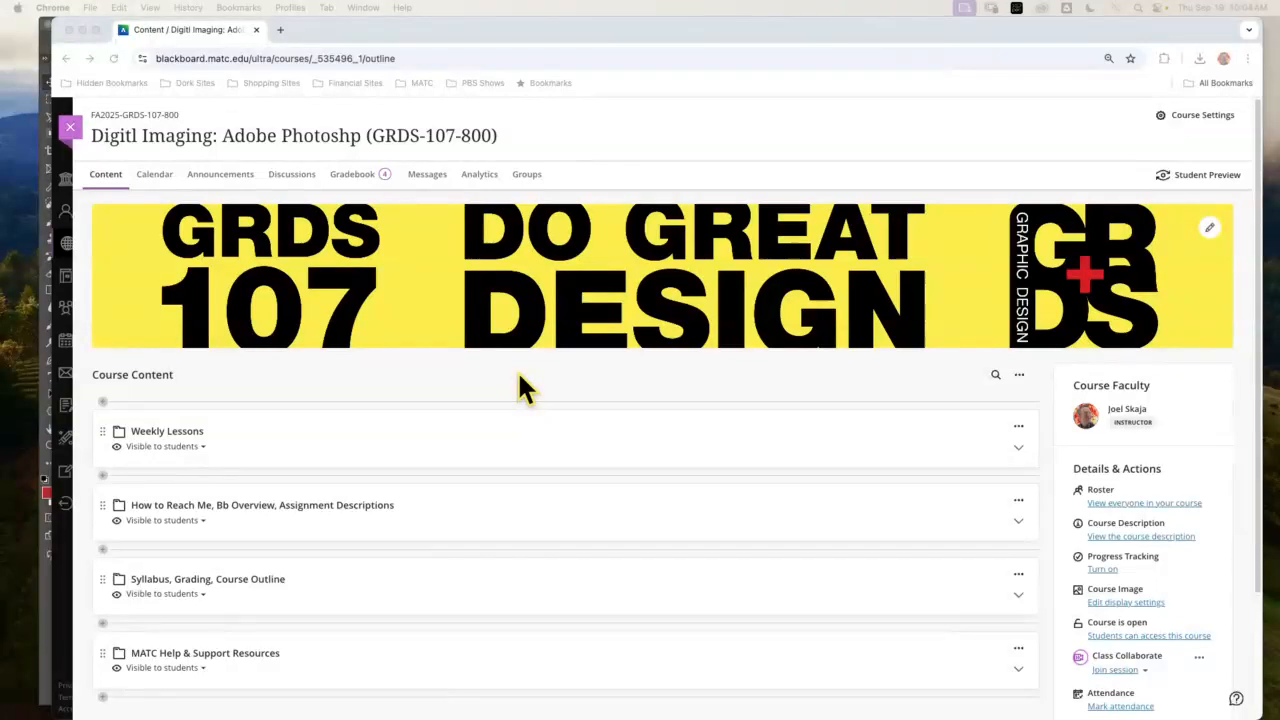
- Switch to Photoshop and enlarge the view of the yellow toy car in the open photo
left_click(82, 30)
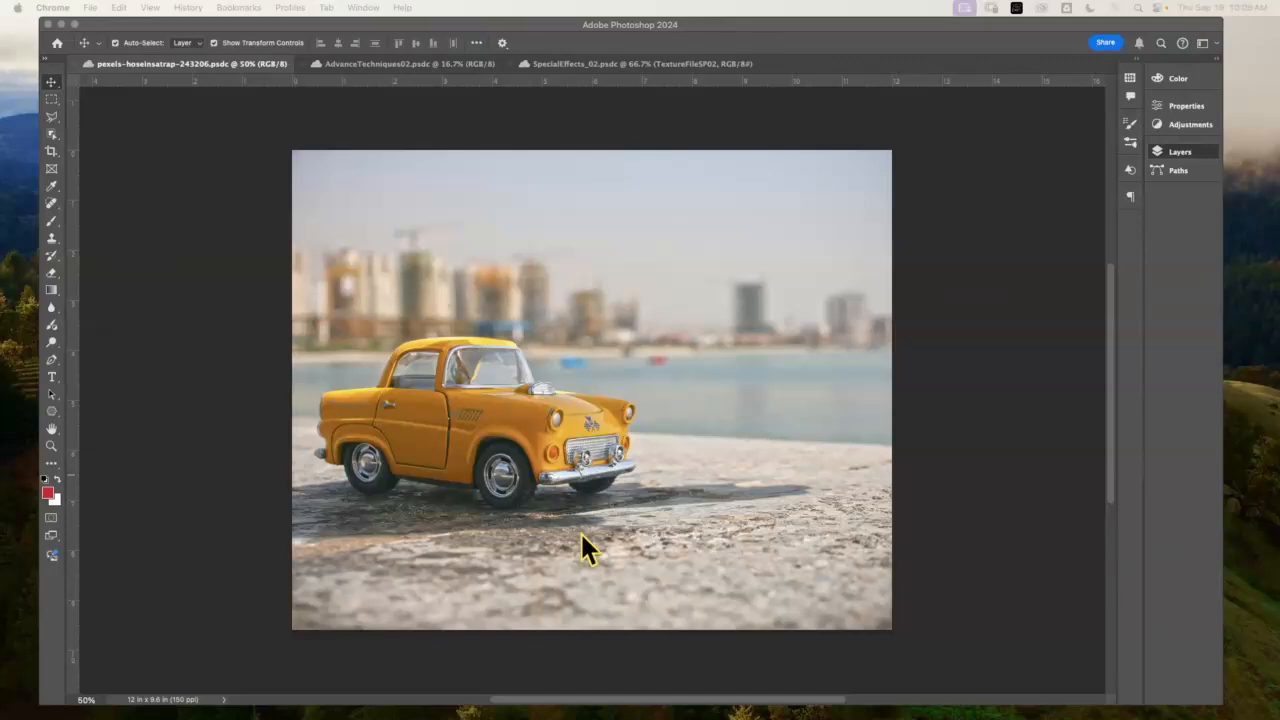
left_click(94, 443)
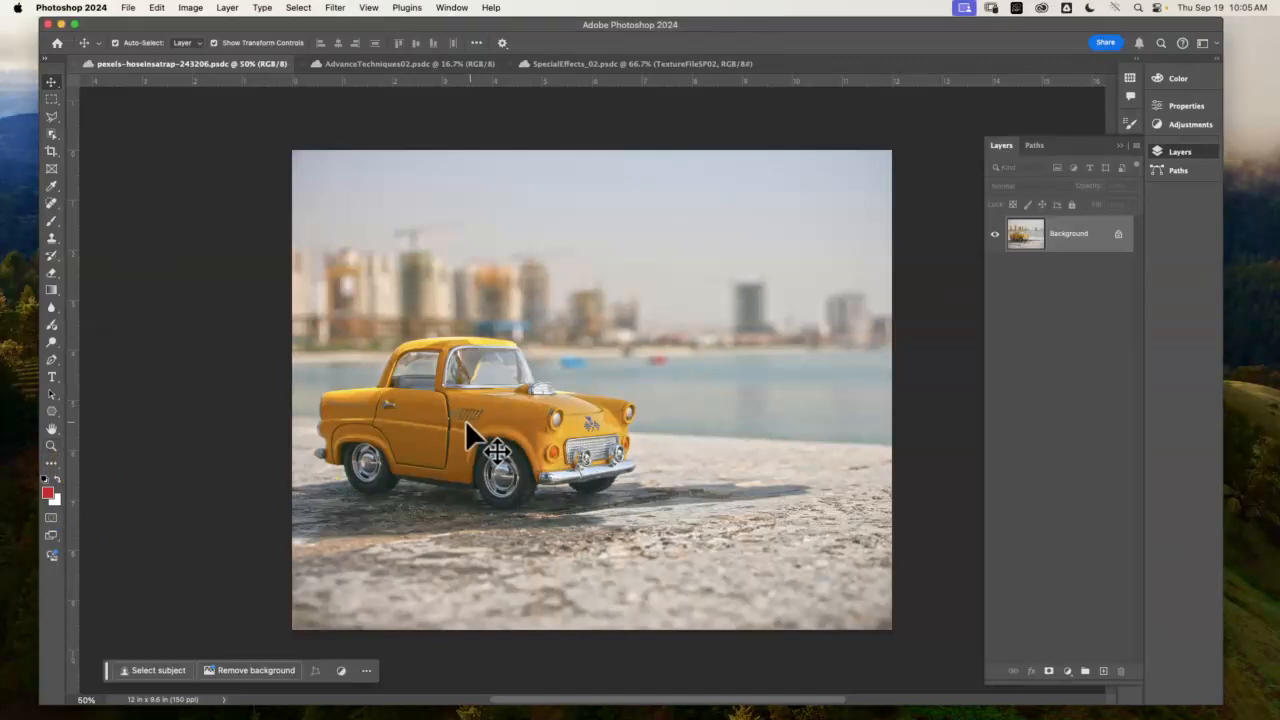
left_click(51, 445)
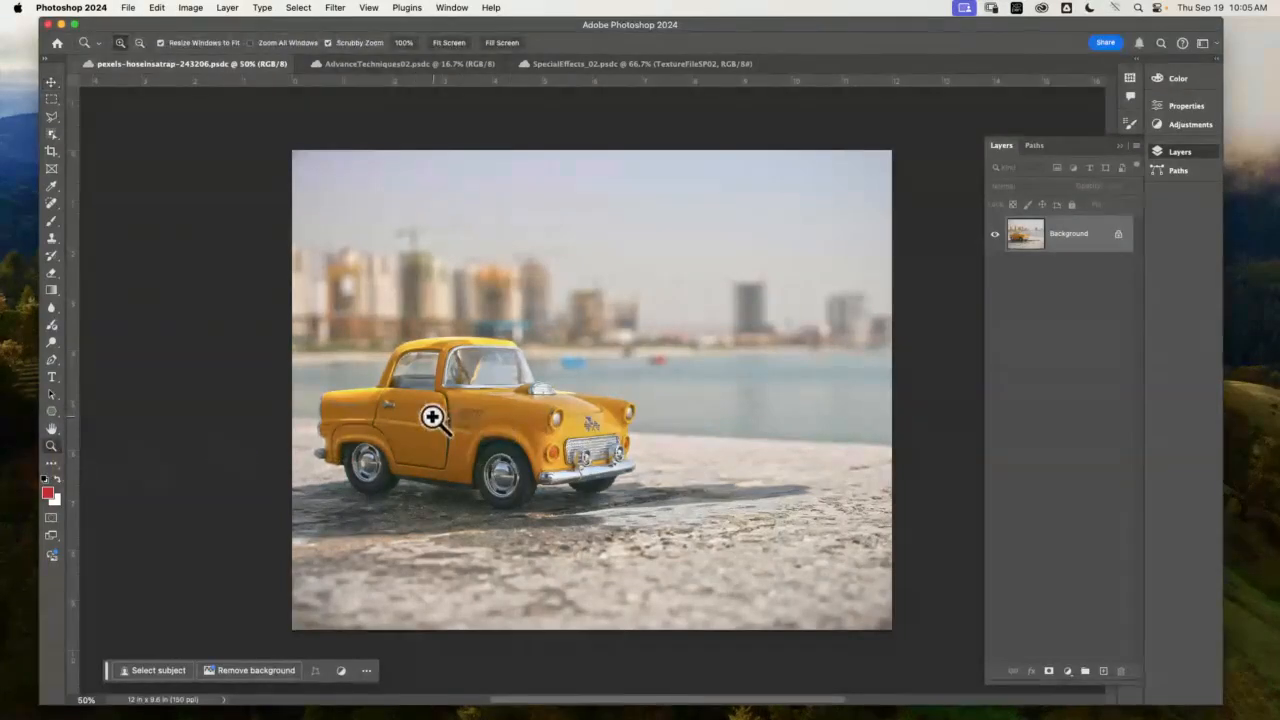
left_click_drag(432, 417, 494, 413)
left_click_drag(569, 449, 567, 392)
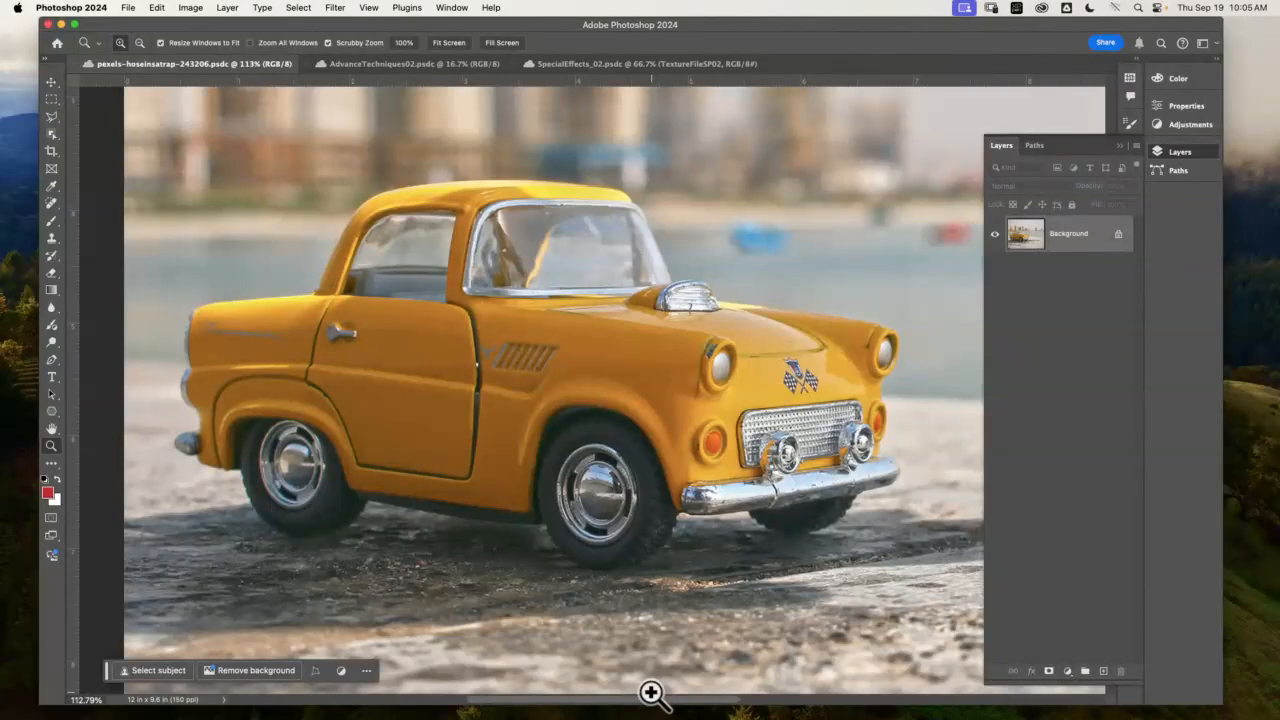
- Set the foreground color to blue, hex 0030ff
left_click(46, 493)
left_click(945, 521)
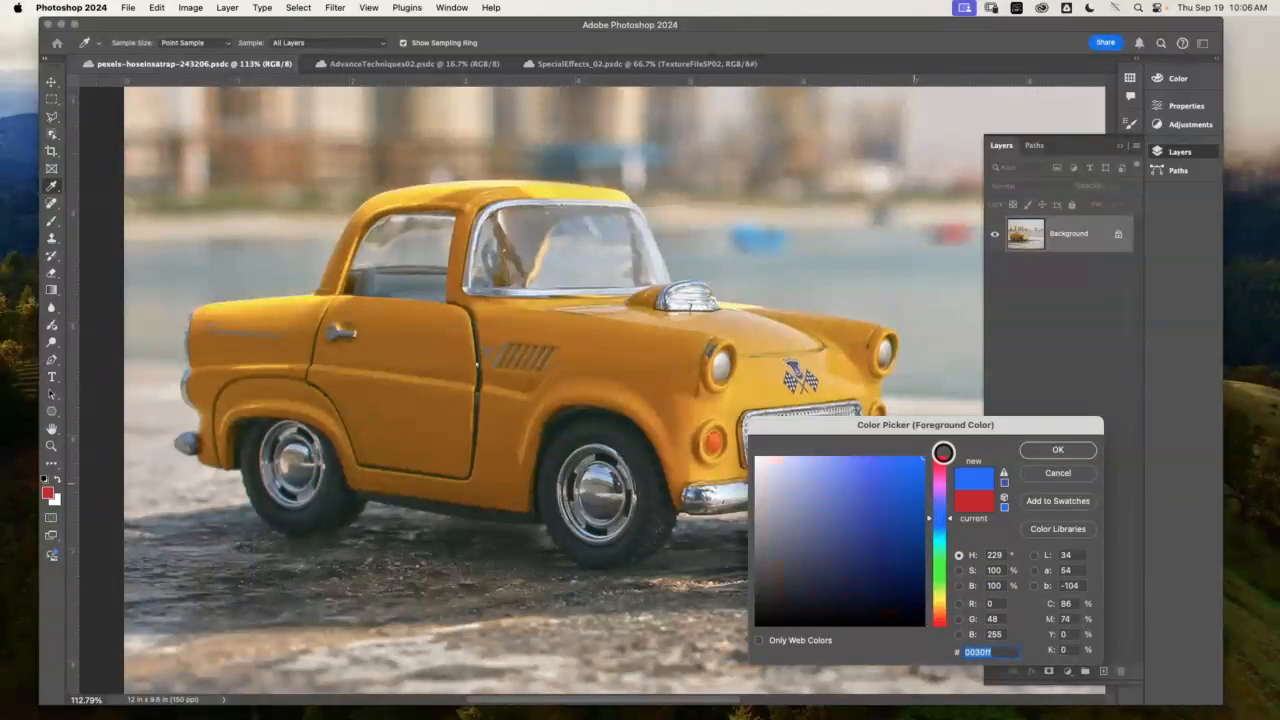
left_click(1066, 452)
key("z")
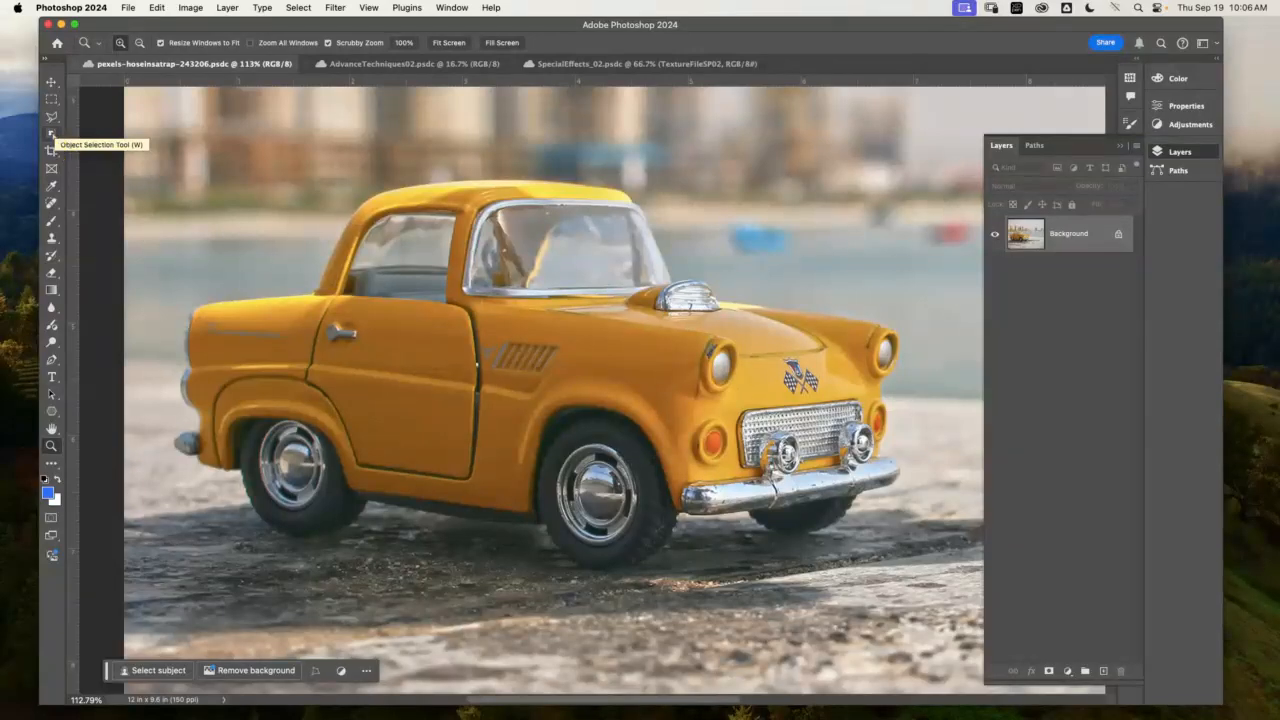
- Choose the Object Selection tool and duplicate the Background layer
left_click(52, 133)
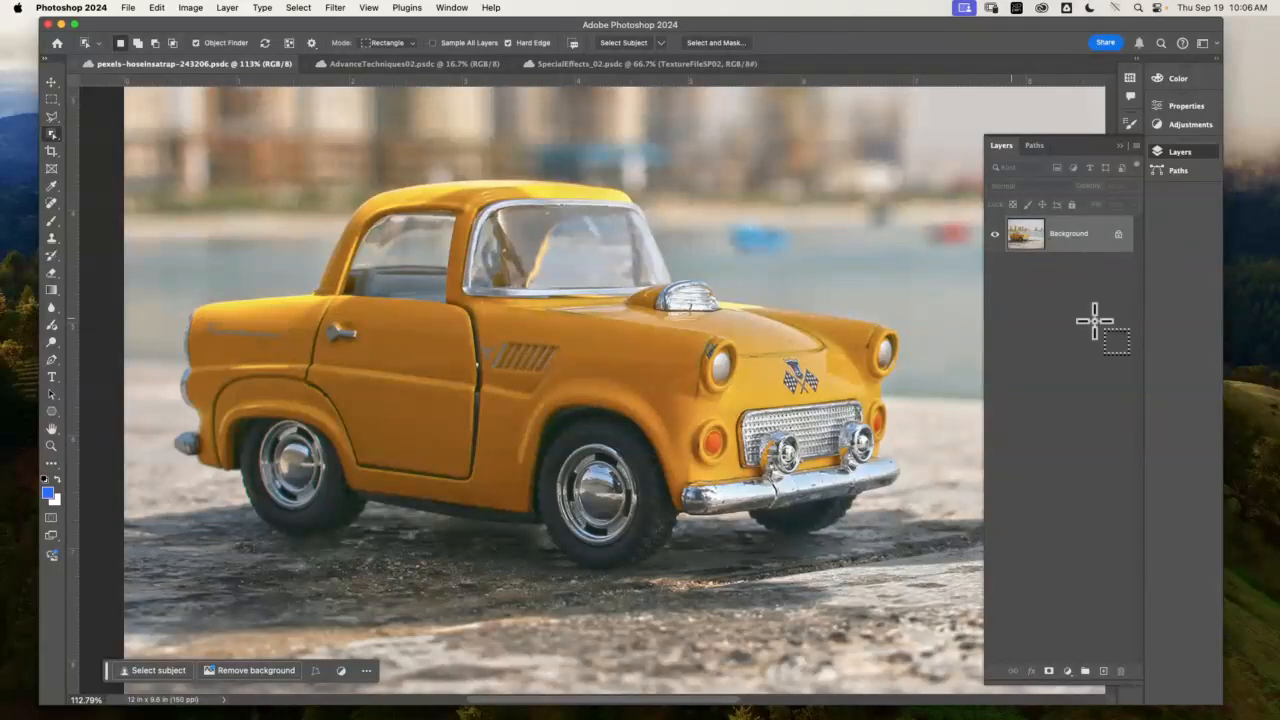
left_click_drag(1086, 249, 1103, 670)
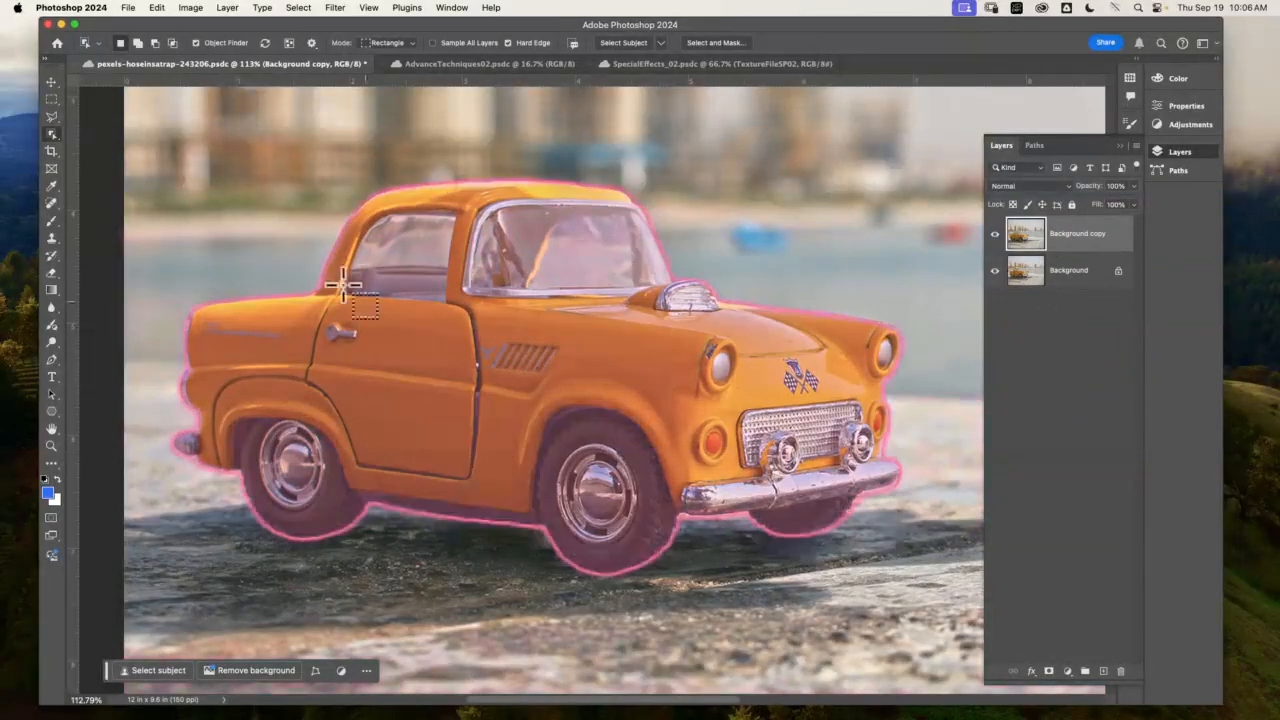
- Copy the car onto its own layer with an object selection around it, and hide both background layers
left_click_drag(158, 144, 919, 586)
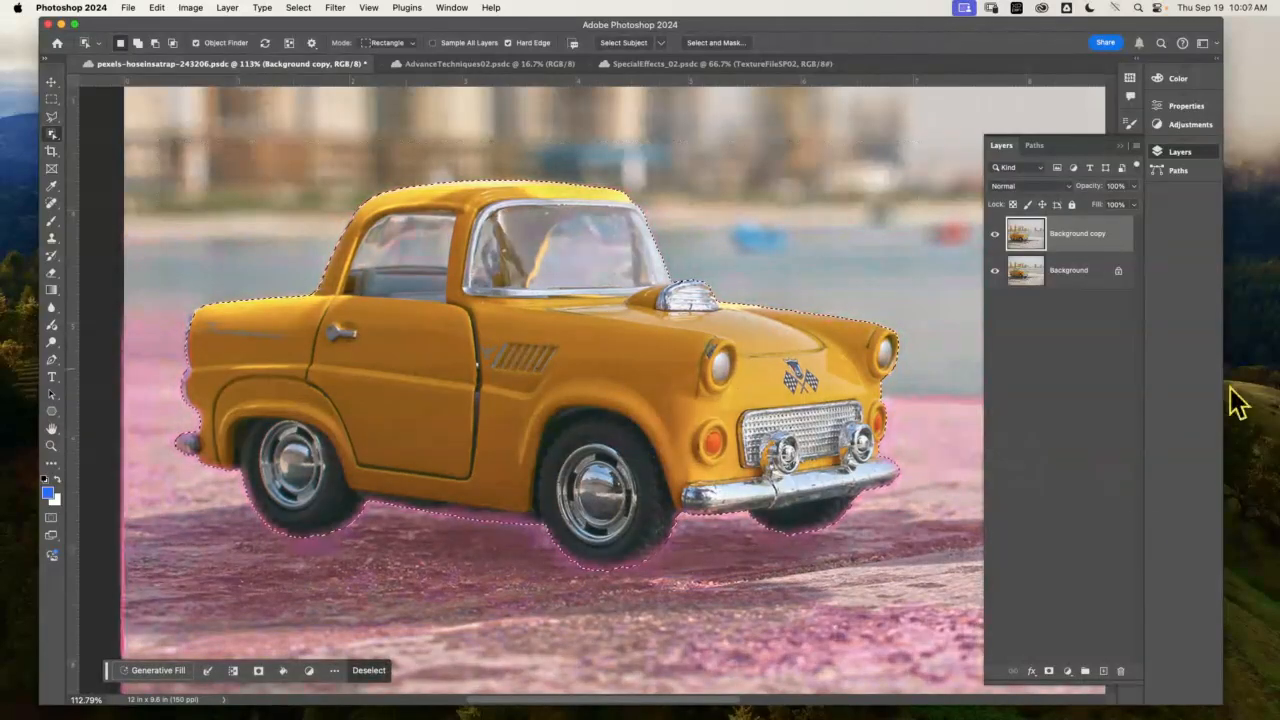
key("ctrl+j")
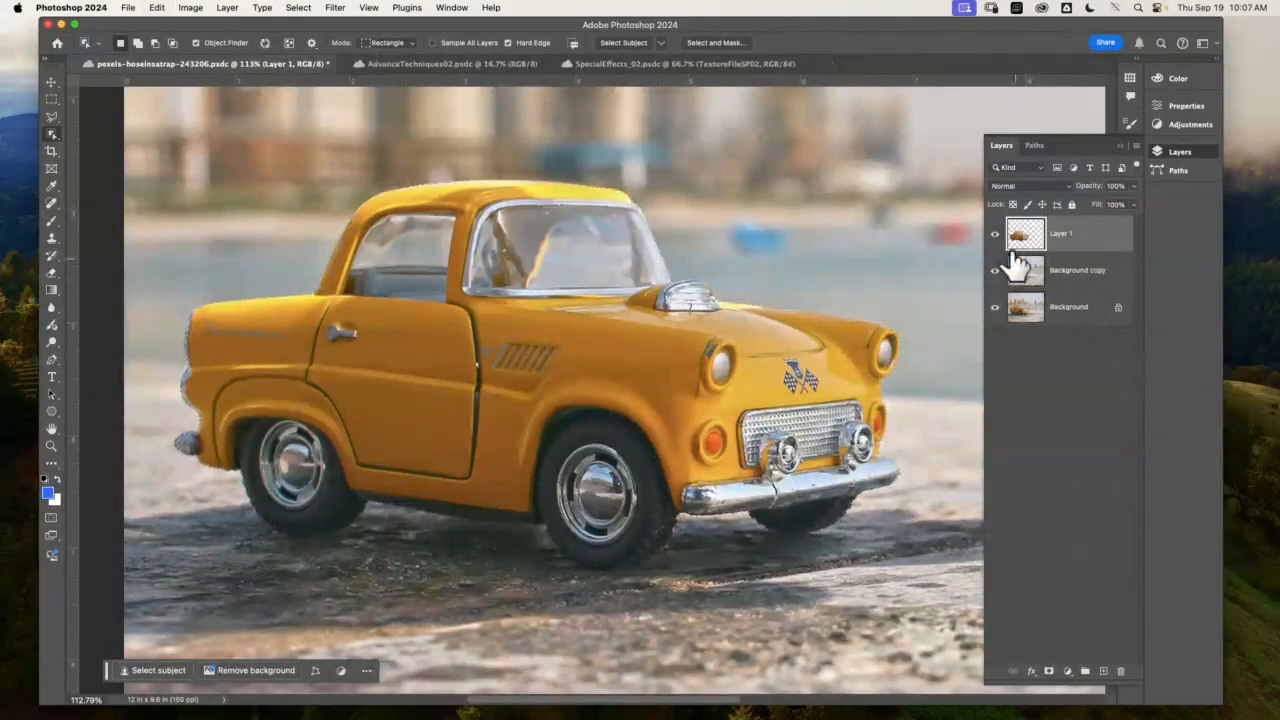
left_click_drag(995, 270, 995, 308)
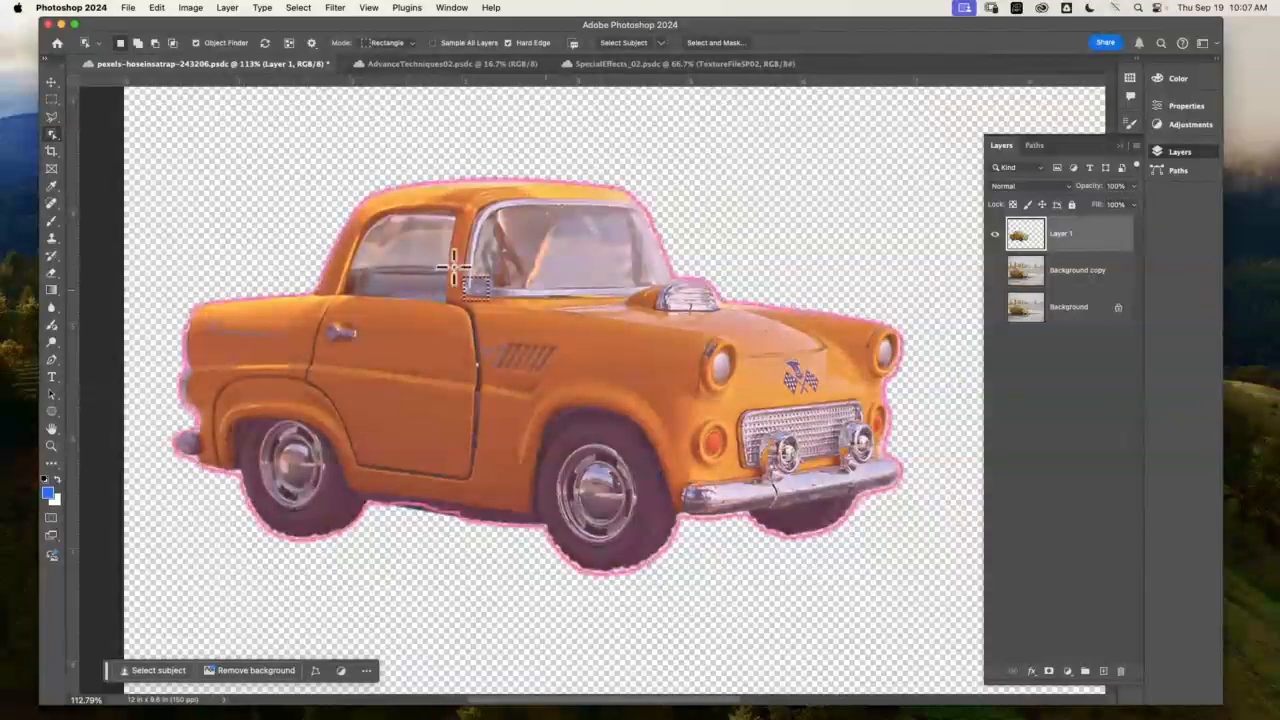
- Add a Hue/Saturation adjustment layer clipped to the isolated car layer
left_click(51, 81)
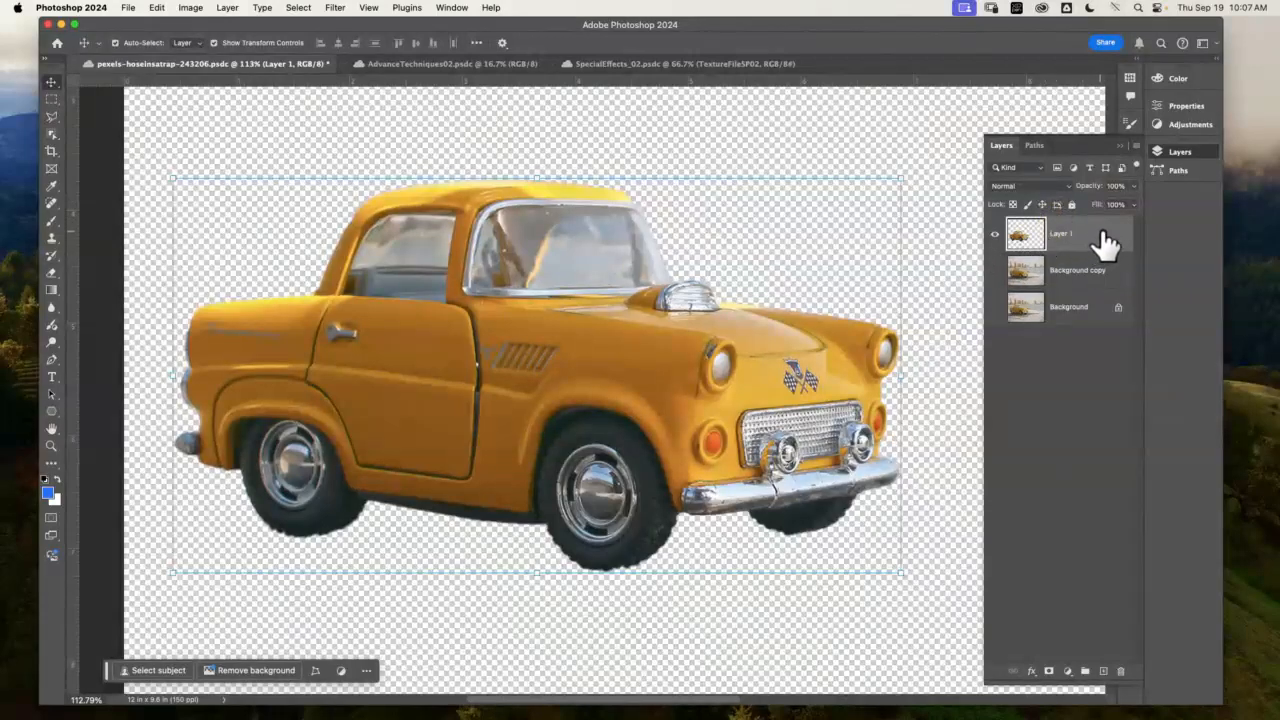
left_click(1189, 126)
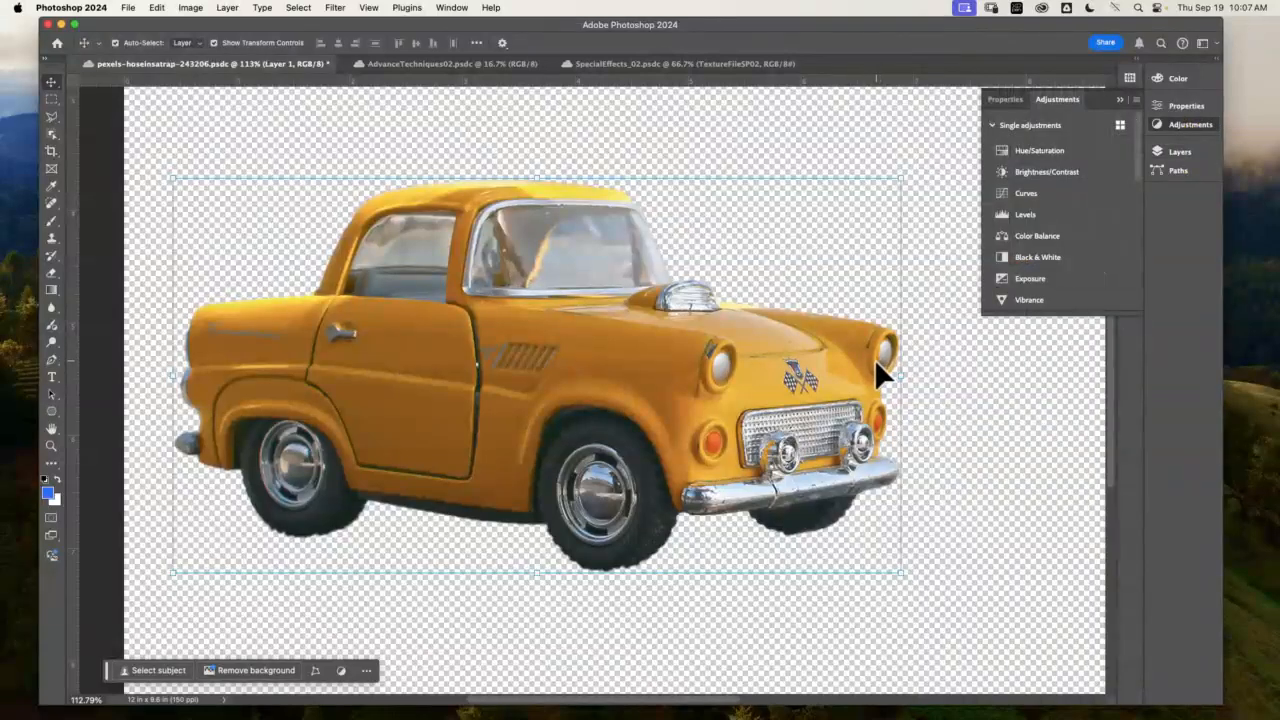
left_click(1062, 152)
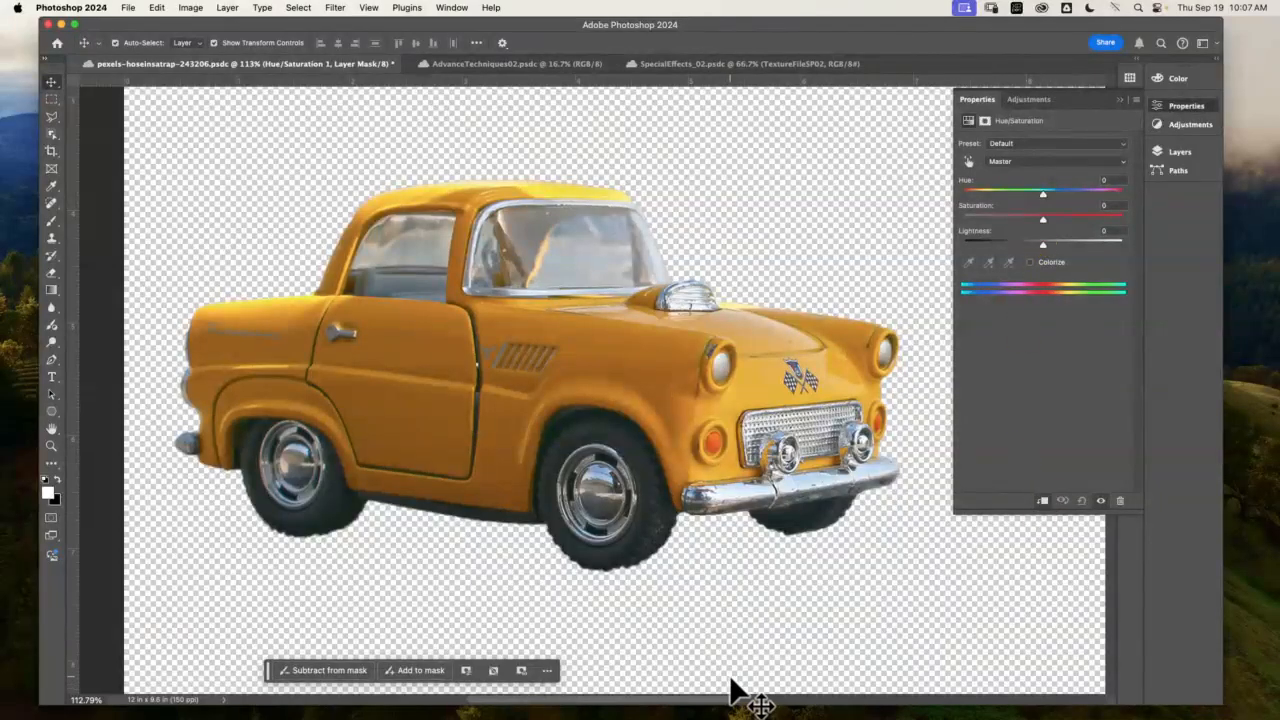
- Try pink and green hues on the car, settling on a blue with the Master hue at -180
left_click_drag(1043, 195, 996, 193)
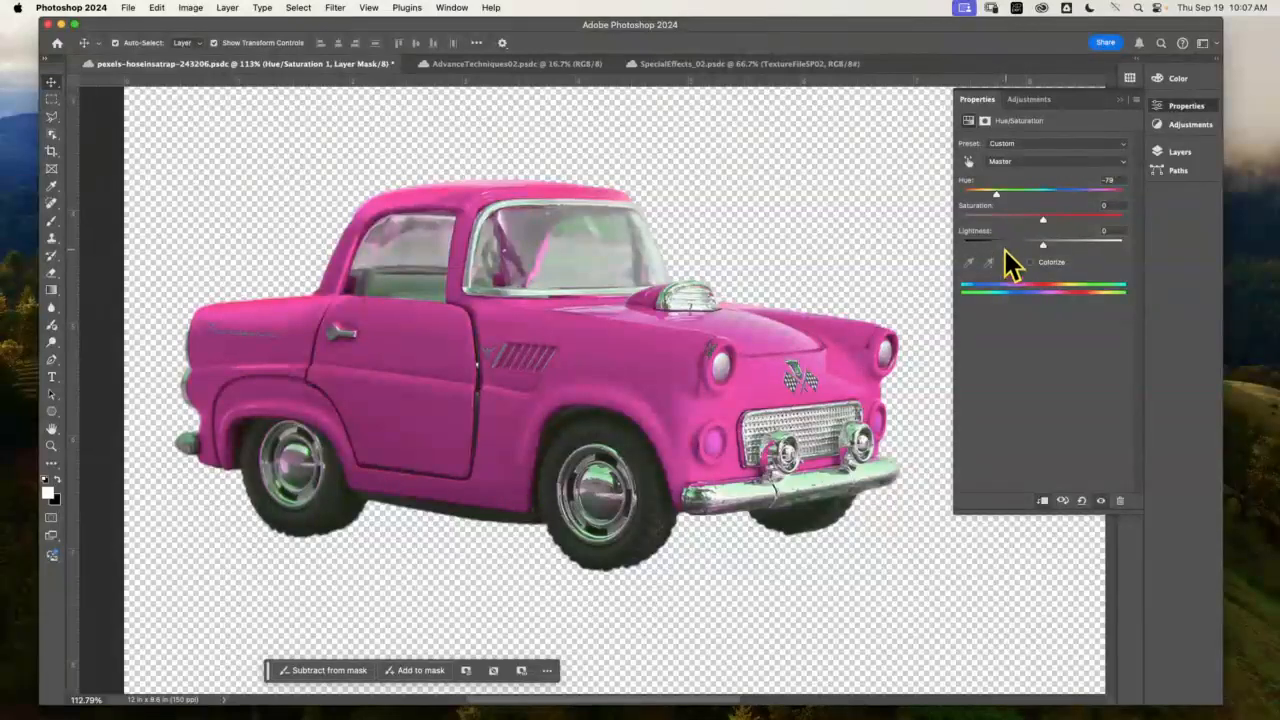
left_click_drag(996, 194, 1046, 232)
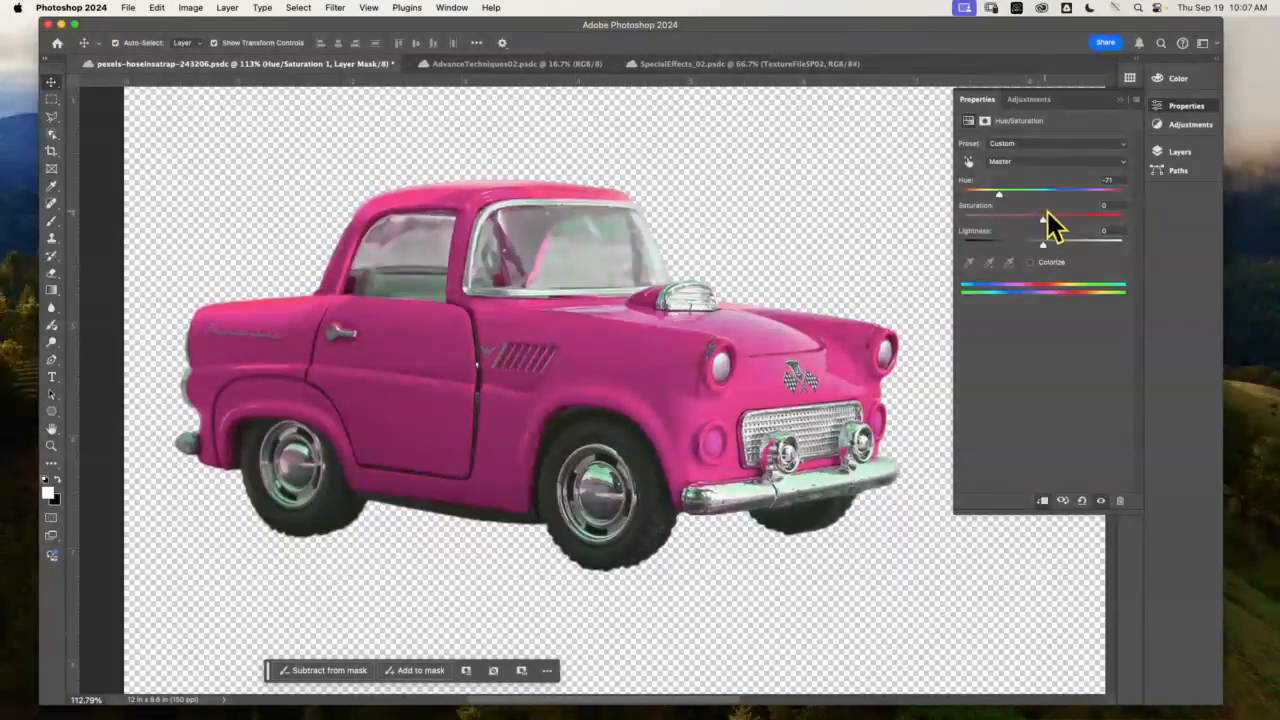
left_click_drag(1000, 194, 1067, 195)
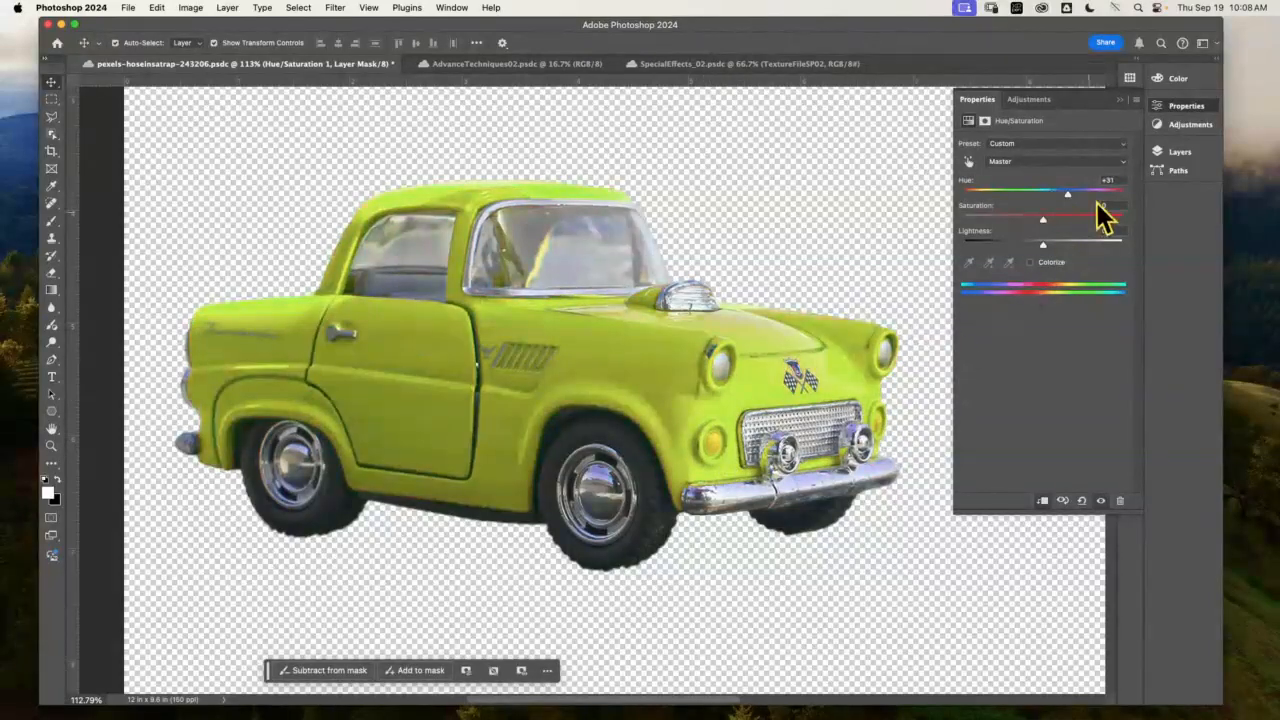
mouse_move(1069, 196)
left_mouse_down()
mouse_move(1085, 194)
mouse_move(1055, 196)
mouse_move(1067, 204)
left_mouse_up()
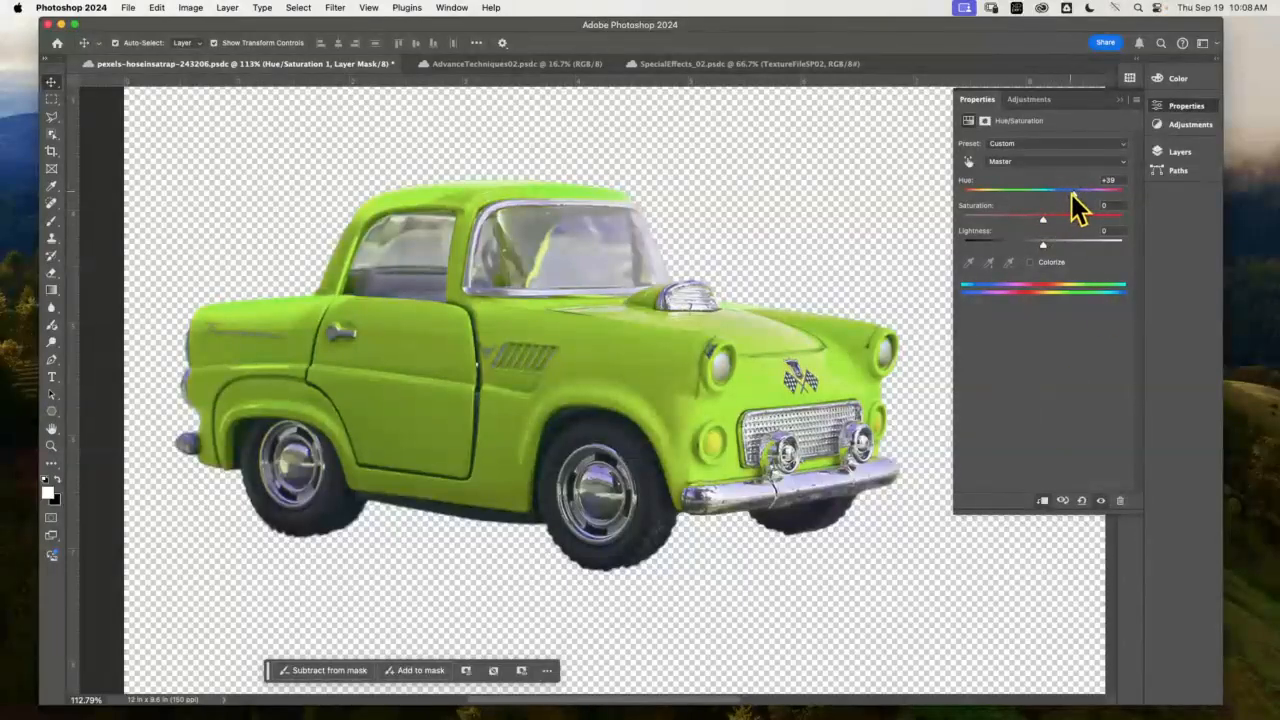
left_click_drag(1072, 194, 965, 205)
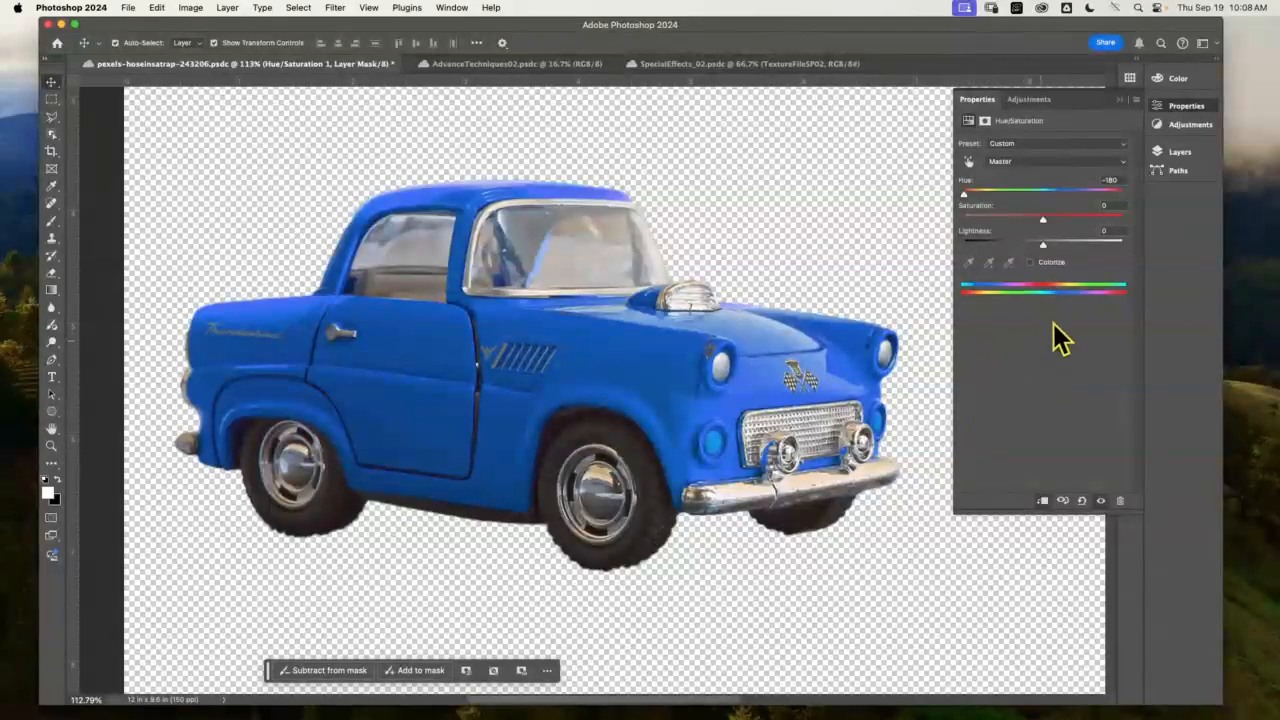
- Try the Colorize option and the Reds range, returning to the Master range with Colorize off
left_click(1030, 262)
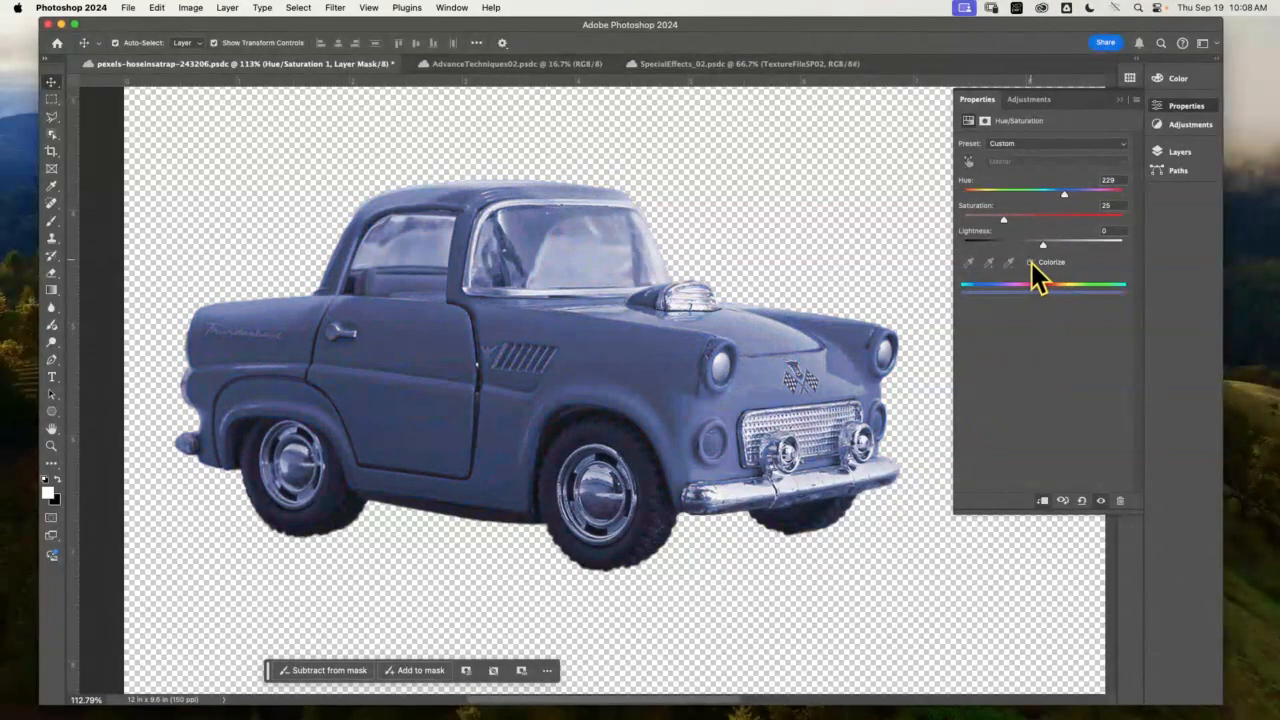
left_click(1031, 262)
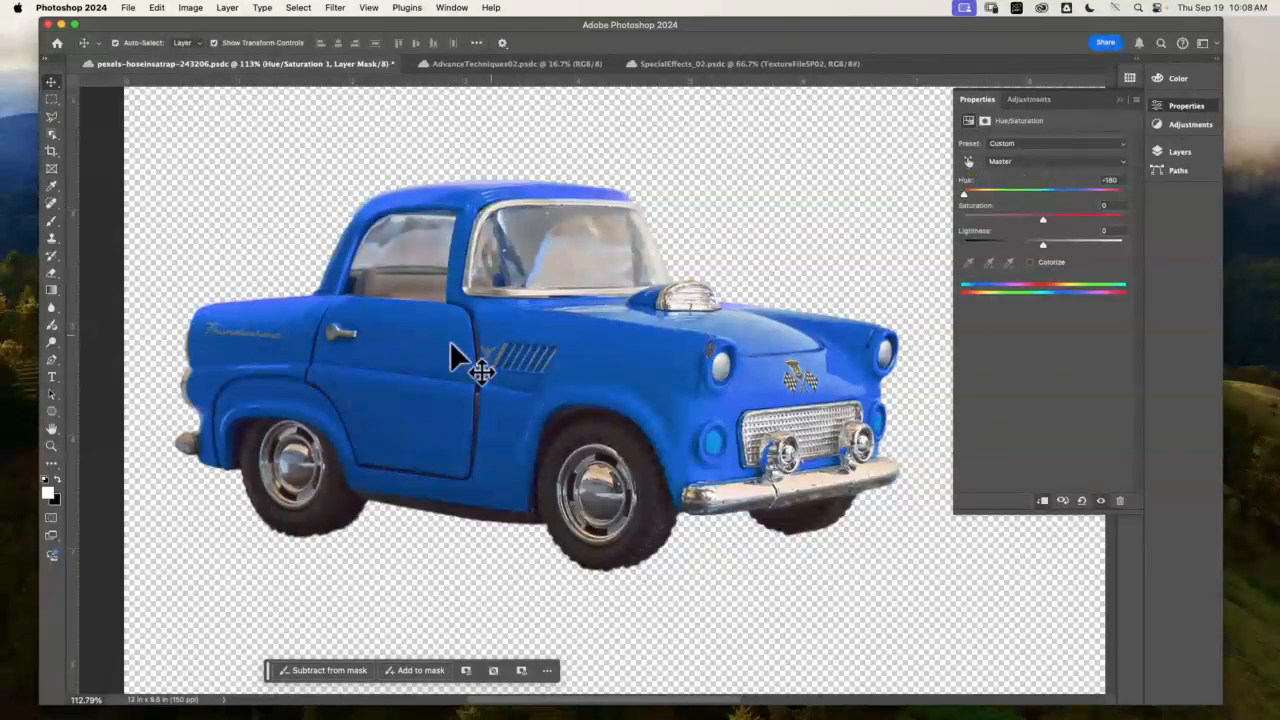
left_click(1122, 164)
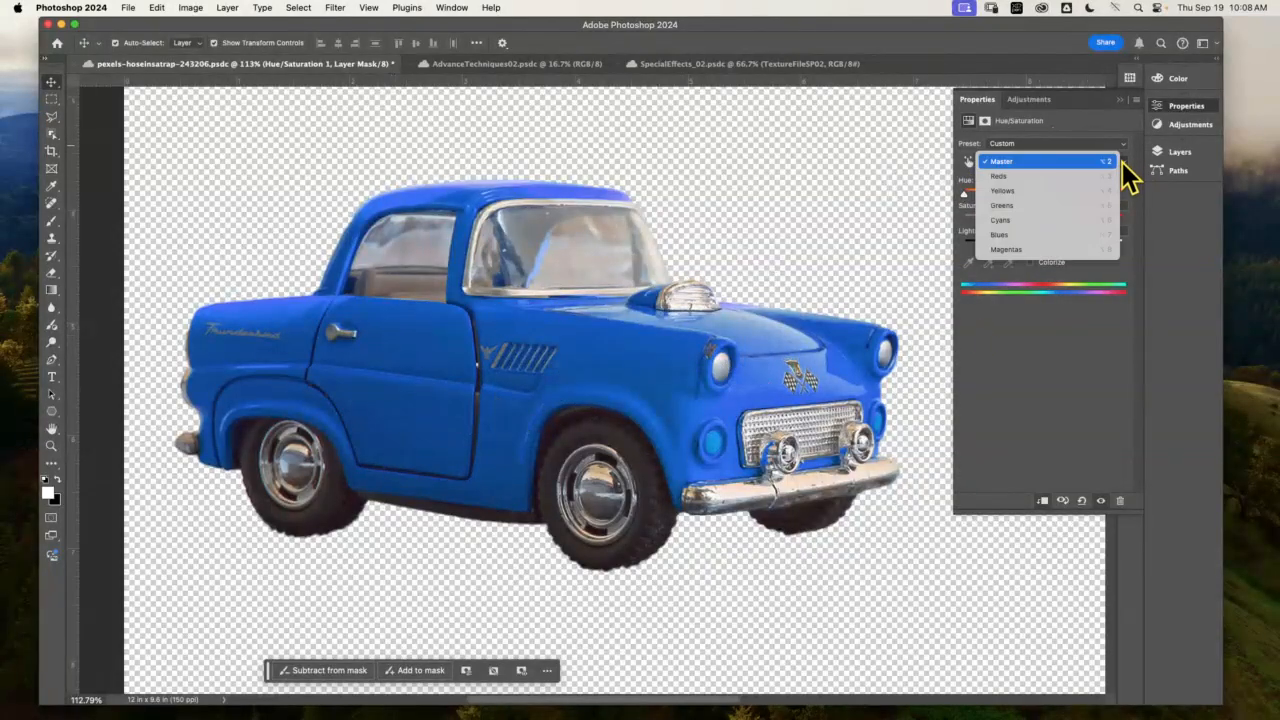
left_click(1051, 177)
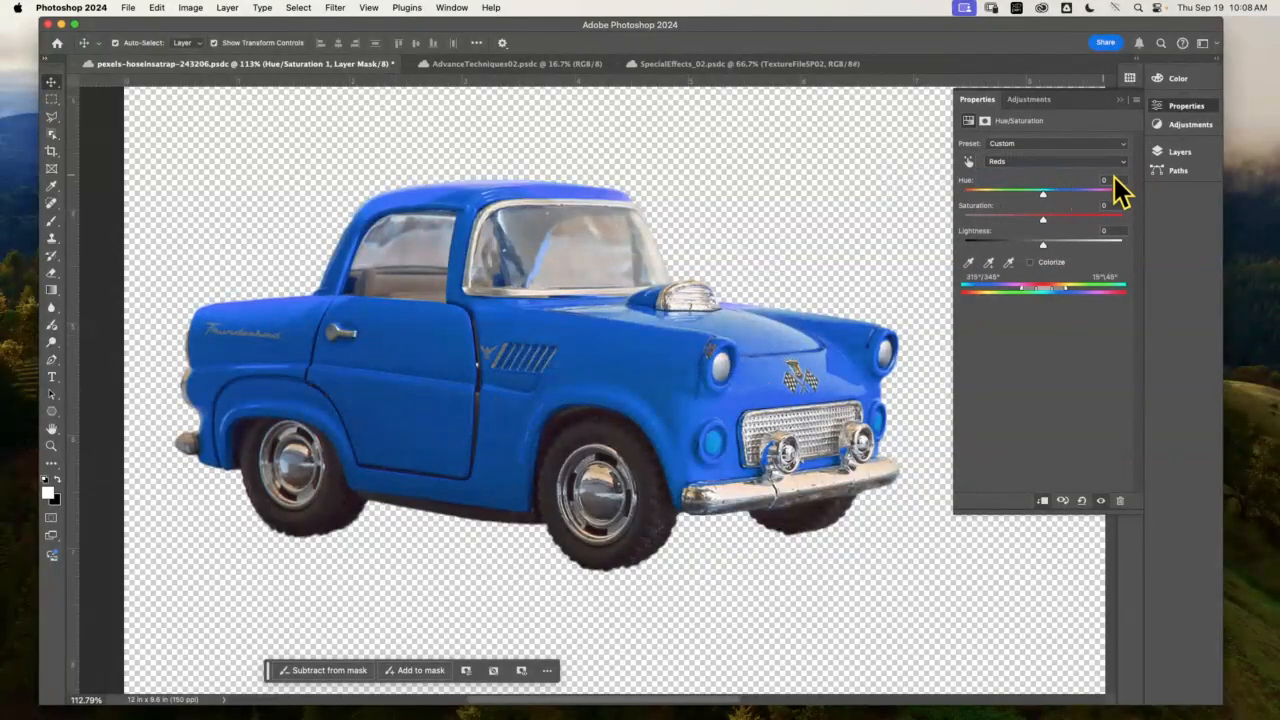
left_click(1120, 164)
left_click(1100, 165)
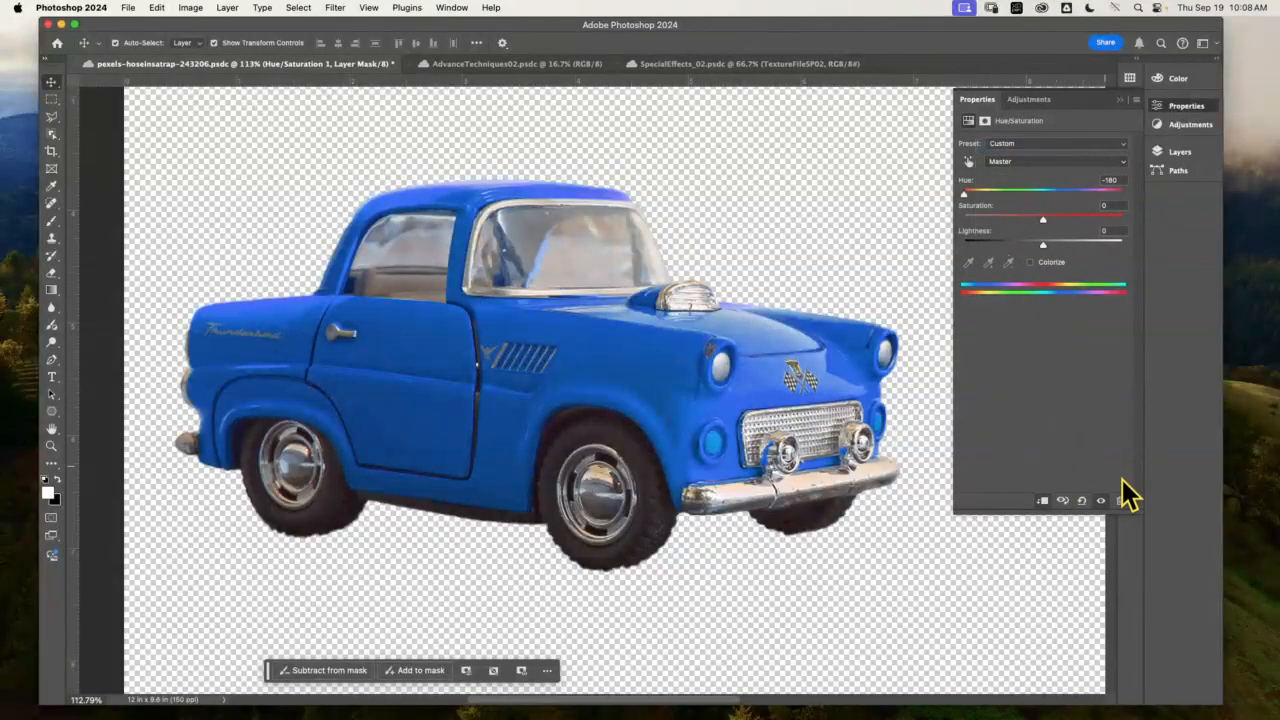
- Prepare a hard round brush, 4 px in size with 100% hardness, for masking the front signal lamp
left_click(1178, 152)
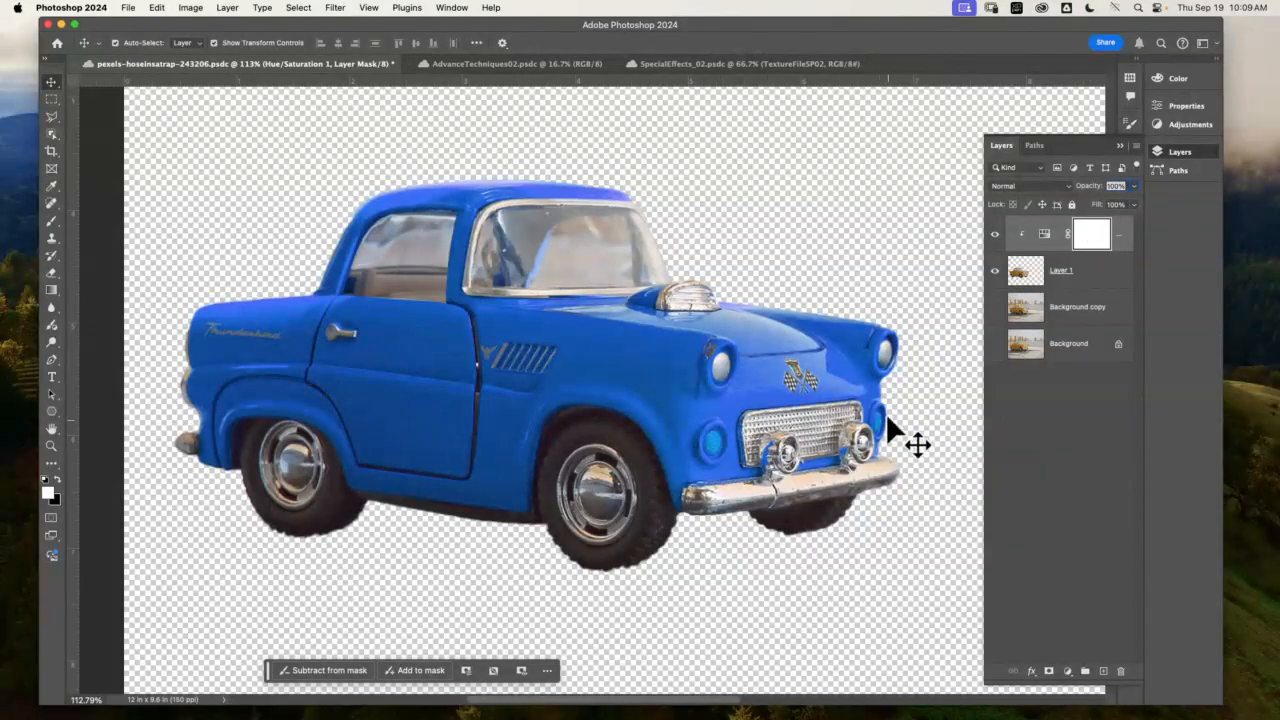
left_click(52, 446)
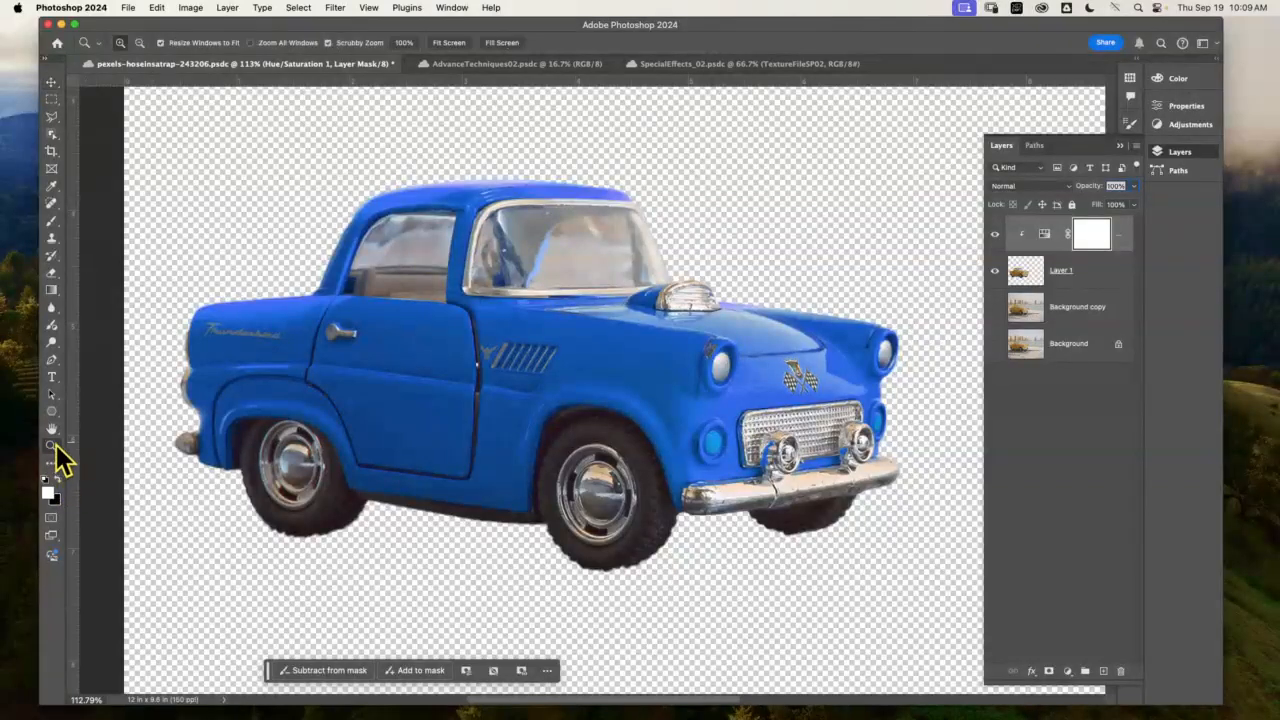
left_click_drag(709, 449, 821, 404)
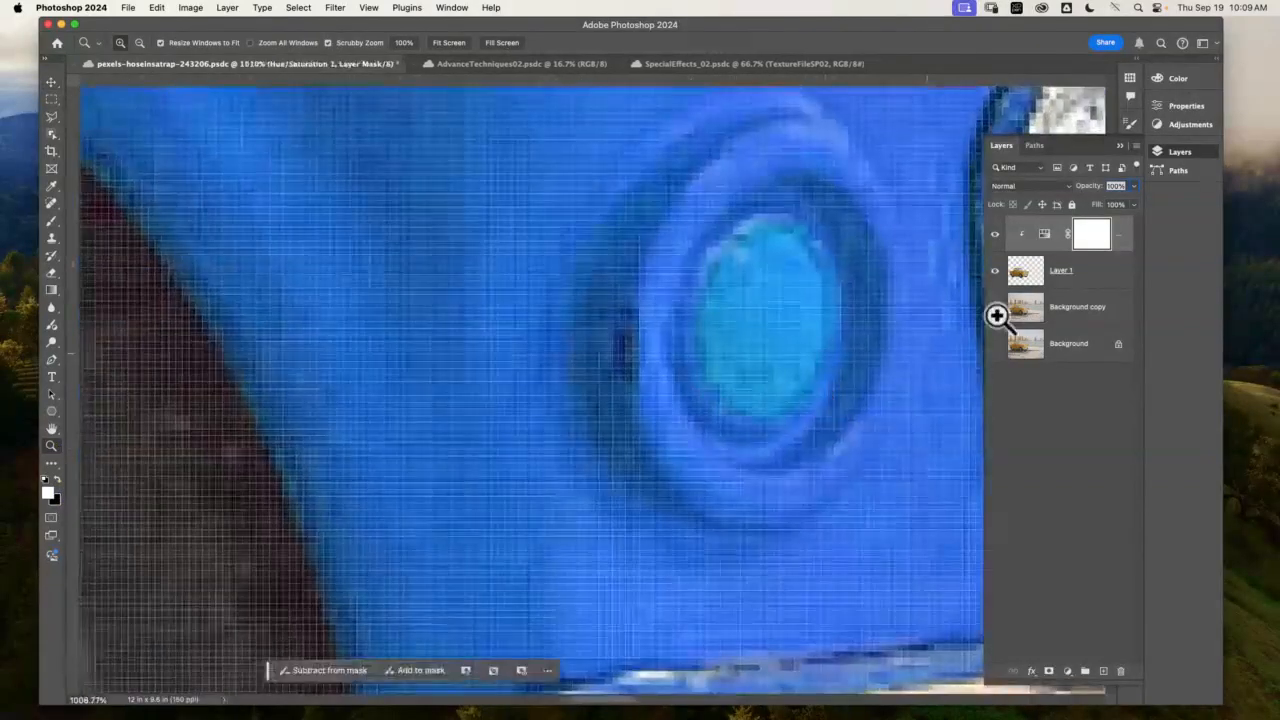
left_click(60, 222)
left_click(126, 44)
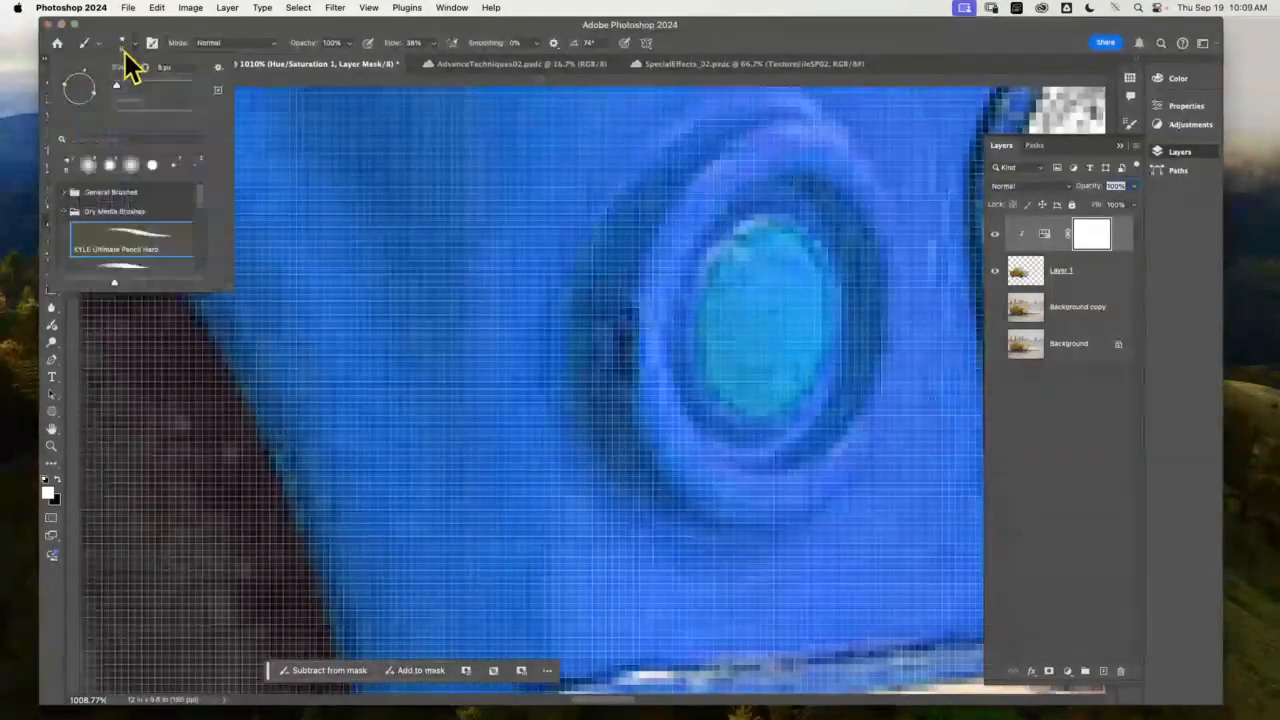
left_click(152, 164)
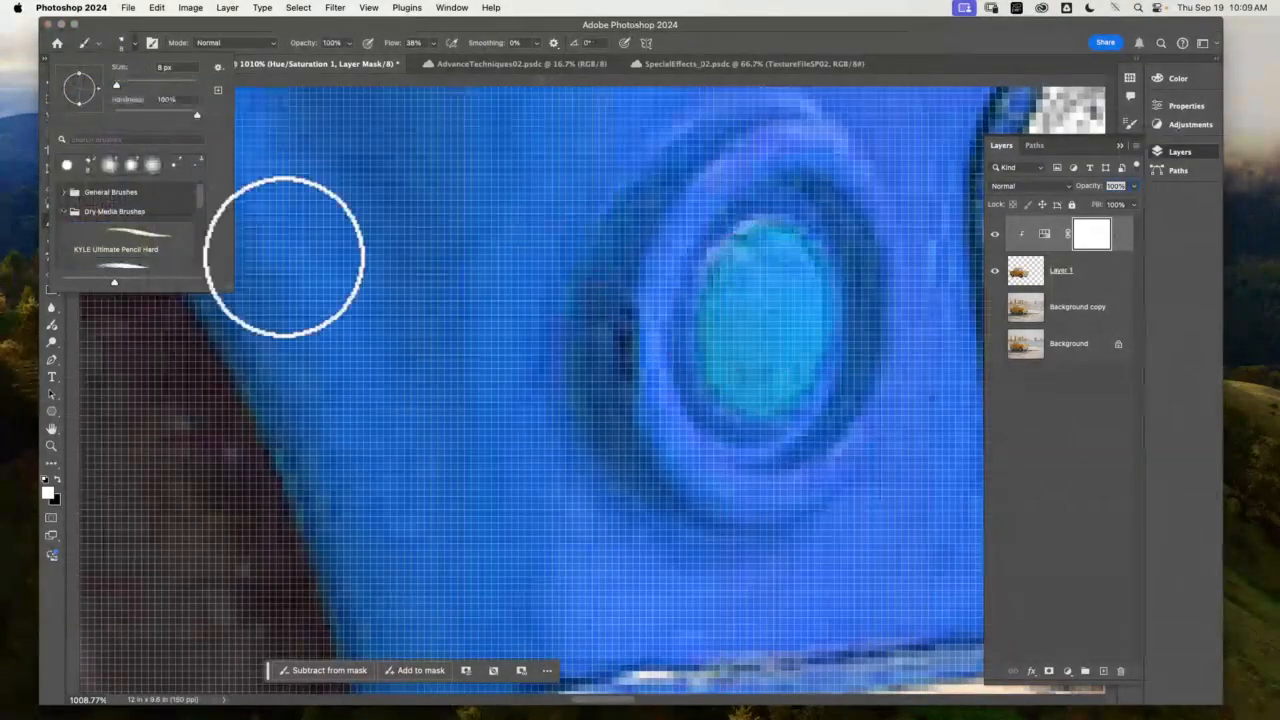
left_click(116, 87)
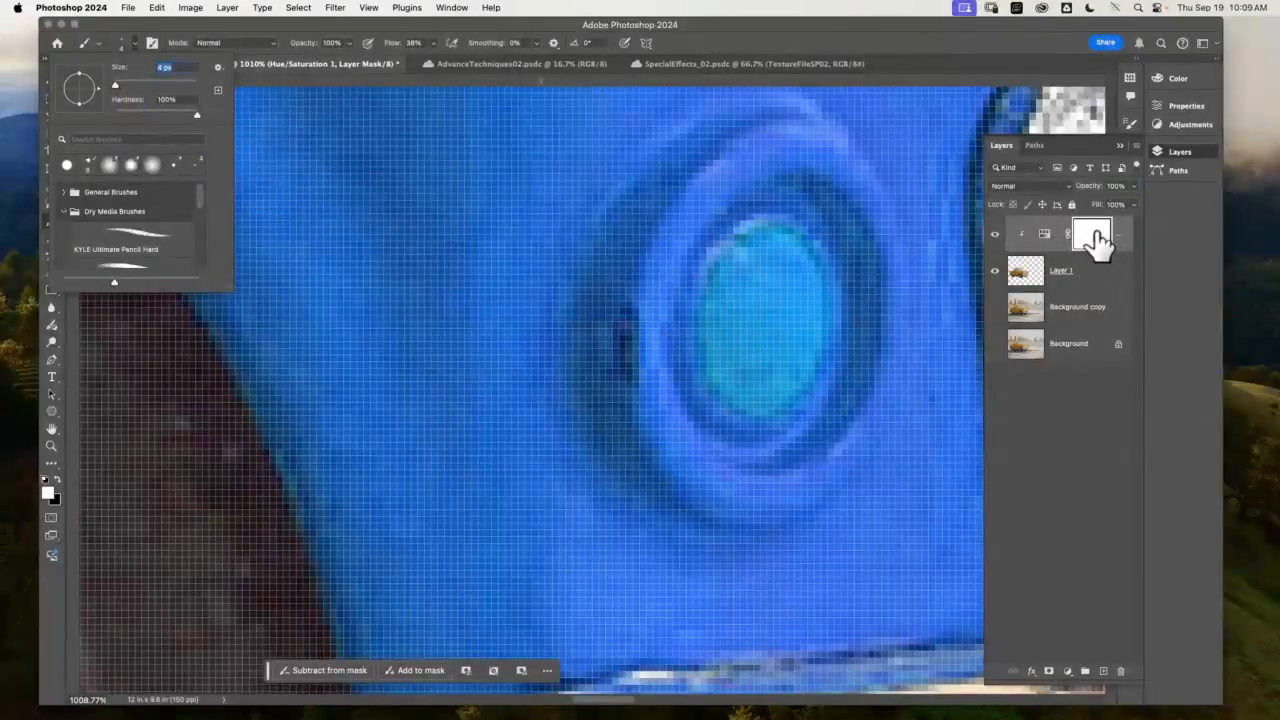
- Paint black on the Hue/Saturation layer mask over the front signal lamp and its rim to restore their original color
left_click(57, 481)
mouse_move(764, 262)
left_mouse_down()
mouse_move(768, 318)
mouse_move(765, 283)
mouse_move(789, 312)
mouse_move(747, 313)
mouse_move(778, 280)
mouse_move(789, 328)
mouse_move(753, 328)
left_mouse_up()
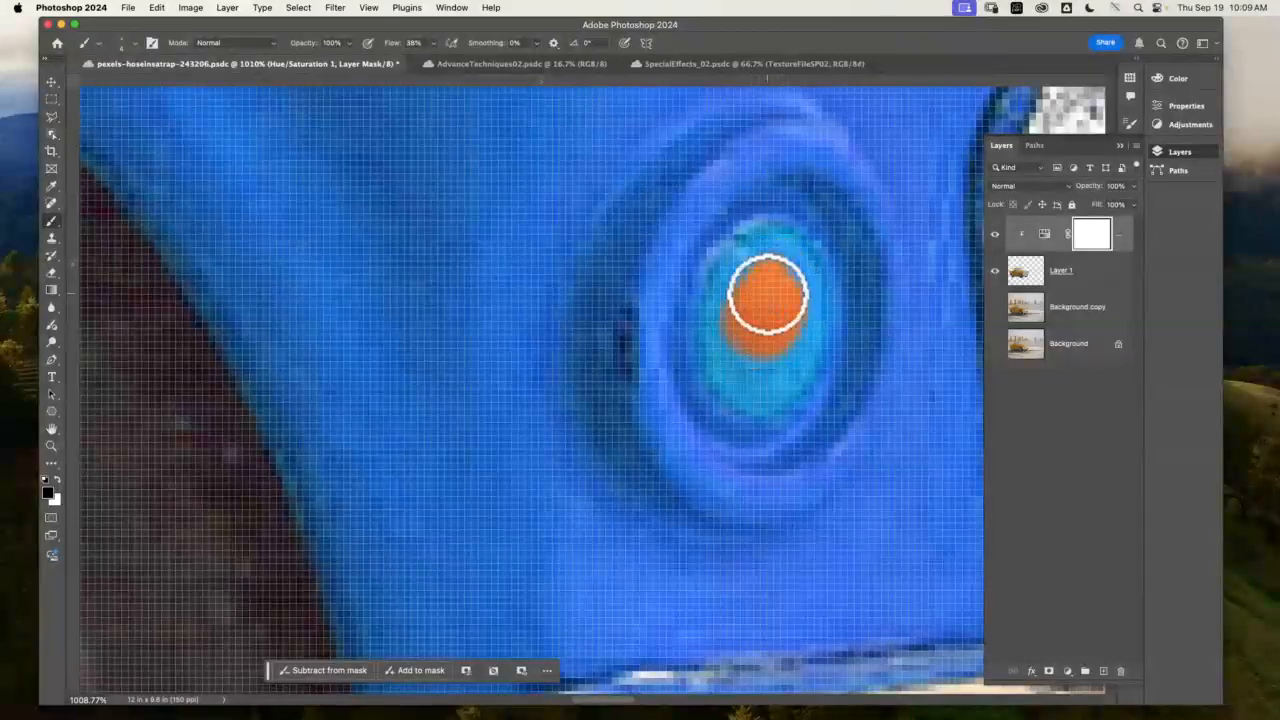
left_click_drag(752, 260, 758, 245)
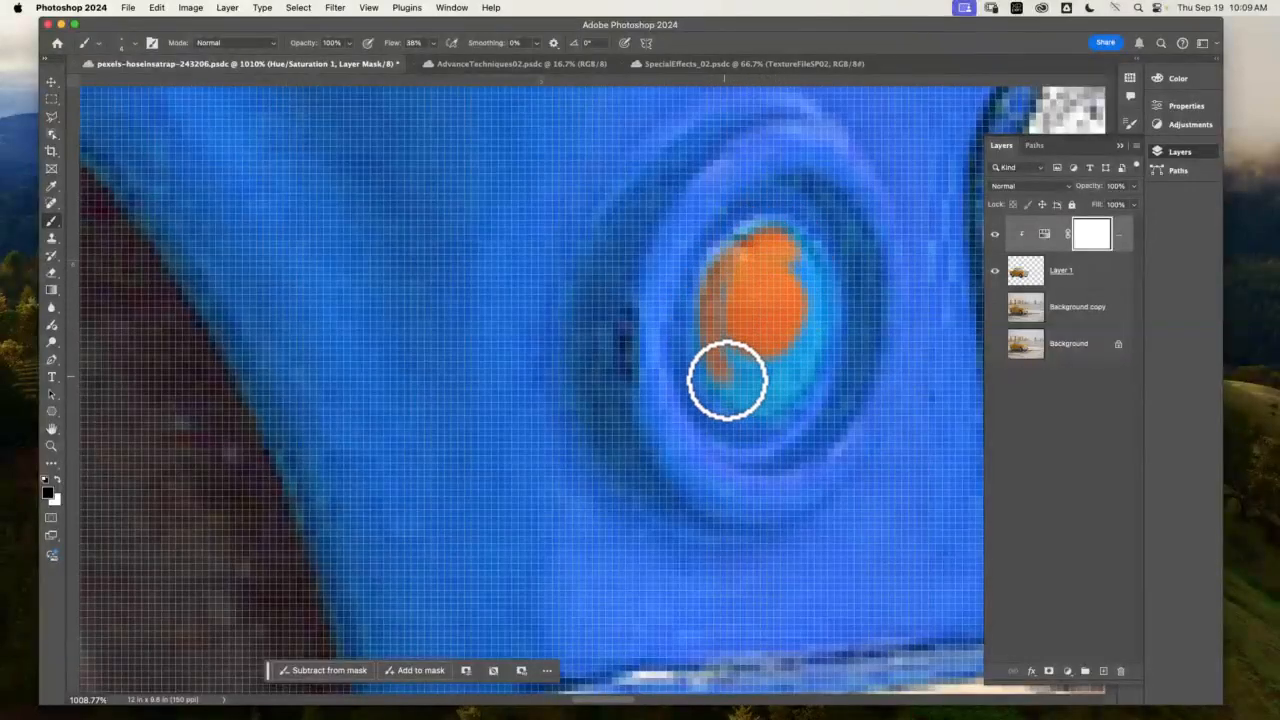
mouse_move(727, 381)
left_mouse_down()
mouse_move(777, 391)
mouse_move(764, 400)
left_mouse_up()
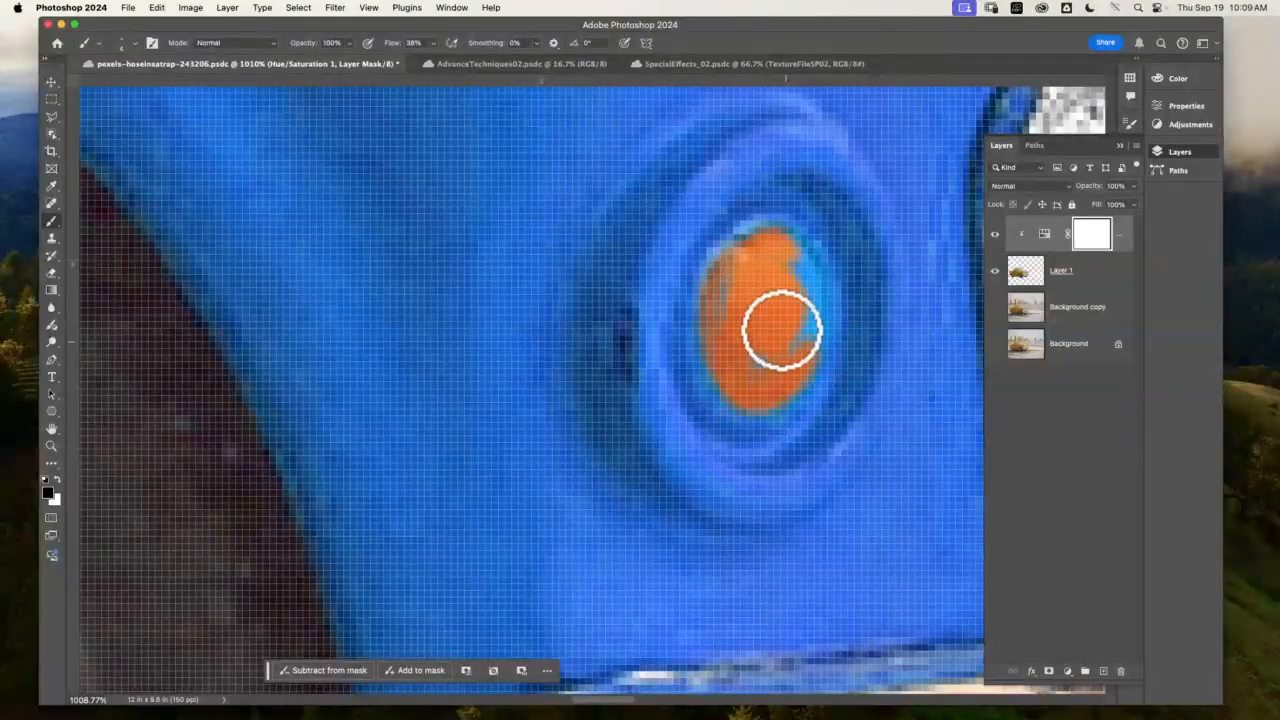
mouse_move(781, 330)
left_mouse_down()
mouse_move(727, 391)
mouse_move(767, 354)
mouse_move(791, 267)
mouse_move(787, 350)
mouse_move(788, 265)
mouse_move(806, 329)
mouse_move(815, 323)
mouse_move(798, 364)
mouse_move(811, 298)
mouse_move(795, 259)
mouse_move(731, 265)
left_mouse_up()
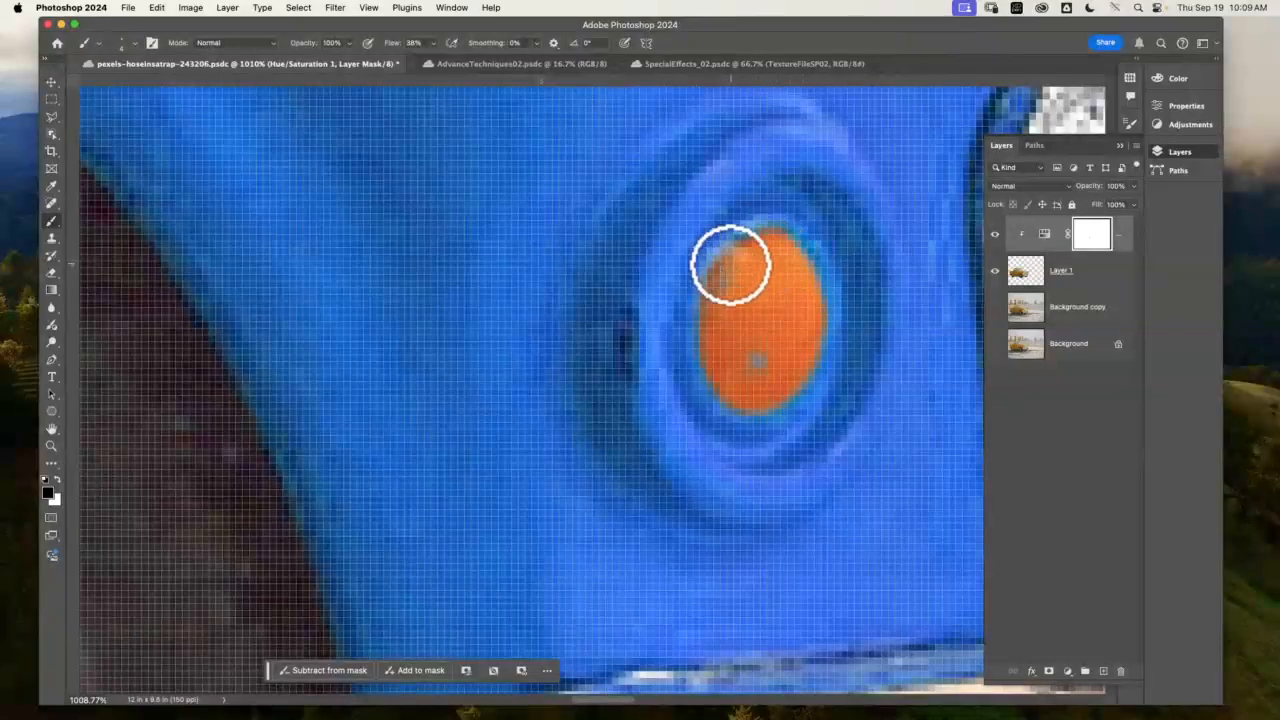
mouse_move(769, 379)
left_mouse_down()
mouse_move(747, 405)
mouse_move(712, 387)
mouse_move(706, 342)
mouse_move(713, 378)
mouse_move(716, 316)
mouse_move(770, 259)
mouse_move(804, 293)
mouse_move(795, 365)
mouse_move(757, 405)
mouse_move(728, 400)
mouse_move(786, 403)
mouse_move(814, 329)
mouse_move(798, 311)
mouse_move(778, 410)
mouse_move(722, 409)
mouse_move(702, 368)
mouse_move(703, 315)
mouse_move(725, 264)
mouse_move(754, 240)
mouse_move(804, 242)
mouse_move(833, 312)
mouse_move(819, 399)
mouse_move(764, 431)
mouse_move(695, 400)
mouse_move(681, 329)
mouse_move(720, 247)
mouse_move(807, 231)
mouse_move(753, 385)
left_mouse_up()
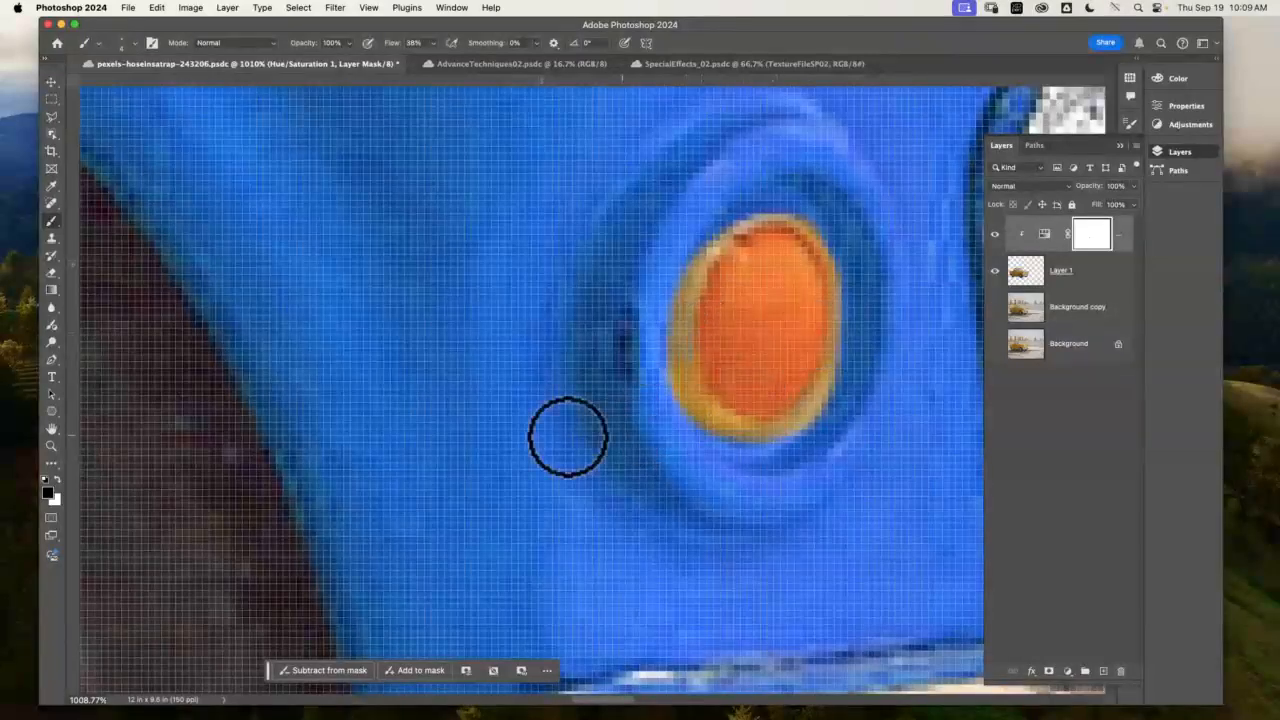
- Paint black on the Hue/Saturation mask over the far front signal lamp to restore its orange color, and show the Background copy layer
left_click(57, 480)
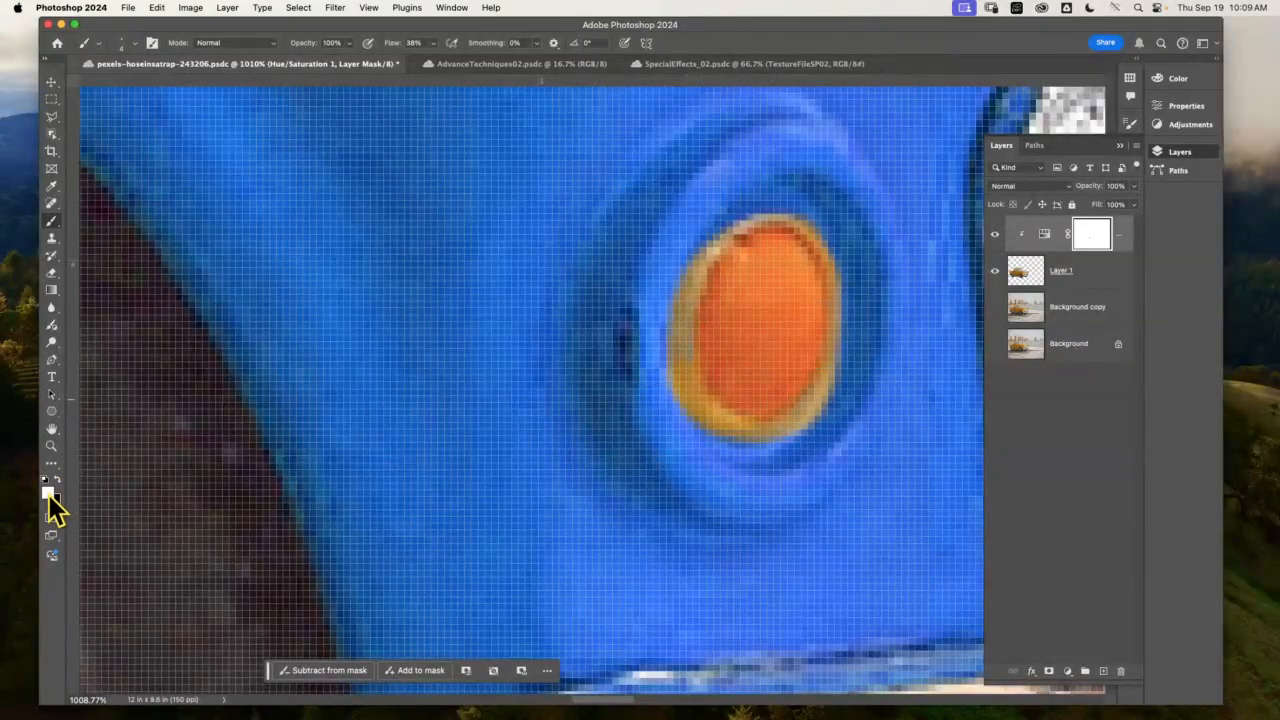
mouse_move(614, 309)
left_mouse_down()
mouse_move(667, 304)
mouse_move(686, 284)
mouse_move(684, 296)
mouse_move(731, 223)
mouse_move(808, 218)
mouse_move(848, 256)
mouse_move(819, 229)
mouse_move(840, 253)
mouse_move(816, 236)
mouse_move(831, 251)
mouse_move(827, 364)
mouse_move(839, 347)
mouse_move(825, 402)
mouse_move(849, 318)
mouse_move(834, 261)
mouse_move(841, 355)
mouse_move(827, 405)
mouse_move(796, 433)
mouse_move(692, 409)
mouse_move(662, 333)
mouse_move(687, 423)
mouse_move(678, 315)
mouse_move(685, 407)
mouse_move(688, 337)
mouse_move(682, 377)
mouse_move(676, 364)
mouse_move(746, 438)
mouse_move(809, 420)
mouse_move(759, 433)
mouse_move(764, 376)
mouse_move(249, 377)
left_mouse_up()
key("space")
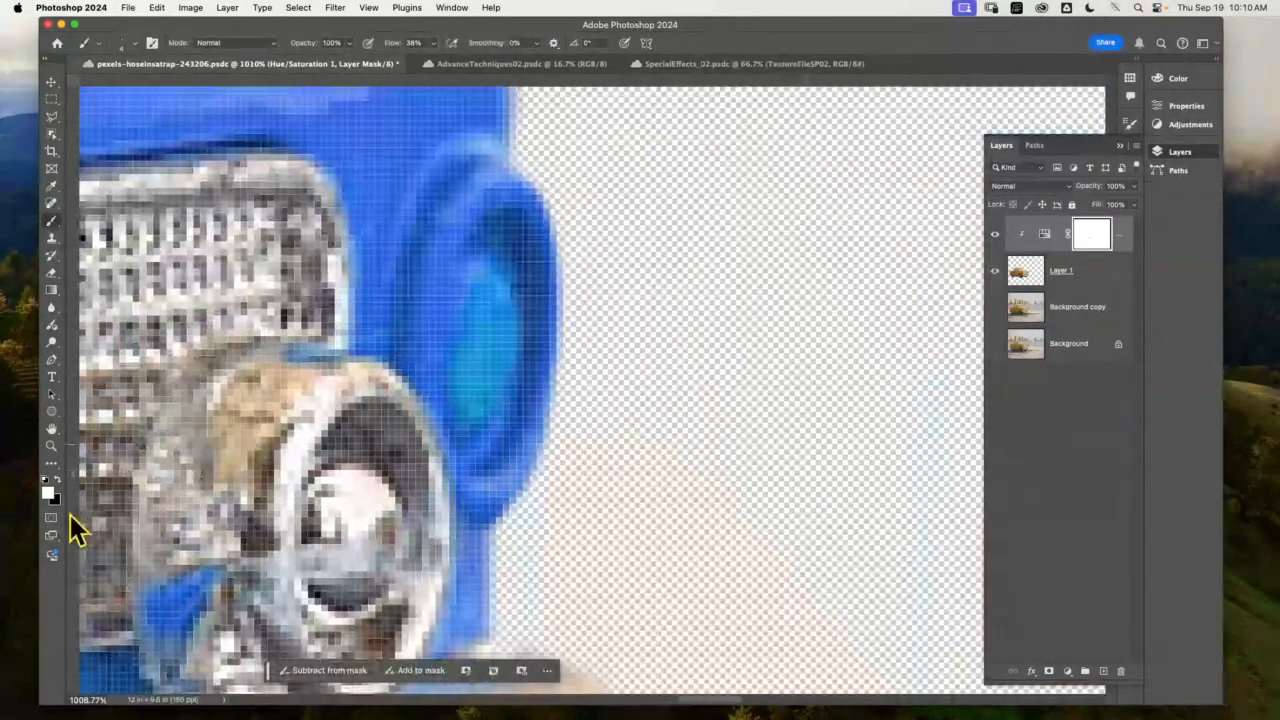
left_click(58, 482)
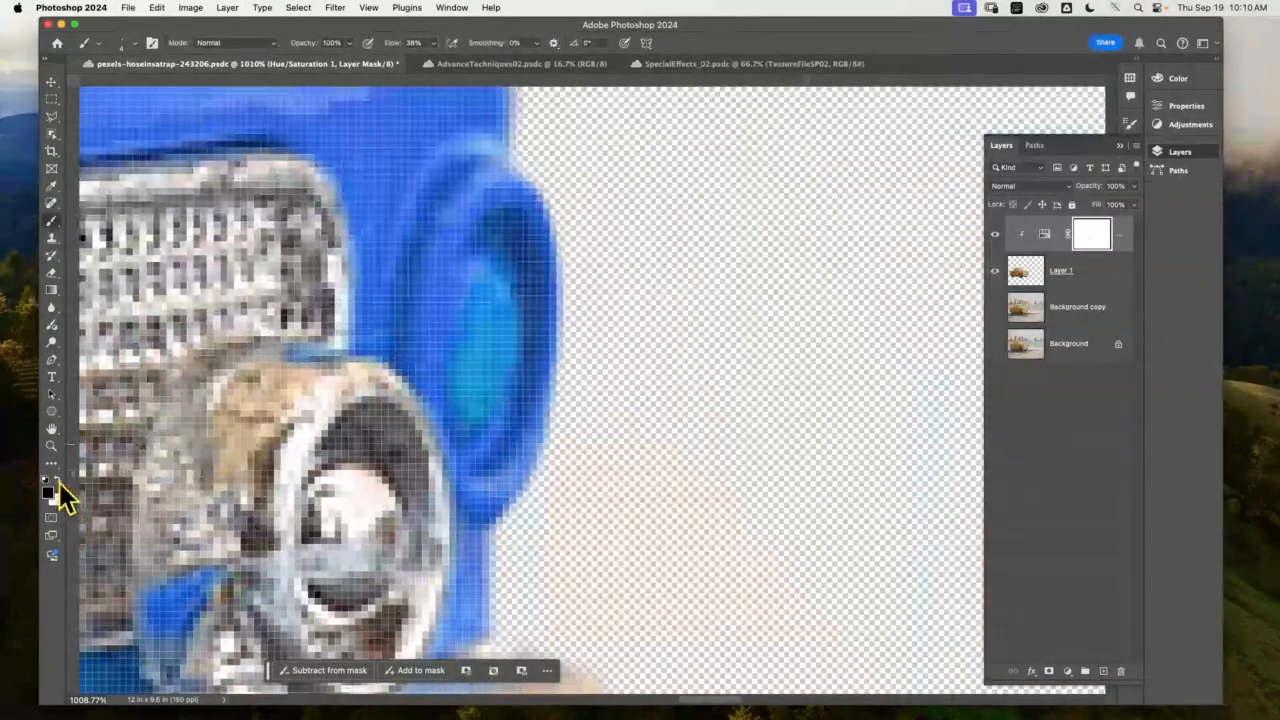
mouse_move(483, 323)
left_mouse_down()
mouse_move(478, 396)
mouse_move(490, 297)
mouse_move(500, 341)
mouse_move(480, 411)
mouse_move(467, 374)
mouse_move(478, 289)
mouse_move(493, 295)
mouse_move(501, 336)
mouse_move(485, 400)
left_mouse_up()
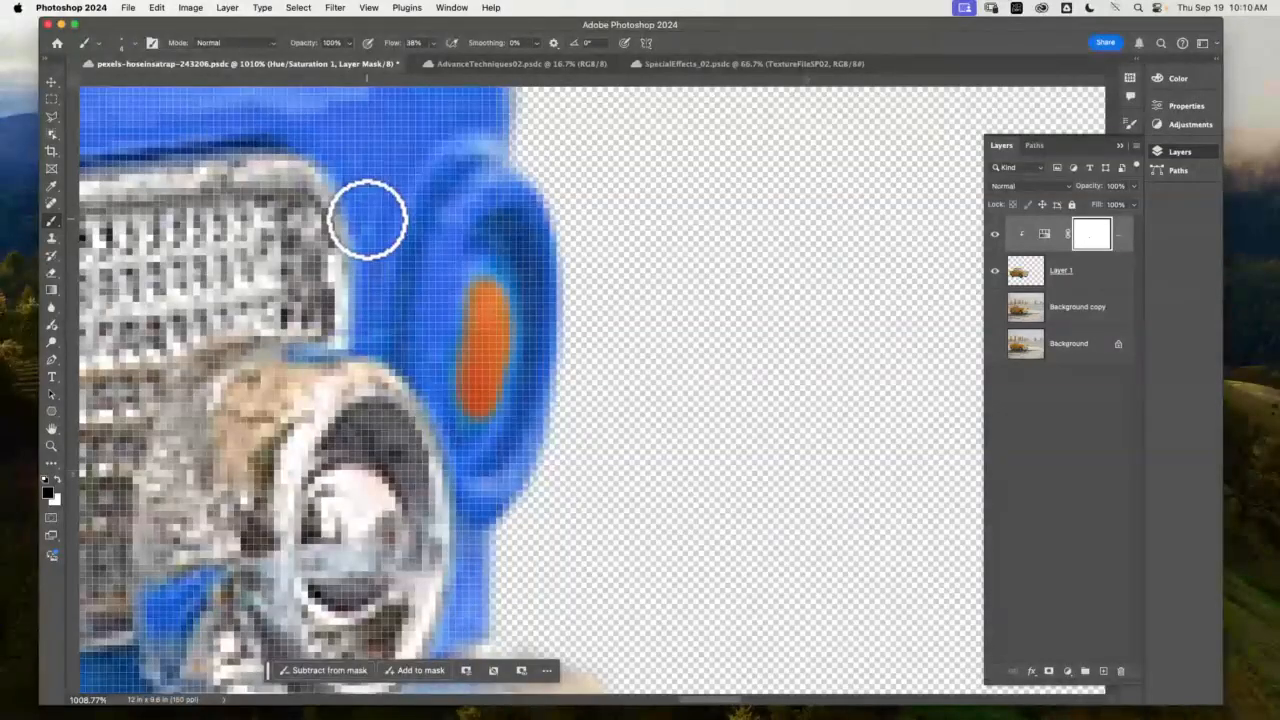
key("super+0")
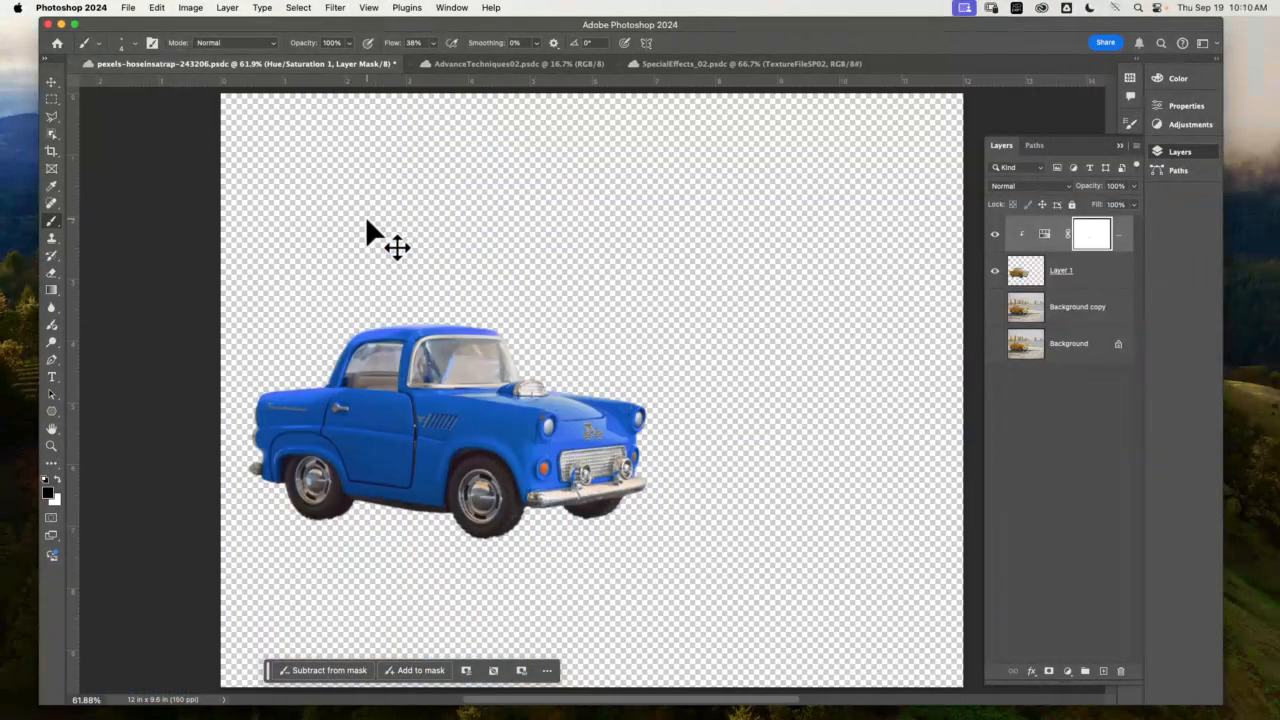
left_click(995, 307)
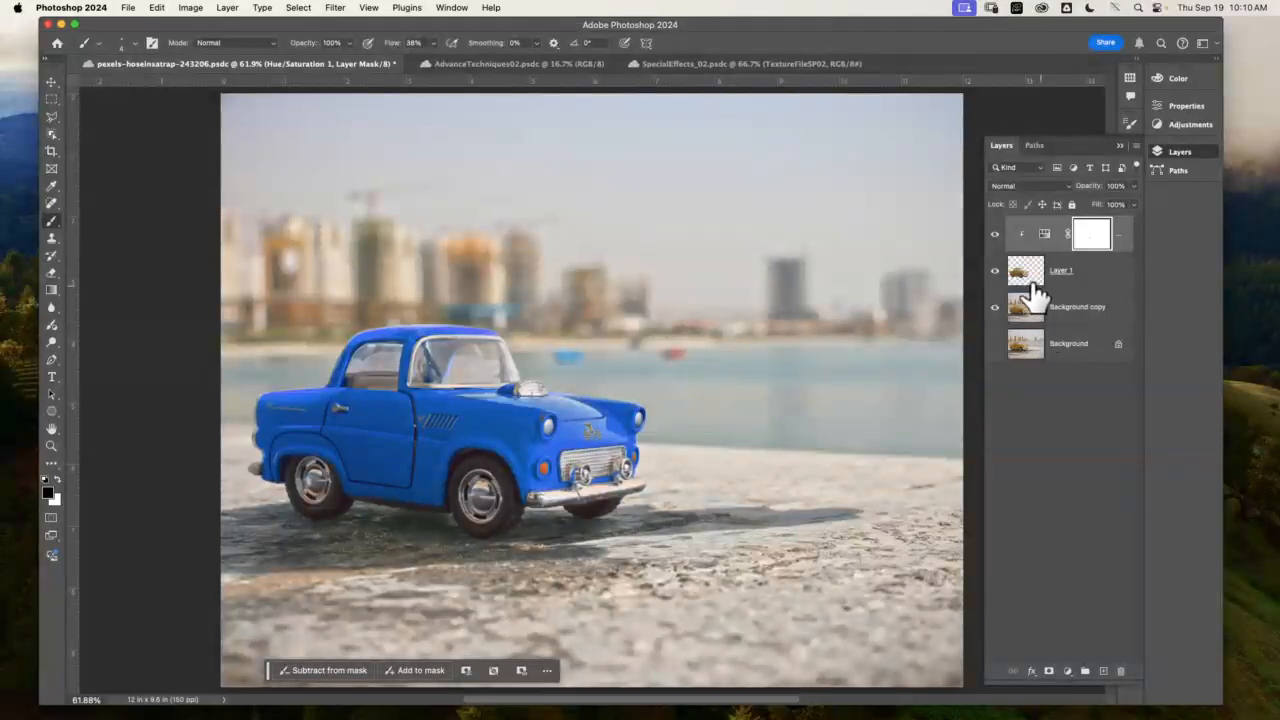
- Duplicate Layer 1 and move the original Layer 1 above the Hue/Saturation layer
left_click(1095, 276)
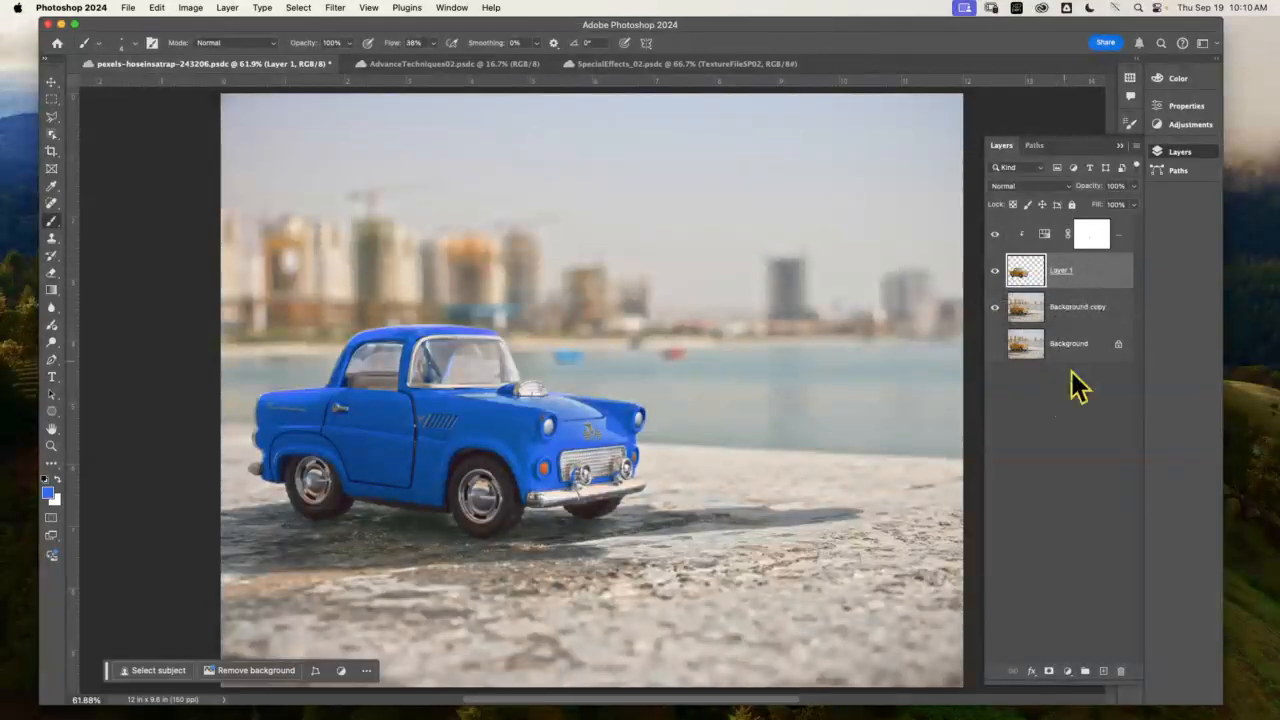
left_click_drag(1108, 277, 1103, 668)
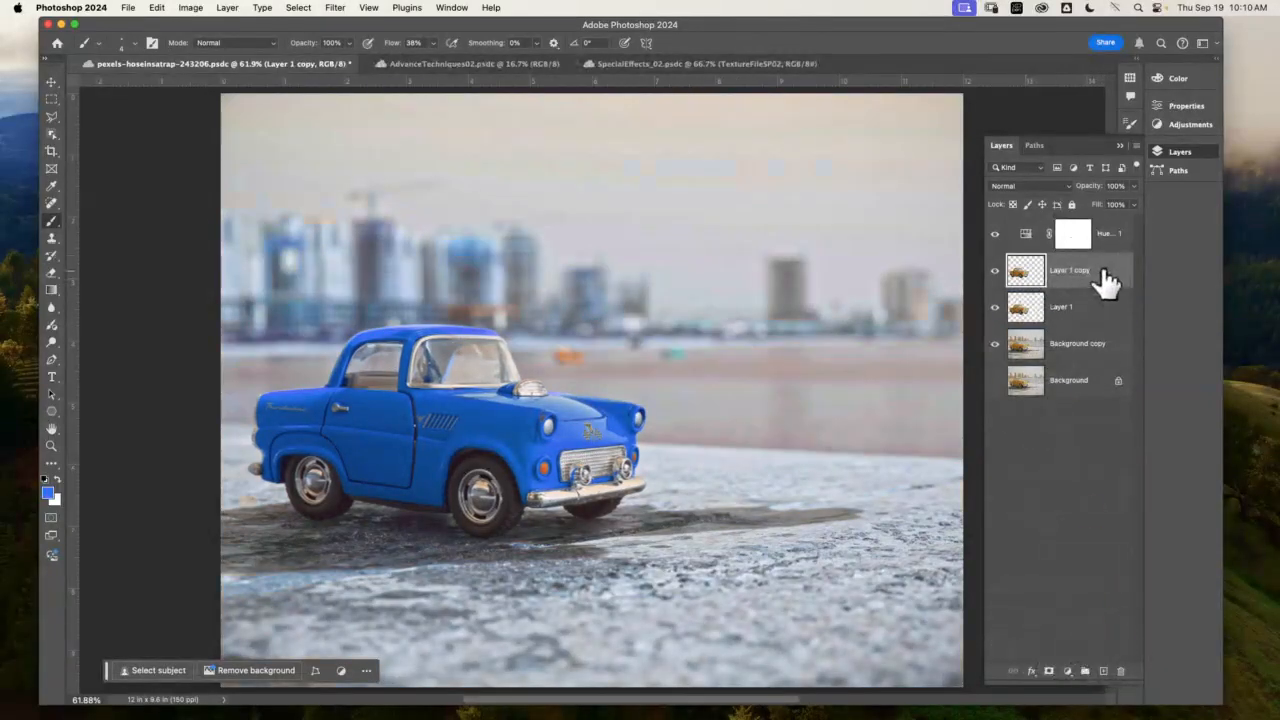
left_click_drag(1090, 303, 1080, 209)
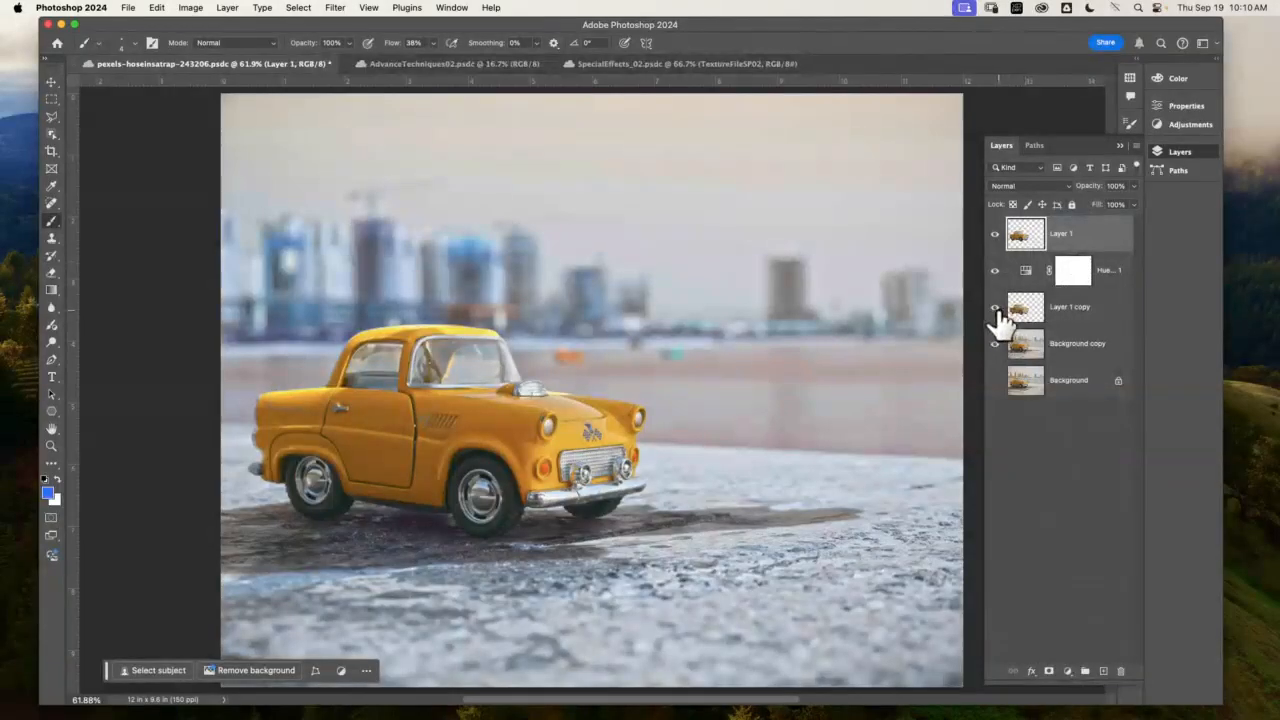
- Hide the Layer 1 copy, Hue/Saturation and Background copy layers, leaving only Layer 1 shown
left_click(997, 309)
left_click(996, 272)
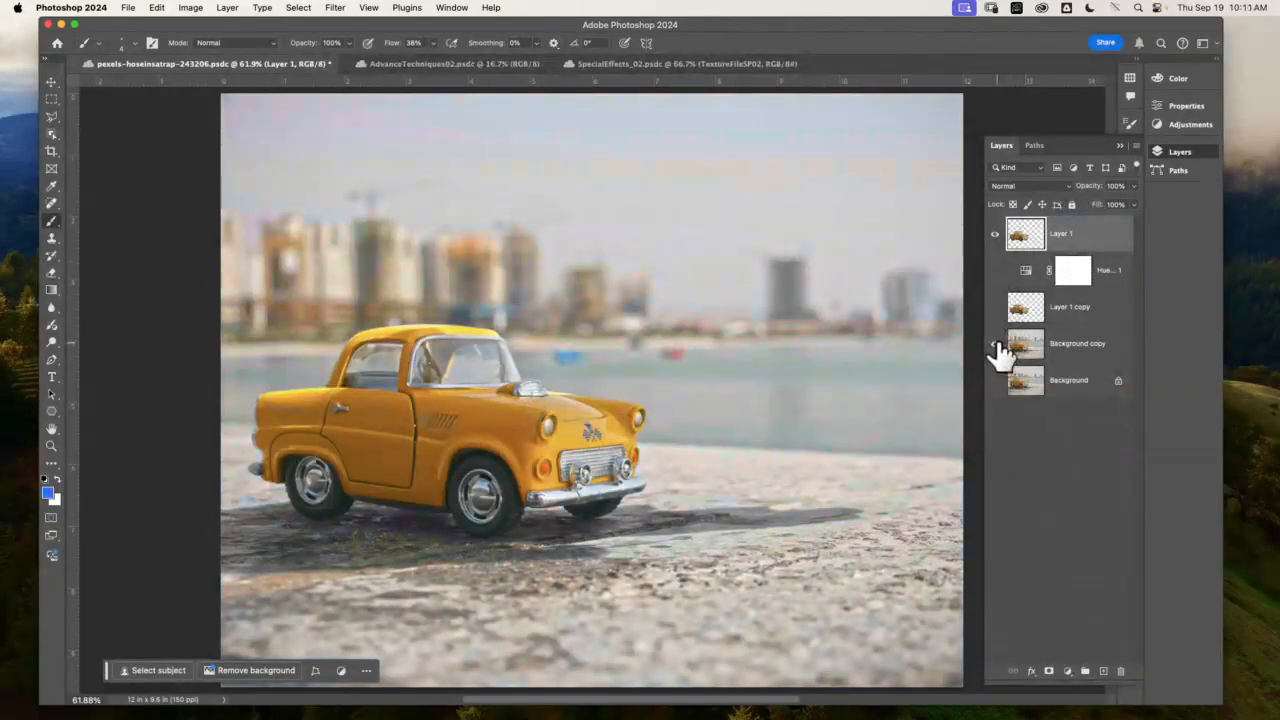
left_click(995, 344)
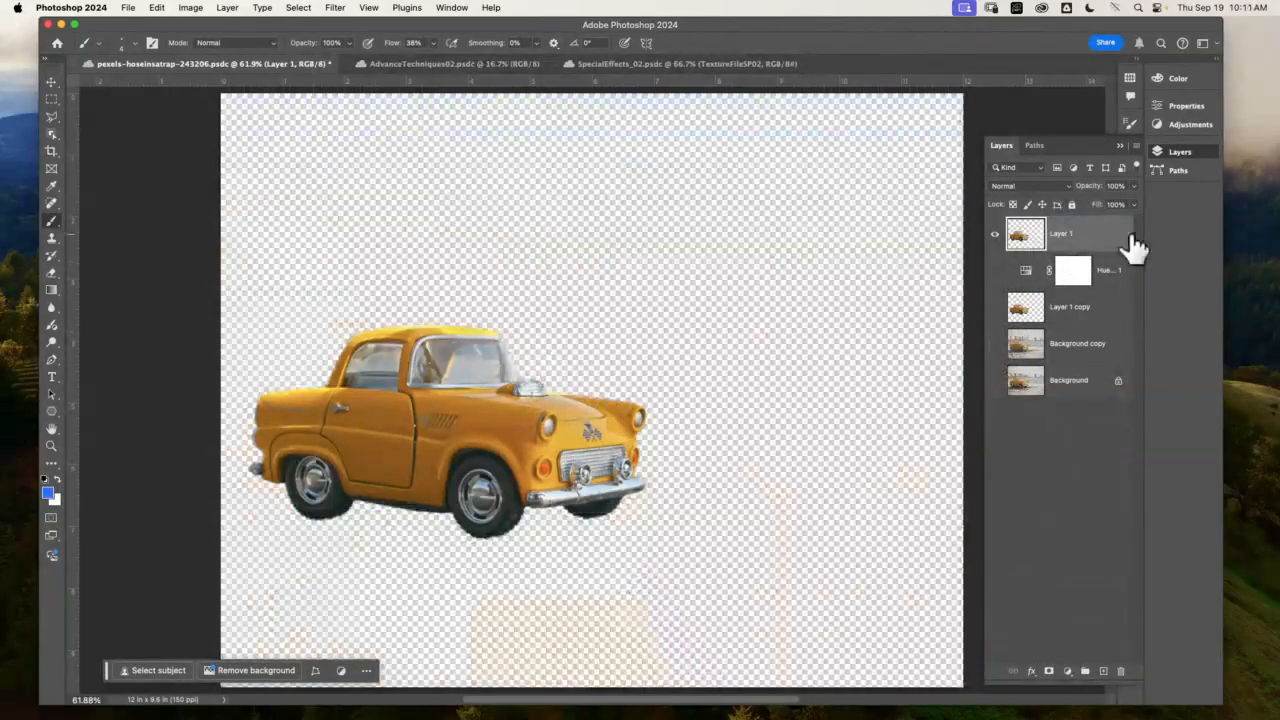
- Try converting the document to Grayscale mode, discarding the adjustment layer and color information, and undo the conversion
left_click(190, 9)
mouse_move(193, 27)
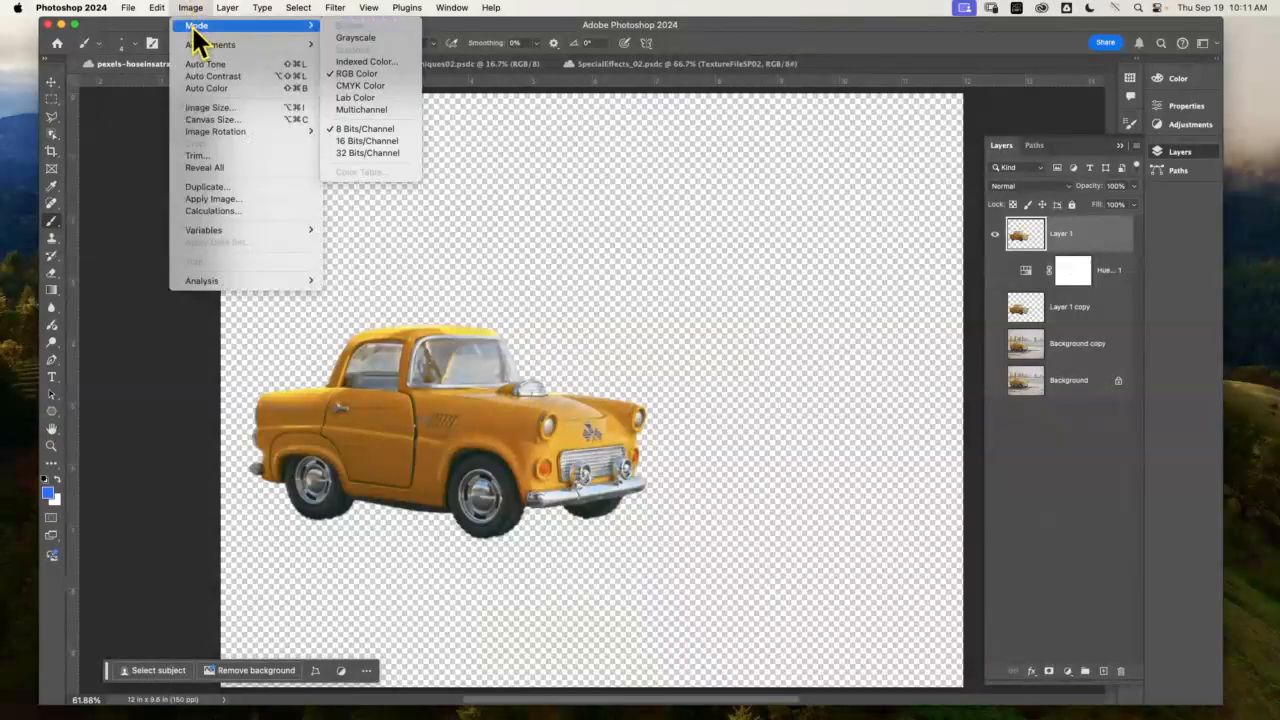
left_click(372, 48)
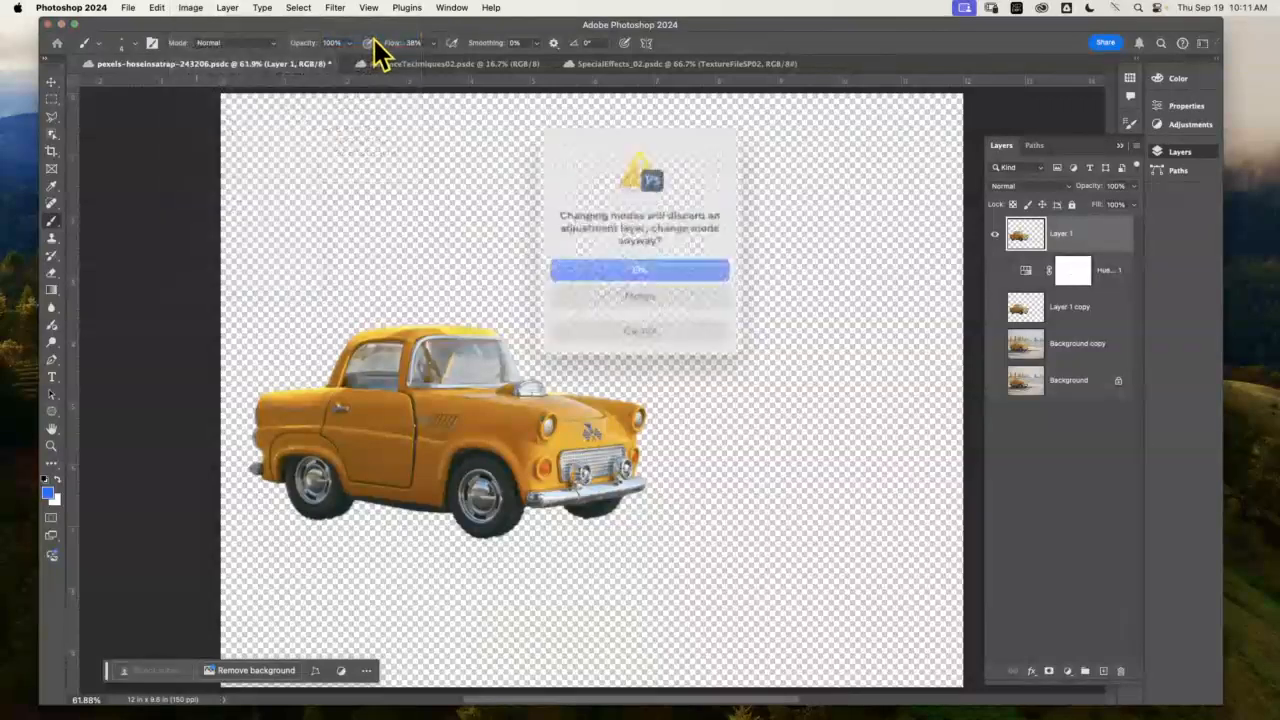
left_click(663, 262)
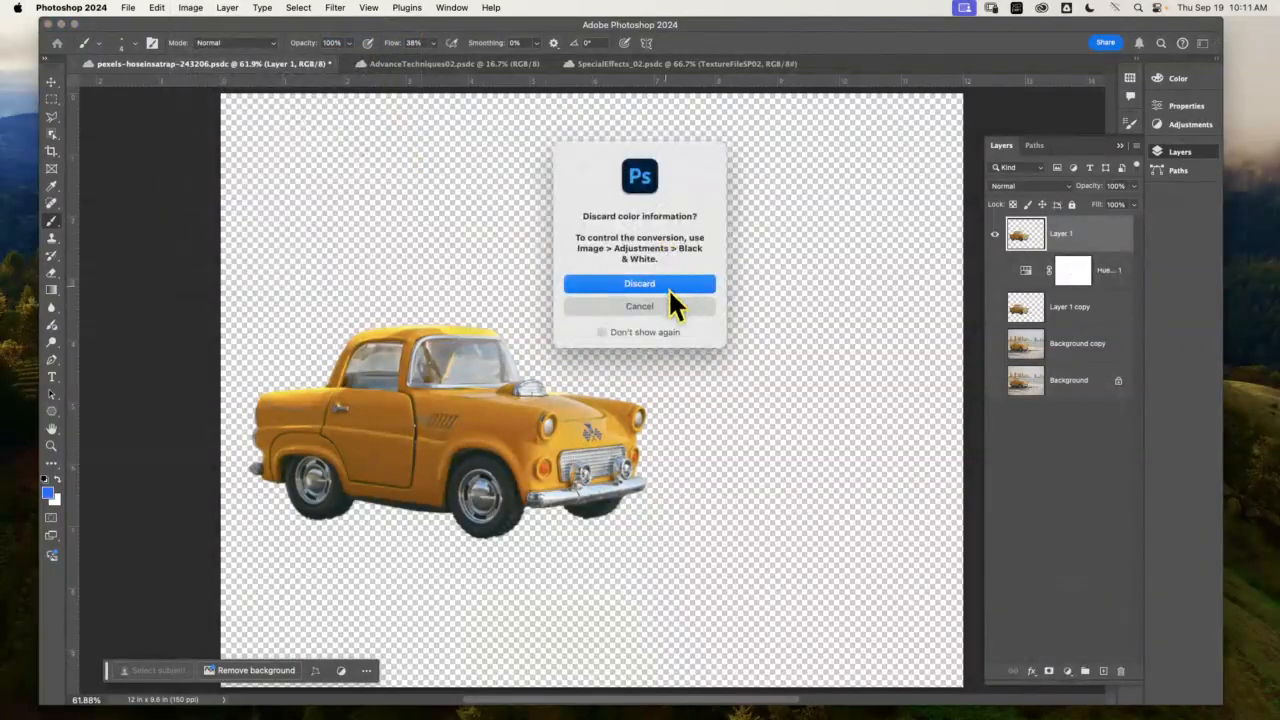
left_click(640, 284)
key("super+z")
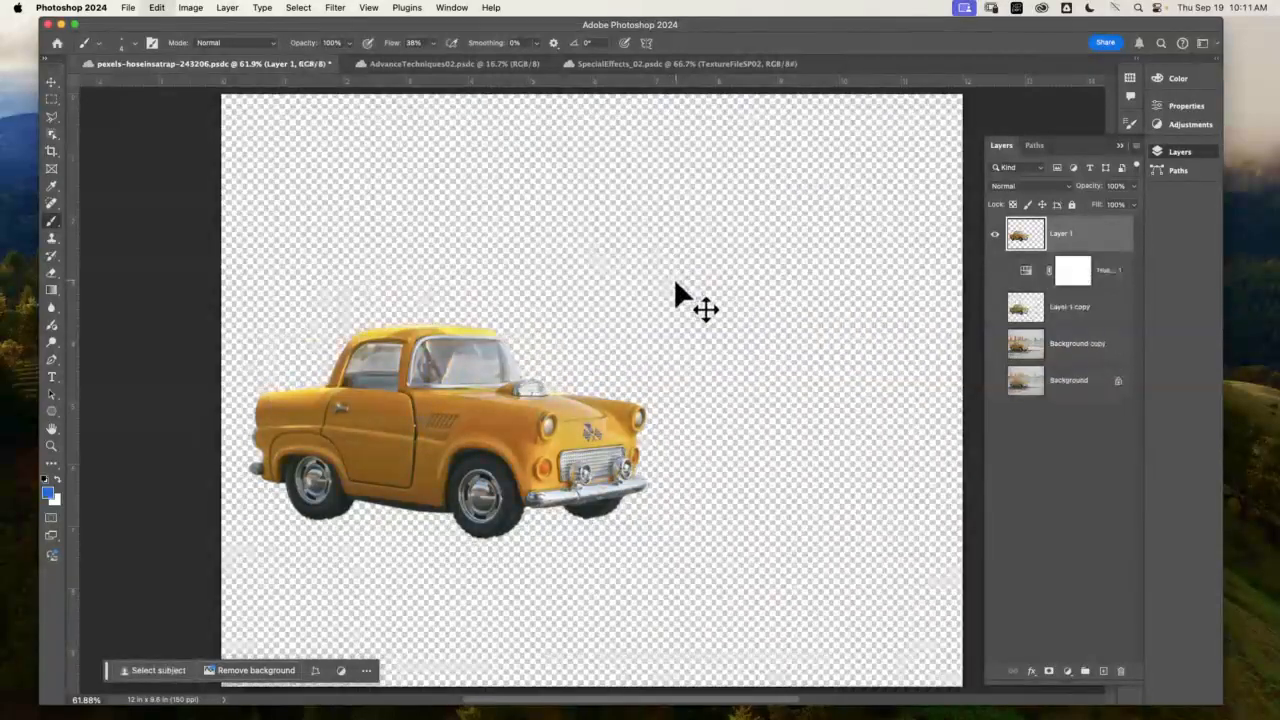
left_click(188, 8)
mouse_move(163, 8)
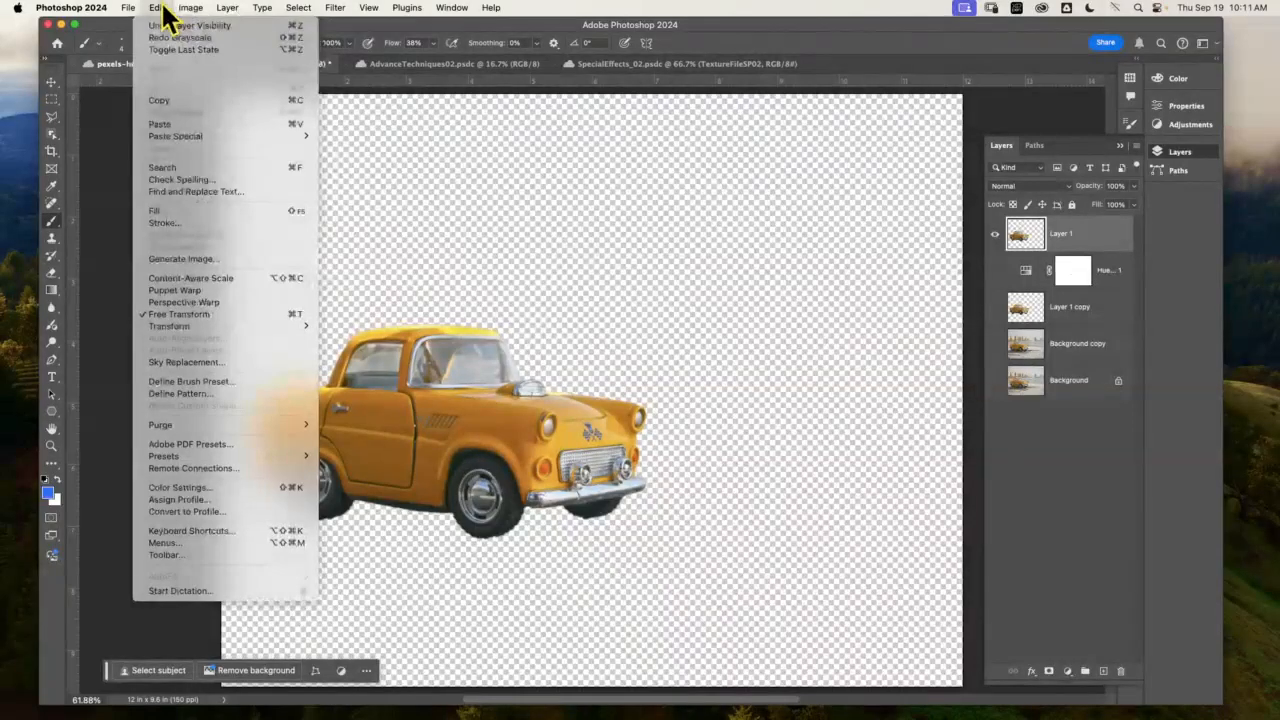
mouse_move(238, 12)
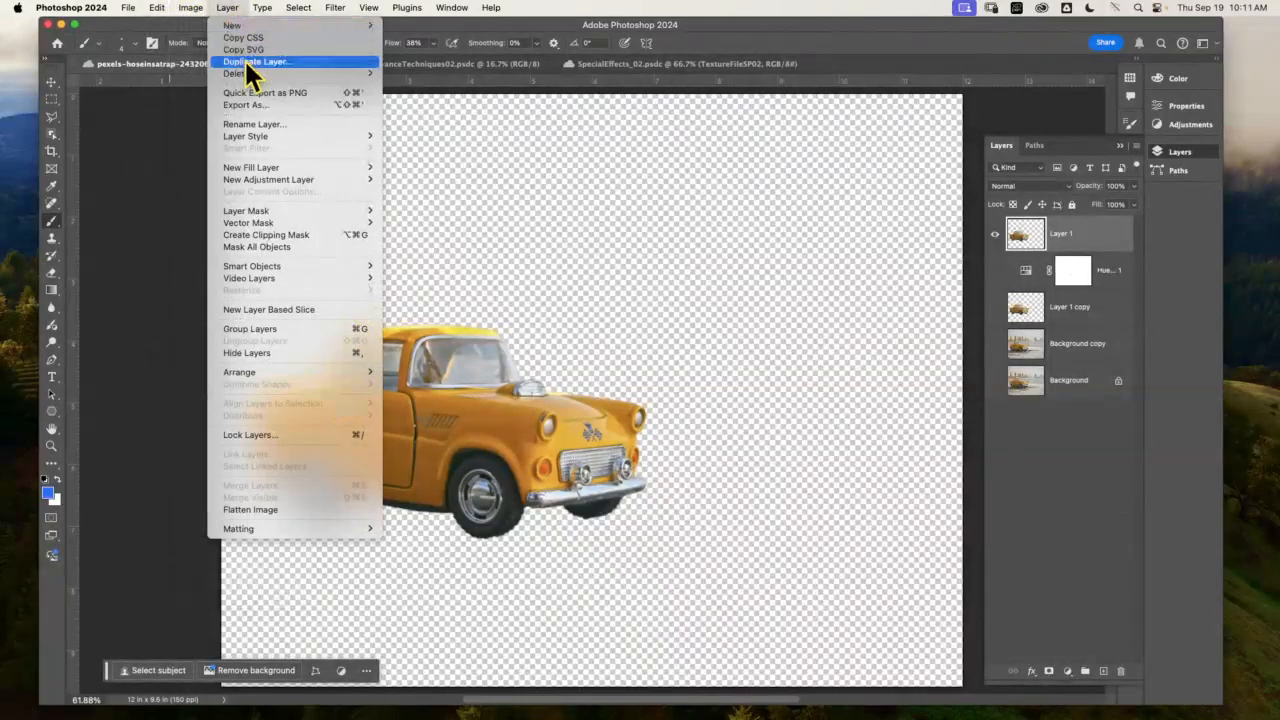
mouse_move(272, 137)
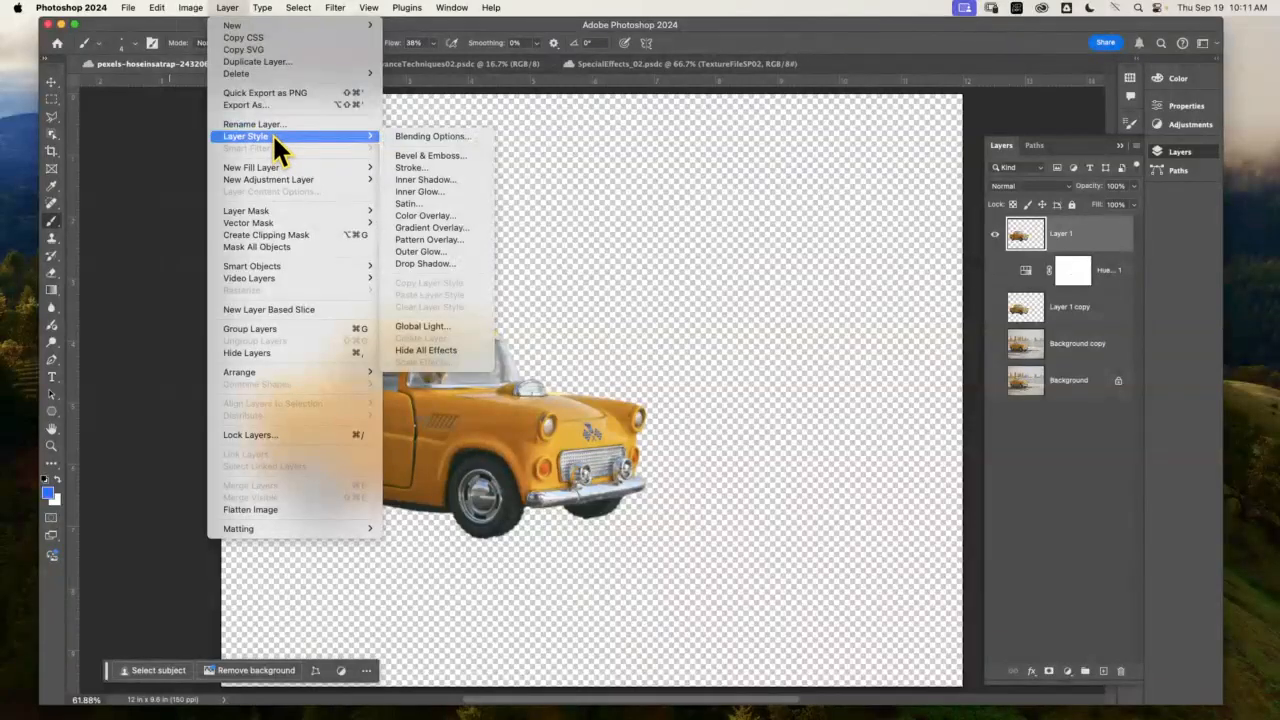
mouse_move(285, 215)
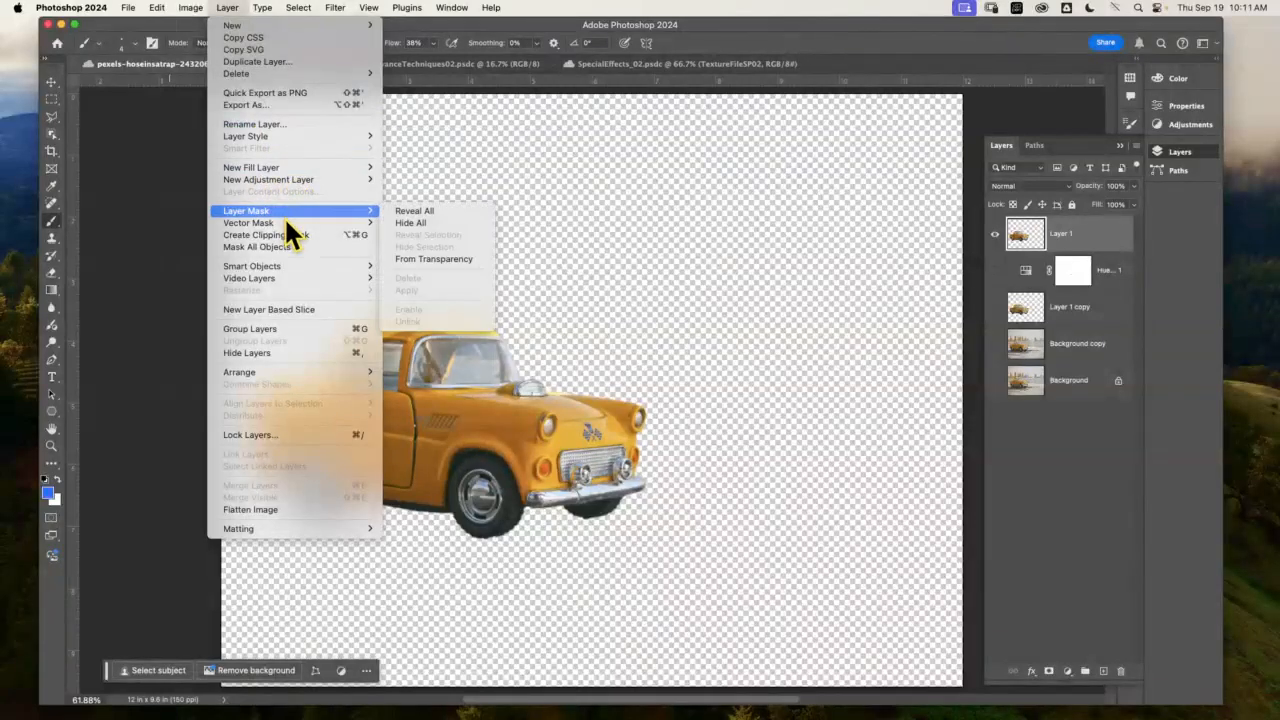
mouse_move(297, 266)
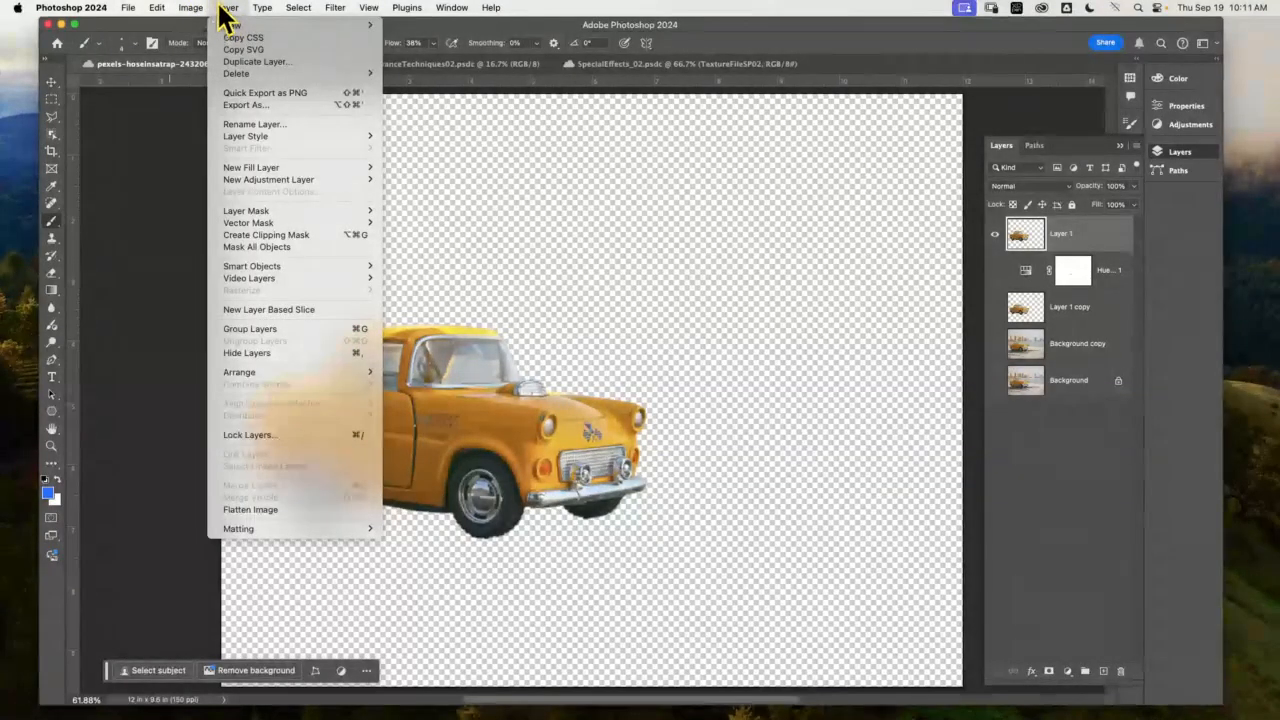
mouse_move(305, 22)
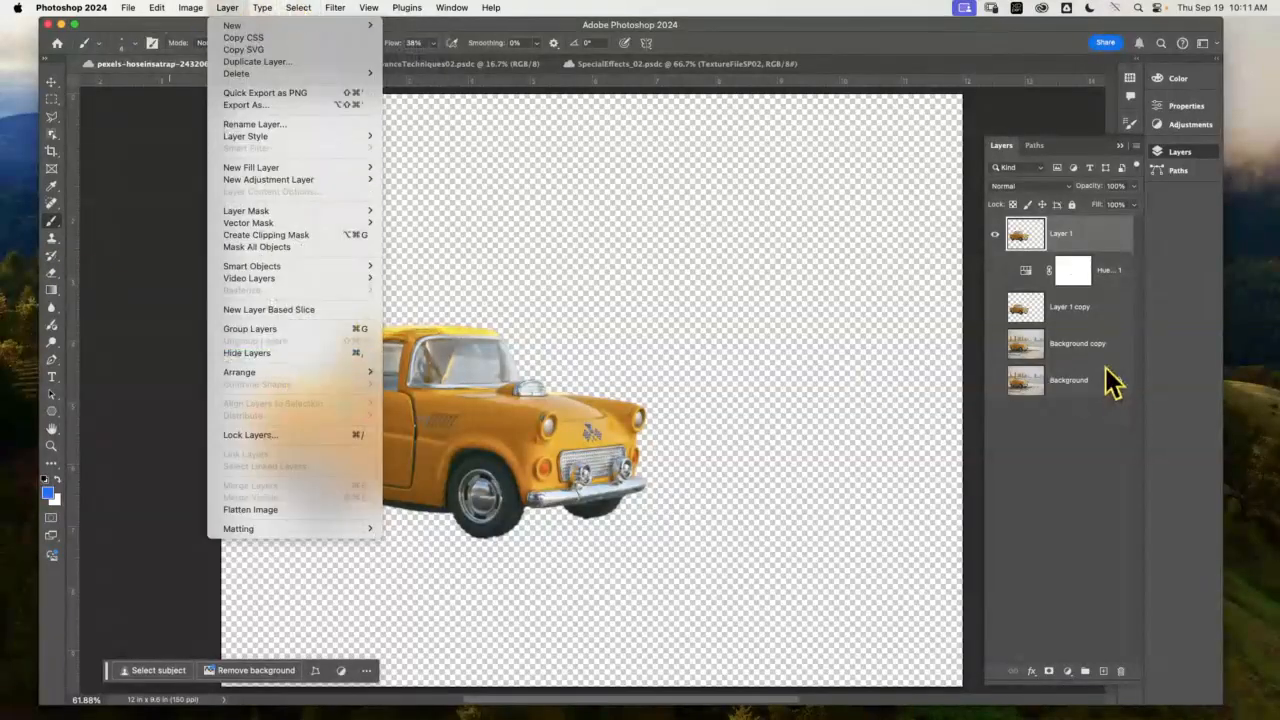
left_click(1051, 554)
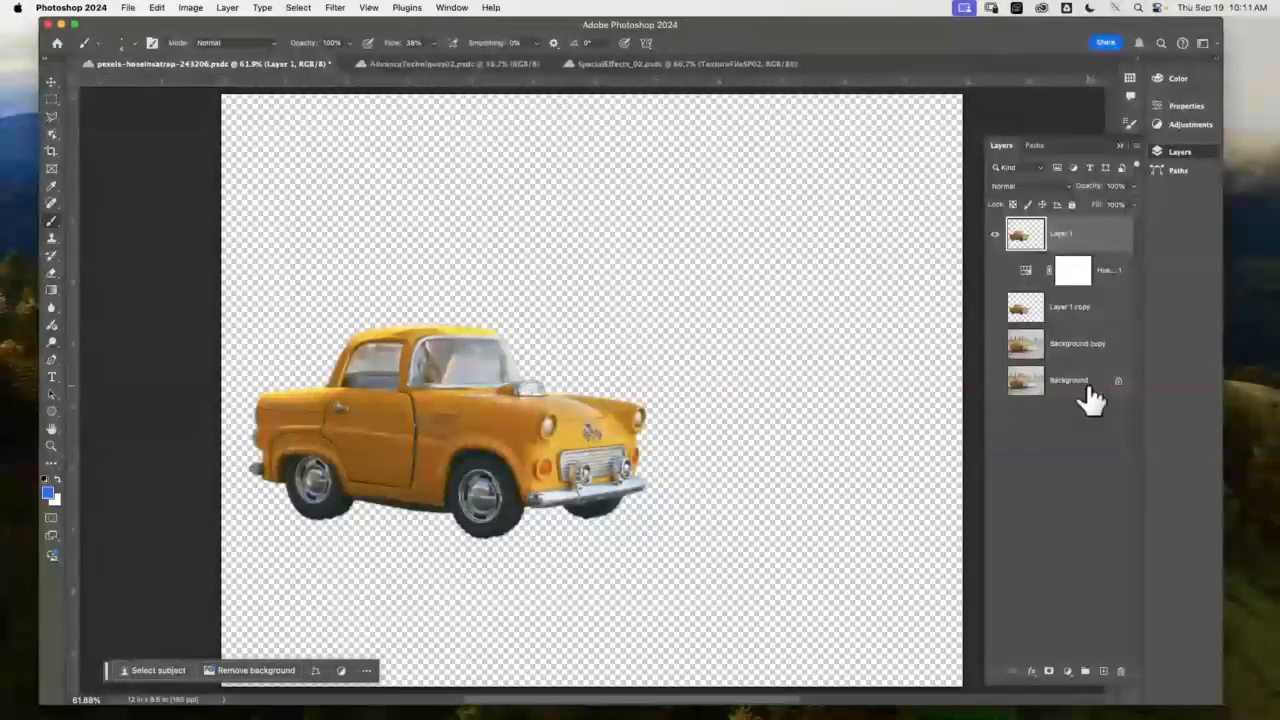
- Copy the Background layer into a new 1800 x 1440 px, 150 ppi RGB document and make the pasted layer visible
left_click(1083, 386)
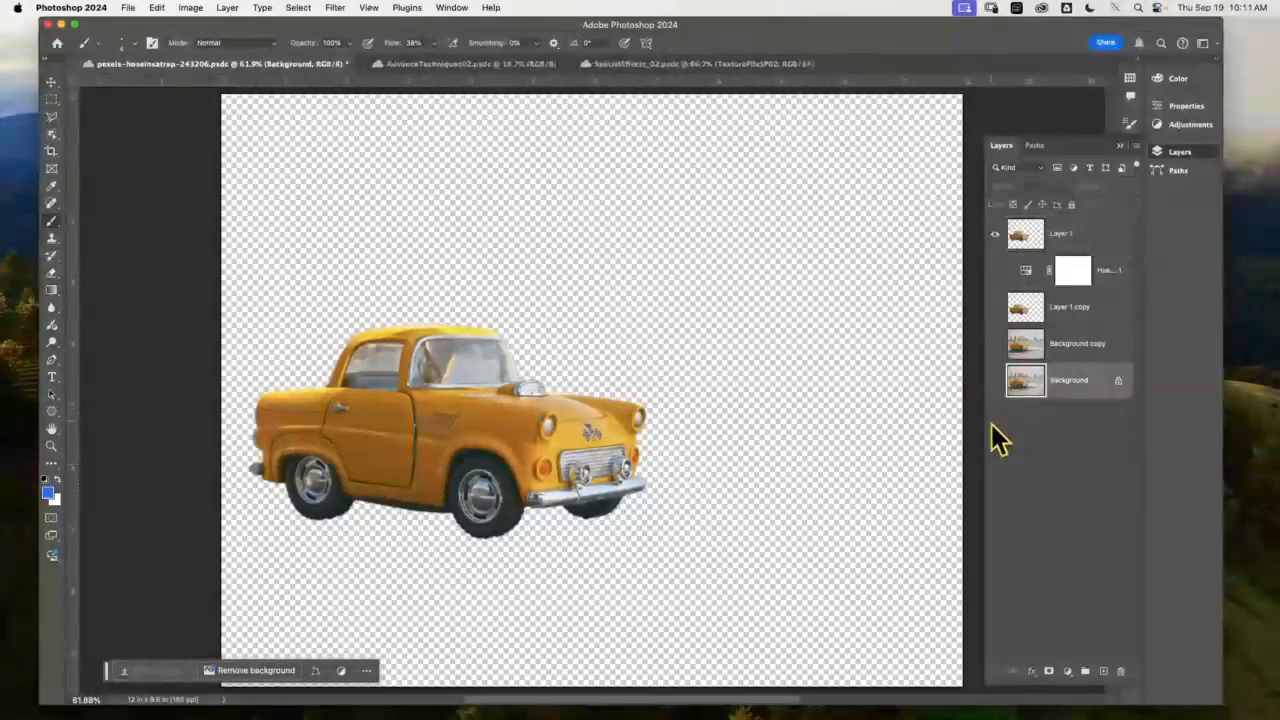
left_click(128, 8)
left_click(158, 28)
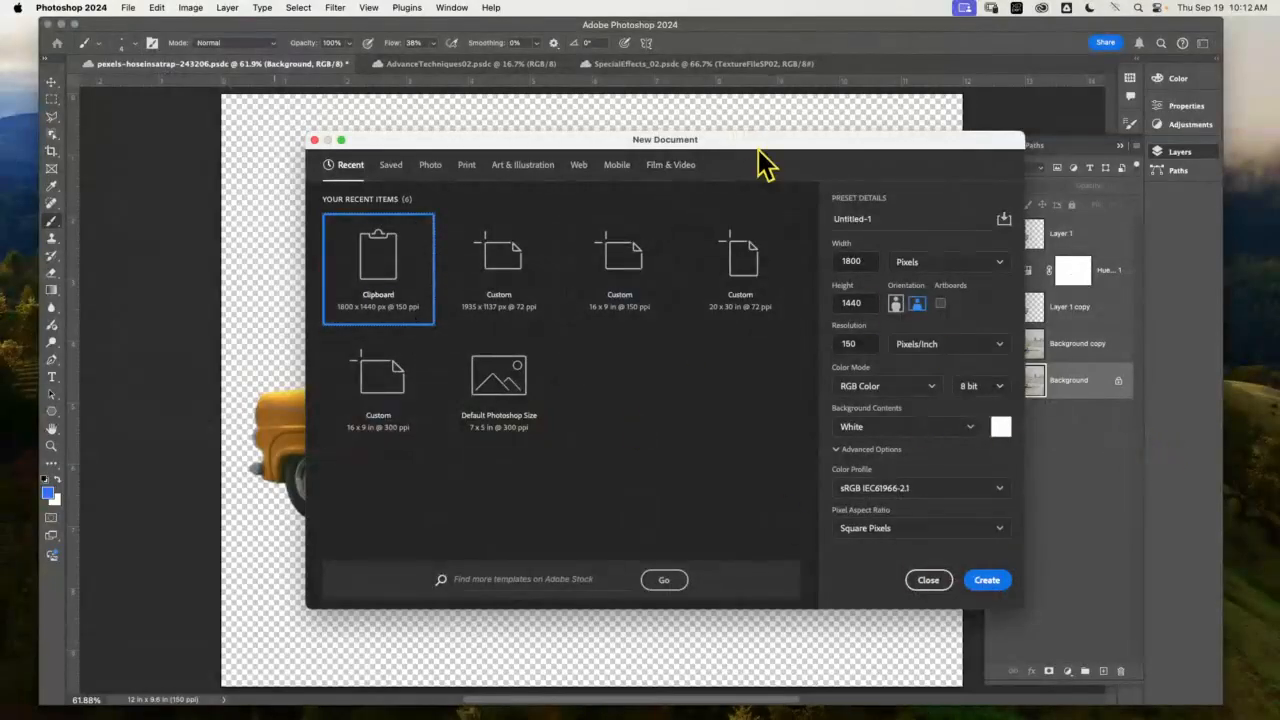
left_click_drag(760, 149, 577, 80)
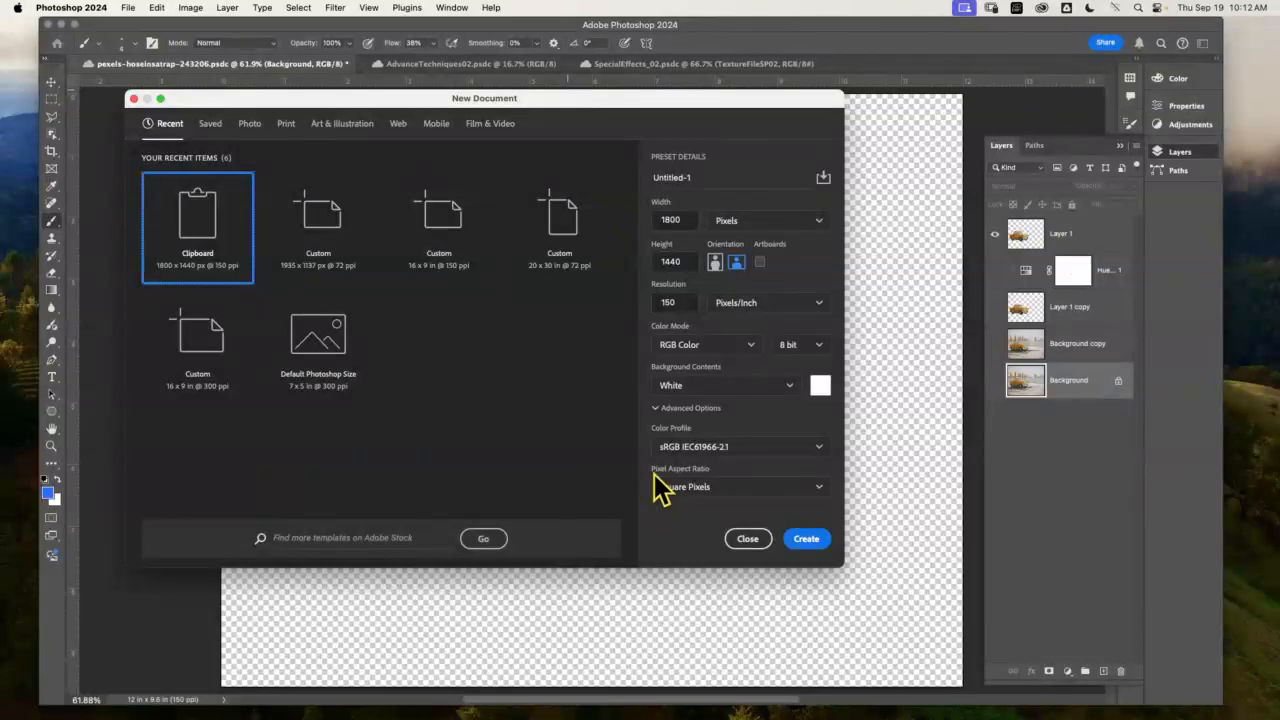
left_click(806, 540)
left_click_drag(606, 592, 606, 588)
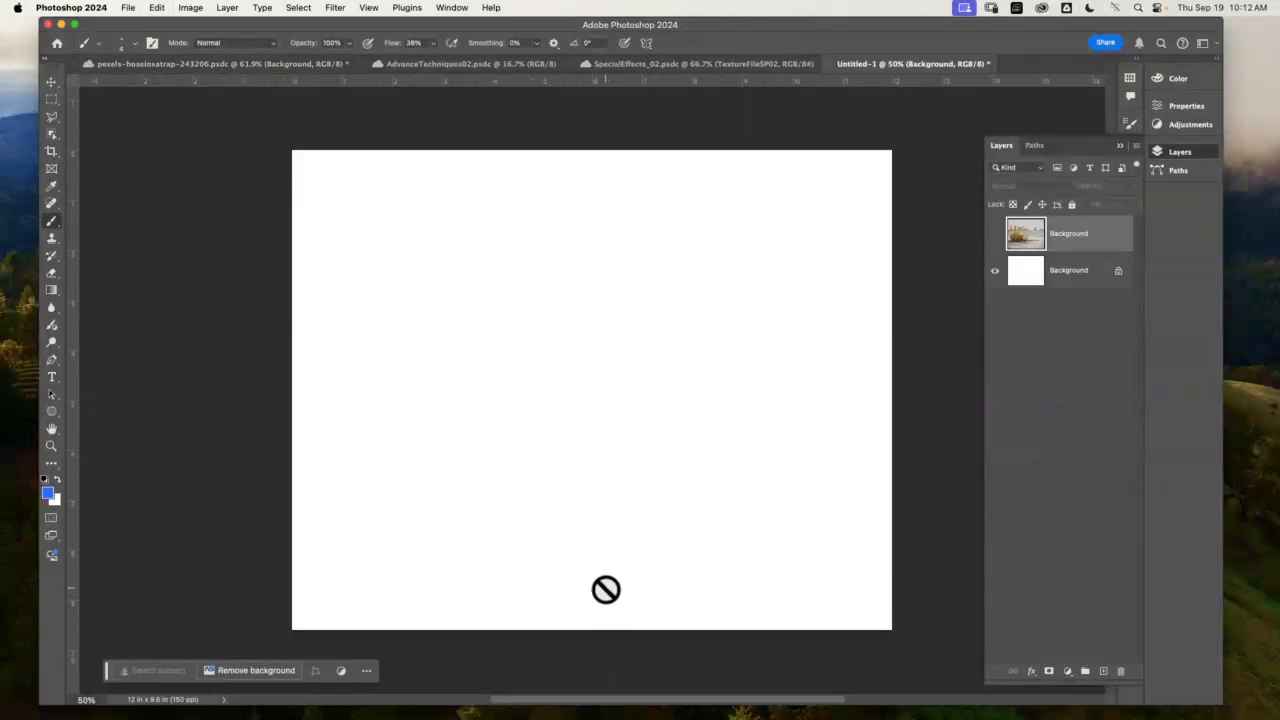
left_click(994, 236)
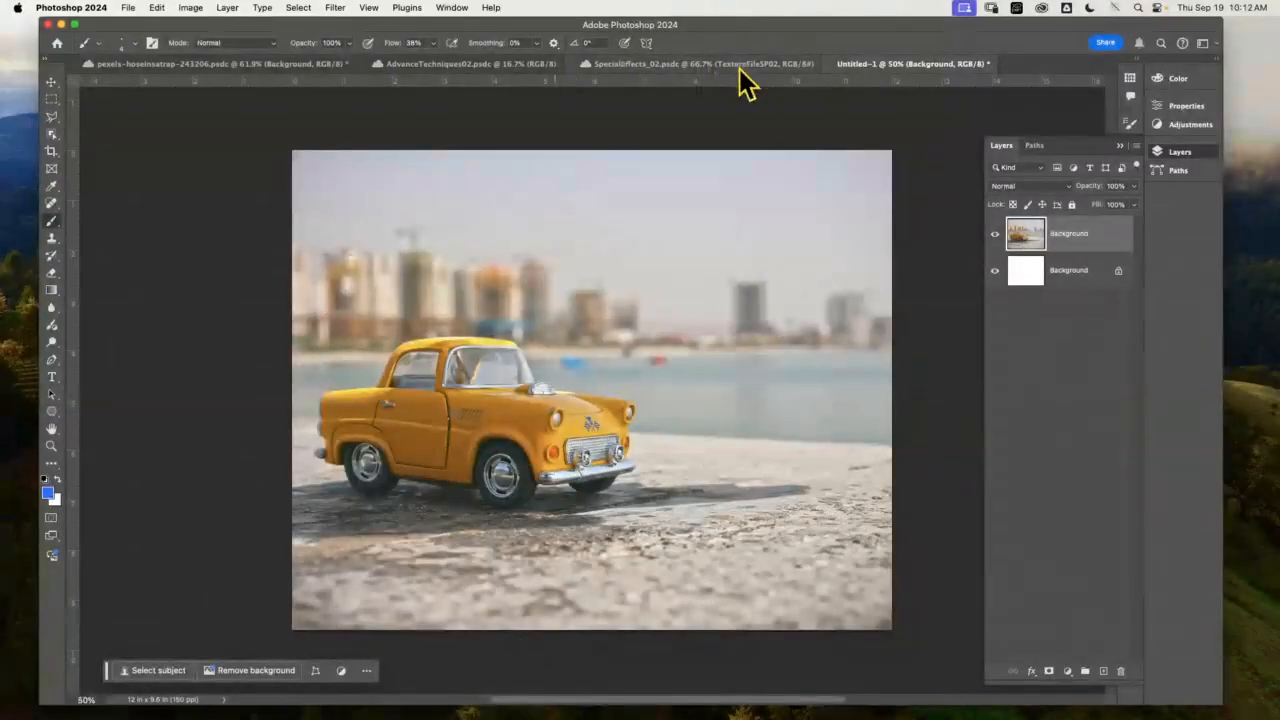
- In pexels-hoseinsatrap-243206.psdc, show the Background, Background copy, Layer 1 copy and Hue/Saturation layers, and hide Layer 1
left_click(228, 65)
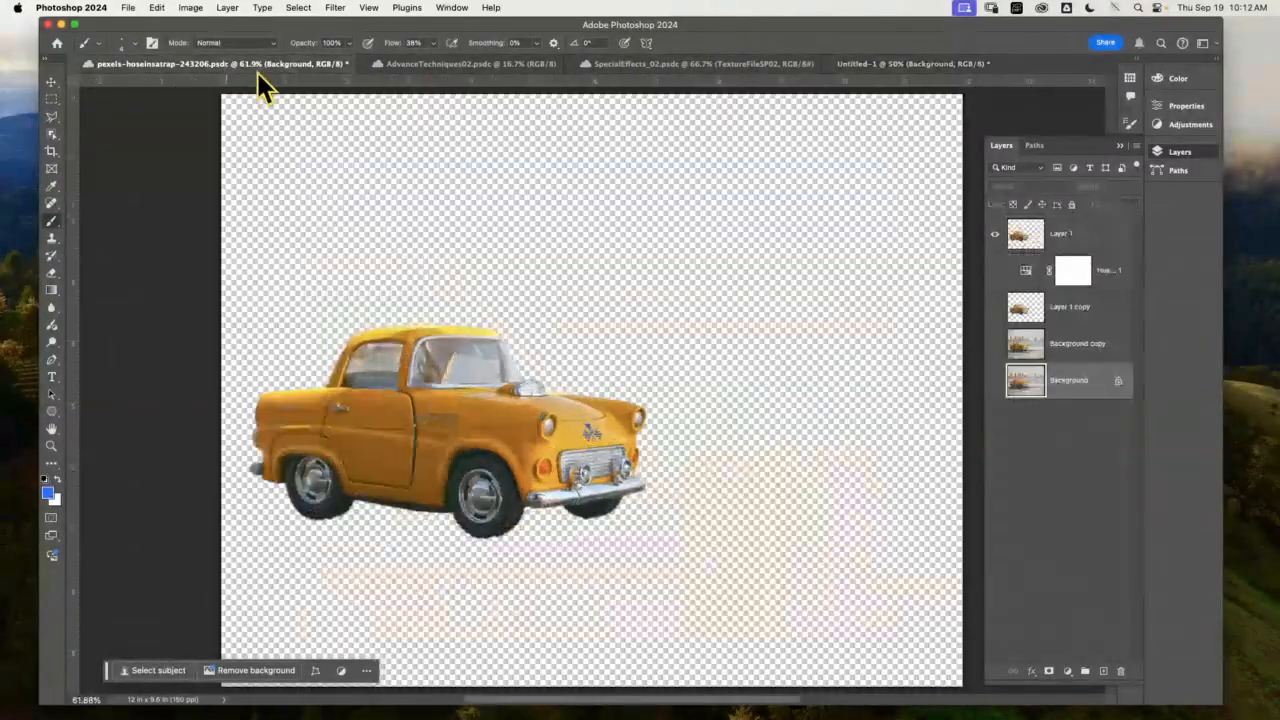
left_click(994, 344)
left_click(994, 307)
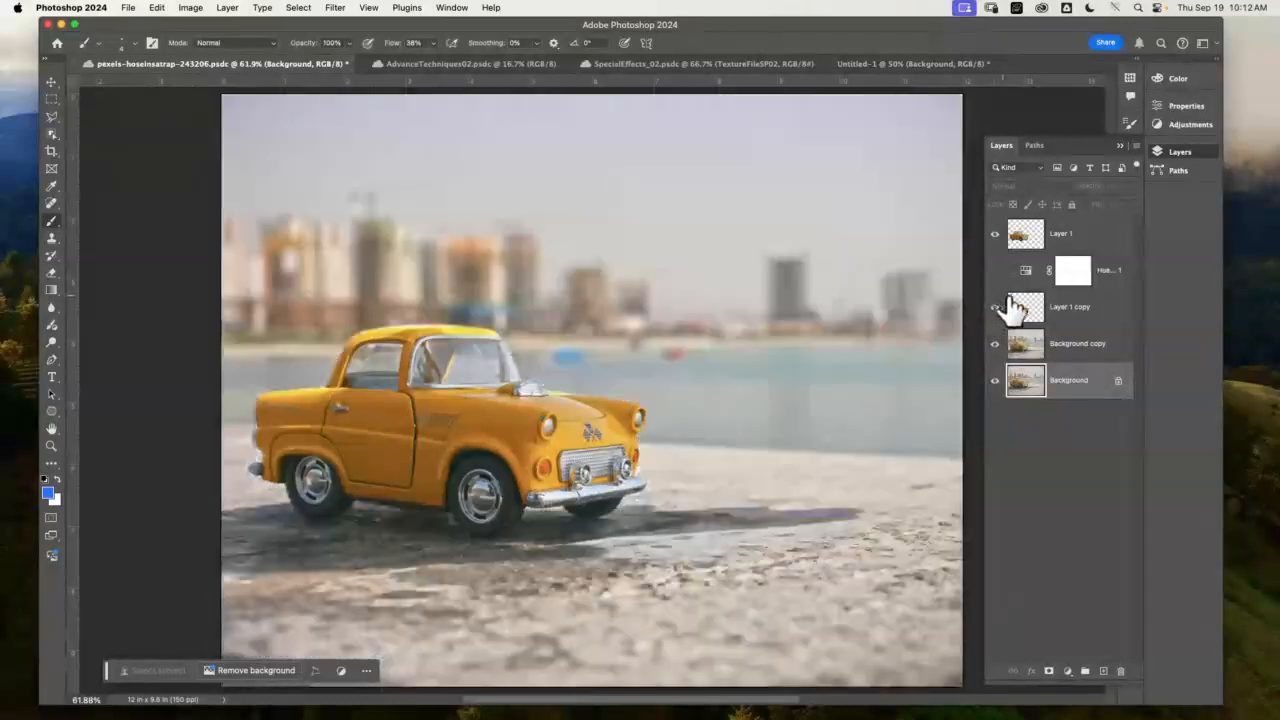
left_click(994, 270)
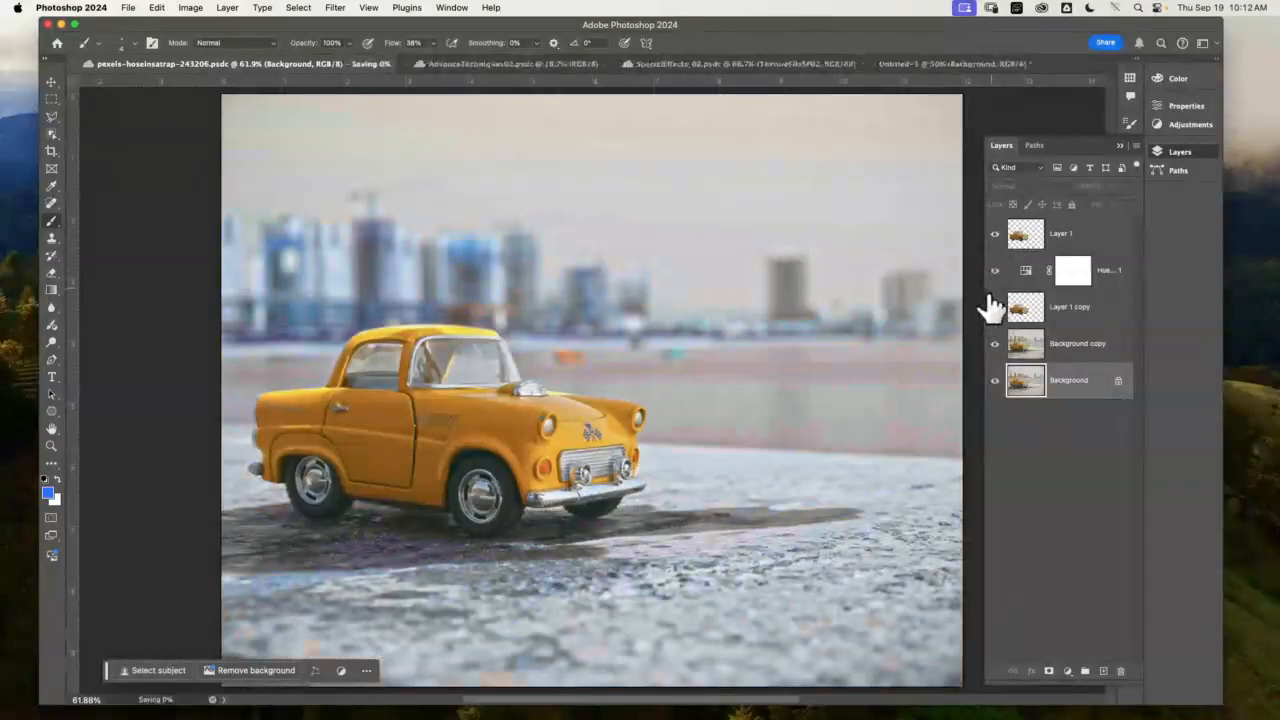
left_click(994, 233)
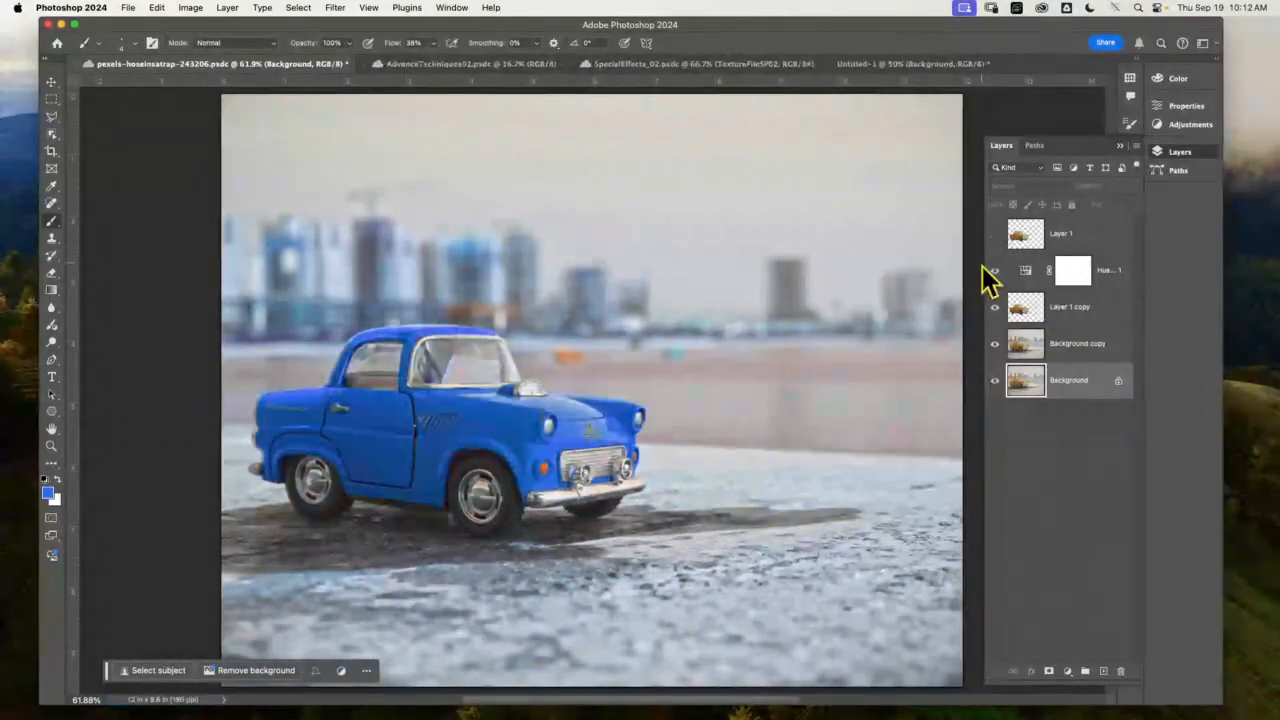
- Compare the original yellow car photo in Untitled-1 at 66.7% with the recolored version in pexels-hoseinsatrap-243206.psdc
left_click(882, 66)
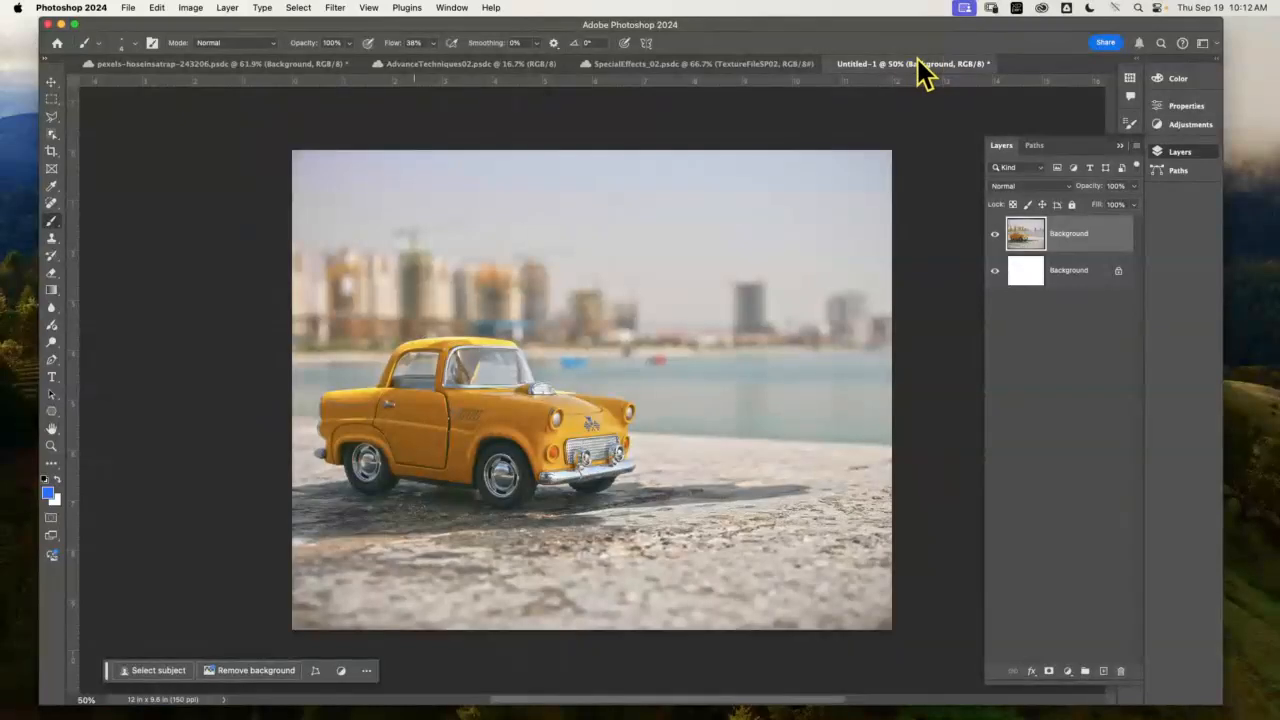
key("super+minus")
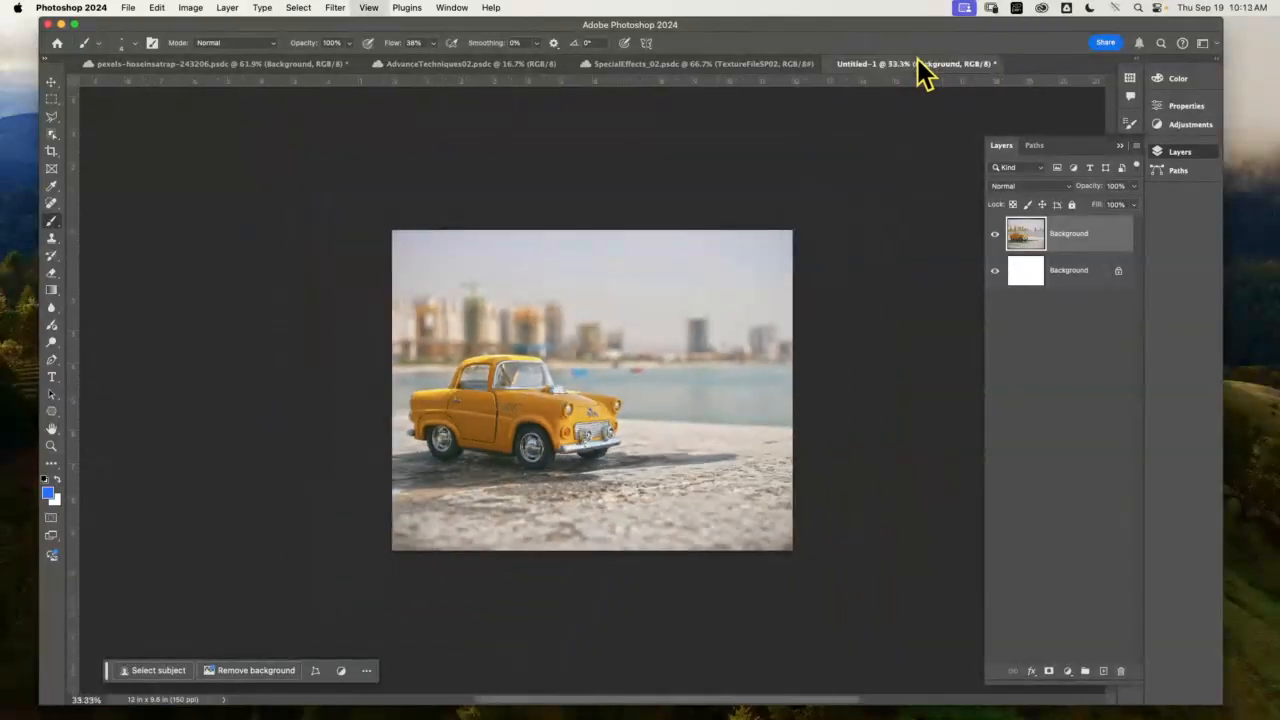
key("super+plus")
key("super+plus")
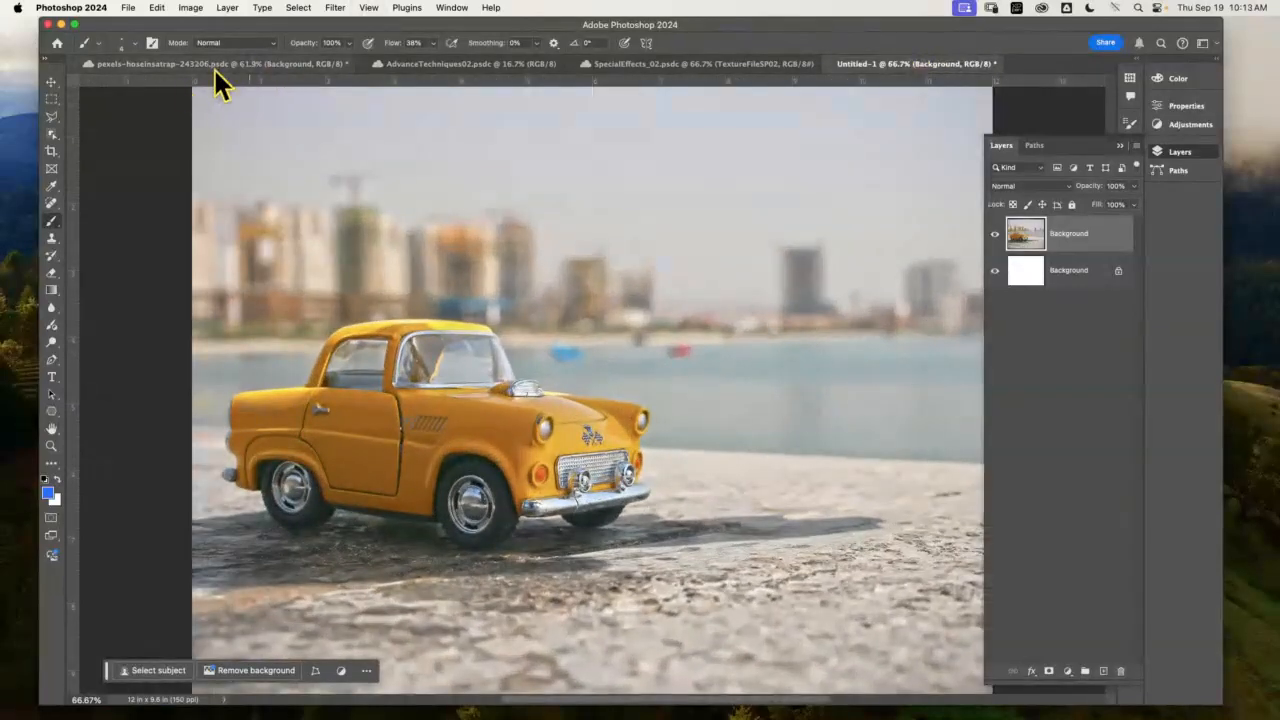
left_click(214, 65)
left_click(858, 66)
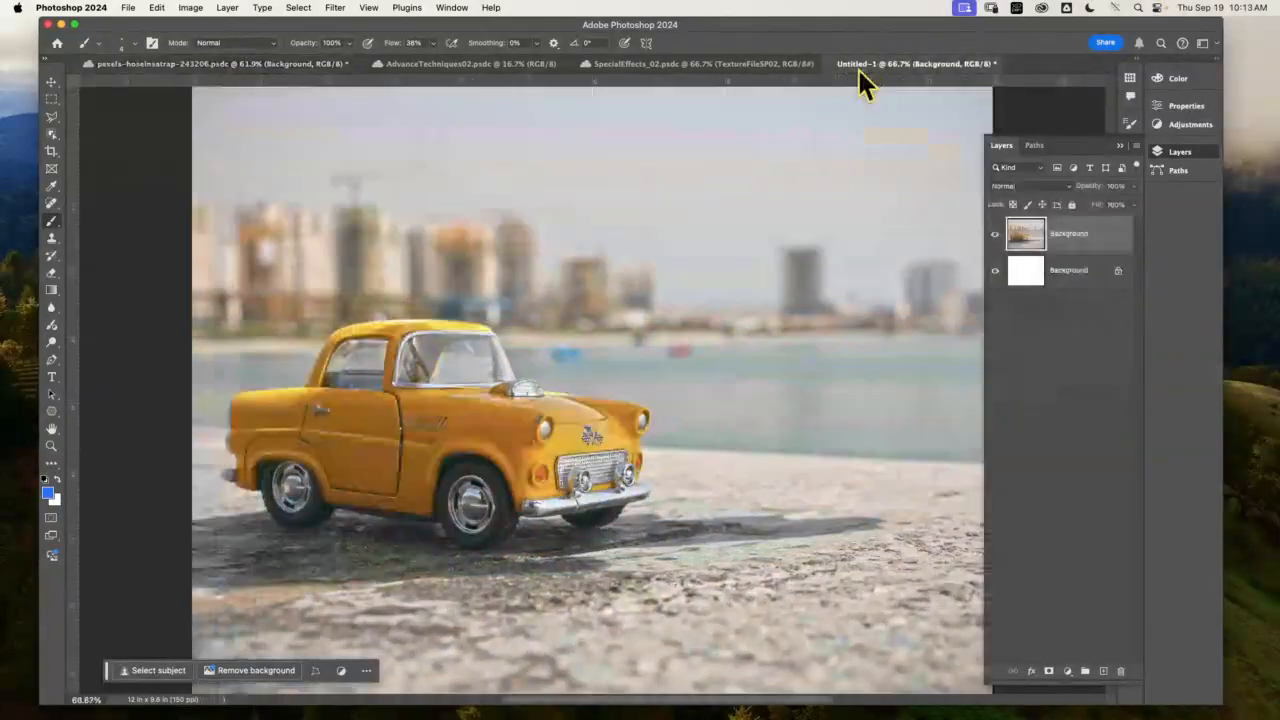
left_click(197, 66)
left_click(924, 65)
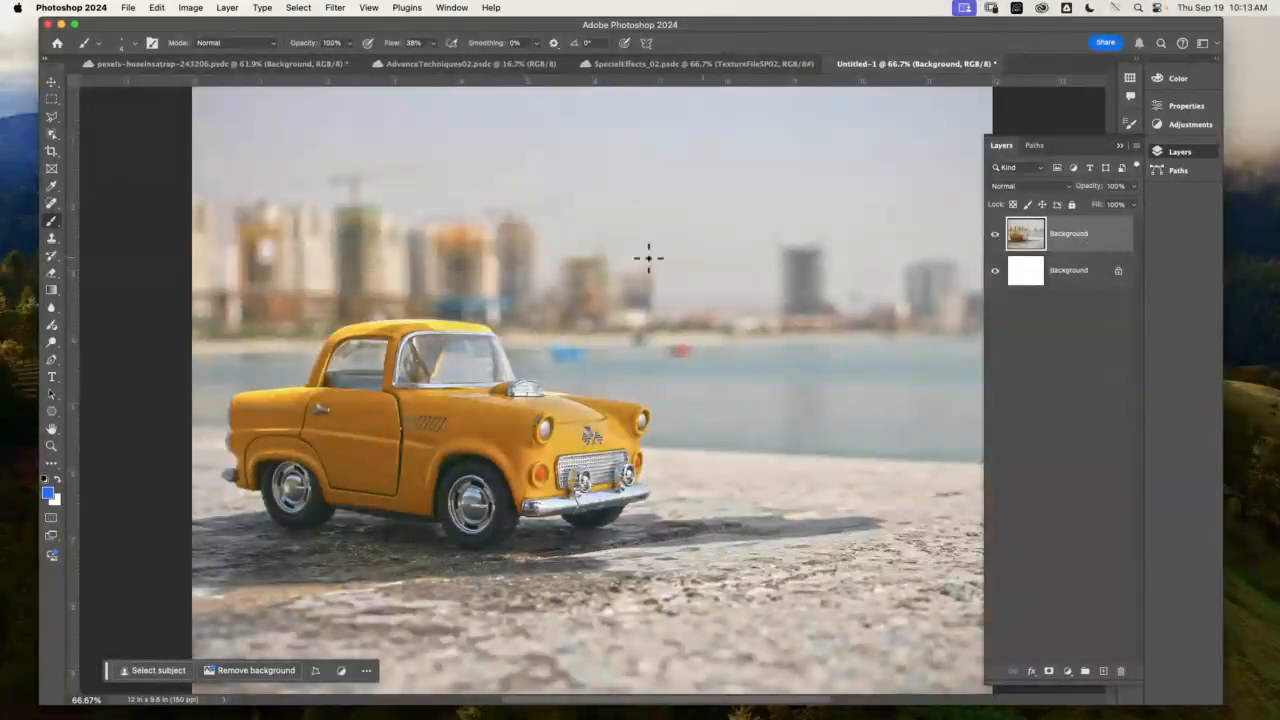
left_click(190, 8)
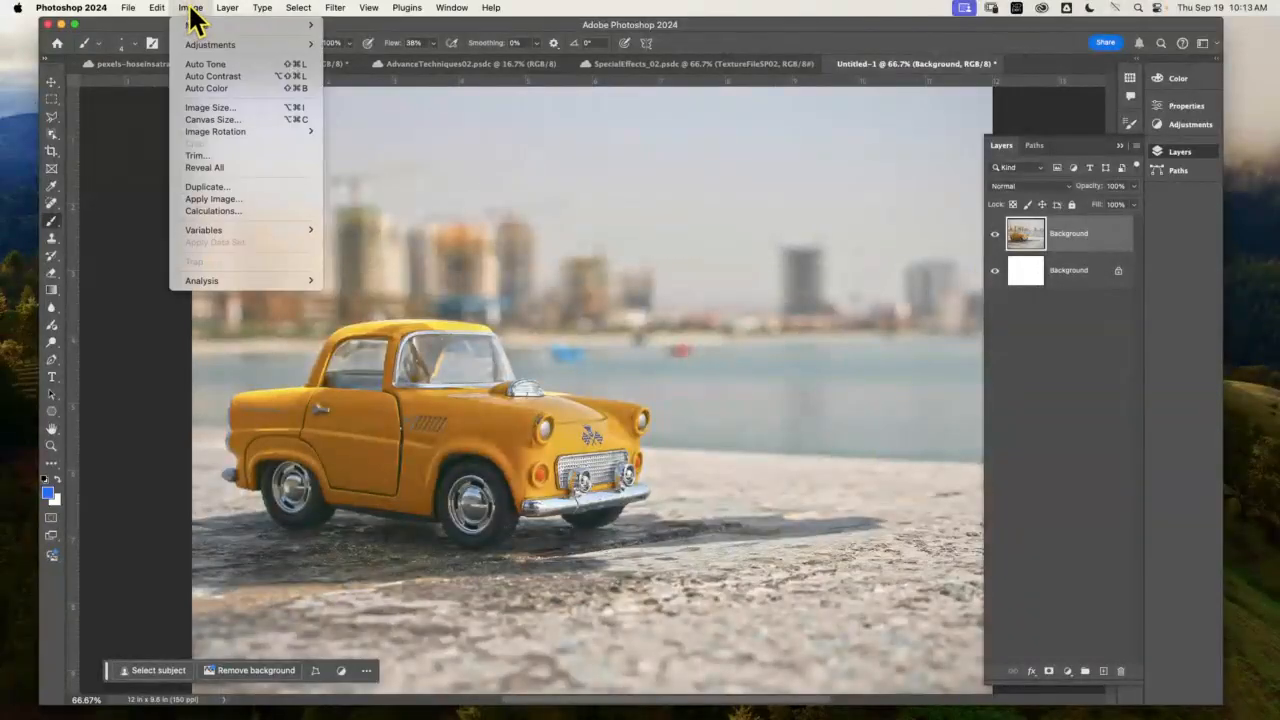
left_click(188, 9)
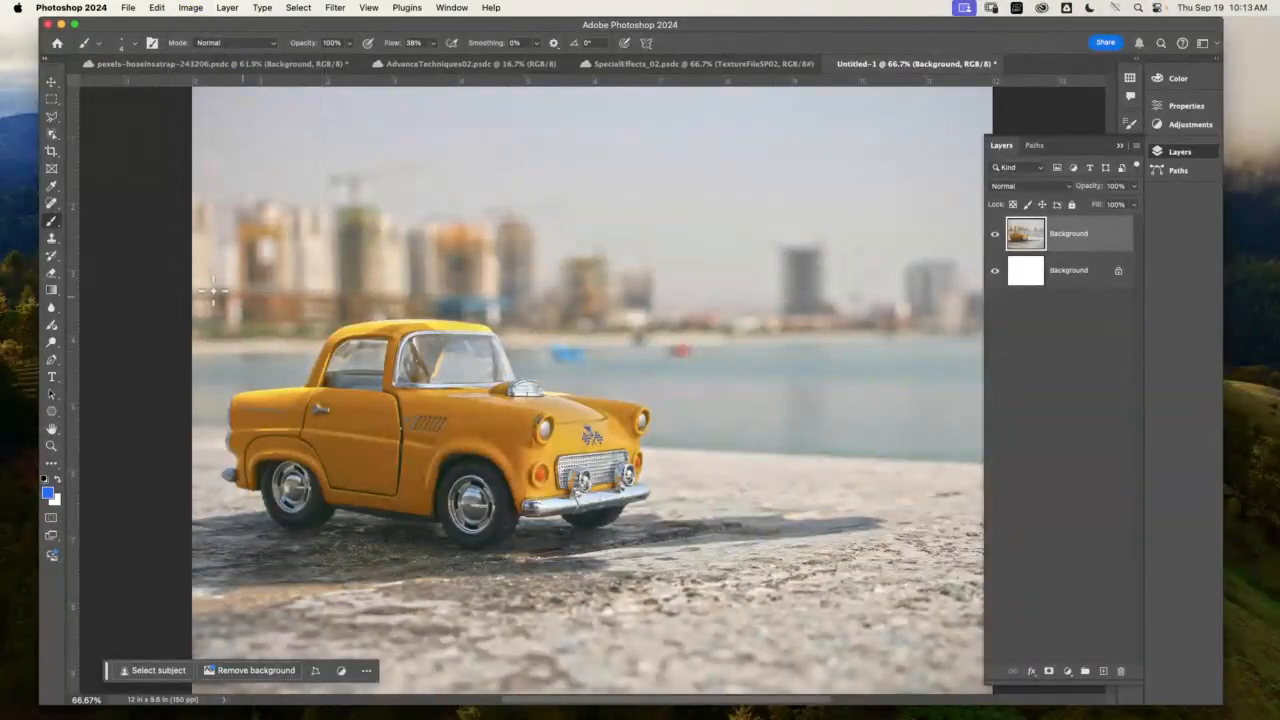
- Select the yellow car in Untitled-1 with the Object Selection tool and copy it onto a new layer
left_click(52, 133)
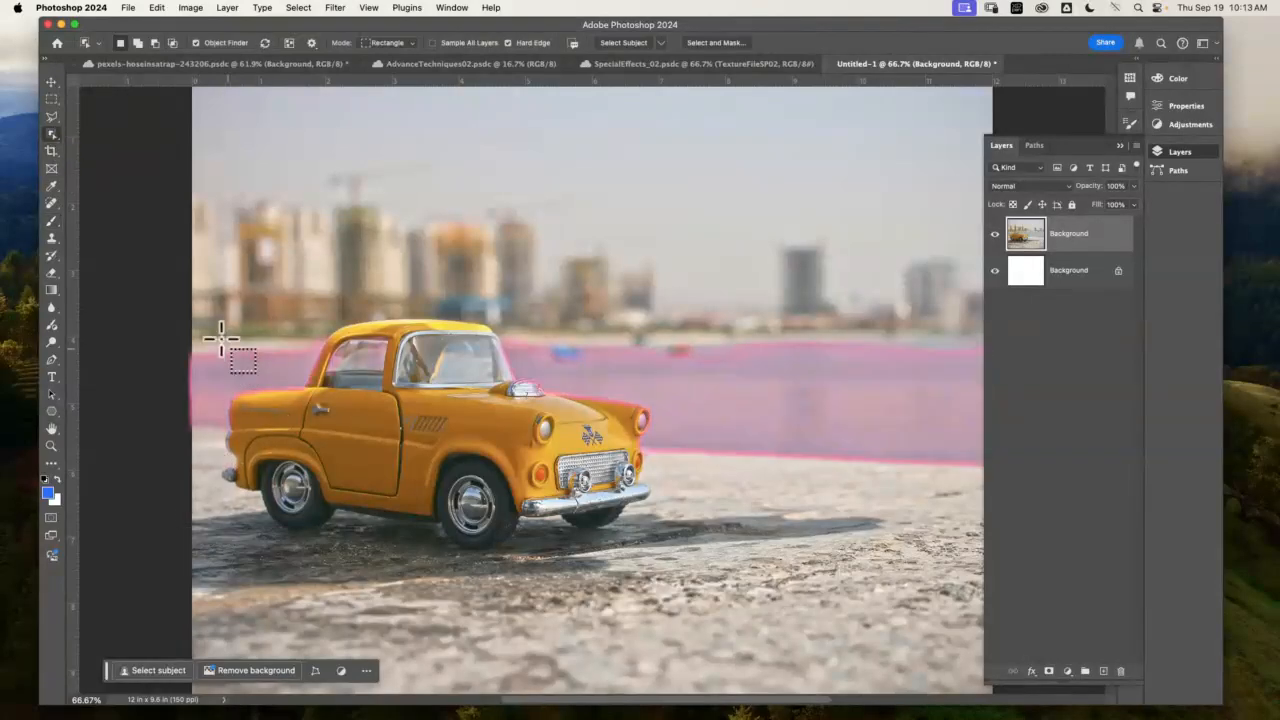
left_click_drag(217, 305, 666, 562)
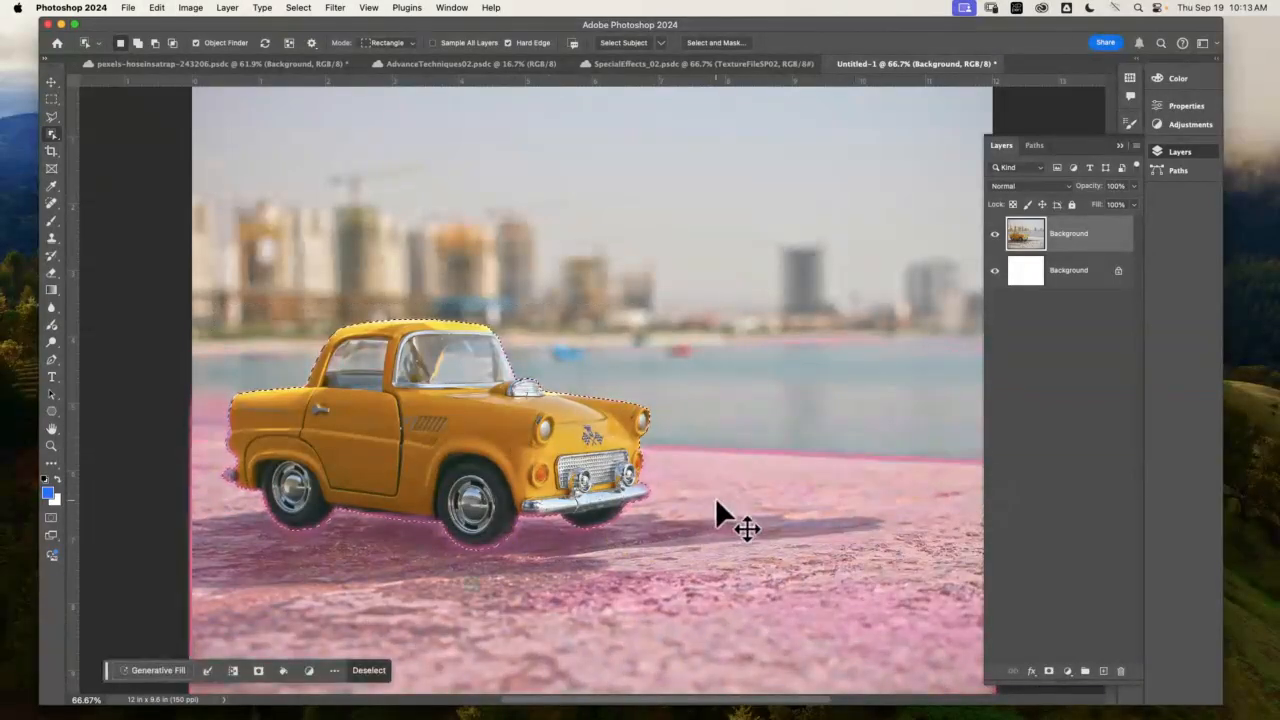
key("super+j")
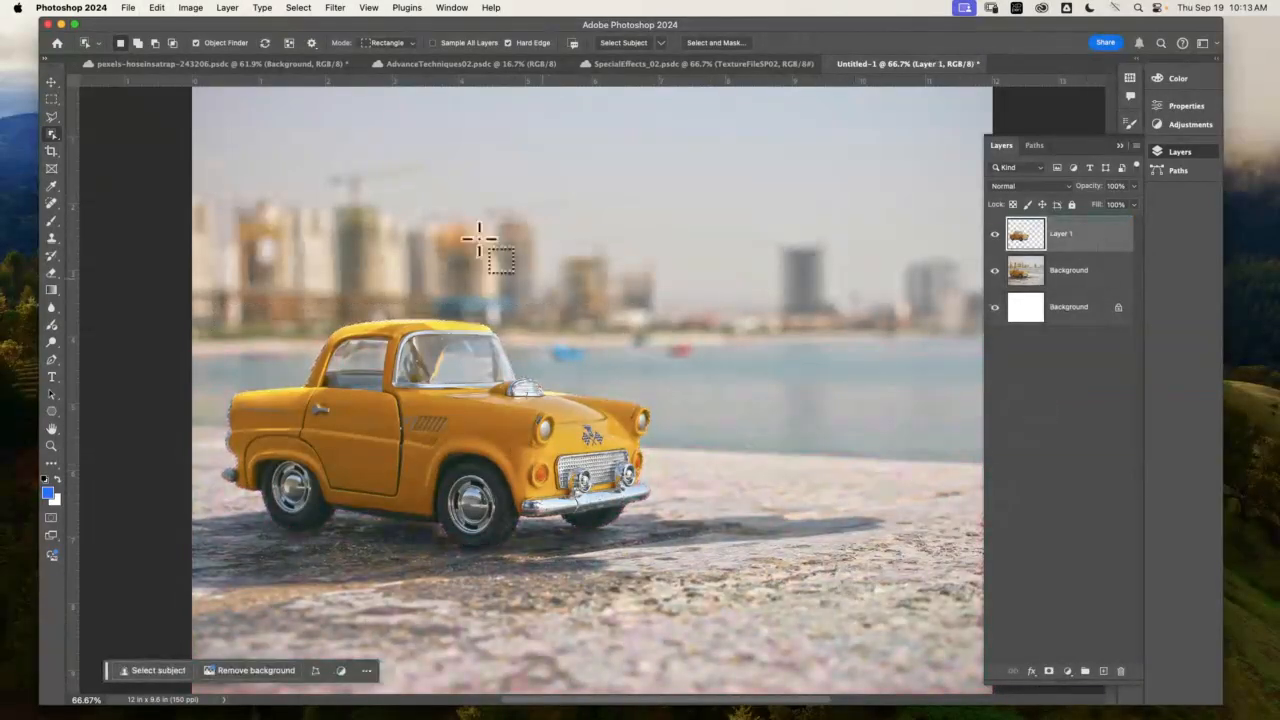
- Convert Untitled-1 to Grayscale mode without flattening its layers, discarding the color information
left_click(190, 10)
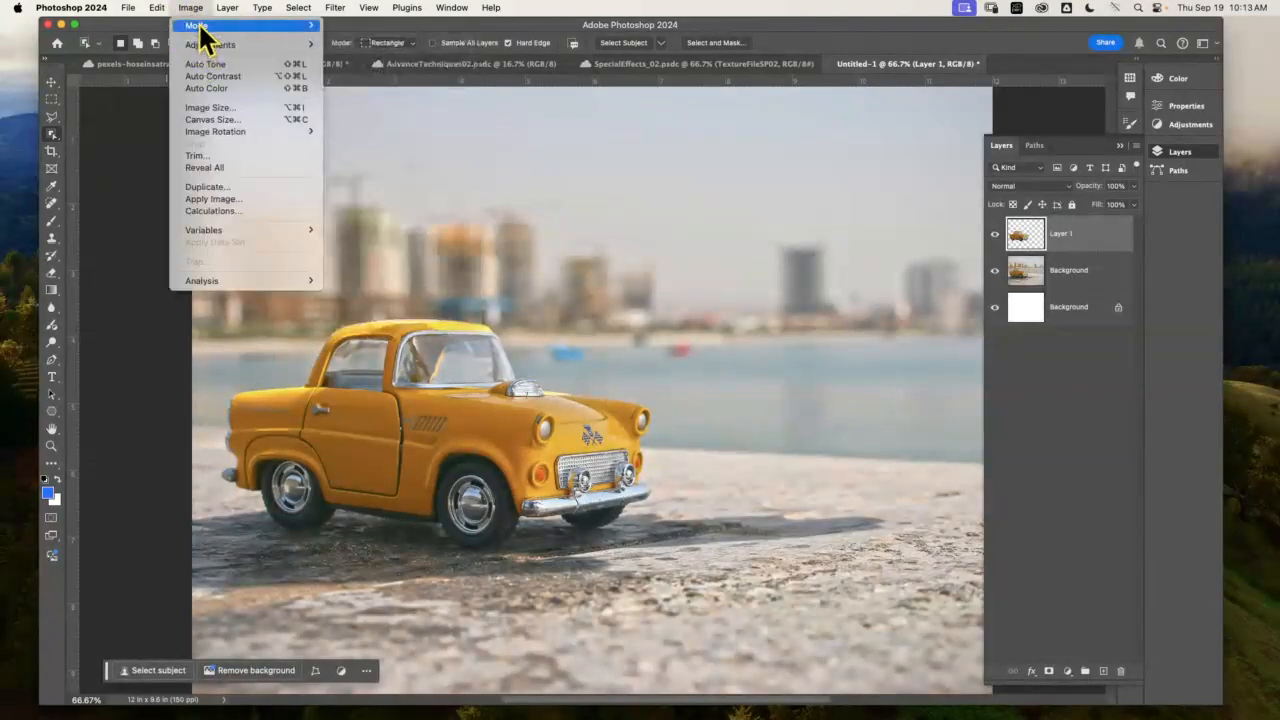
mouse_move(205, 26)
left_click(365, 38)
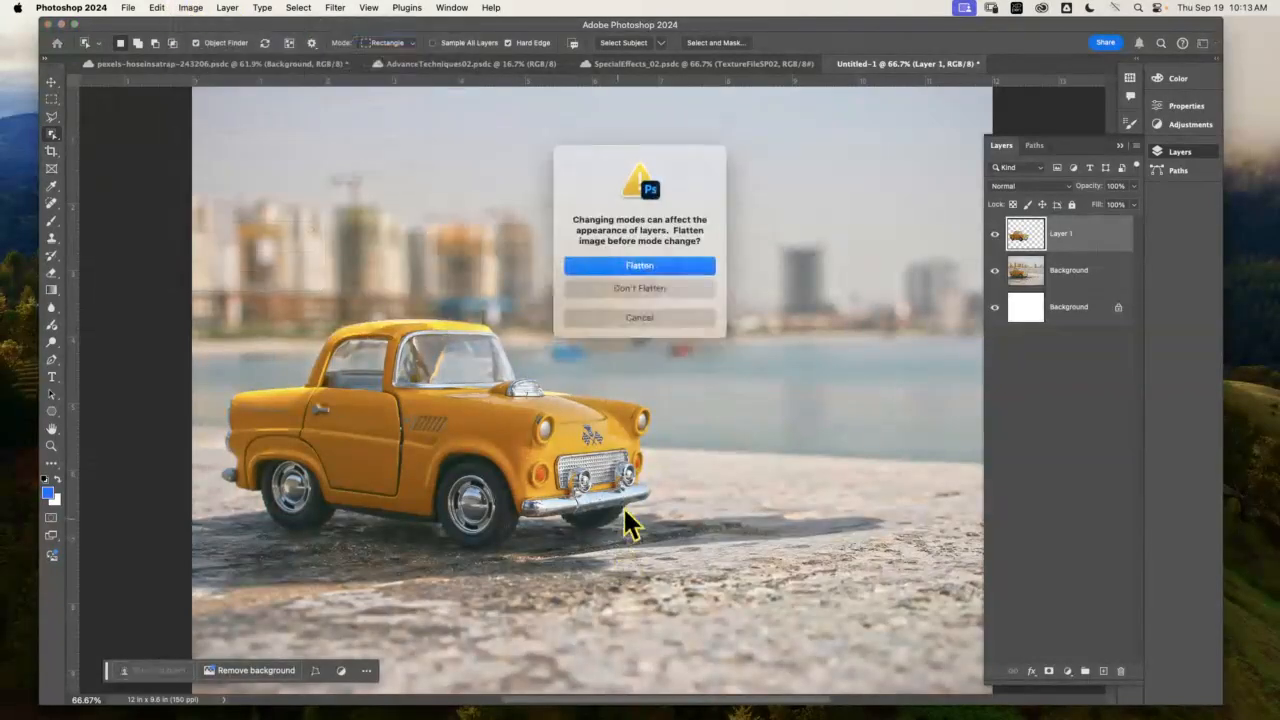
left_click(680, 287)
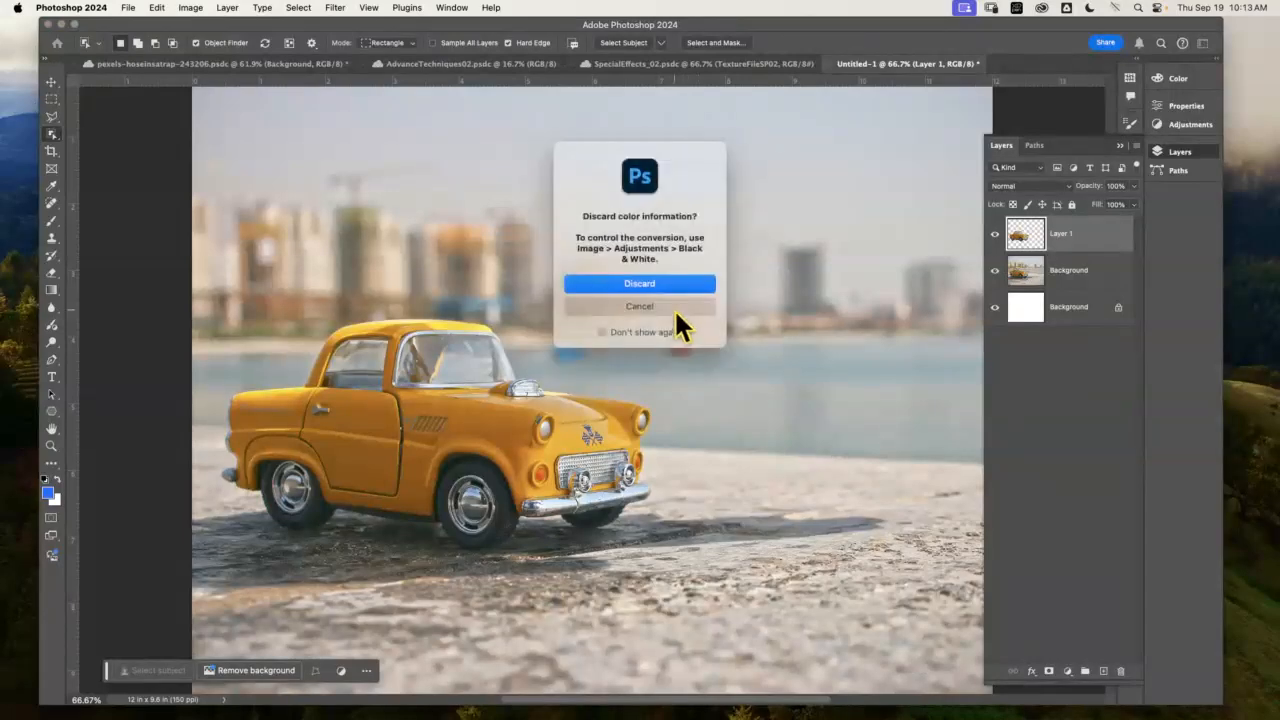
left_click(673, 283)
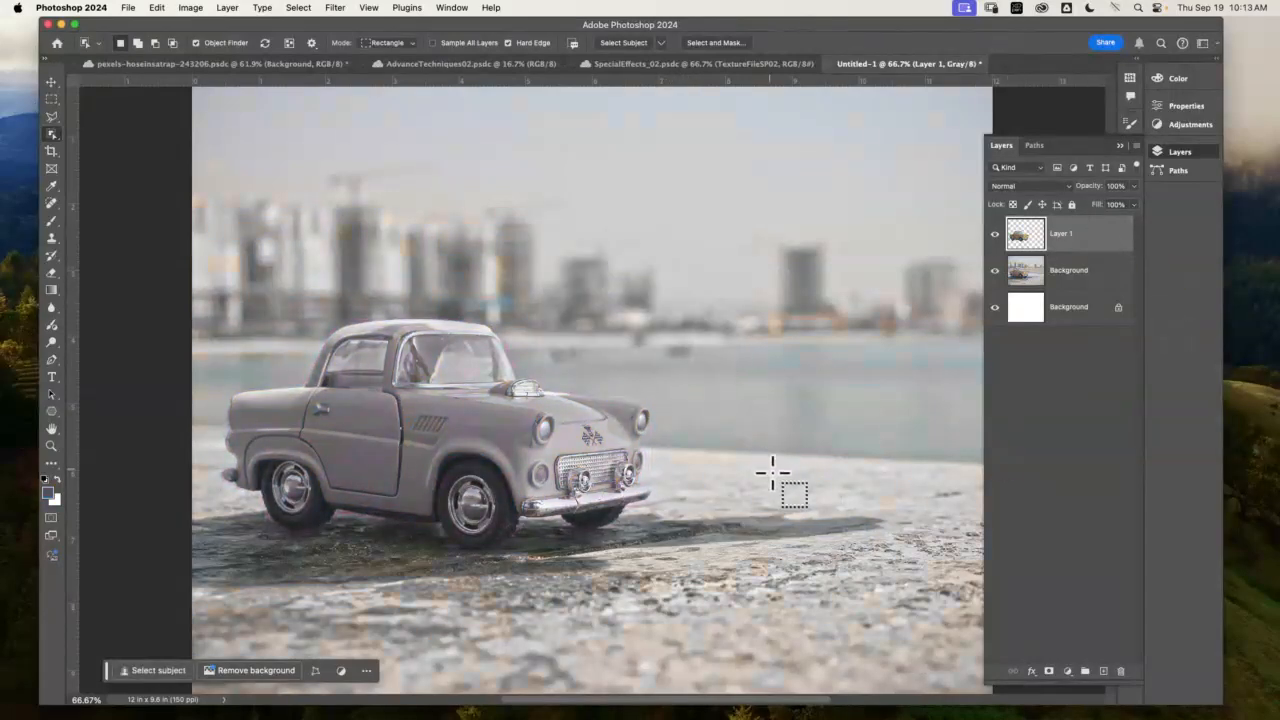
- Copy the grayscale car layer, paste it in place into pexels-hoseinsatrap-243206.psdc, and move it to the top of the layer stack
left_click(157, 8)
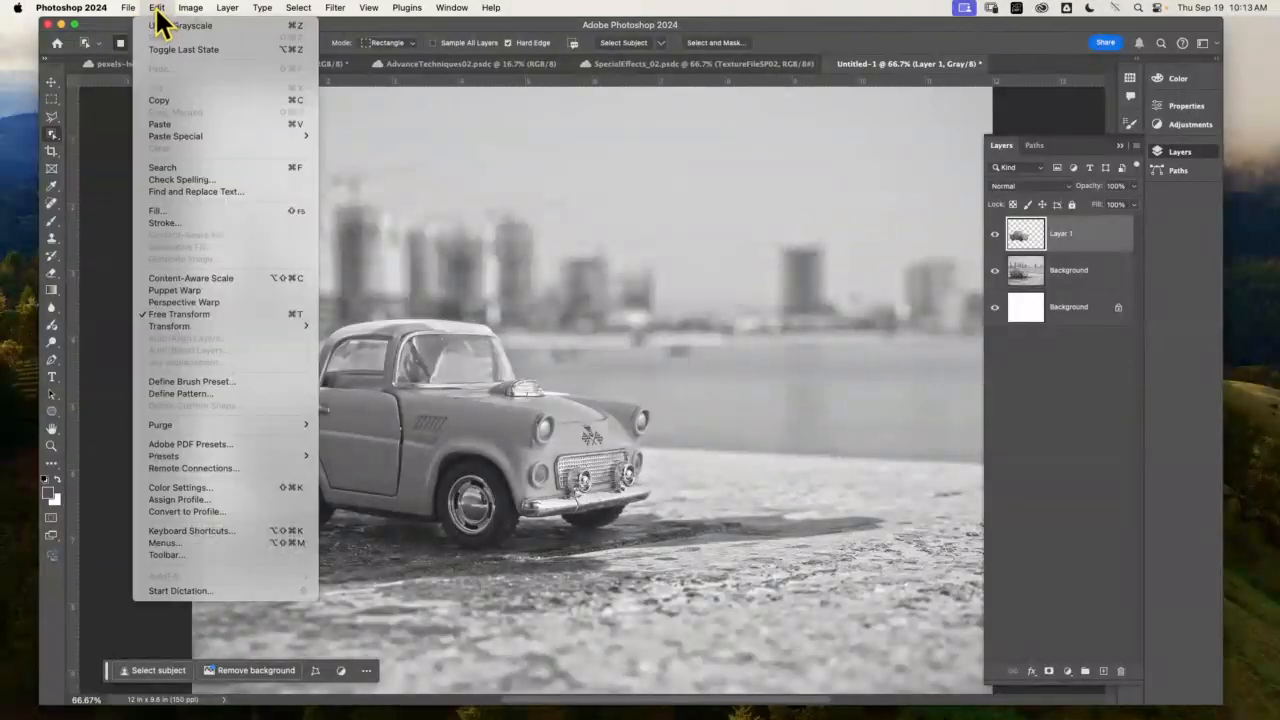
left_click(157, 9)
left_click(137, 65)
left_click(156, 8)
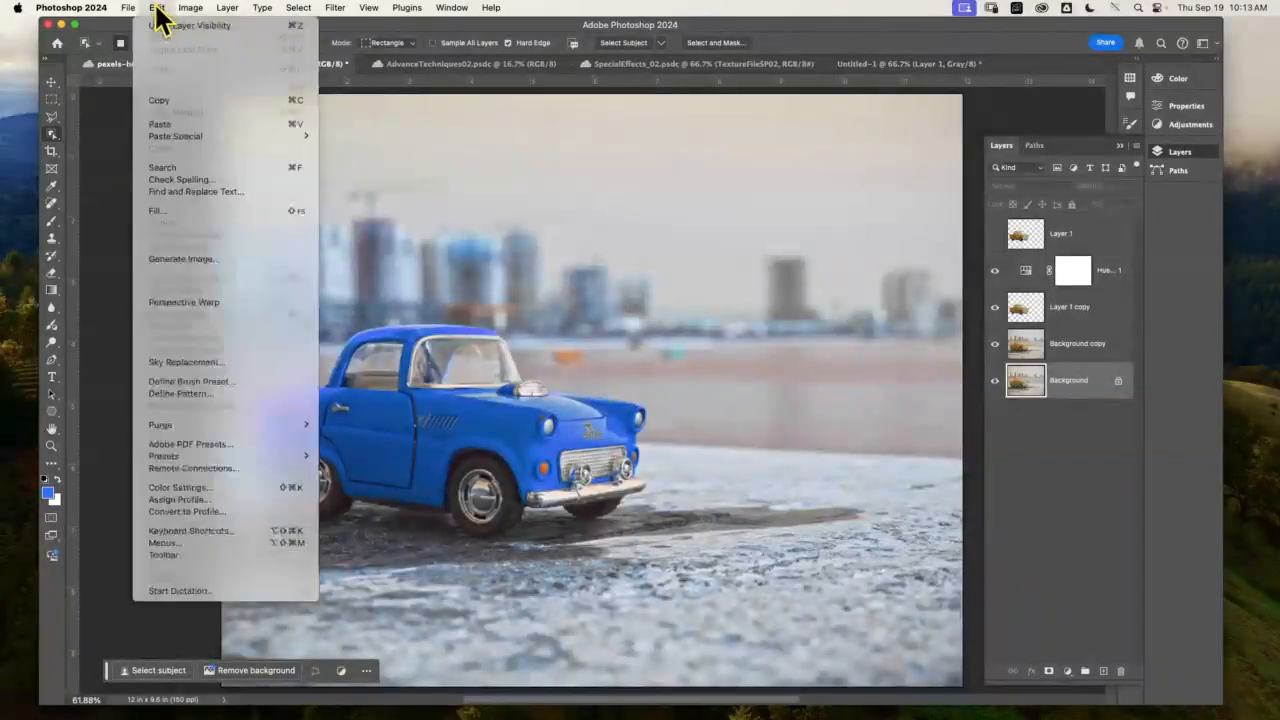
mouse_move(183, 134)
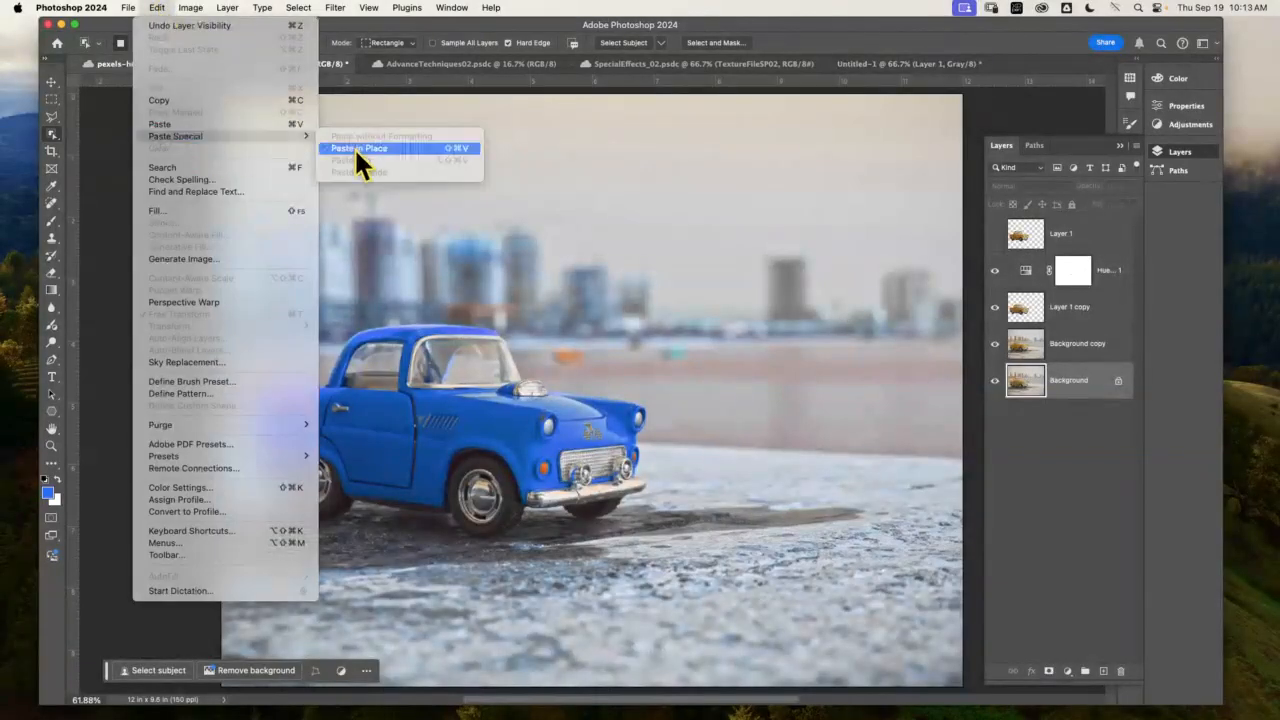
left_click(411, 150)
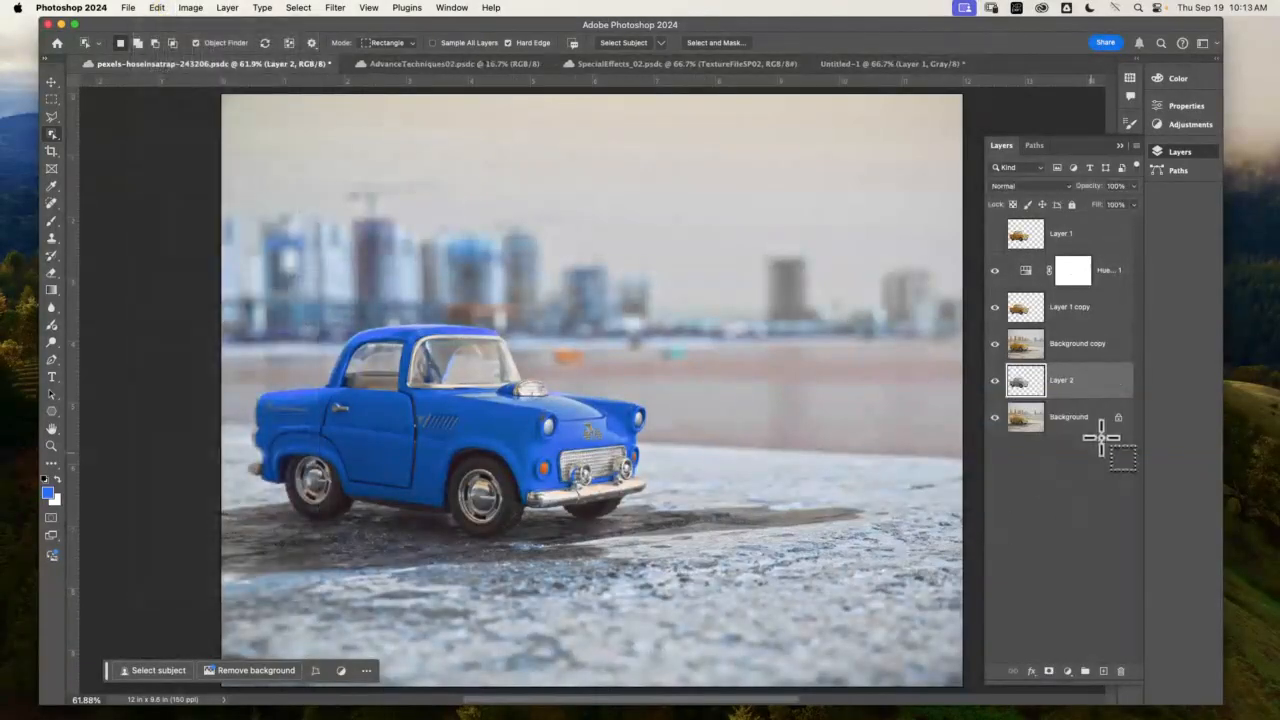
left_click_drag(1100, 405, 1071, 234)
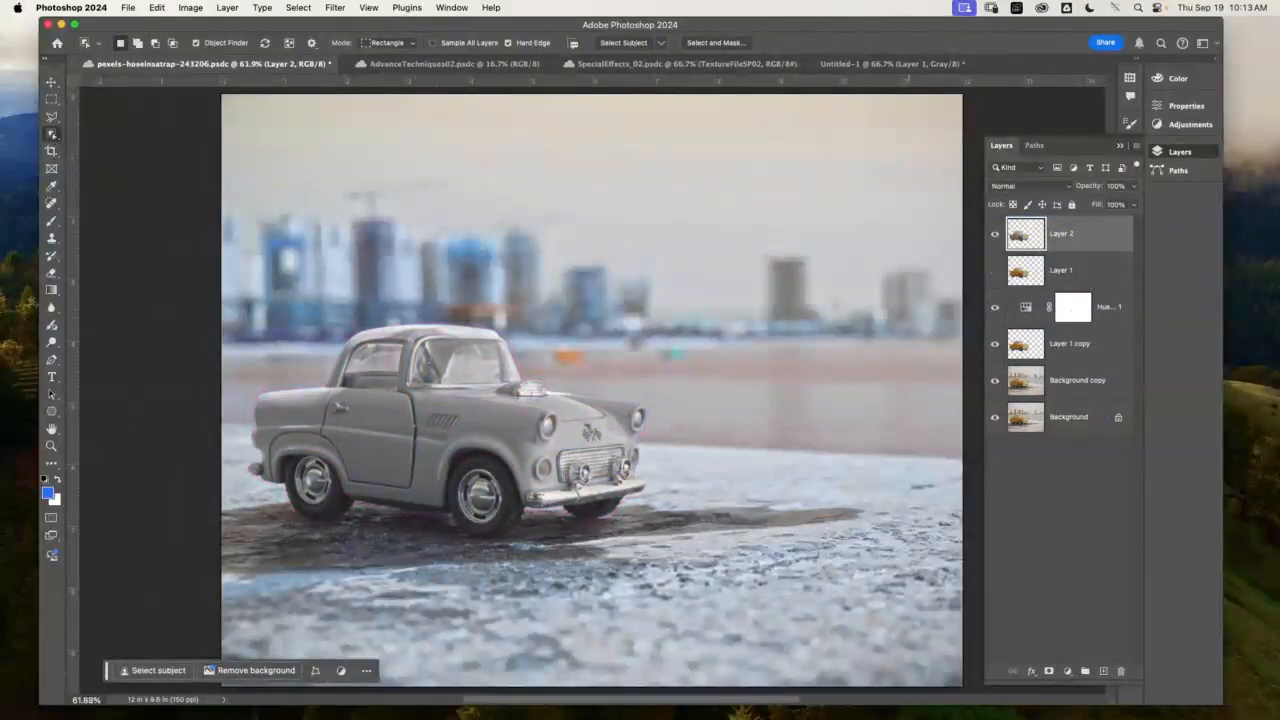
- Add a Color Overlay effect to the grayscale car layer, Layer 2, with the overlay color set to red ff0000
mouse_move(914, 718)
double_click(1110, 238)
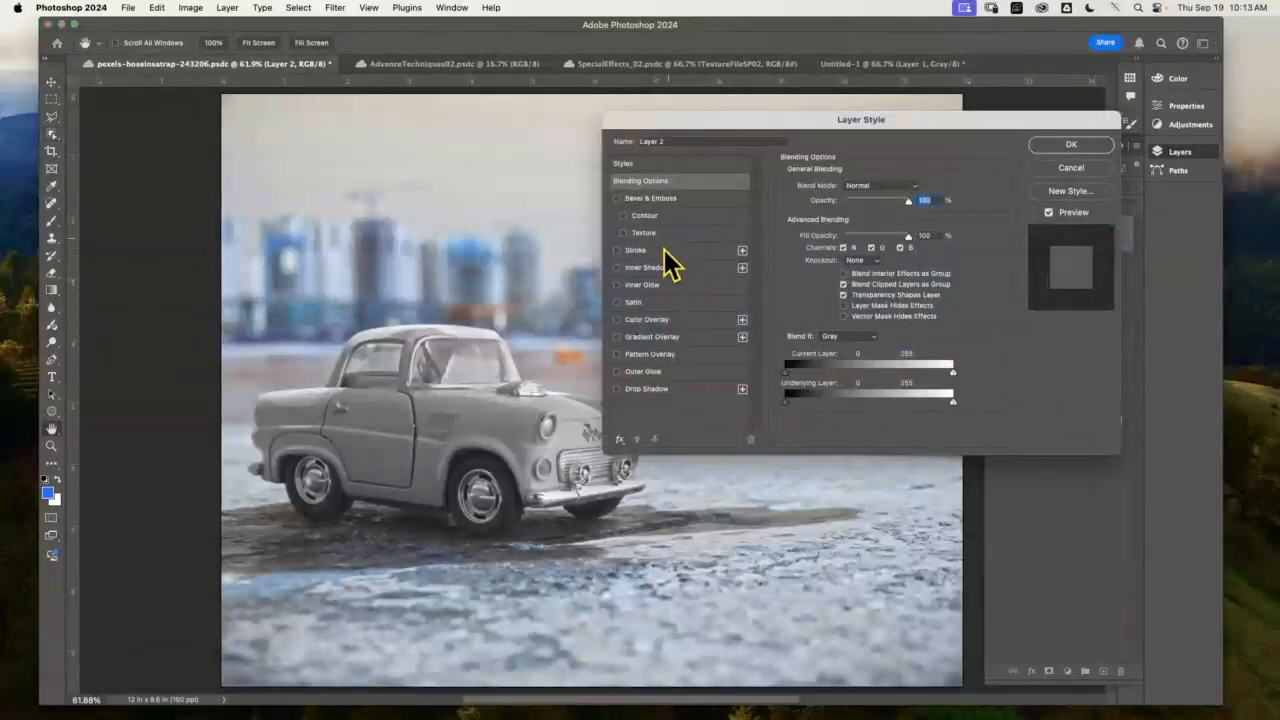
left_click(622, 321)
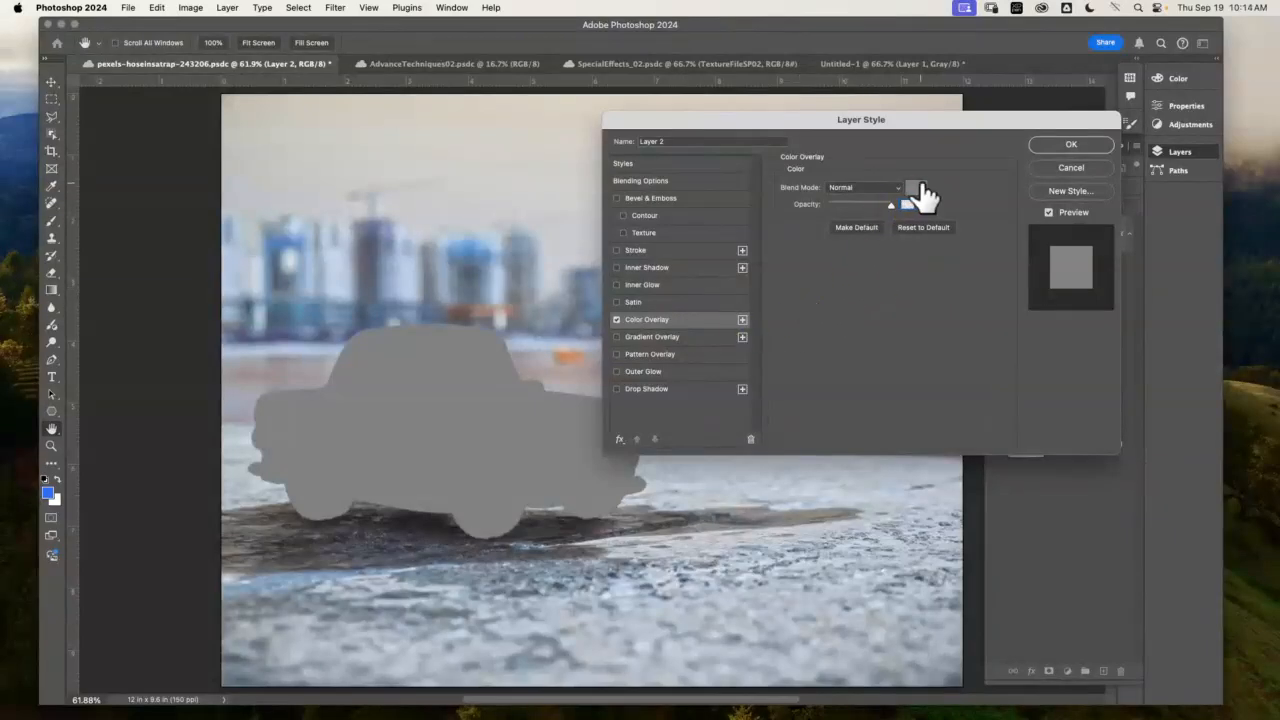
left_click(915, 188)
left_click_drag(885, 489, 944, 445)
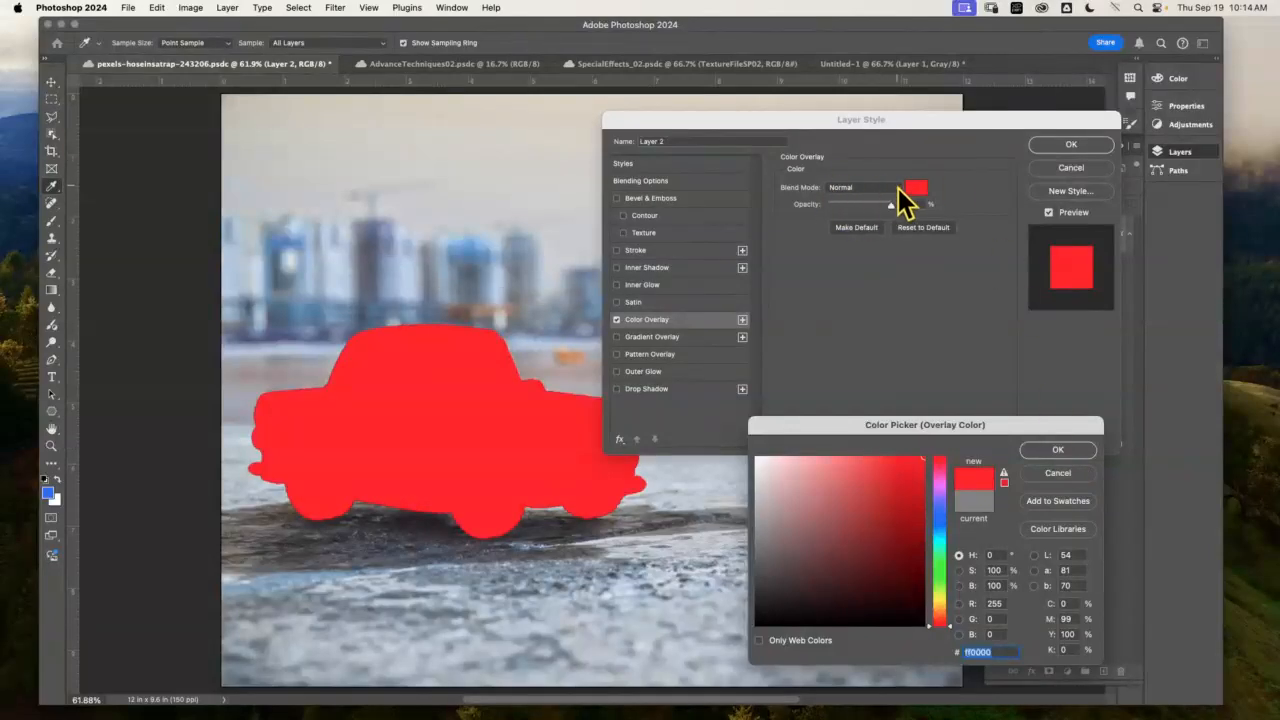
left_click(1075, 452)
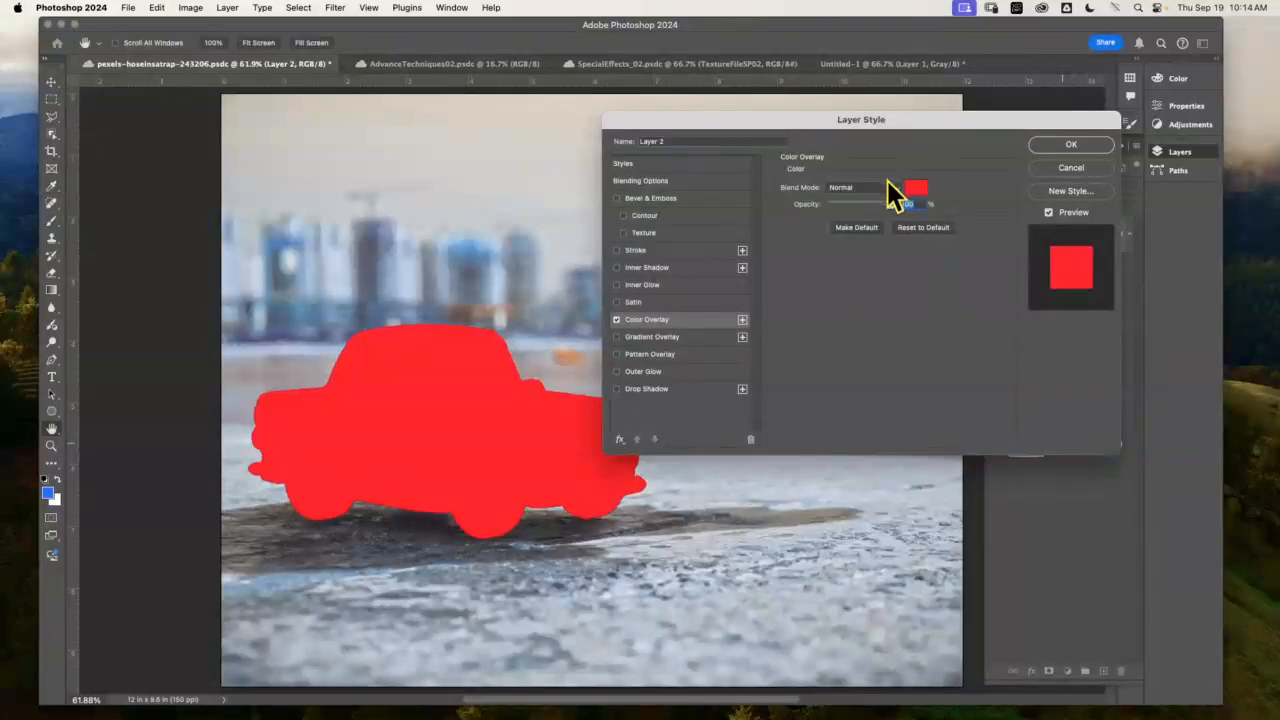
- Try the Darken, Multiply, Linear Burn, Lighten and Screen blend modes on the red Color Overlay
left_click(896, 188)
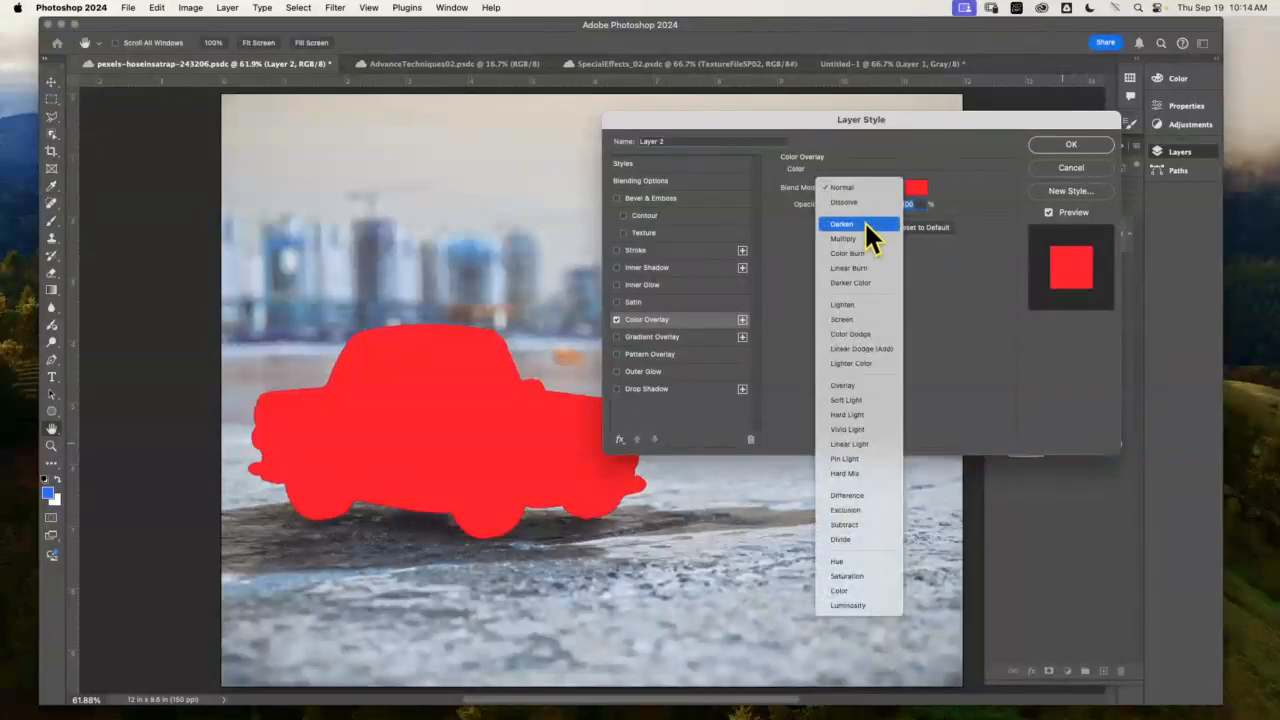
left_click(865, 221)
left_click(875, 187)
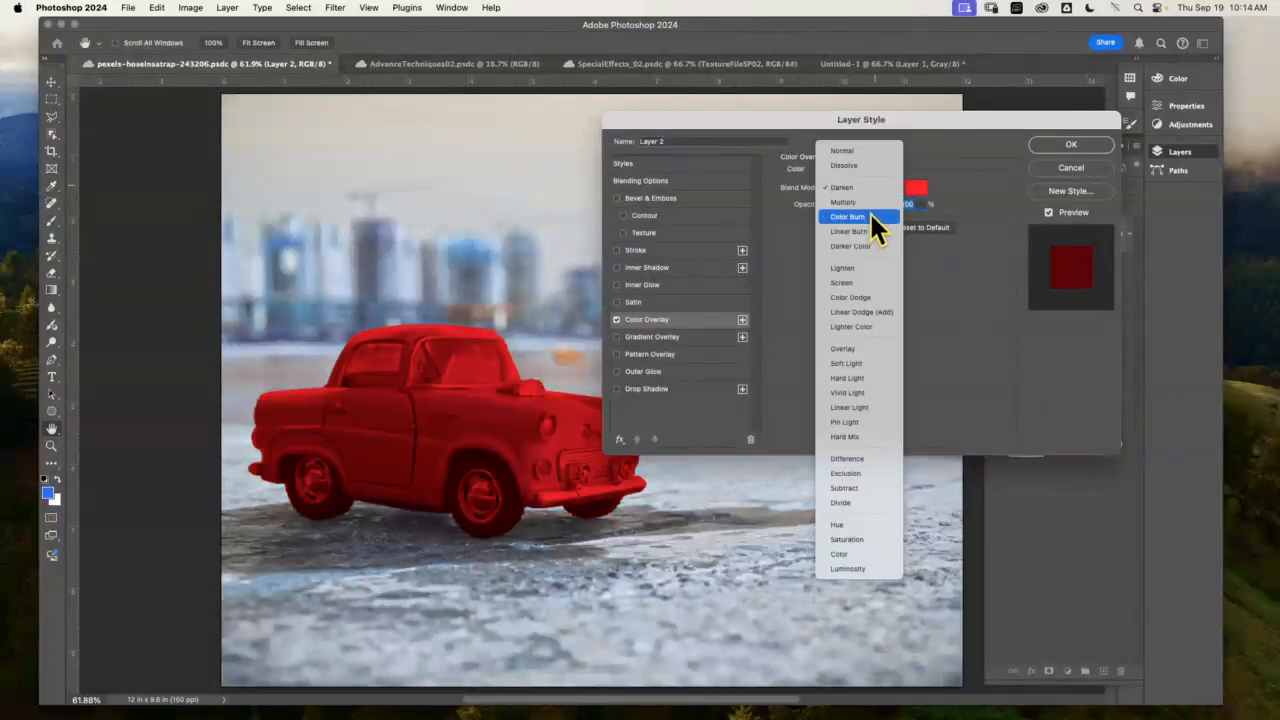
left_click(869, 202)
left_click(883, 187)
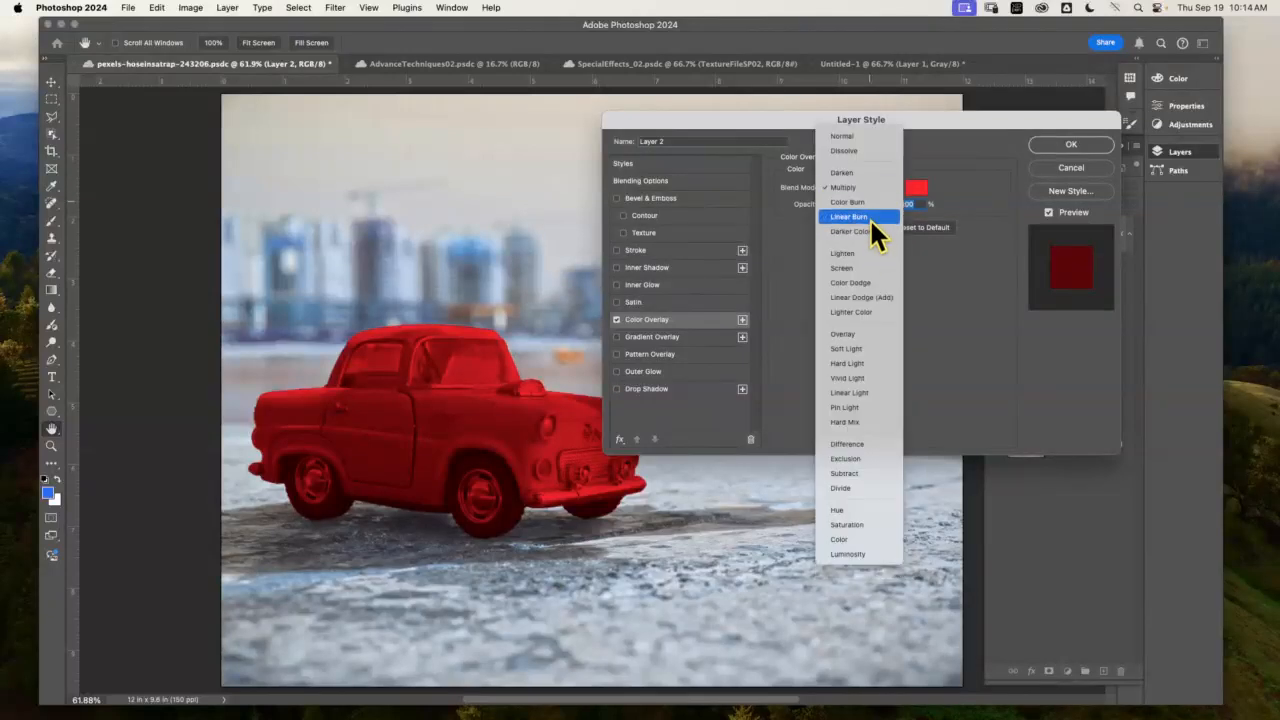
left_click(869, 216)
left_click(877, 190)
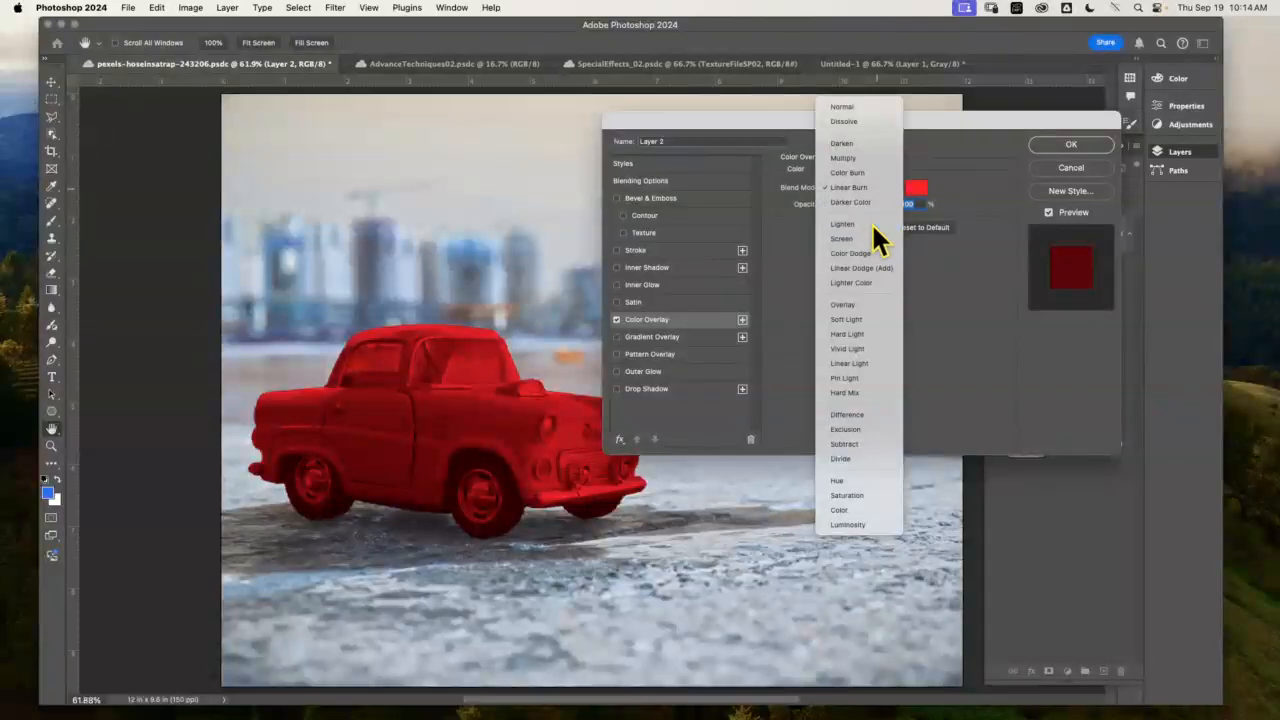
left_click(871, 223)
left_click(883, 185)
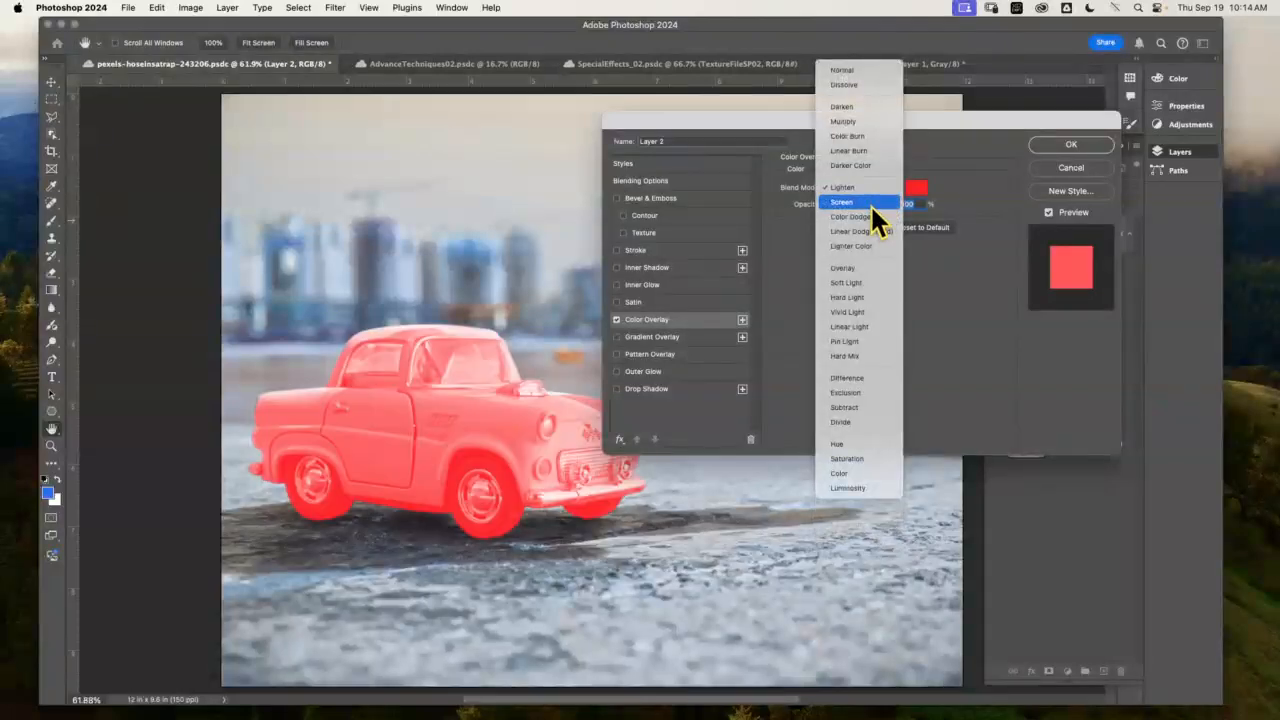
left_click(870, 203)
- Set the Color Overlay's blend mode to Multiply at 100% opacity and apply the layer style
left_click(877, 187)
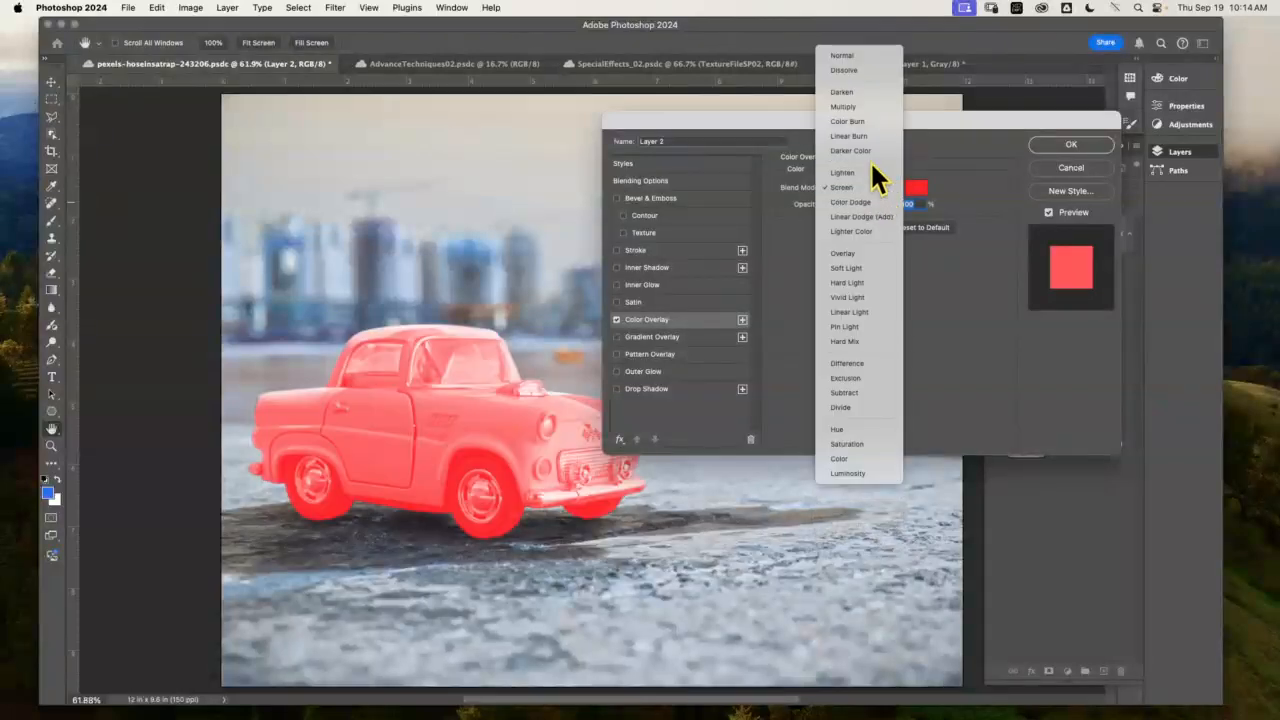
left_click(866, 106)
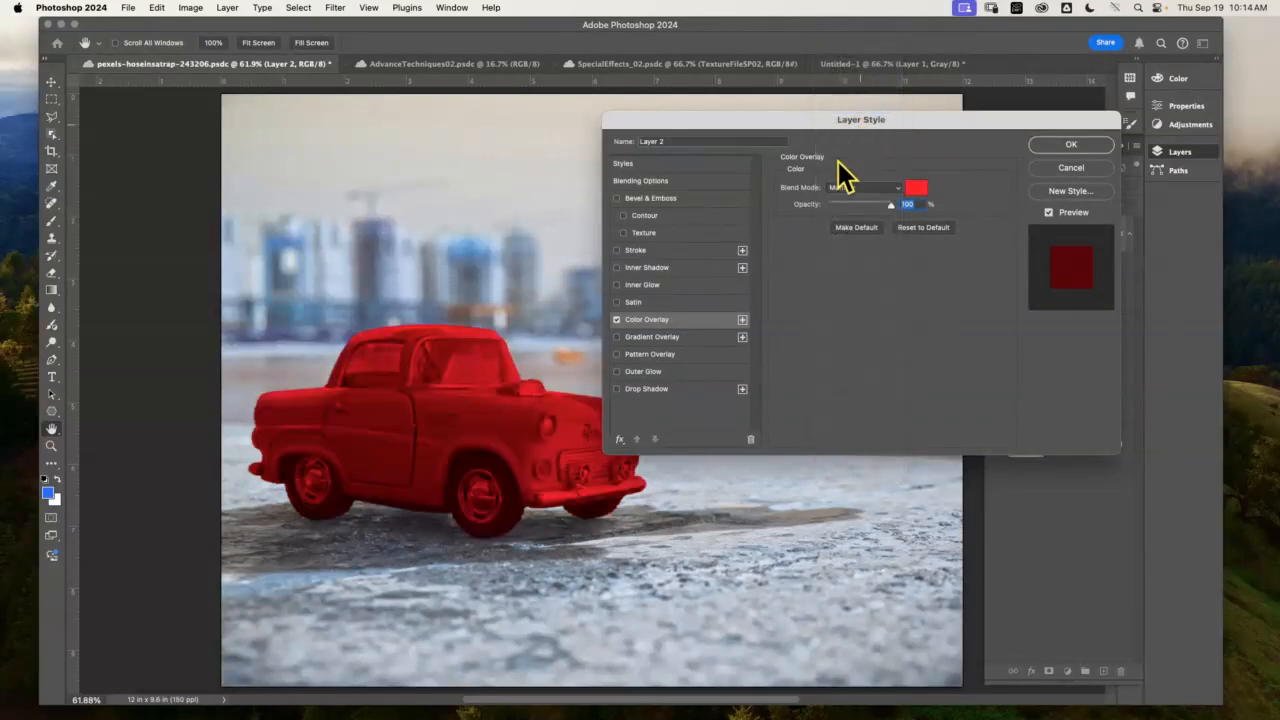
mouse_move(892, 207)
left_mouse_down()
mouse_move(845, 206)
mouse_move(892, 206)
left_mouse_up()
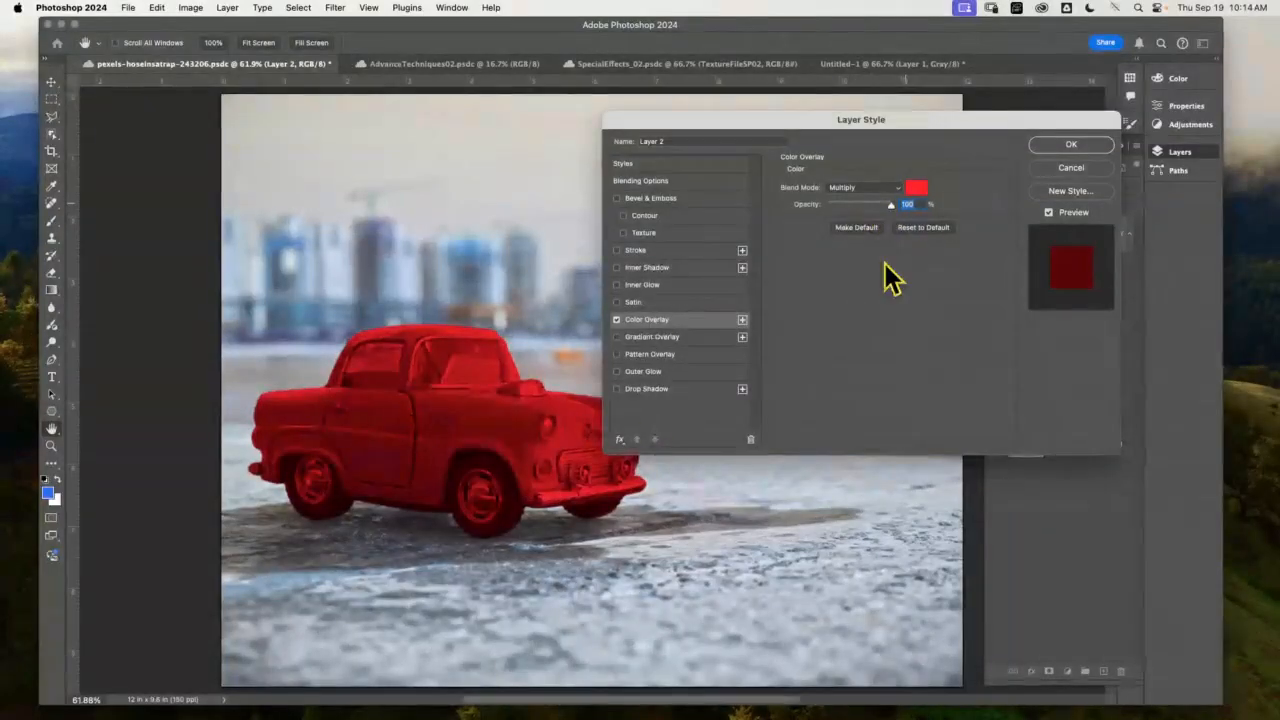
left_click(1066, 146)
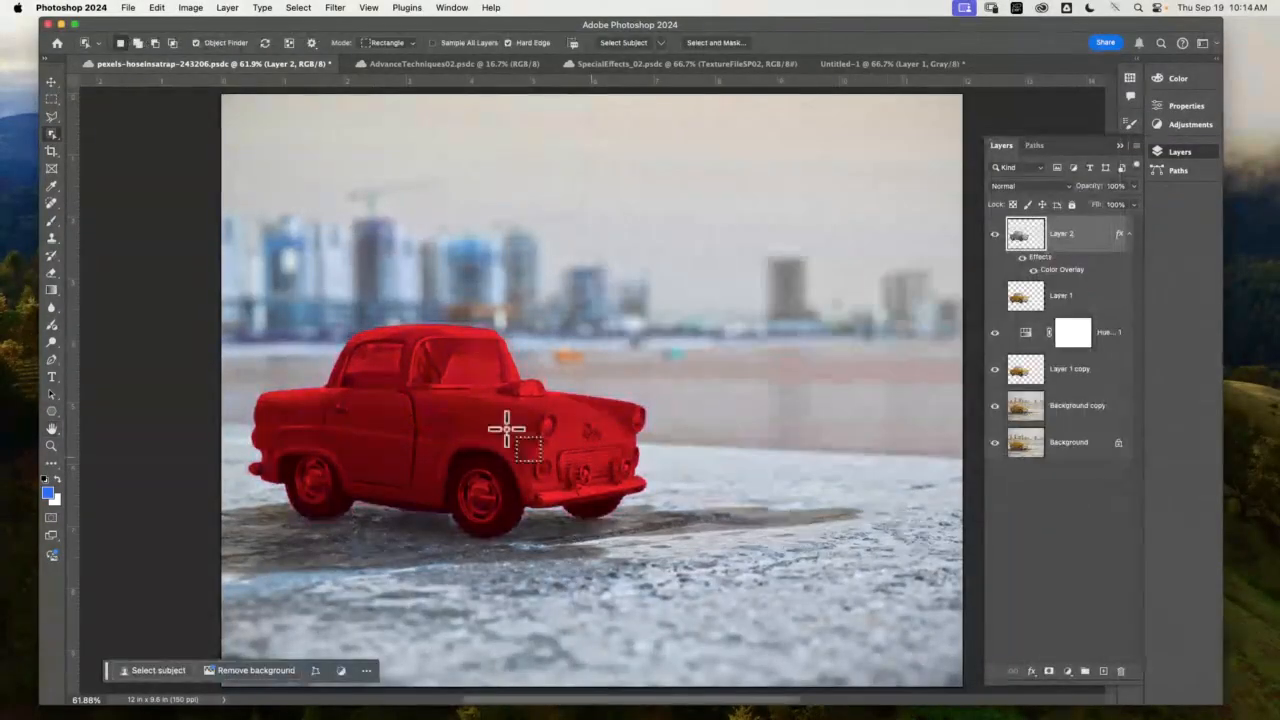
- Add a Reveal All layer mask to Layer 2, the red car layer
left_click(51, 81)
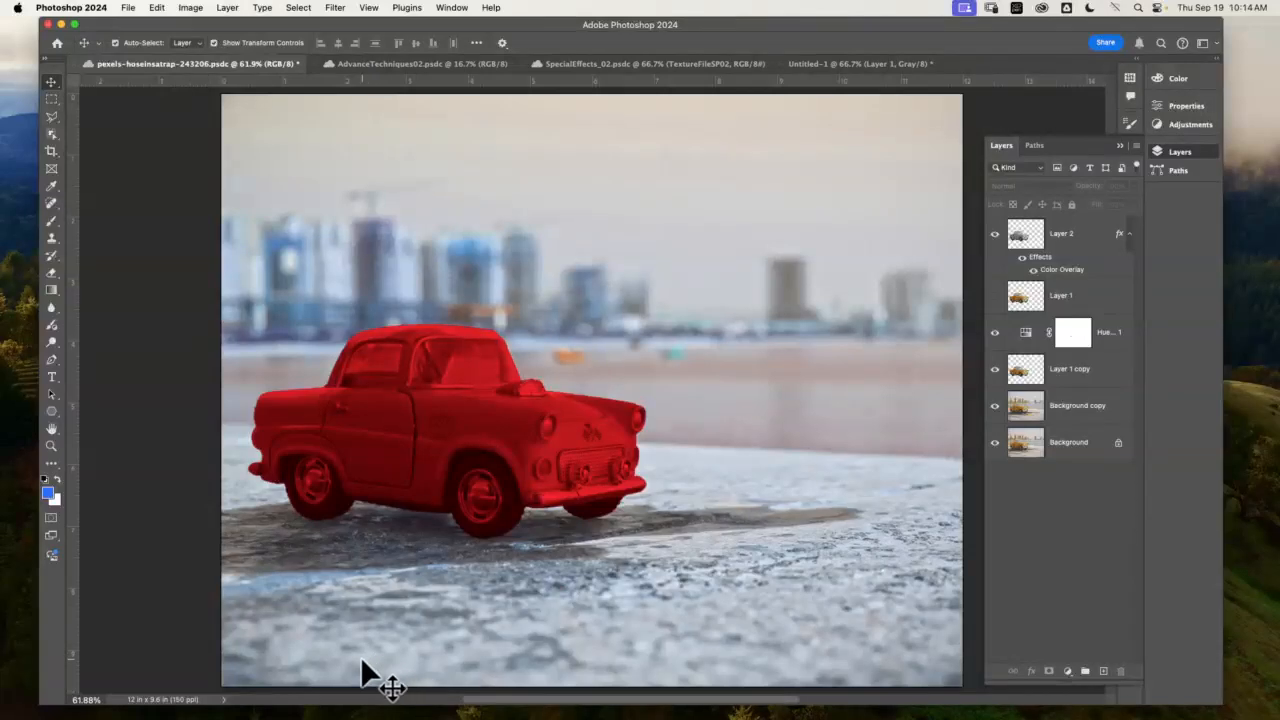
left_click(1030, 246)
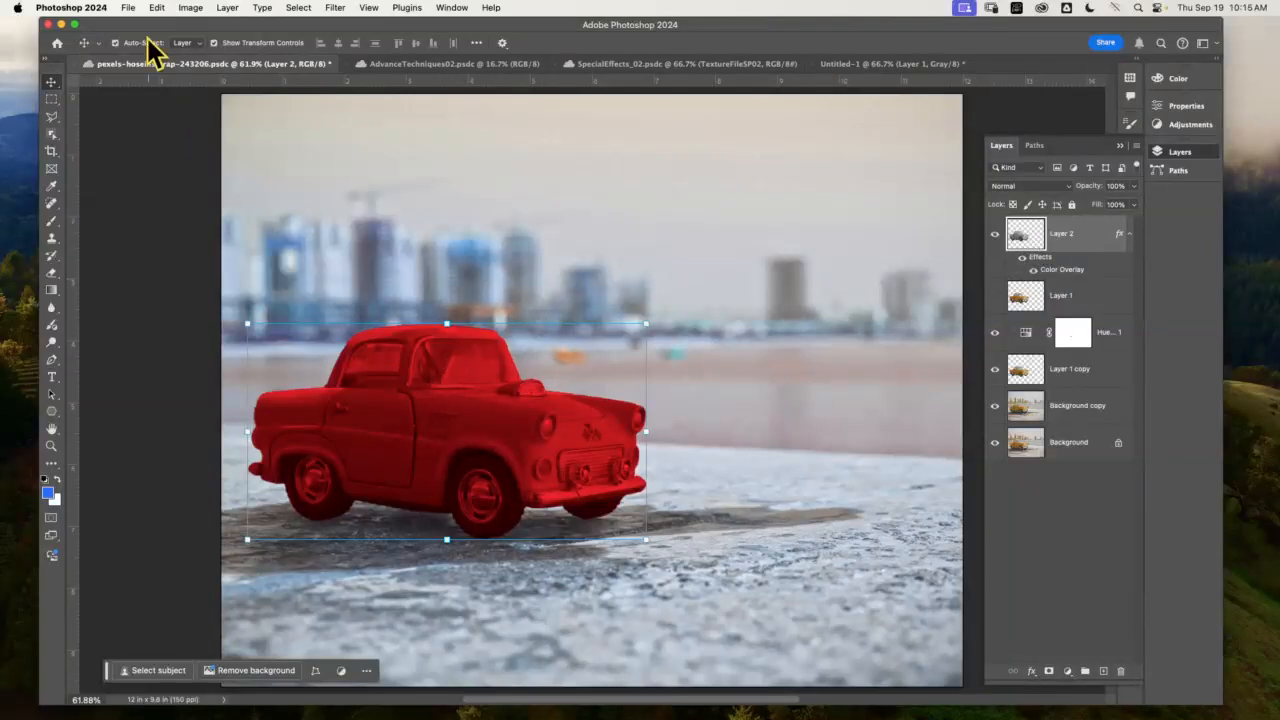
left_click(228, 8)
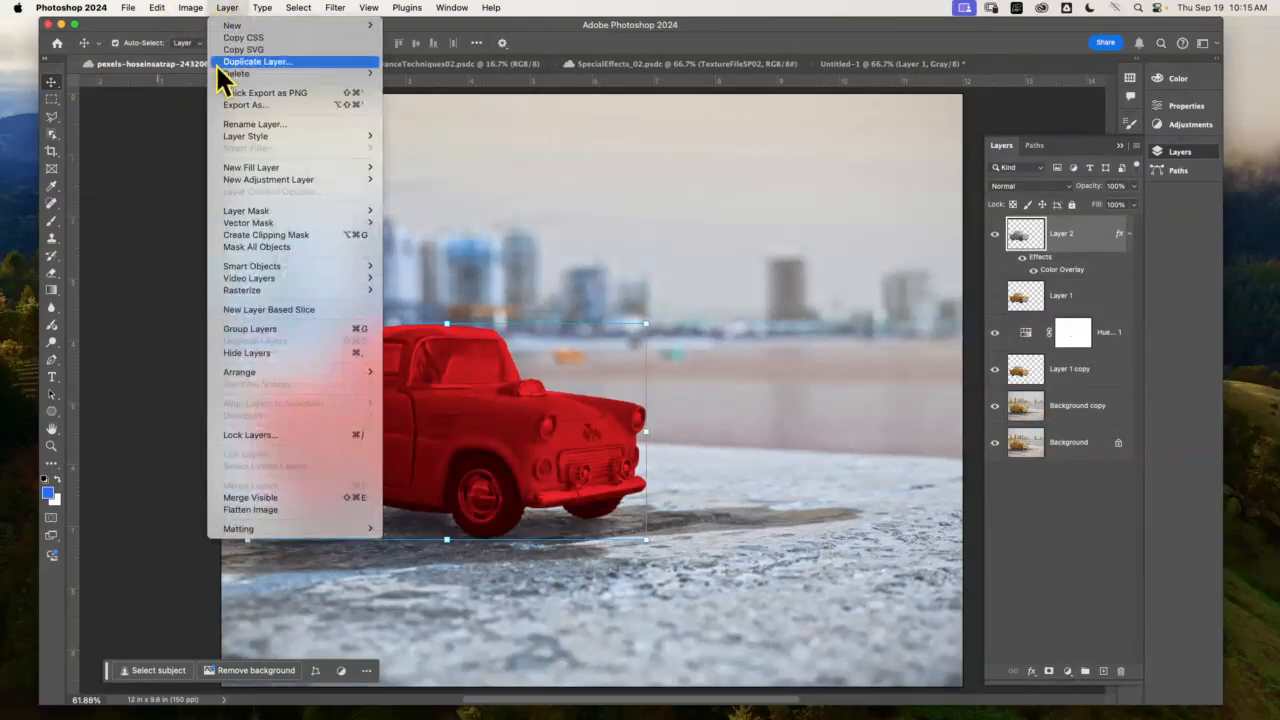
mouse_move(283, 213)
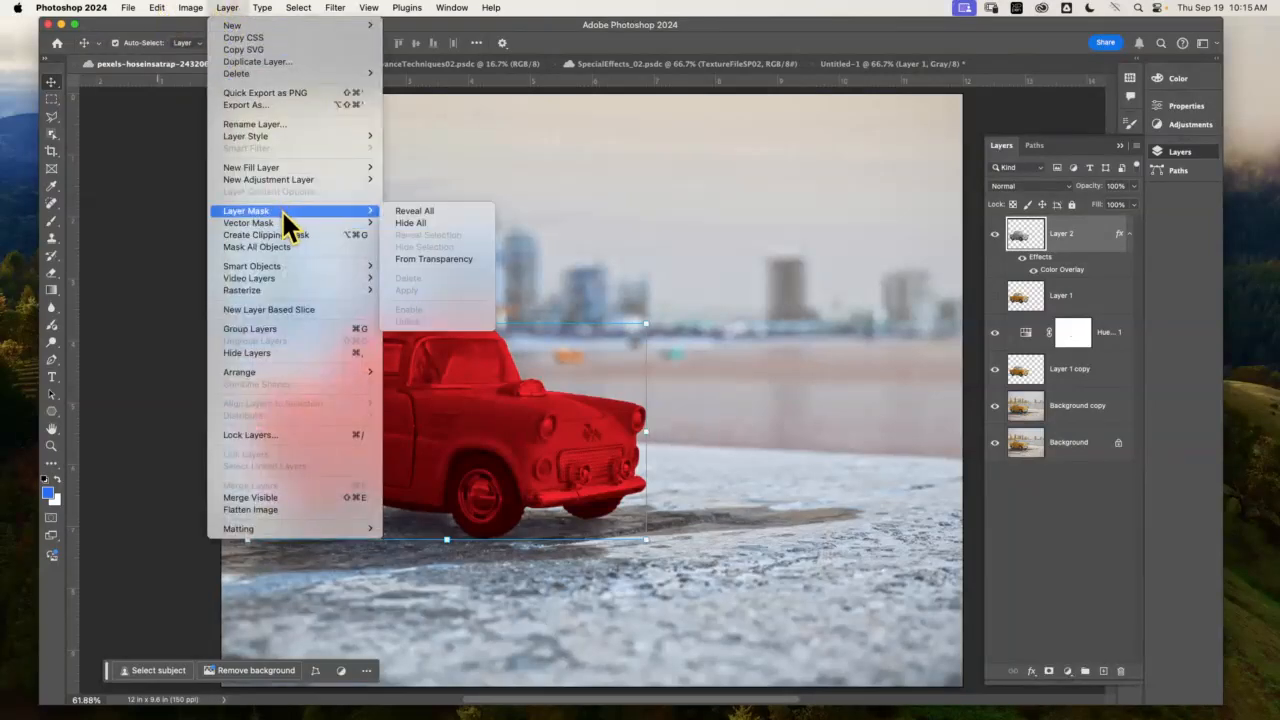
left_click(440, 211)
- Paint black over the car's side window on Layer 2's mask, enlarging the brush to cover the whole glass
left_click(51, 446)
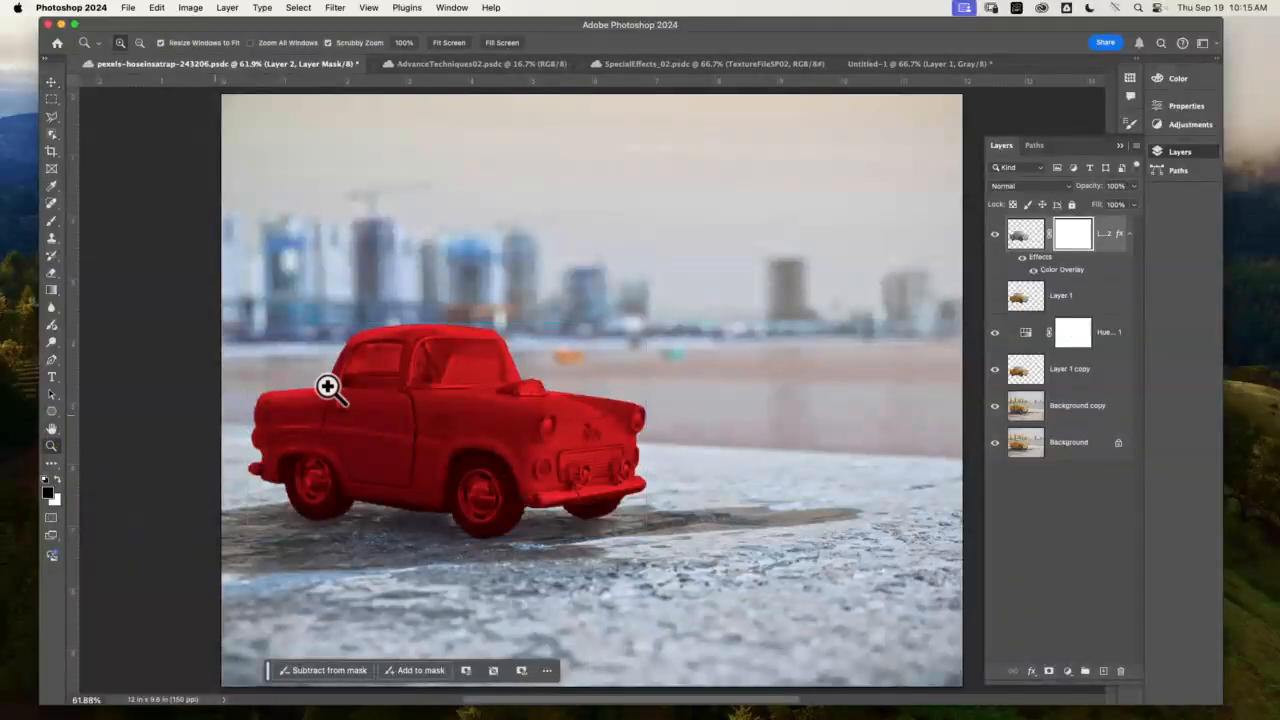
left_click_drag(380, 366, 462, 350)
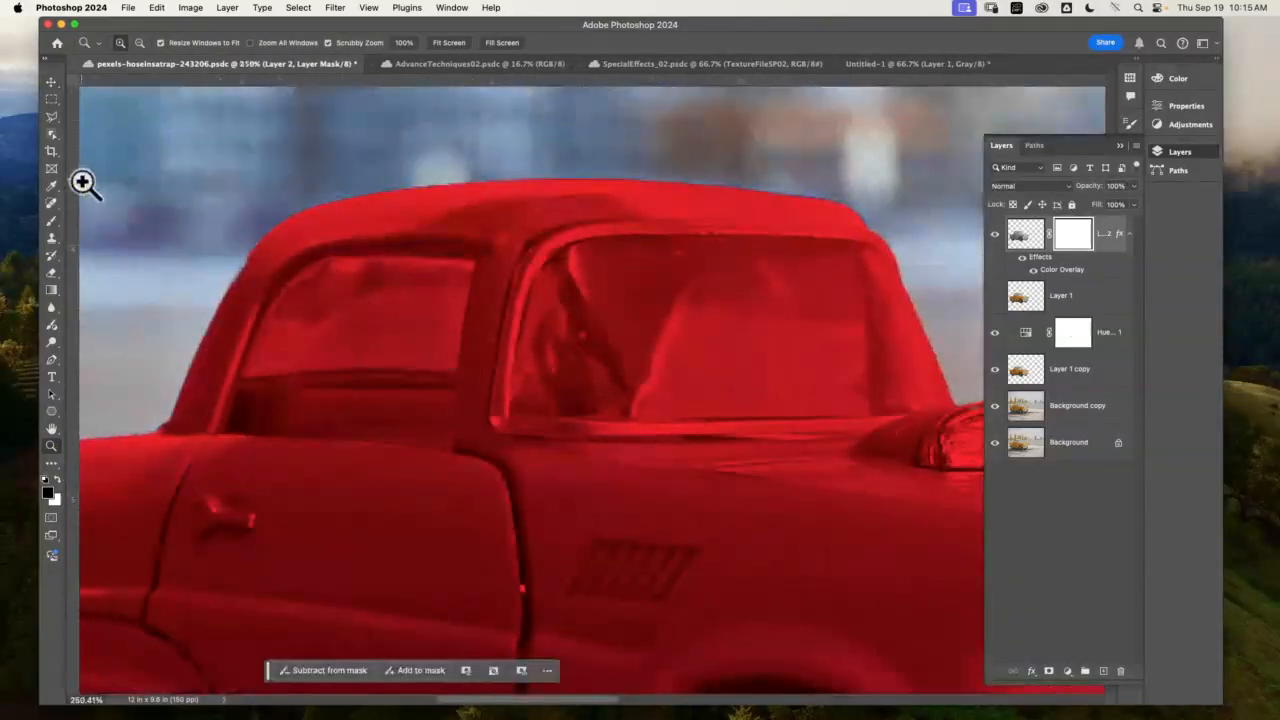
left_click(54, 221)
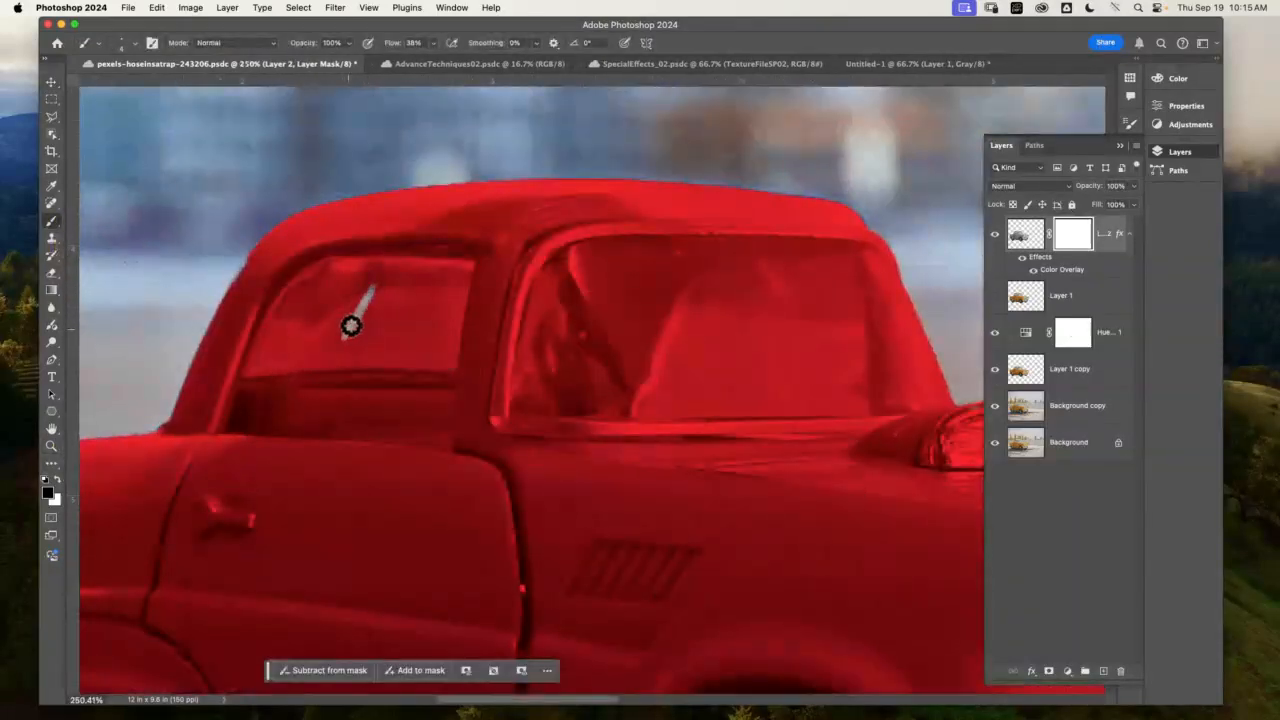
mouse_move(350, 325)
left_mouse_down()
mouse_move(323, 339)
mouse_move(325, 310)
mouse_move(315, 343)
mouse_move(319, 296)
mouse_move(305, 327)
left_mouse_up()
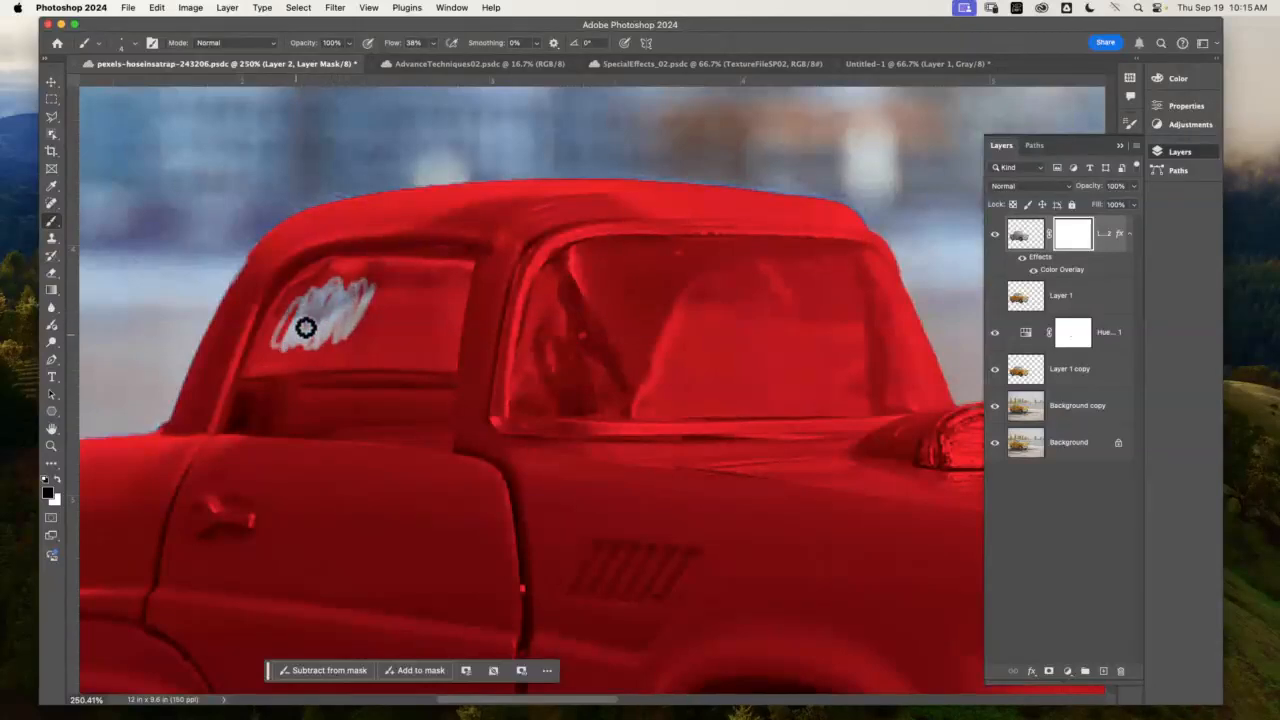
left_click(122, 45)
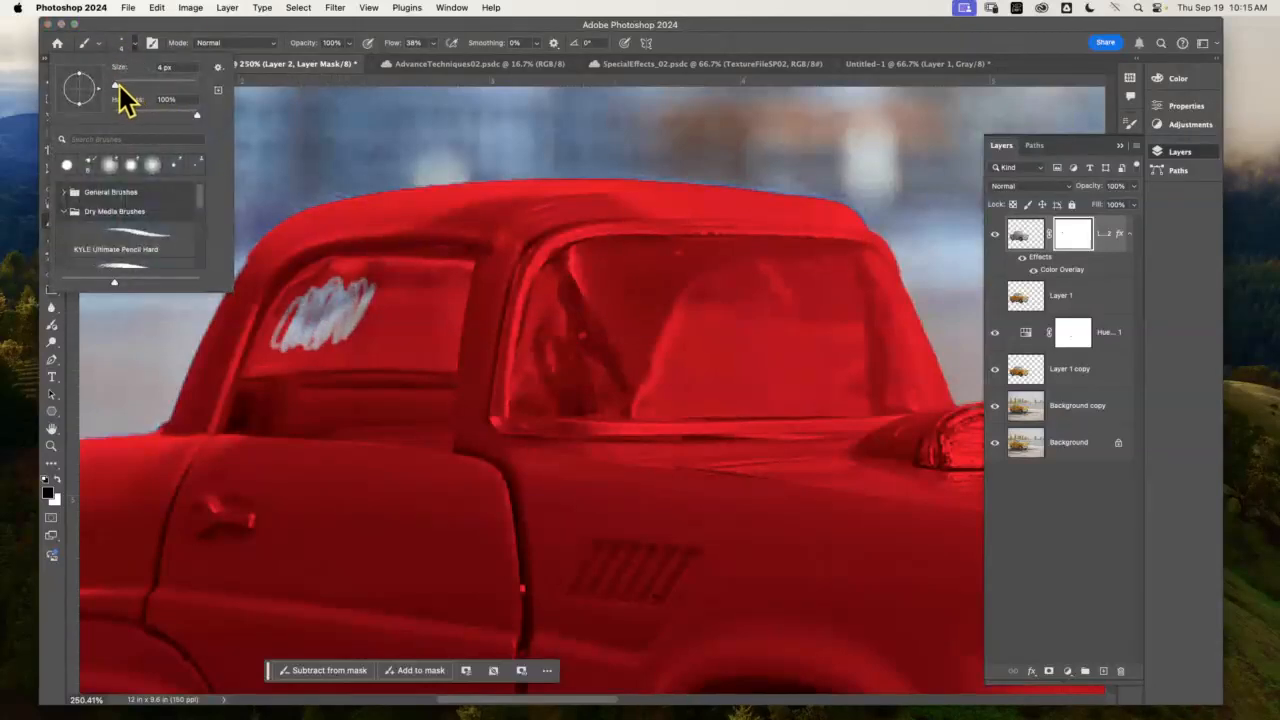
mouse_move(394, 318)
left_mouse_down()
mouse_move(347, 319)
mouse_move(347, 304)
mouse_move(392, 293)
mouse_move(343, 324)
mouse_move(383, 281)
mouse_move(458, 267)
mouse_move(334, 279)
mouse_move(288, 324)
mouse_move(321, 281)
mouse_move(355, 269)
mouse_move(296, 306)
mouse_move(264, 361)
mouse_move(429, 355)
mouse_move(451, 297)
mouse_move(421, 345)
mouse_move(432, 340)
mouse_move(400, 297)
mouse_move(341, 318)
mouse_move(361, 343)
mouse_move(304, 356)
mouse_move(468, 330)
left_mouse_up()
- Mask the red off the hubcaps, front grille, fog lights and chrome bumper on Layer 2's mask
left_click_drag(559, 519, 755, 202)
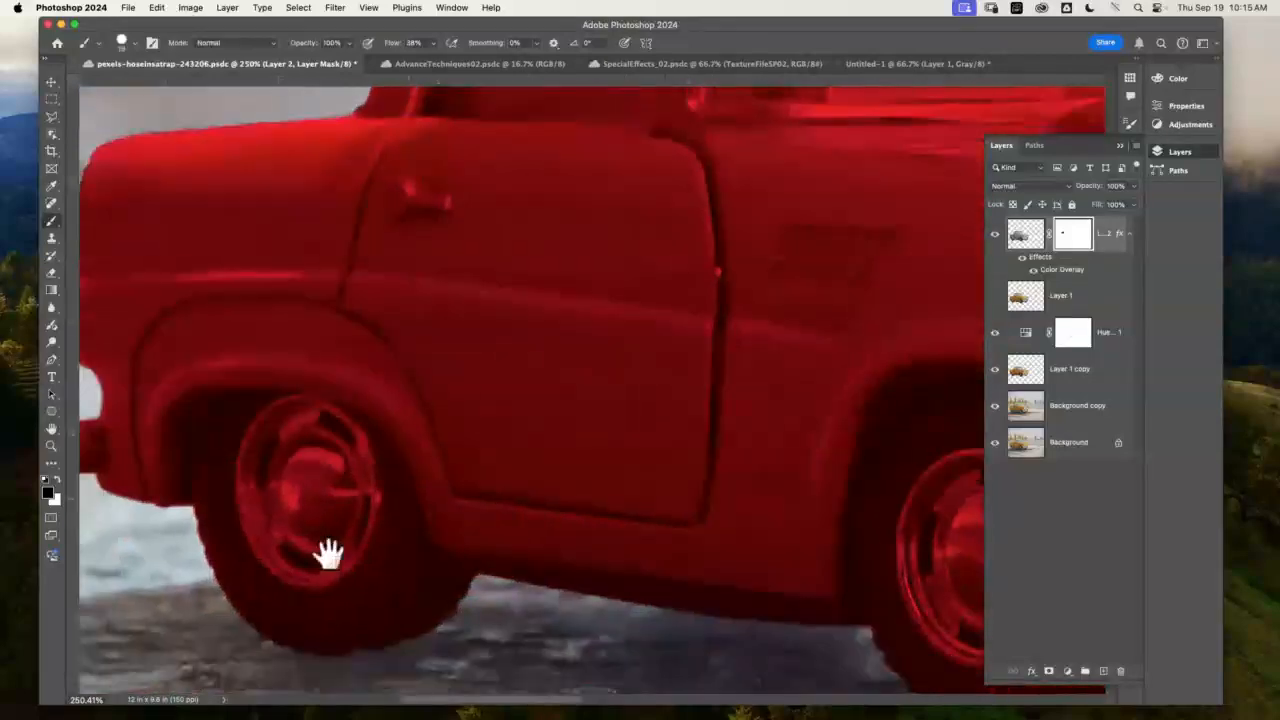
mouse_move(330, 548)
left_mouse_down()
mouse_move(272, 485)
mouse_move(352, 570)
mouse_move(335, 453)
mouse_move(316, 444)
mouse_move(364, 500)
mouse_move(272, 503)
mouse_move(289, 476)
mouse_move(376, 451)
mouse_move(250, 413)
mouse_move(243, 591)
mouse_move(281, 567)
mouse_move(323, 564)
mouse_move(335, 605)
mouse_move(404, 611)
mouse_move(383, 538)
mouse_move(447, 586)
mouse_move(385, 593)
mouse_move(308, 643)
mouse_move(379, 627)
mouse_move(280, 614)
mouse_move(239, 480)
mouse_move(232, 470)
mouse_move(216, 486)
mouse_move(230, 425)
mouse_move(225, 440)
mouse_move(333, 423)
mouse_move(428, 537)
mouse_move(407, 546)
mouse_move(483, 603)
left_mouse_up()
mouse_move(622, 471)
left_mouse_down()
mouse_move(310, 374)
mouse_move(226, 374)
left_mouse_up()
mouse_move(566, 430)
left_mouse_down()
mouse_move(533, 531)
mouse_move(543, 409)
mouse_move(629, 389)
mouse_move(571, 500)
mouse_move(513, 380)
mouse_move(531, 506)
left_mouse_up()
mouse_move(756, 549)
left_mouse_down()
mouse_move(449, 523)
mouse_move(441, 507)
left_mouse_up()
mouse_move(445, 468)
left_mouse_down()
mouse_move(533, 435)
mouse_move(484, 430)
mouse_move(502, 430)
mouse_move(506, 476)
mouse_move(802, 443)
mouse_move(793, 463)
mouse_move(699, 506)
mouse_move(830, 501)
mouse_move(752, 401)
mouse_move(802, 386)
mouse_move(842, 394)
mouse_move(833, 423)
mouse_move(624, 391)
mouse_move(628, 407)
mouse_move(636, 326)
mouse_move(592, 321)
mouse_move(581, 351)
mouse_move(553, 349)
mouse_move(559, 279)
mouse_move(790, 256)
mouse_move(798, 313)
mouse_move(787, 304)
mouse_move(784, 385)
mouse_move(808, 341)
mouse_move(805, 308)
mouse_move(815, 314)
mouse_move(723, 333)
mouse_move(746, 301)
mouse_move(714, 283)
mouse_move(628, 316)
mouse_move(607, 301)
mouse_move(610, 327)
mouse_move(588, 283)
mouse_move(717, 271)
mouse_move(645, 284)
mouse_move(744, 333)
mouse_move(603, 337)
mouse_move(747, 331)
mouse_move(620, 330)
left_mouse_up()
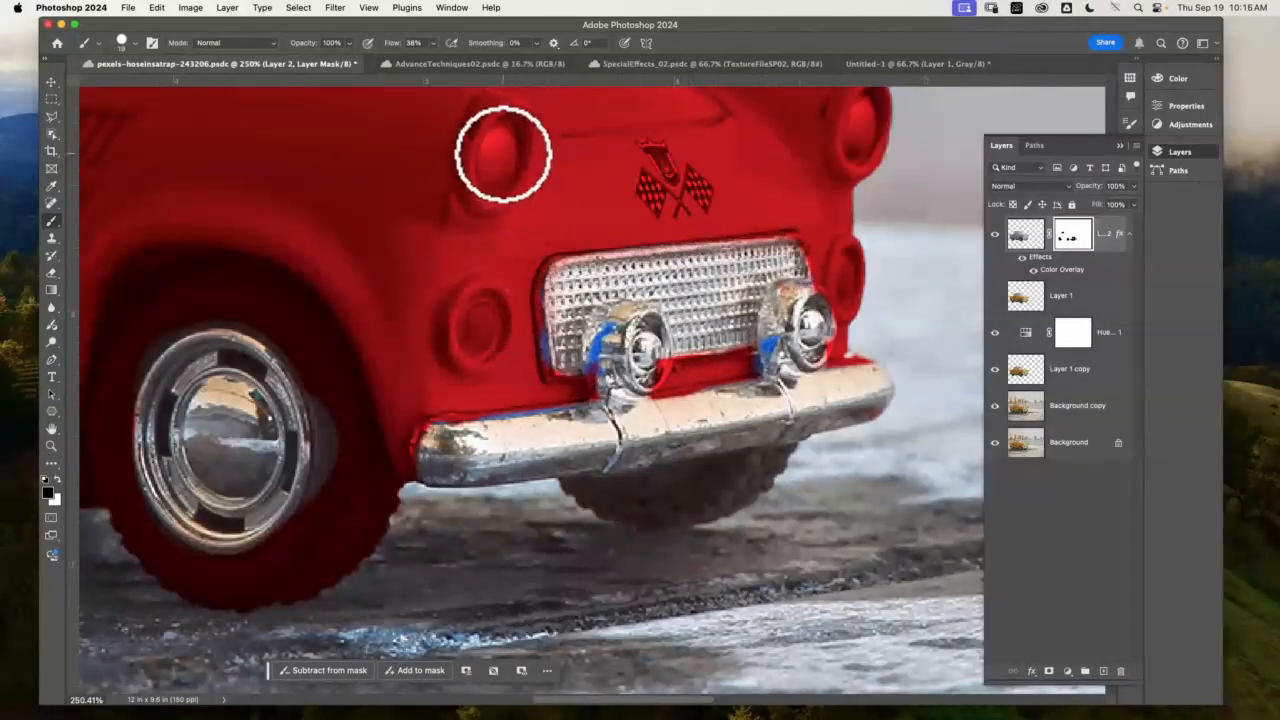
- Paint both headlights and both orange turn signals out of the red on Layer 2's mask
mouse_move(503, 151)
left_mouse_down()
mouse_move(489, 154)
mouse_move(498, 182)
left_mouse_up()
left_click_drag(849, 120, 860, 143)
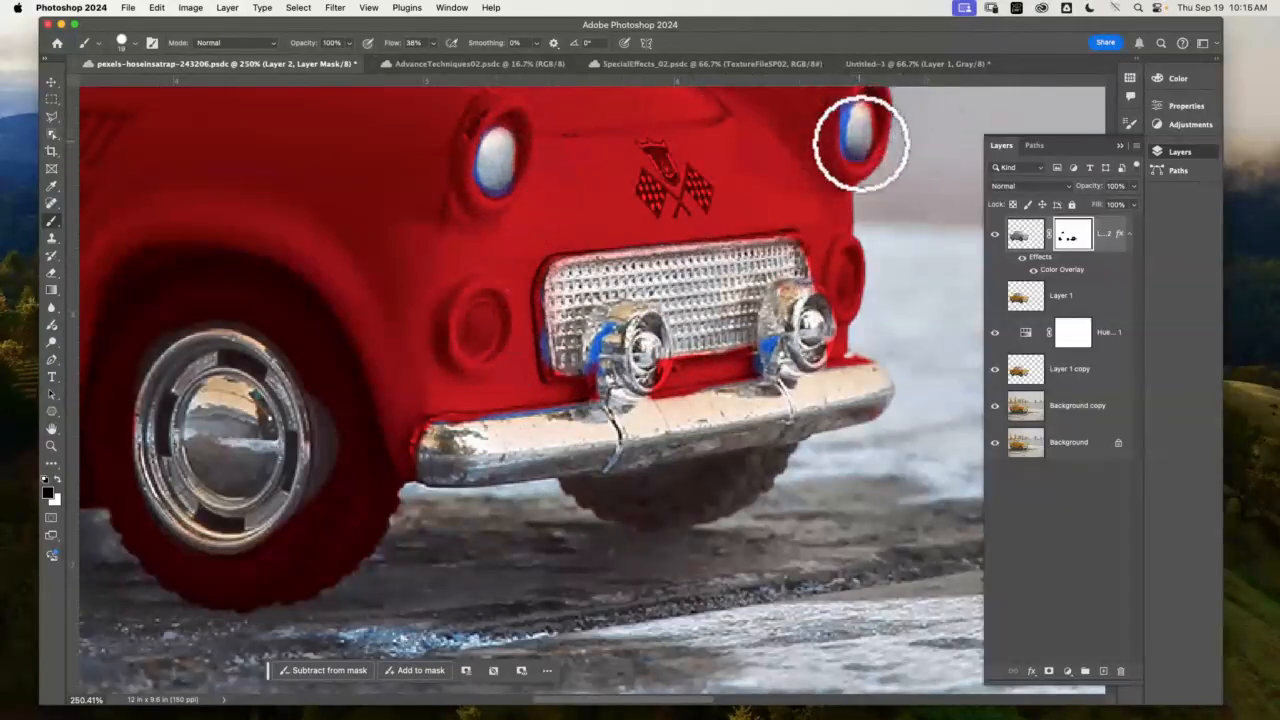
left_click_drag(849, 309, 845, 295)
left_click_drag(474, 317, 492, 346)
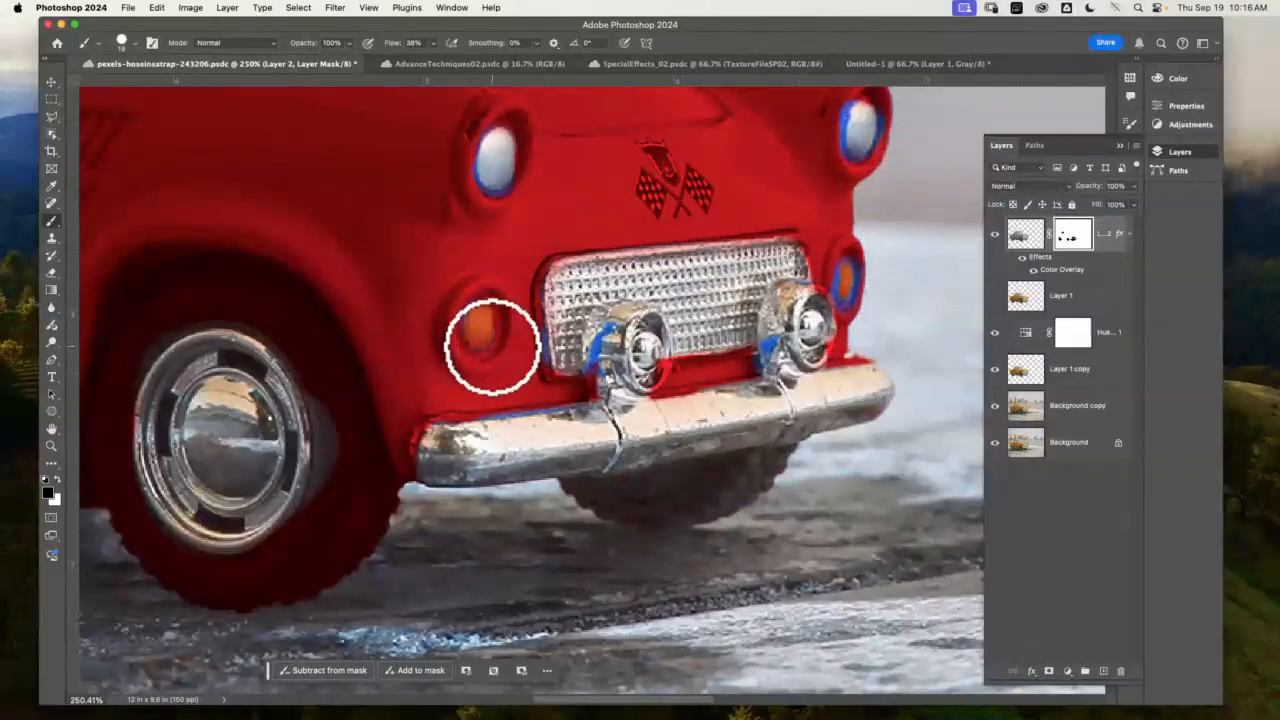
- Mask the red off the windshield and the chrome hood scoop on Layer 2's mask with the Brush tool
key("super+0")
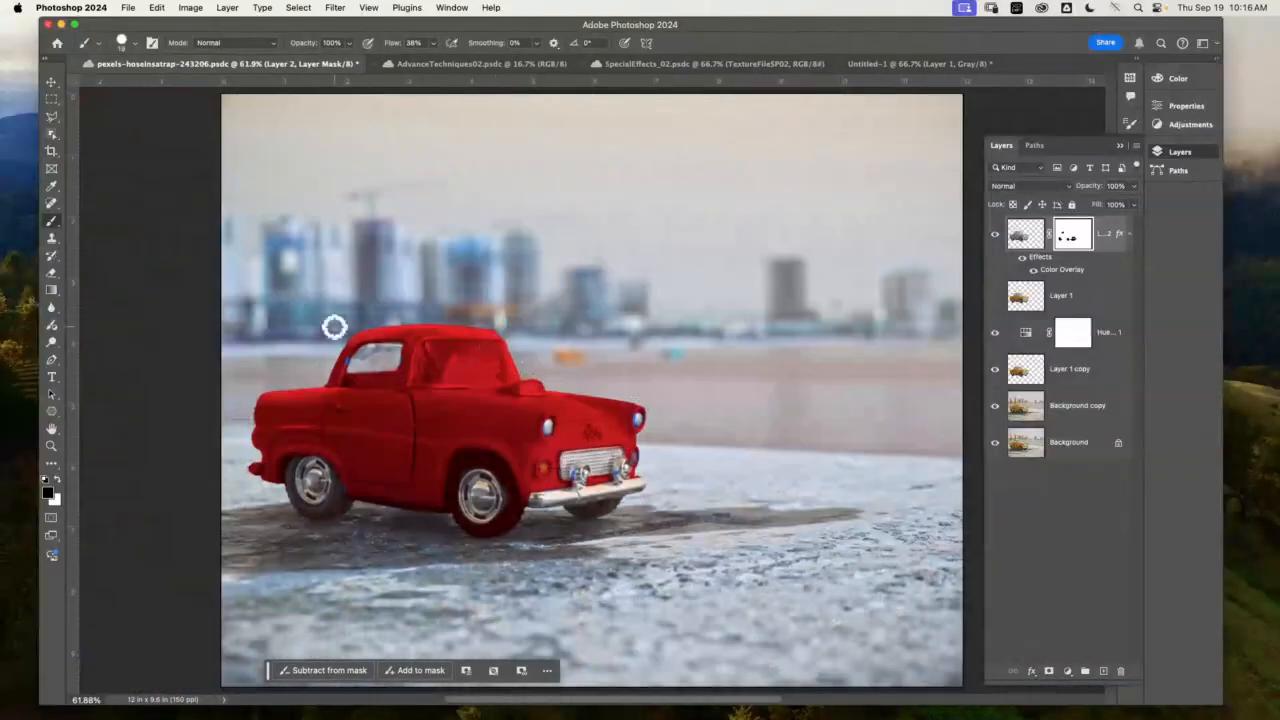
mouse_move(483, 361)
left_mouse_down()
mouse_move(444, 368)
mouse_move(453, 377)
mouse_move(483, 354)
mouse_move(497, 375)
mouse_move(495, 358)
mouse_move(476, 375)
mouse_move(492, 379)
mouse_move(452, 380)
mouse_move(502, 366)
left_mouse_up()
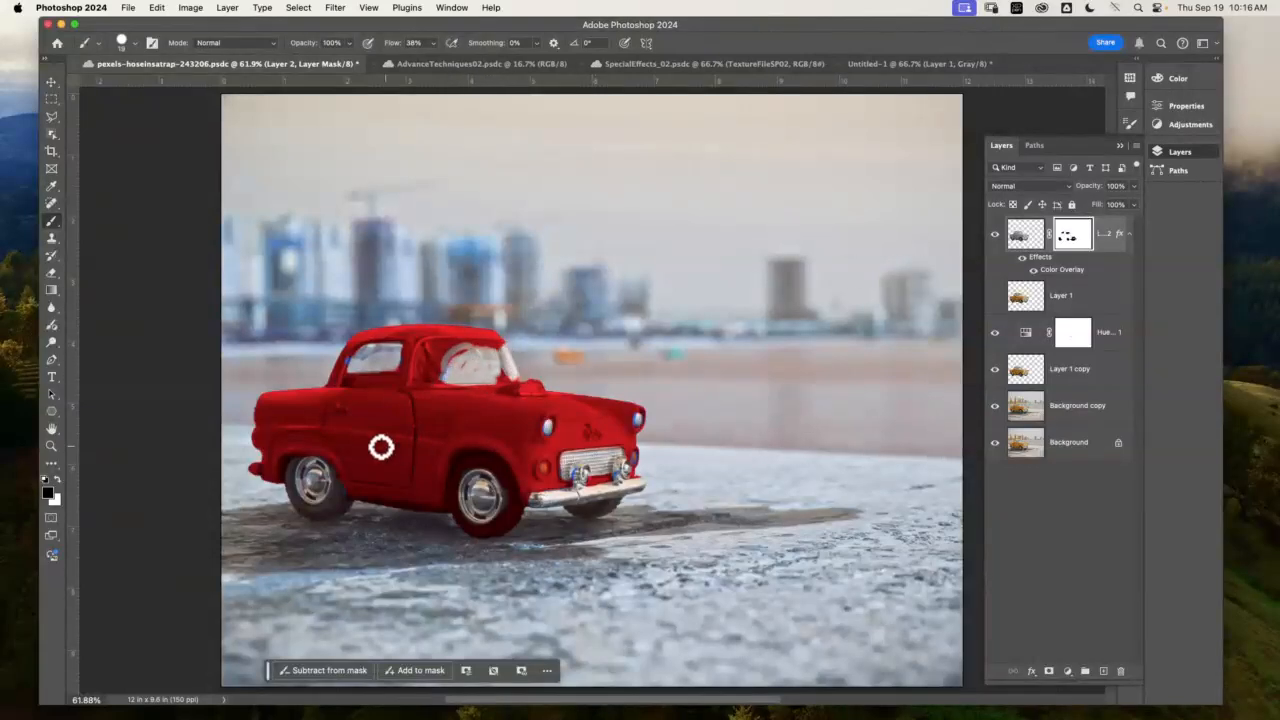
left_click(51, 81)
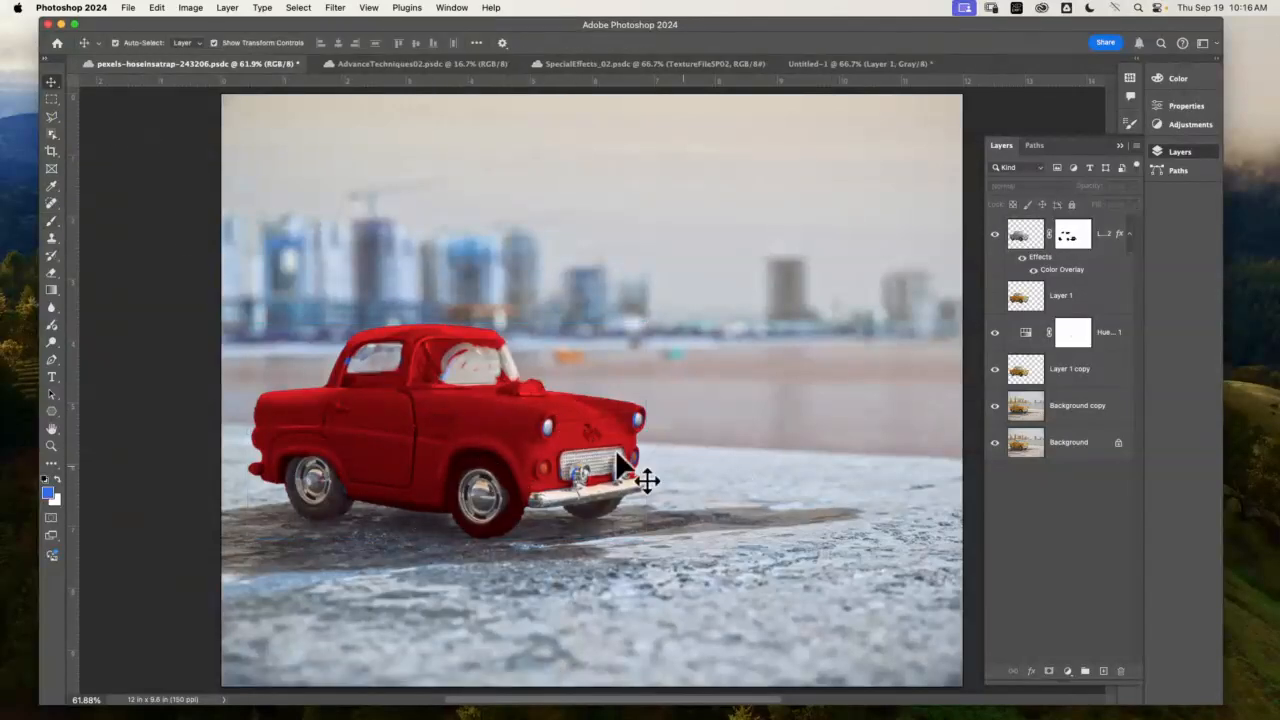
left_click(51, 221)
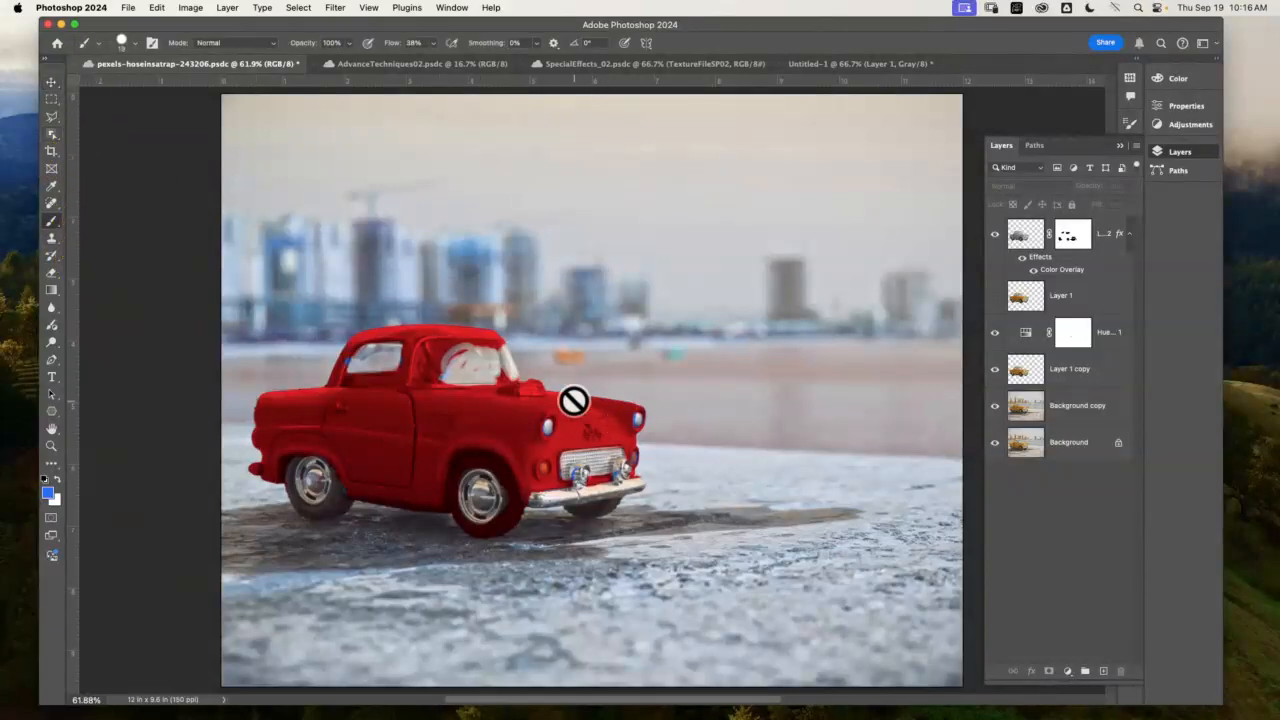
left_click(1075, 236)
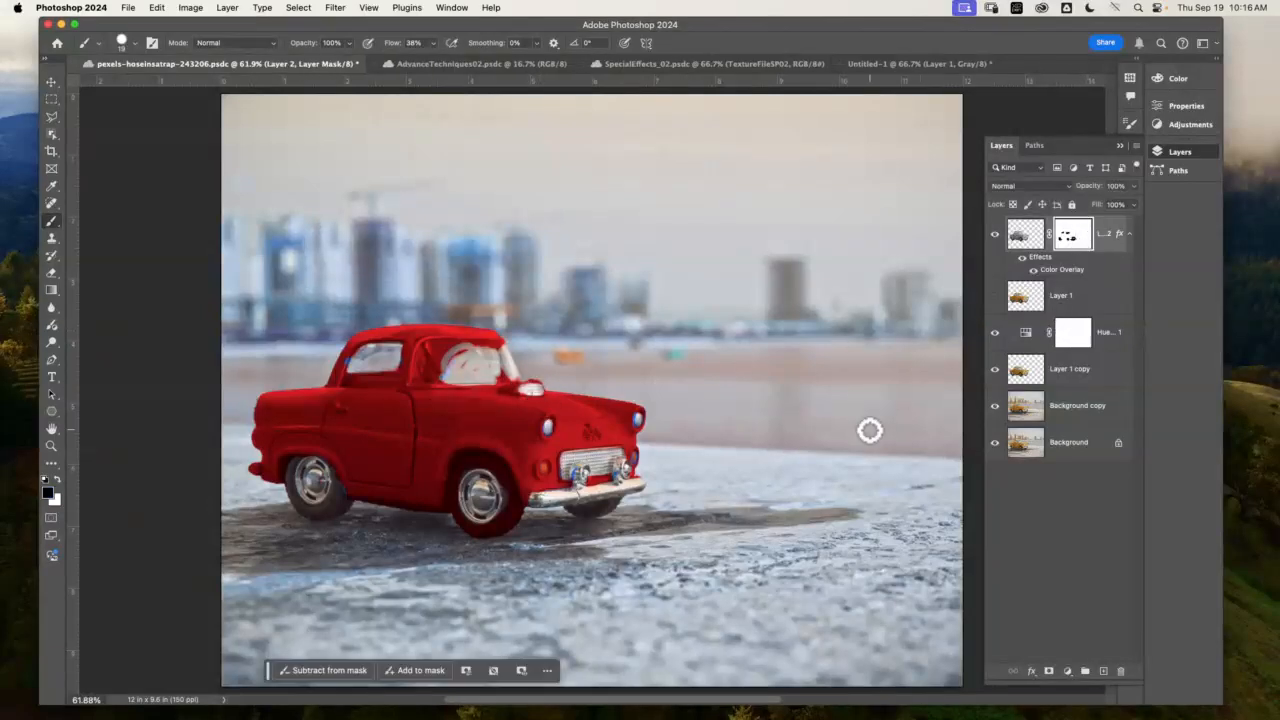
- Toggle Layer 2 to compare the red and blue cars, and hide both Layer 2 and the Hue/Saturation layer
left_click(994, 234)
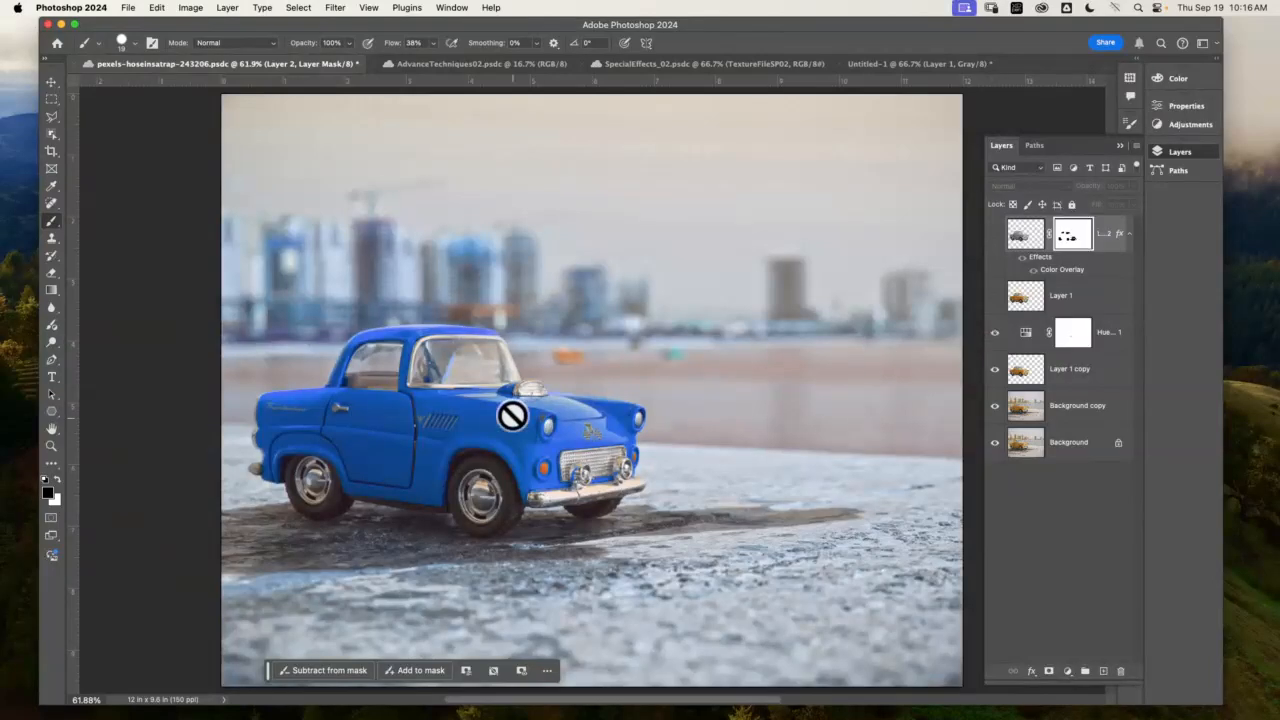
left_click(994, 234)
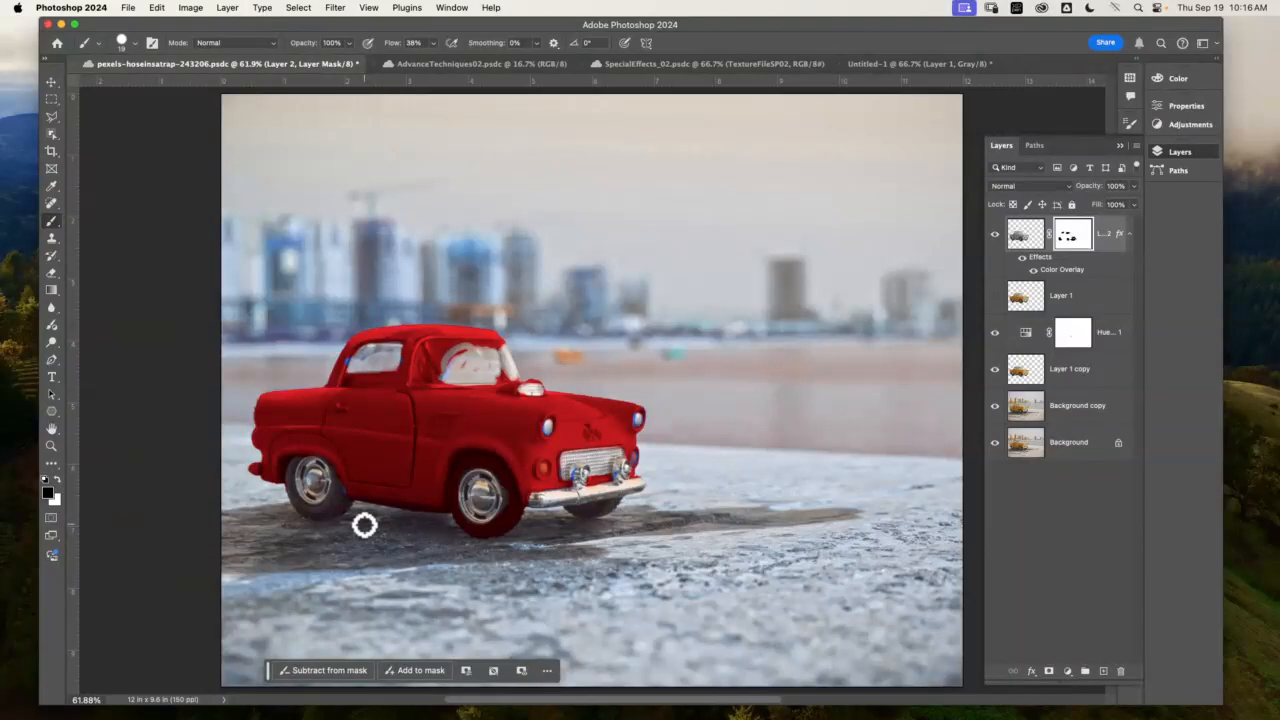
left_click(995, 234)
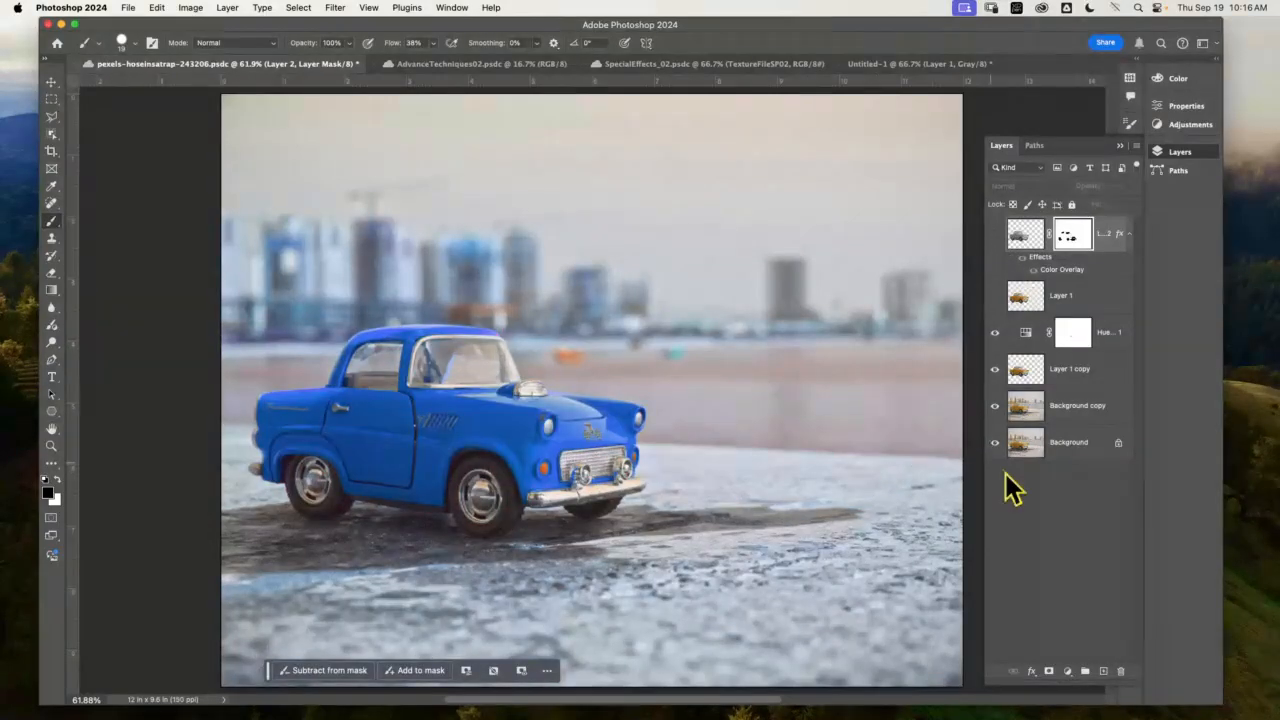
left_click(995, 332)
- Duplicate Layer 1 copy and move the duplicate to the top of the layer stack
left_click(1100, 378)
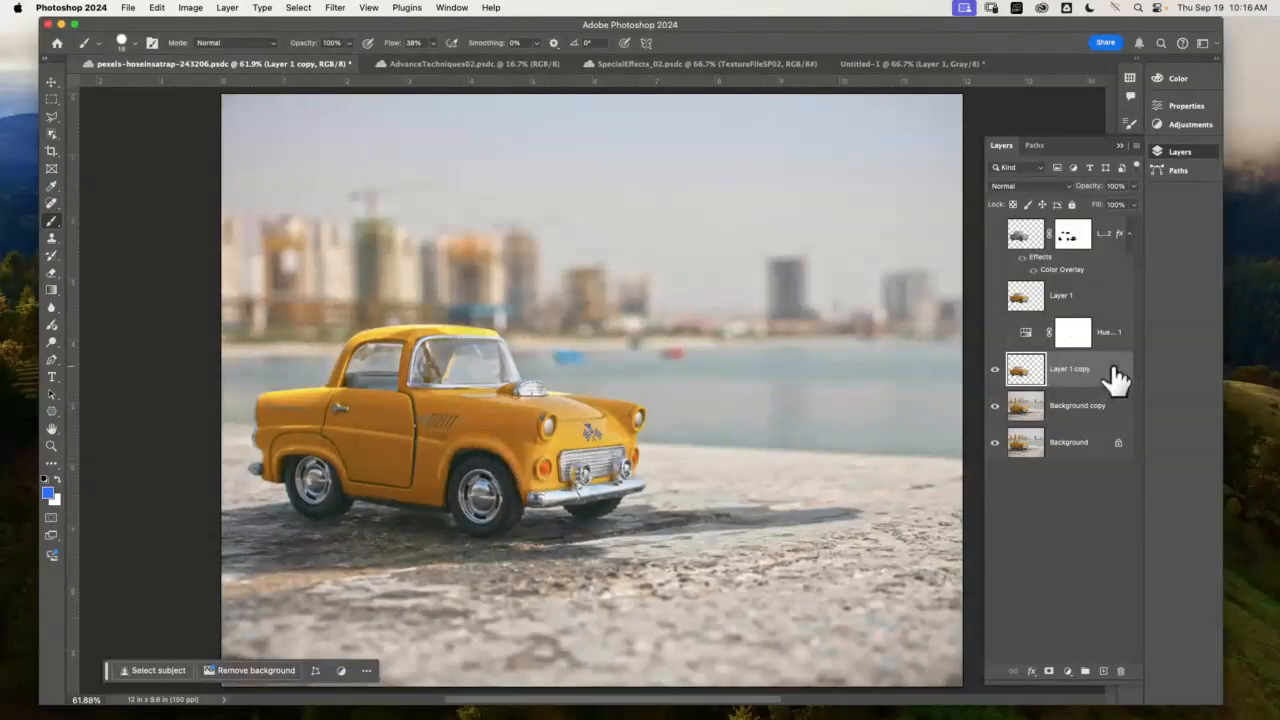
double_click(1108, 385)
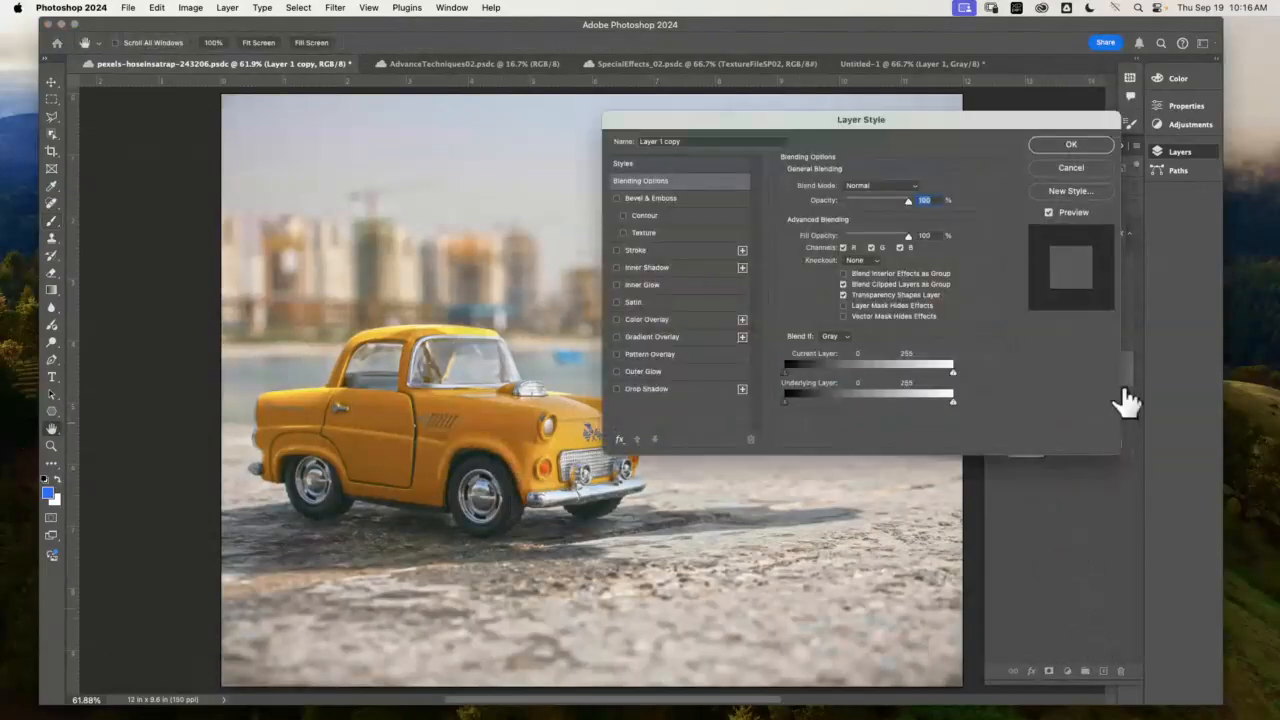
left_click(1084, 168)
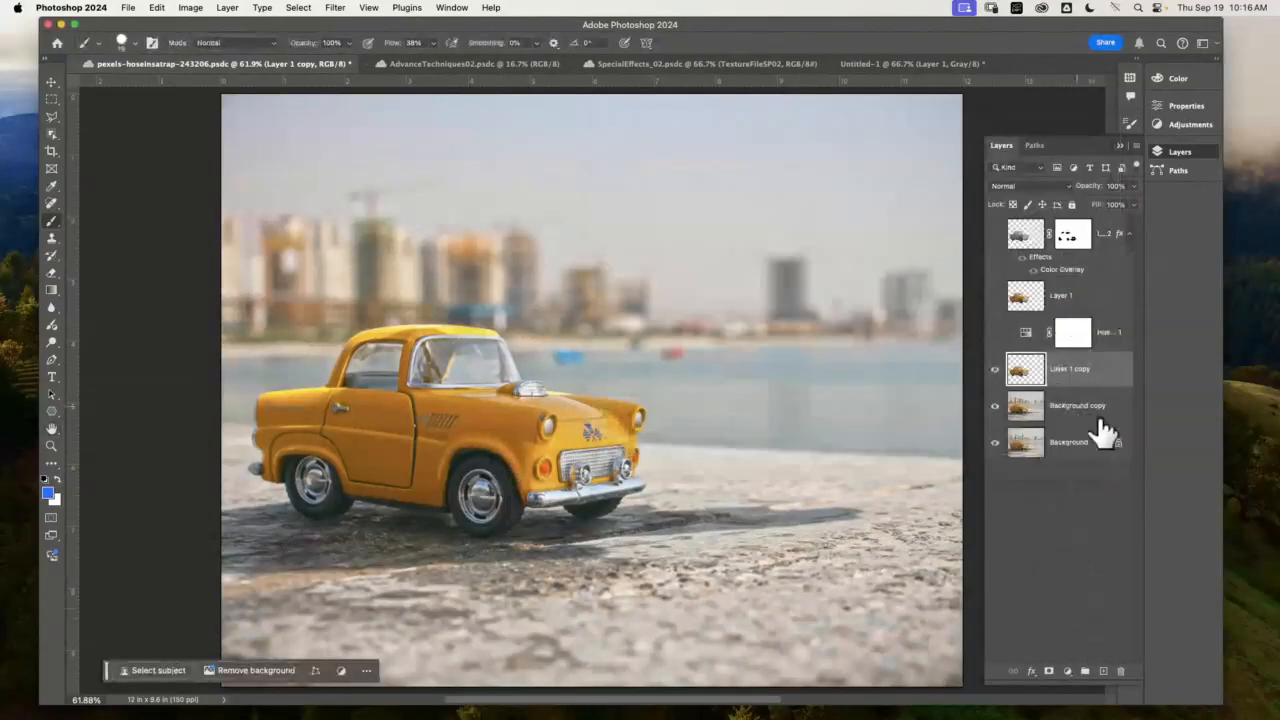
left_click_drag(1106, 374, 1103, 671)
left_click_drag(1097, 371, 1092, 224)
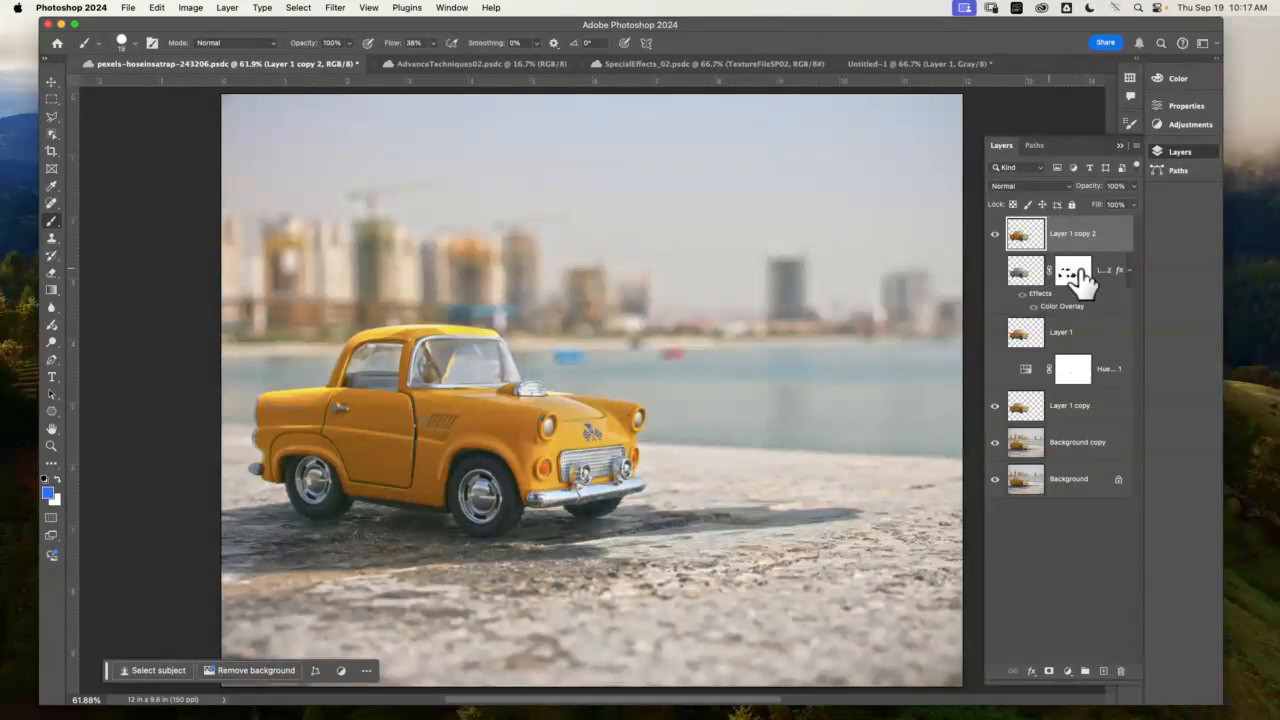
- Hide Layer 1 copy 2, Layer 1 copy and Background copy, and show Layer 1 with the Hue/Saturation layer
left_click(995, 234)
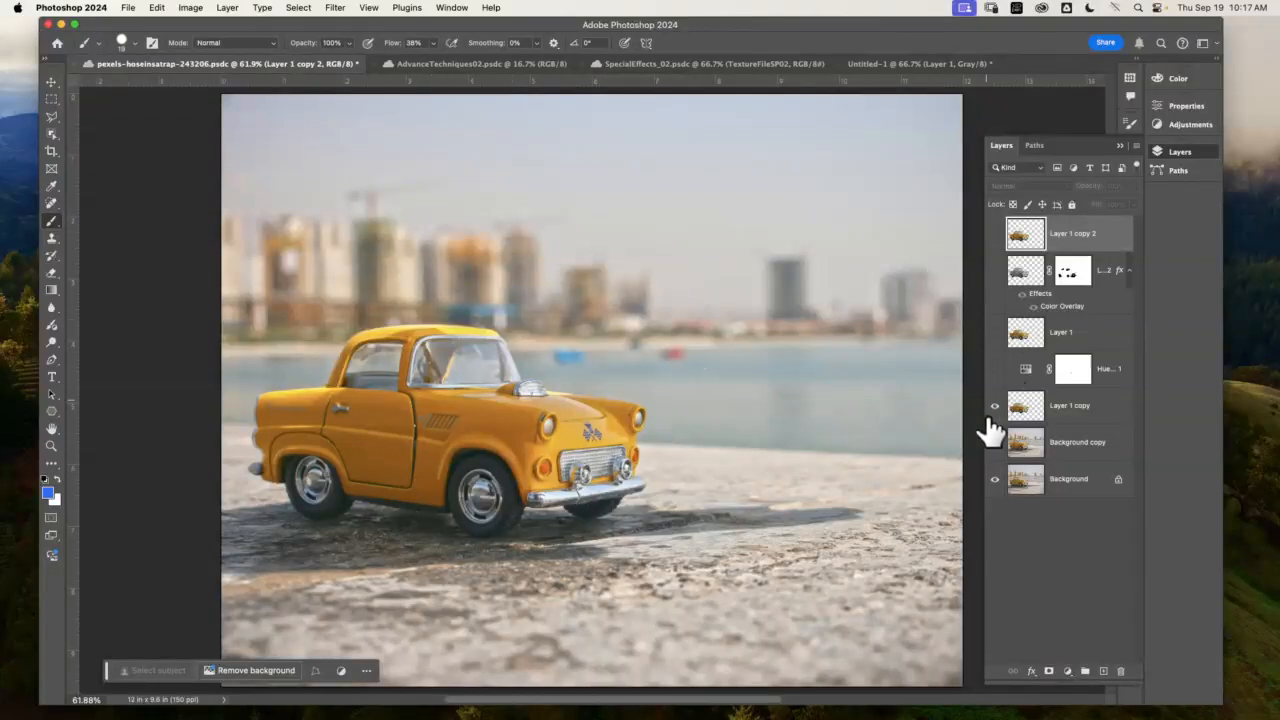
left_click(994, 333)
left_click(995, 370)
left_click(995, 371)
left_click(995, 370)
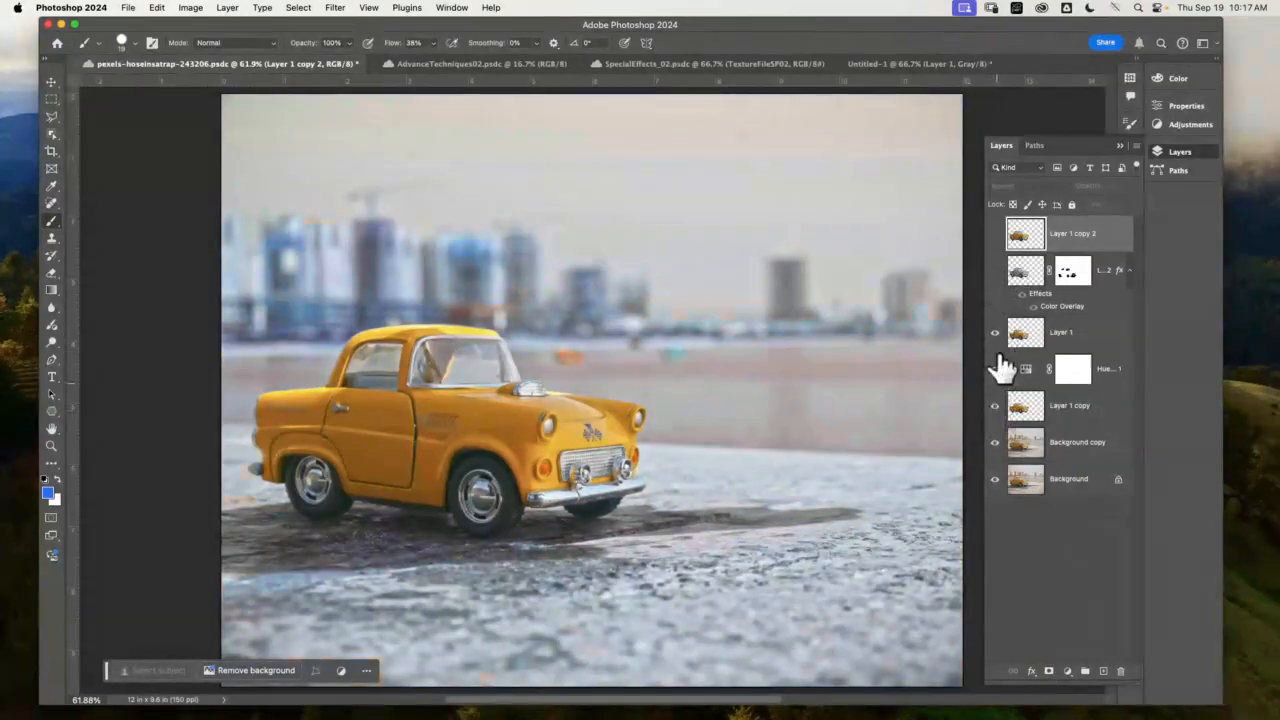
left_click(995, 443)
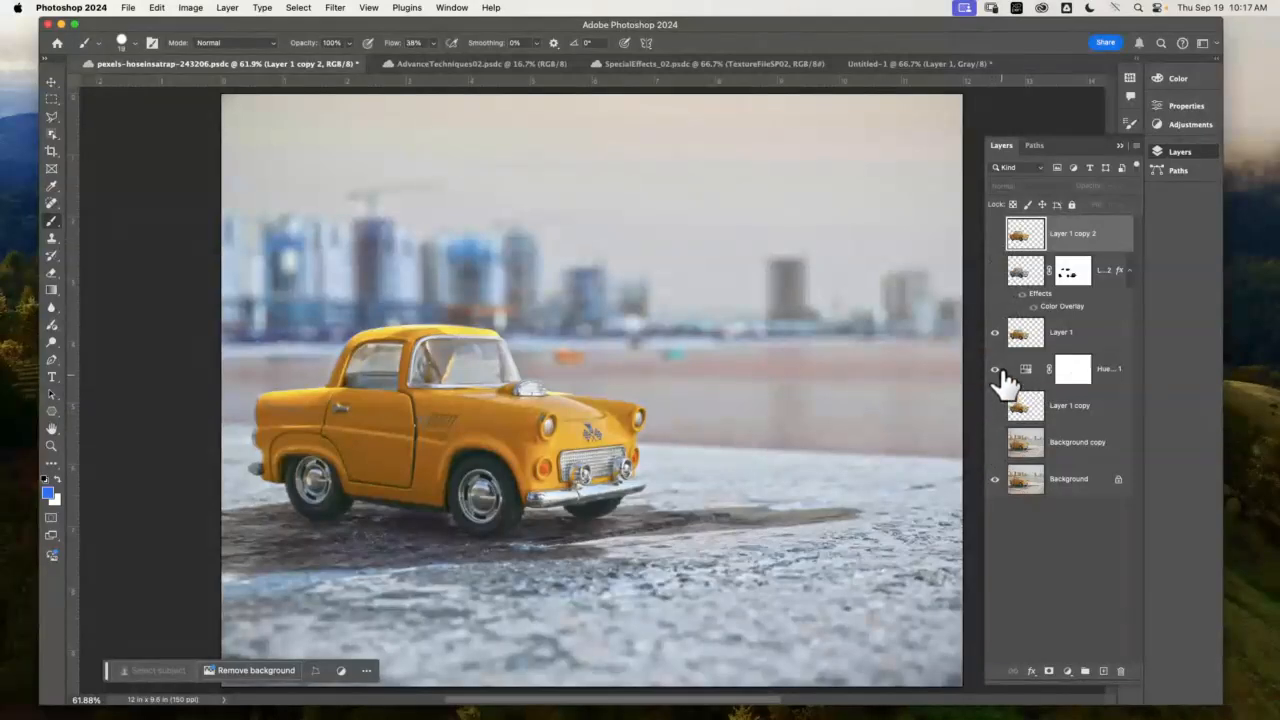
- Select the Hue/Saturation adjustment layer and hide the Background to isolate the yellow car on Layer 1
left_click(1113, 338)
left_click(1112, 370)
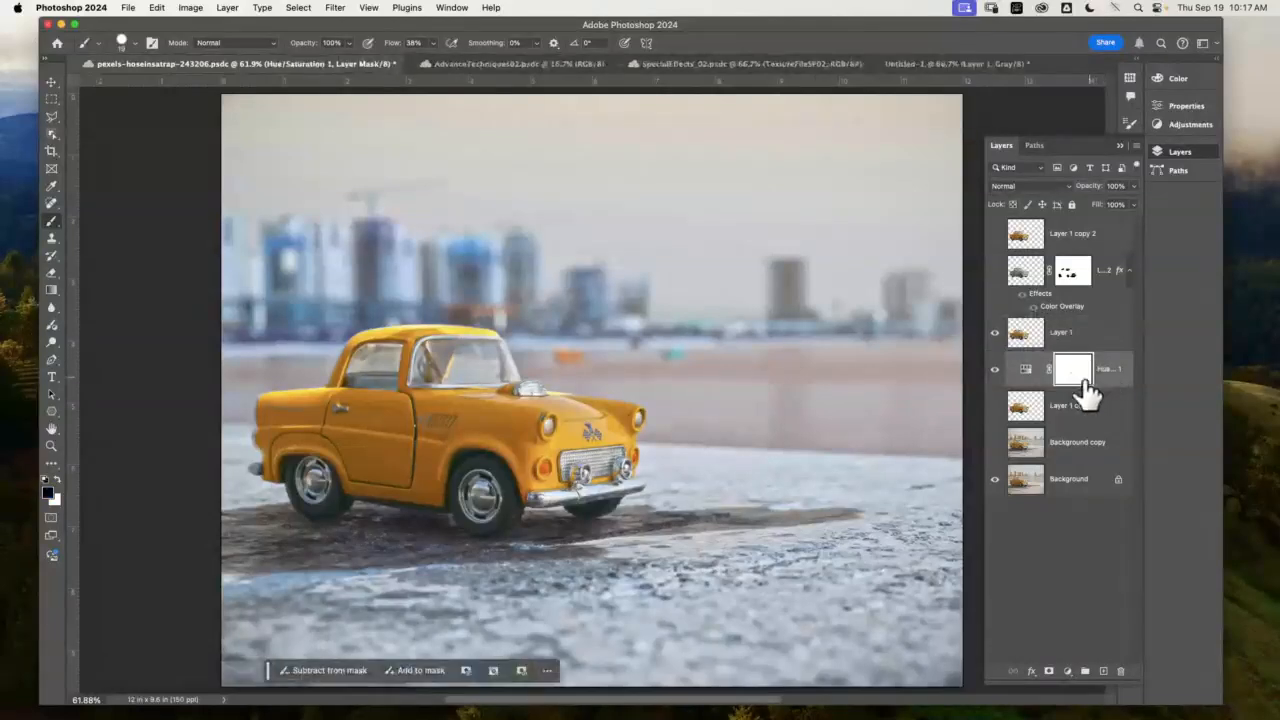
left_click(1029, 334)
left_click(1026, 376)
left_click(994, 479)
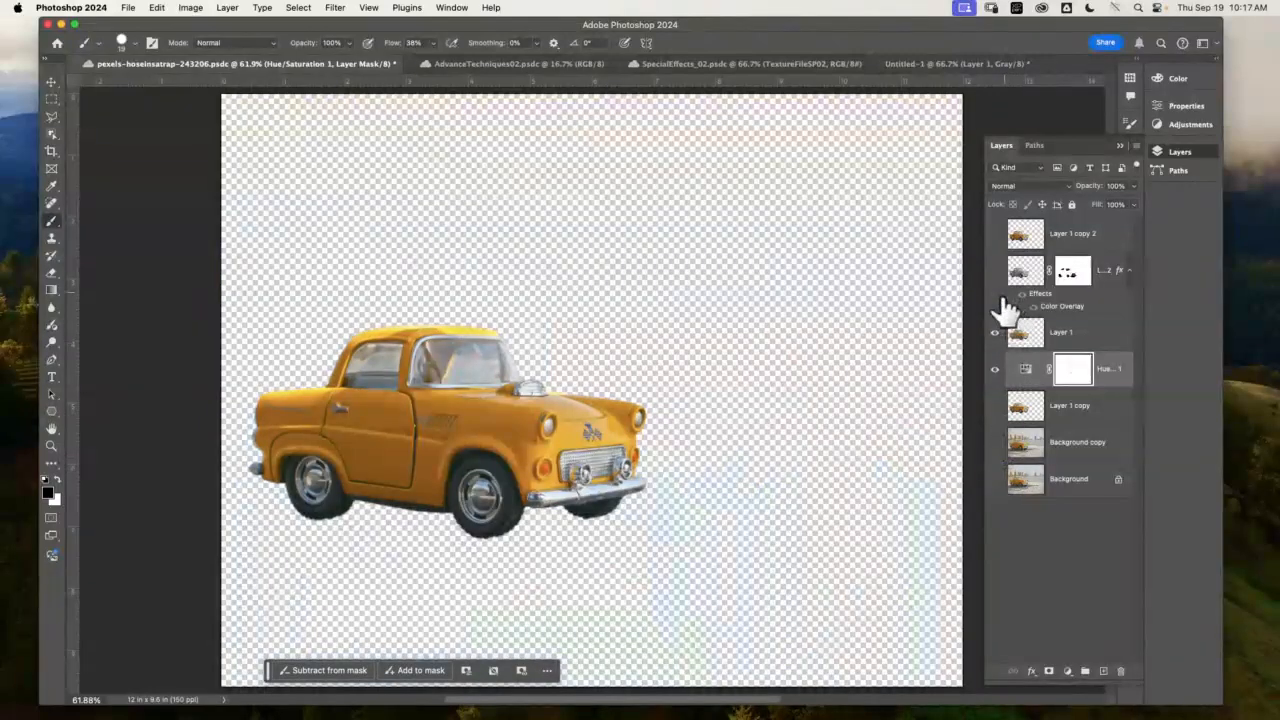
- Hide Layer 1 and show Layer 1 copy, the Background and the red car on Layer 2
left_click(995, 333)
left_click(995, 406)
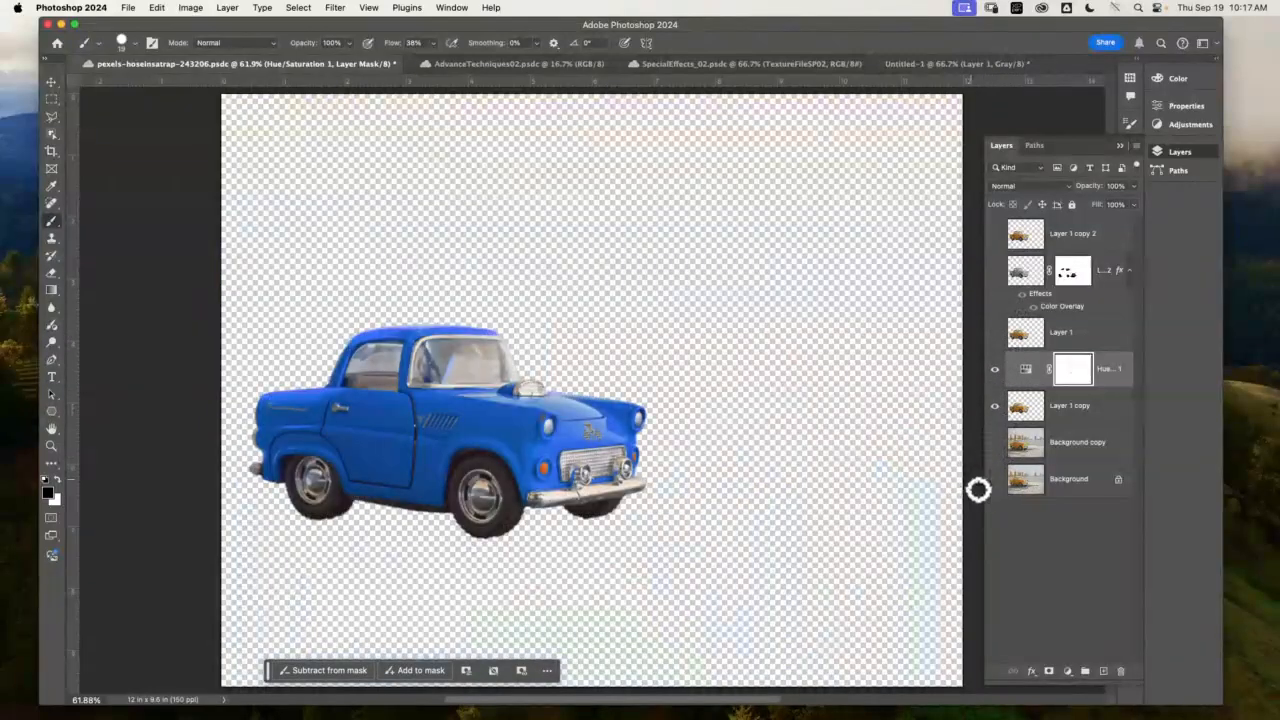
left_click(994, 479)
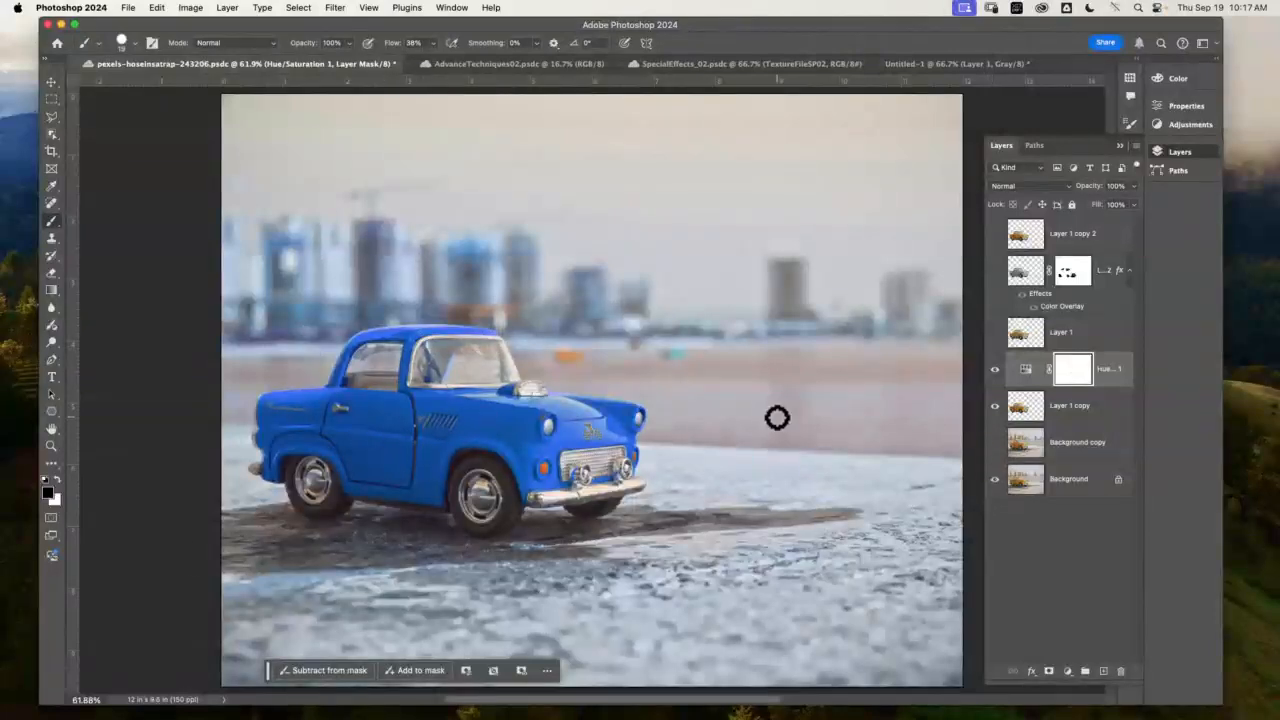
left_click(995, 270)
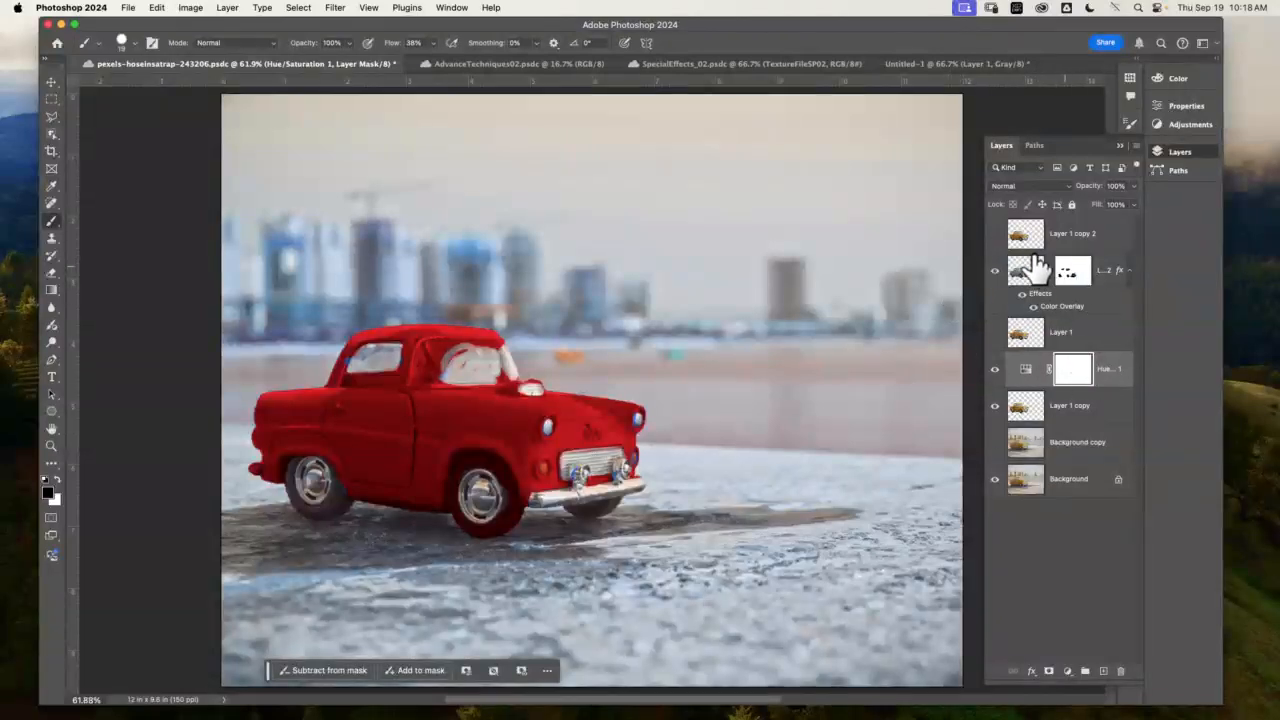
key("super+Tab")
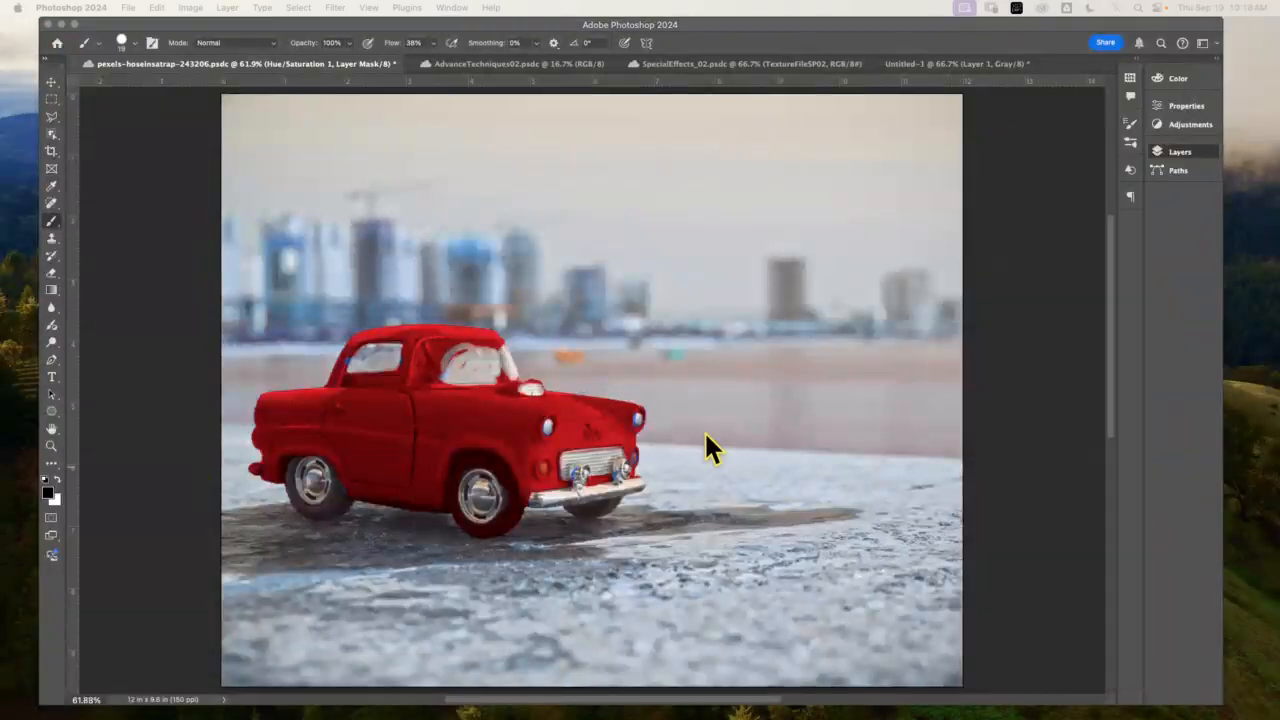
left_click(1172, 152)
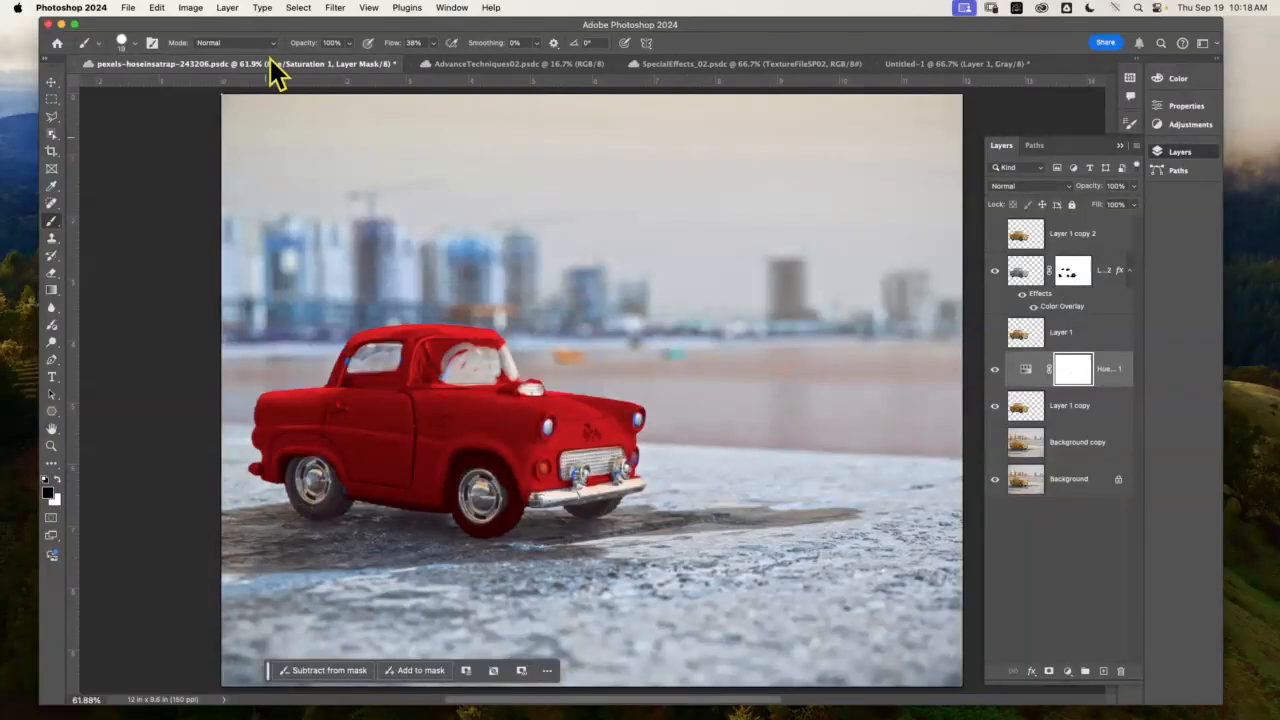
left_click(299, 8)
mouse_move(345, 20)
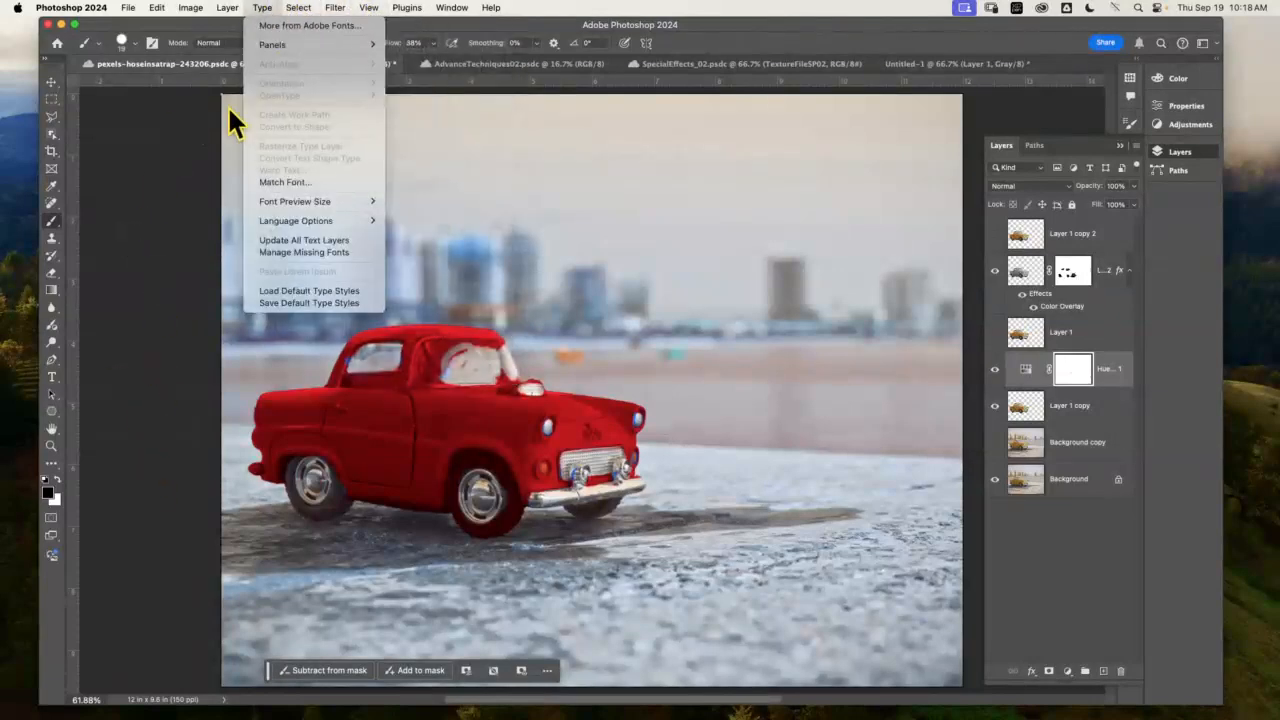
left_click(143, 301)
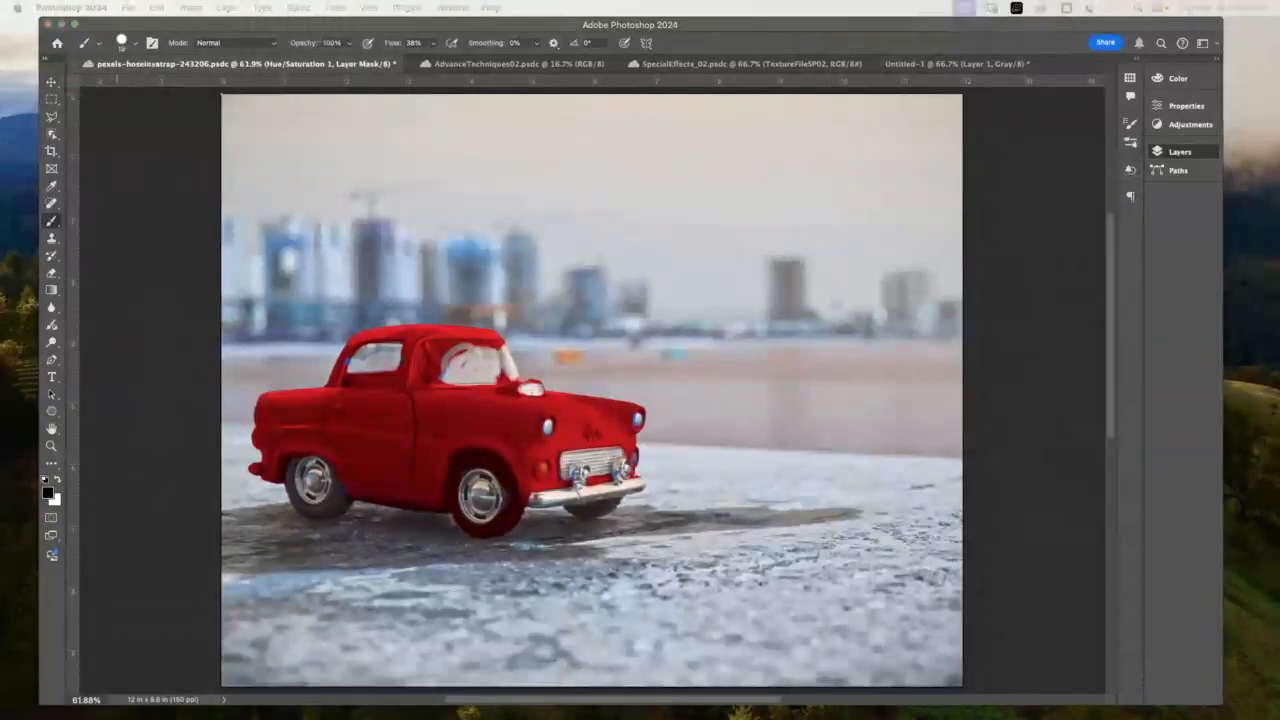
- Close the grayscale Untitled-1 document without saving its changes
left_click(880, 66)
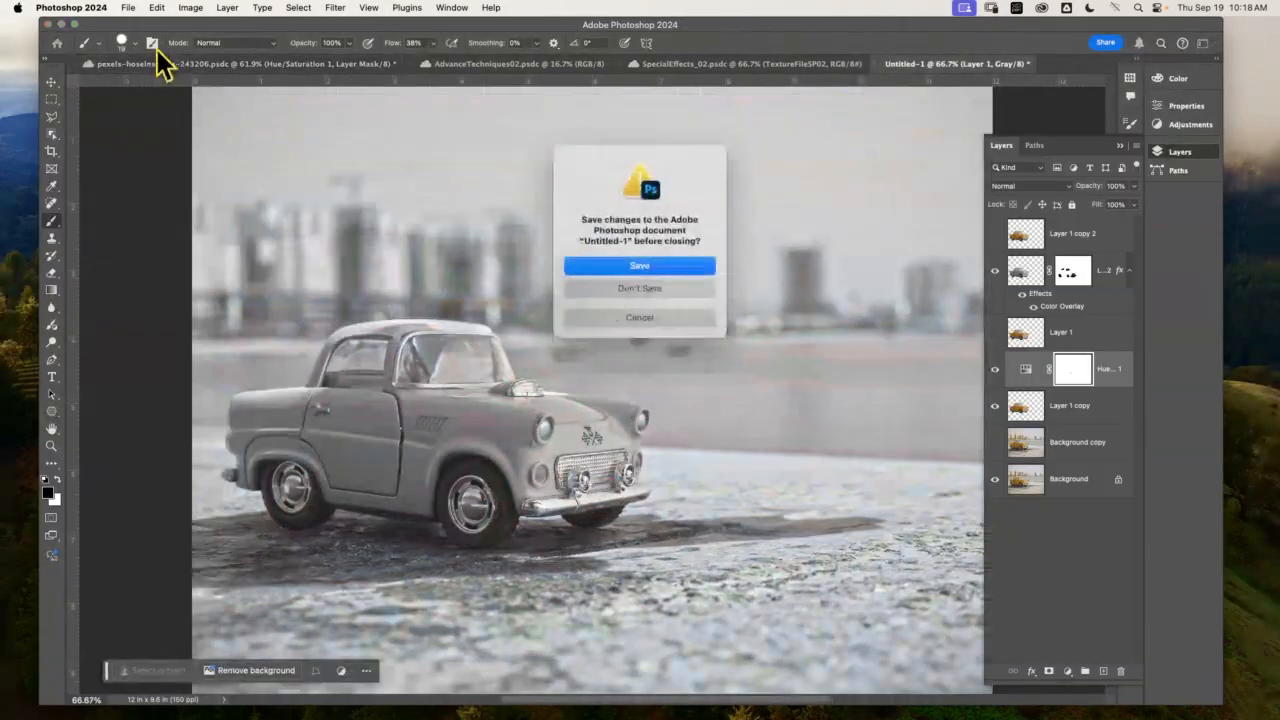
left_click(679, 283)
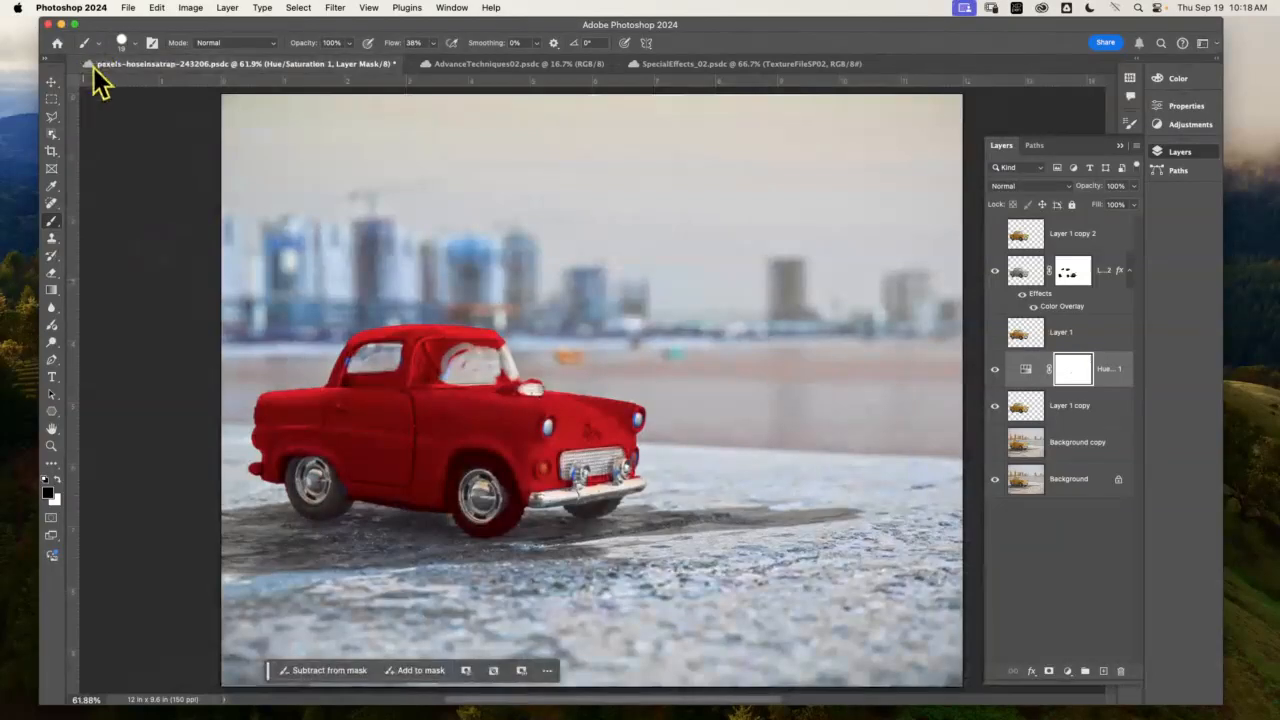
- Close the toy car document and open the Classic Clog product page on the Crocs website in Chrome
left_click(80, 64)
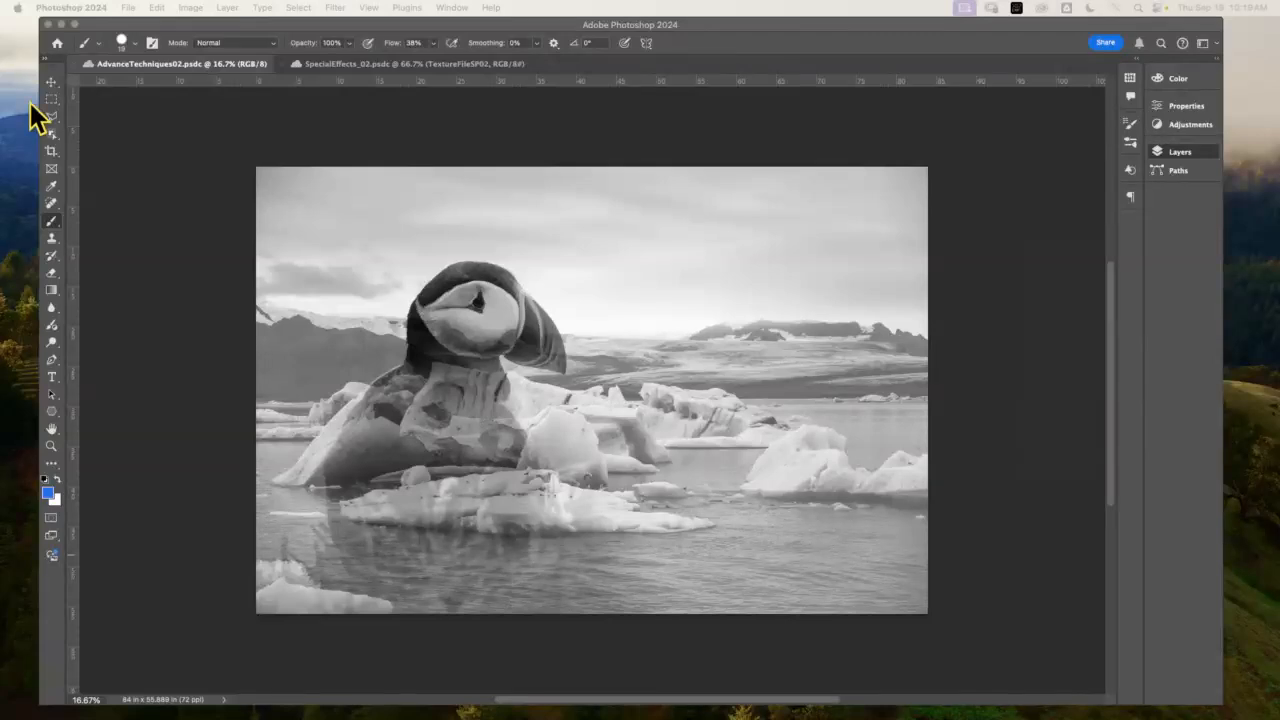
left_click(62, 22)
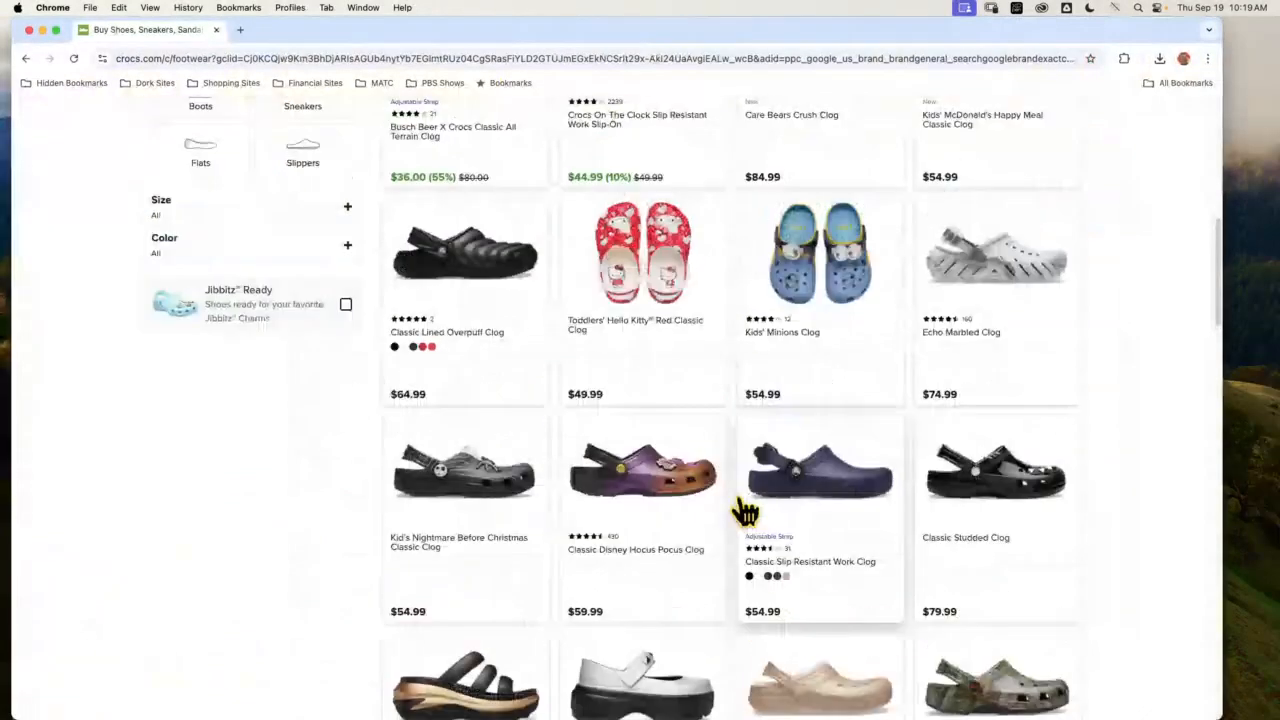
scroll(745, 510, "up", 10)
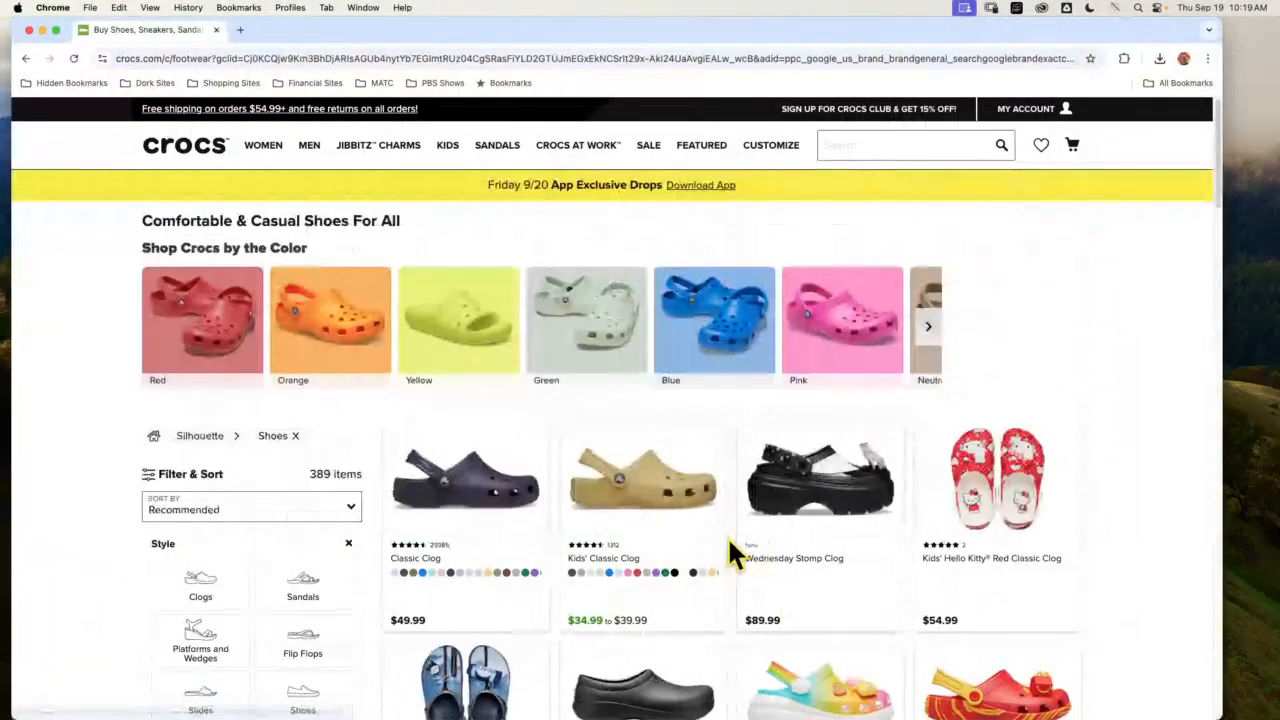
left_click(497, 510)
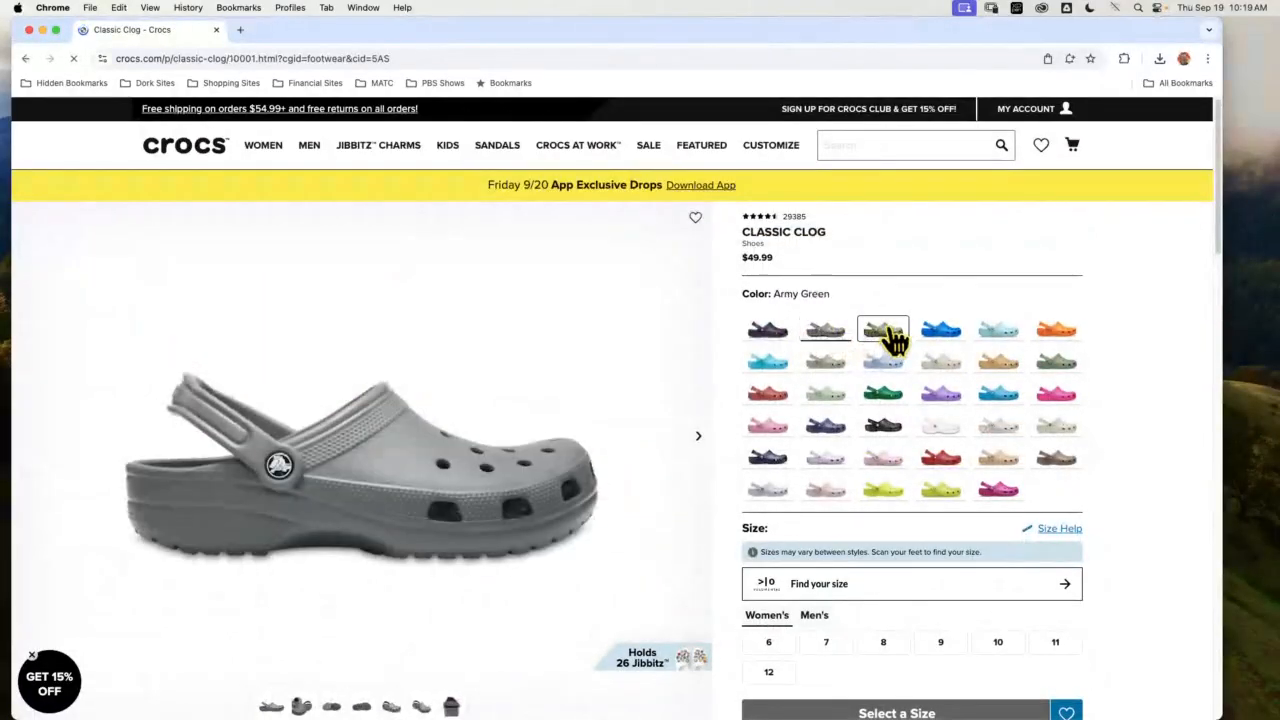
- Preview the Classic Clog in different colors, including Strawberry Wine, White, blue, Wheat and Pink Crush
left_click(1005, 342)
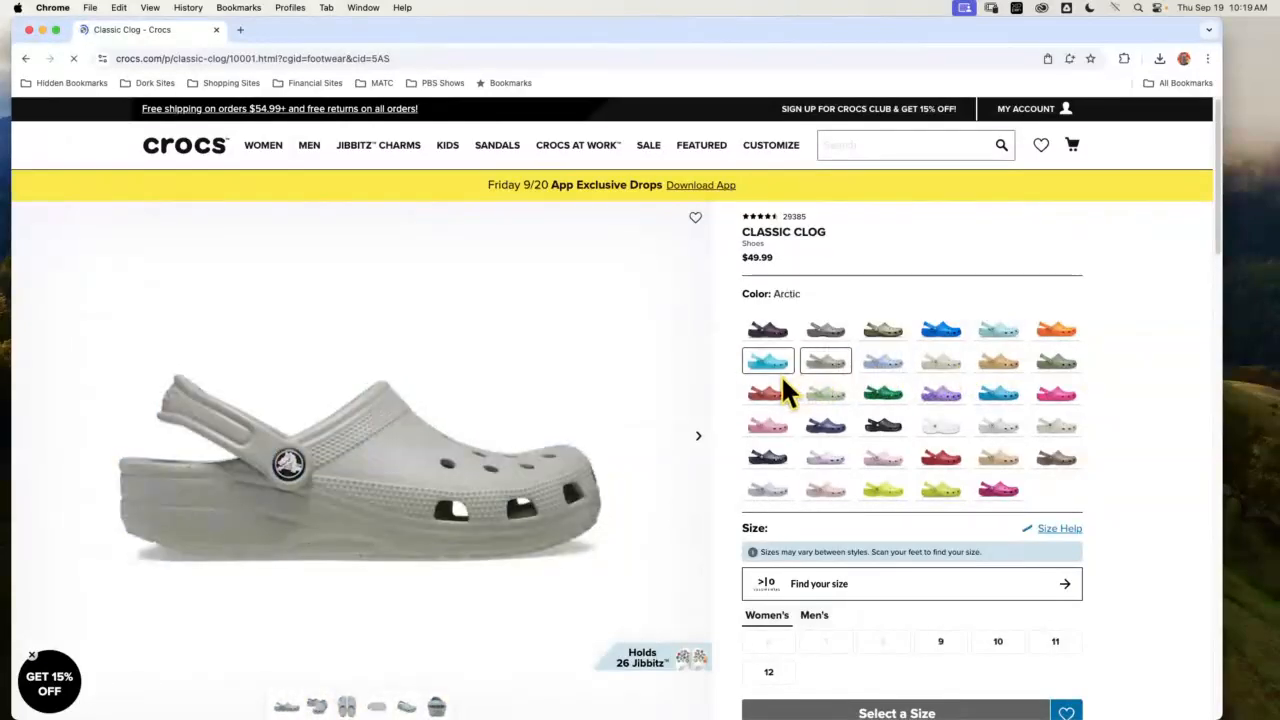
left_click(767, 396)
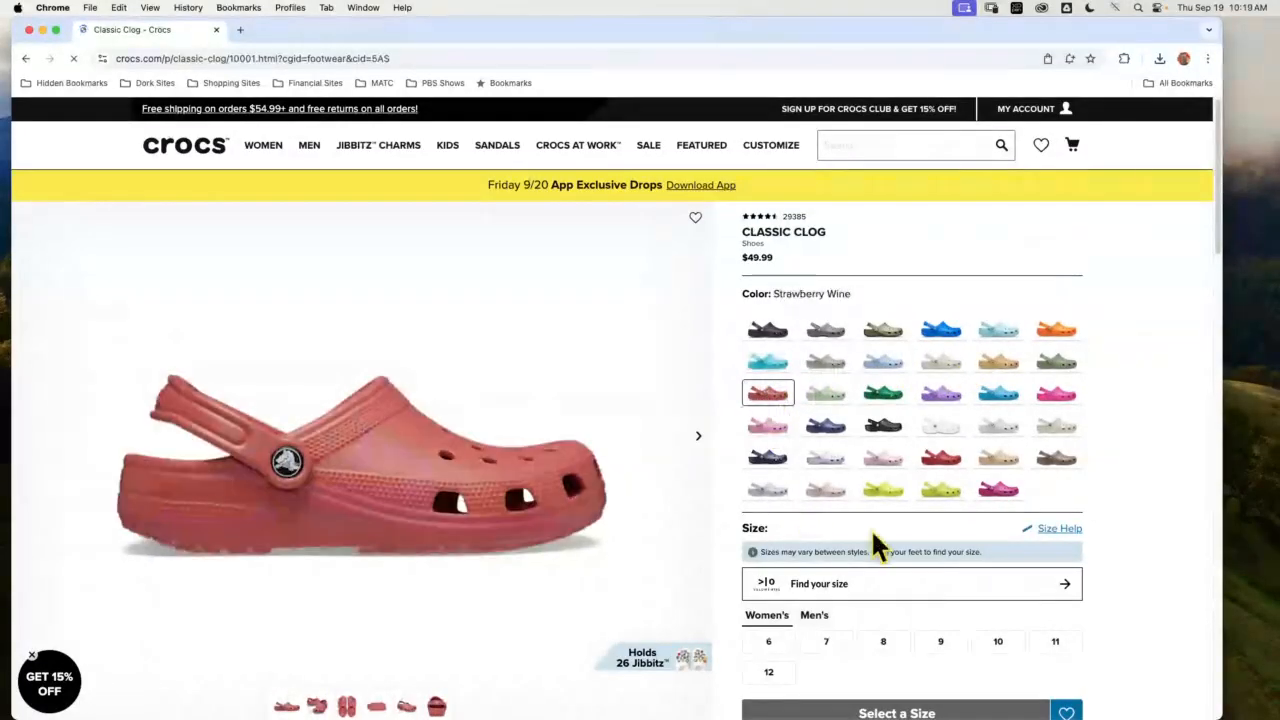
left_click(945, 440)
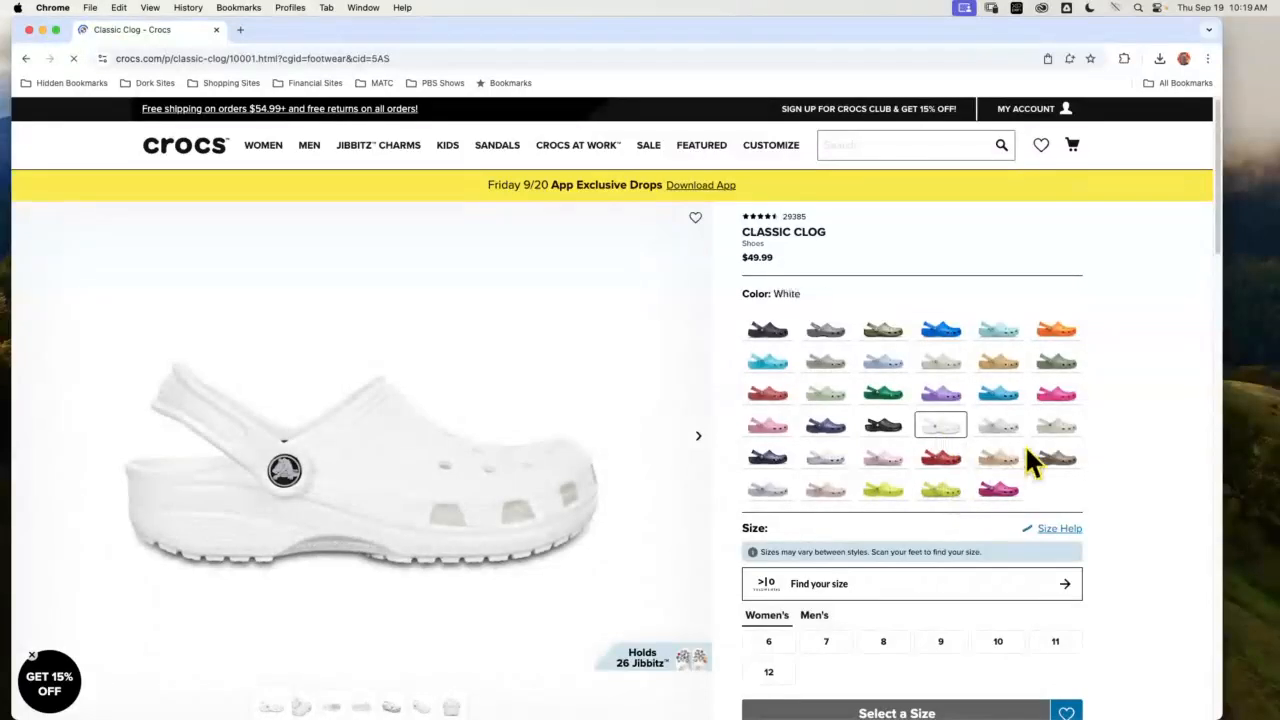
left_click(1003, 393)
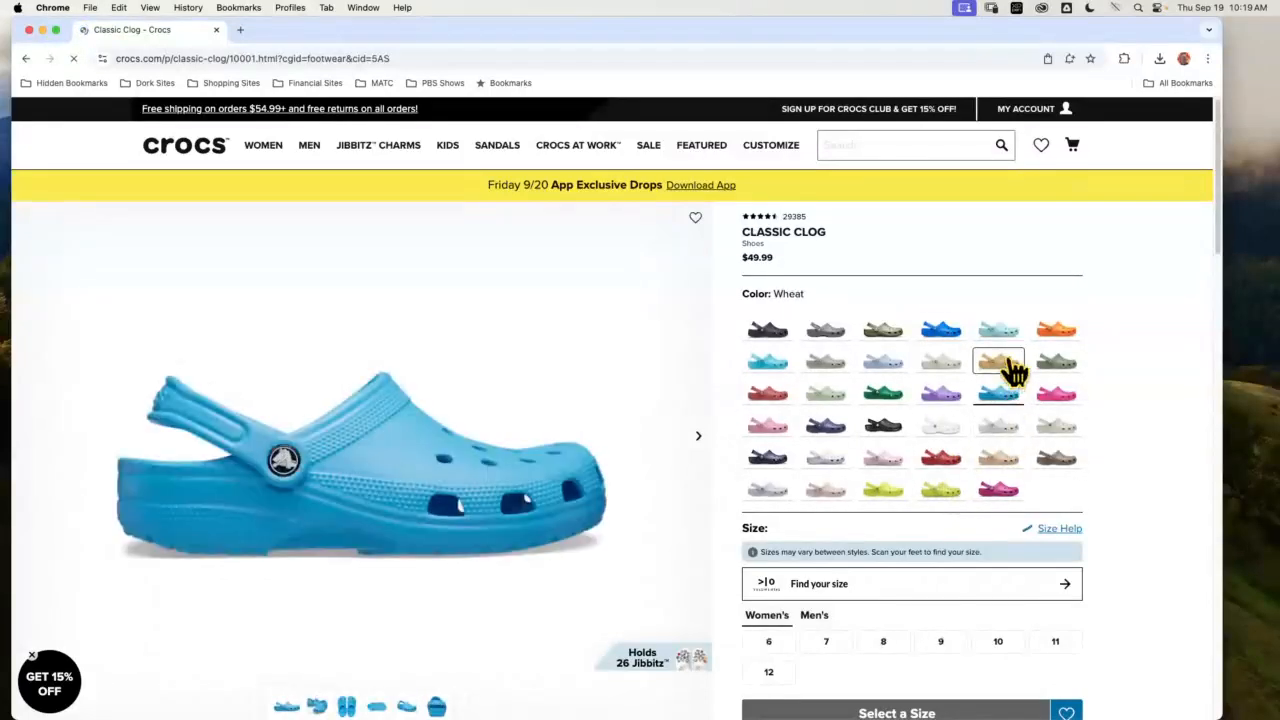
left_click(1012, 367)
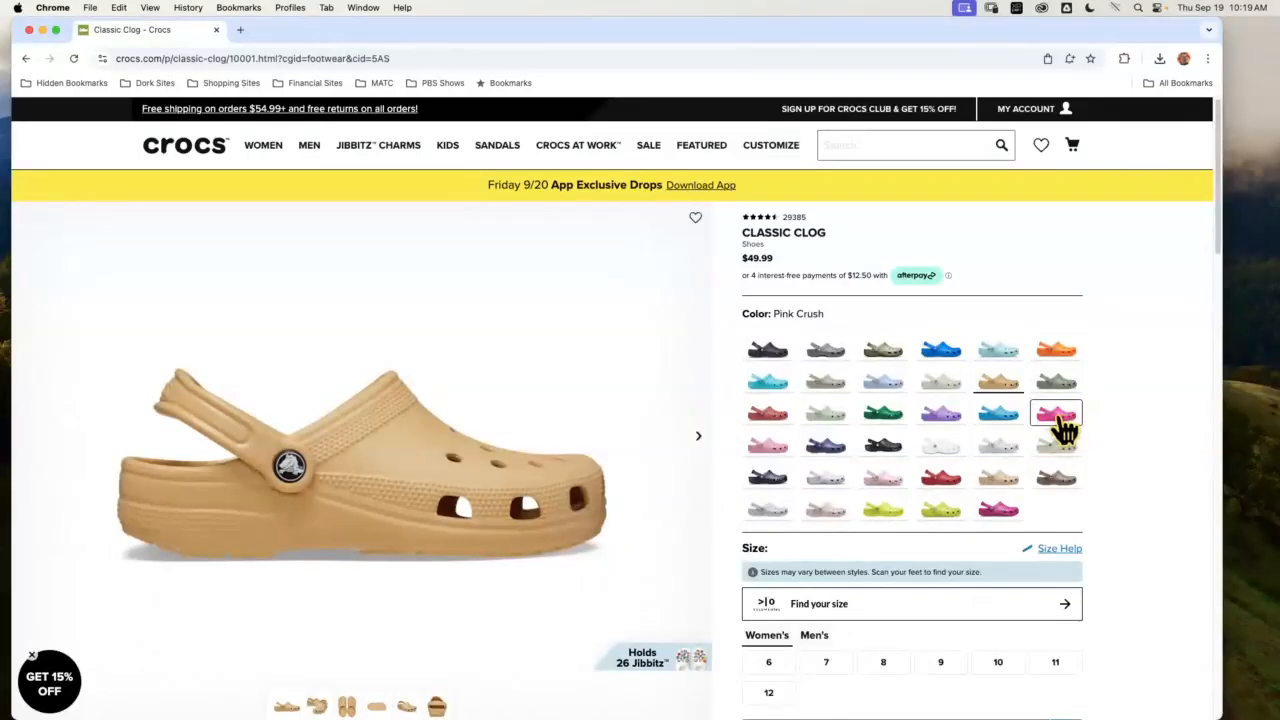
left_click(1067, 443)
left_click(1050, 418)
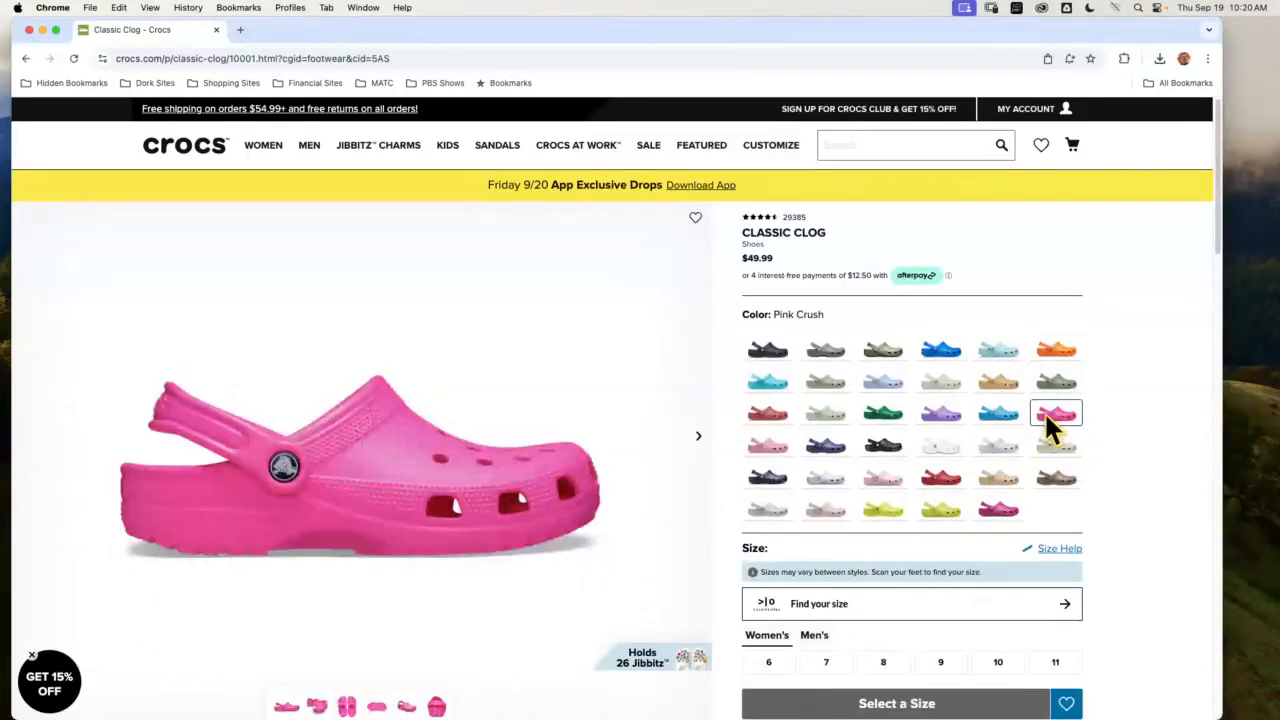
- Compare the light pink, Pink Crush, blue, purple and Green Ivy versions of the Classic Clog
left_click(770, 445)
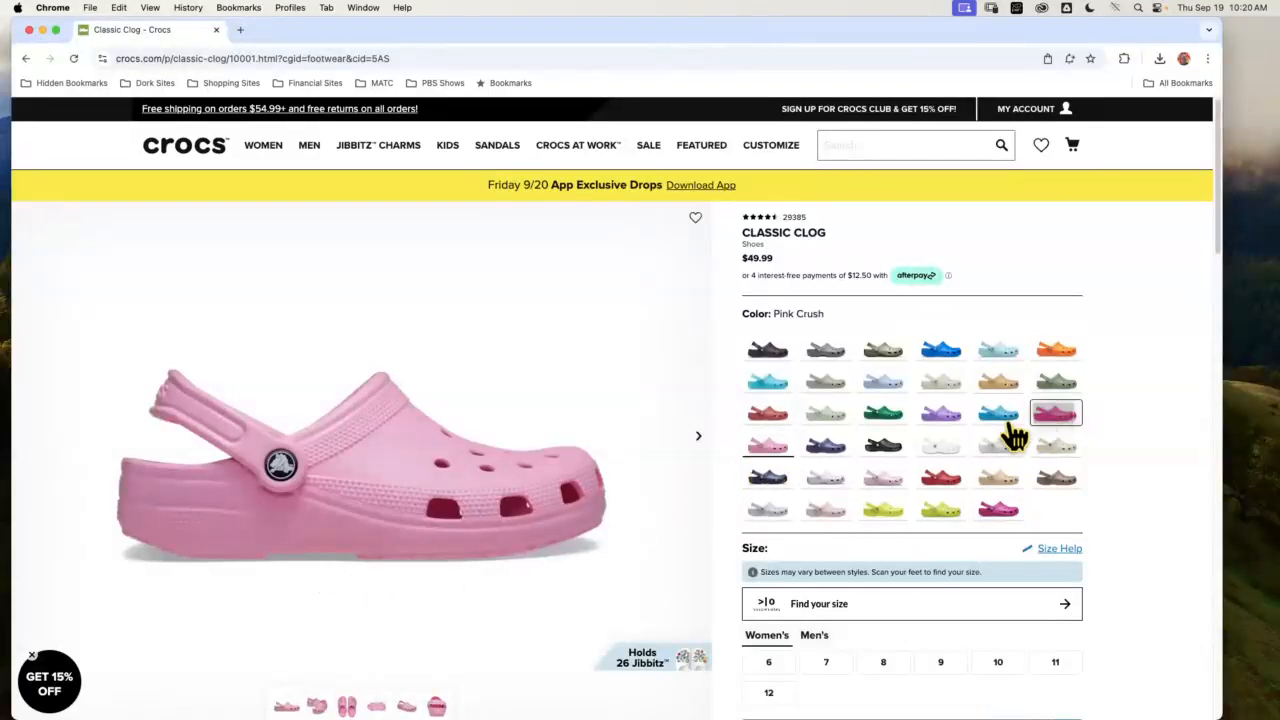
left_click(1056, 413)
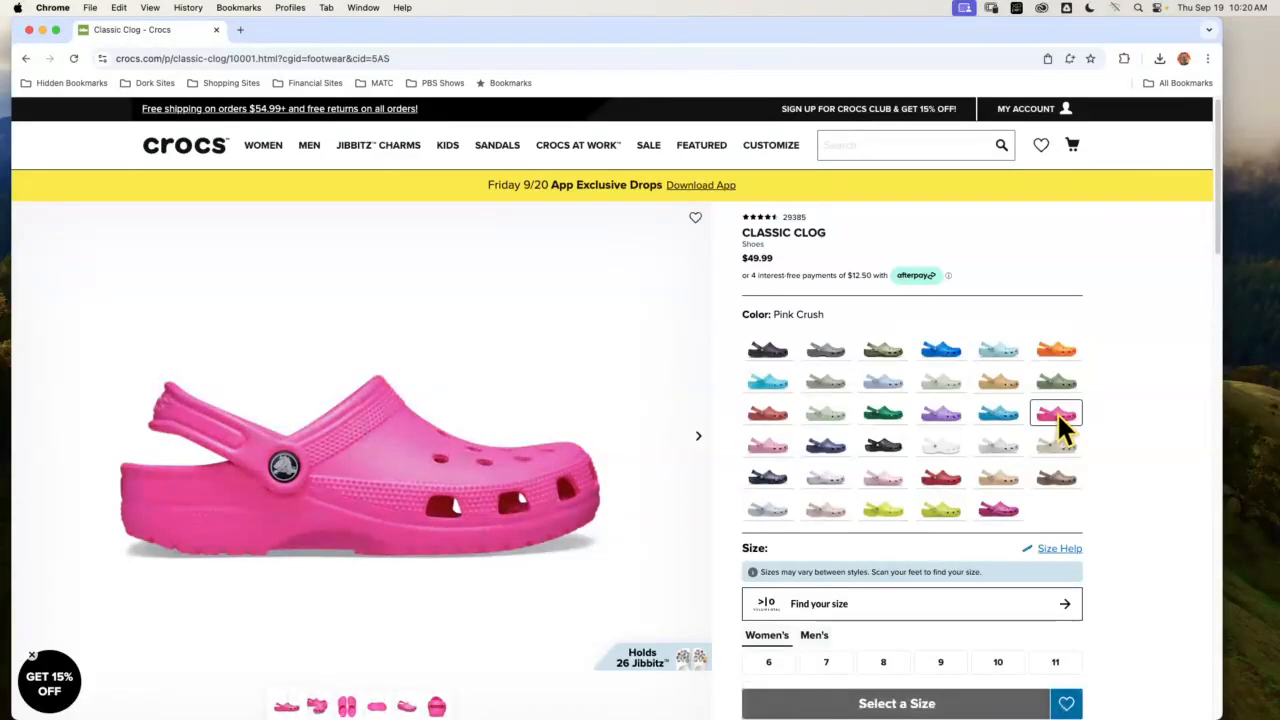
left_click(1005, 418)
left_click(940, 418)
left_click(884, 420)
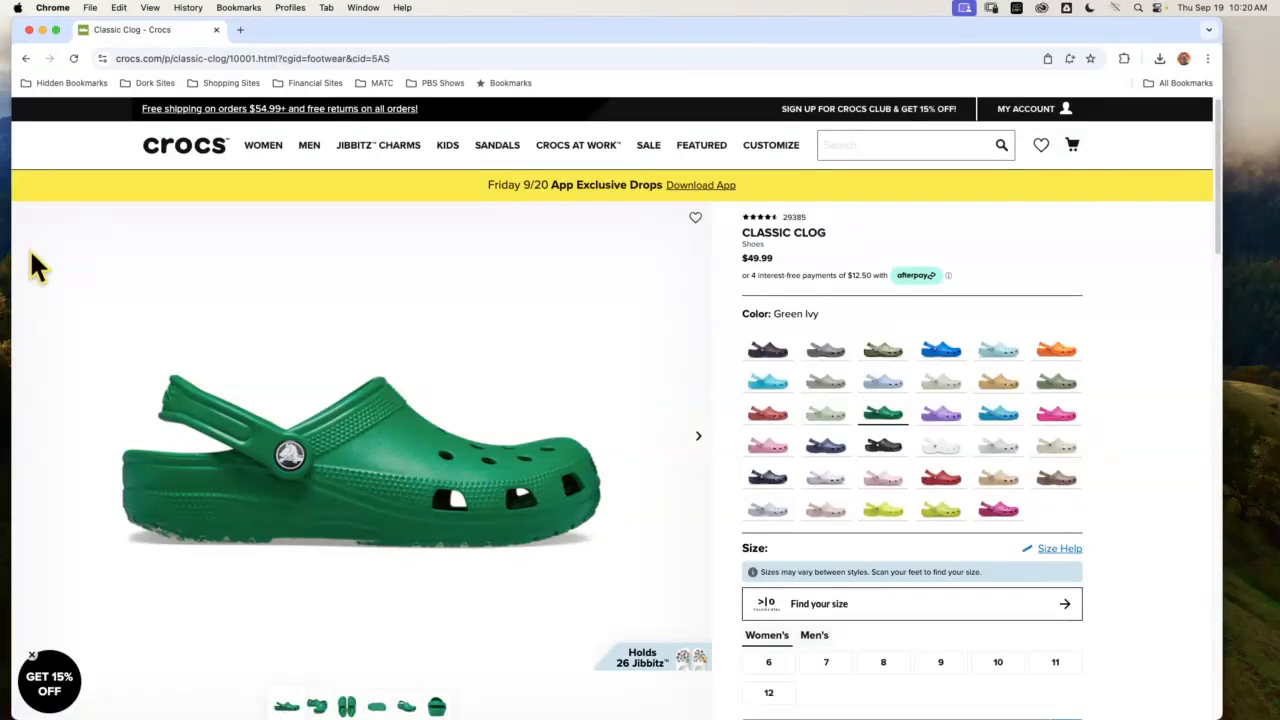
- Close the Crocs browser window and the RealWorld05 Starter.jpg image in Preview
left_click(42, 30)
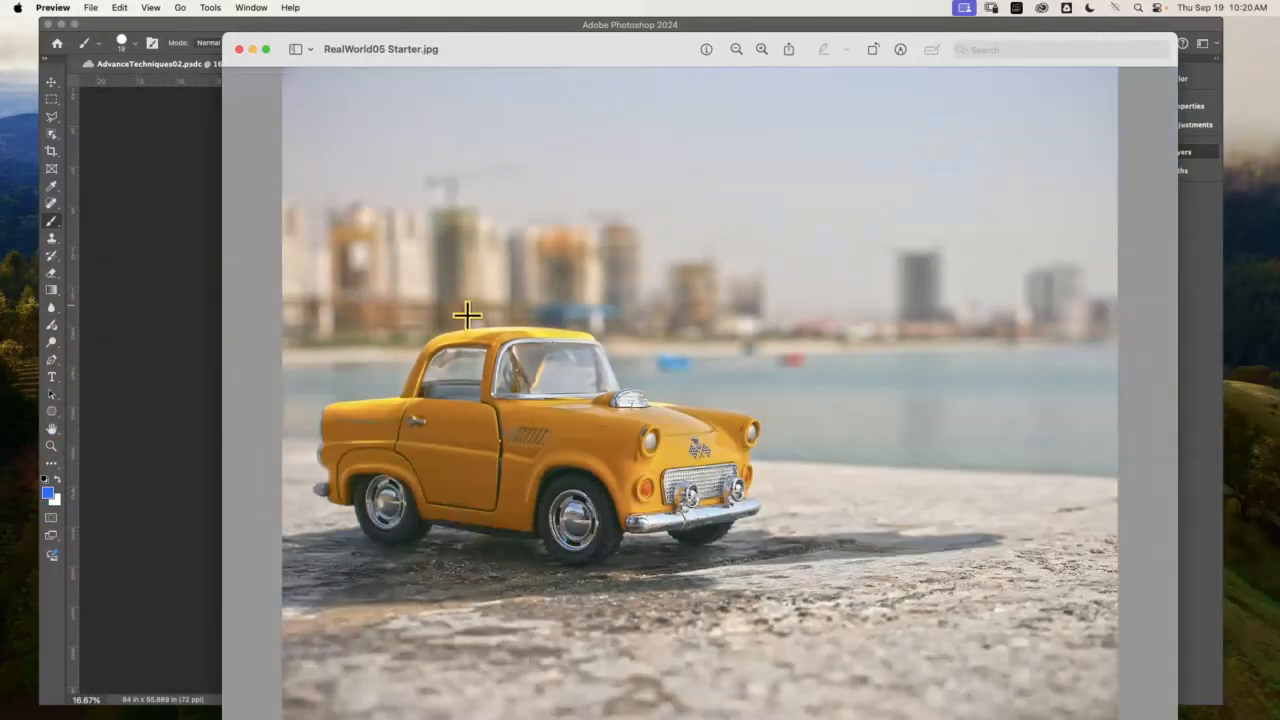
left_click(239, 49)
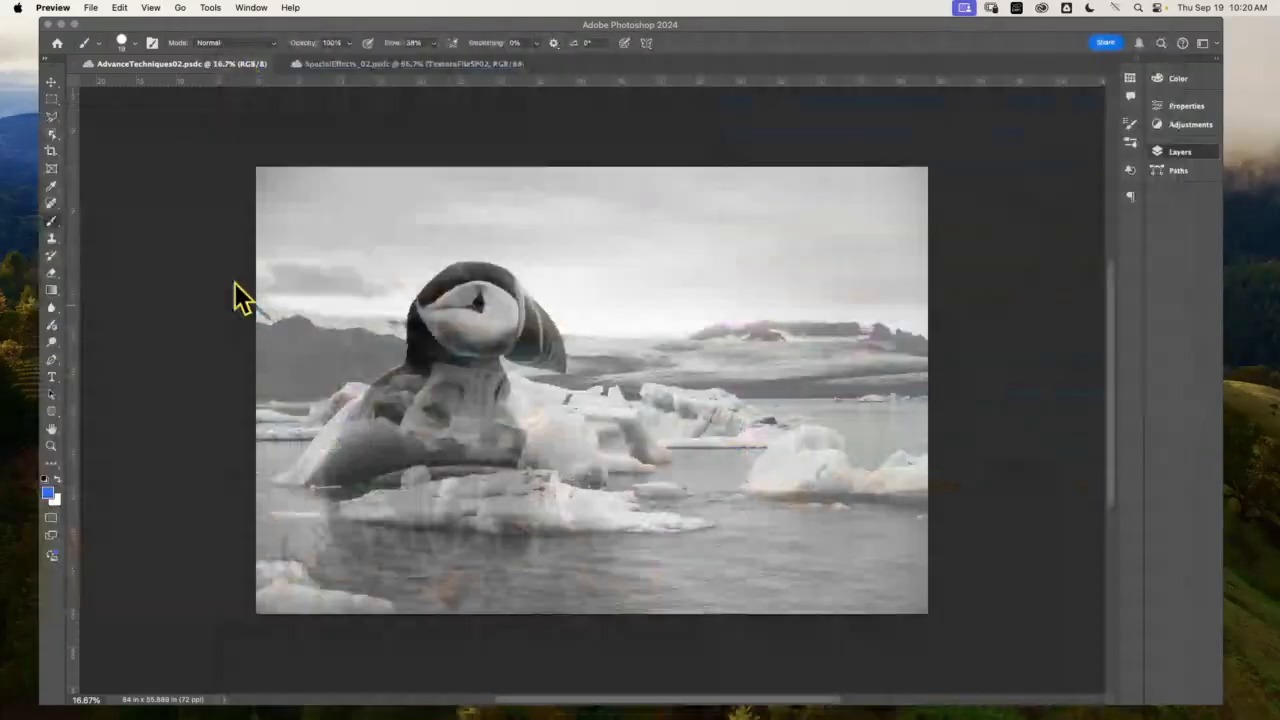
- Open a new Chrome window and search Google for "double exposure"
left_click(236, 284)
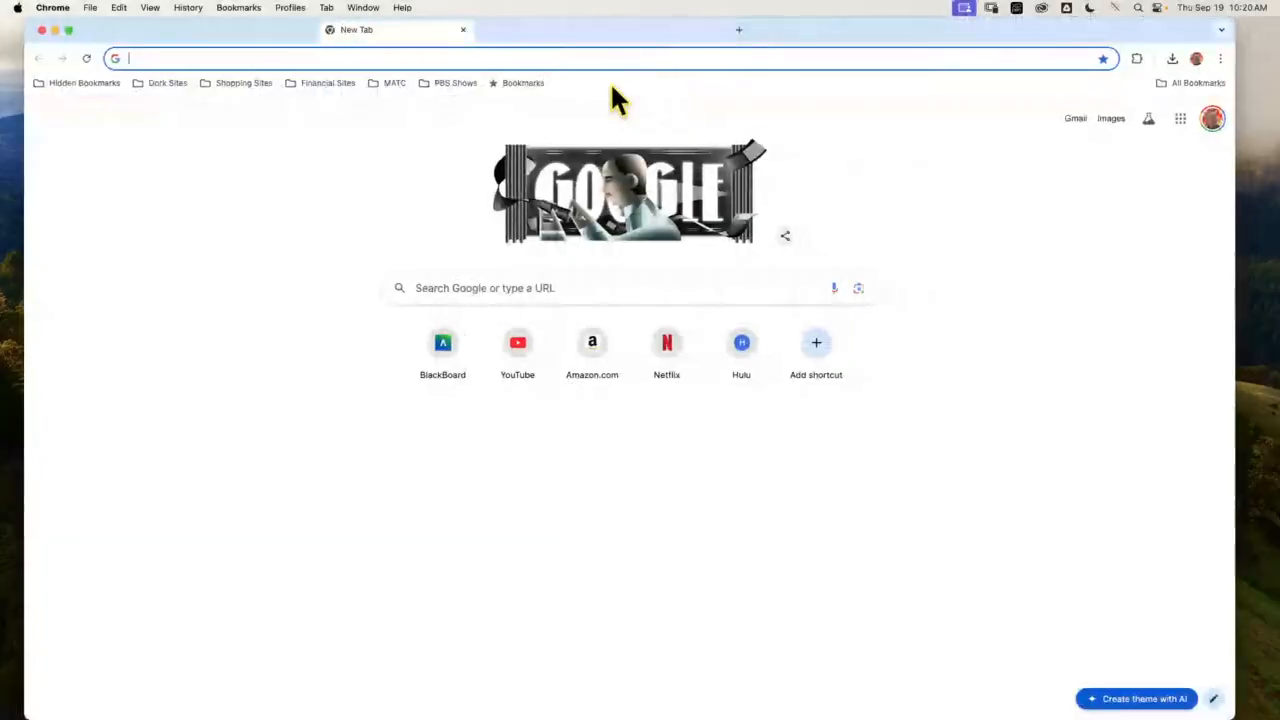
type("d")
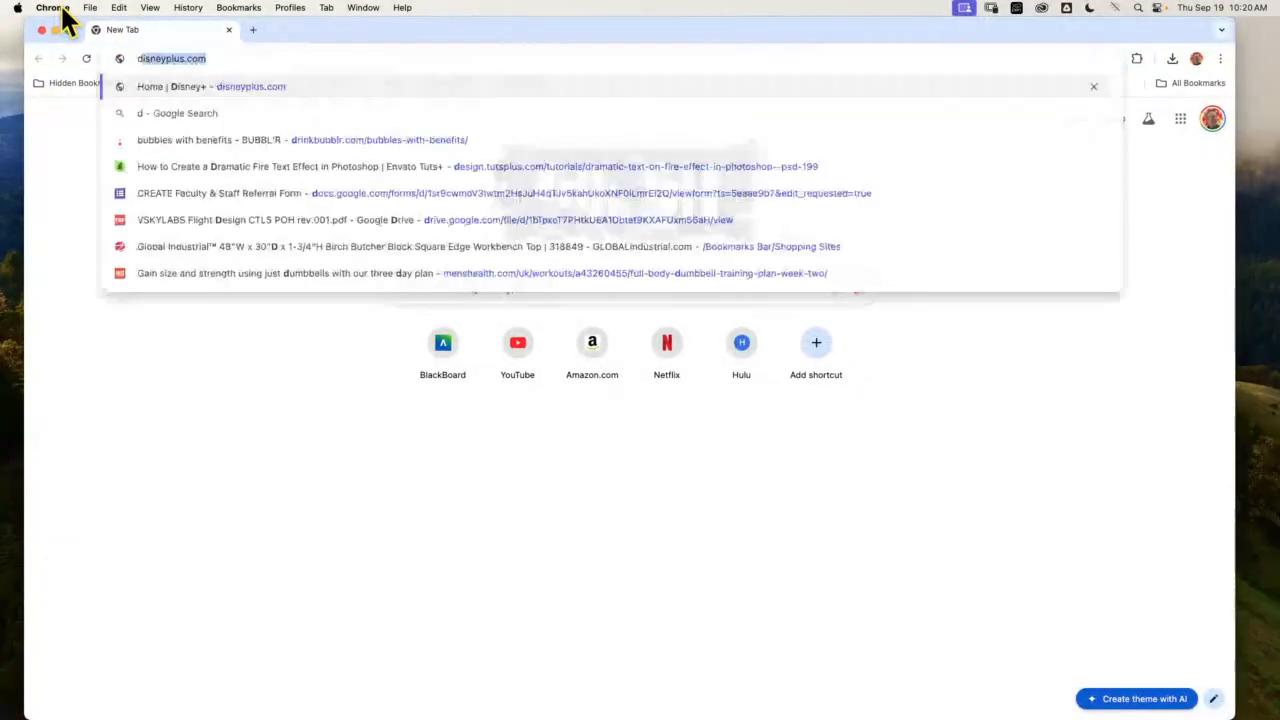
type("ouble ex")
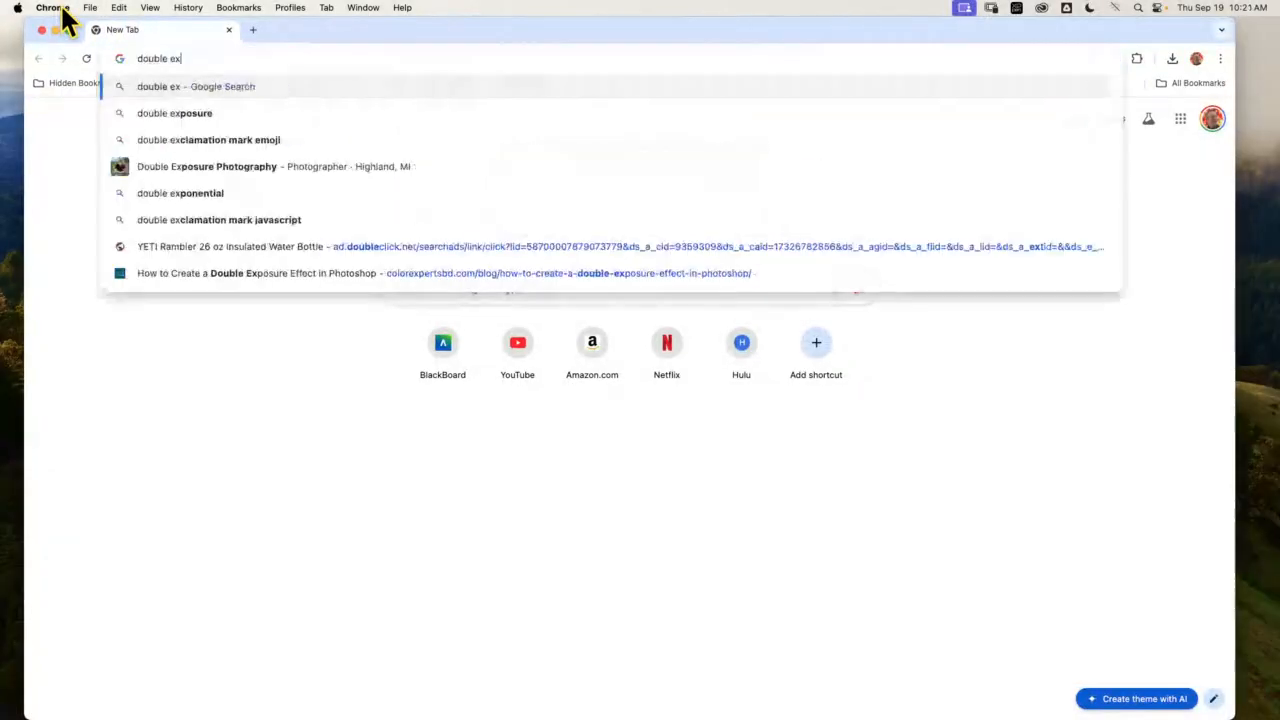
type("po")
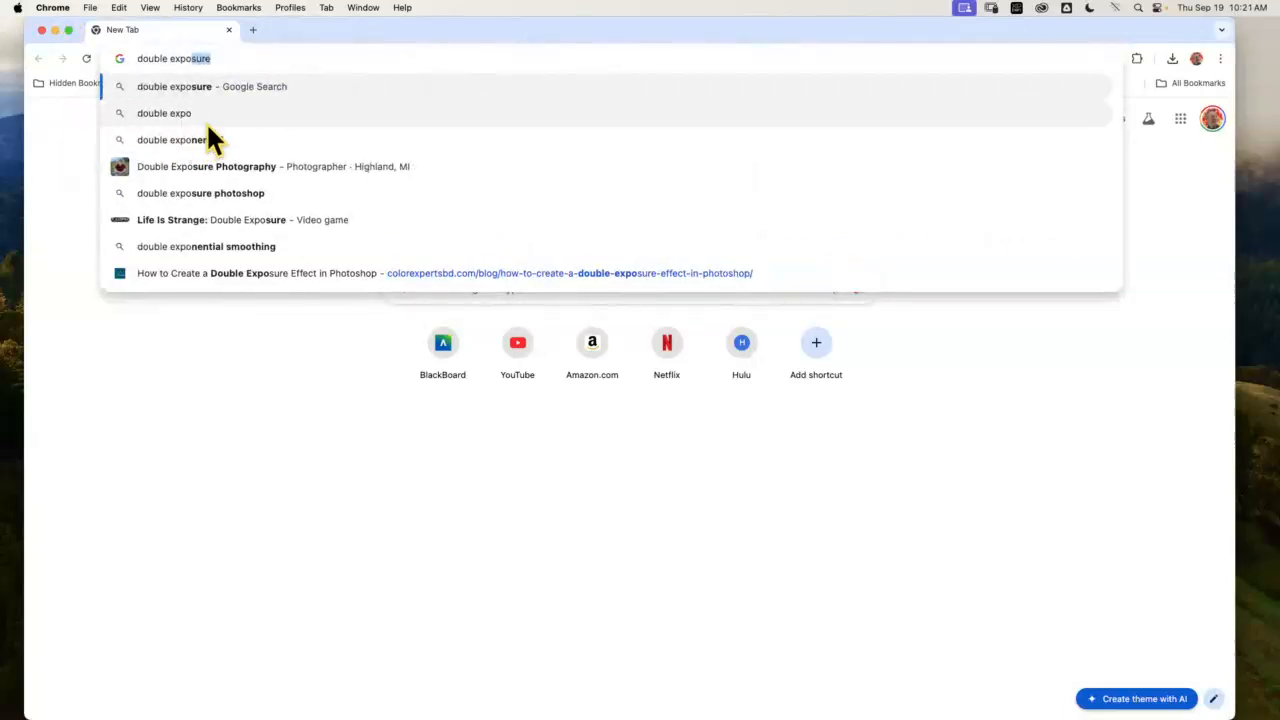
left_click(209, 85)
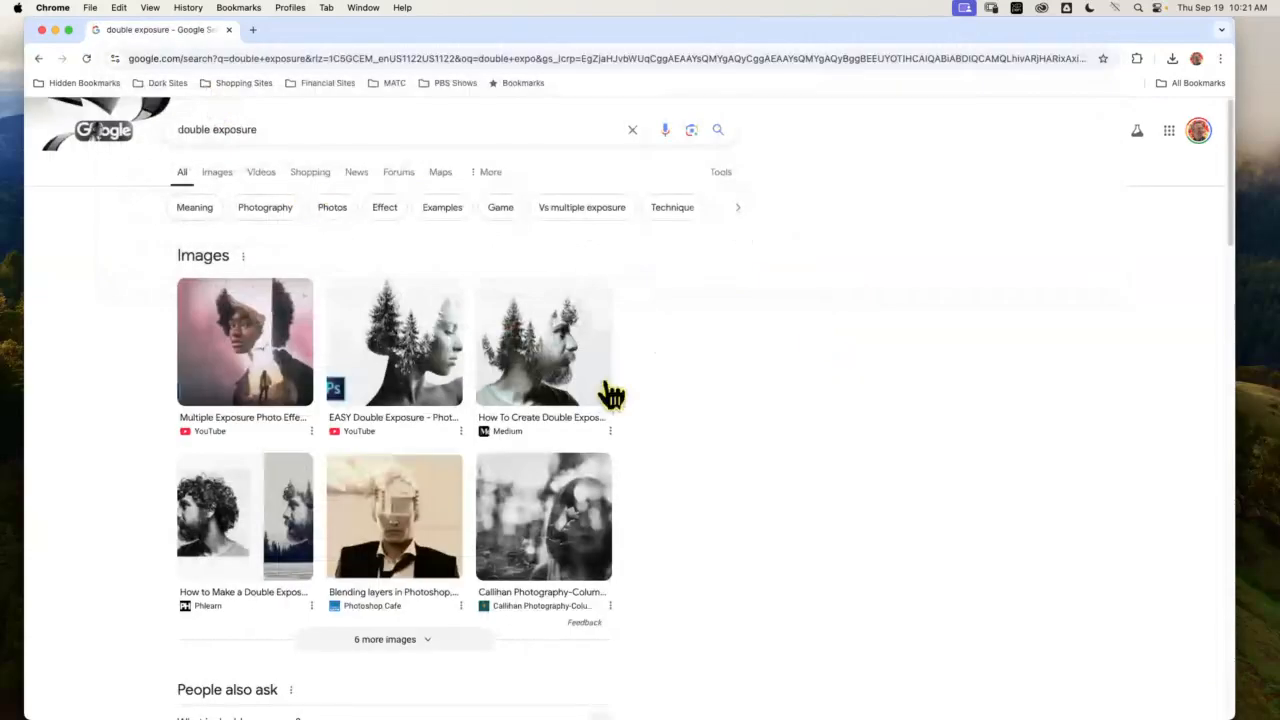
- Examine the double exposure image results, such as the tree-haired woman and the man in a suit, and return to Photoshop
left_click(421, 368)
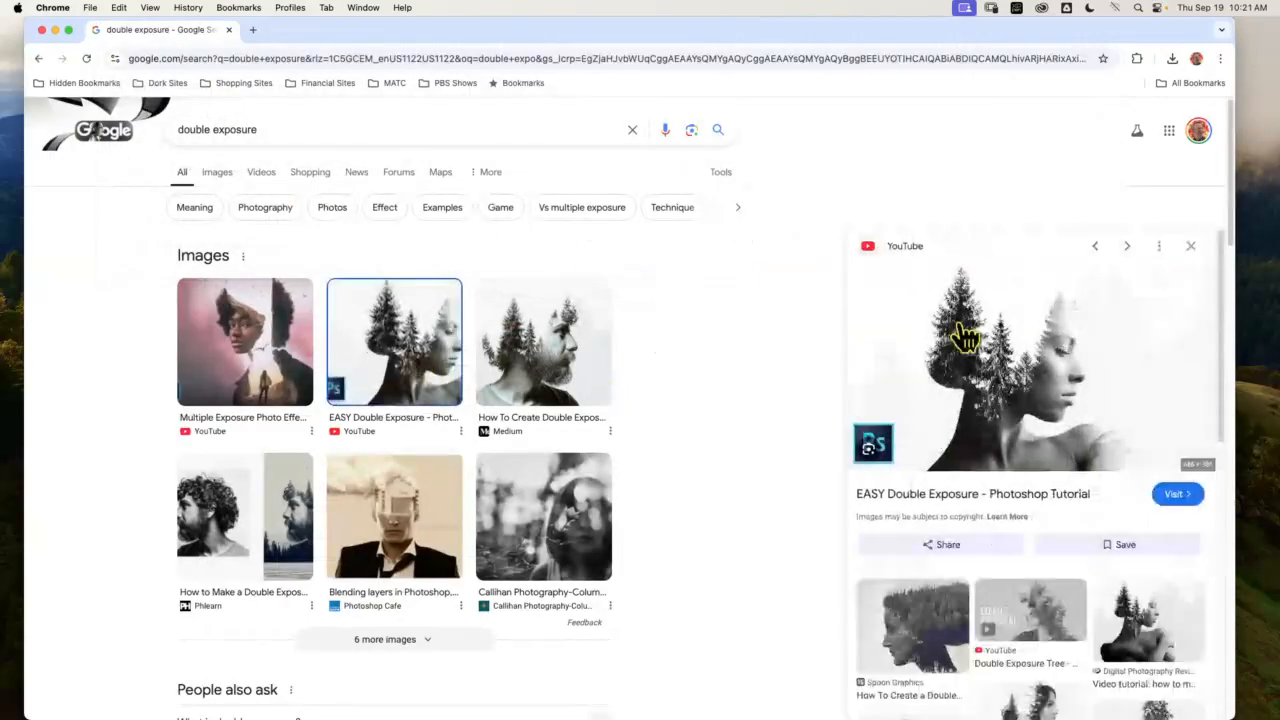
left_click_drag(523, 371, 398, 535)
left_click(398, 535)
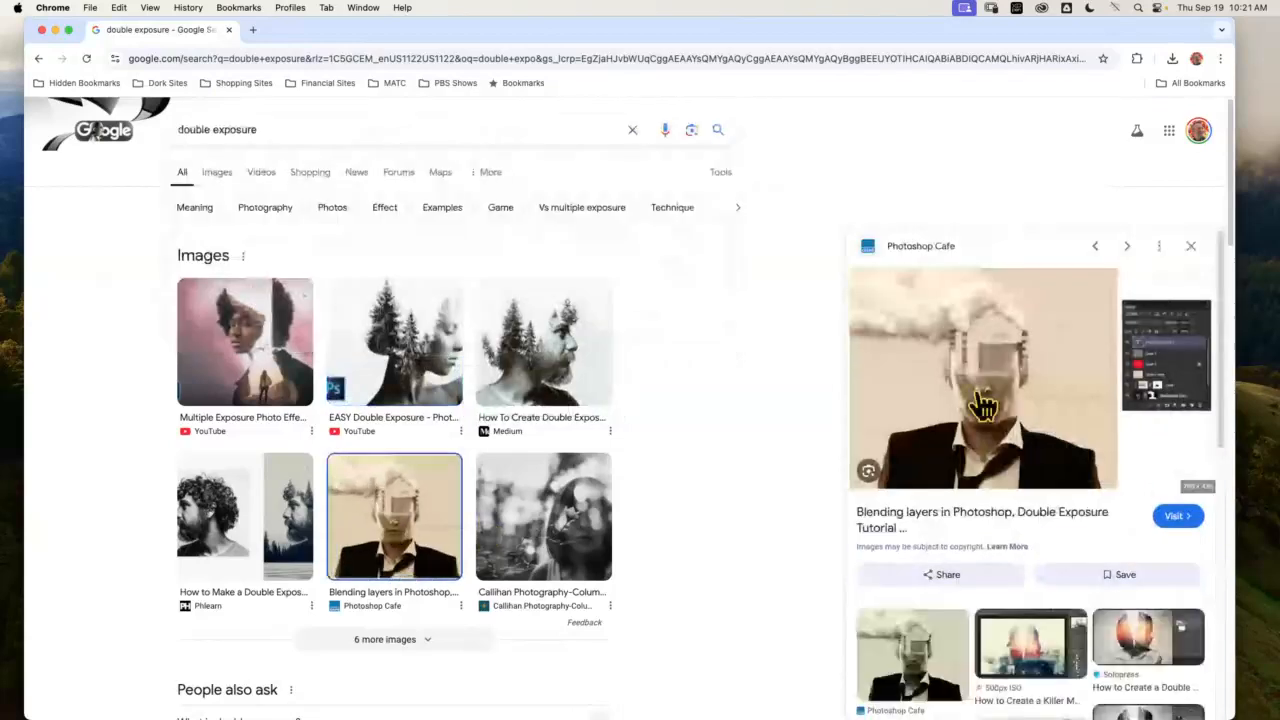
left_click(583, 371)
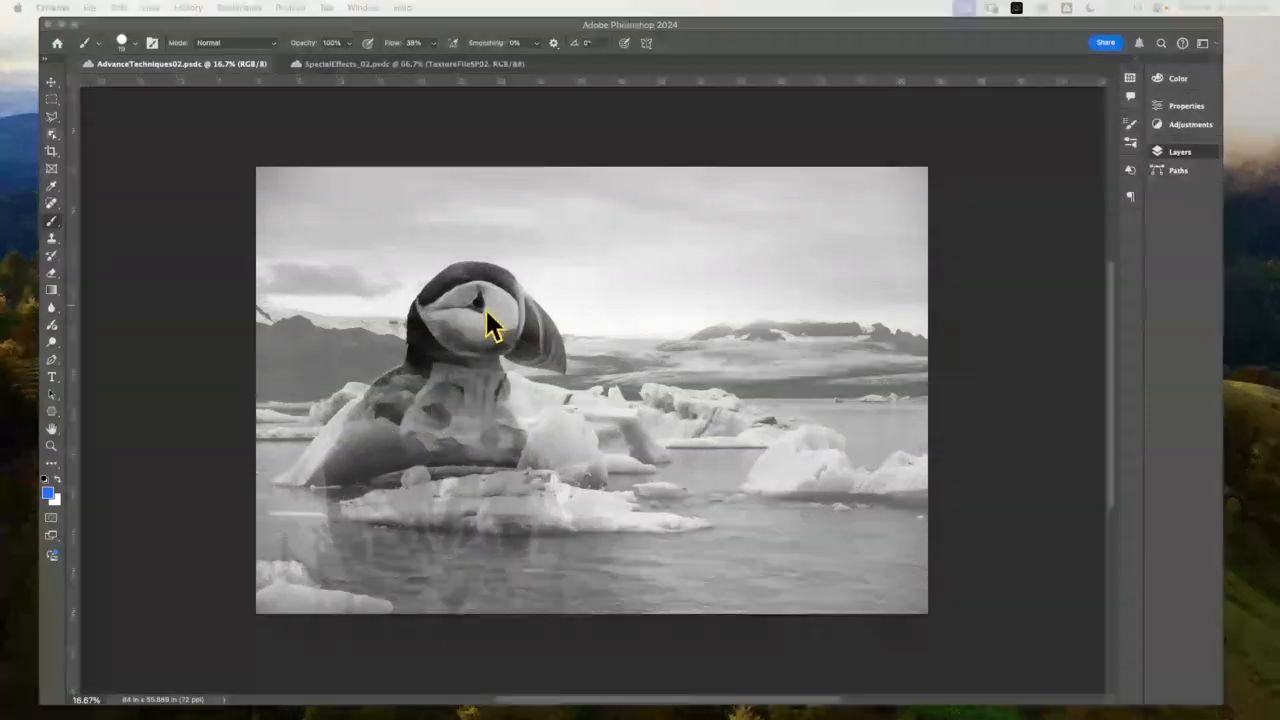
- Show the puffin document's layers and save it to the GRDS 107 Files cloud folder as AdvanceTechniques02A
left_click(1182, 155)
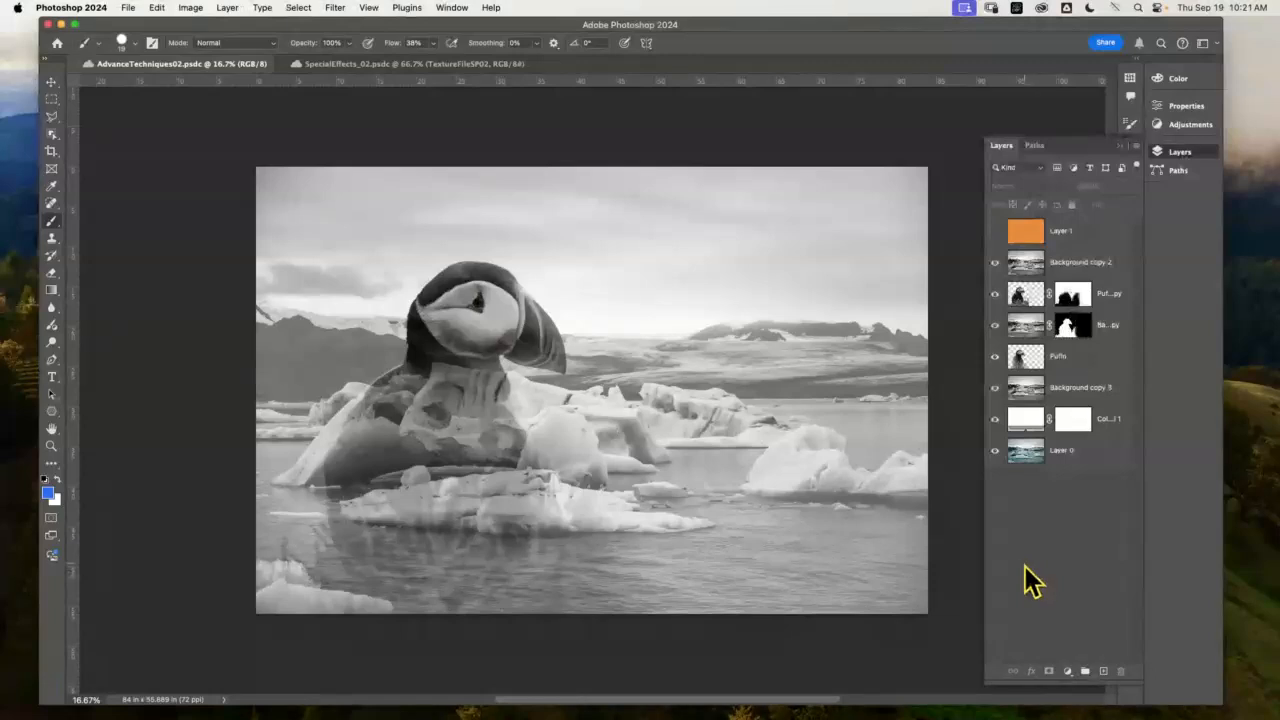
left_click(128, 8)
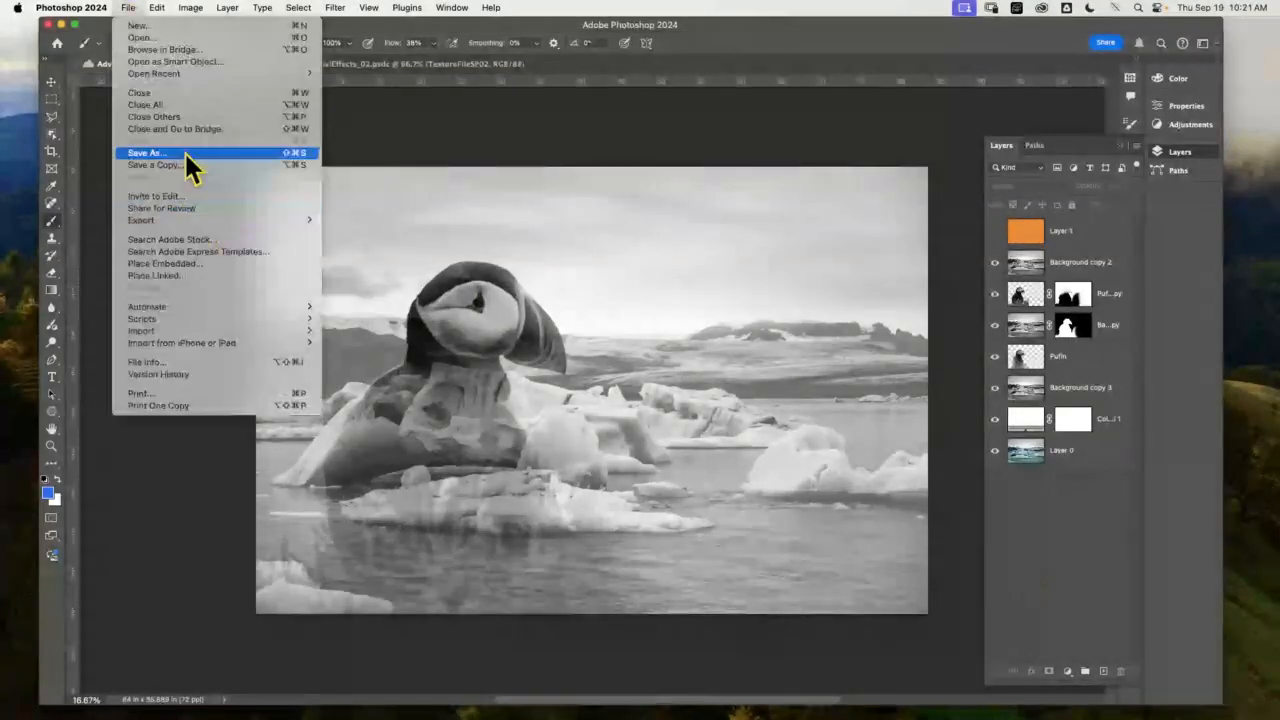
left_click(187, 153)
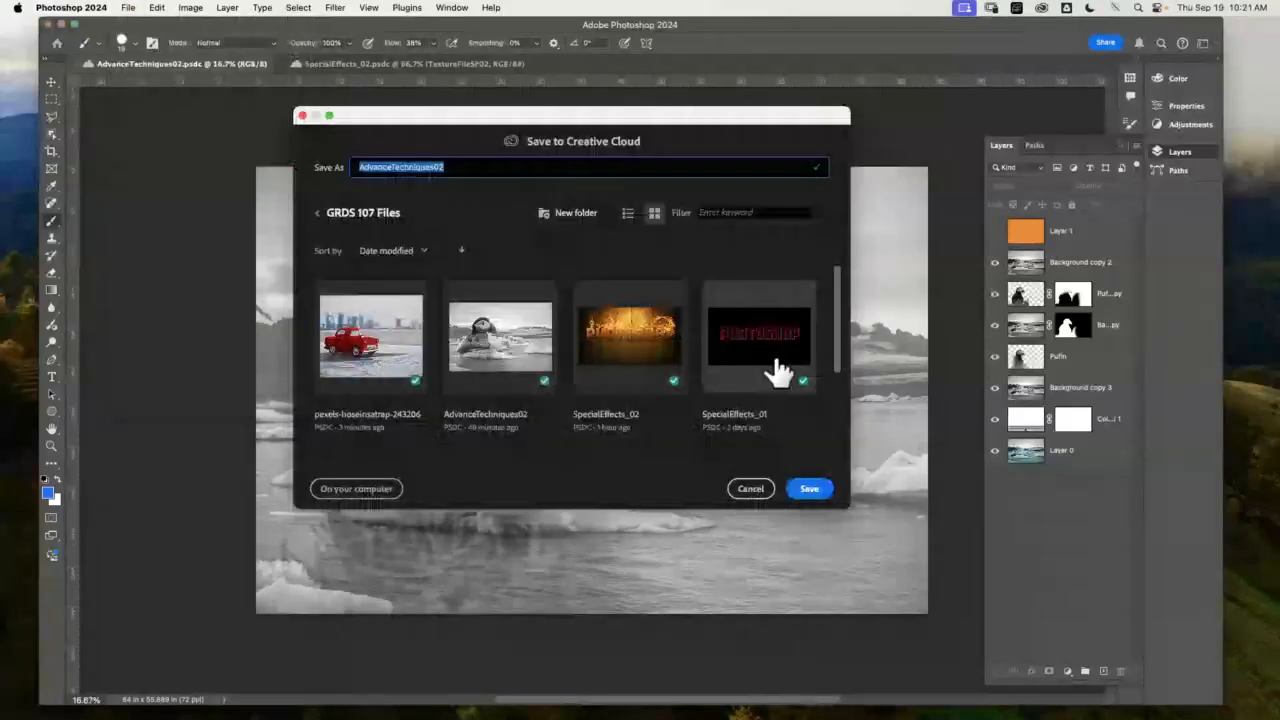
left_click(452, 167)
type("A")
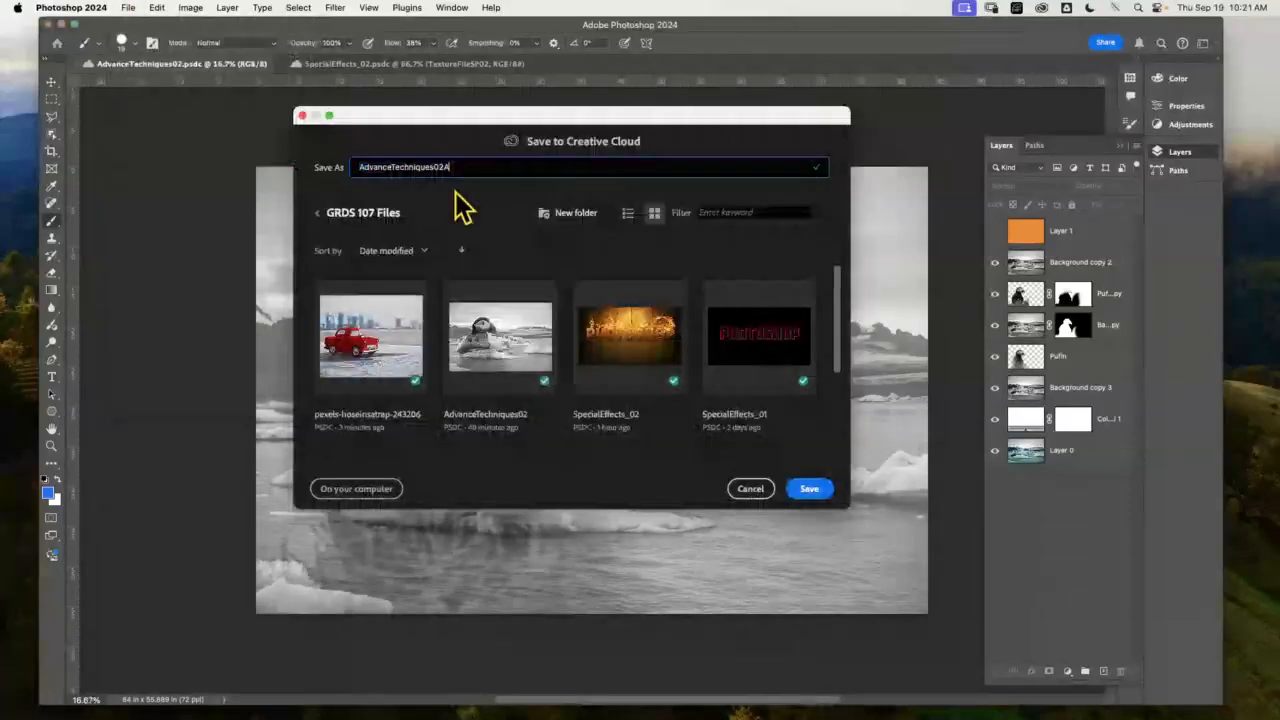
left_click(812, 491)
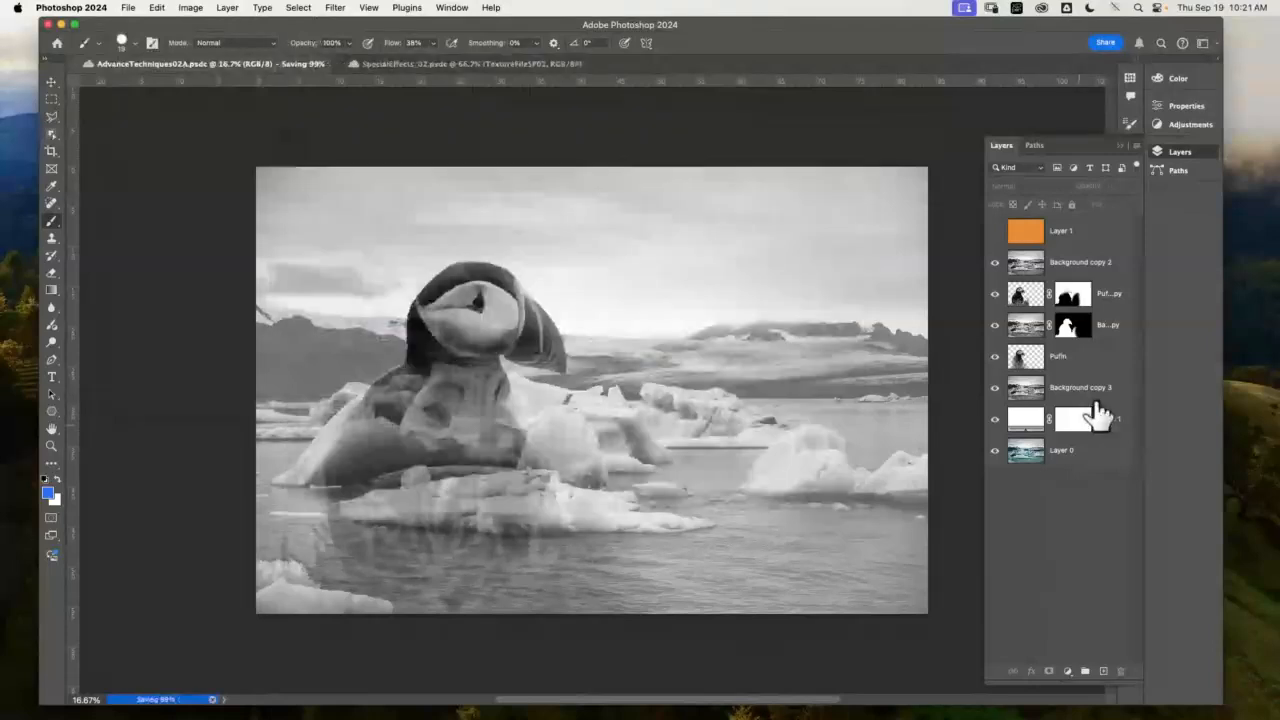
- Hide the puffin and background copy layers, leaving only Layer 0 and the white fill layer visible
left_click(998, 420)
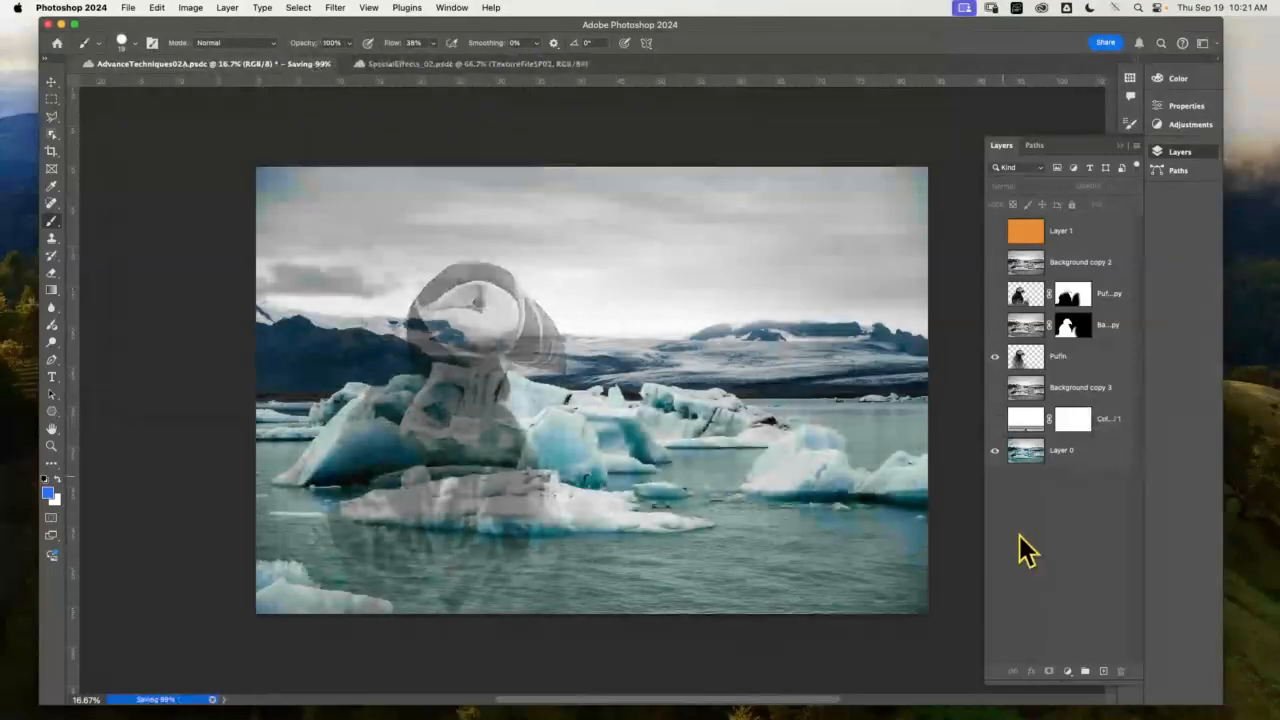
left_click(994, 356)
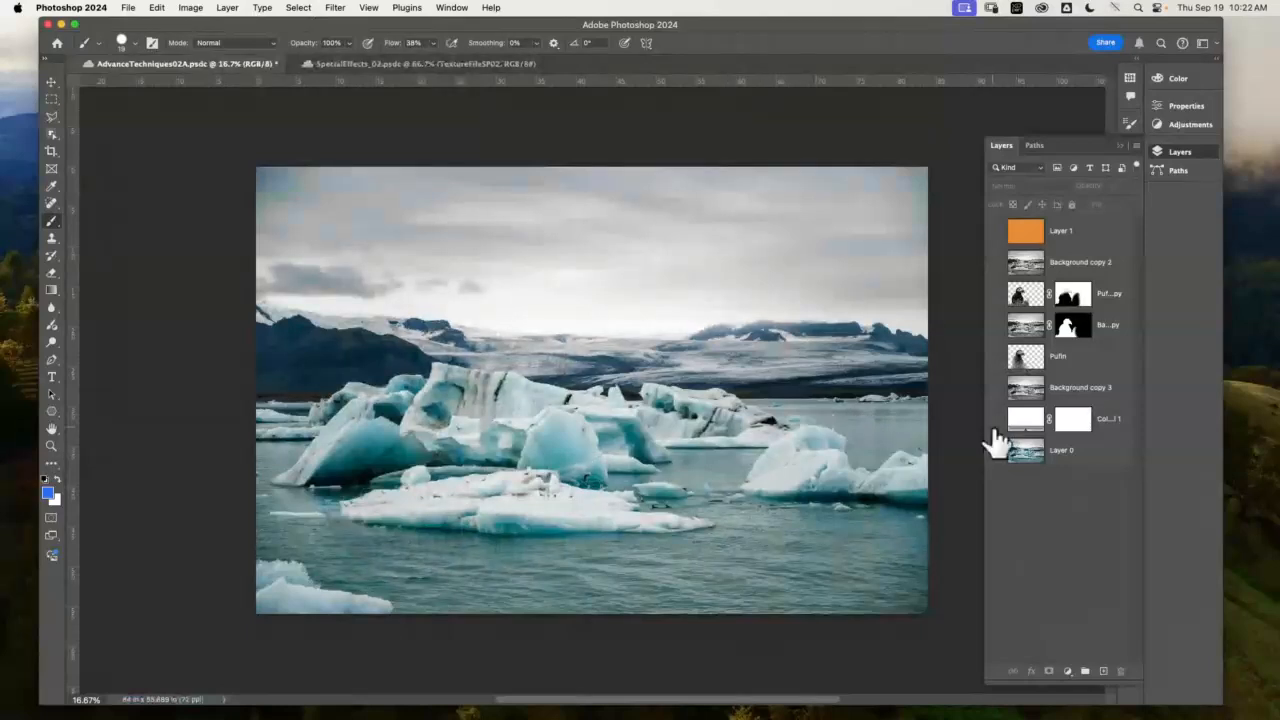
left_click(995, 422)
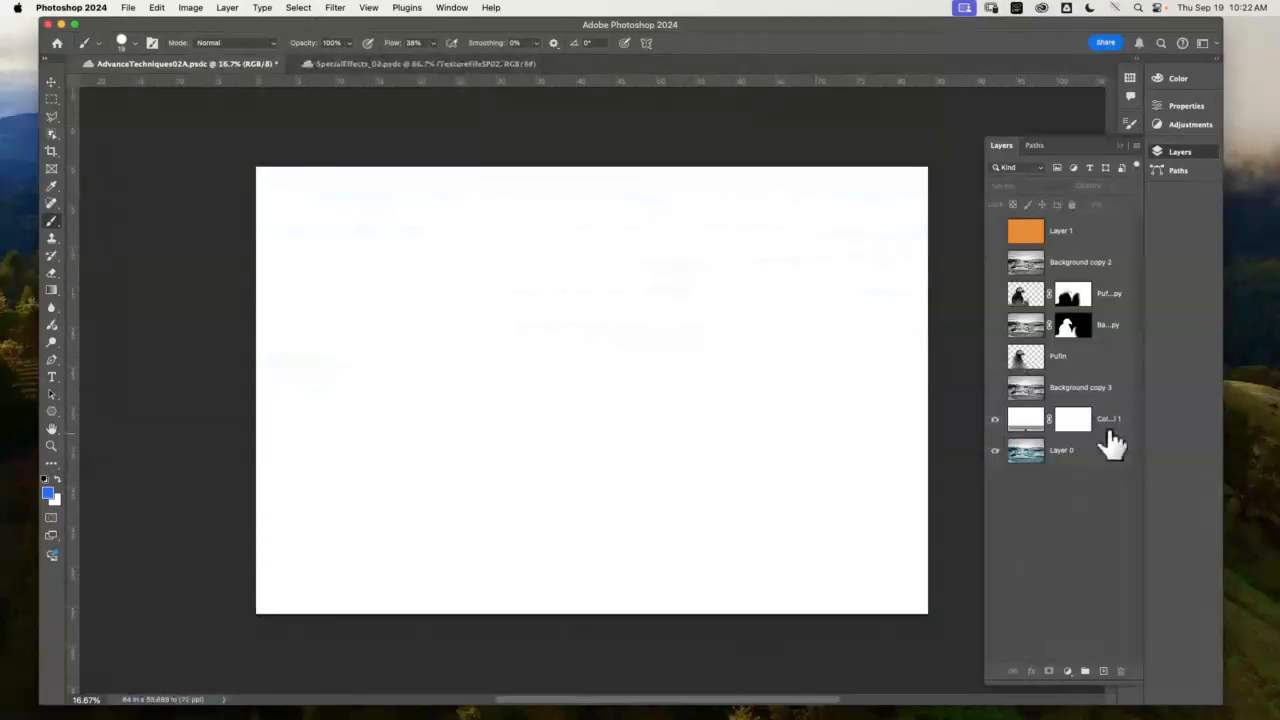
- Show Background copy 3 and compare it with the white fill layer hidden and shown
left_click(994, 388)
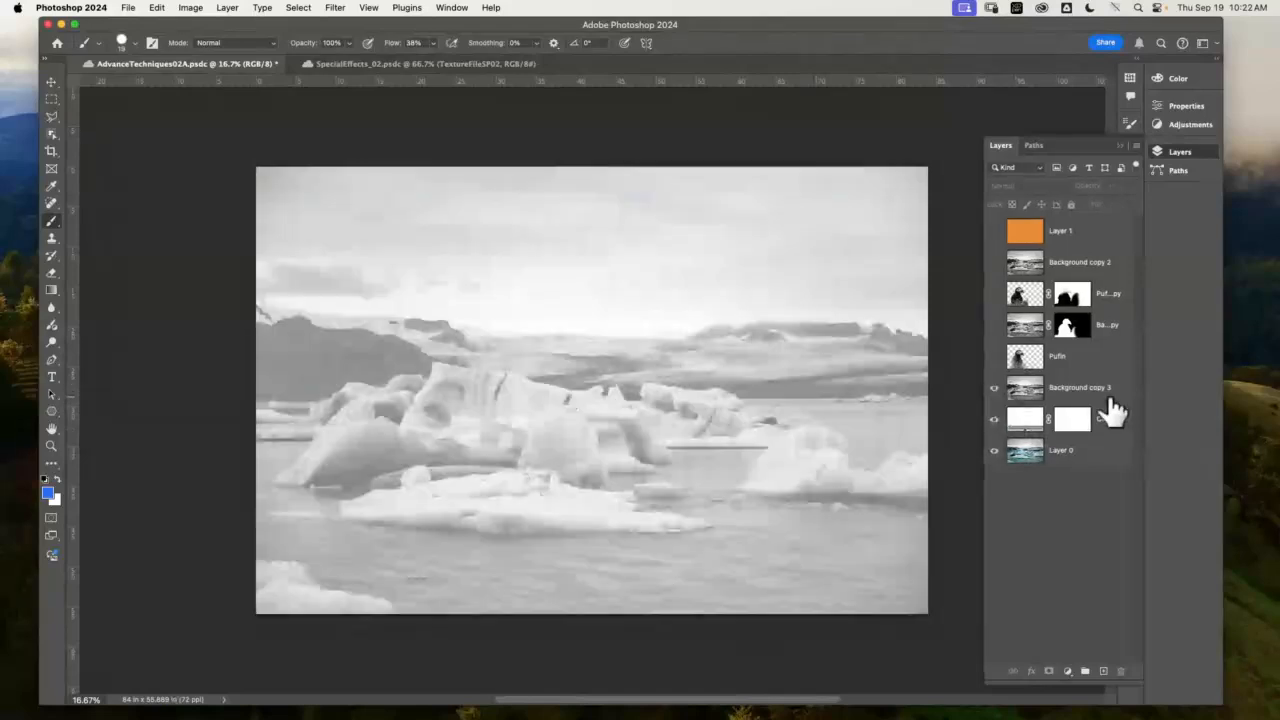
left_click(995, 420)
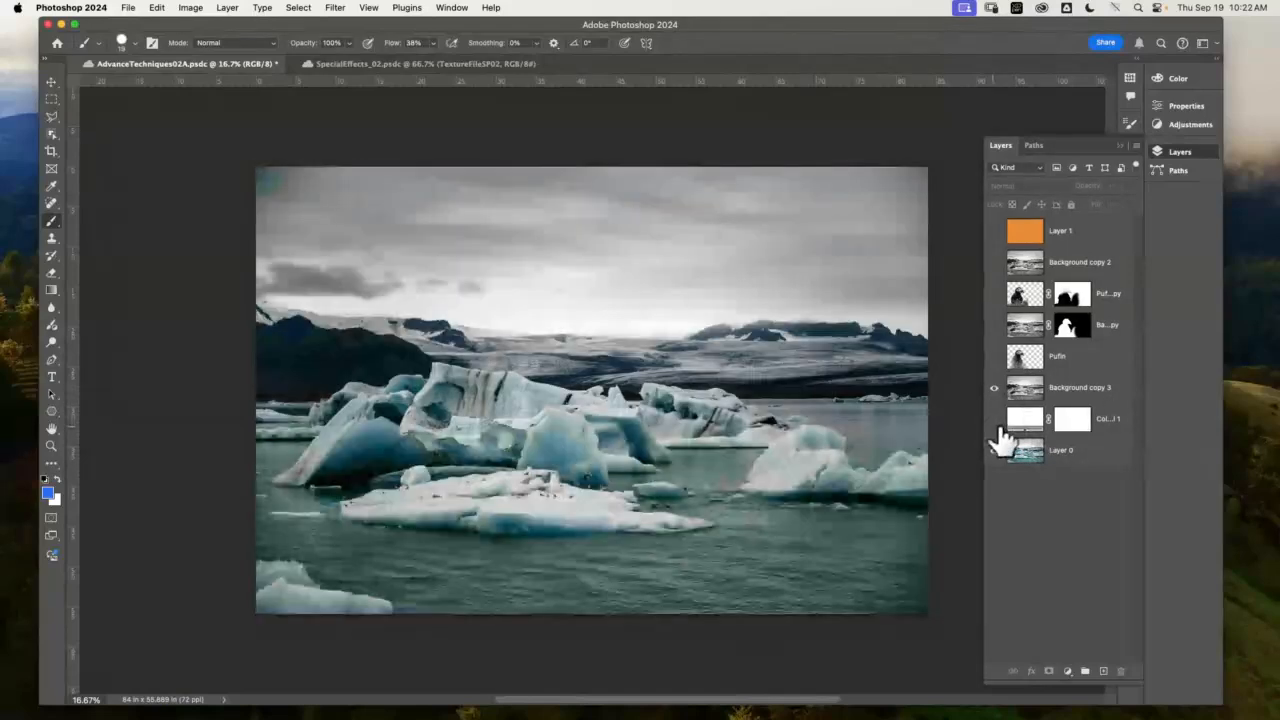
left_click(995, 420)
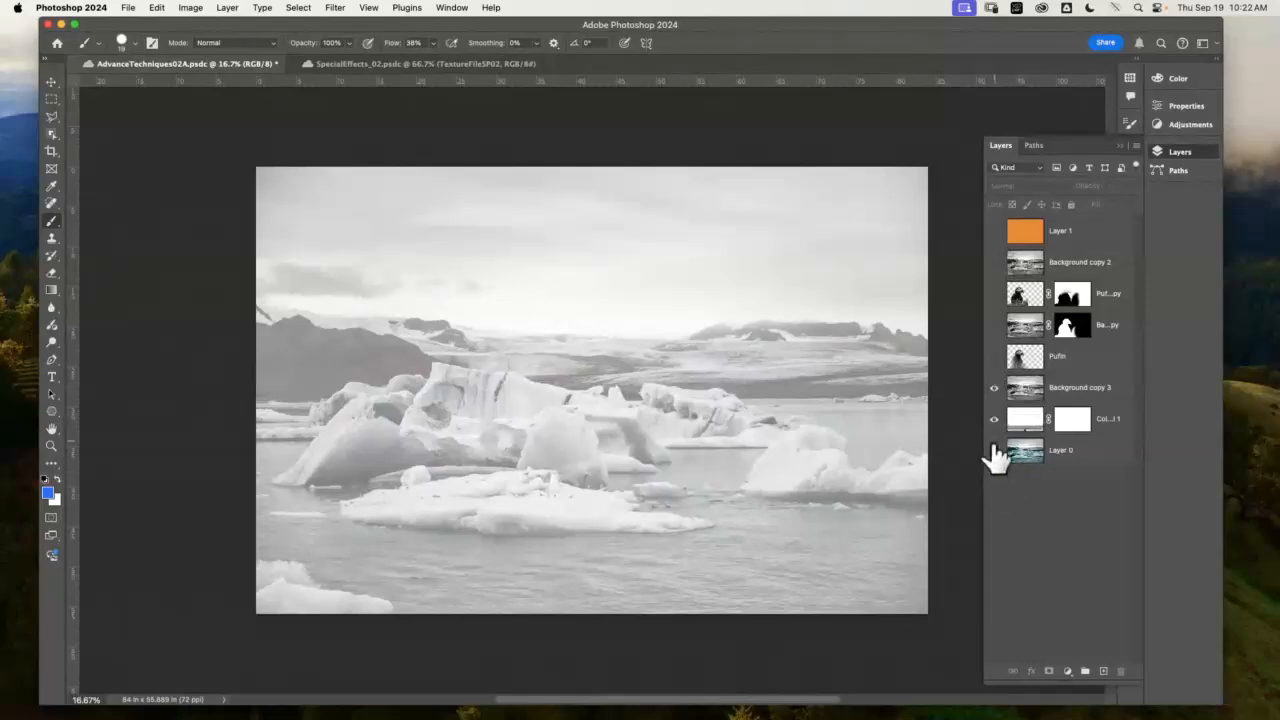
- Hide Layer 0 and show the orange Layer 1 over the iceberg photo
left_click_drag(1018, 462, 888, 459)
left_click(993, 237)
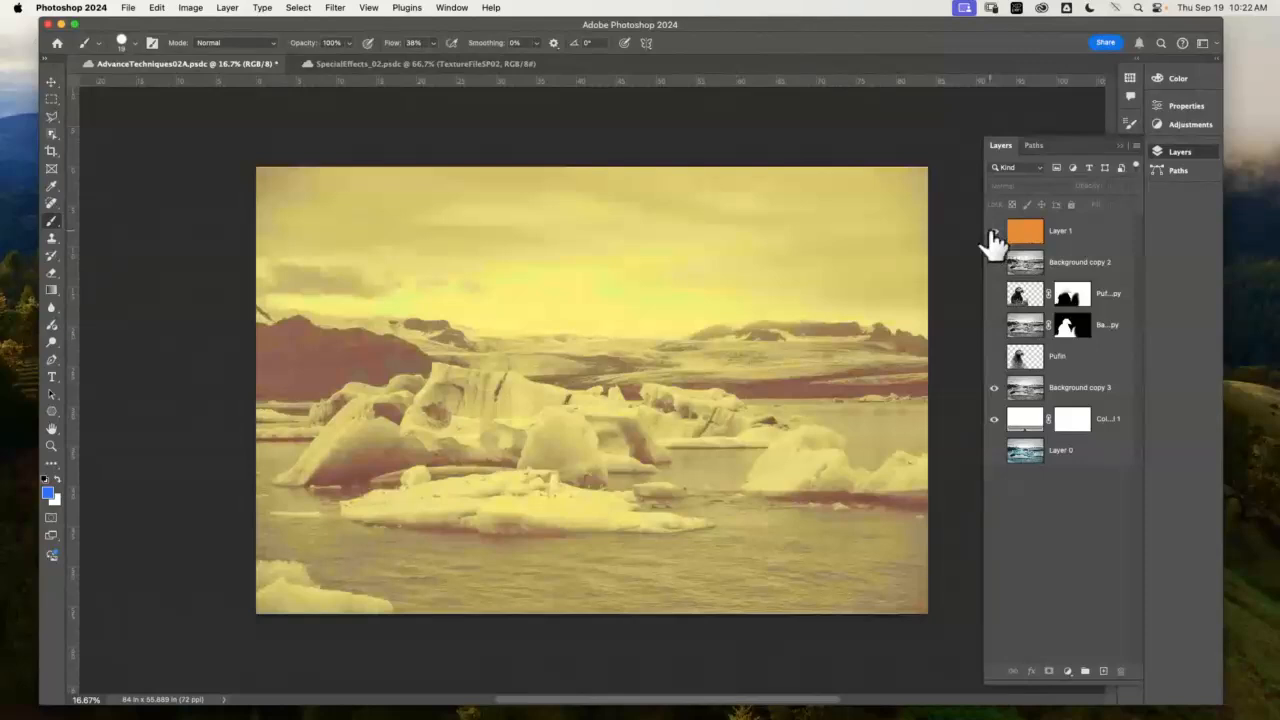
- Hide the orange Layer 1 and leave only the colour iceberg photo on Layer 0 visible and selected
left_click(993, 237)
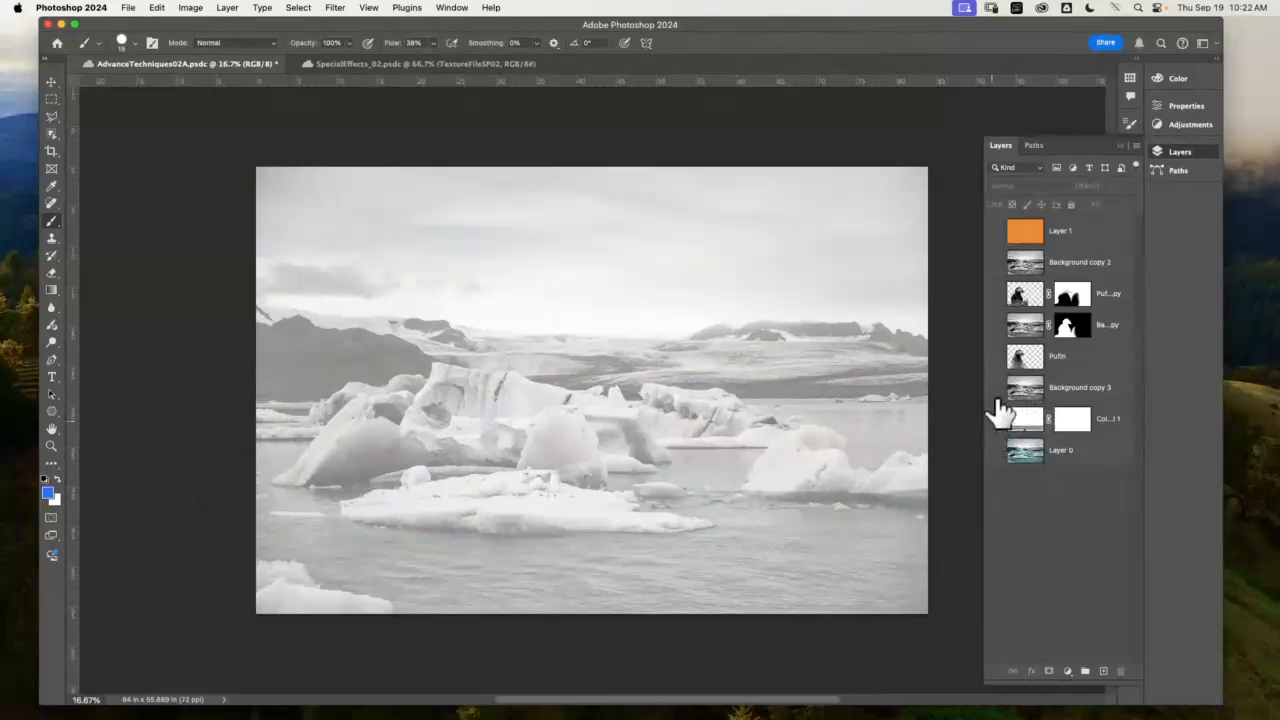
left_click(993, 450, "alt")
left_click(1045, 465)
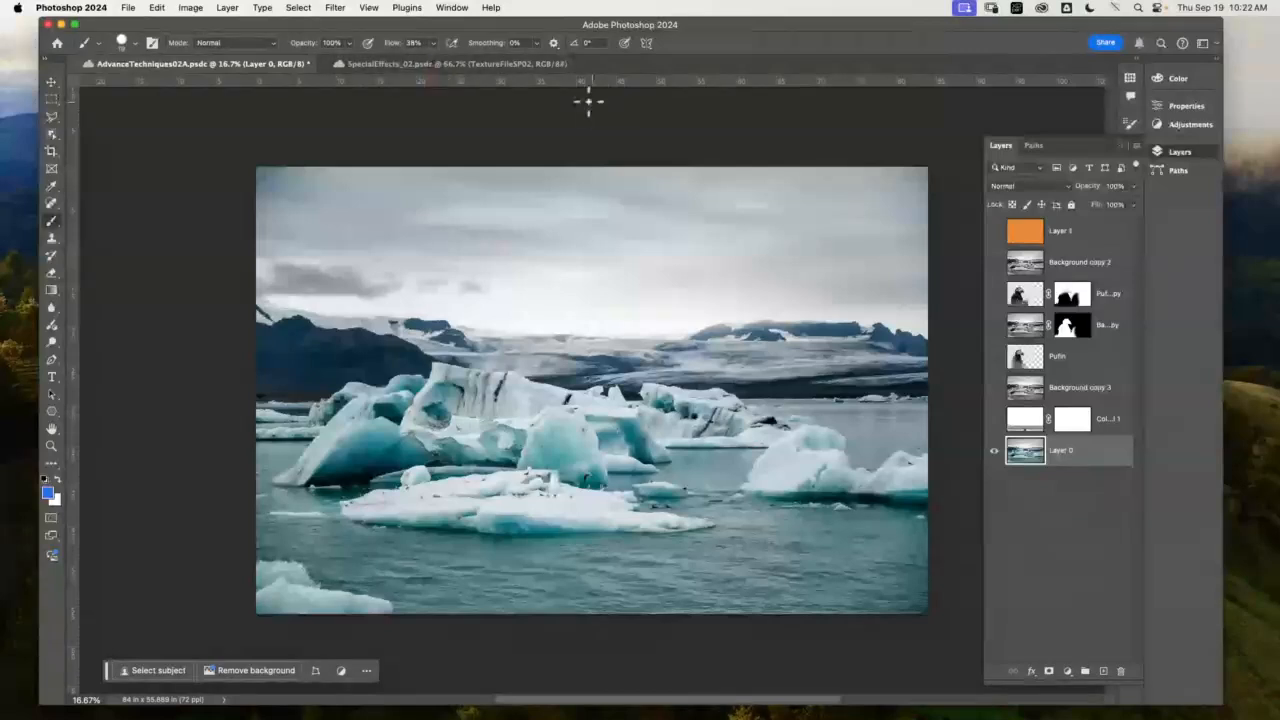
- Create a new 1800 × 1440 pixel, 150 ppi RGB document with a white background and paste the iceberg photo into it
left_click(128, 7)
left_click(137, 25)
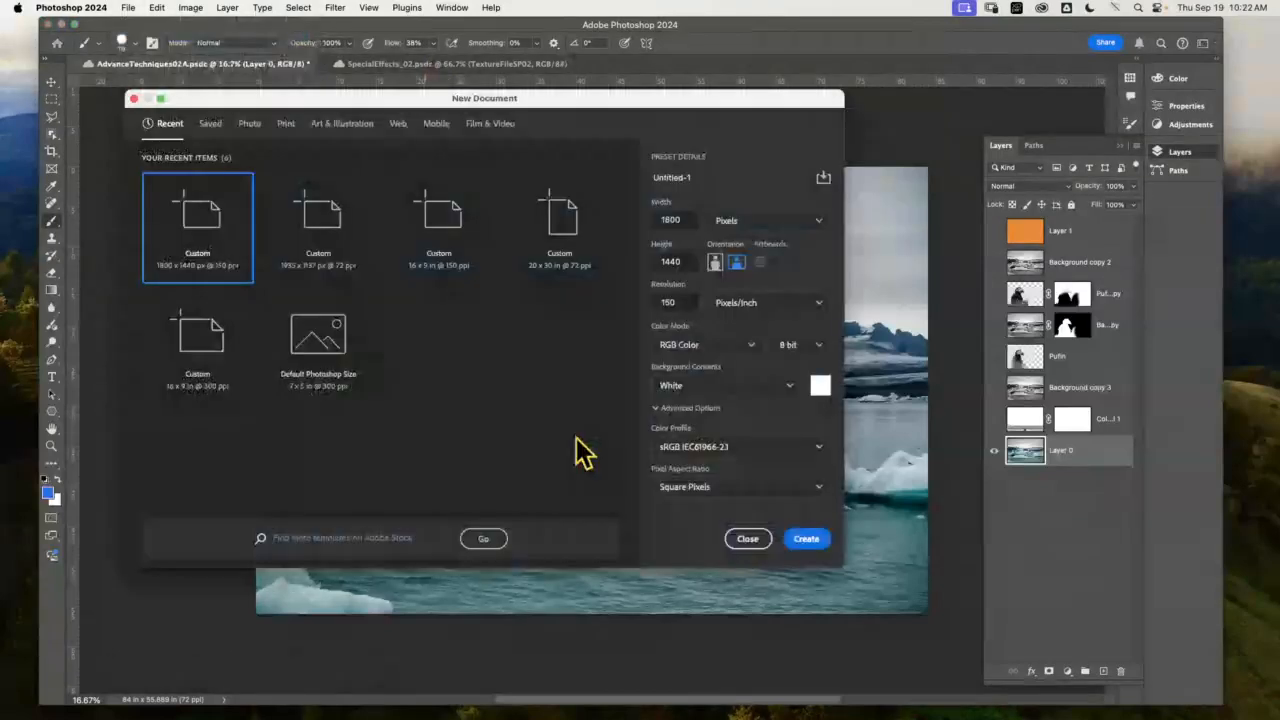
left_click(806, 539)
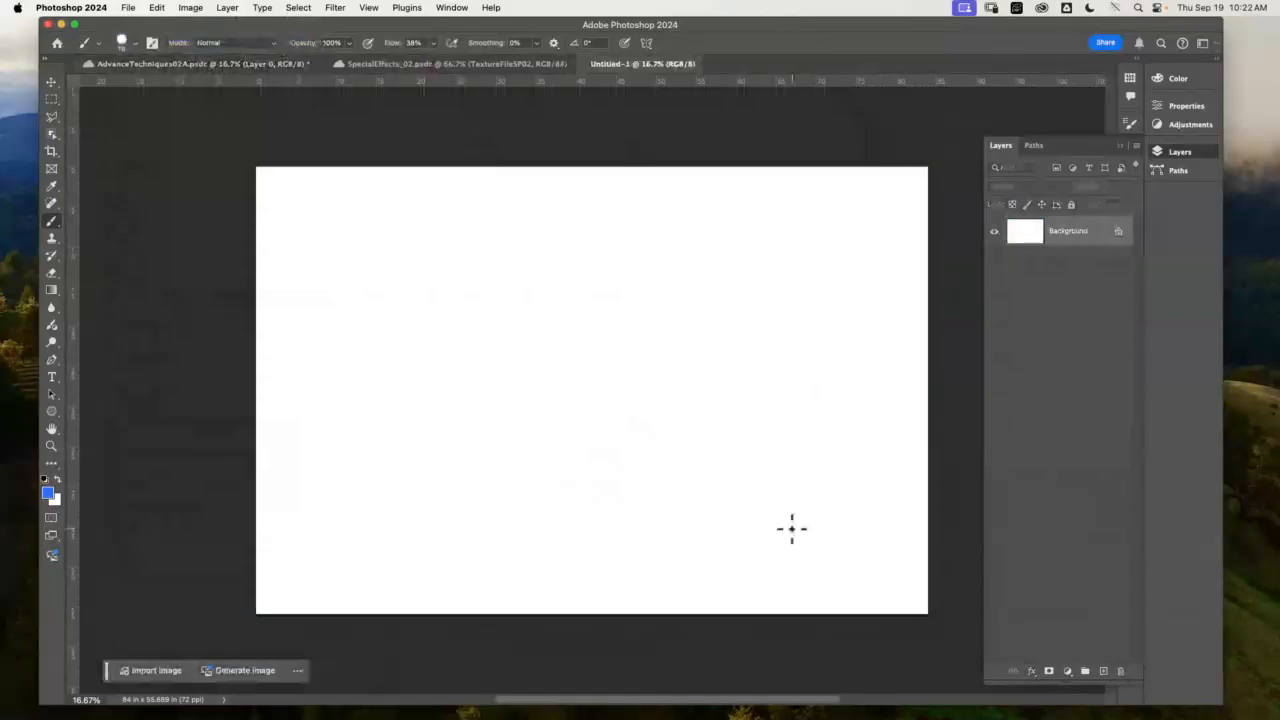
key("super+v")
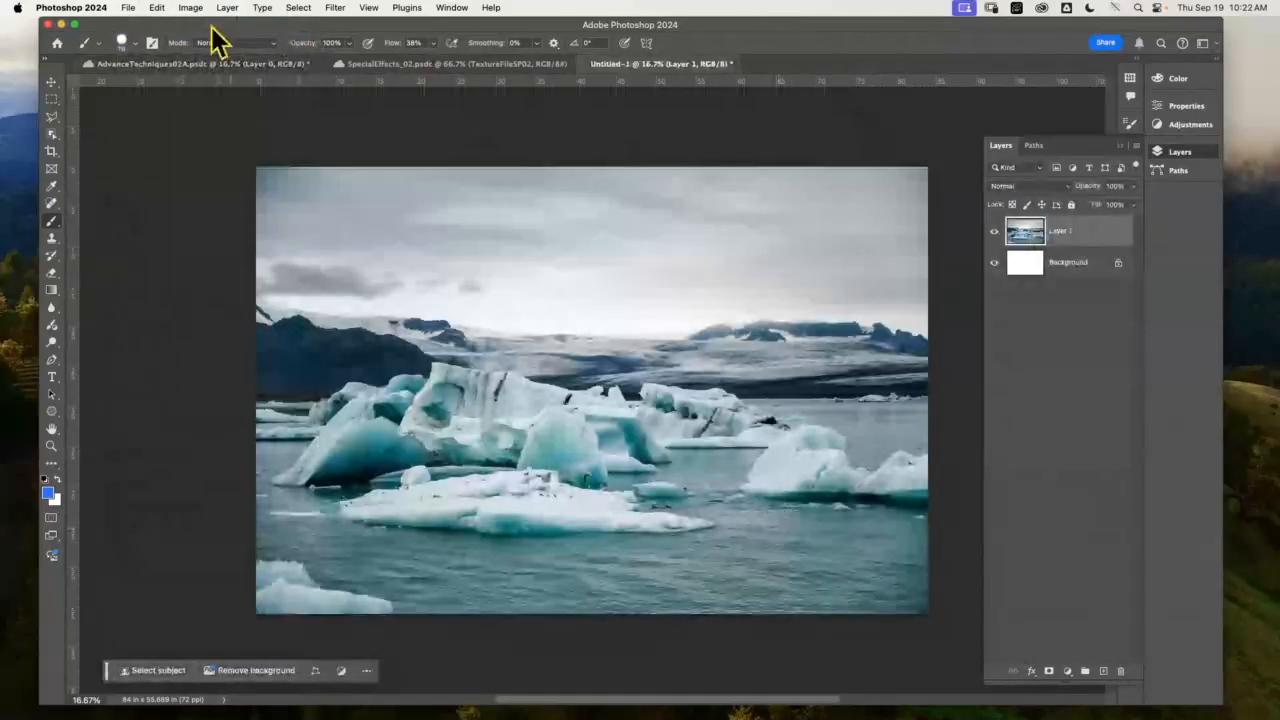
- Convert the new document to Grayscale mode, flattening its layers and discarding the color information
left_click(190, 8)
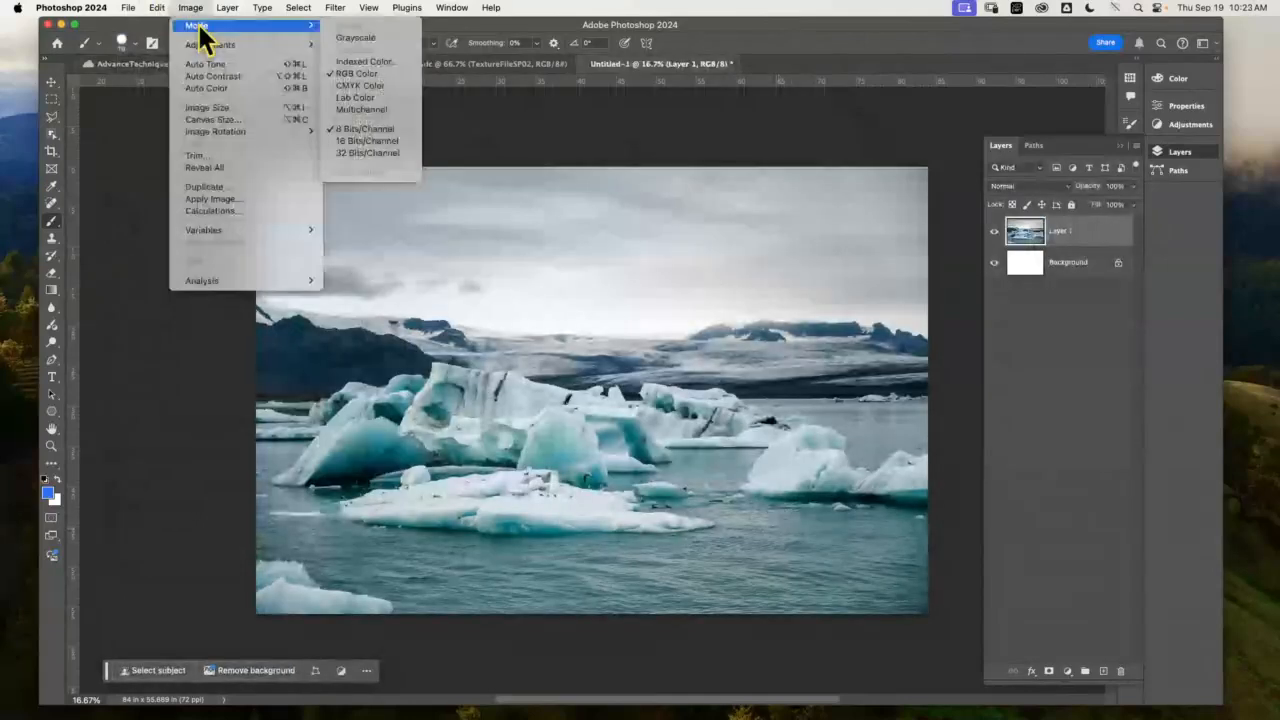
left_click(487, 302)
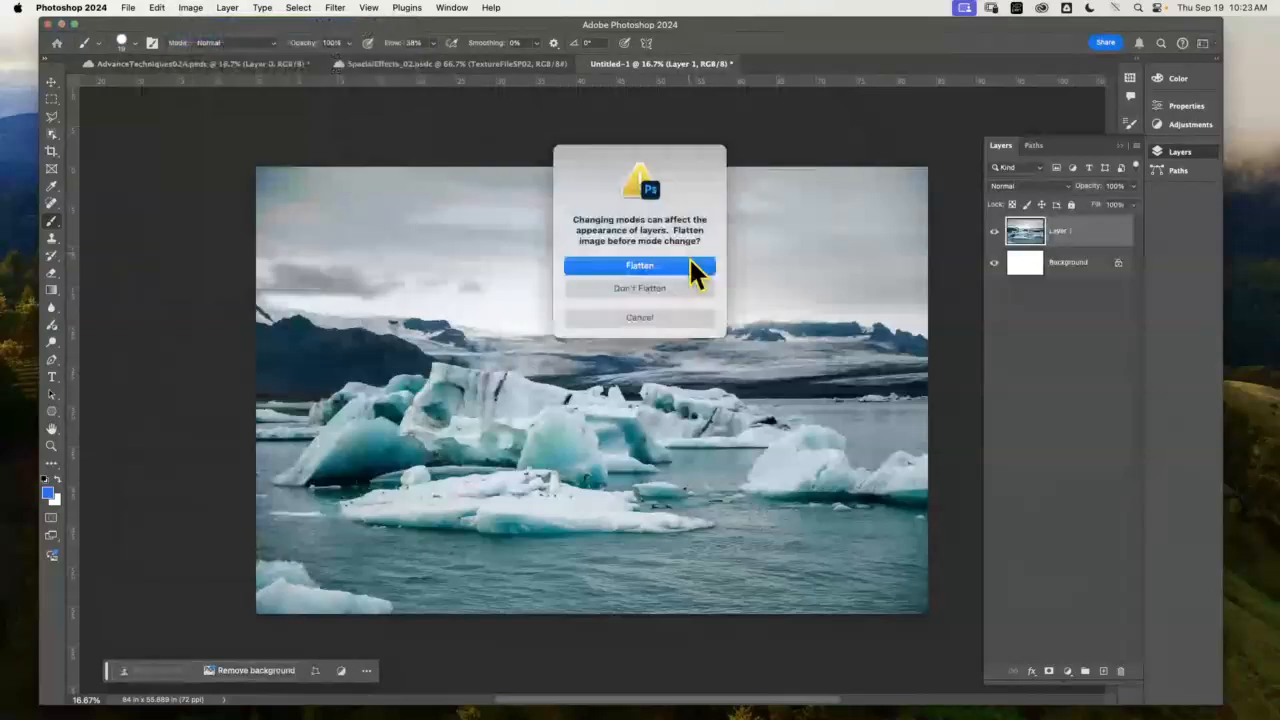
left_click(699, 280)
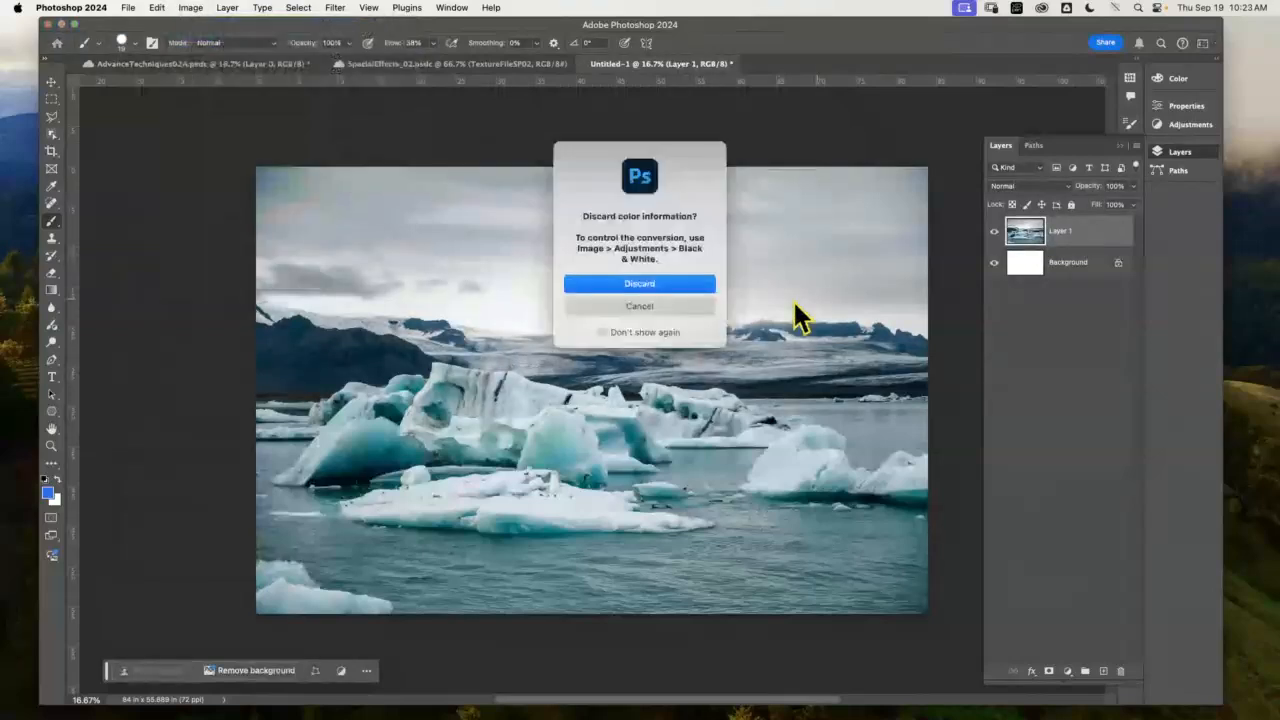
key("Return")
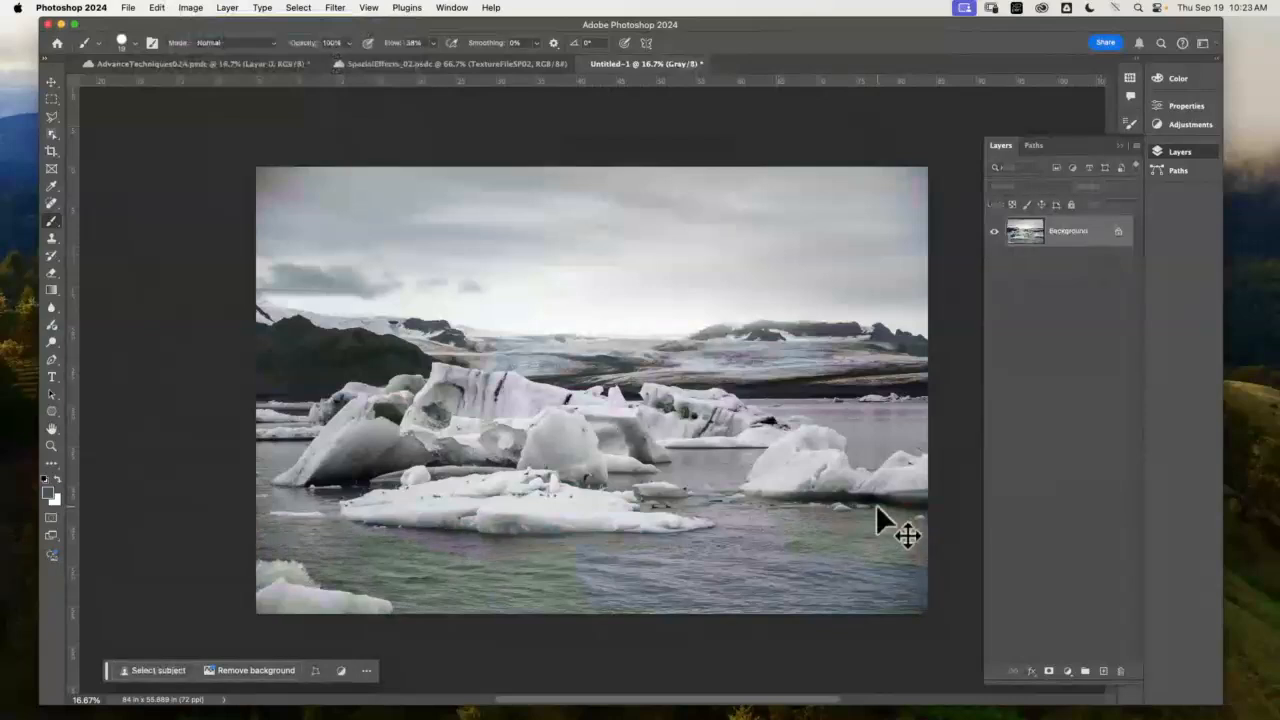
- Paste the copied iceberg photo in place above Layer 0 in AdvanceTechniques02A
left_click(391, 66)
left_click(268, 66)
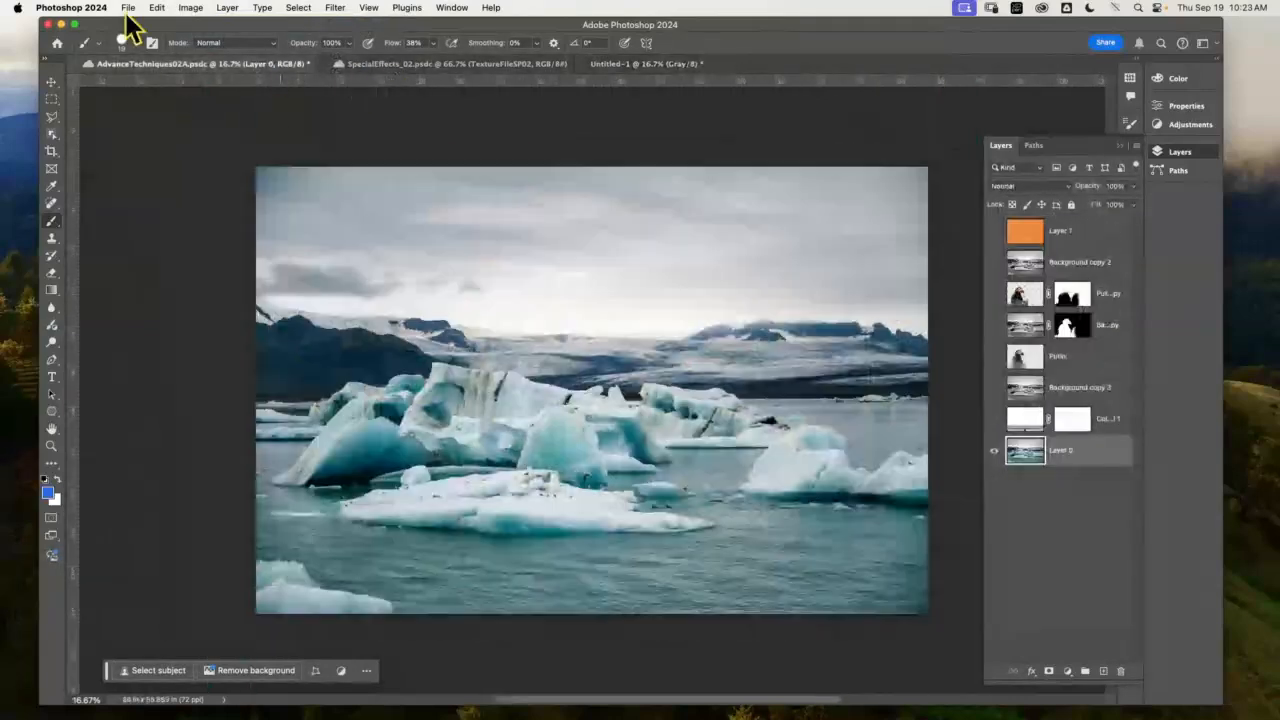
left_click(157, 8)
mouse_move(226, 139)
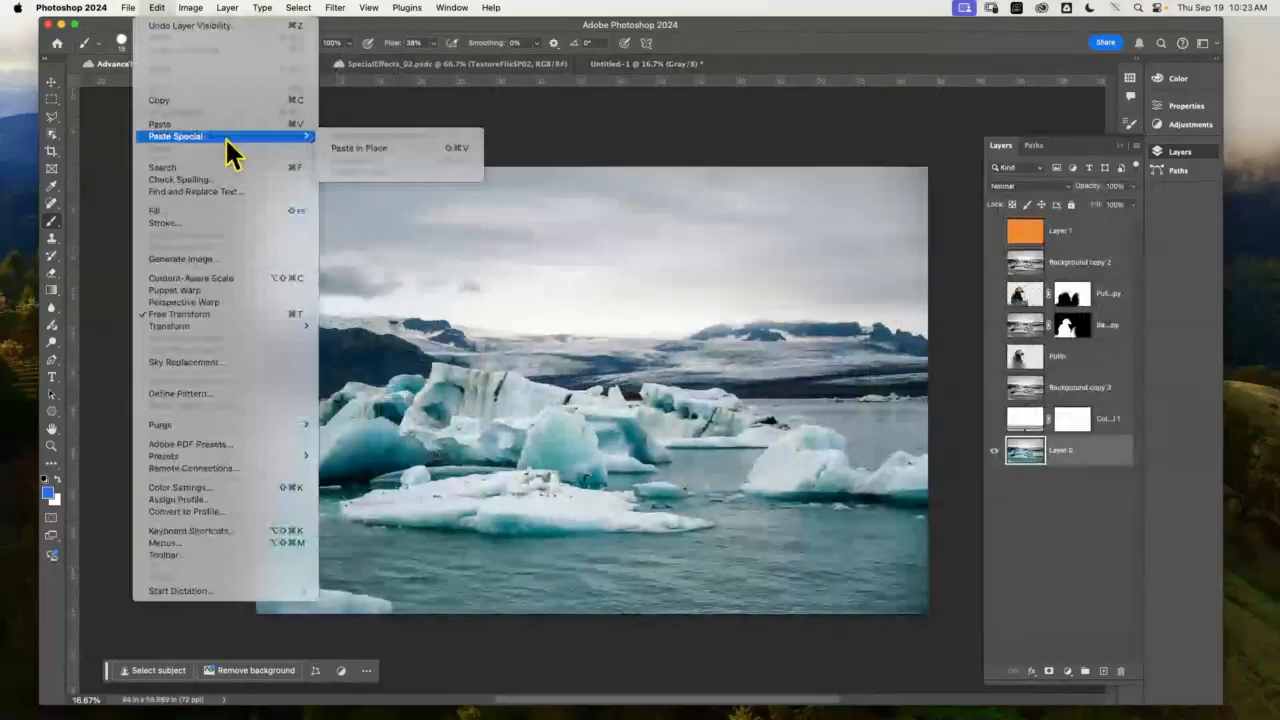
left_click(407, 152)
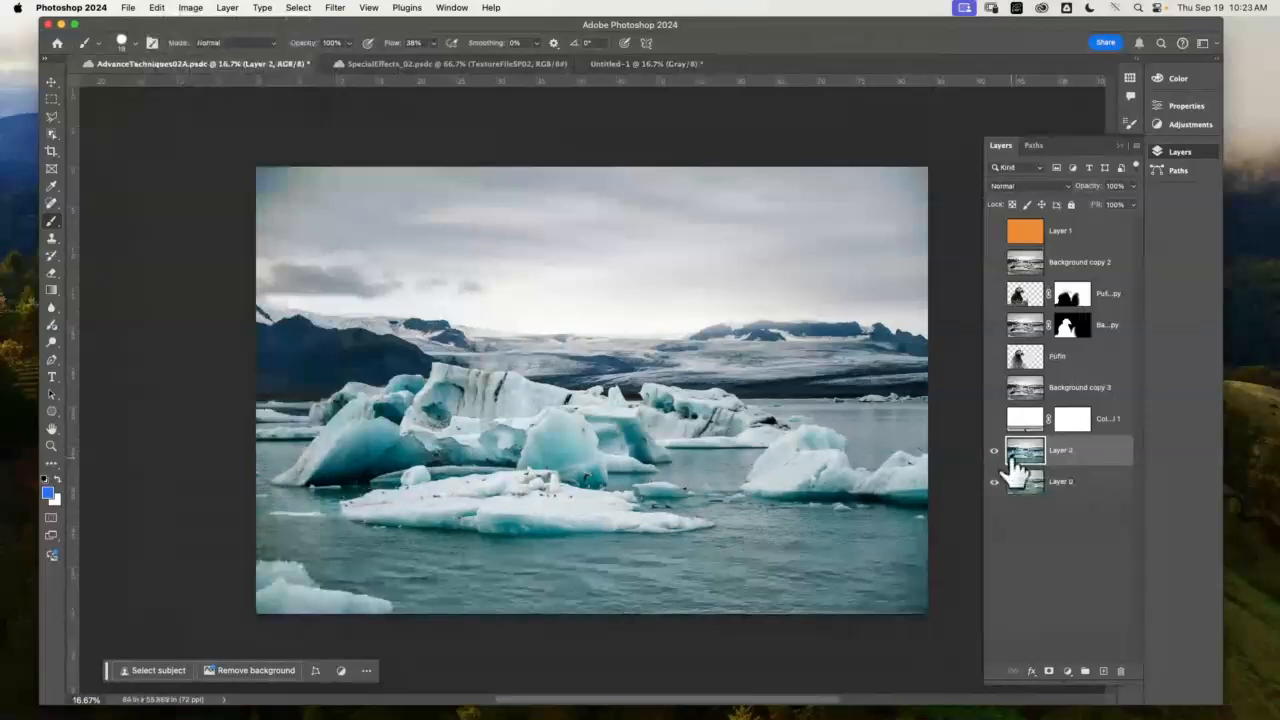
- Hide the pasted colour iceberg layer, and turn the grayscale document's locked Background into a regular layer
left_click_drag(1003, 462, 716, 165)
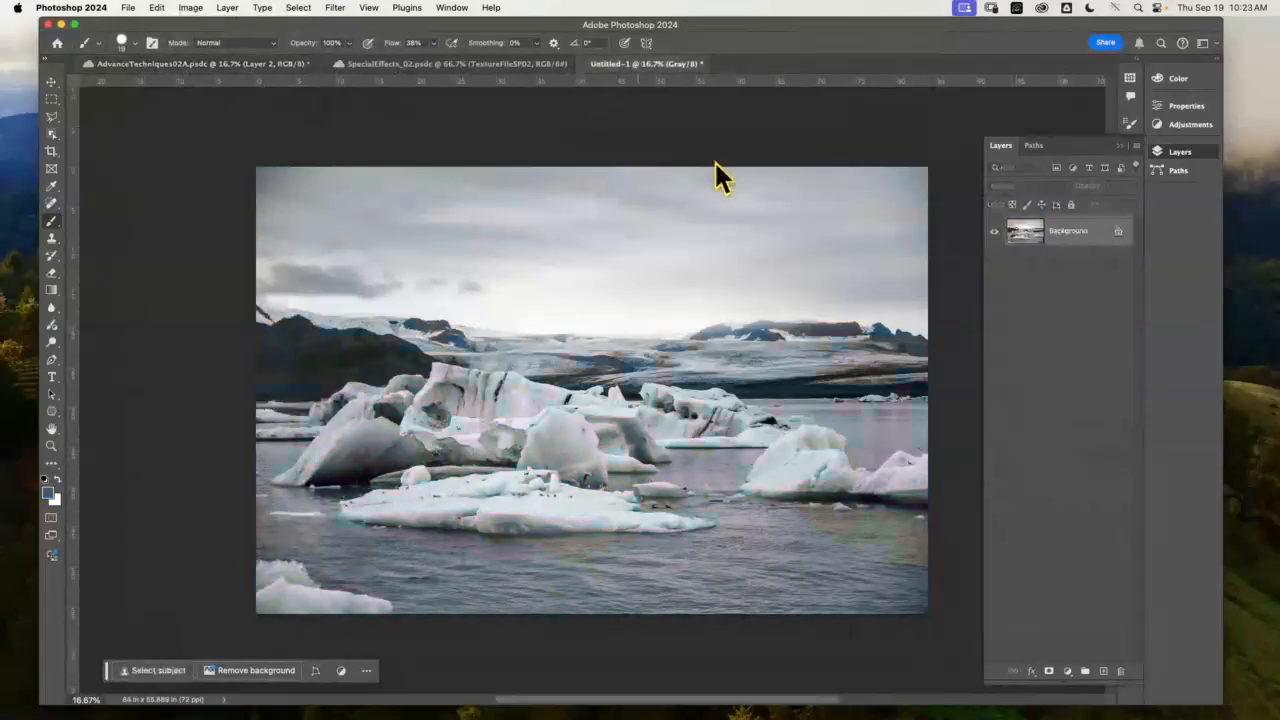
double_click(1086, 232)
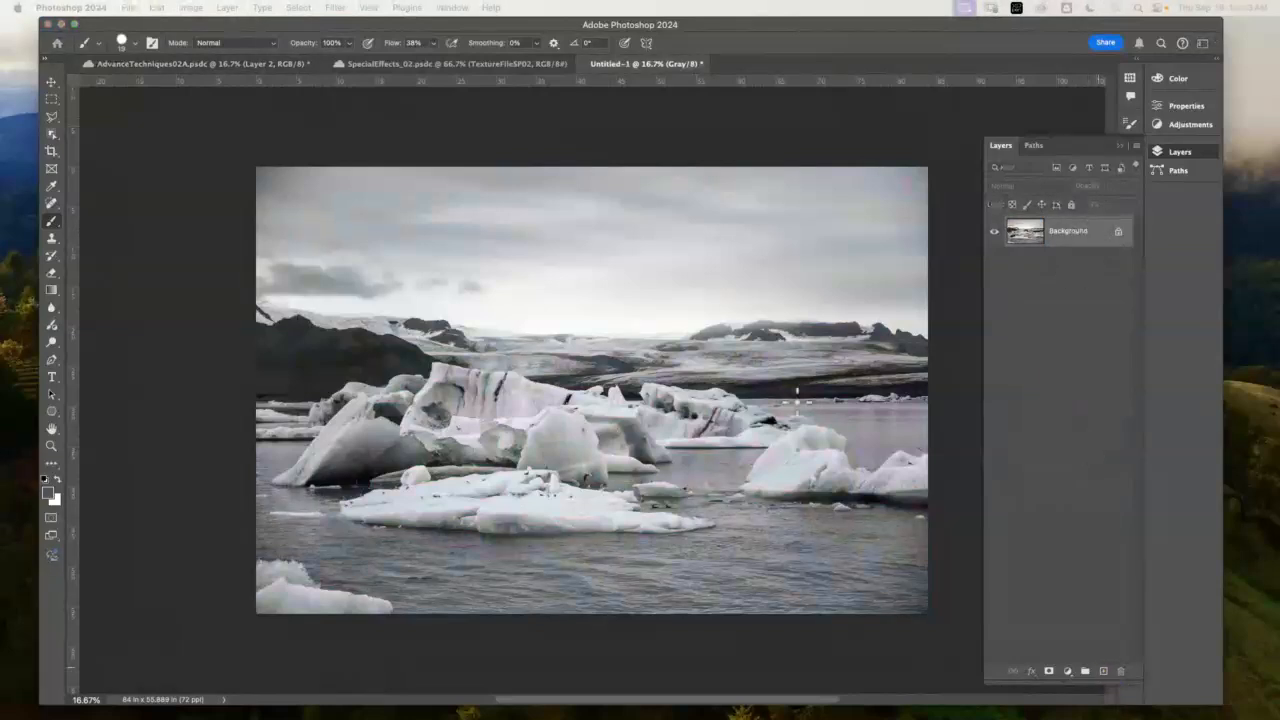
key("Return")
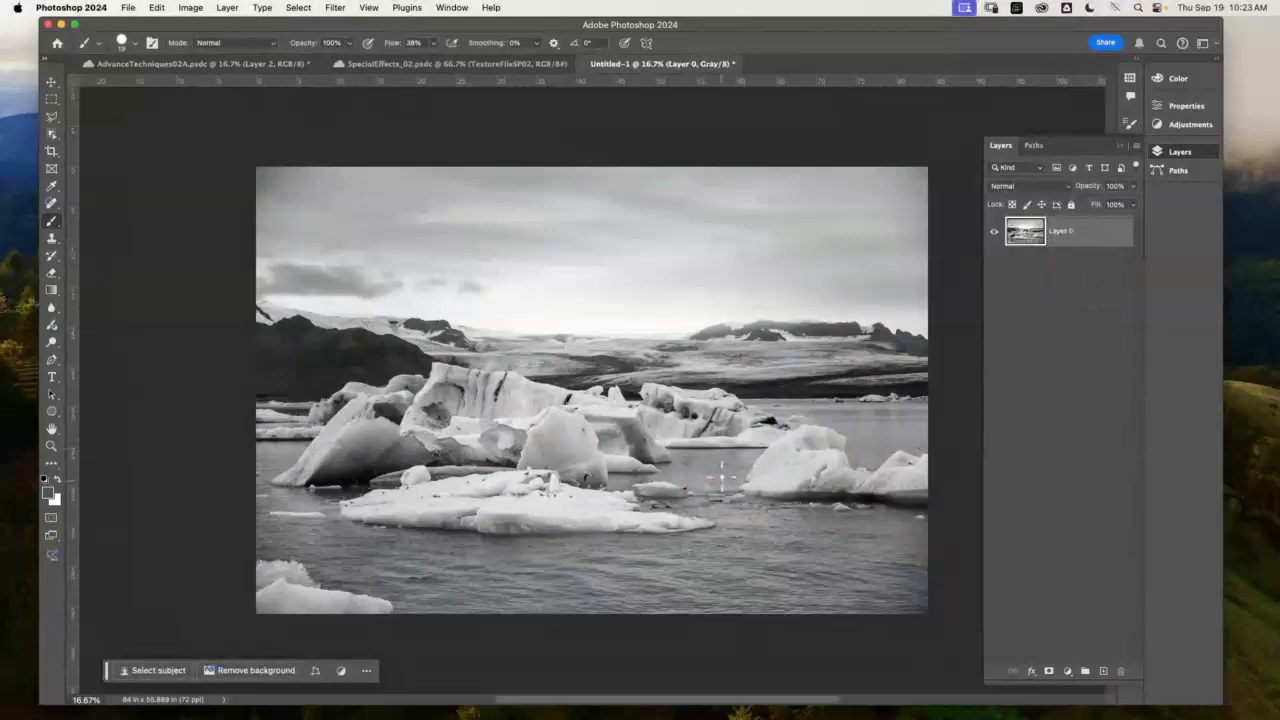
- Paste the grayscale iceberg image in place into AdvanceTechniques02A and compare it with the colour photo by hiding and showing it
left_click(226, 64)
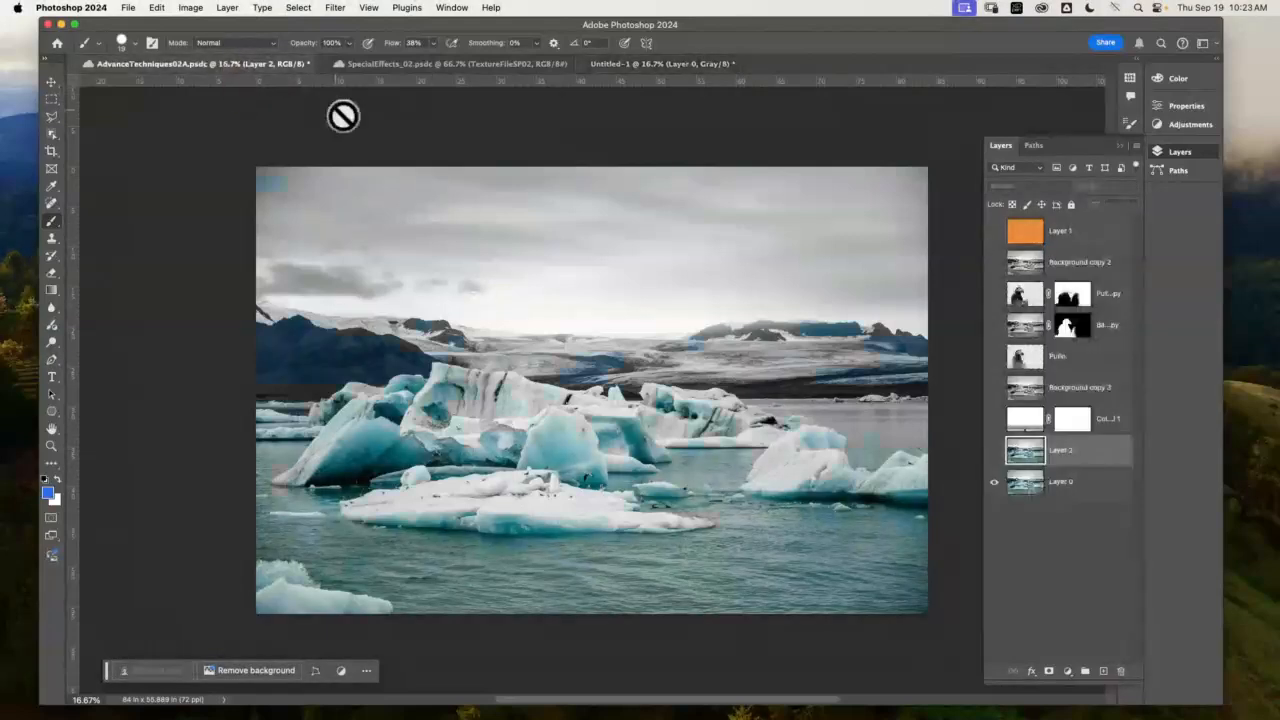
left_click(157, 8)
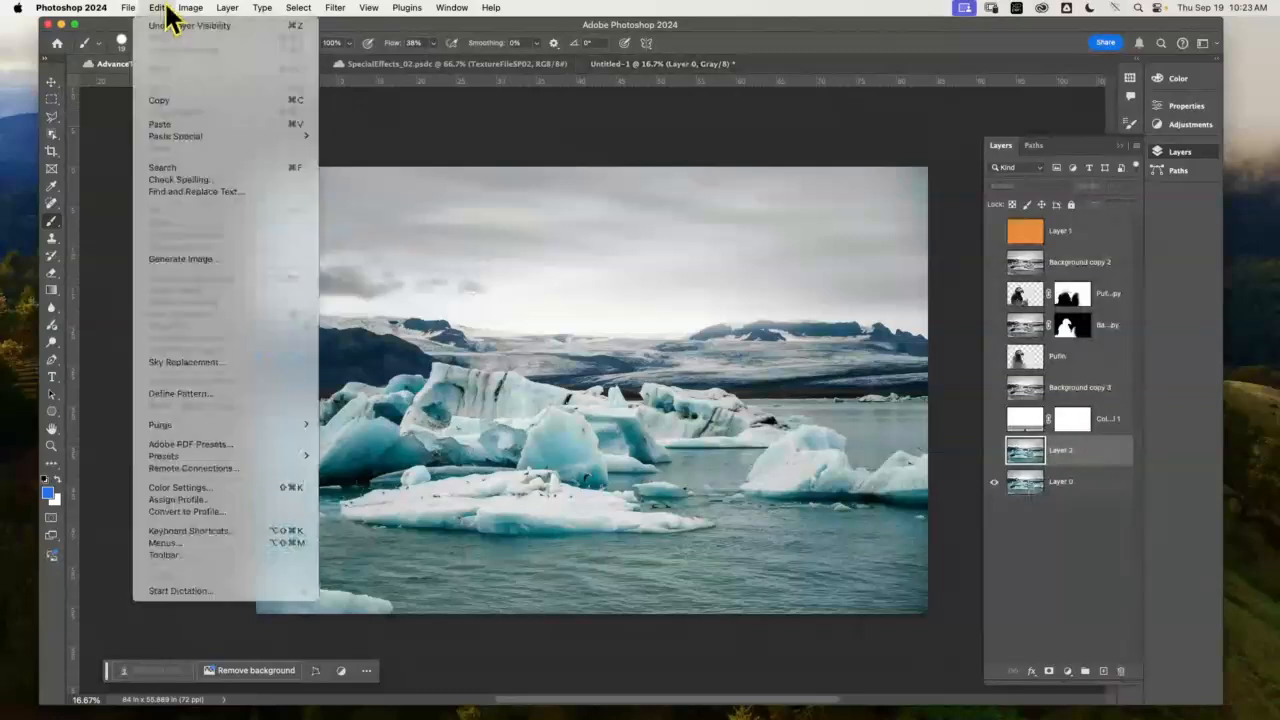
mouse_move(212, 134)
left_click(398, 148)
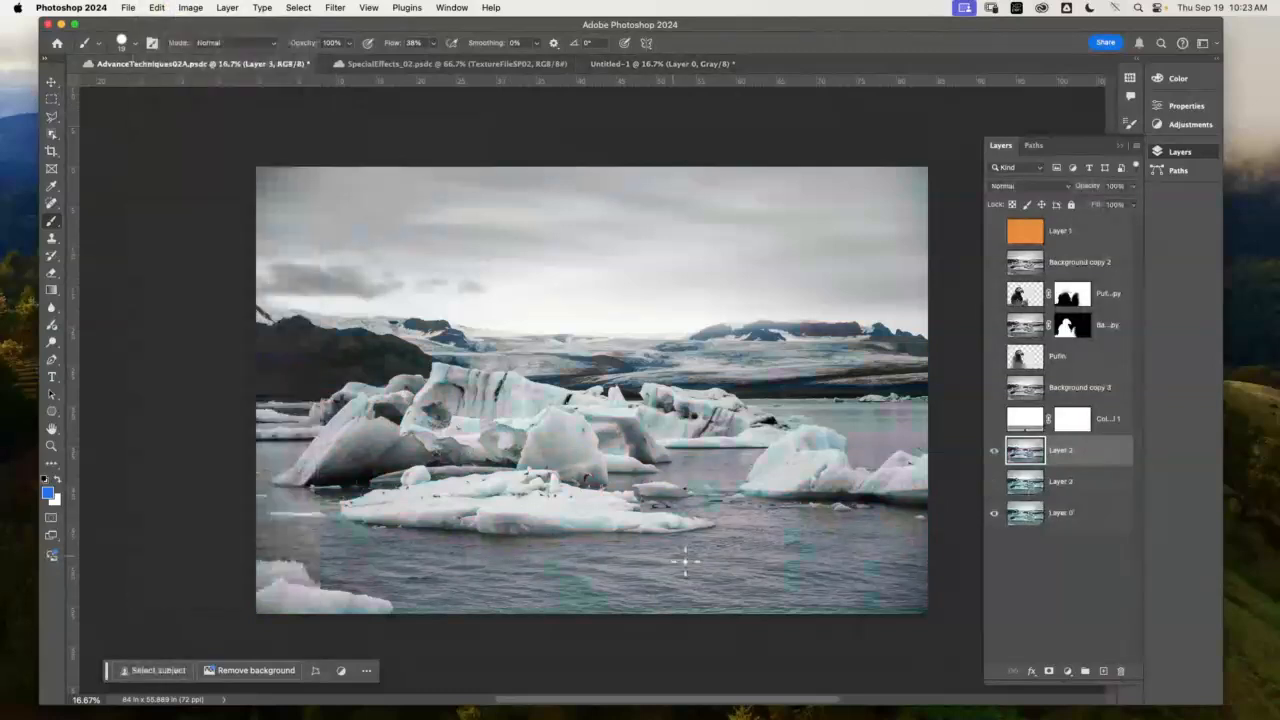
left_click(994, 451)
left_click(994, 451)
- Show the Pufin layer at 100% opacity and move the grayscale Layer 3 directly beneath it
left_click(996, 364)
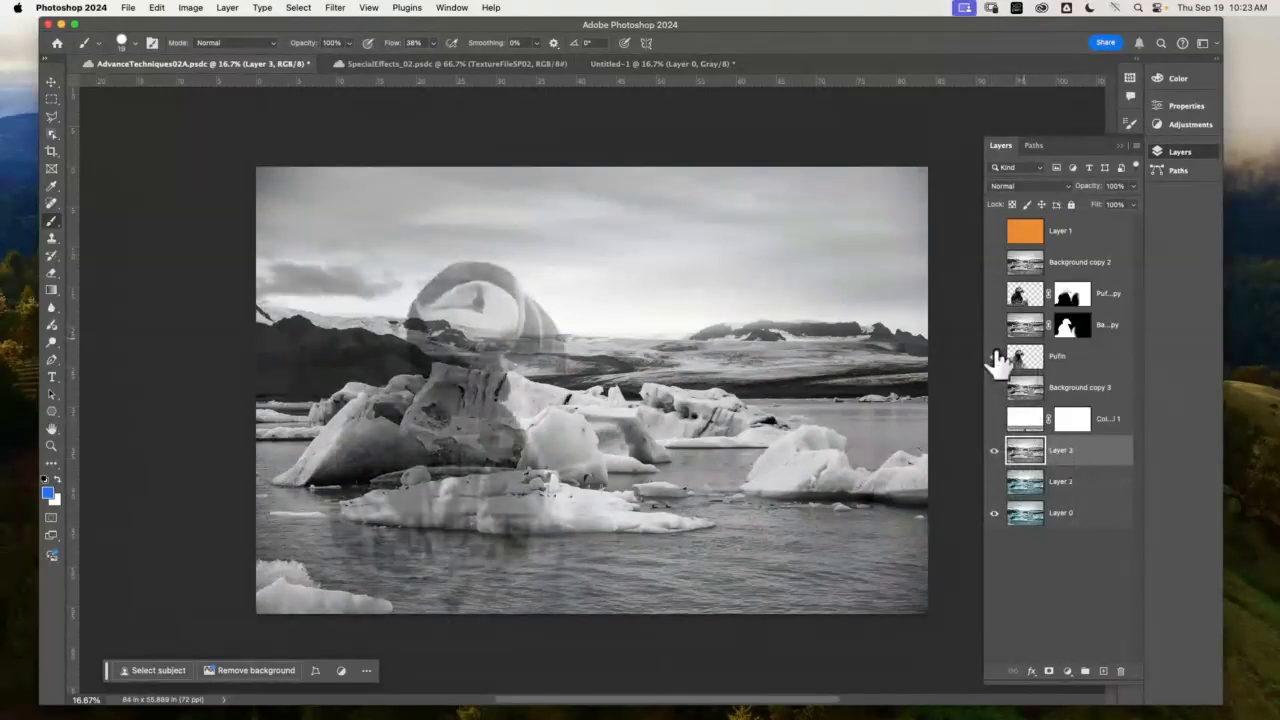
left_click(1000, 361)
left_click(1098, 360)
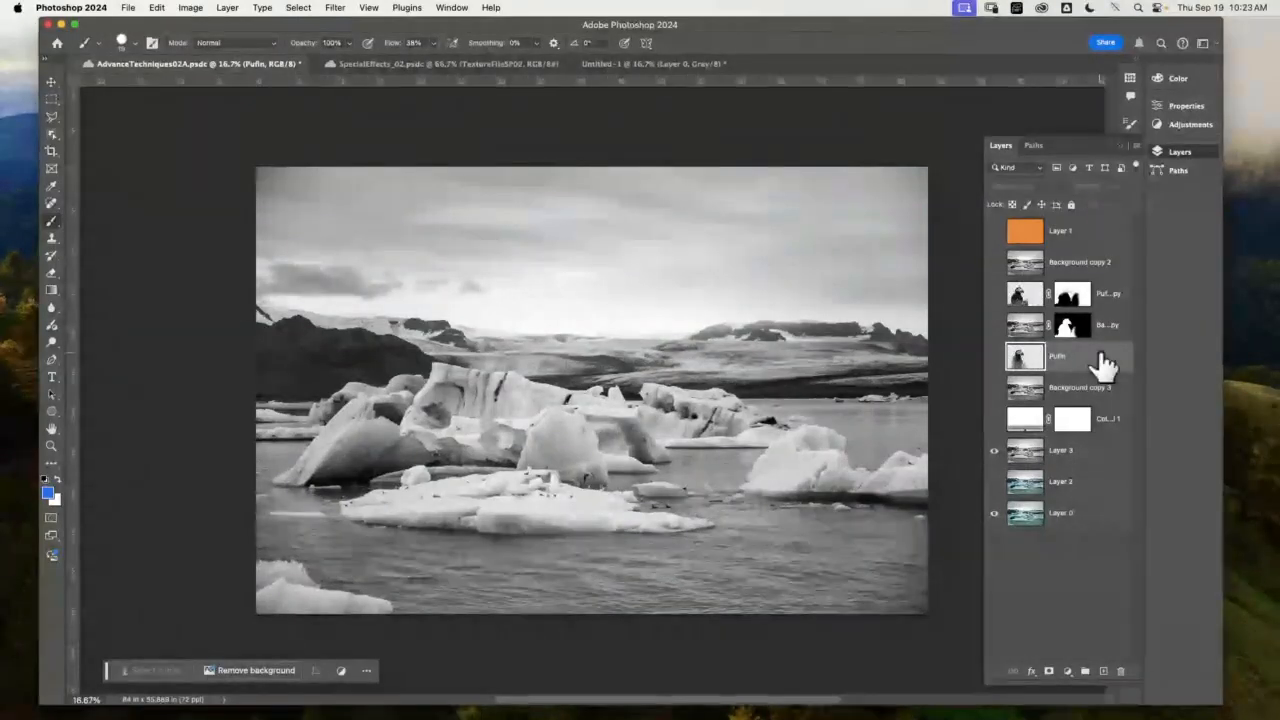
key("super+comma")
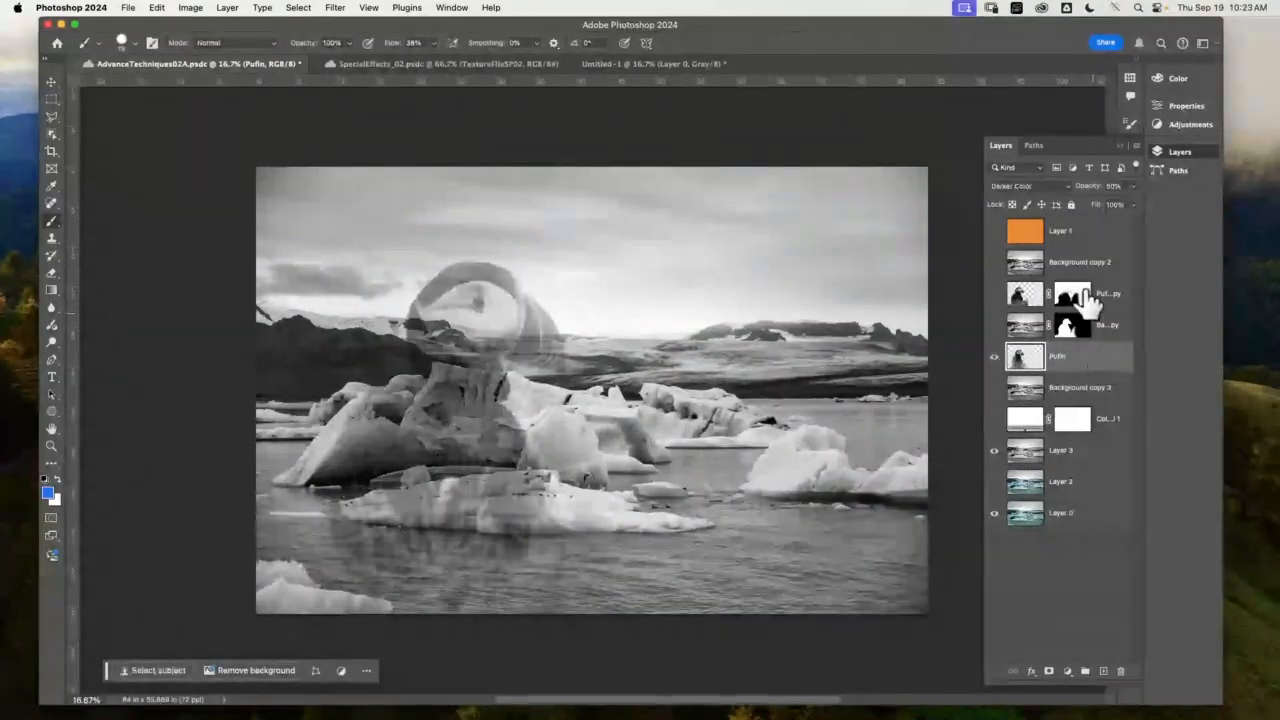
mouse_move(1132, 188)
left_mouse_down()
mouse_move(1116, 208)
mouse_move(1135, 206)
left_mouse_up()
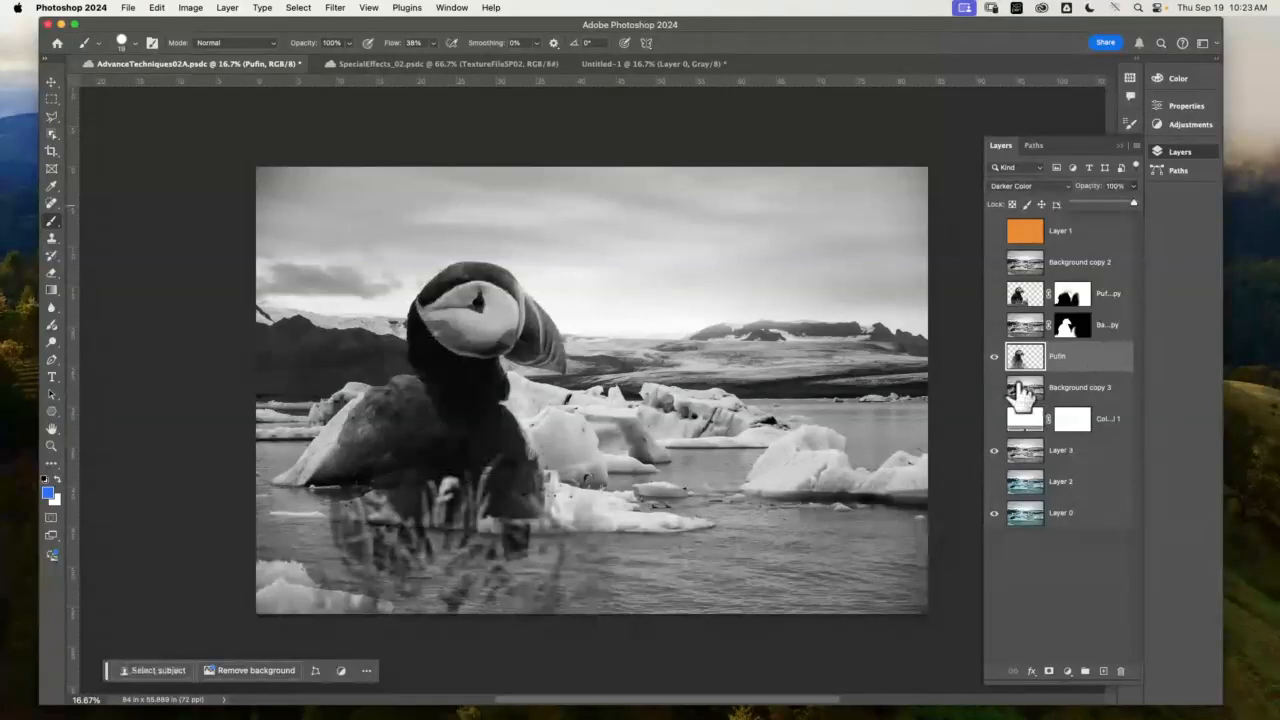
left_click_drag(1096, 454, 1088, 380)
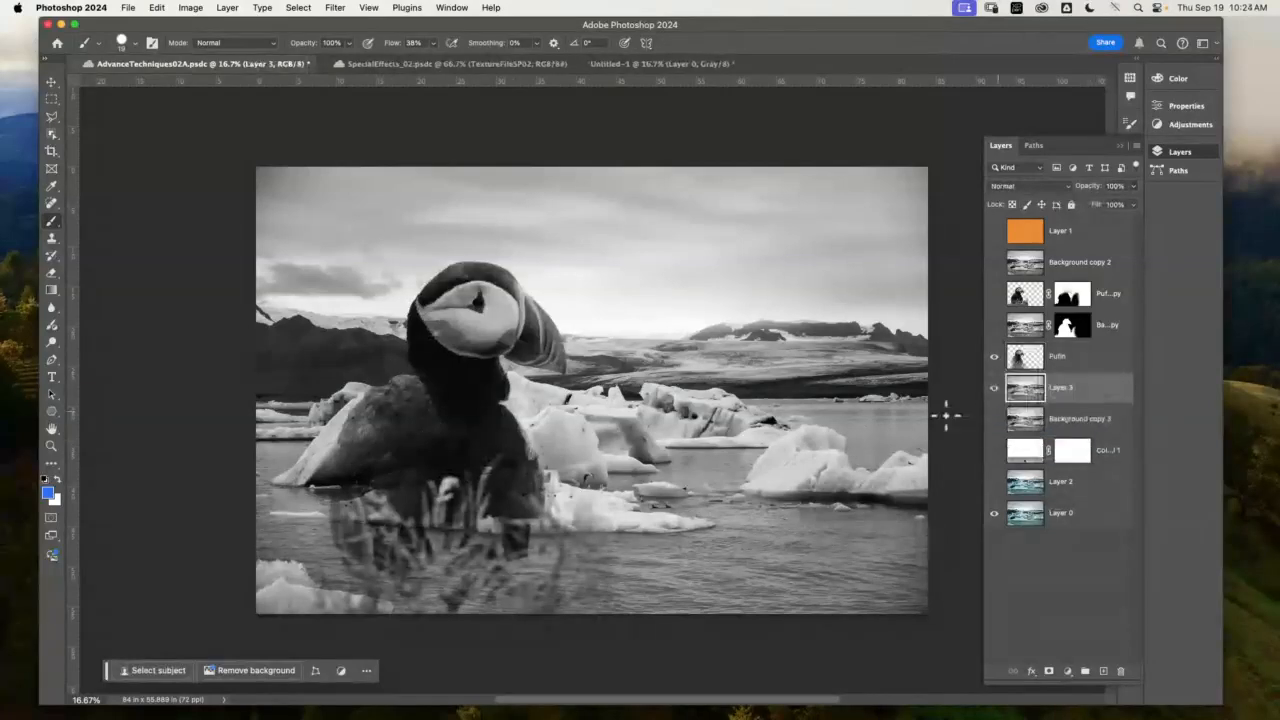
- Set the Pufin layer's blend mode to Normal and enlarge the puffin to about 119%
left_click(56, 86)
left_click(1100, 362)
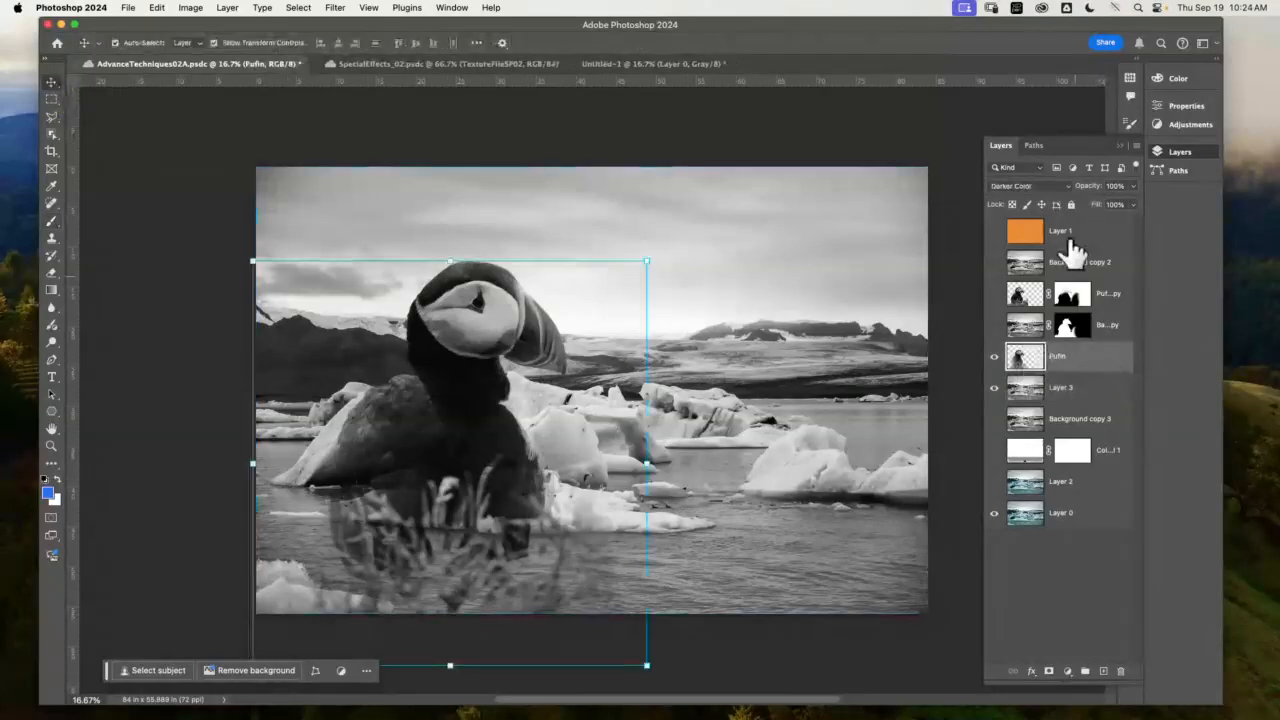
left_click(1068, 184)
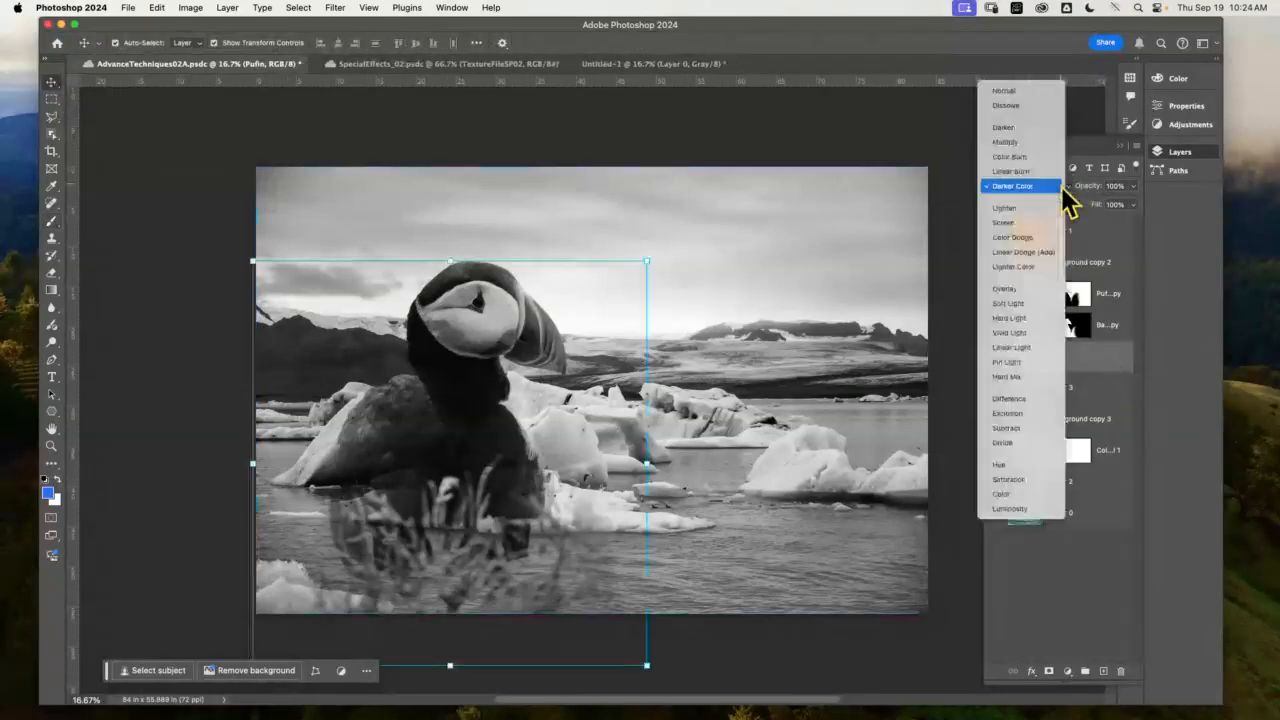
left_click(1013, 90)
left_click_drag(647, 260, 721, 184)
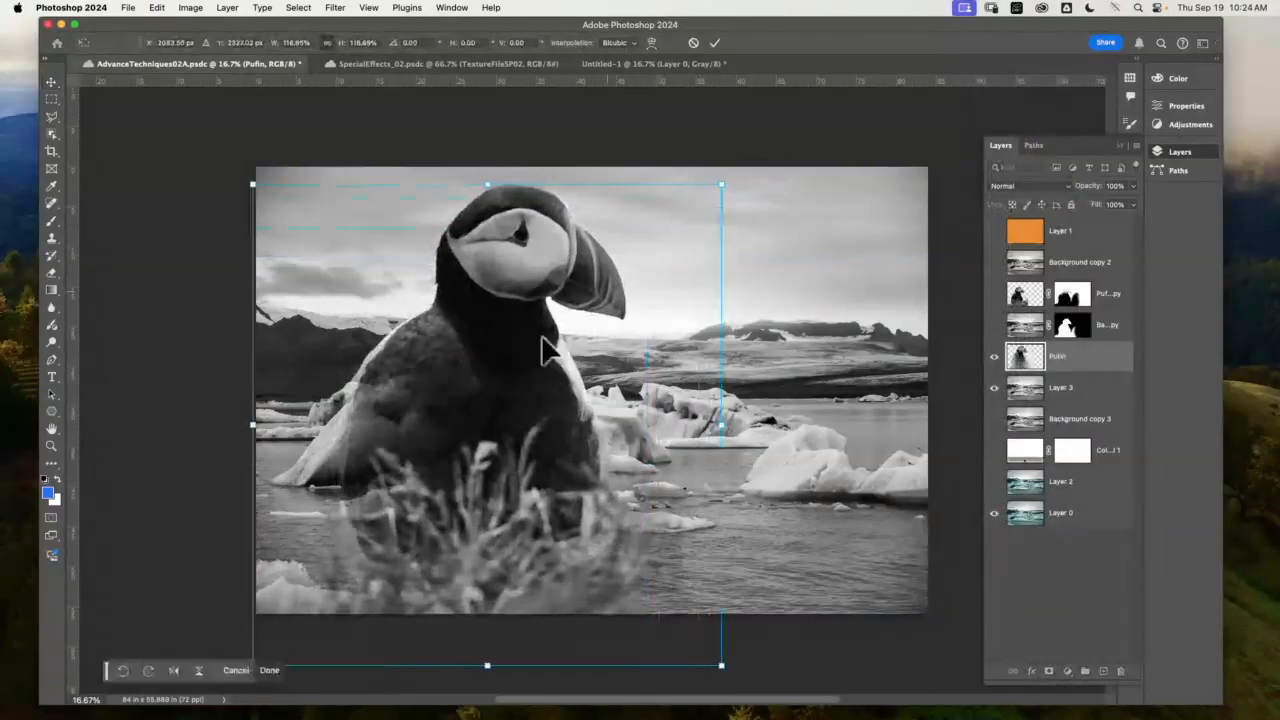
key("Return")
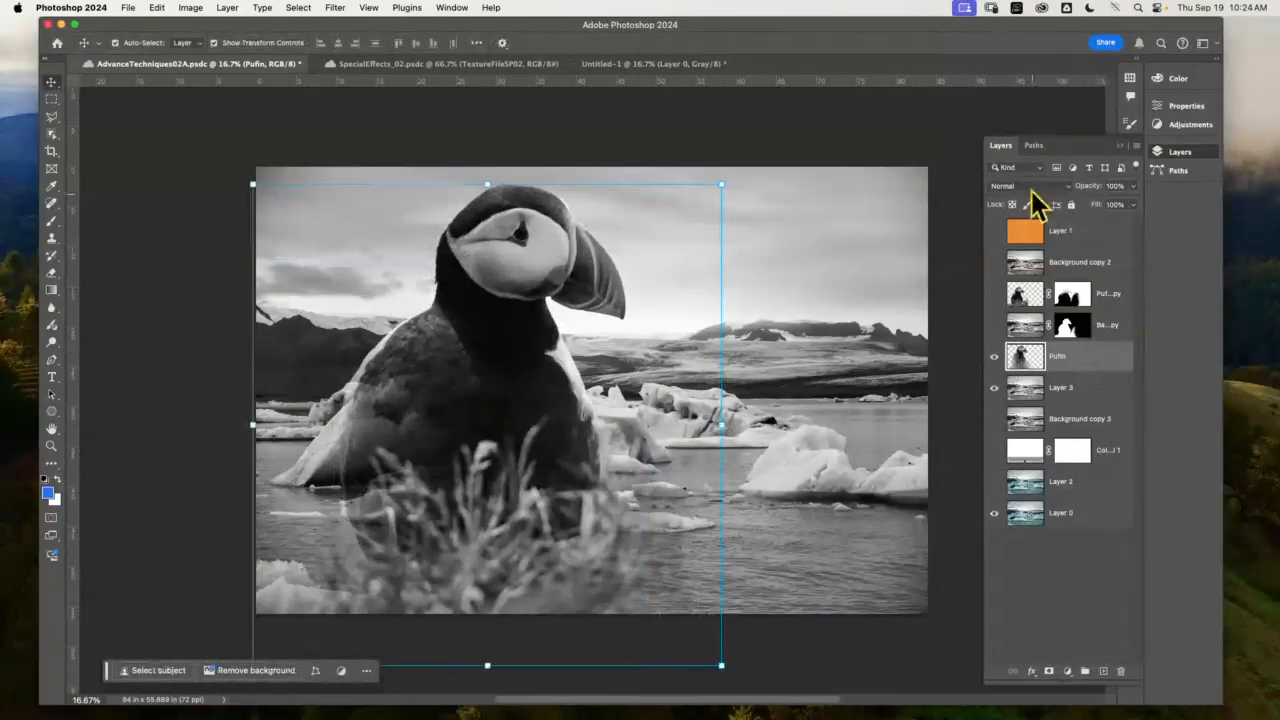
- Hide the Pufin layer, Layer 3 and Layer 0 to view Background copy 3 on its own
left_click(1100, 396)
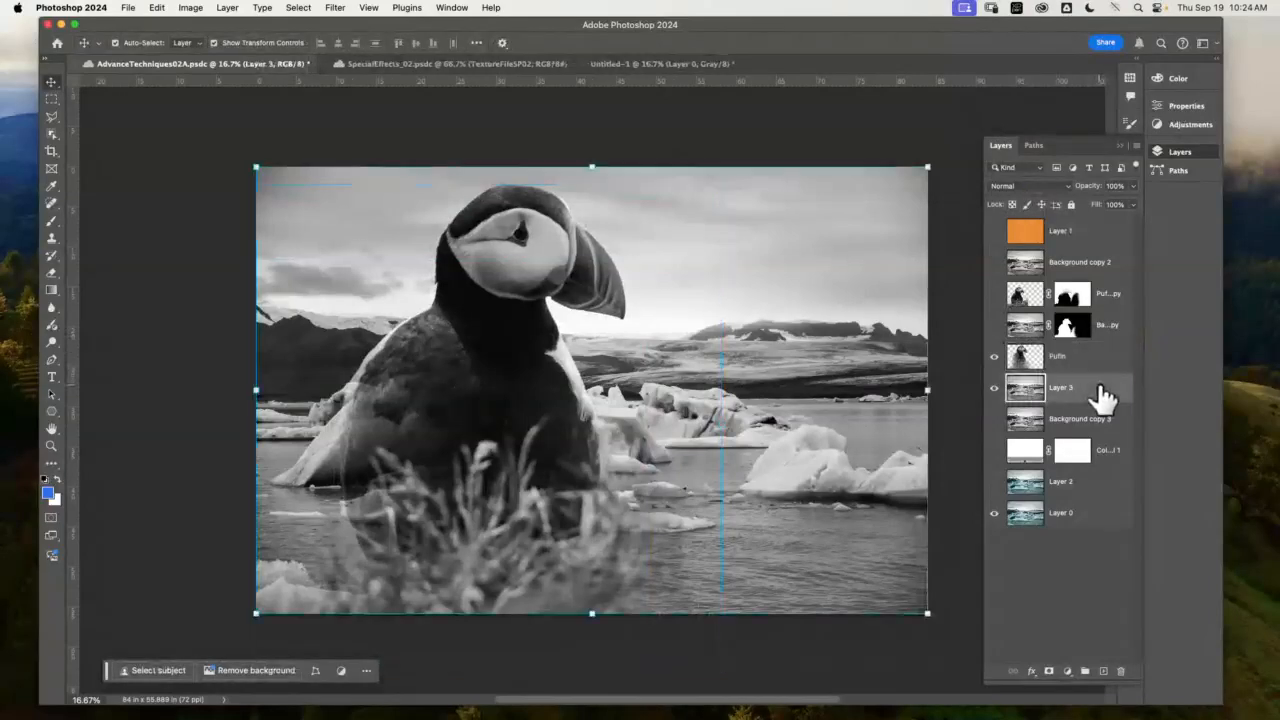
left_click(994, 357)
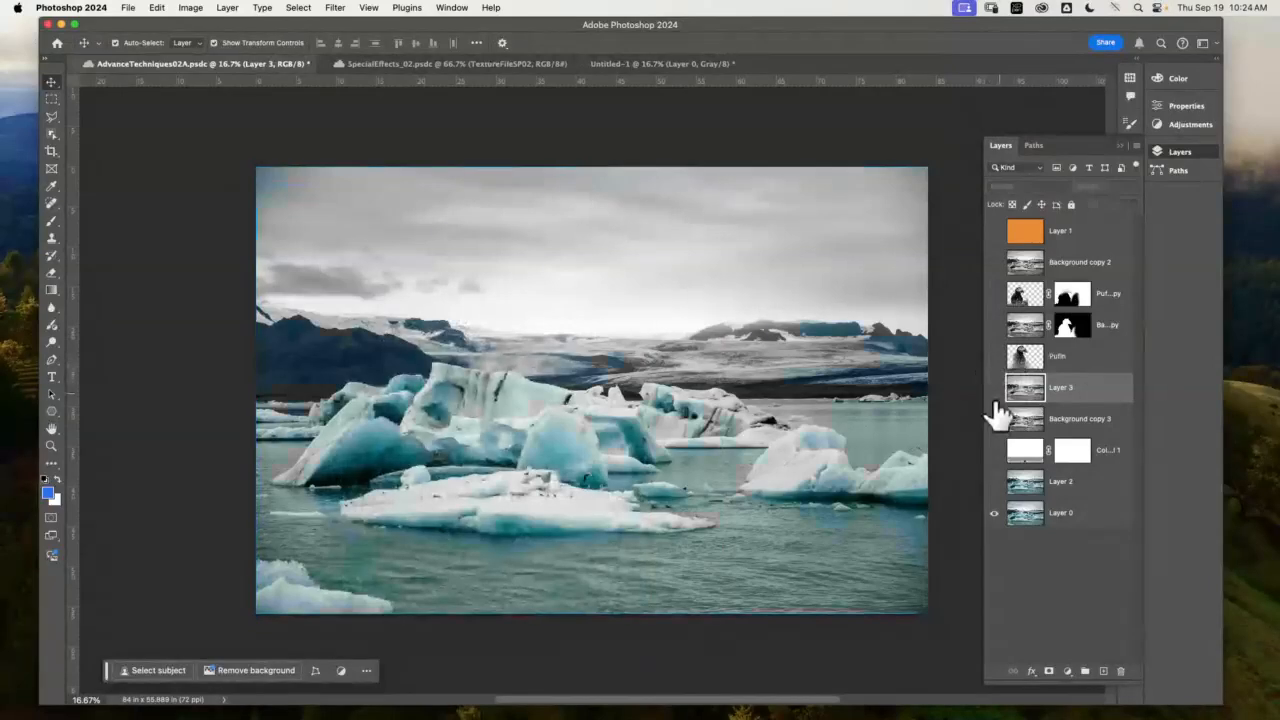
left_click(994, 419)
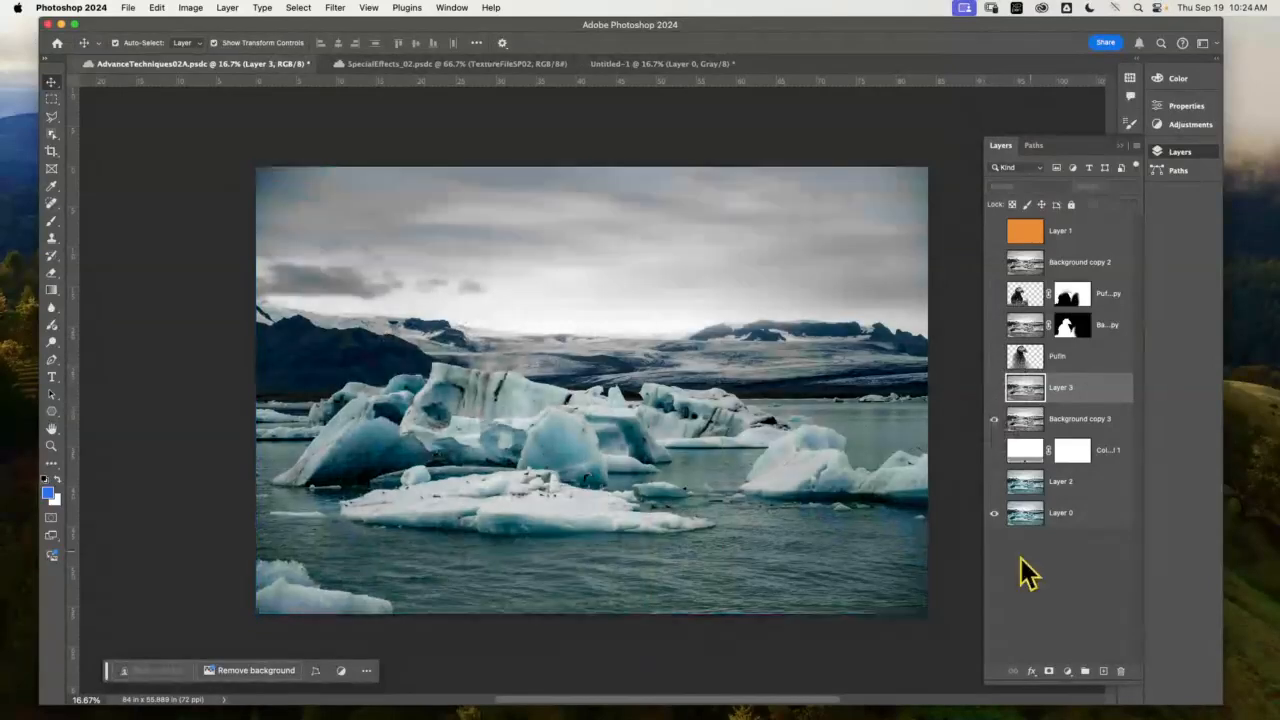
left_click(1020, 515)
left_click(994, 513)
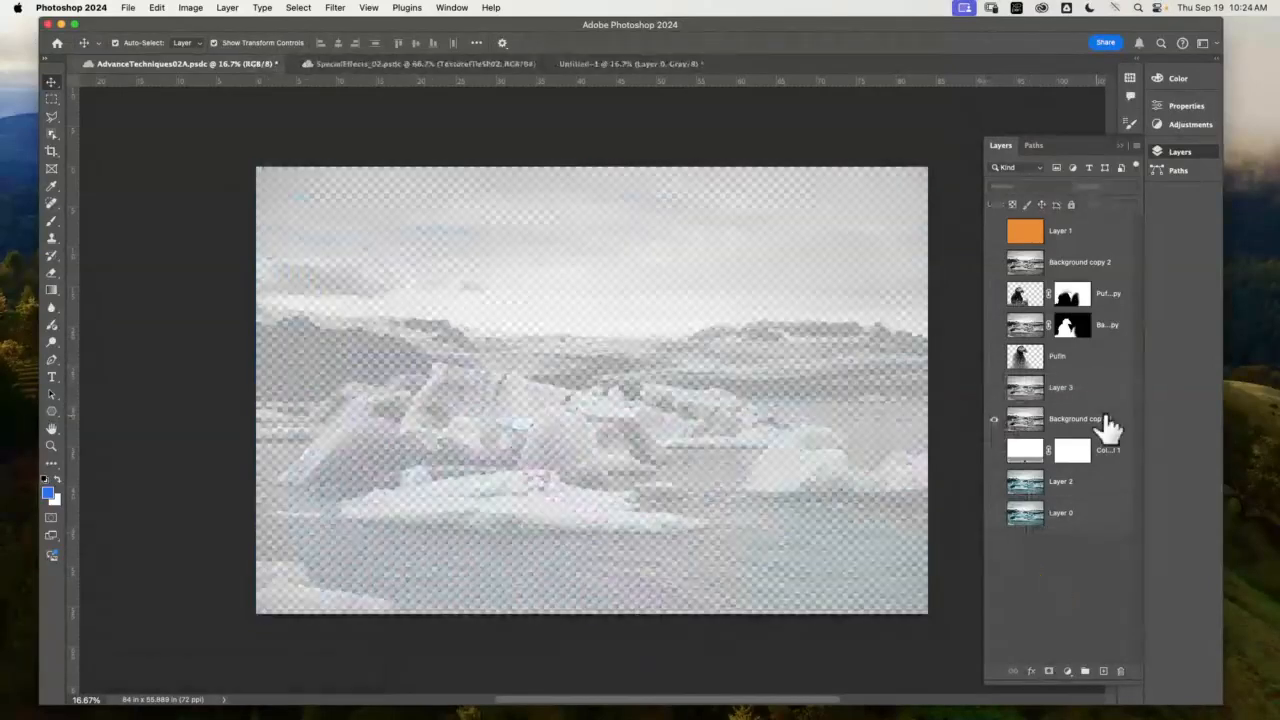
- Show Layer 3 and the Pufin layer instead of Background copy 3, and move the masked Background copy layer to just above Layer 0
left_click(1090, 390)
left_click(995, 419)
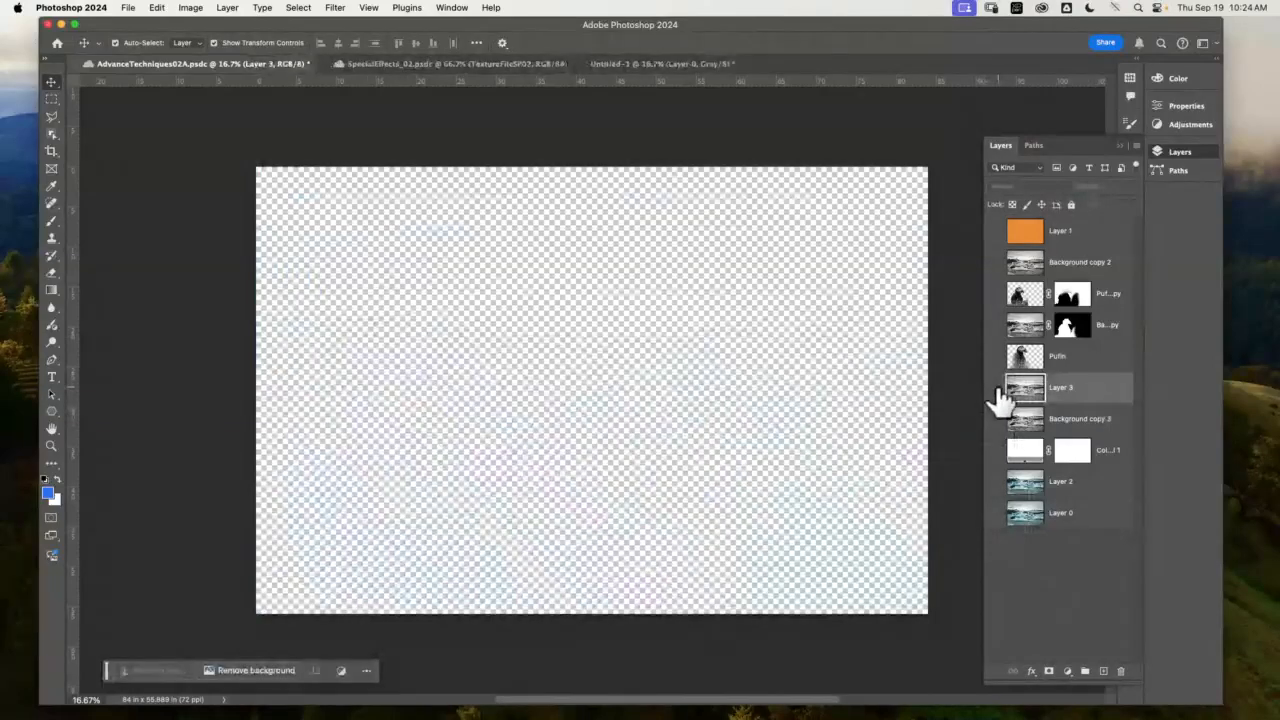
left_click(995, 388)
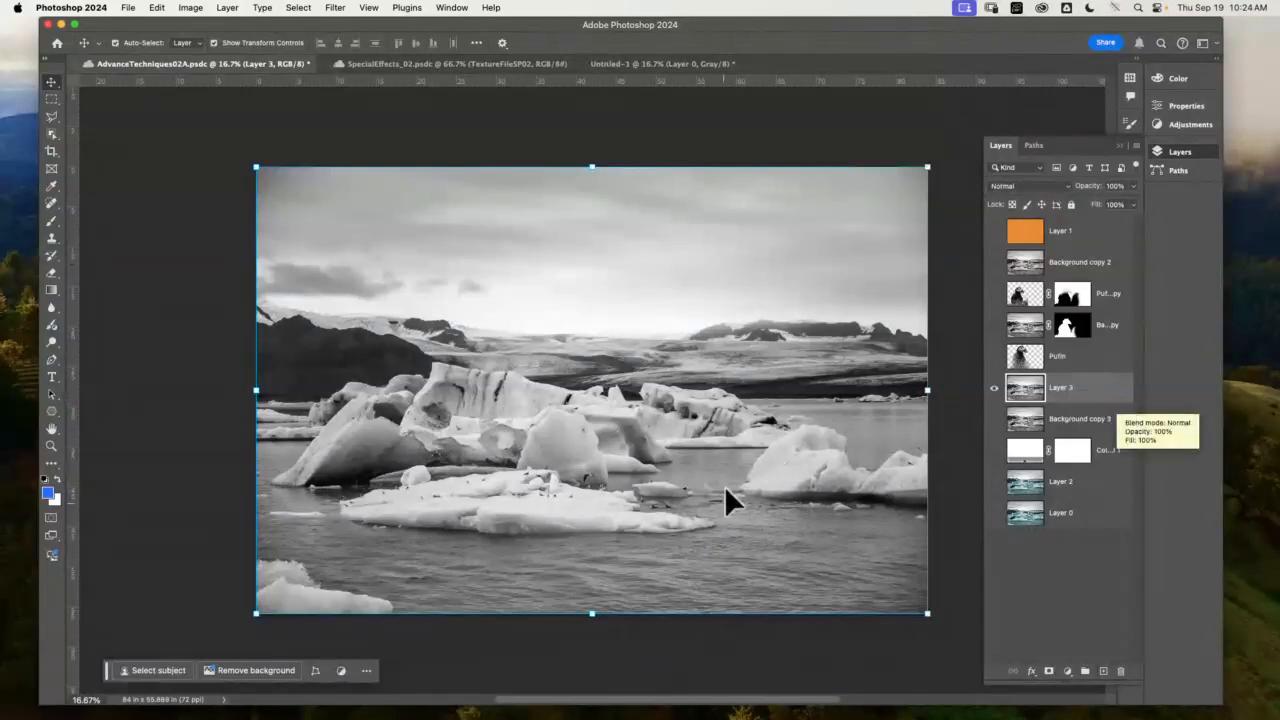
left_click(994, 357)
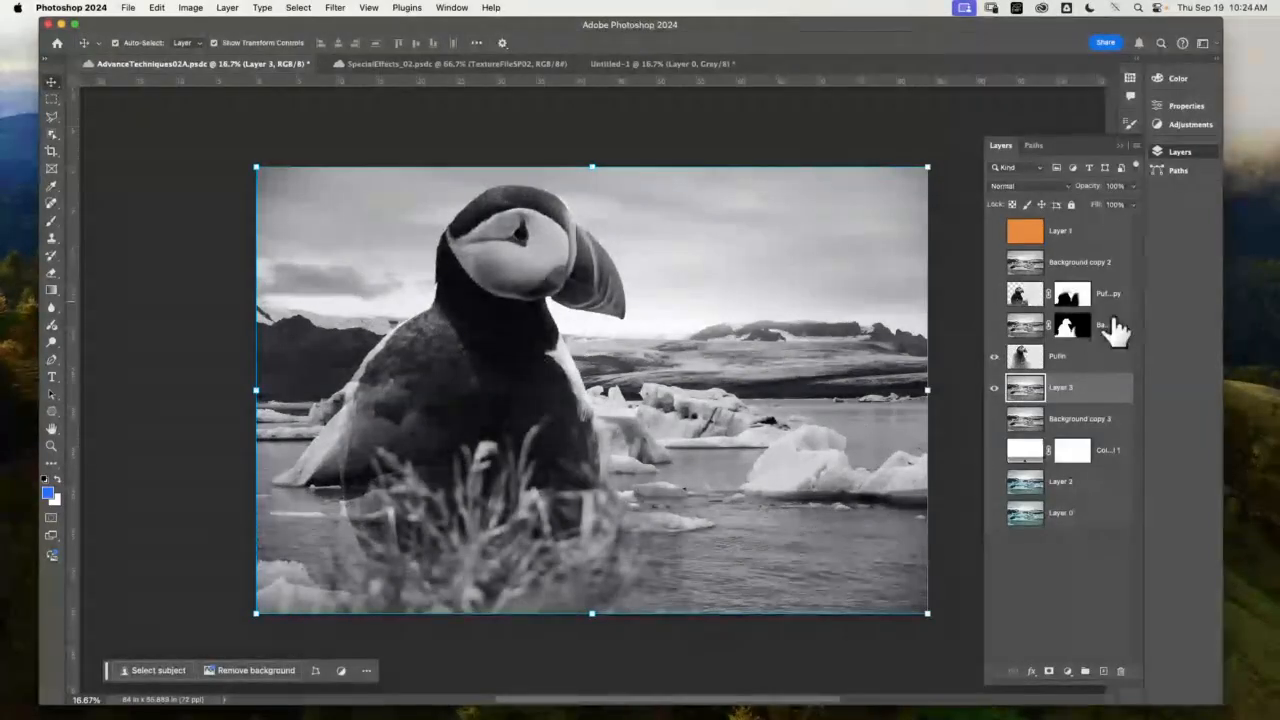
left_click_drag(1108, 329, 1108, 513)
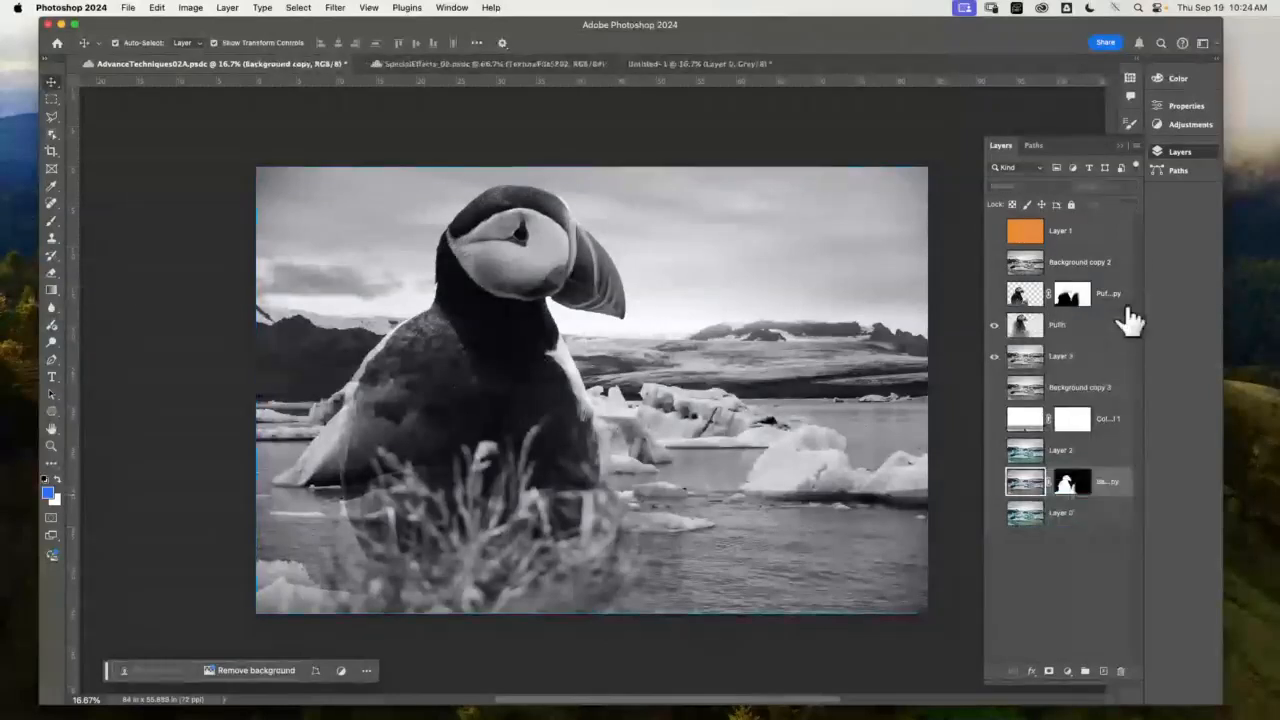
- Move the hidden Pufin copy, Background copy 2 and Layer 1 below Layer 3, with Pufin copy directly above the masked Background copy
left_click_drag(1130, 318, 1113, 467)
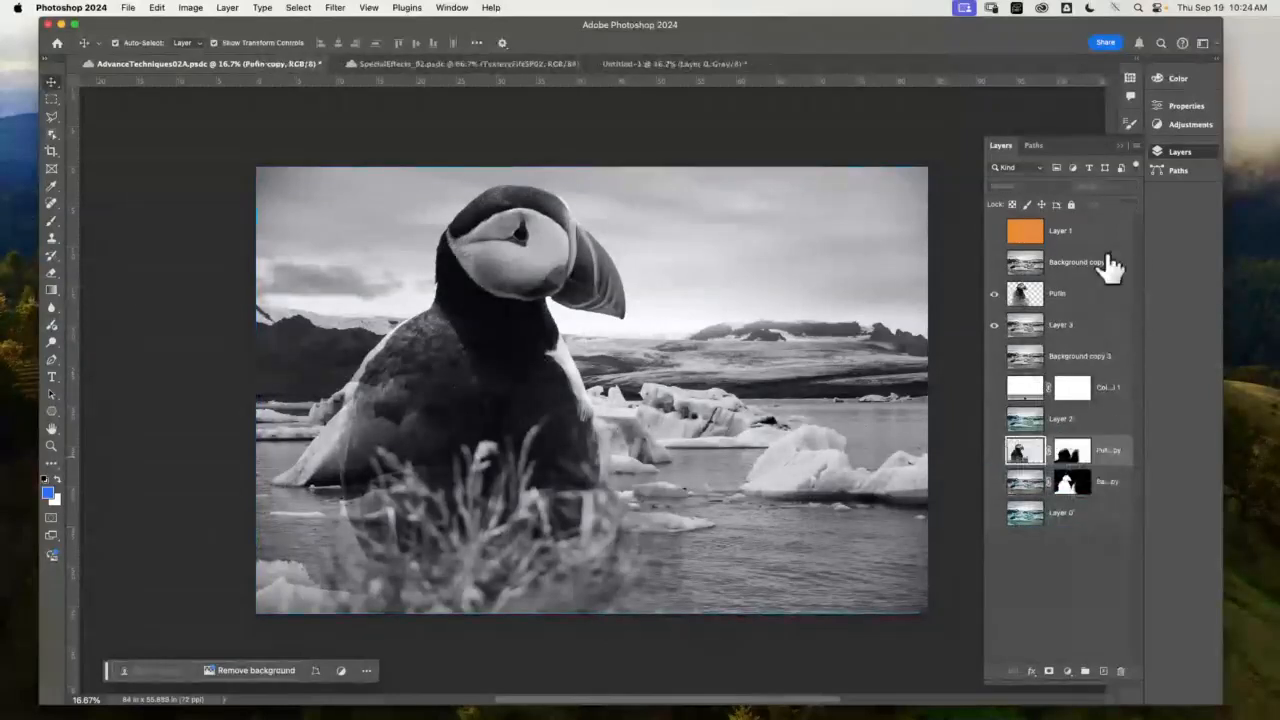
left_click_drag(1110, 265, 1137, 392)
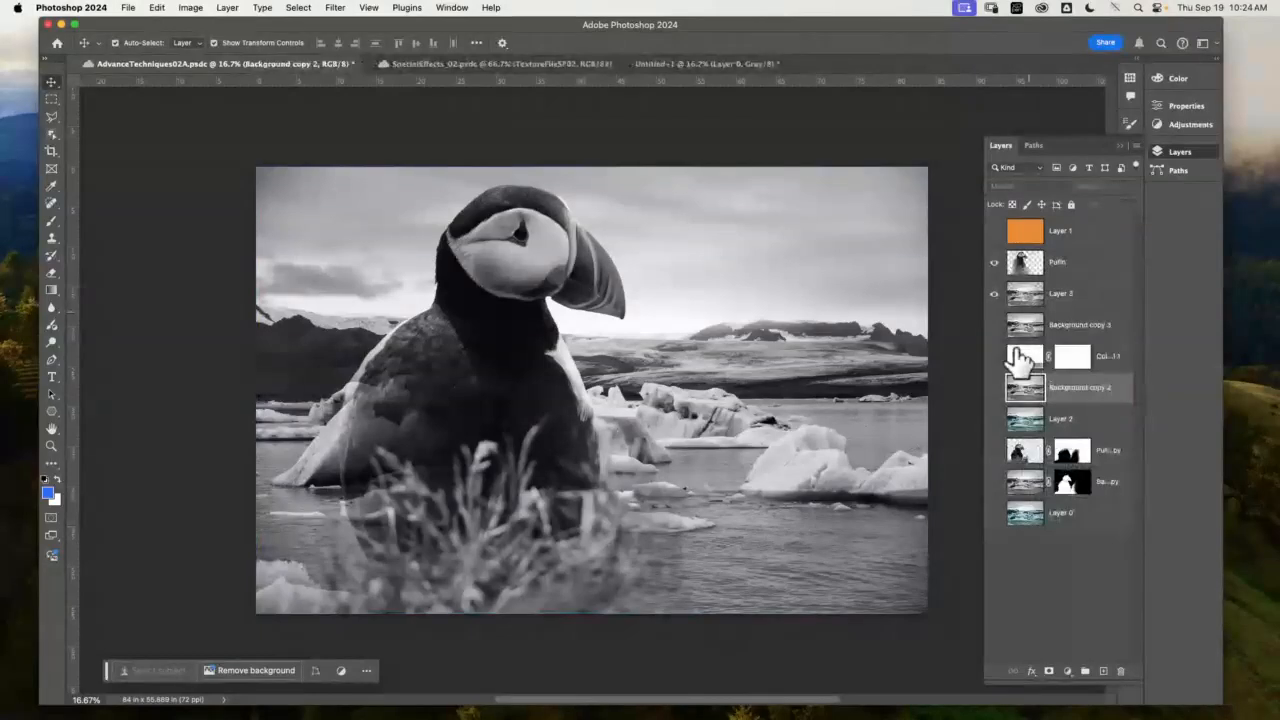
left_click_drag(1103, 242, 1097, 313)
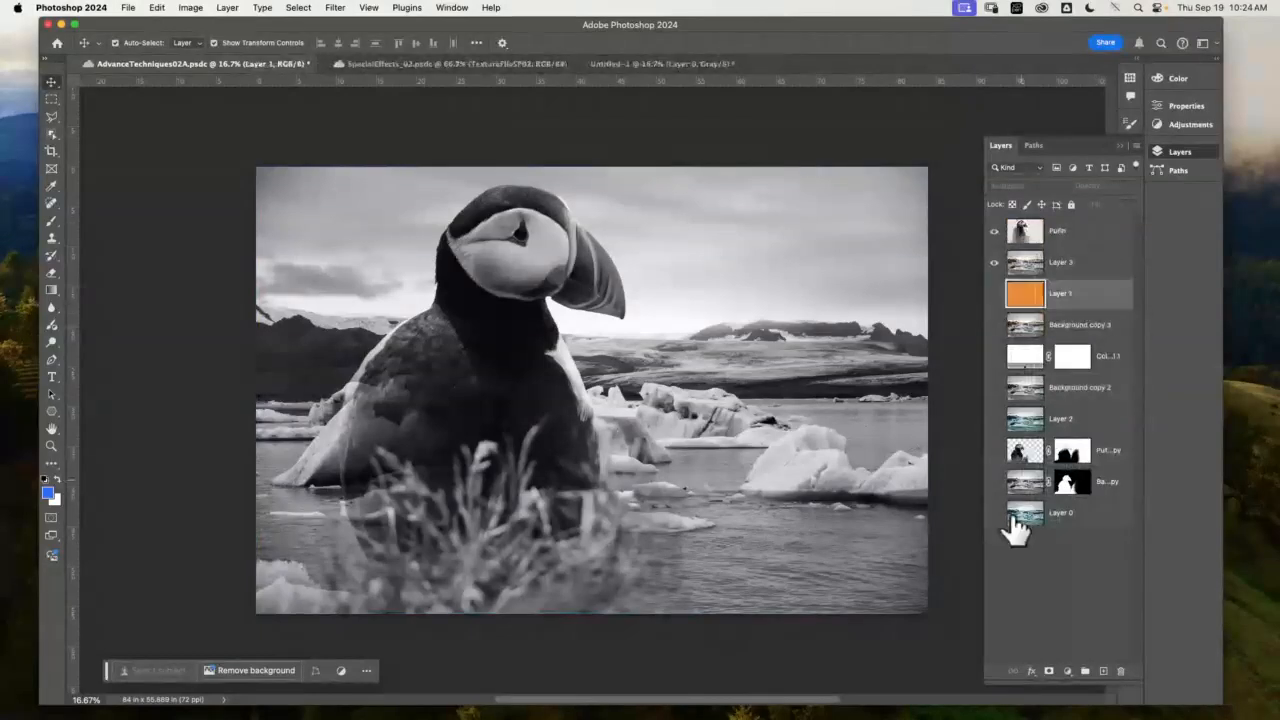
- Add a layer mask that reveals everything to the Pufin layer
left_click(1100, 270)
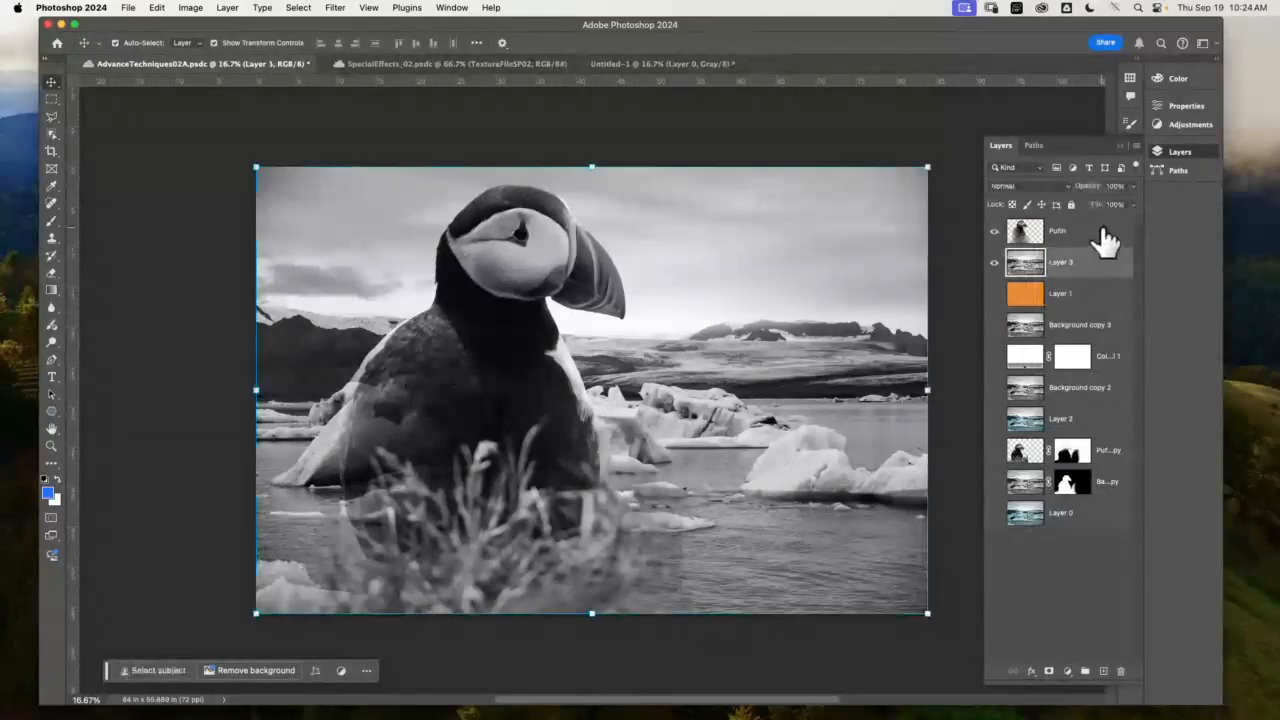
left_click(1104, 232)
left_click(1101, 264)
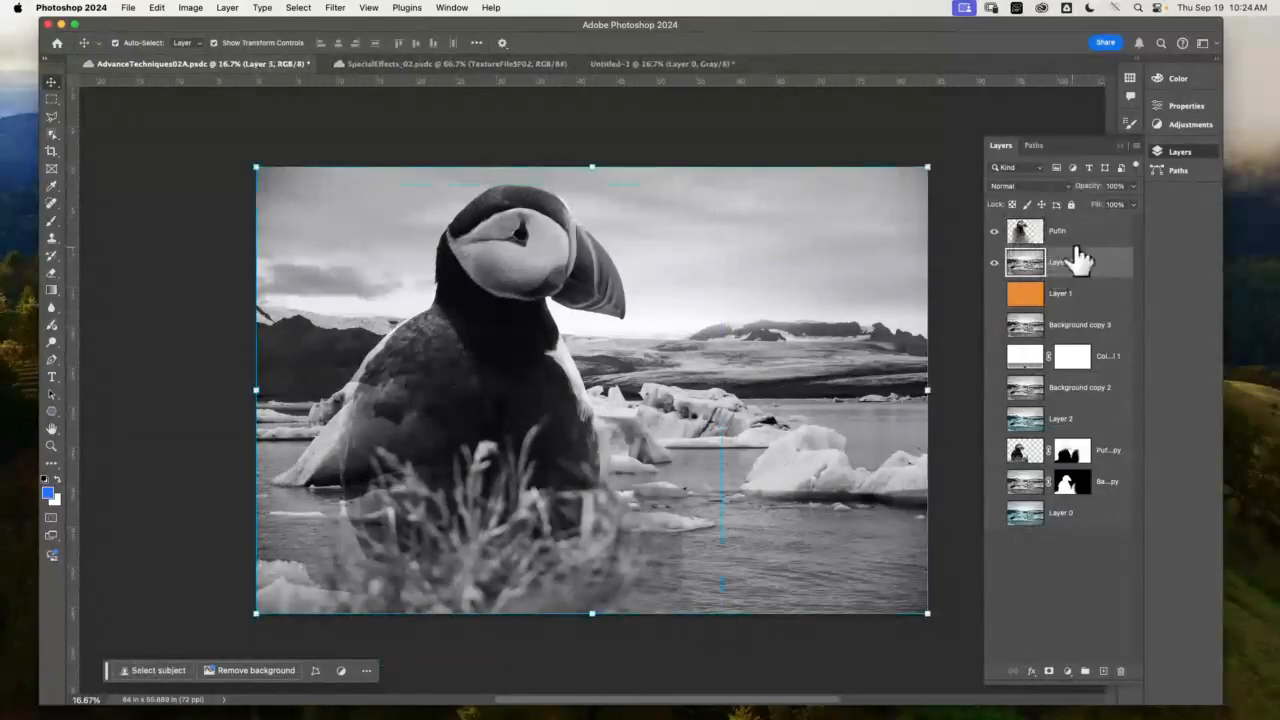
left_click(1106, 234)
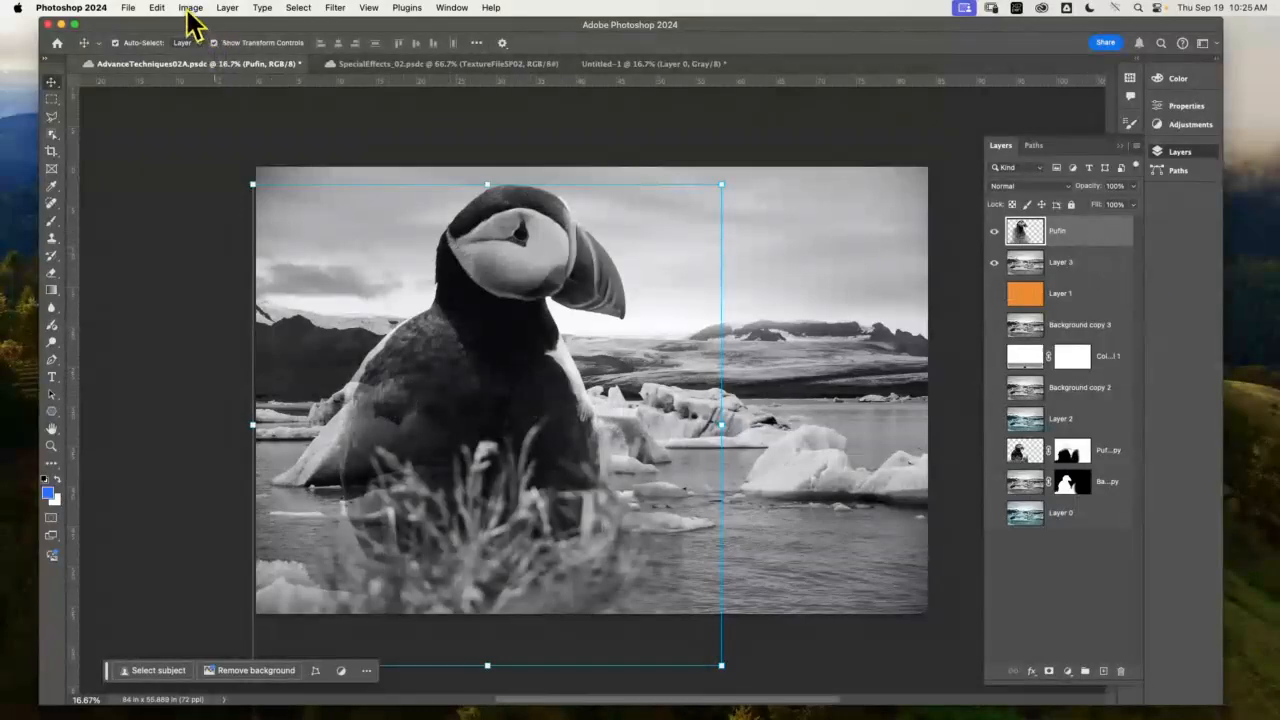
left_click(228, 12)
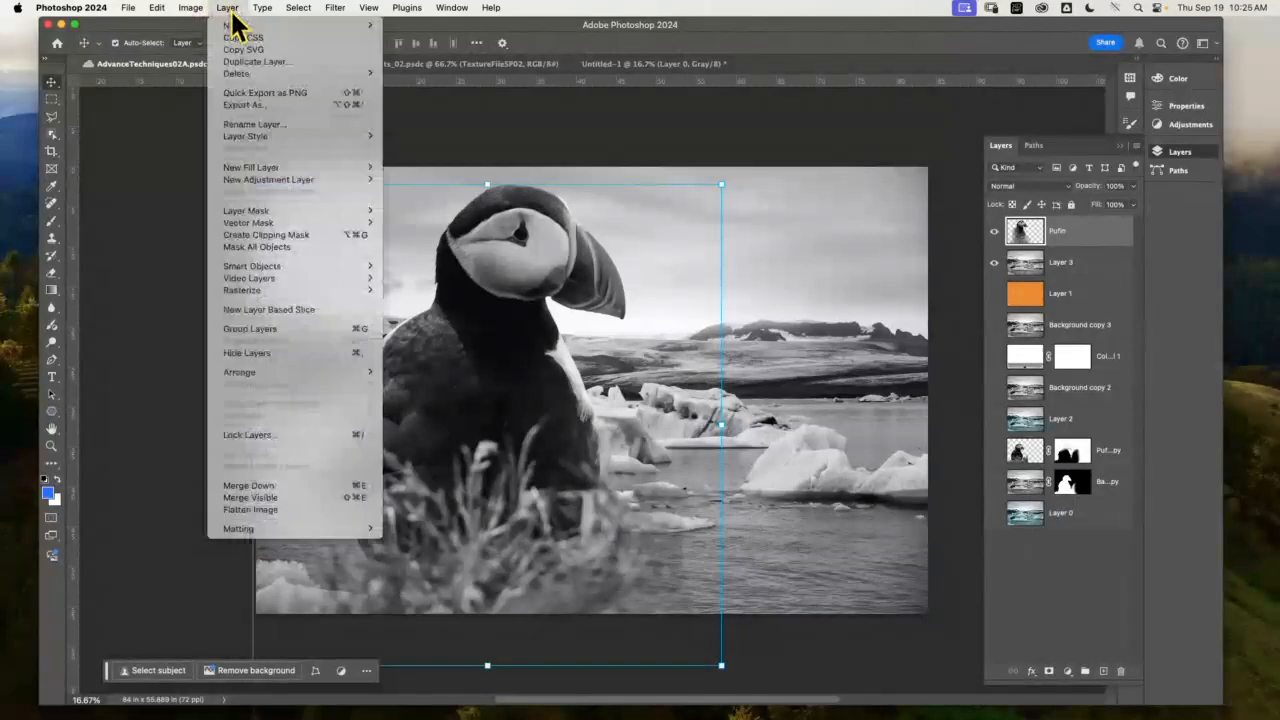
mouse_move(279, 210)
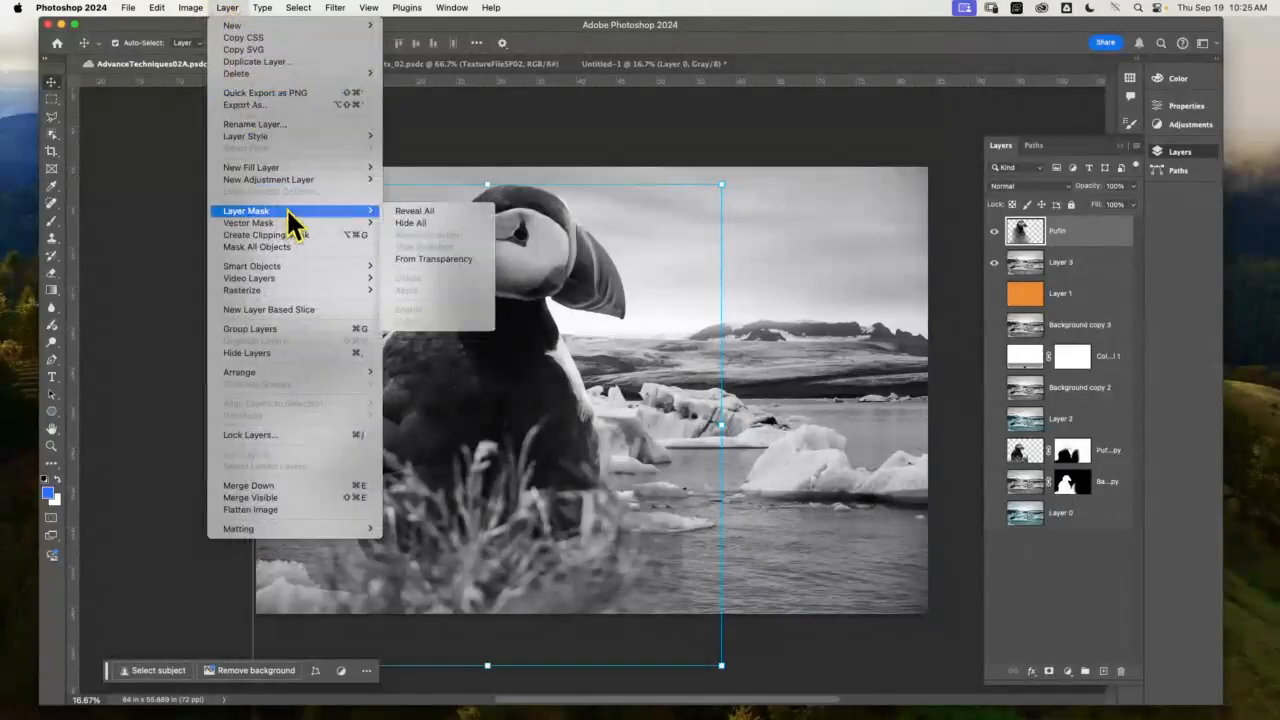
left_click(433, 211)
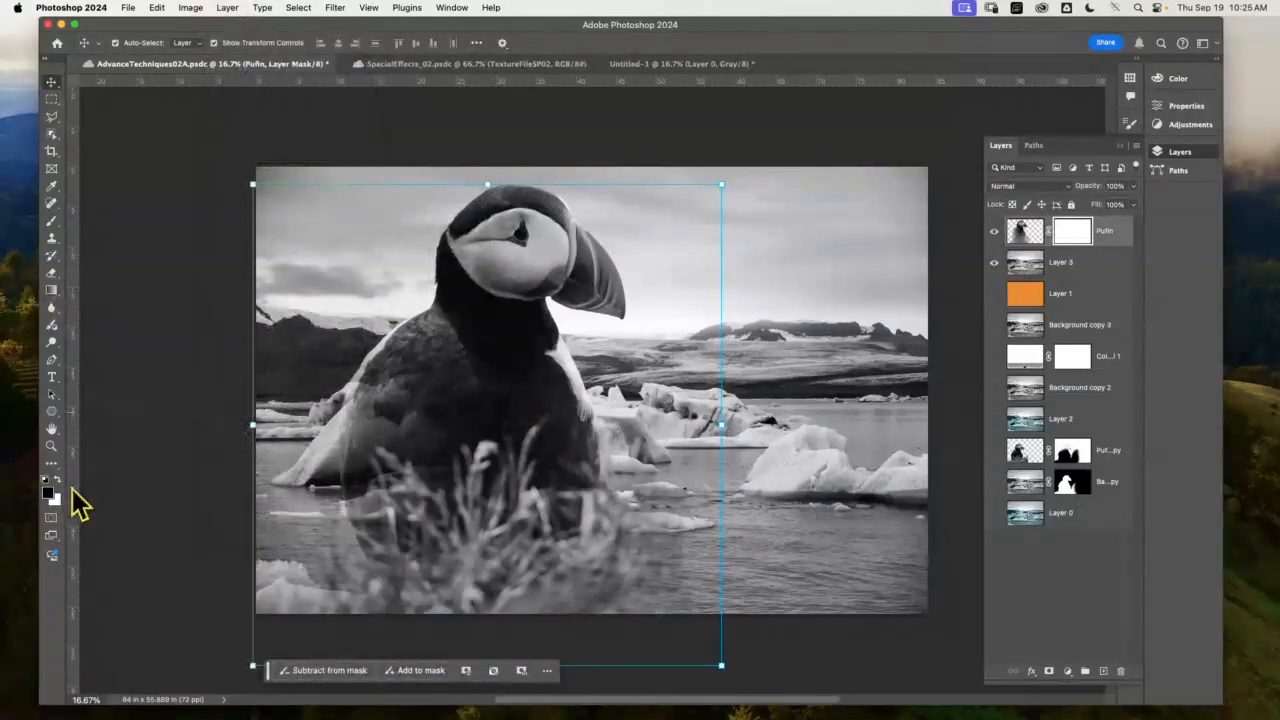
- Set up a soft round brush with a size of 159 px and 0% hardness for painting on the Pufin mask
left_click(54, 223)
left_click(128, 42)
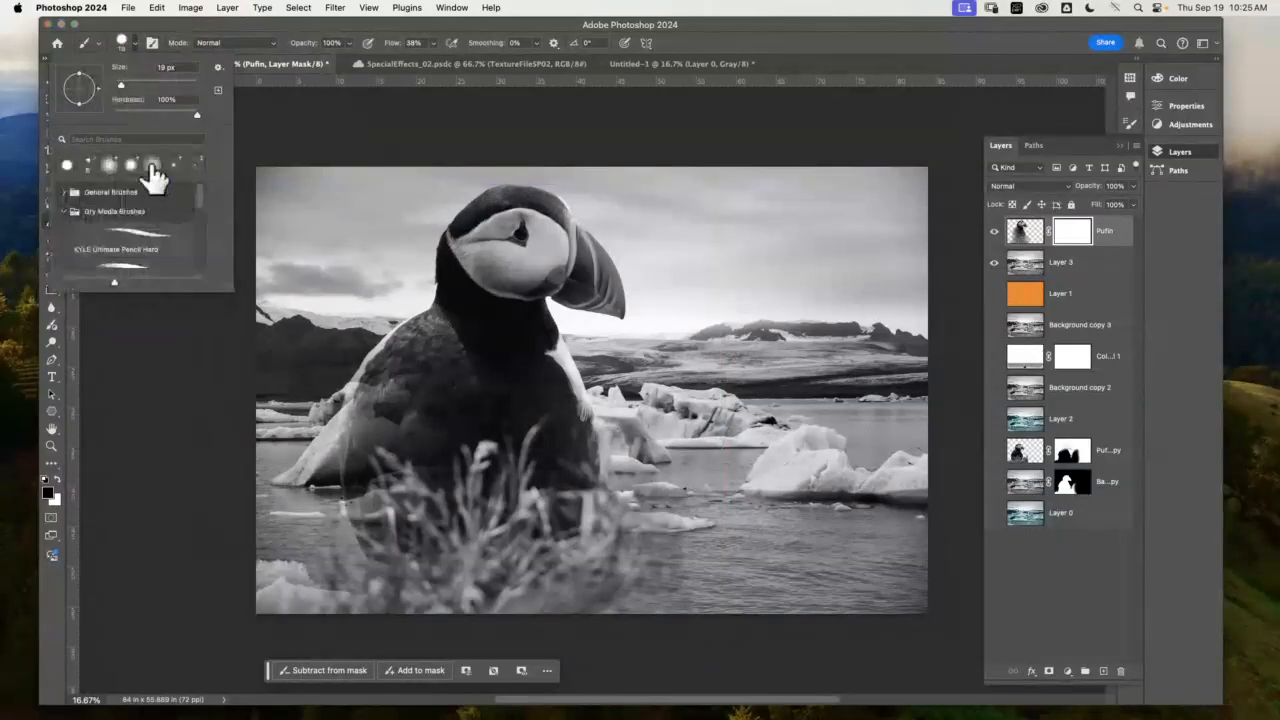
left_click(151, 170)
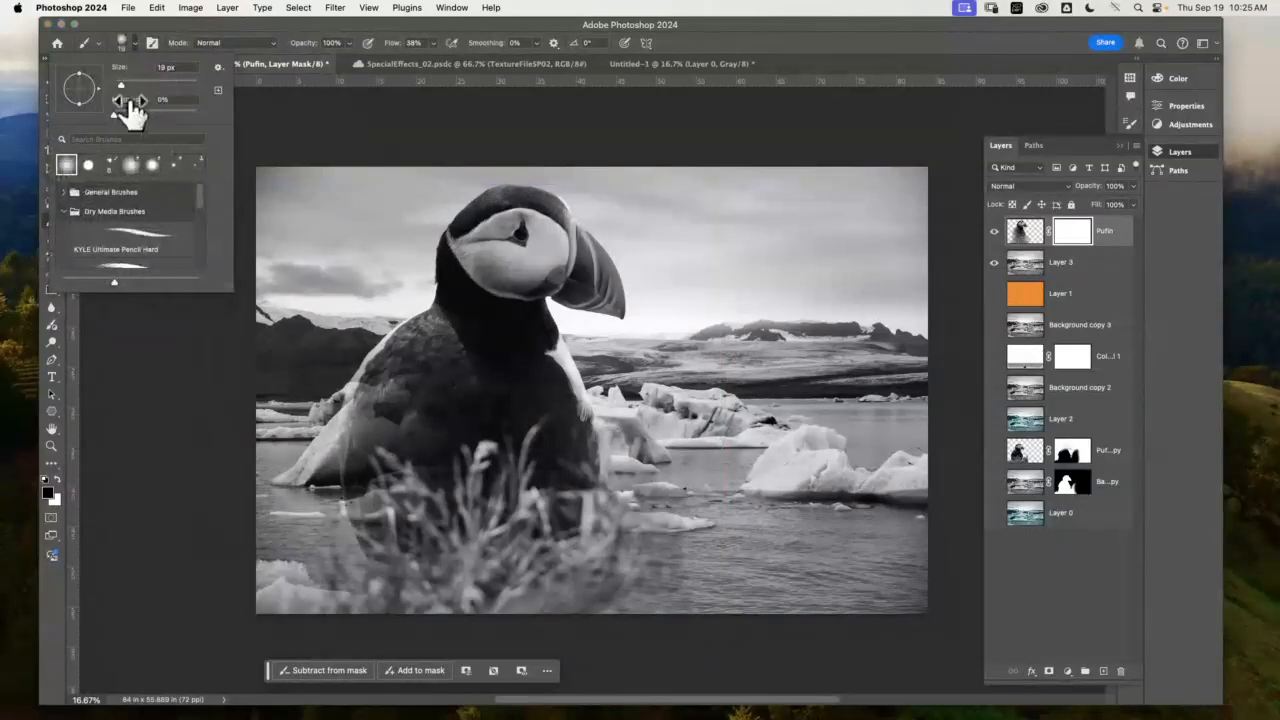
left_click_drag(128, 85, 163, 87)
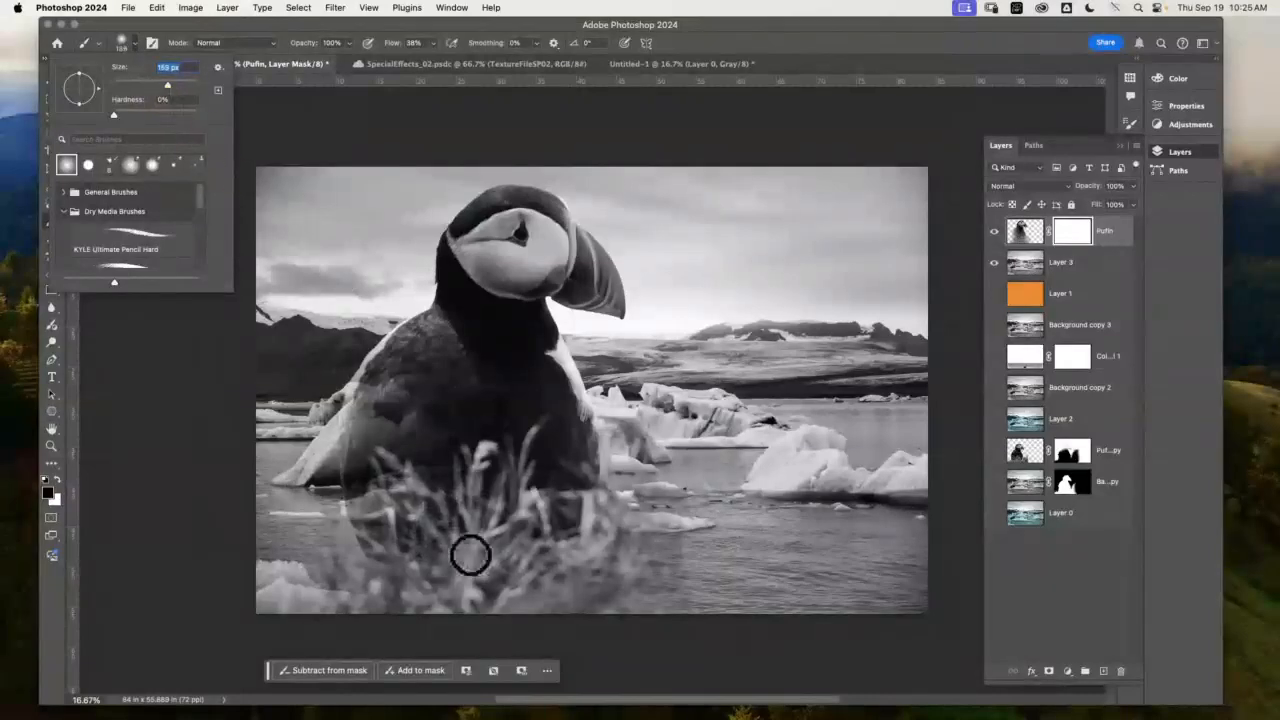
- Paint black on the Pufin mask over the grass and lower body, enlarging the brush to 476 px for the bigger strokes
left_click(474, 550)
mouse_move(479, 584)
left_mouse_down()
mouse_move(449, 537)
mouse_move(431, 548)
left_mouse_up()
left_click(136, 45)
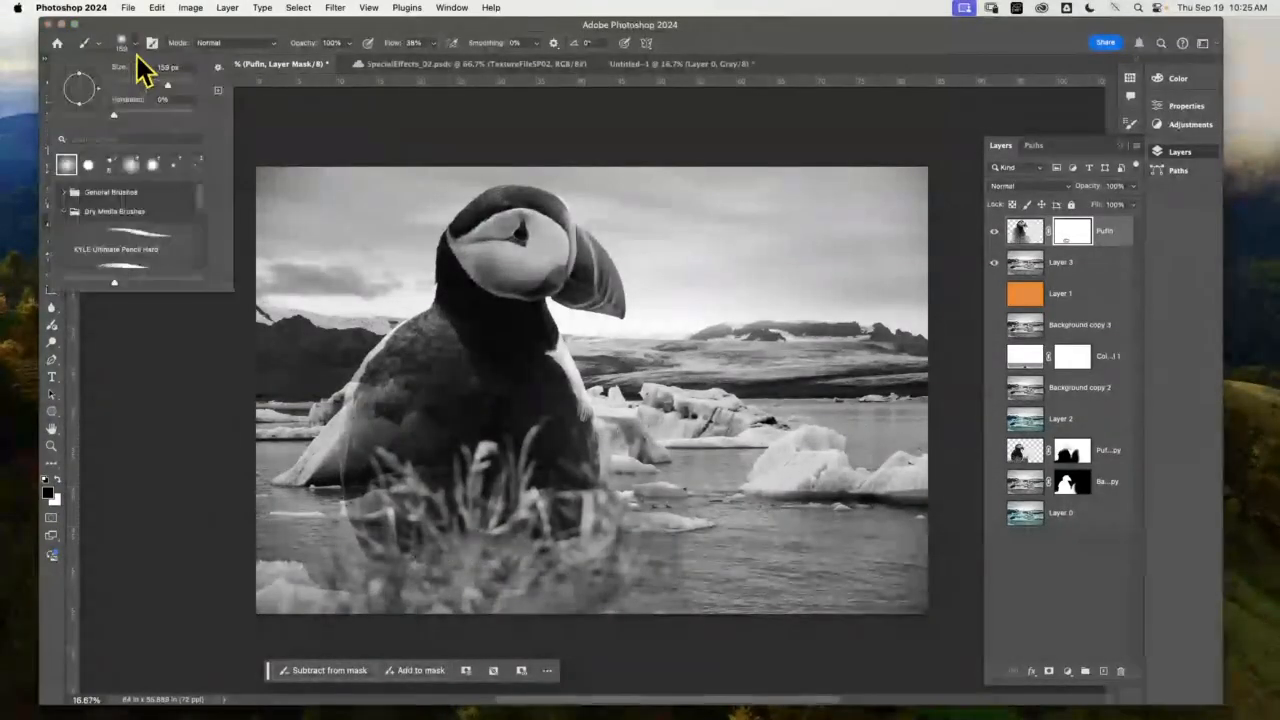
left_click_drag(165, 82, 186, 84)
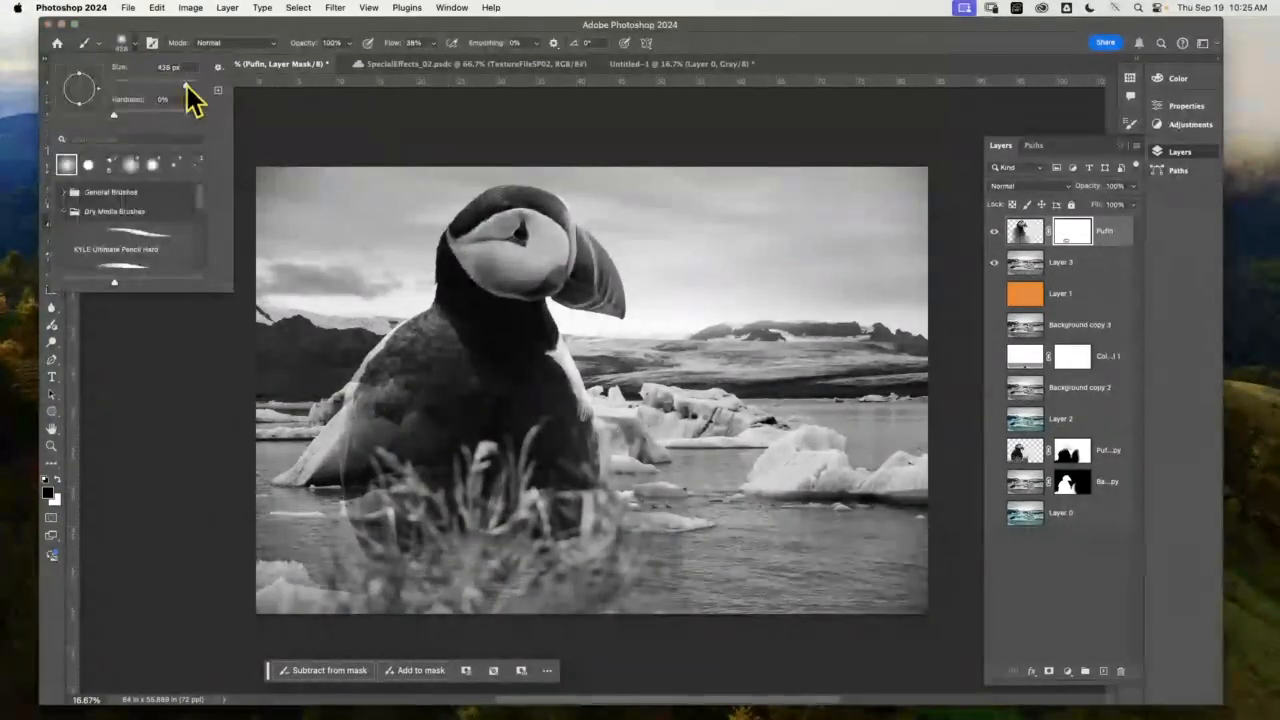
left_click(500, 586)
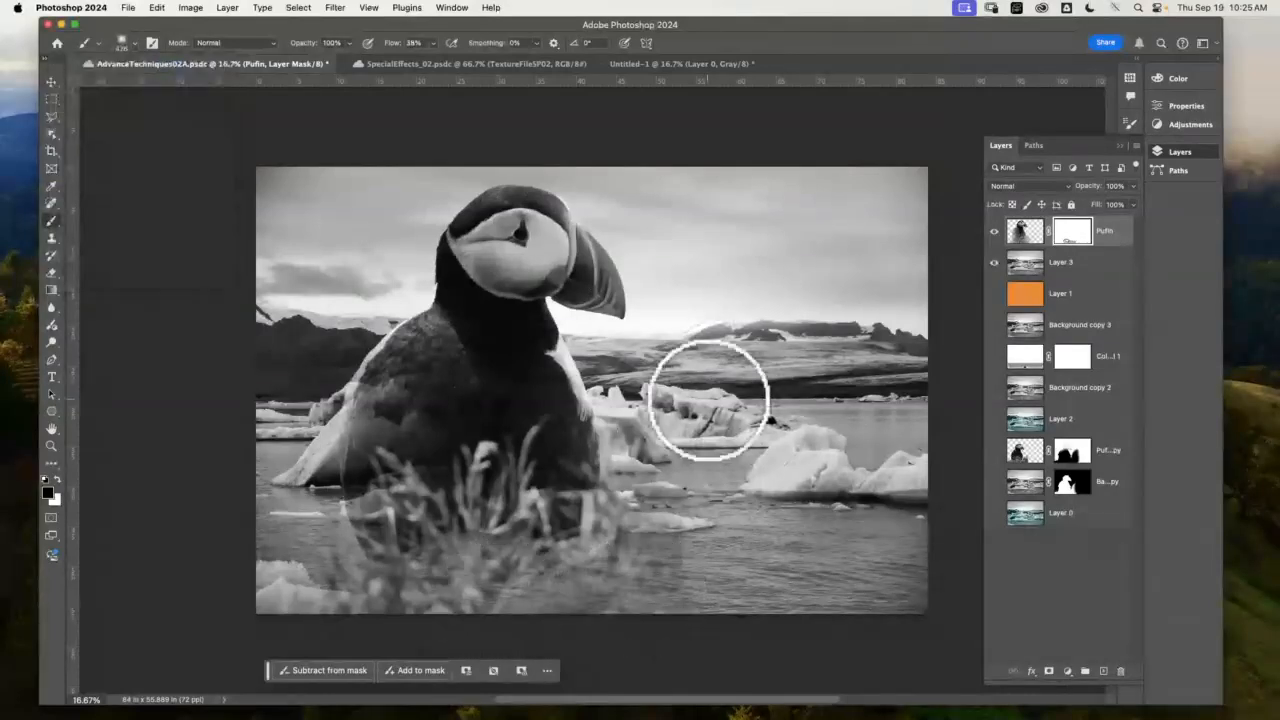
mouse_move(522, 422)
left_mouse_down()
mouse_move(476, 449)
mouse_move(520, 456)
mouse_move(484, 459)
mouse_move(488, 501)
mouse_move(505, 518)
mouse_move(602, 531)
mouse_move(457, 541)
mouse_move(306, 621)
mouse_move(628, 575)
mouse_move(712, 589)
mouse_move(554, 558)
mouse_move(366, 591)
mouse_move(462, 503)
mouse_move(627, 501)
mouse_move(591, 486)
mouse_move(340, 547)
mouse_move(426, 474)
mouse_move(641, 441)
mouse_move(454, 426)
mouse_move(322, 515)
mouse_move(589, 439)
mouse_move(495, 488)
mouse_move(648, 469)
mouse_move(633, 509)
mouse_move(542, 613)
mouse_move(356, 530)
mouse_move(493, 409)
mouse_move(486, 374)
mouse_move(450, 388)
mouse_move(404, 454)
mouse_move(512, 505)
mouse_move(861, 480)
mouse_move(730, 449)
mouse_move(730, 479)
mouse_move(529, 571)
mouse_move(461, 543)
mouse_move(486, 590)
left_mouse_up()
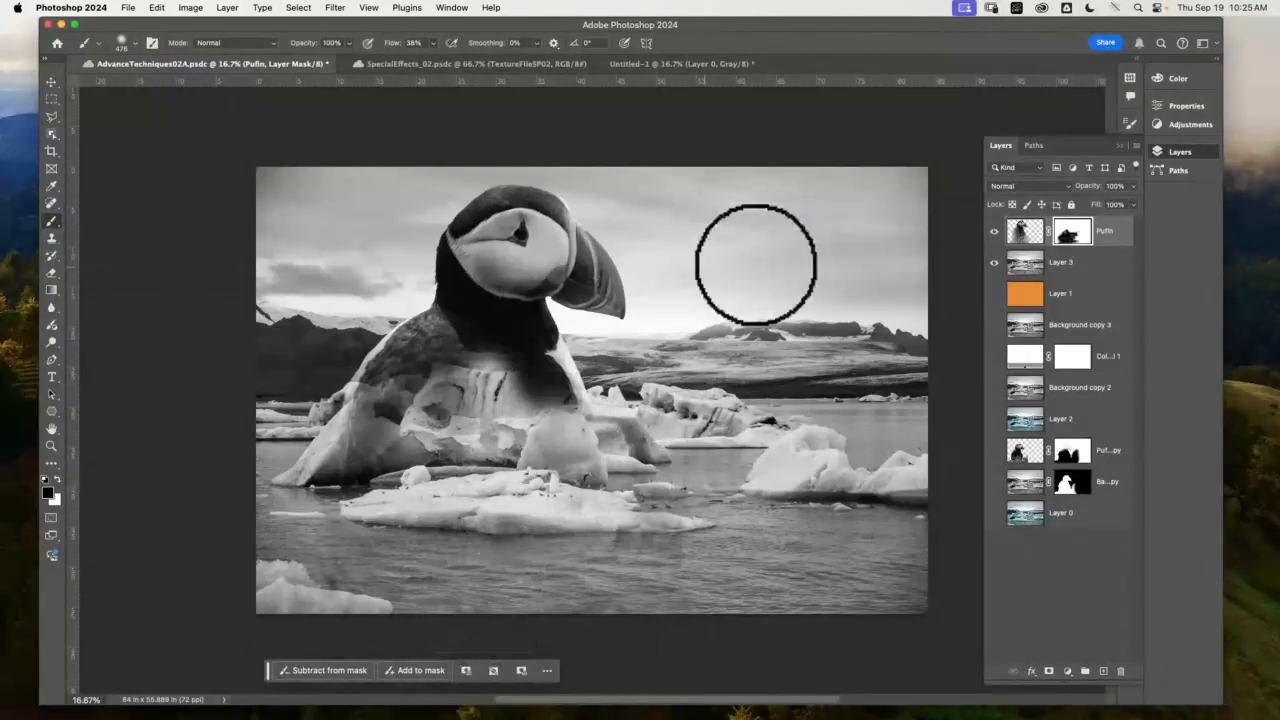
- Undo all the black brush strokes on the Pufin layer mask
key("super+z")
key("super+z")
key("super+shift+z")
key("super+shift+z")
key("super+shift+z")
key("super+shift+z")
key("super+shift+z")
key("super+shift+z")
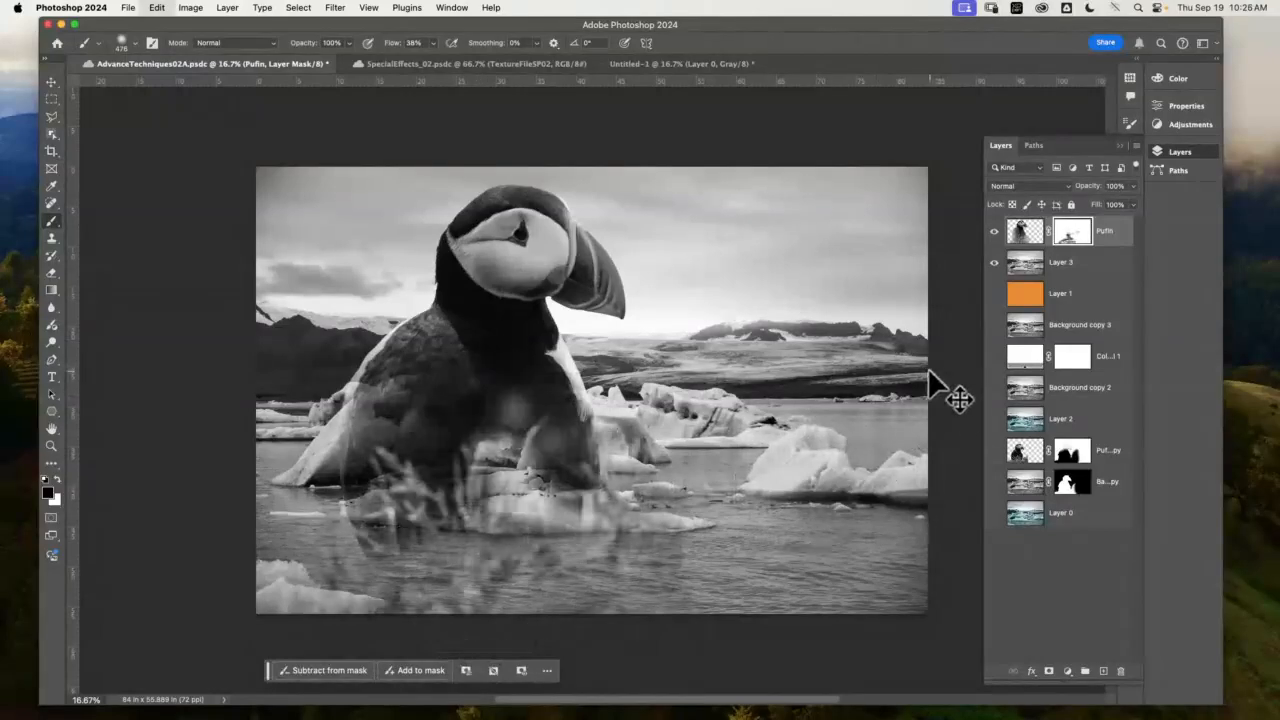
key("super+z")
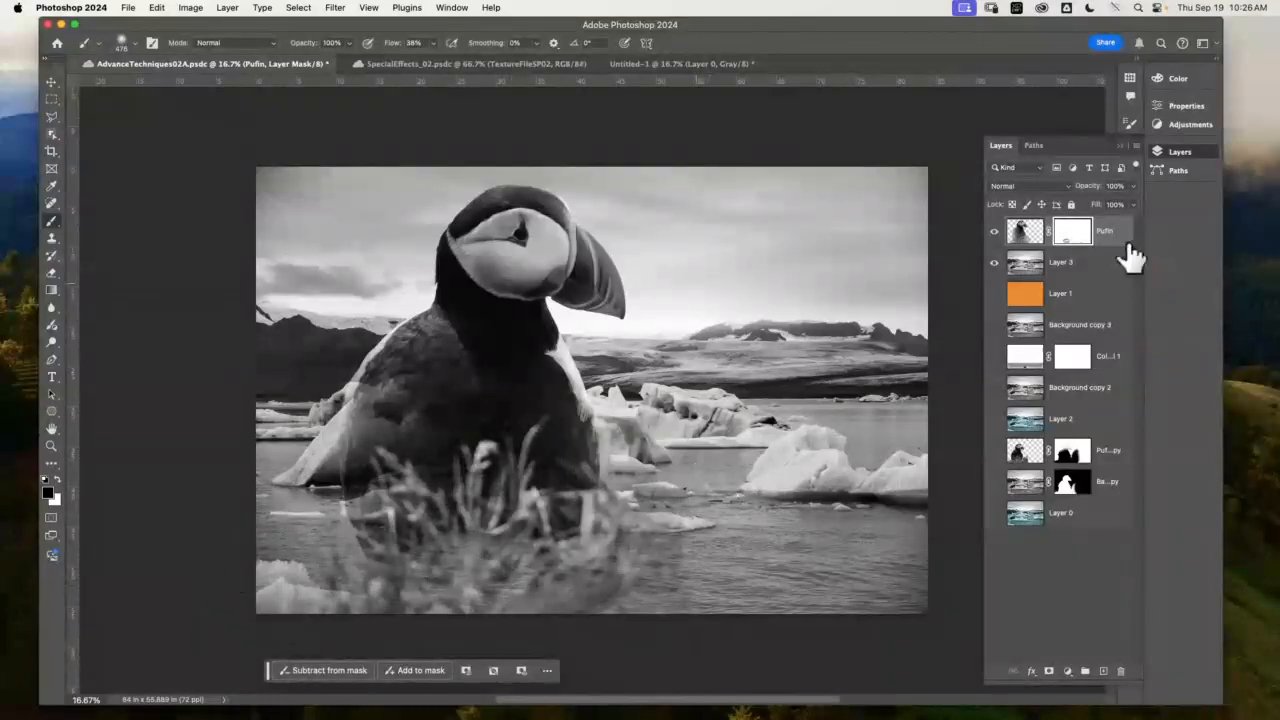
key("super+z")
key("super+z")
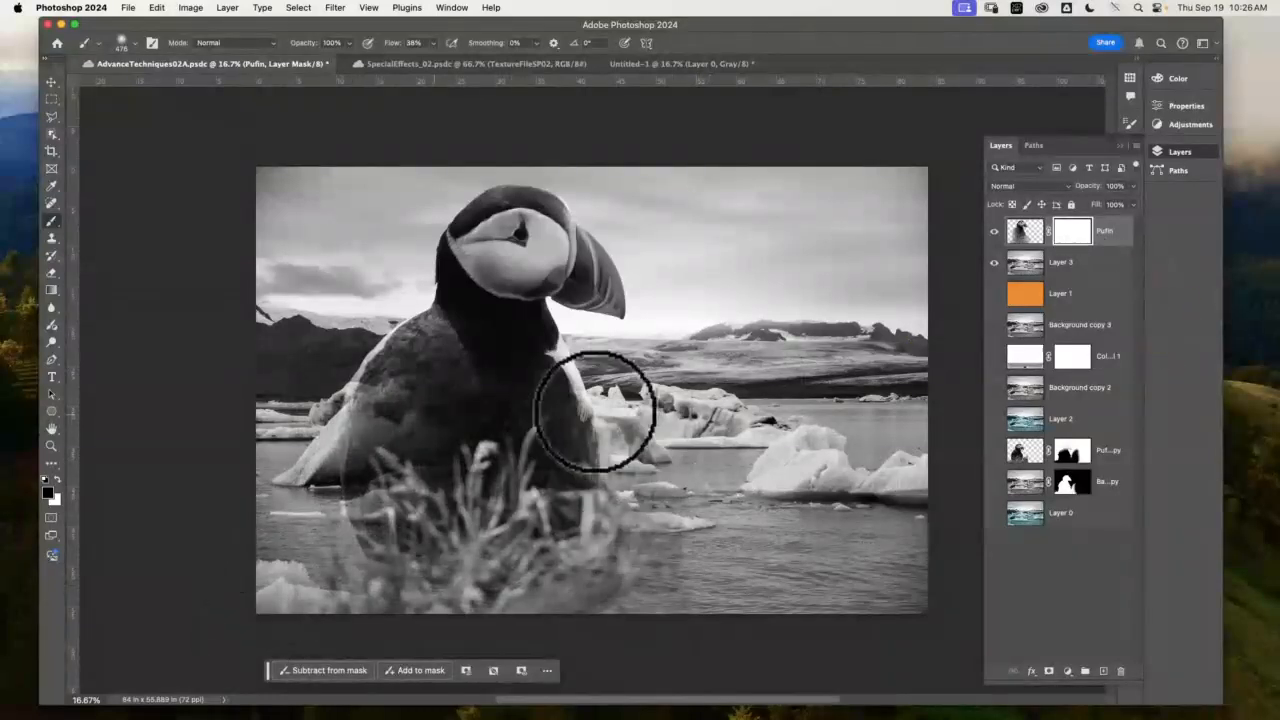
- Set the layer thumbnails to the largest size in the Layers Panel Options
left_click(1137, 147)
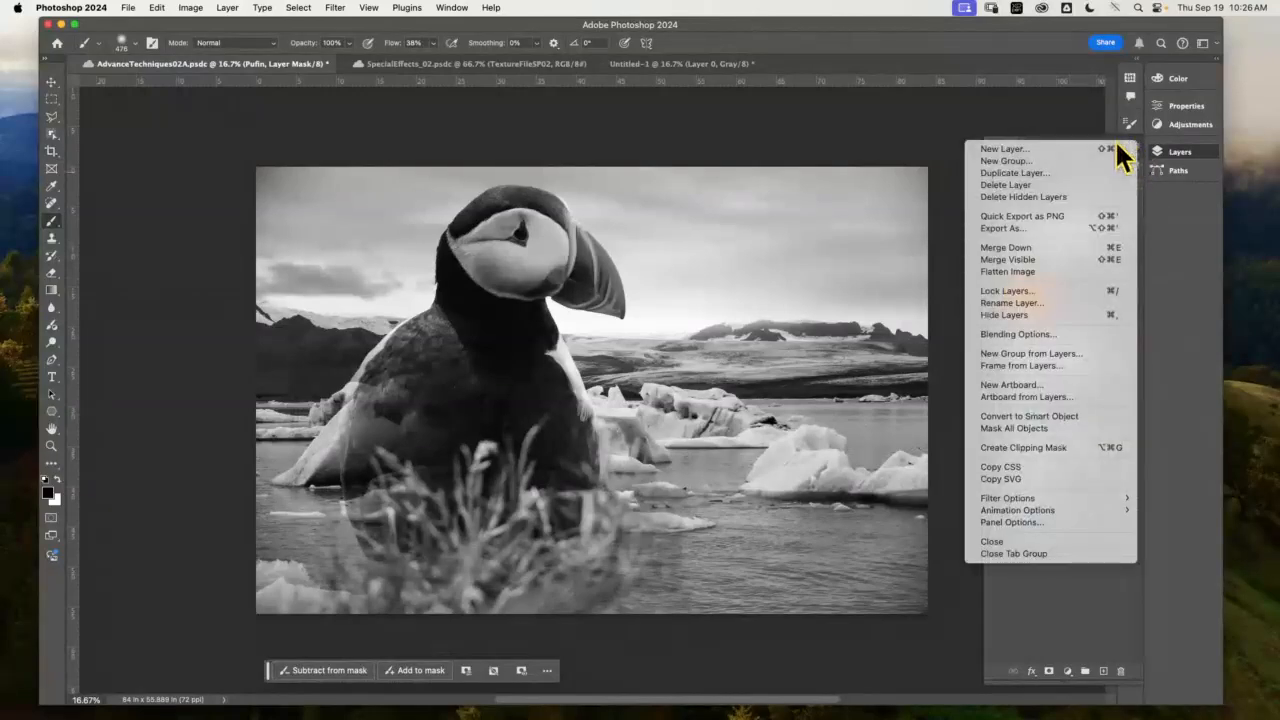
left_click(1001, 119)
left_click(1136, 148)
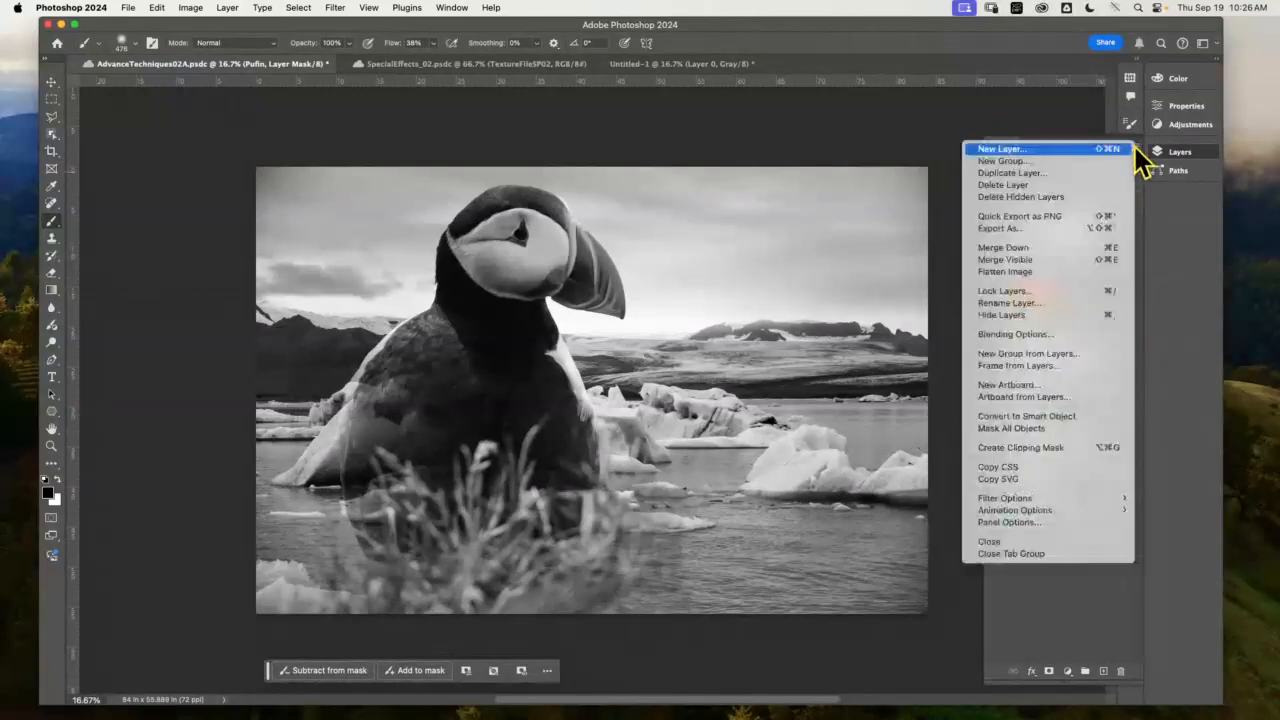
mouse_move(1049, 498)
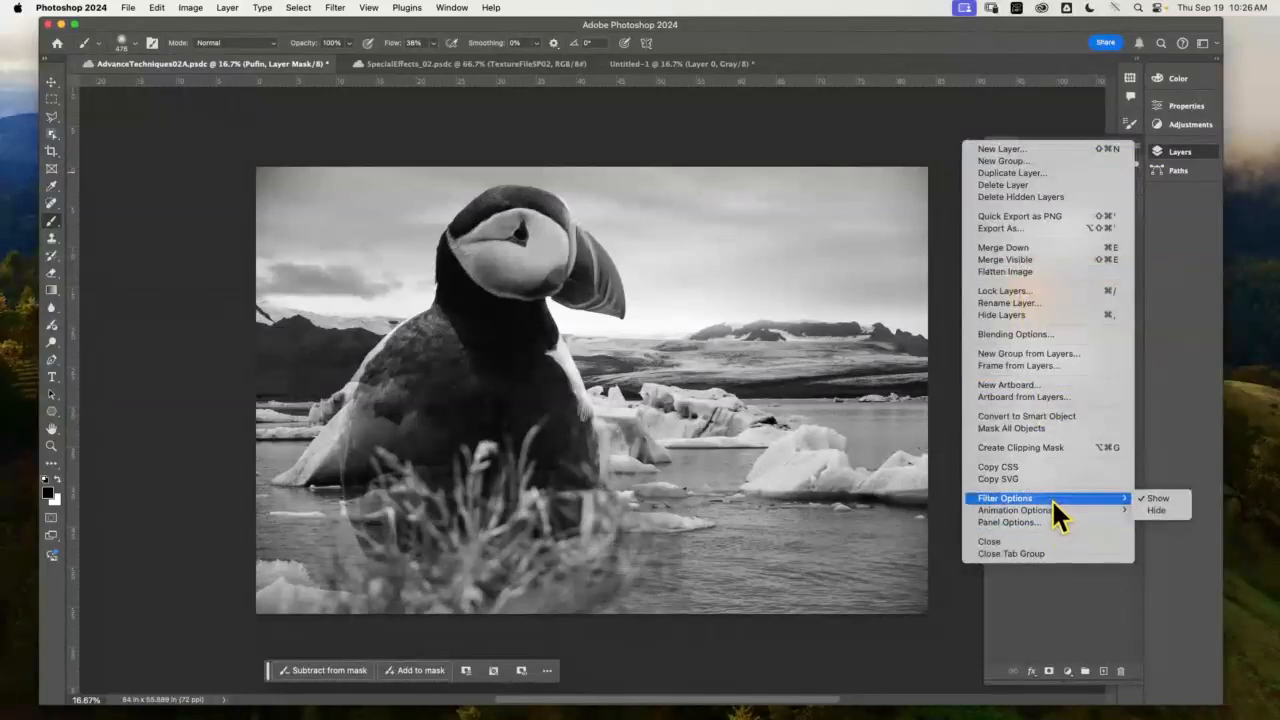
left_click(1048, 522)
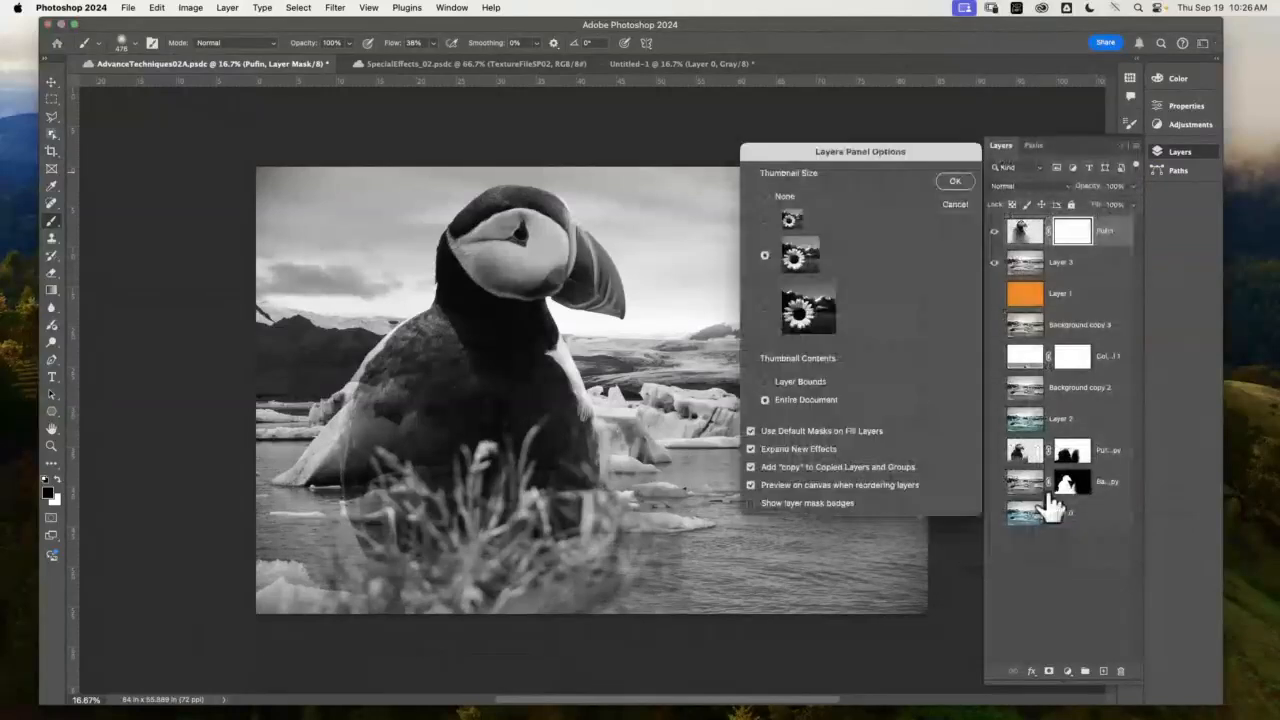
left_click(780, 312)
left_click(957, 184)
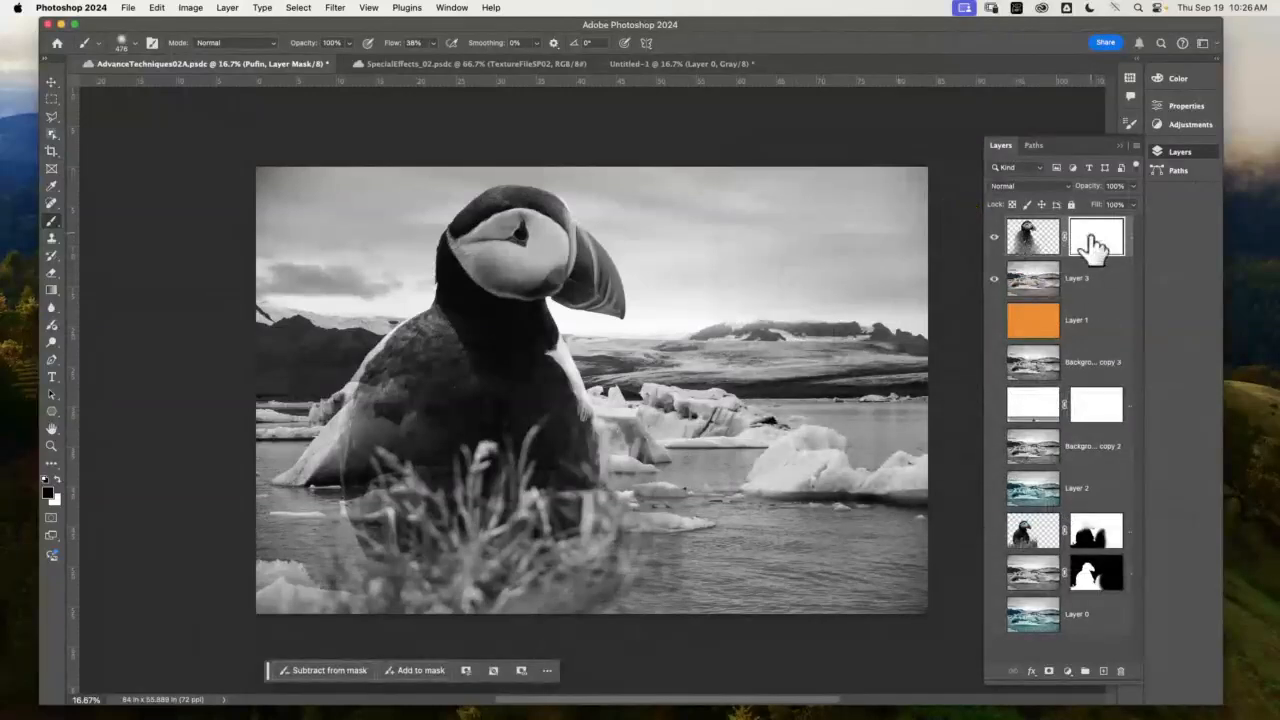
- Draw a black-to-white linear gradient on the Pufin mask from the image's bottom edge straight up to the puffin's face
left_click(52, 291)
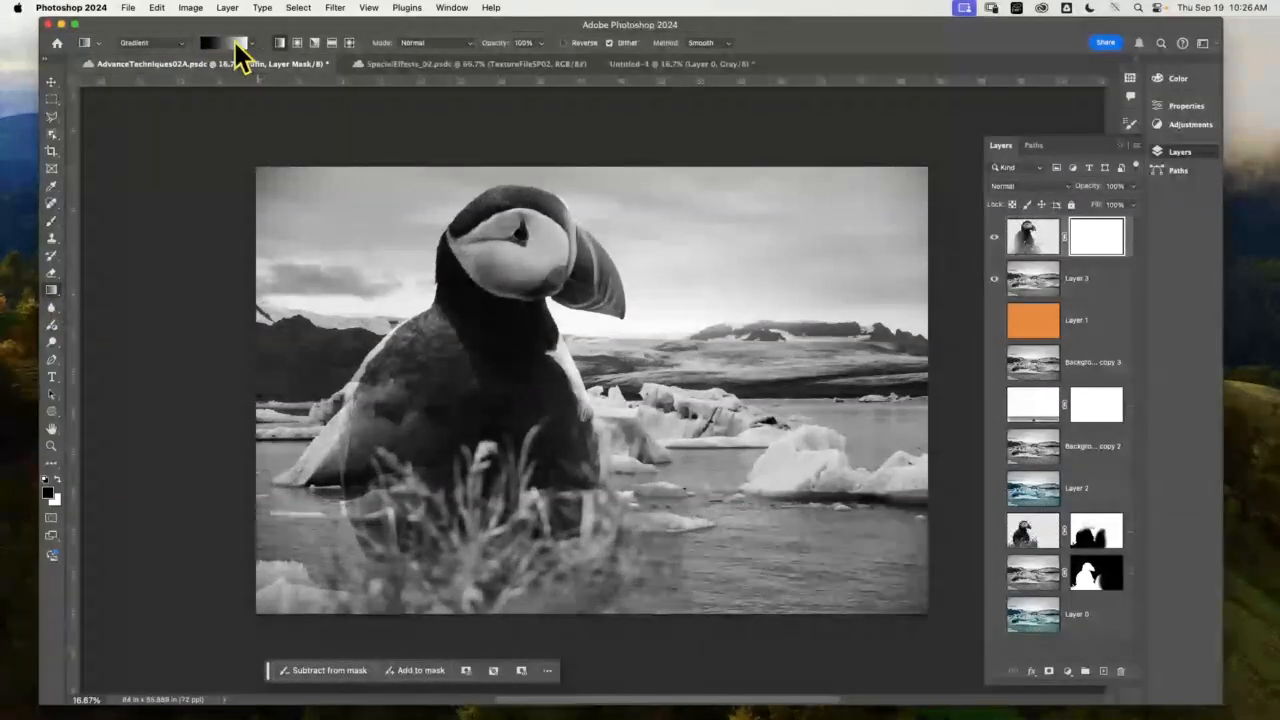
left_click_drag(479, 613, 478, 237)
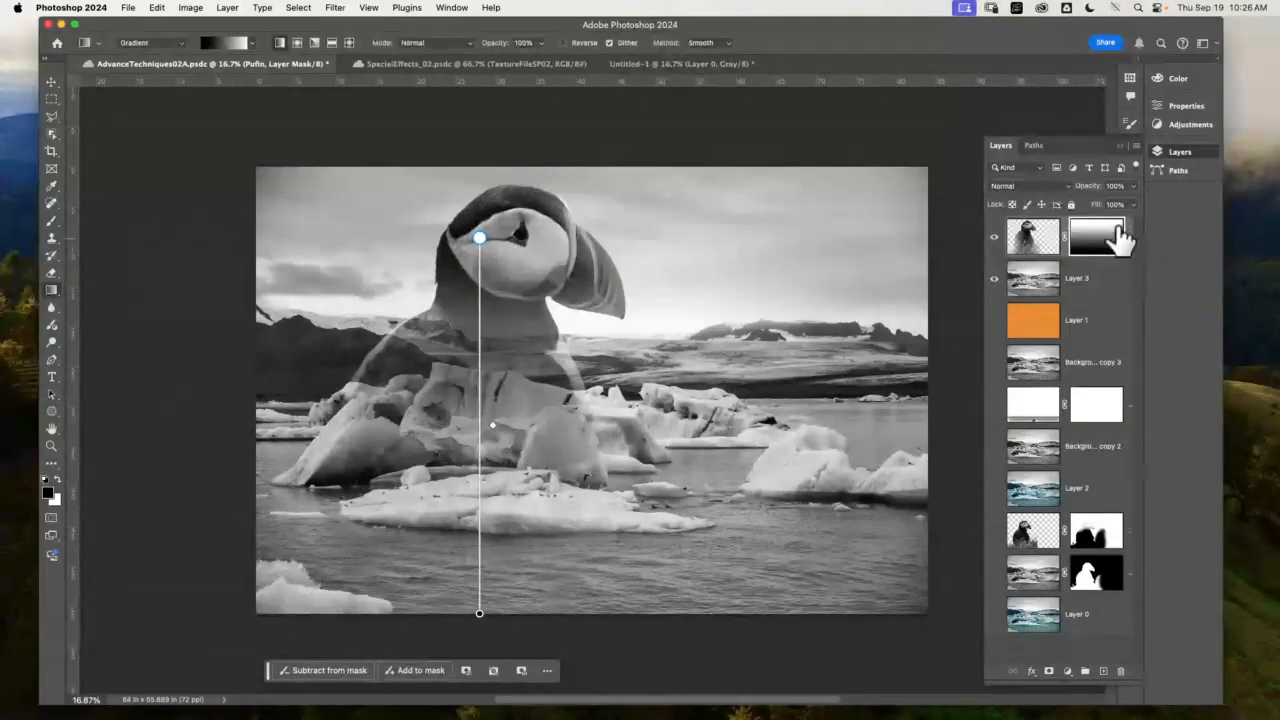
left_click(55, 84)
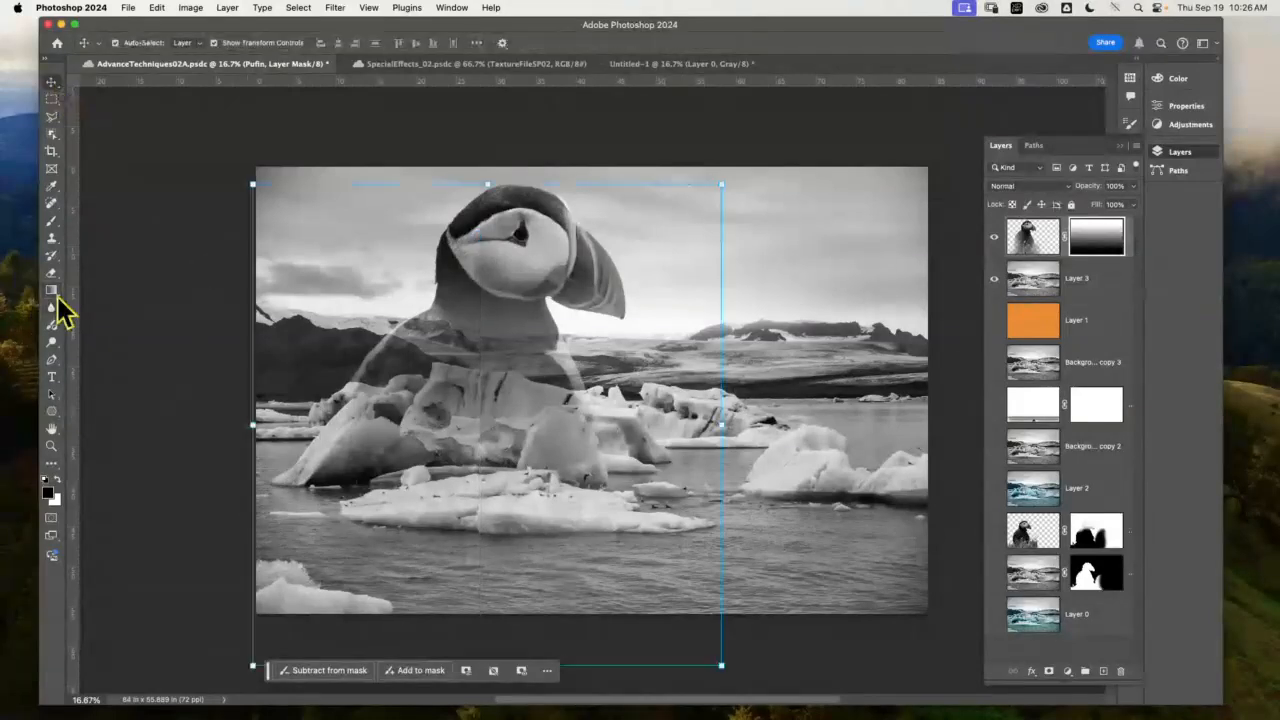
- Set the brush opacity to 50%, keeping the soft 476 px brush
left_click(52, 221)
left_click(124, 43)
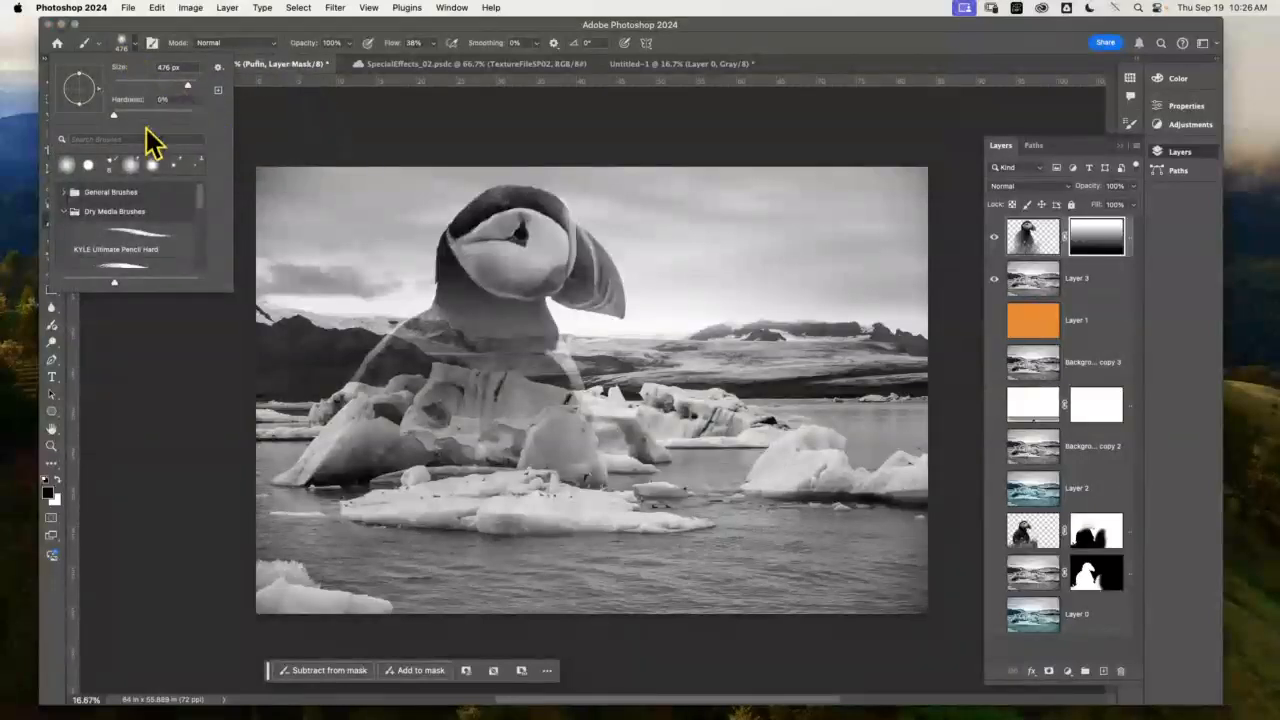
left_click(122, 46)
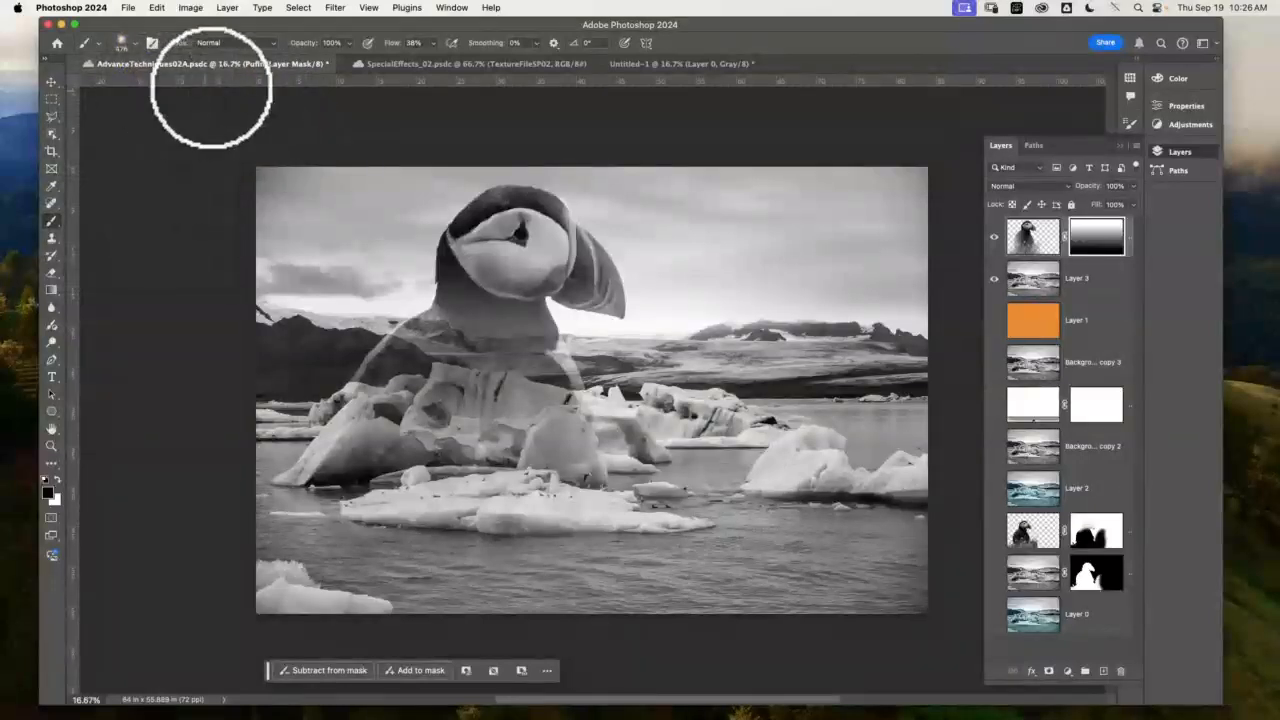
left_click(338, 42)
type("0")
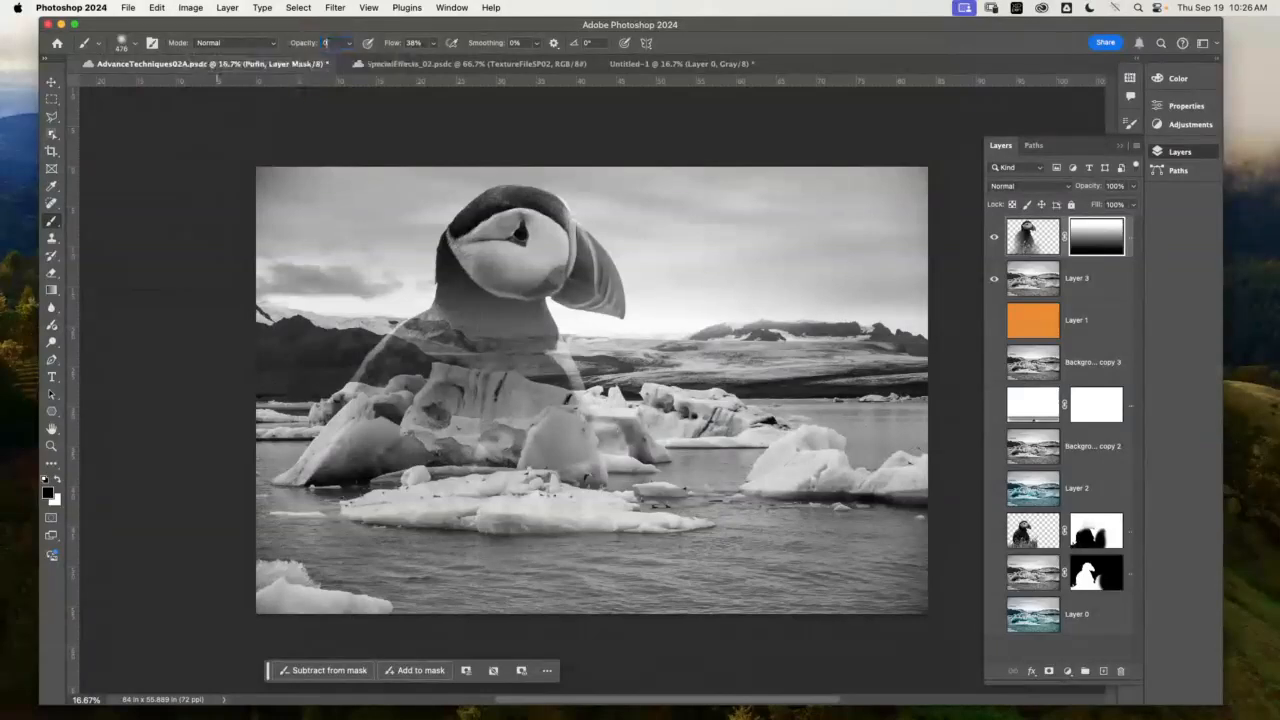
key("Return")
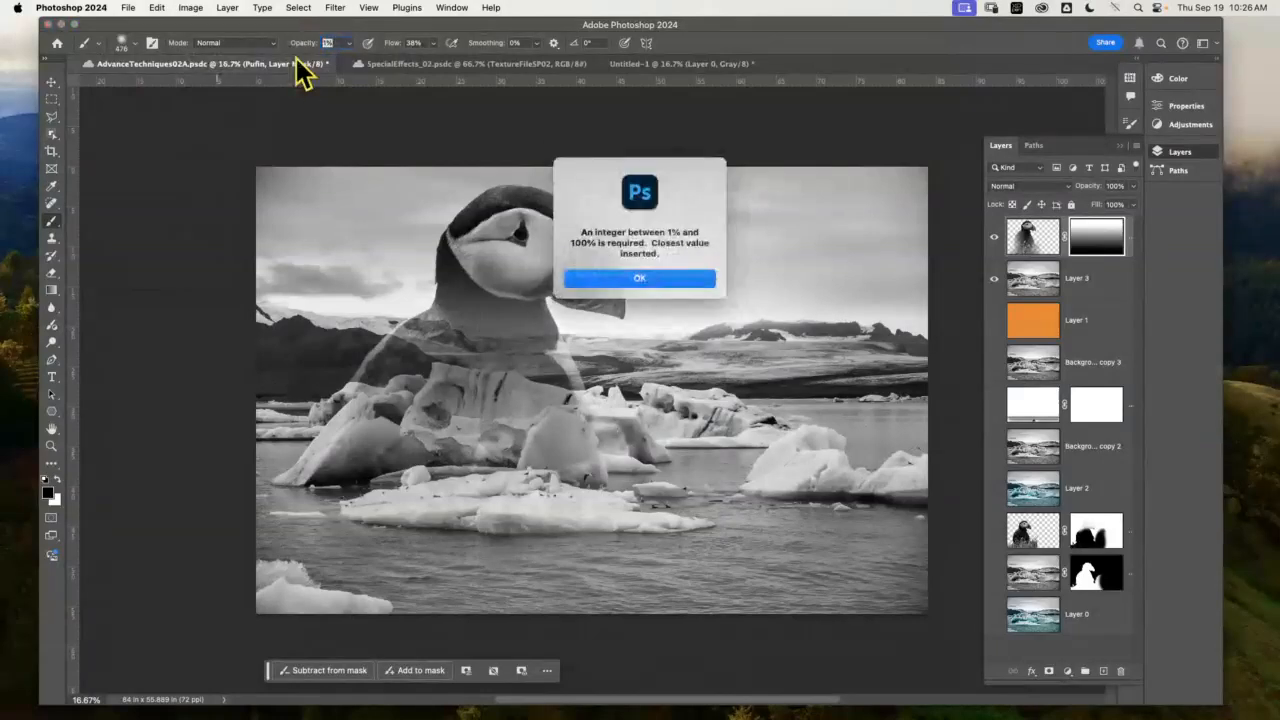
left_click(640, 277)
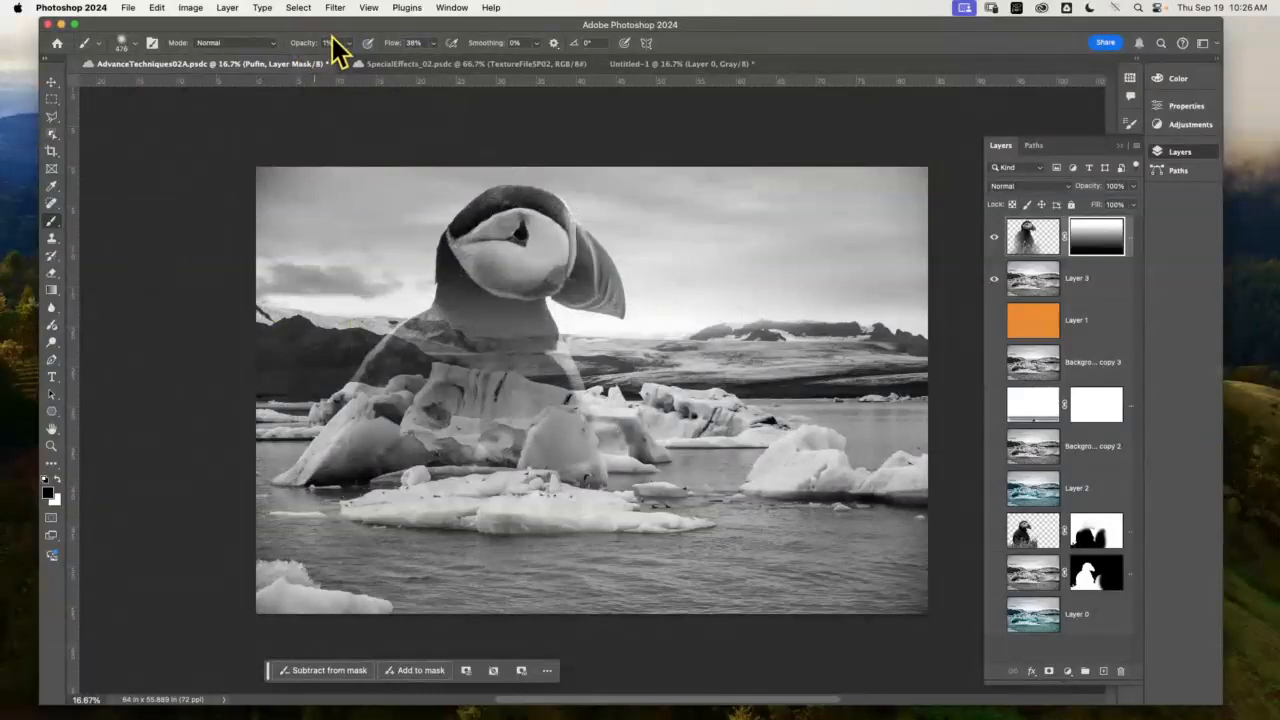
left_click_drag(334, 44, 314, 46)
type("50")
key("Return")
- Paint white on the Pufin mask along the puffin's back and the outer edge of its body above the iceberg
mouse_move(402, 308)
left_mouse_down()
mouse_move(416, 344)
mouse_move(350, 402)
mouse_move(366, 388)
mouse_move(338, 448)
mouse_move(374, 464)
left_mouse_up()
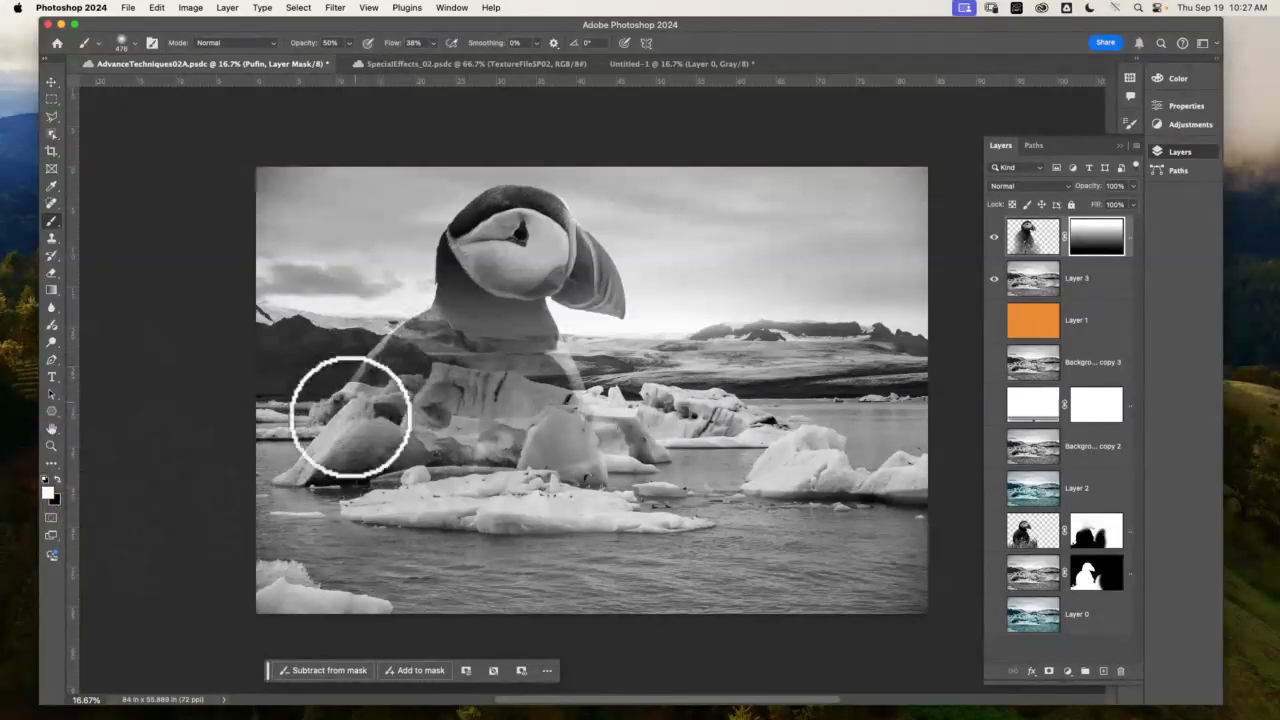
mouse_move(407, 335)
left_mouse_down()
mouse_move(340, 423)
mouse_move(361, 426)
mouse_move(392, 326)
mouse_move(347, 381)
mouse_move(324, 516)
mouse_move(390, 329)
mouse_move(340, 413)
left_mouse_up()
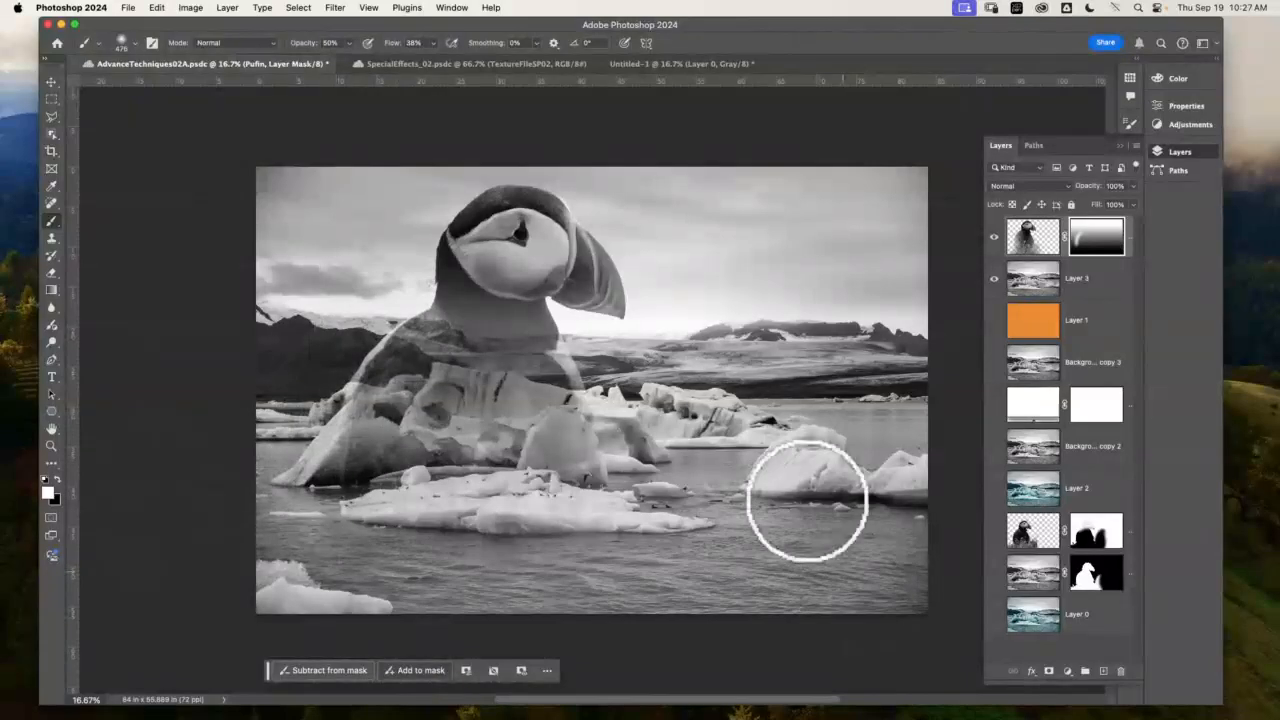
left_click_drag(348, 435, 333, 472)
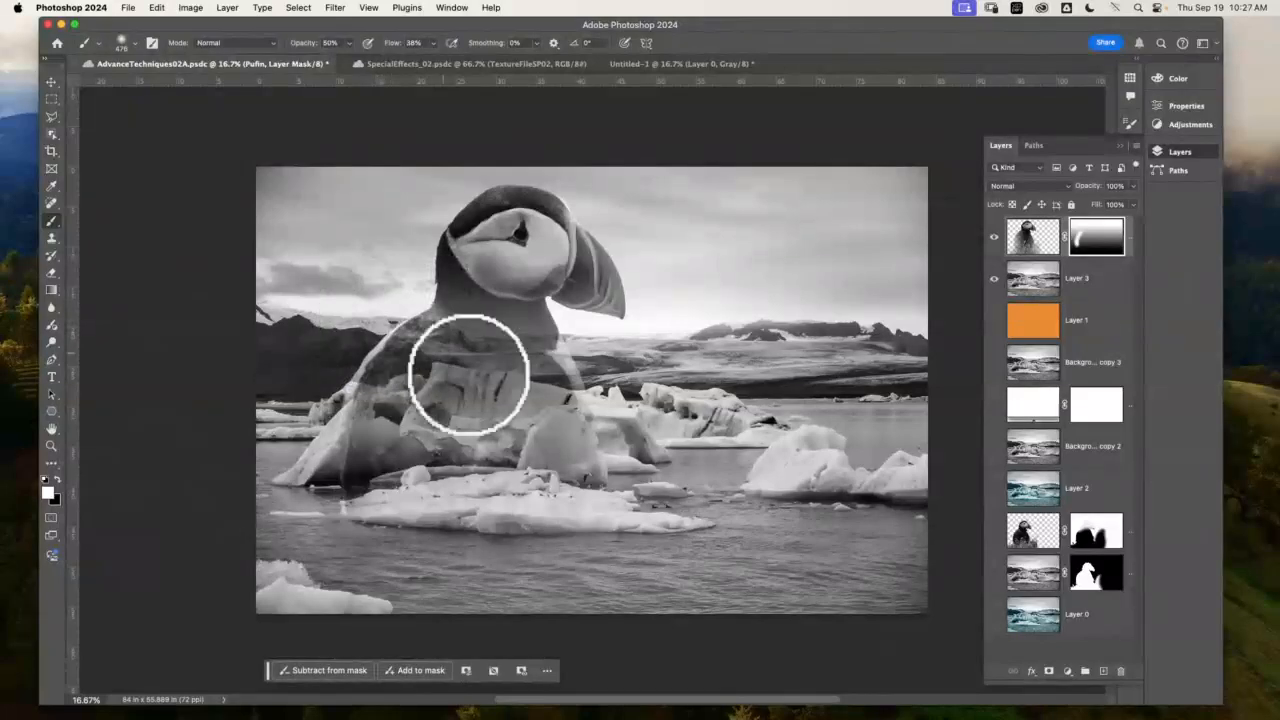
- Refine the Pufin mask by painting white down the puffin's chest edge and black through the center of its lower body
mouse_move(469, 375)
left_mouse_down()
mouse_move(619, 409)
mouse_move(587, 384)
mouse_move(619, 429)
mouse_move(626, 479)
mouse_move(605, 424)
mouse_move(613, 498)
mouse_move(609, 464)
mouse_move(602, 494)
mouse_move(591, 414)
mouse_move(563, 372)
mouse_move(597, 446)
mouse_move(601, 514)
mouse_move(613, 483)
left_mouse_up()
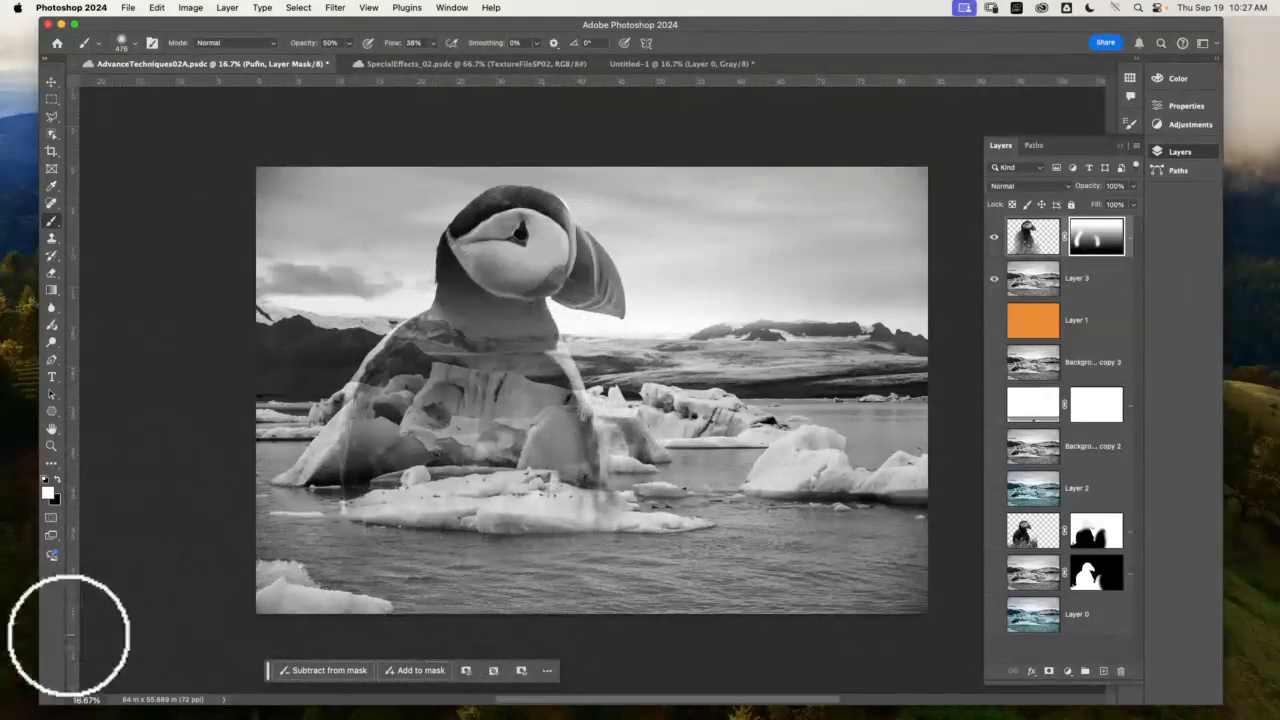
mouse_move(463, 309)
left_mouse_down()
mouse_move(580, 409)
mouse_move(537, 403)
mouse_move(343, 471)
mouse_move(343, 443)
mouse_move(400, 337)
mouse_move(342, 497)
mouse_move(526, 334)
mouse_move(563, 334)
mouse_move(646, 543)
mouse_move(605, 521)
mouse_move(617, 521)
mouse_move(574, 520)
mouse_move(623, 529)
left_mouse_up()
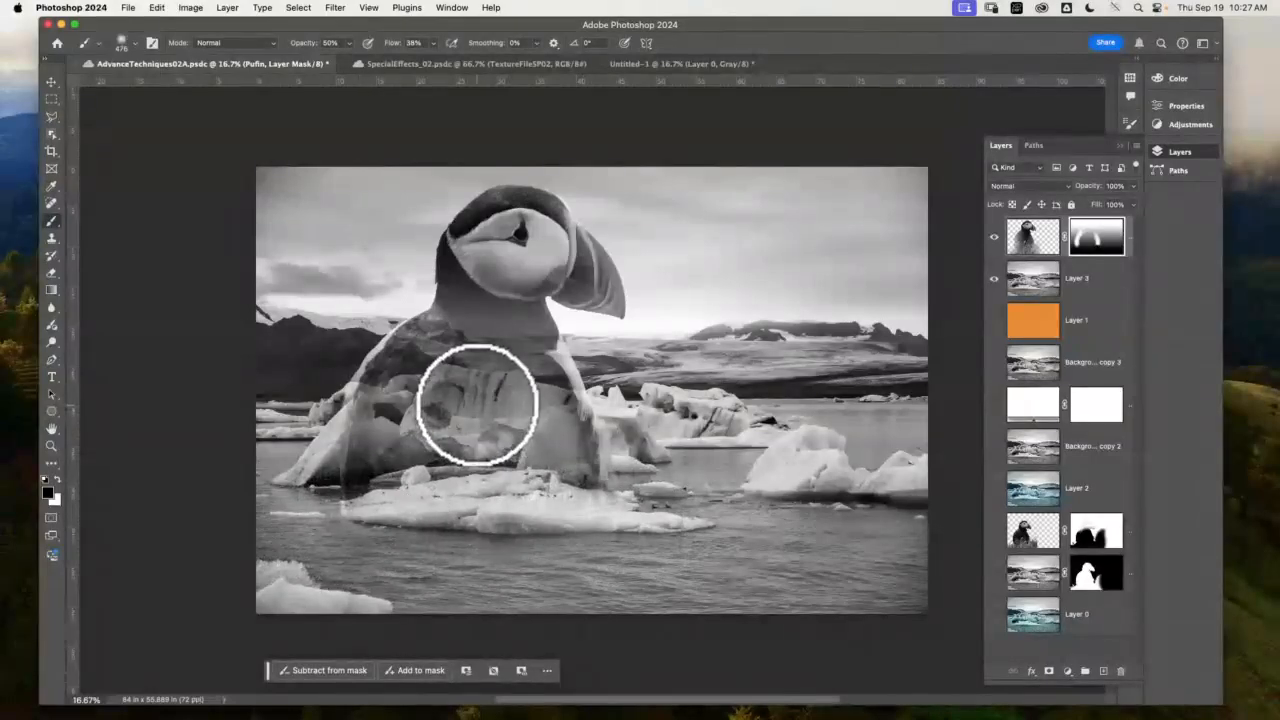
mouse_move(520, 455)
left_mouse_down()
mouse_move(476, 470)
mouse_move(469, 540)
mouse_move(429, 494)
mouse_move(453, 402)
mouse_move(522, 392)
mouse_move(429, 415)
mouse_move(485, 377)
mouse_move(467, 380)
mouse_move(493, 347)
mouse_move(419, 397)
mouse_move(488, 361)
mouse_move(542, 444)
mouse_move(497, 383)
mouse_move(530, 450)
mouse_move(504, 526)
mouse_move(535, 494)
mouse_move(539, 415)
mouse_move(511, 372)
mouse_move(535, 412)
mouse_move(505, 450)
left_mouse_up()
mouse_move(498, 610)
left_mouse_down()
mouse_move(494, 425)
mouse_move(465, 369)
mouse_move(406, 466)
mouse_move(468, 372)
mouse_move(458, 362)
mouse_move(403, 422)
mouse_move(433, 589)
mouse_move(437, 386)
mouse_move(405, 412)
mouse_move(533, 544)
mouse_move(493, 357)
mouse_move(546, 441)
mouse_move(545, 543)
mouse_move(490, 432)
mouse_move(482, 531)
mouse_move(484, 377)
mouse_move(499, 502)
mouse_move(500, 383)
left_mouse_up()
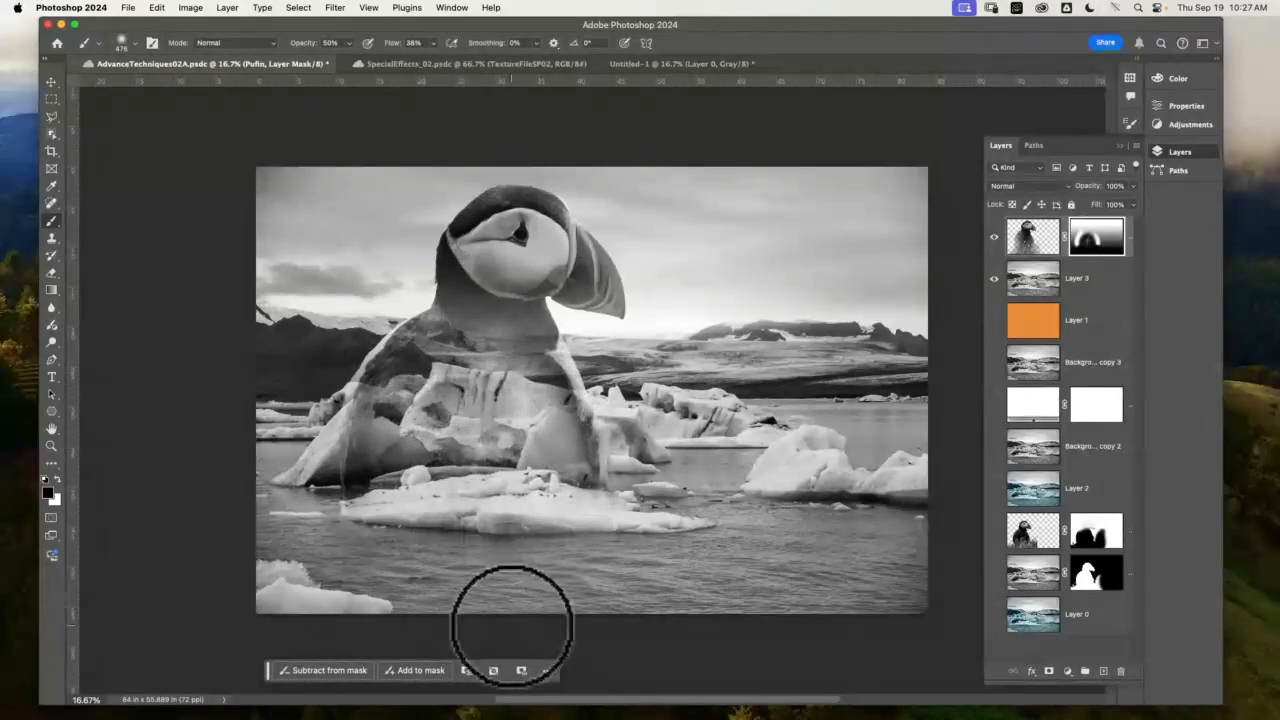
- Duplicate Layer 3 and move the copy to the top of the layer stack
left_click(1111, 283)
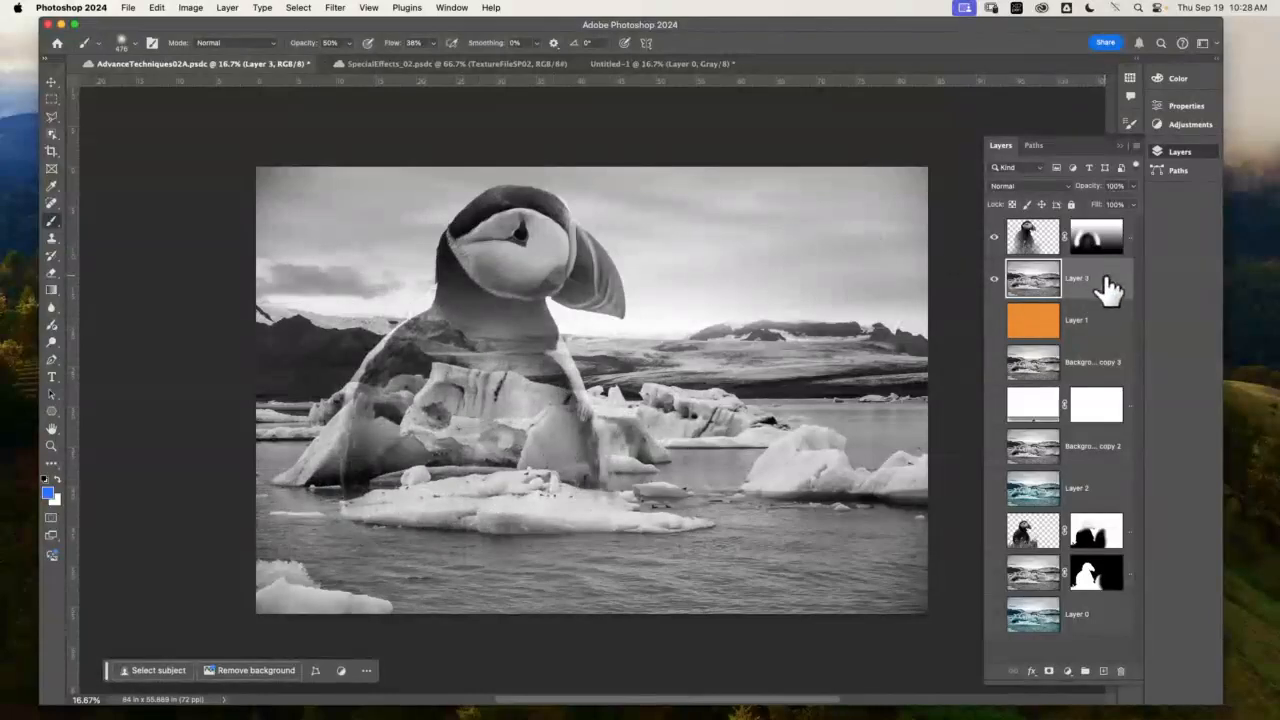
left_click_drag(1111, 285, 1105, 670)
left_click_drag(1111, 298, 1096, 218)
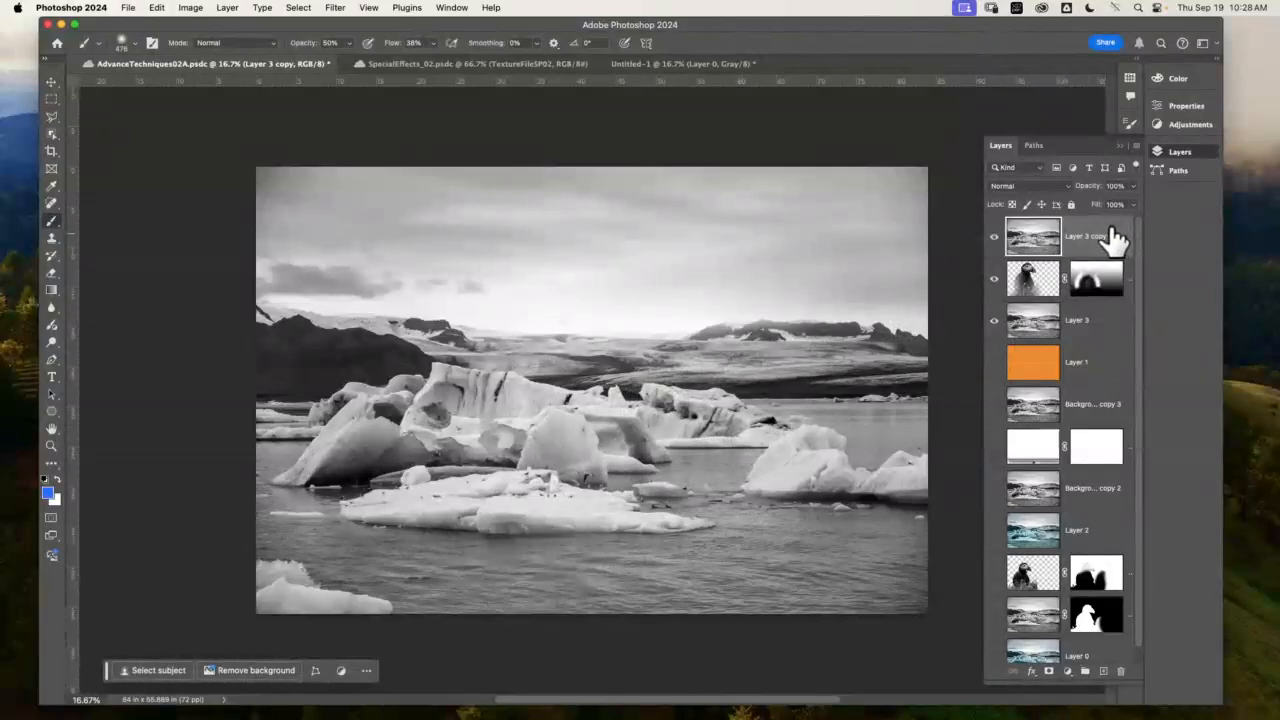
- Add a white, reveal-all layer mask to Layer 3 copy
left_click(228, 8)
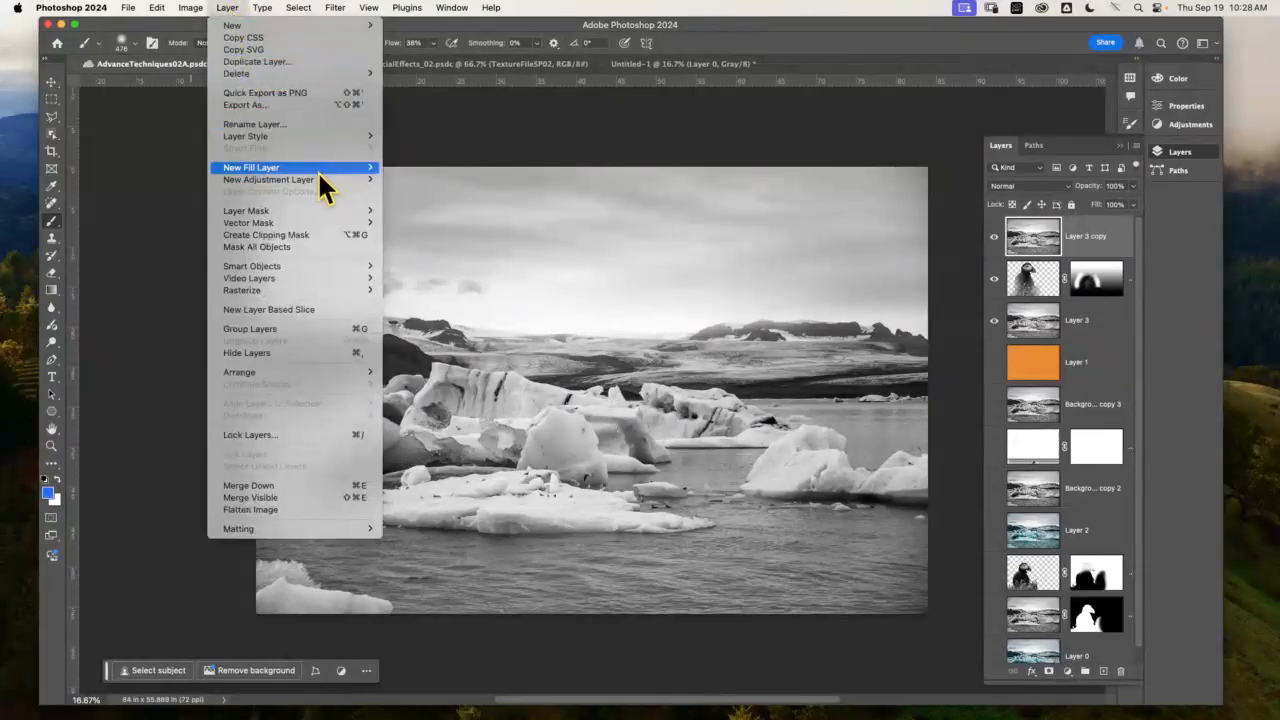
mouse_move(309, 210)
left_click(430, 211)
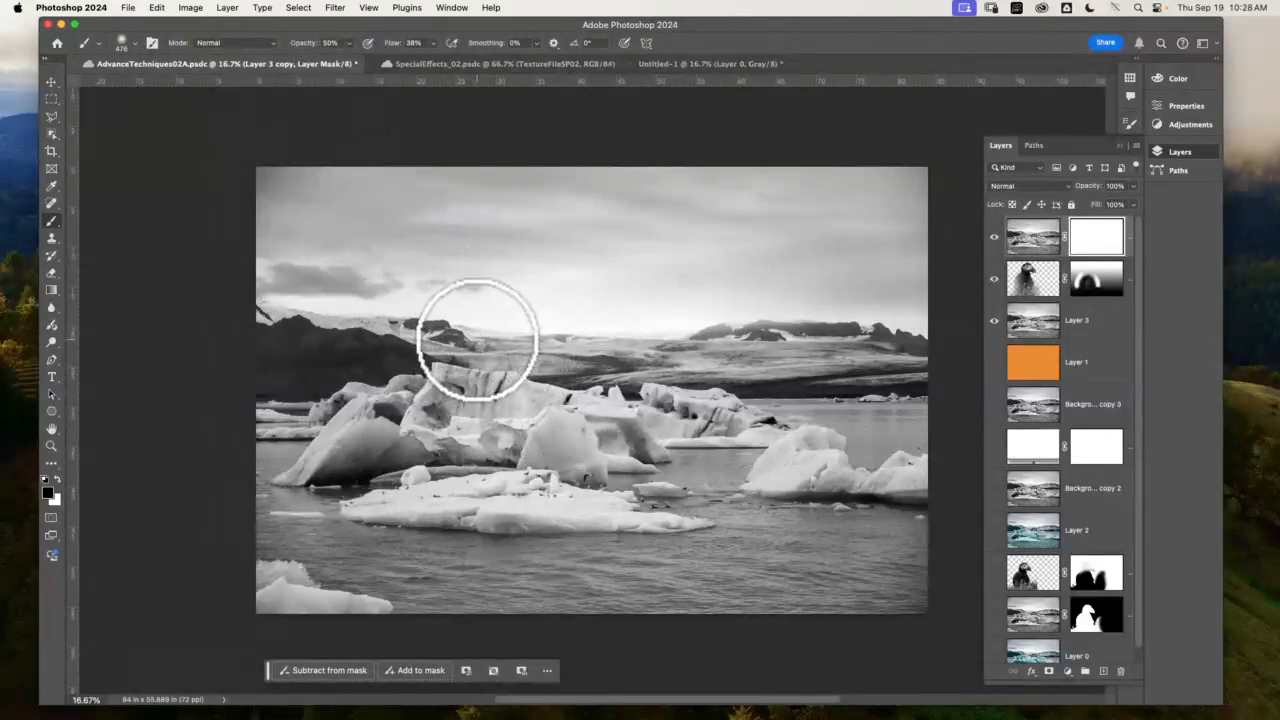
- Paint black on the Layer 3 copy mask over the puffin's head, beak and neck with the 50% opacity brush
mouse_move(457, 337)
left_mouse_down()
mouse_move(480, 305)
mouse_move(464, 308)
mouse_move(476, 283)
mouse_move(461, 279)
mouse_move(499, 235)
mouse_move(489, 280)
mouse_move(520, 217)
mouse_move(495, 236)
mouse_move(540, 254)
mouse_move(555, 286)
mouse_move(564, 228)
mouse_move(579, 259)
mouse_move(611, 277)
mouse_move(554, 233)
mouse_move(489, 225)
mouse_move(603, 233)
mouse_move(440, 235)
mouse_move(567, 246)
left_mouse_up()
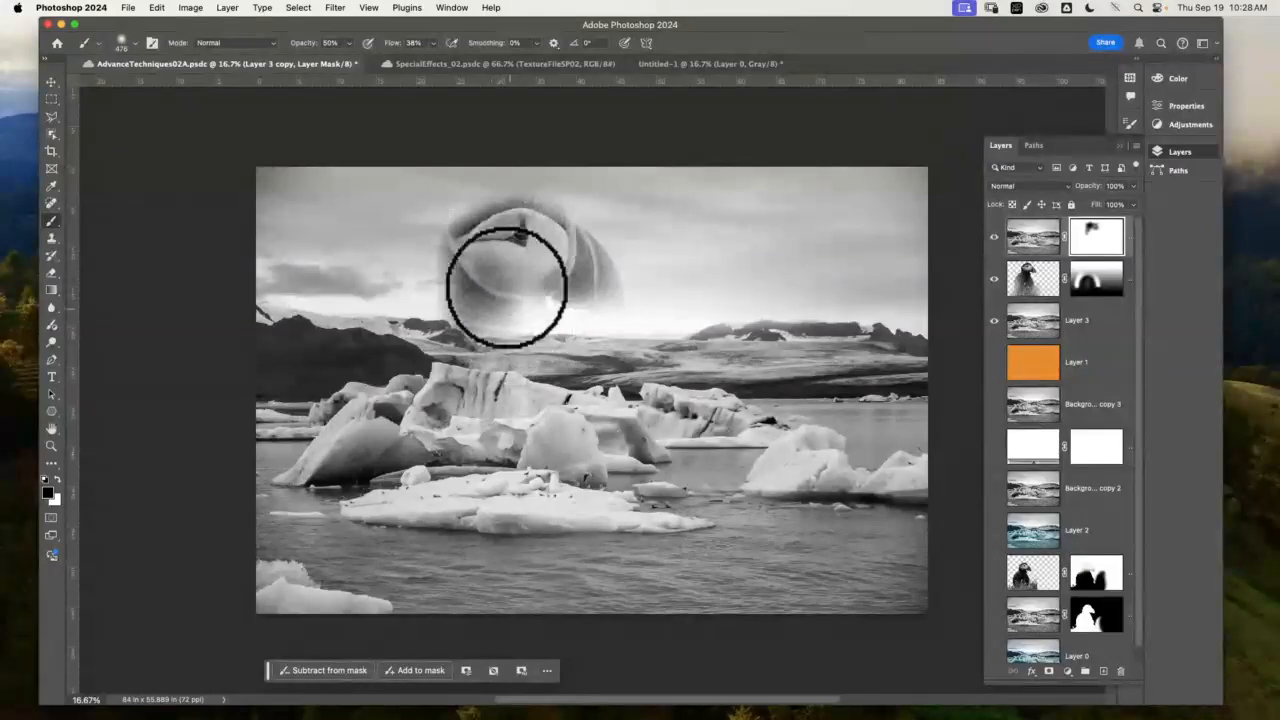
mouse_move(556, 373)
left_mouse_down()
mouse_move(522, 303)
mouse_move(521, 329)
mouse_move(450, 324)
mouse_move(407, 399)
mouse_move(417, 444)
mouse_move(431, 345)
mouse_move(427, 533)
mouse_move(479, 315)
mouse_move(445, 396)
mouse_move(479, 394)
mouse_move(409, 407)
mouse_move(390, 510)
mouse_move(567, 358)
mouse_move(606, 443)
mouse_move(561, 338)
left_mouse_up()
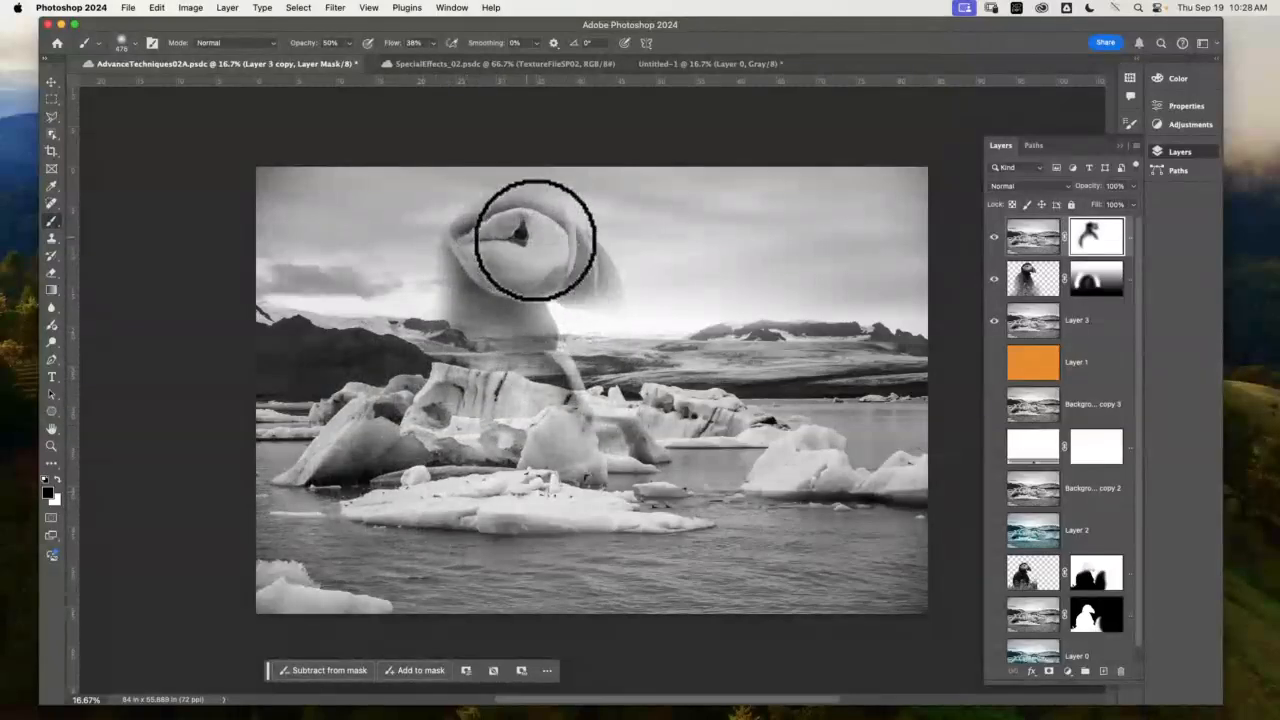
mouse_move(535, 240)
left_mouse_down()
mouse_move(520, 236)
mouse_move(486, 271)
mouse_move(557, 251)
mouse_move(529, 243)
left_mouse_up()
- Set the blend mode of Layer 3 copy to Multiply
left_click(1040, 245)
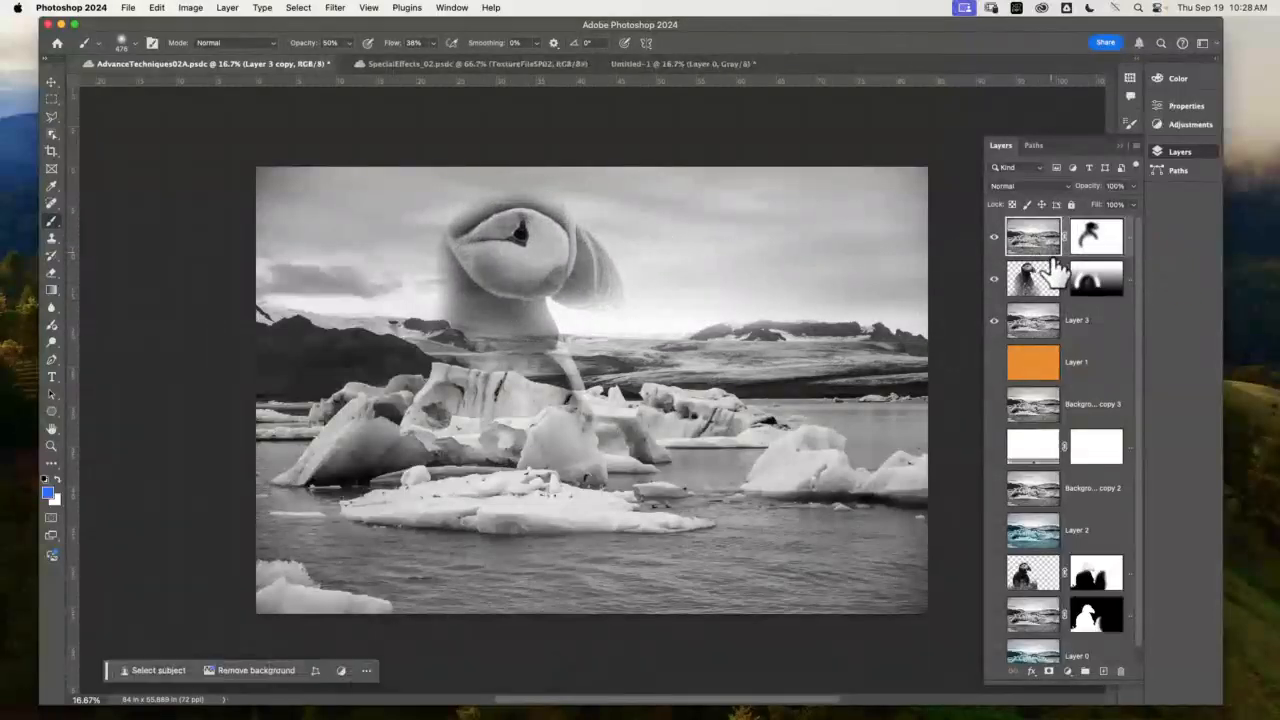
left_click(1058, 187)
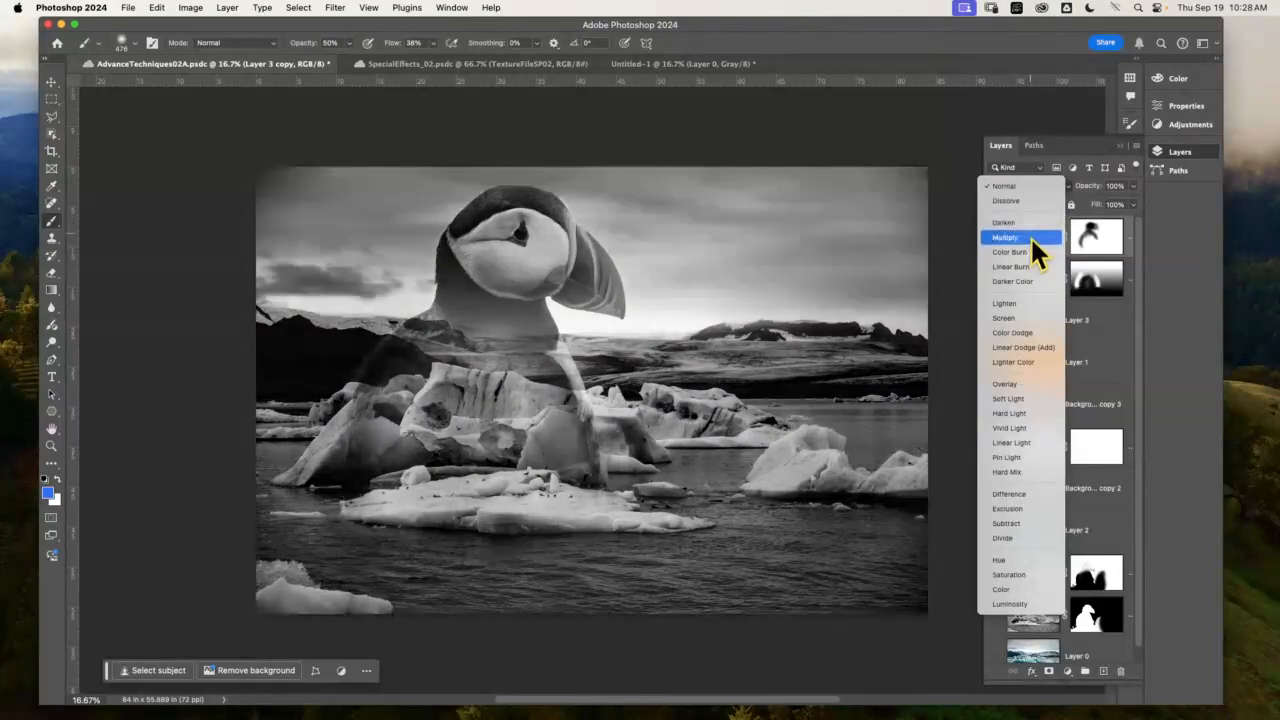
left_click(1030, 236)
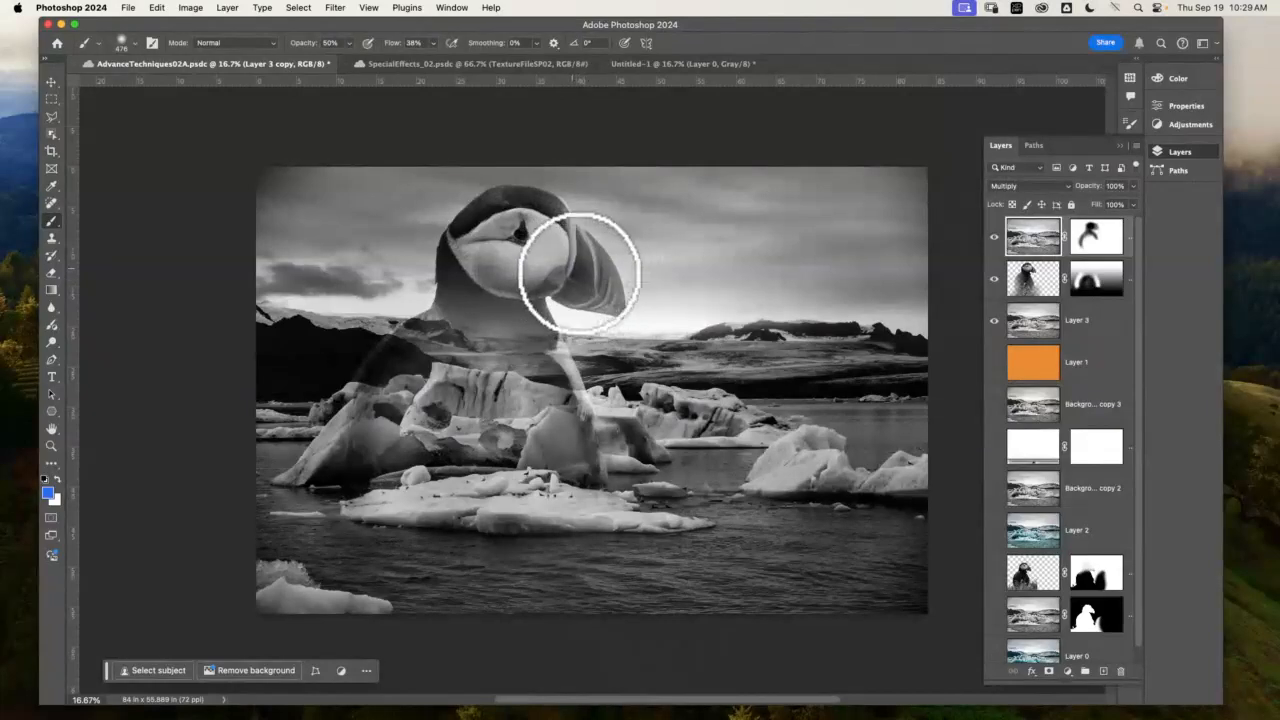
mouse_move(580, 273)
left_mouse_down()
mouse_move(572, 263)
mouse_move(591, 277)
left_mouse_up()
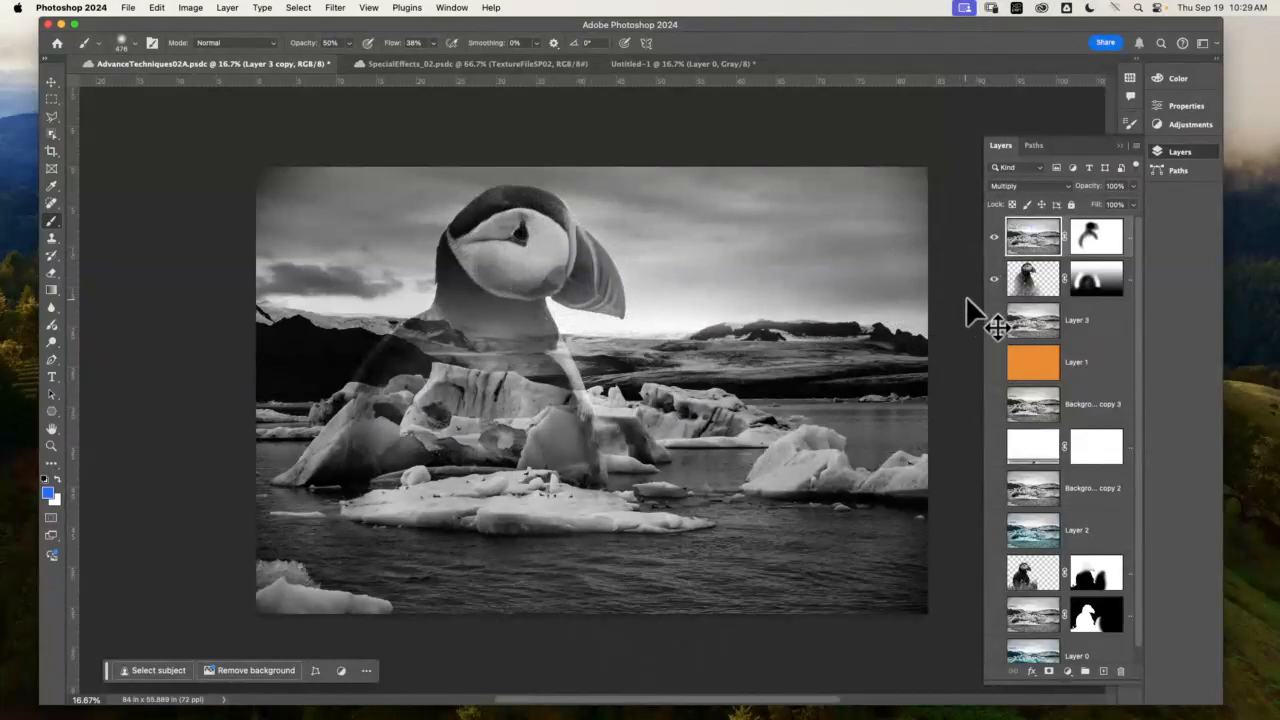
left_click(994, 320)
- Paint black over the beak on the Layer 3 copy mask, reducing the brush to 134 px for the close-up work
left_click(1097, 238)
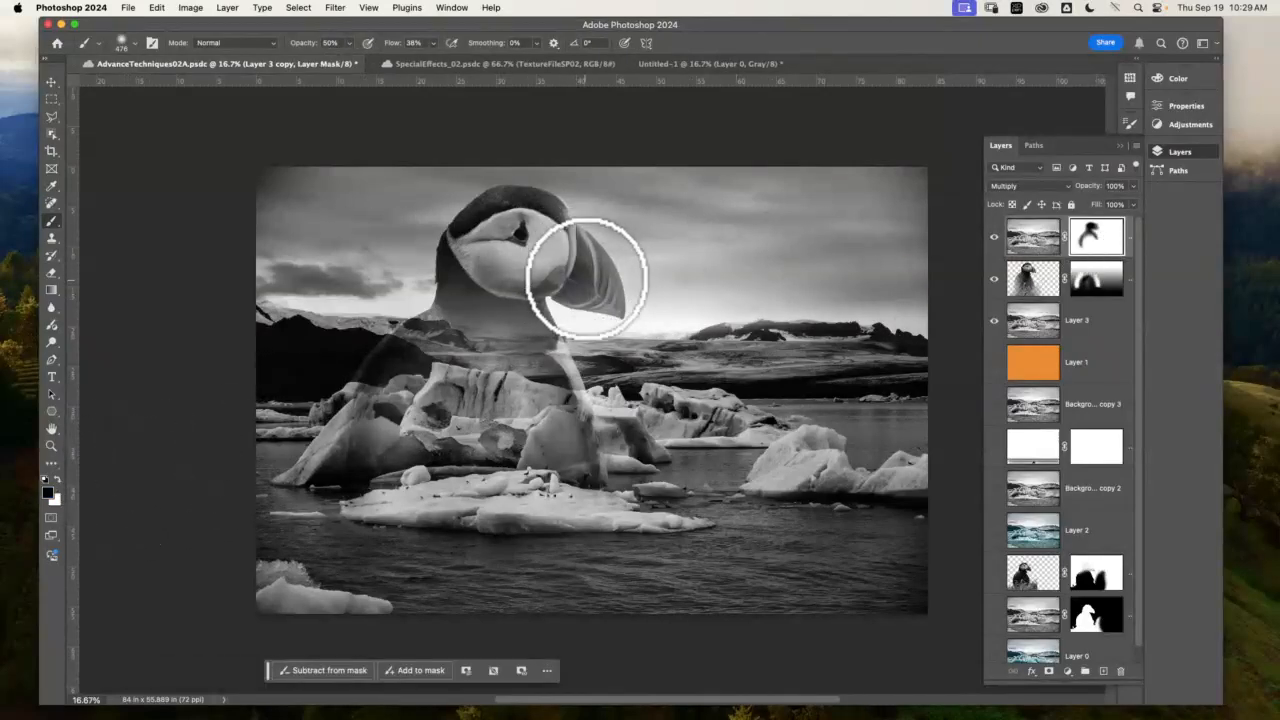
mouse_move(587, 278)
left_mouse_down()
mouse_move(554, 260)
mouse_move(588, 282)
mouse_move(596, 271)
mouse_move(381, 375)
mouse_move(575, 272)
mouse_move(722, 262)
mouse_move(586, 291)
left_mouse_up()
left_click(51, 446)
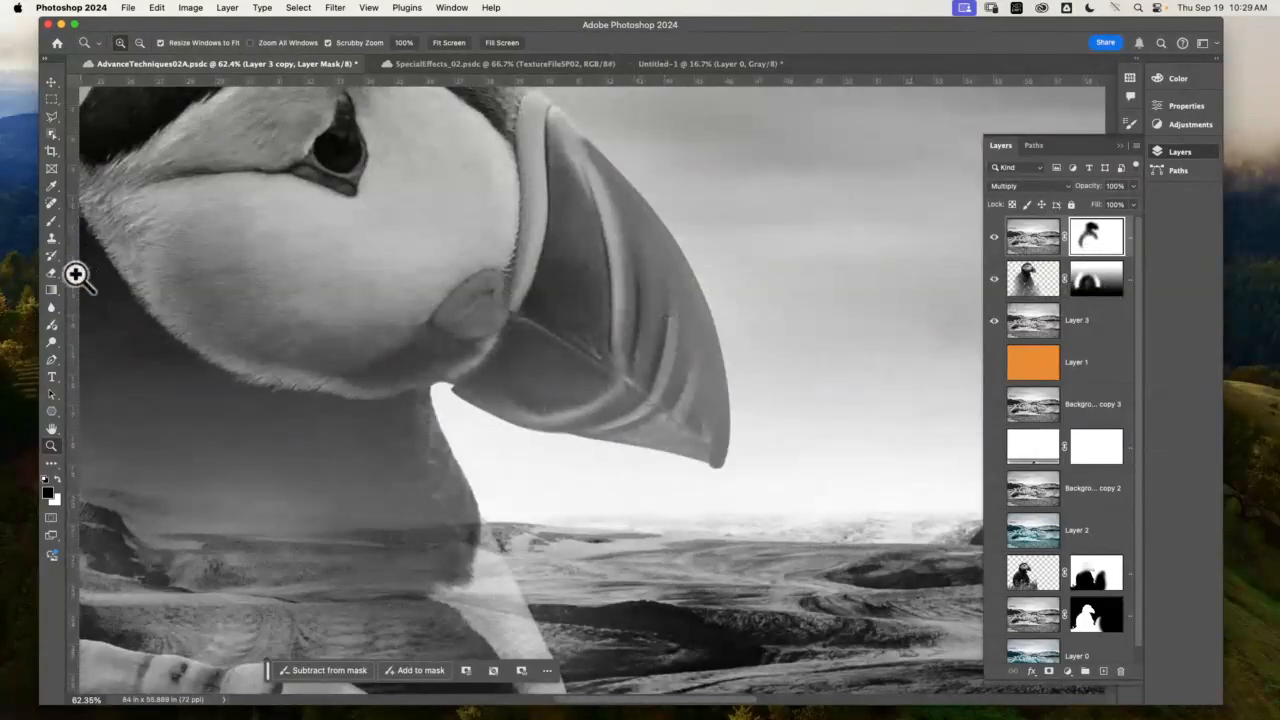
left_click(52, 222)
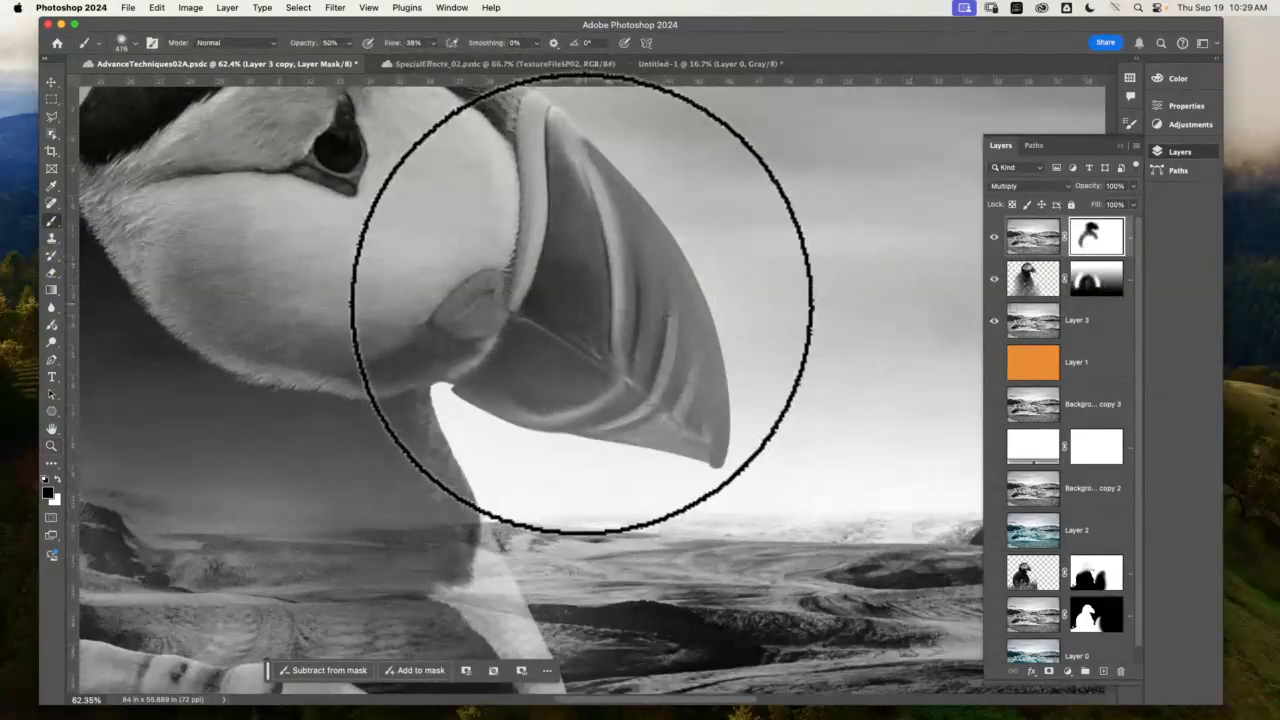
left_click(128, 44)
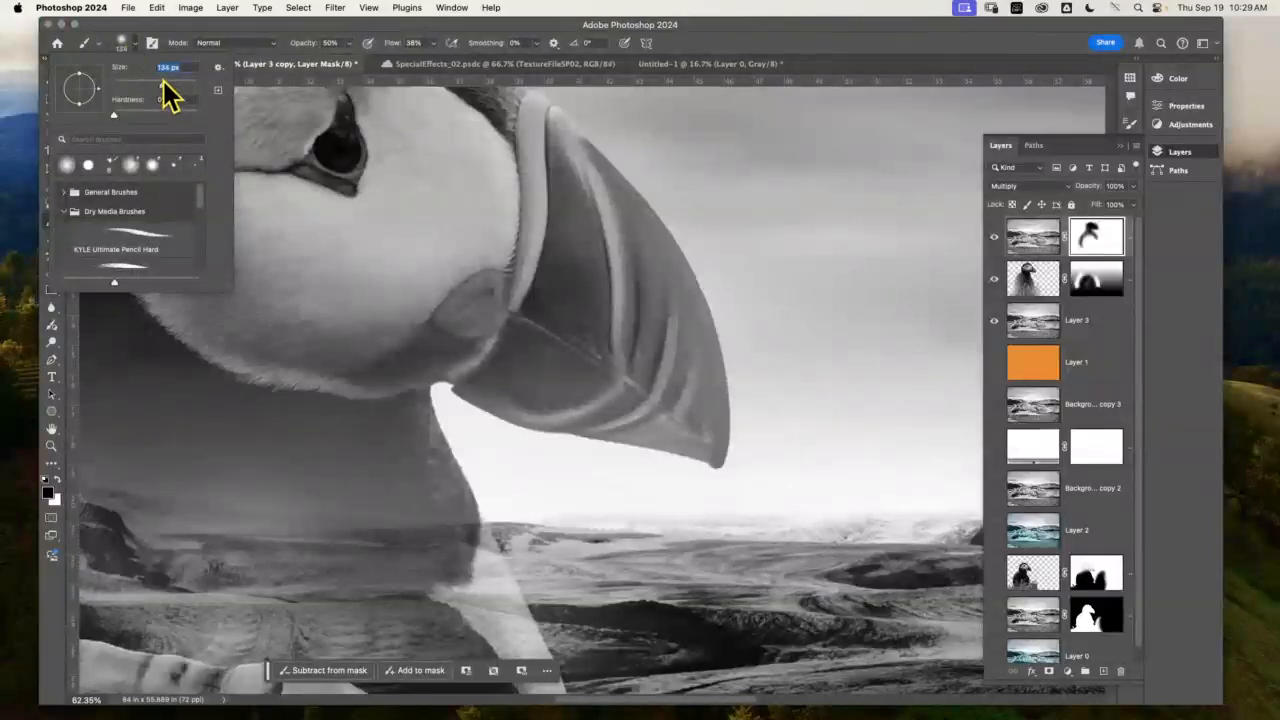
left_click(583, 308)
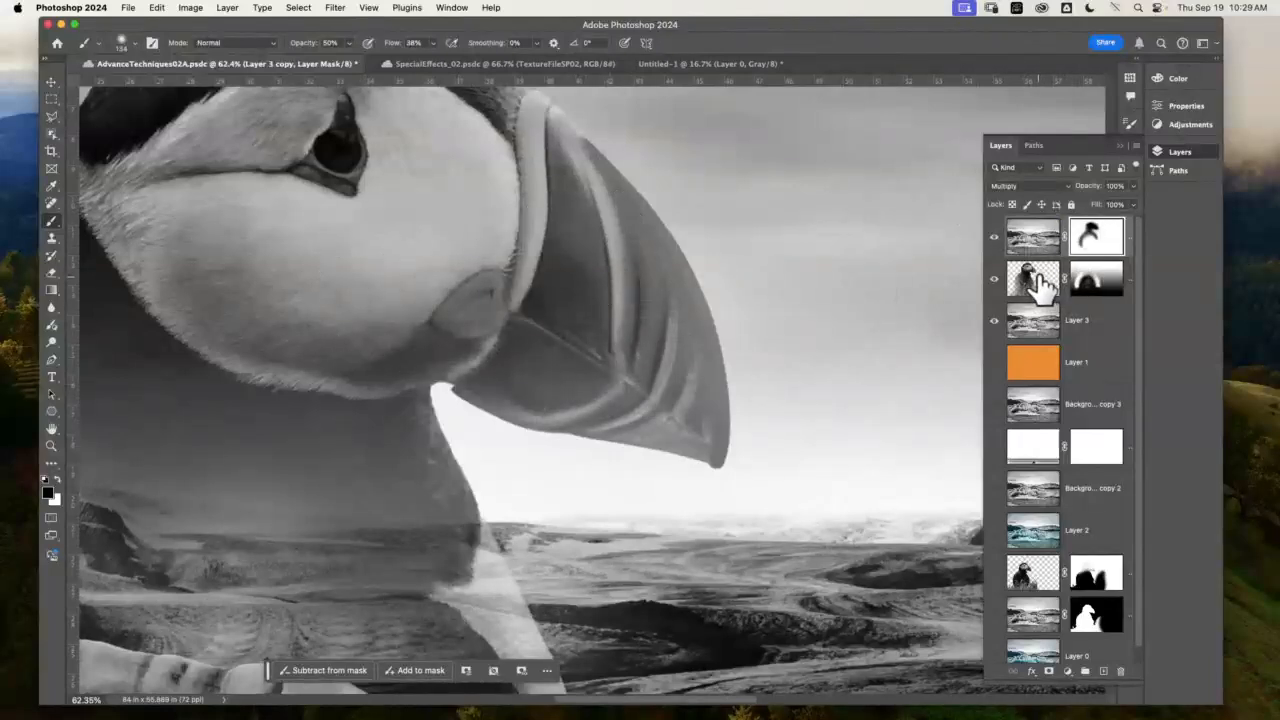
- Brush black over the beak on the Pufin mask and paint the beak and cheek back in with white
left_click(1090, 279)
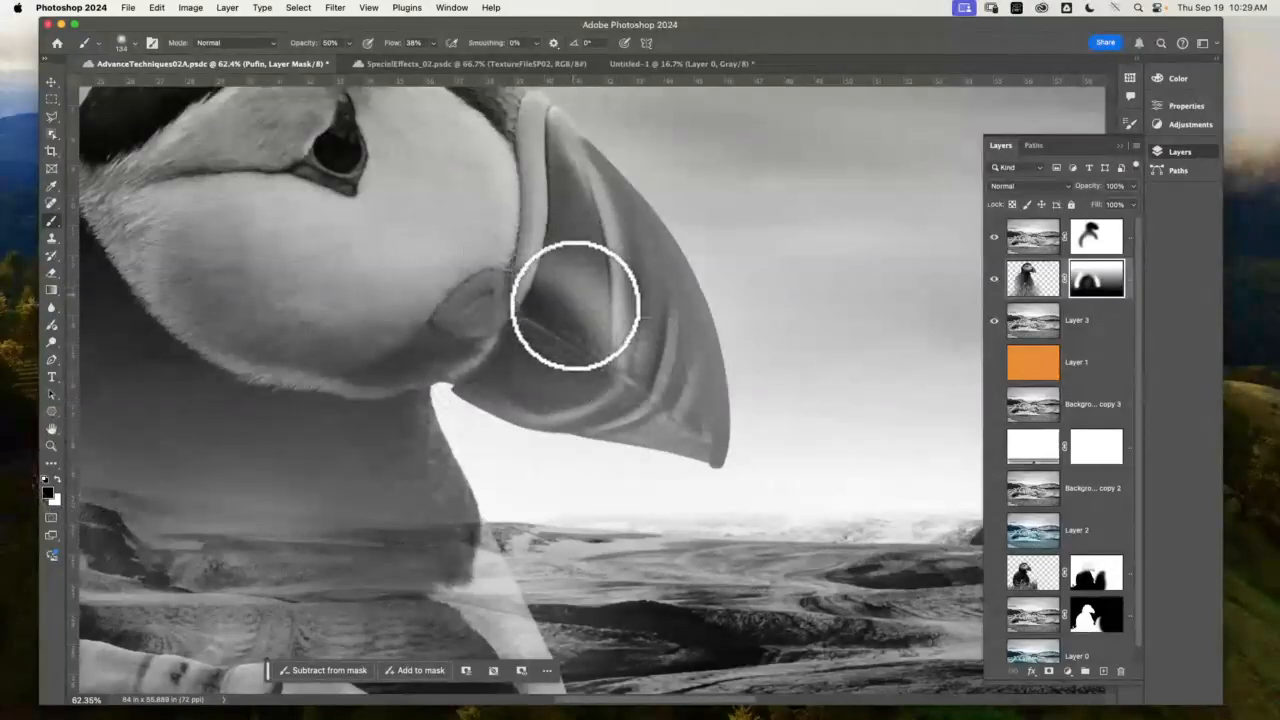
mouse_move(575, 305)
left_mouse_down()
mouse_move(401, 415)
mouse_move(416, 390)
mouse_move(539, 375)
mouse_move(447, 379)
left_mouse_up()
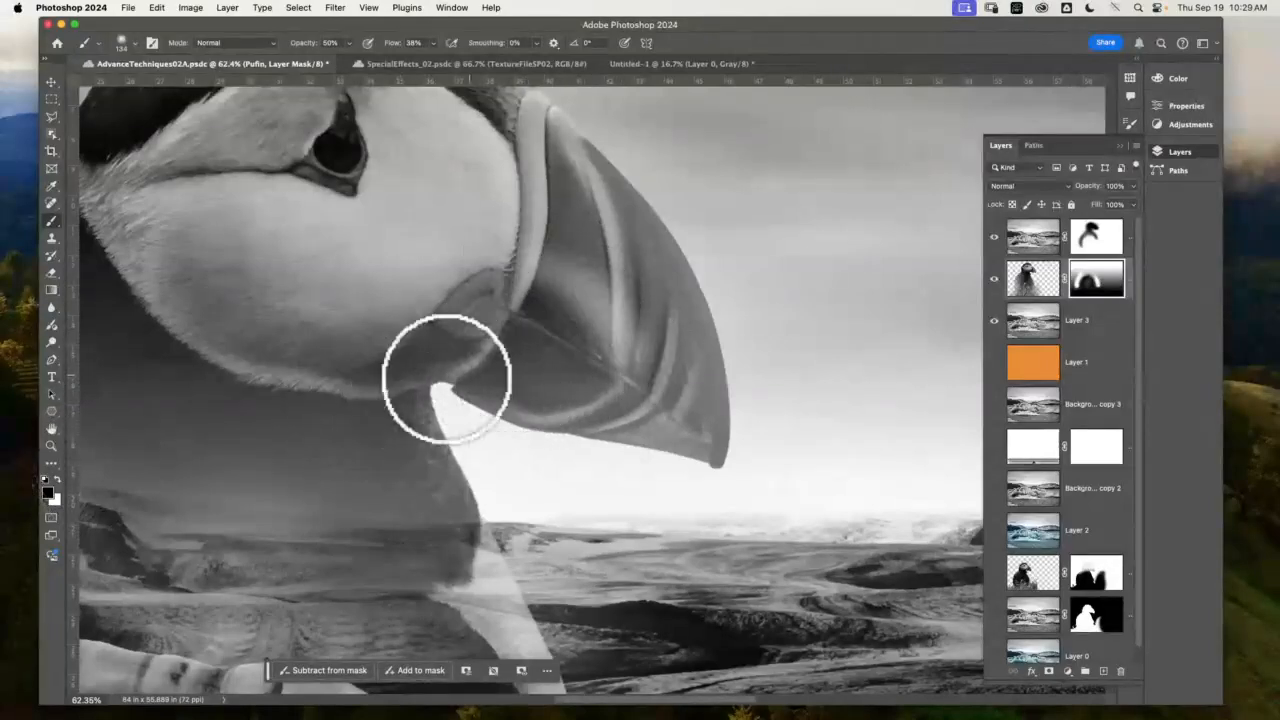
mouse_move(597, 273)
left_mouse_down()
mouse_move(652, 338)
mouse_move(591, 320)
mouse_move(585, 245)
mouse_move(525, 337)
mouse_move(663, 386)
mouse_move(597, 366)
mouse_move(663, 380)
mouse_move(555, 188)
mouse_move(643, 309)
mouse_move(523, 331)
mouse_move(537, 257)
mouse_move(310, 225)
left_mouse_up()
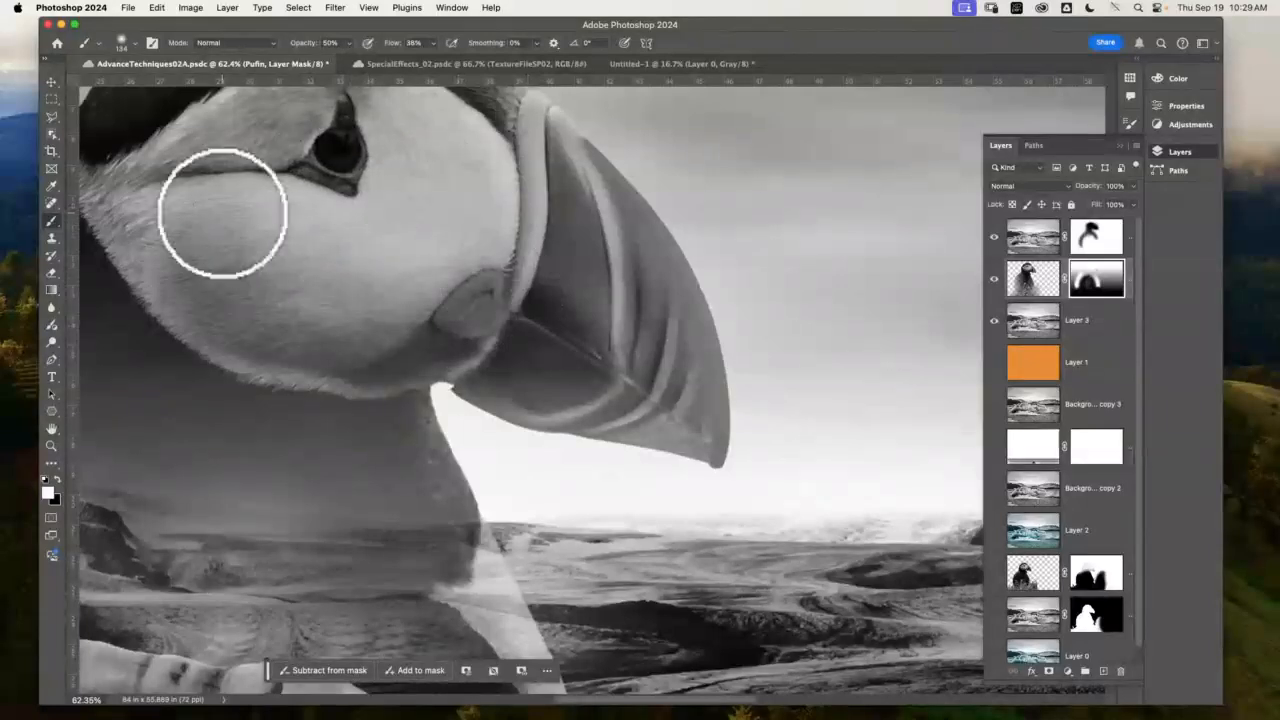
- Show the orange Color Burn layer, move it to the top of the stack and set its opacity to 25%
key("super+0")
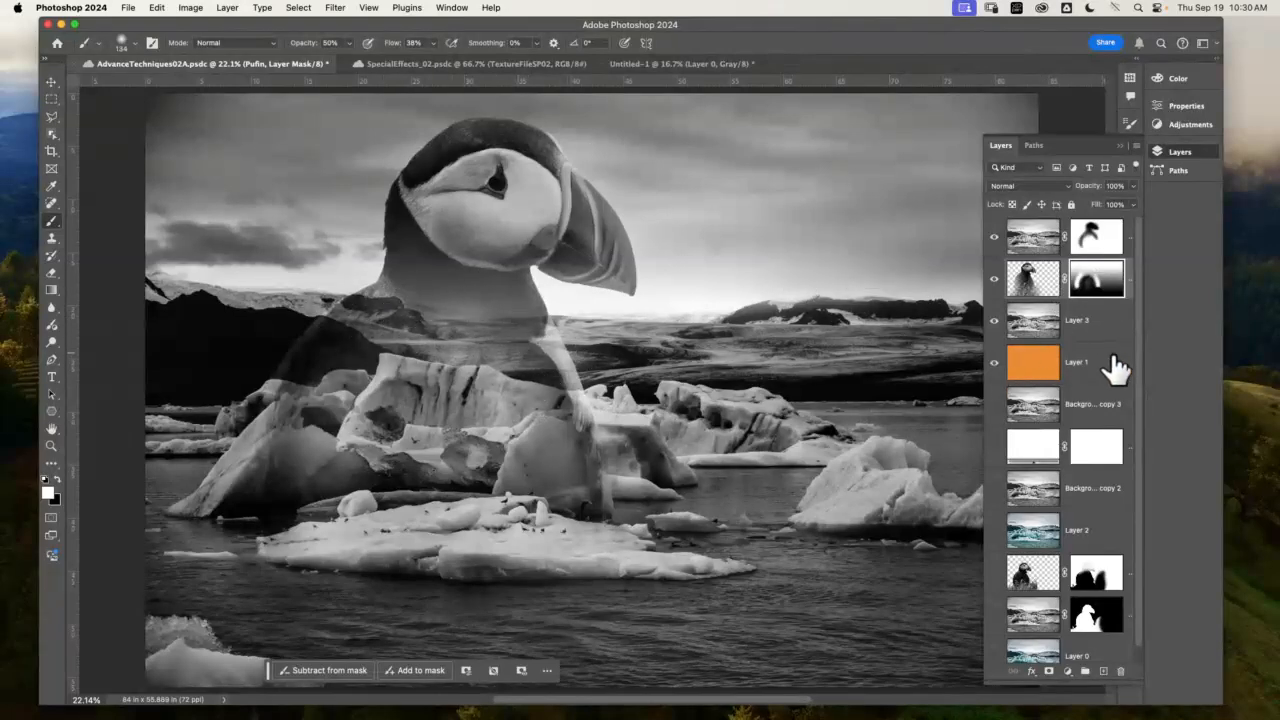
left_click_drag(1115, 370, 1094, 212)
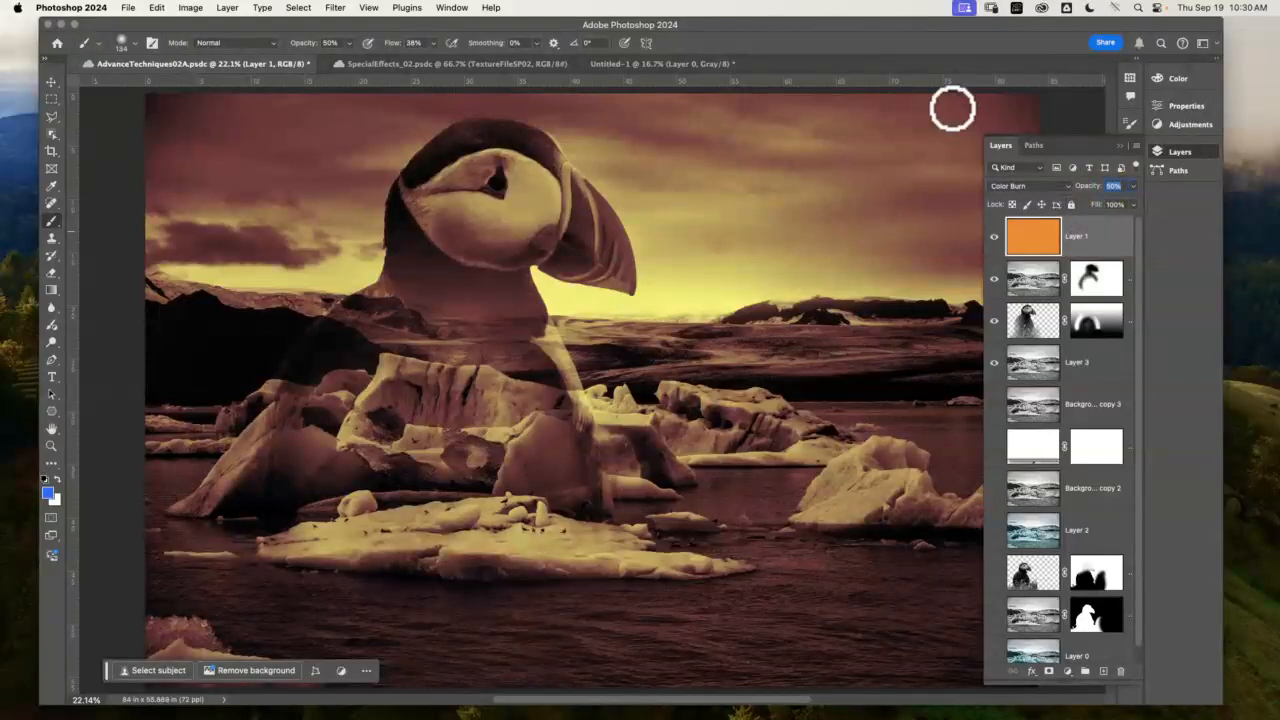
type("20")
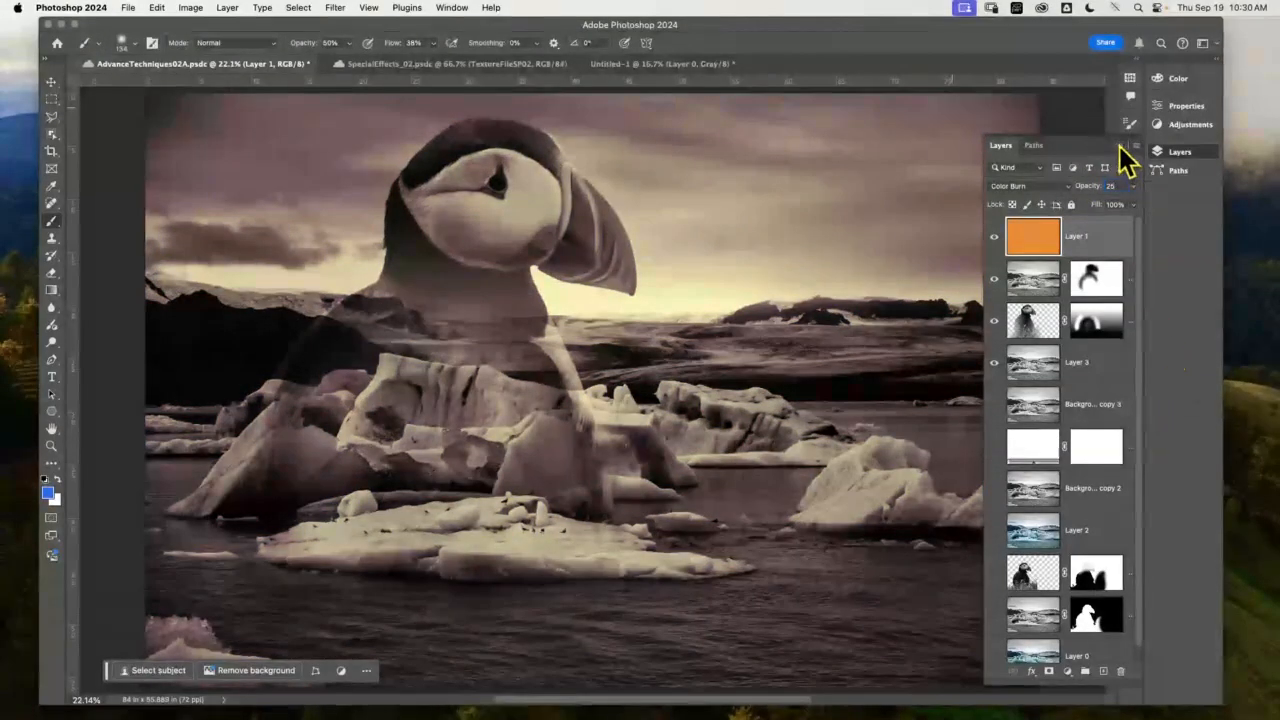
left_click(1121, 147)
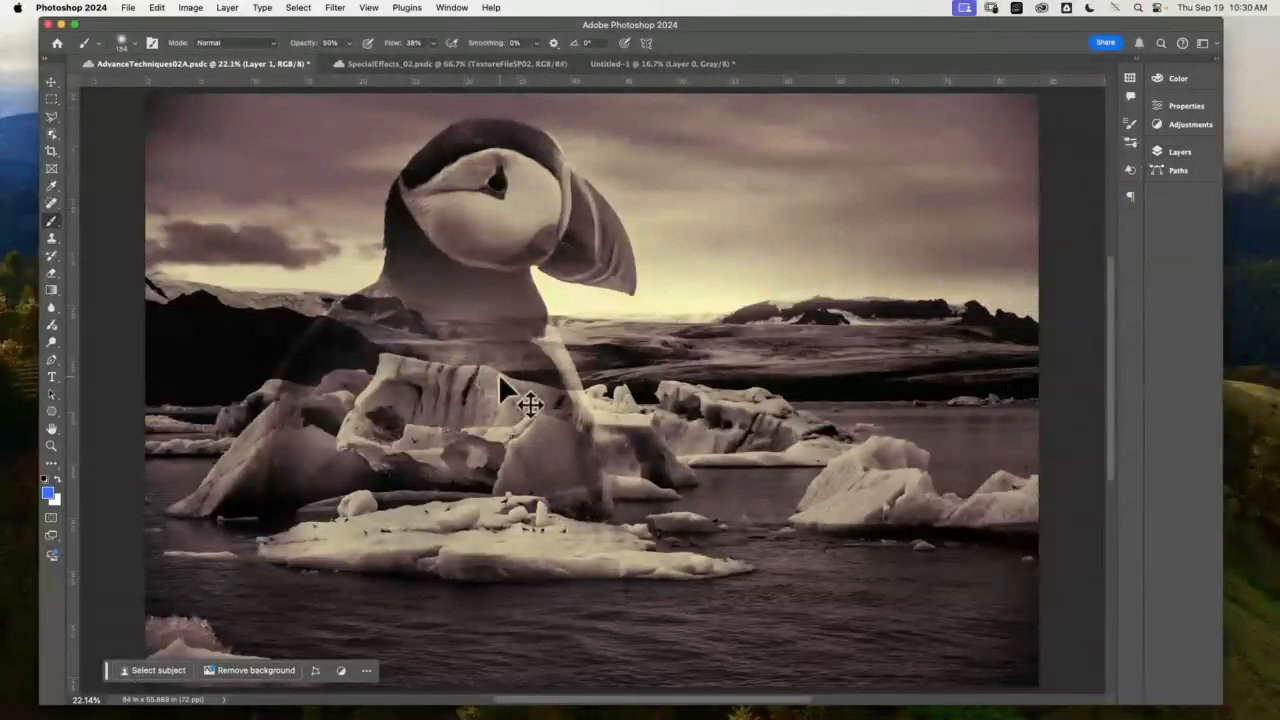
key("super+minus")
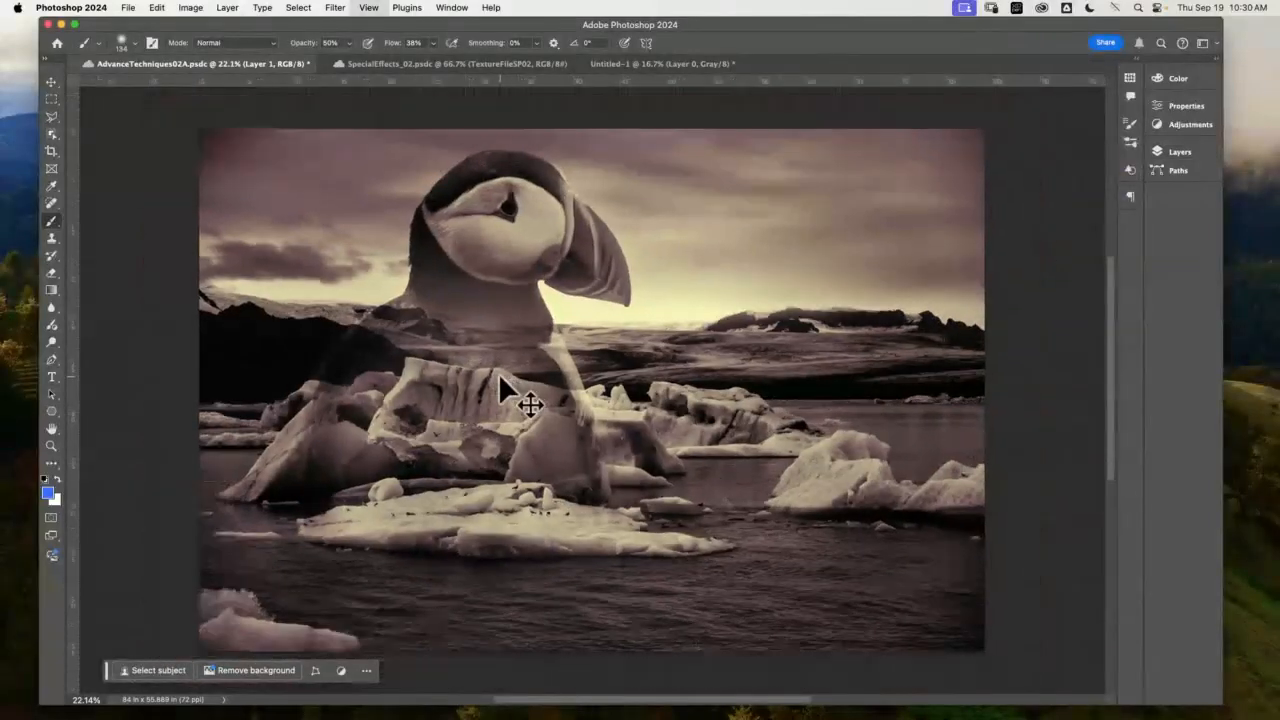
key("super+minus")
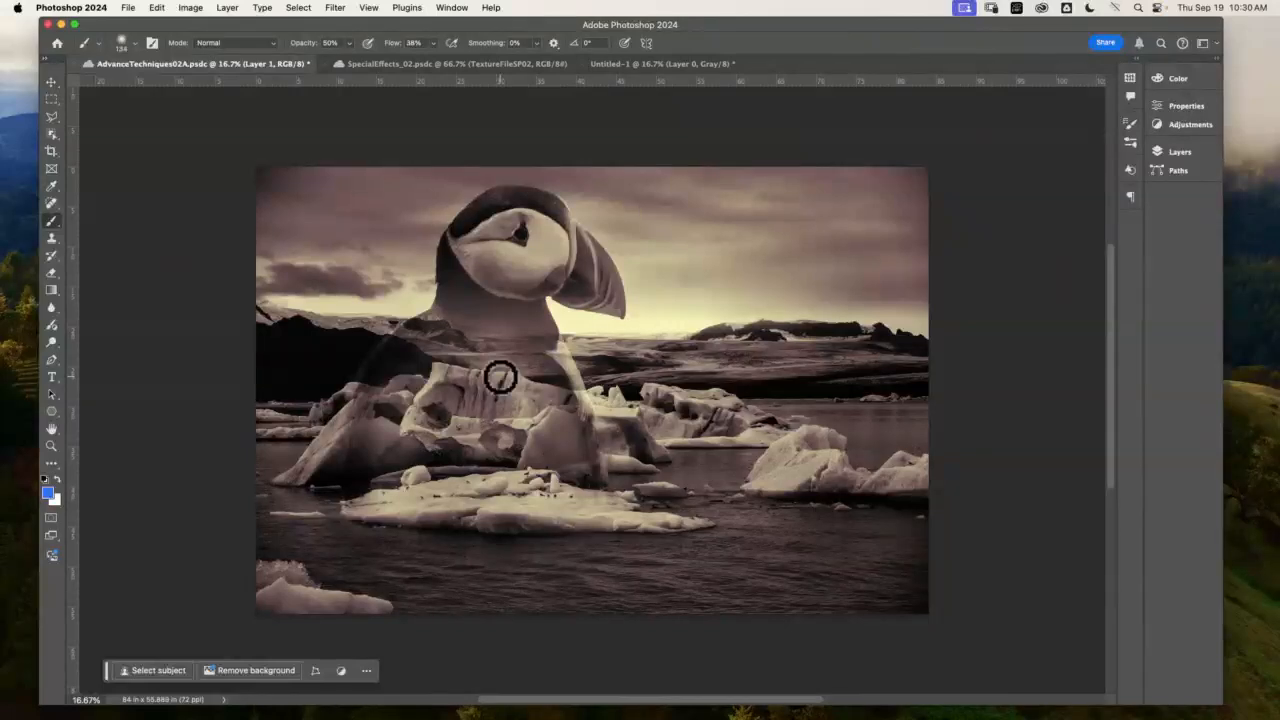
- Duplicate Layer 3 copy with its mask and move the duplicate above the orange Layer 1
left_click(1188, 156)
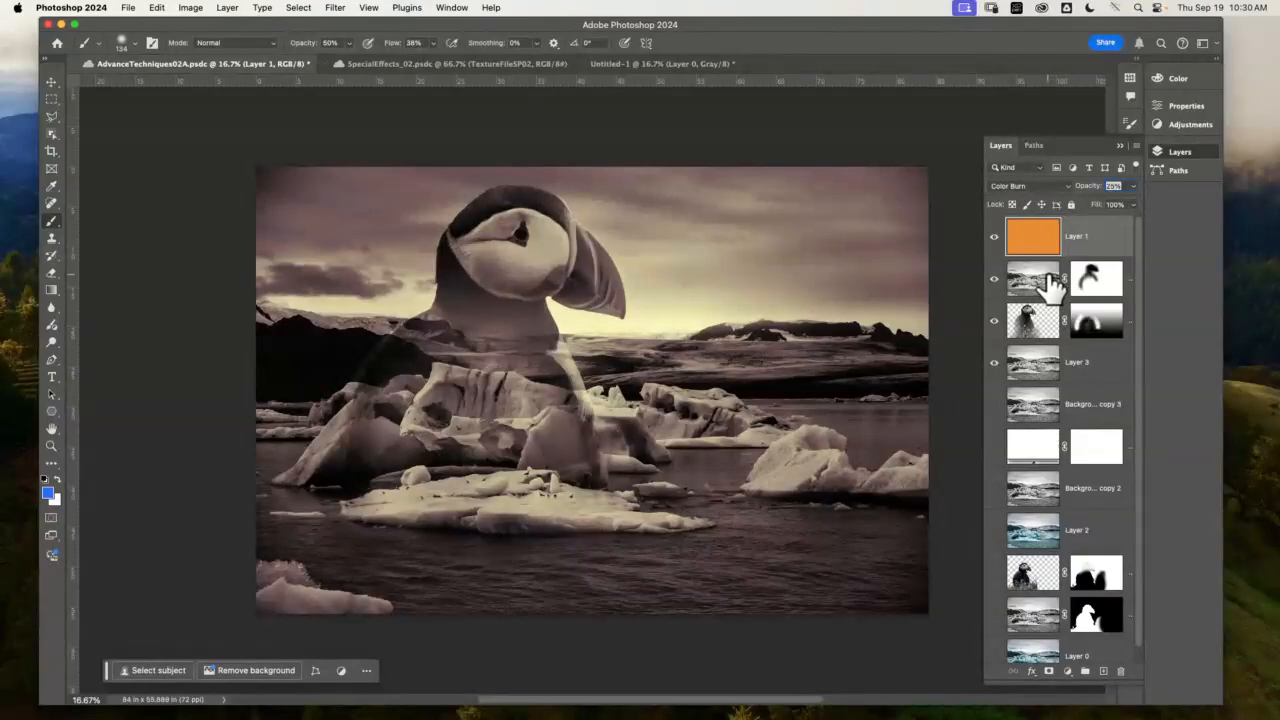
left_click_drag(1043, 285, 1105, 668)
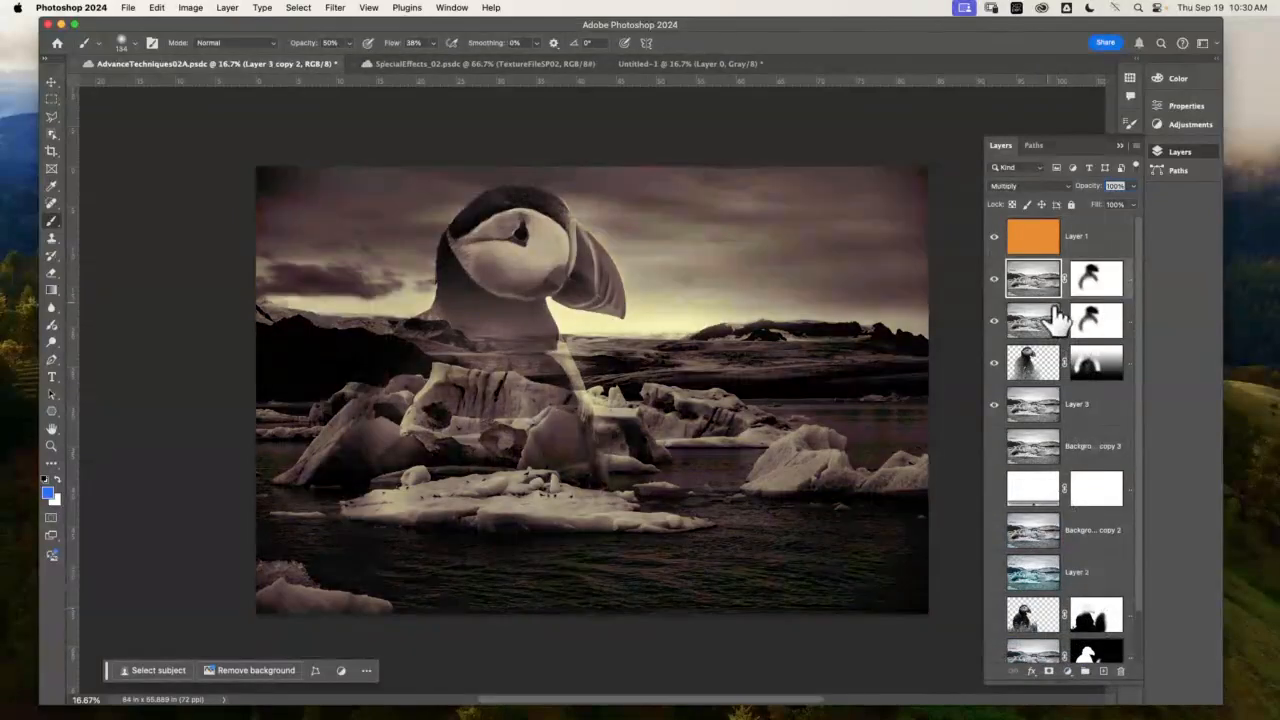
left_click_drag(1040, 285, 1058, 240)
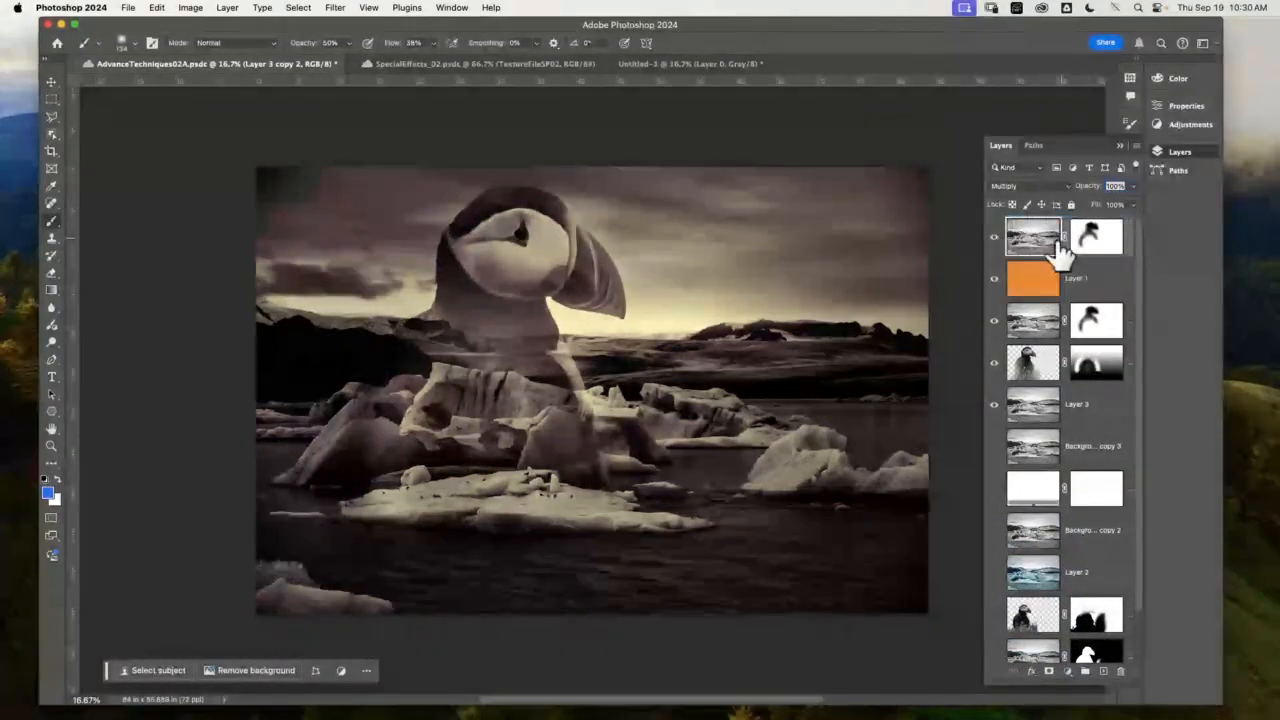
- Toggle the visibility of Layer 3 copy 2 to compare the image with and without it above the orange layer
left_click(994, 238)
left_click(994, 238)
left_click(994, 238)
left_click(994, 238)
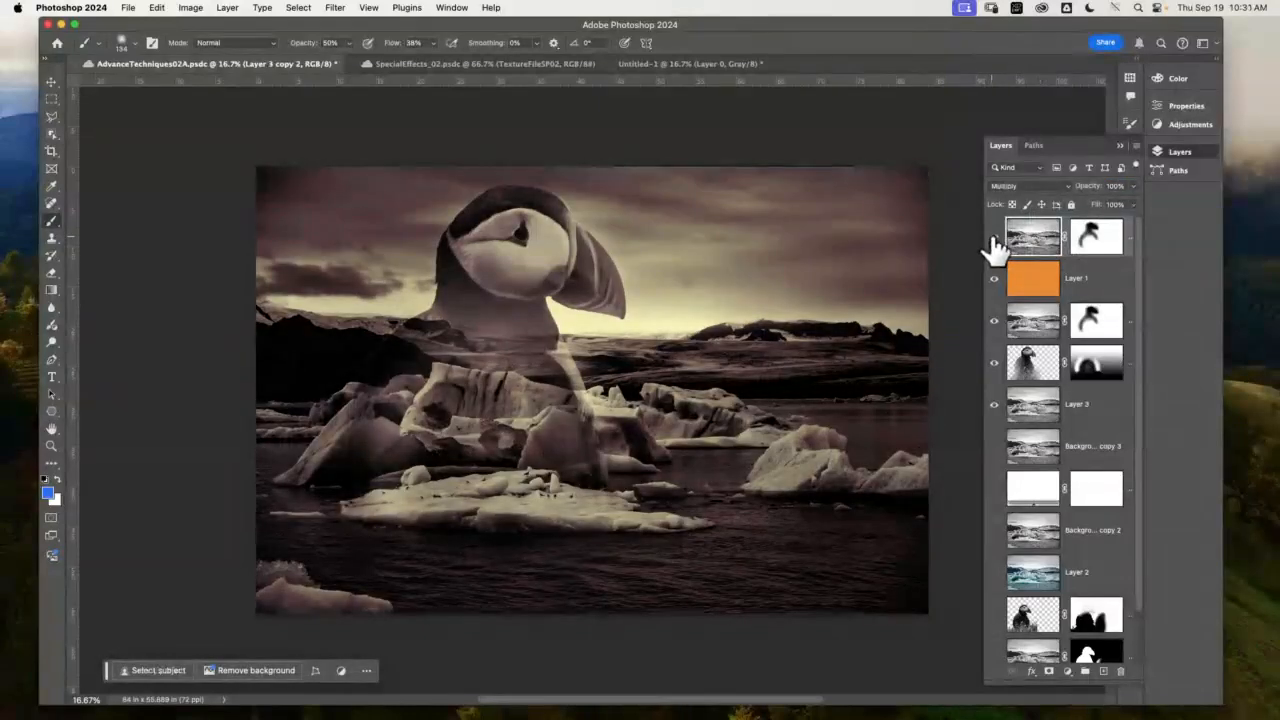
left_click(994, 238)
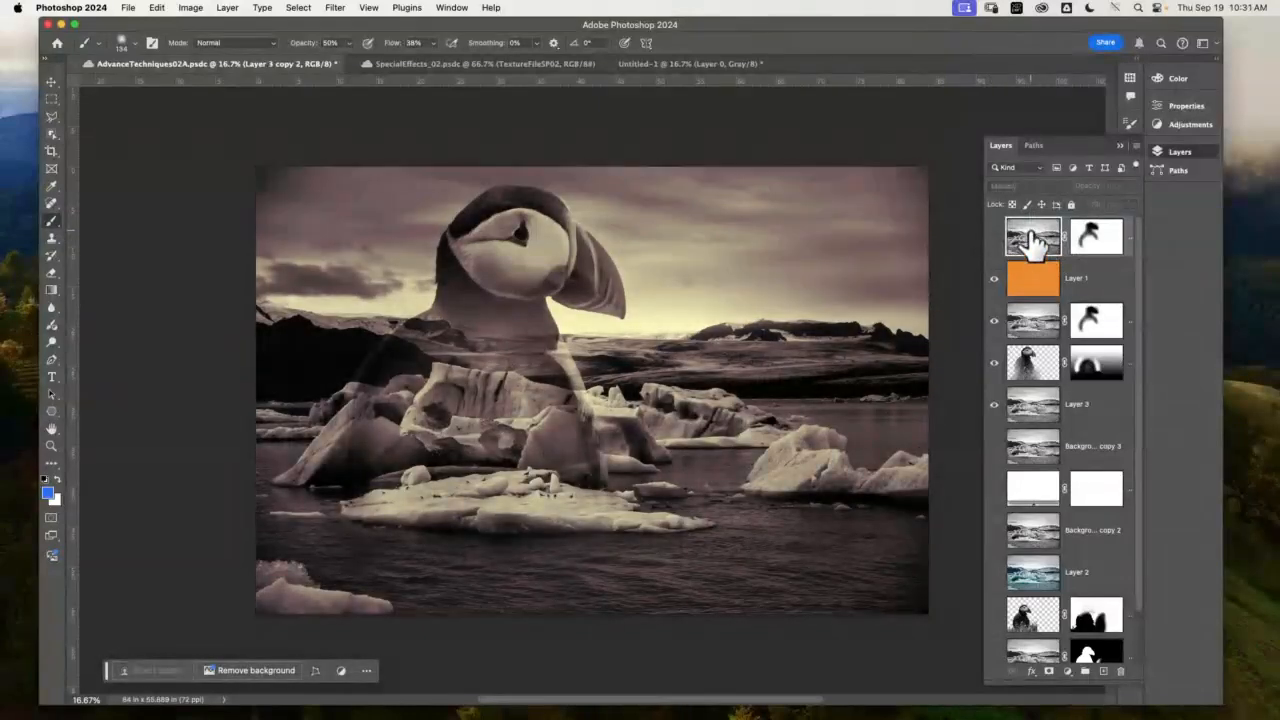
left_click(994, 238)
- Move Layer 3 copy 2 directly below the orange Layer 1 and toggle its visibility to compare the effect
left_click_drag(1032, 240, 1030, 288)
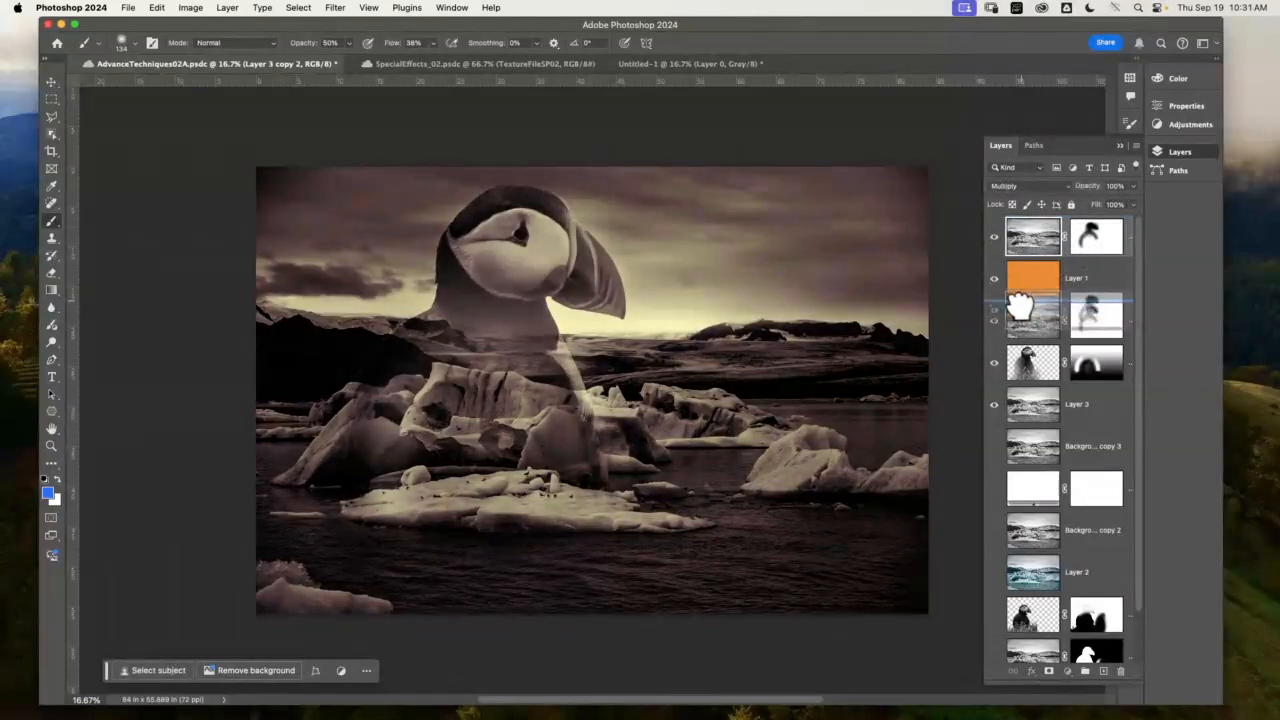
left_click(995, 280)
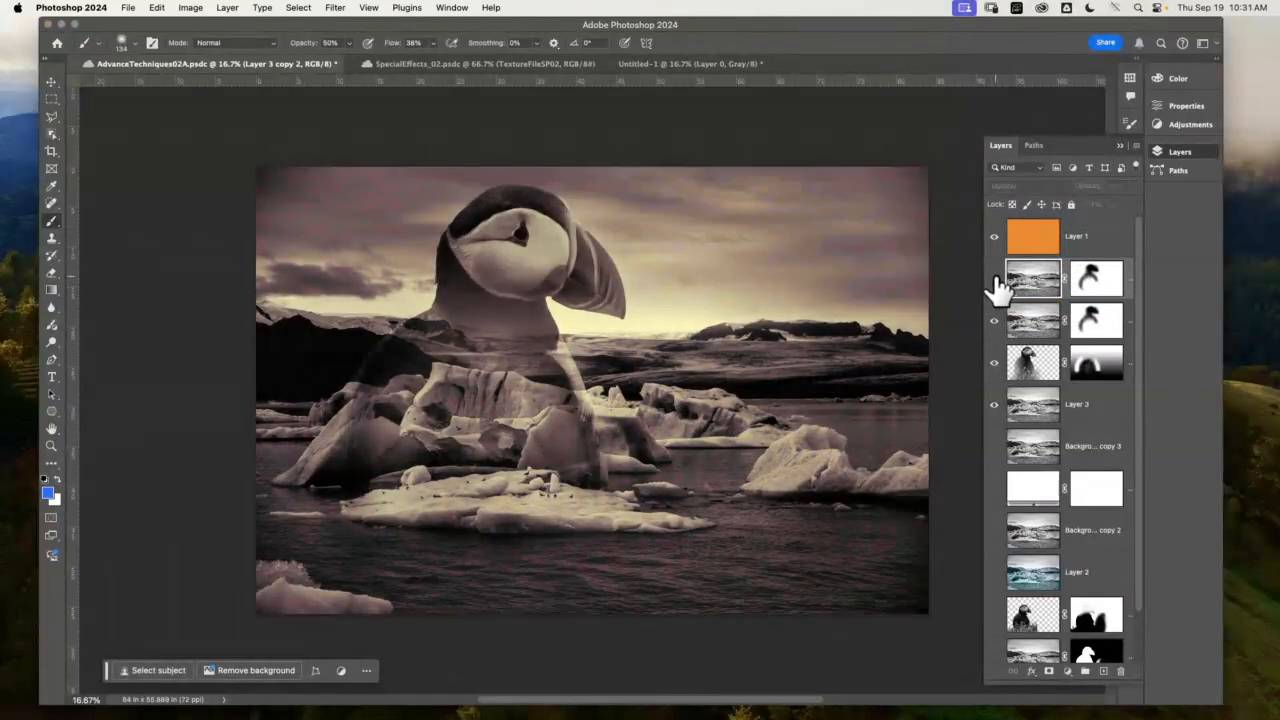
left_click(995, 280)
left_click(995, 280)
- Move Layer 3 copy 2 below Layer 3 copy and toggle its visibility to compare the effect
left_click_drag(1030, 279, 1019, 343)
left_click(995, 322)
left_click(995, 322)
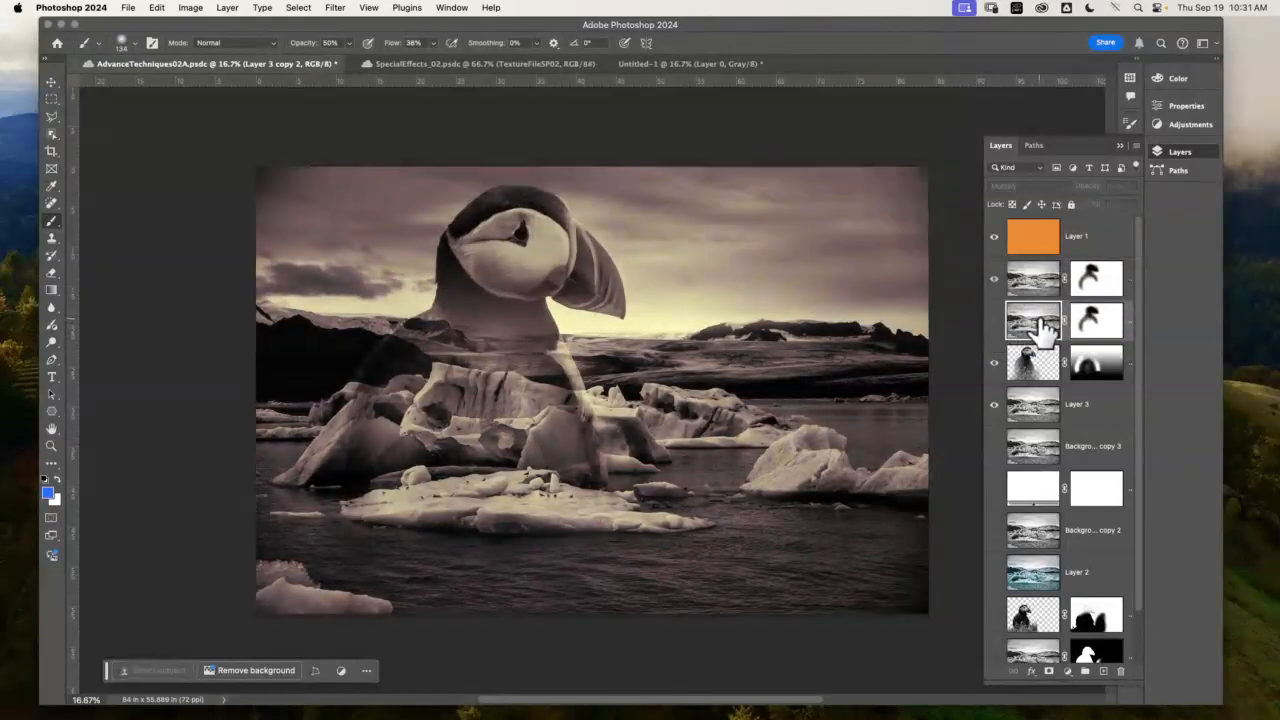
- Move Layer 3 copy 2 directly below the masked puffin layer, toggling its visibility before and after the move to compare the effect
left_click(995, 322)
left_click(995, 322)
left_click_drag(1025, 322, 1040, 395)
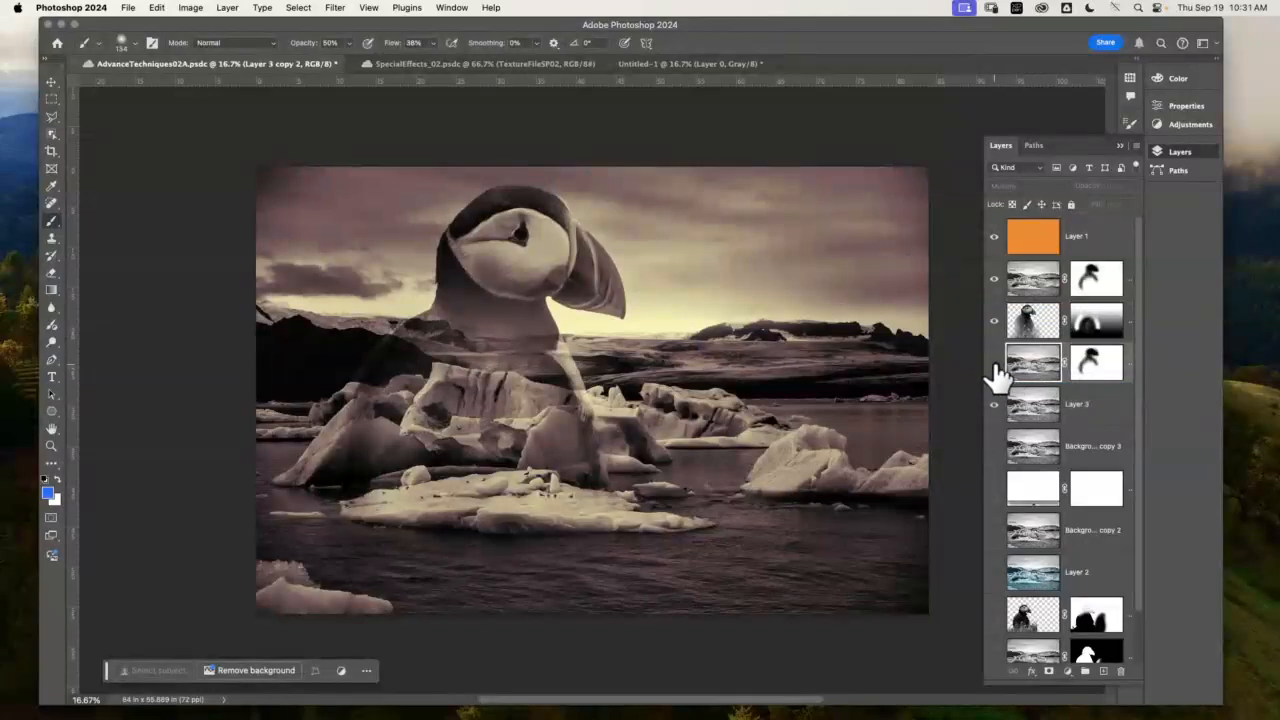
left_click(995, 364)
left_click(995, 364)
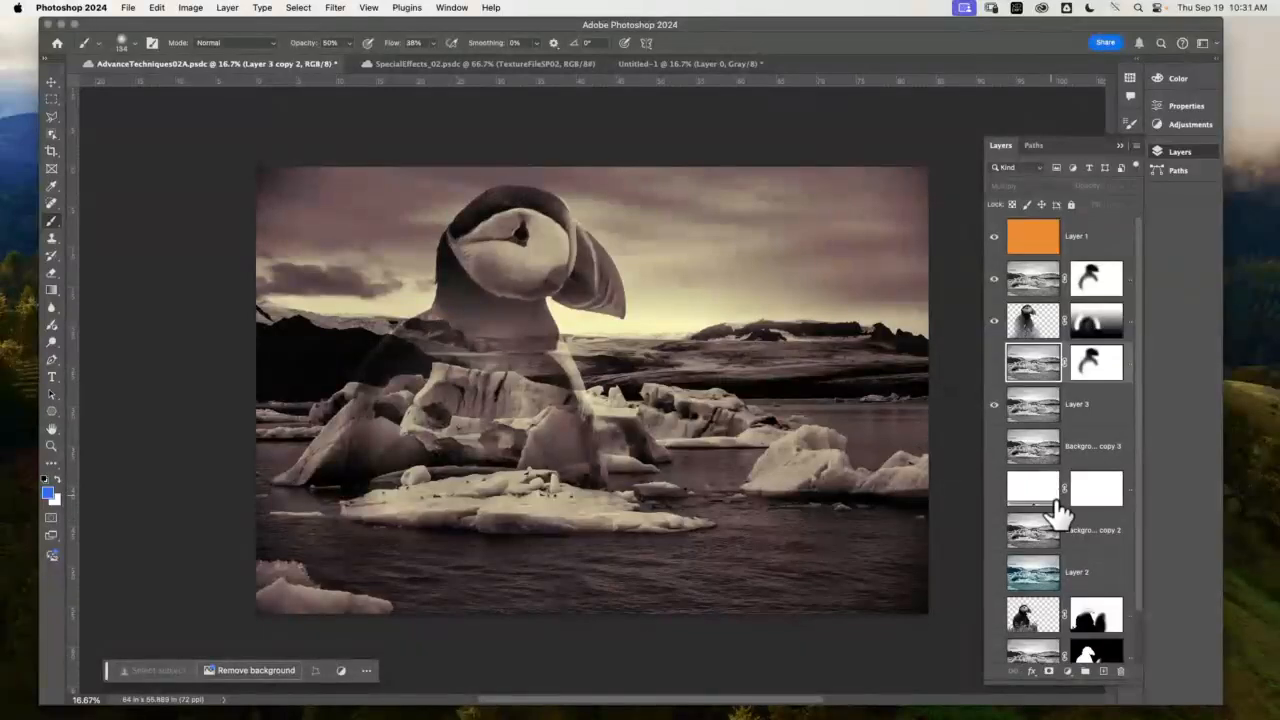
- Isolate Background copy 2 at the top of the layer stack with every other layer hidden, and save the document
left_click_drag(1086, 543, 1094, 223)
left_click_drag(1012, 262, 996, 650)
key("super+s")
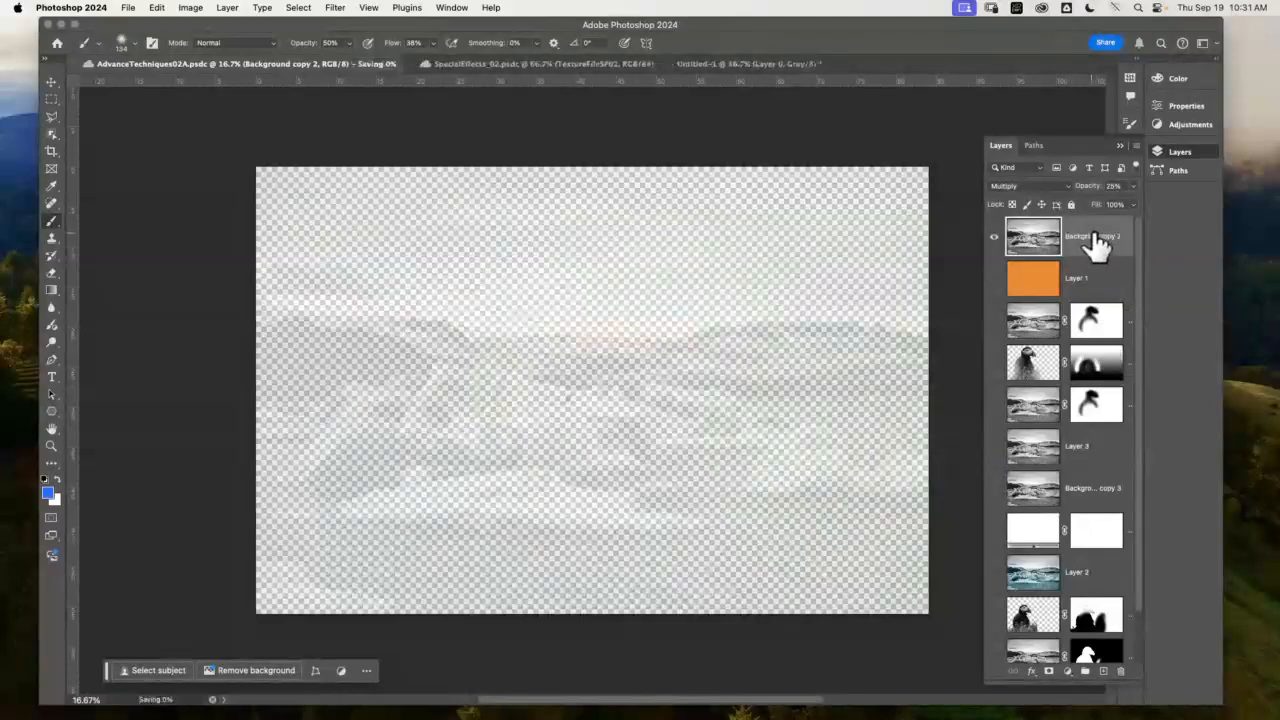
- Set the opacity of Background copy 2 to 100%
left_click(1118, 186)
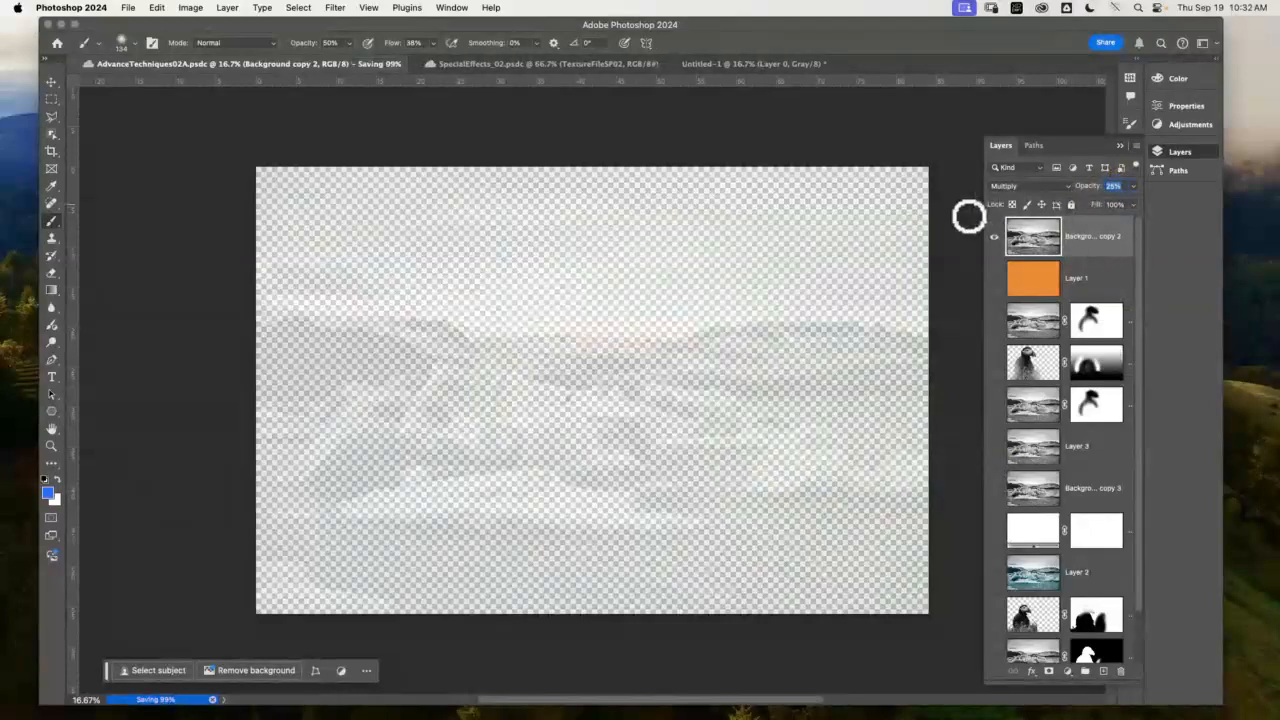
type("100")
key("Return")
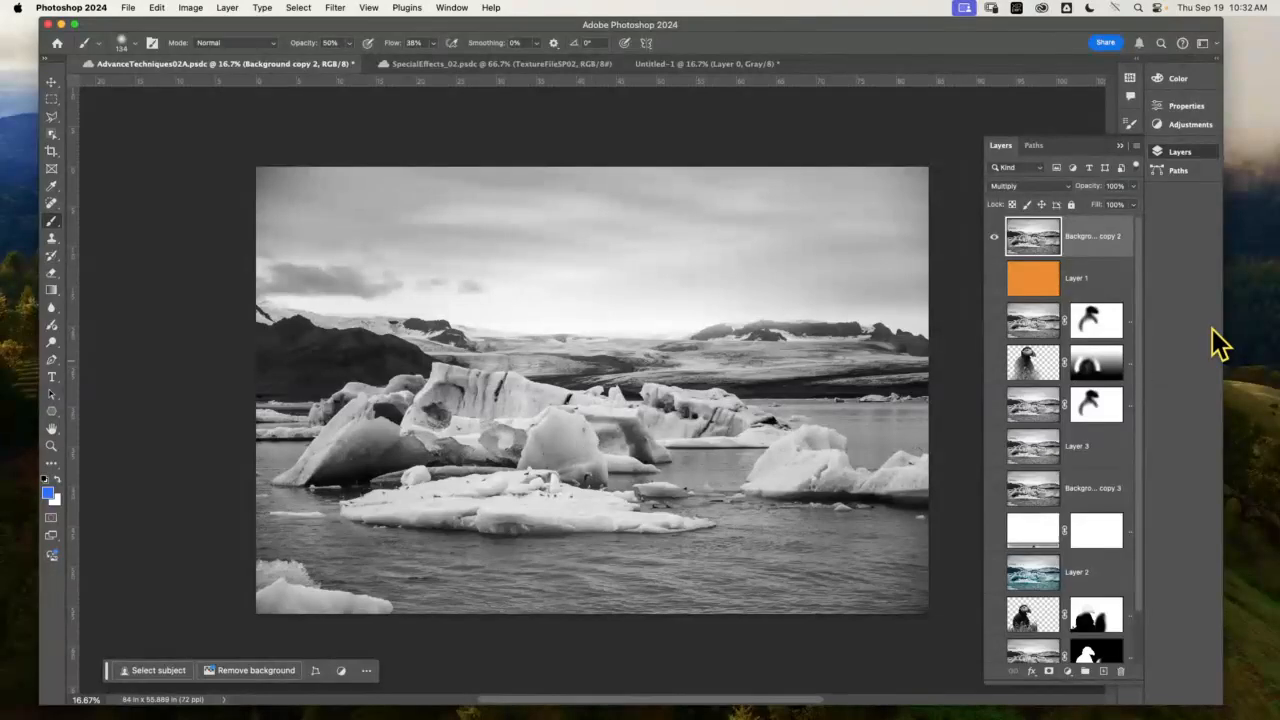
- Show the orange Layer 1 and set the blend mode of both Background copy 2 and Layer 1 to Normal
left_click(995, 279)
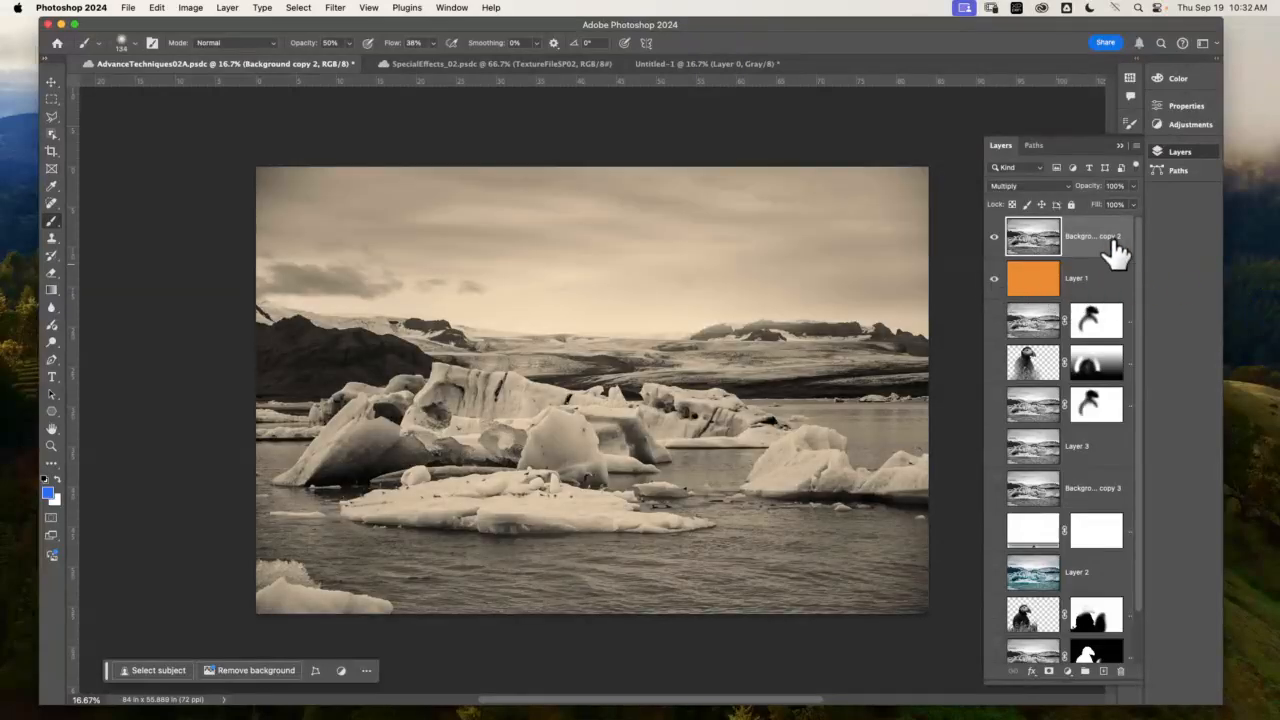
left_click(1030, 186)
left_click(1032, 132)
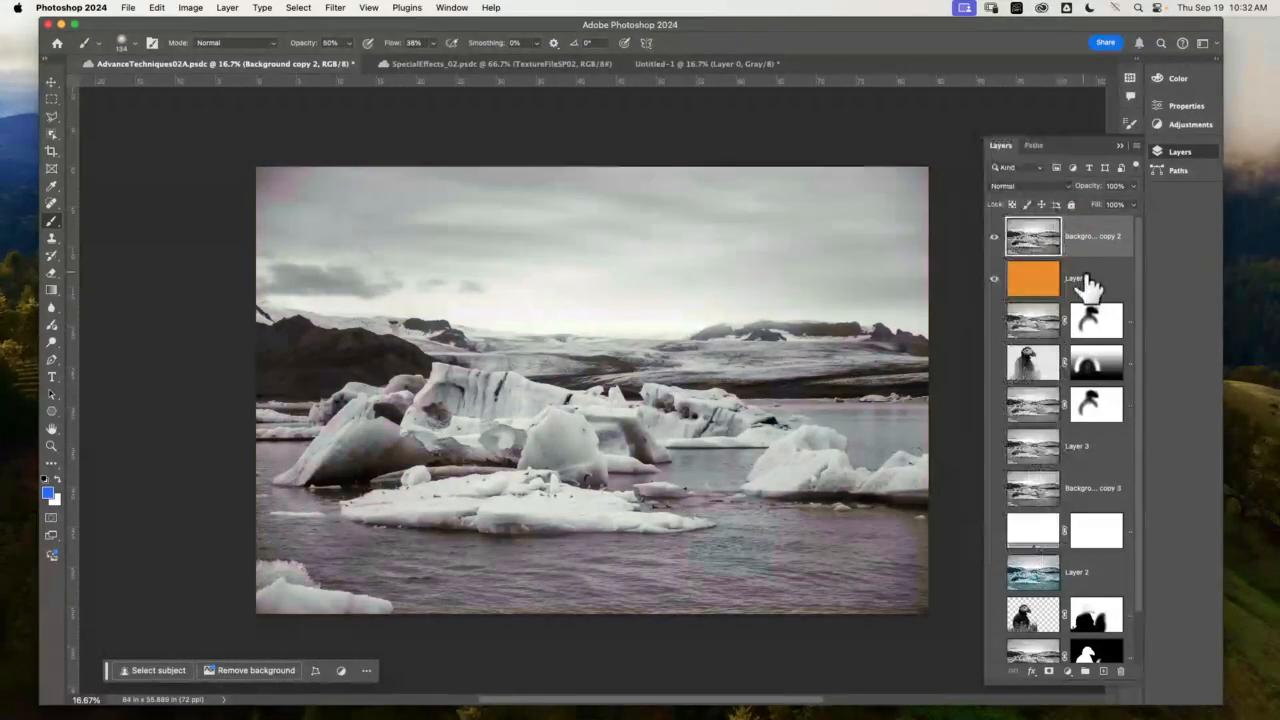
left_click(1113, 284)
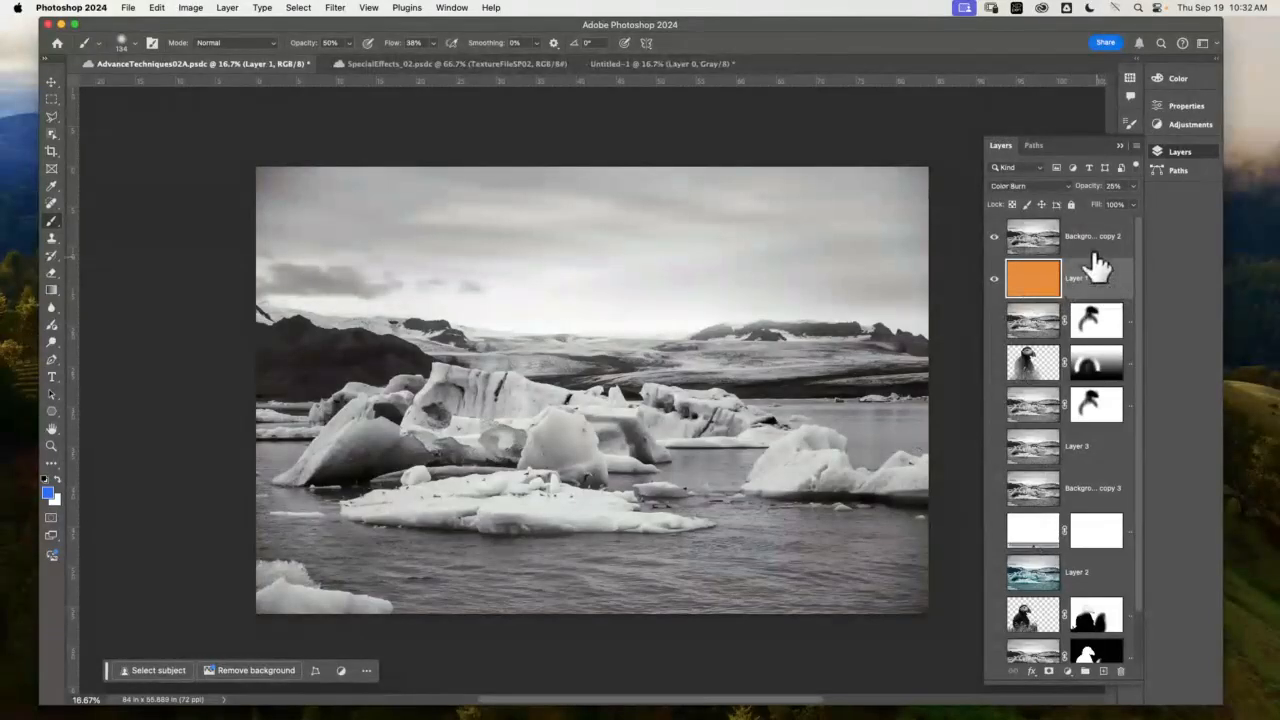
left_click(1062, 187)
left_click(1032, 120)
left_click(1025, 238)
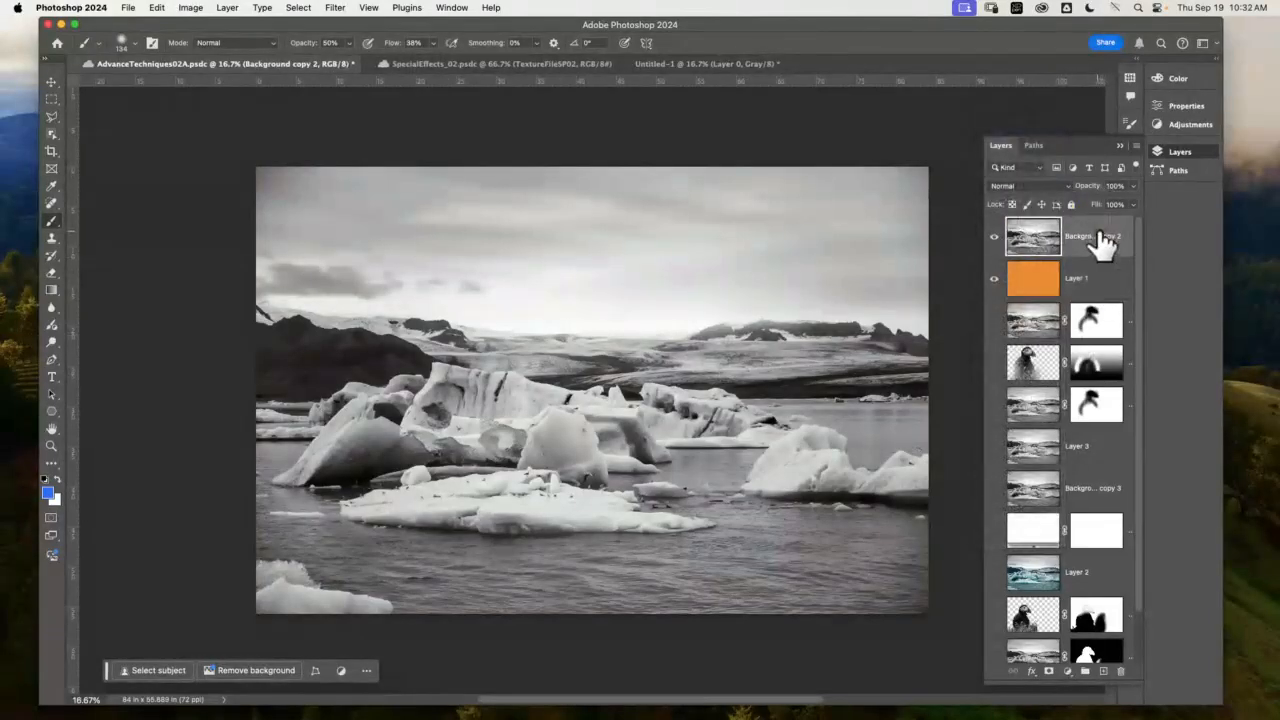
- Add a Reveal All layer mask to Background copy 2
left_click(227, 8)
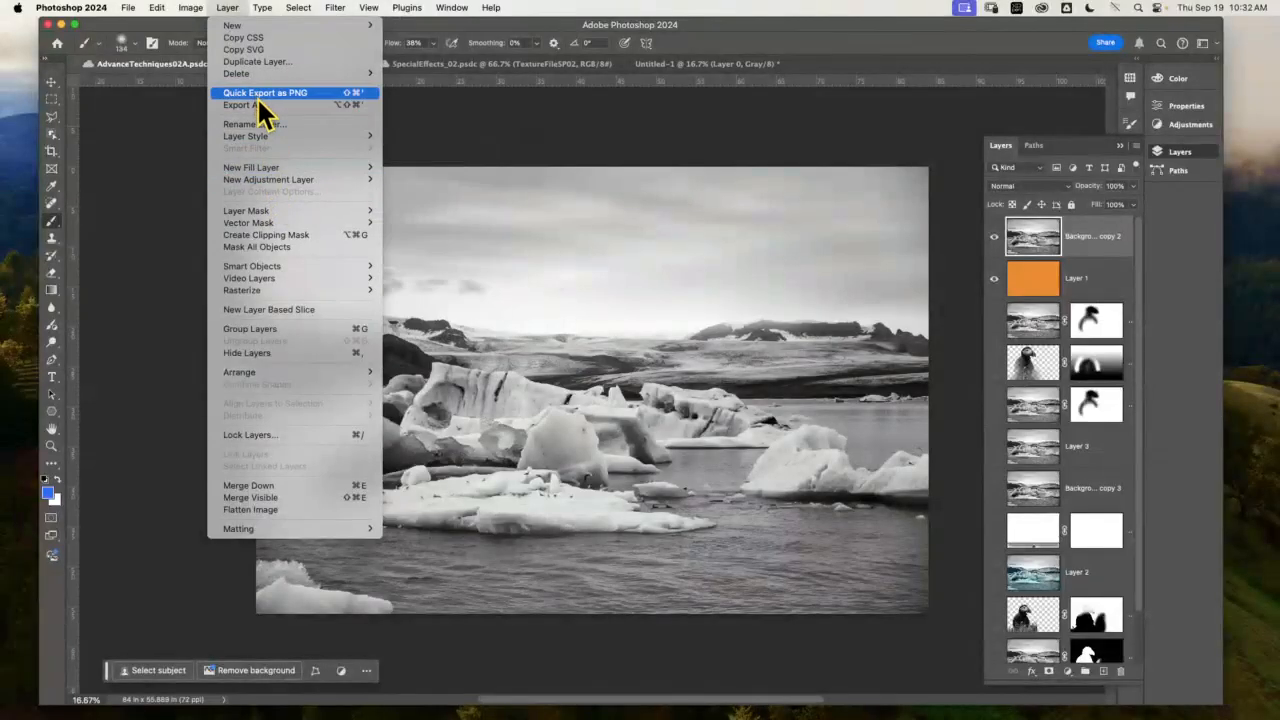
mouse_move(287, 210)
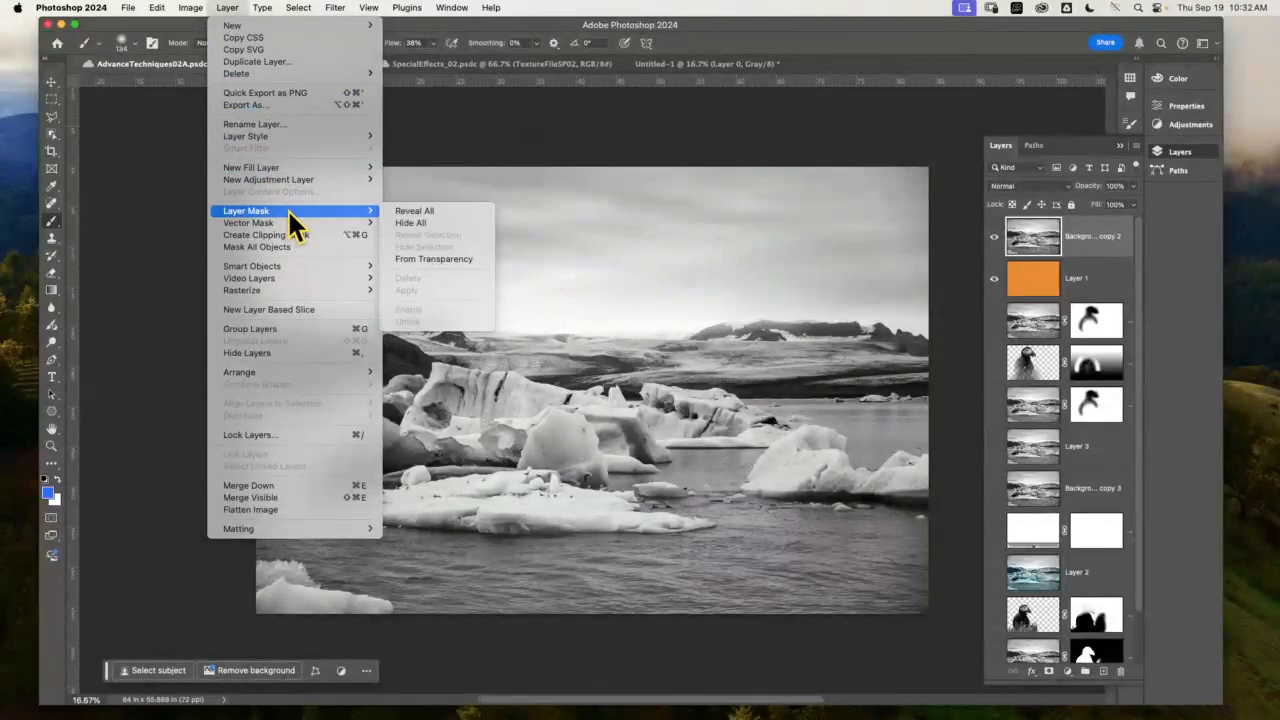
left_click(412, 210)
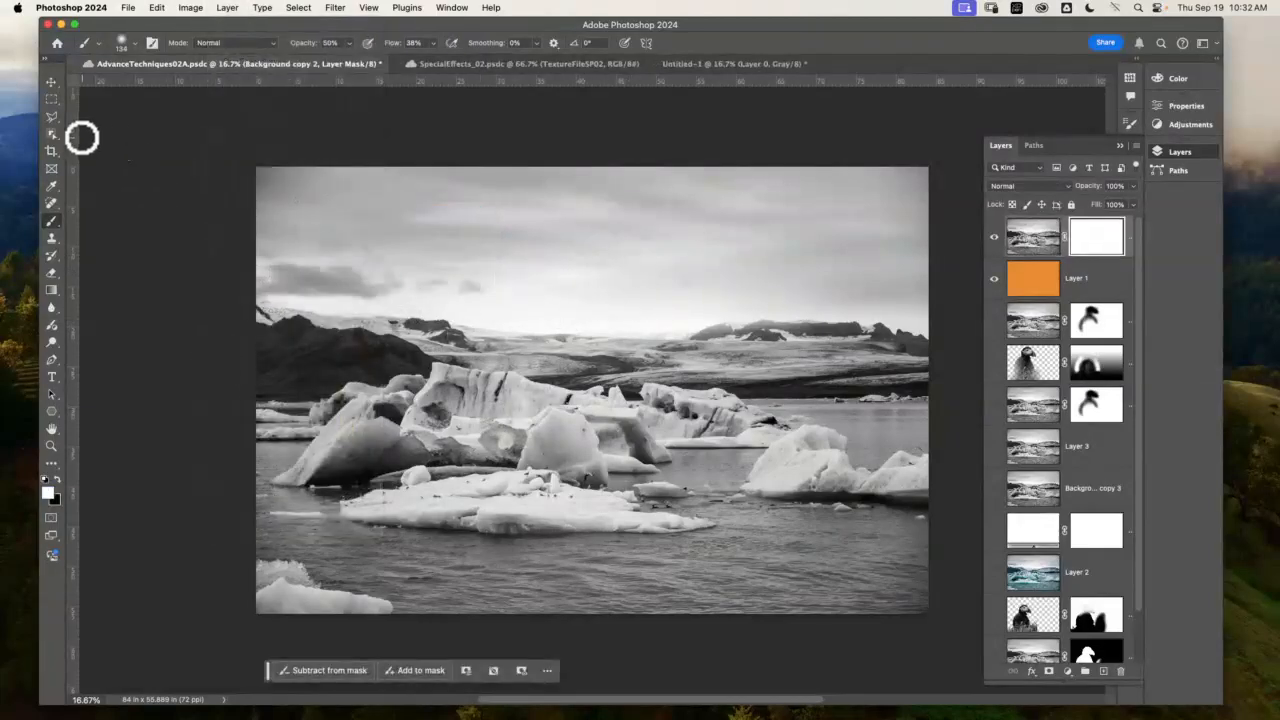
- Fill a rectangular selection over the sky and mountains left of centre with black on Background copy 2's mask, and deselect
left_click(56, 101)
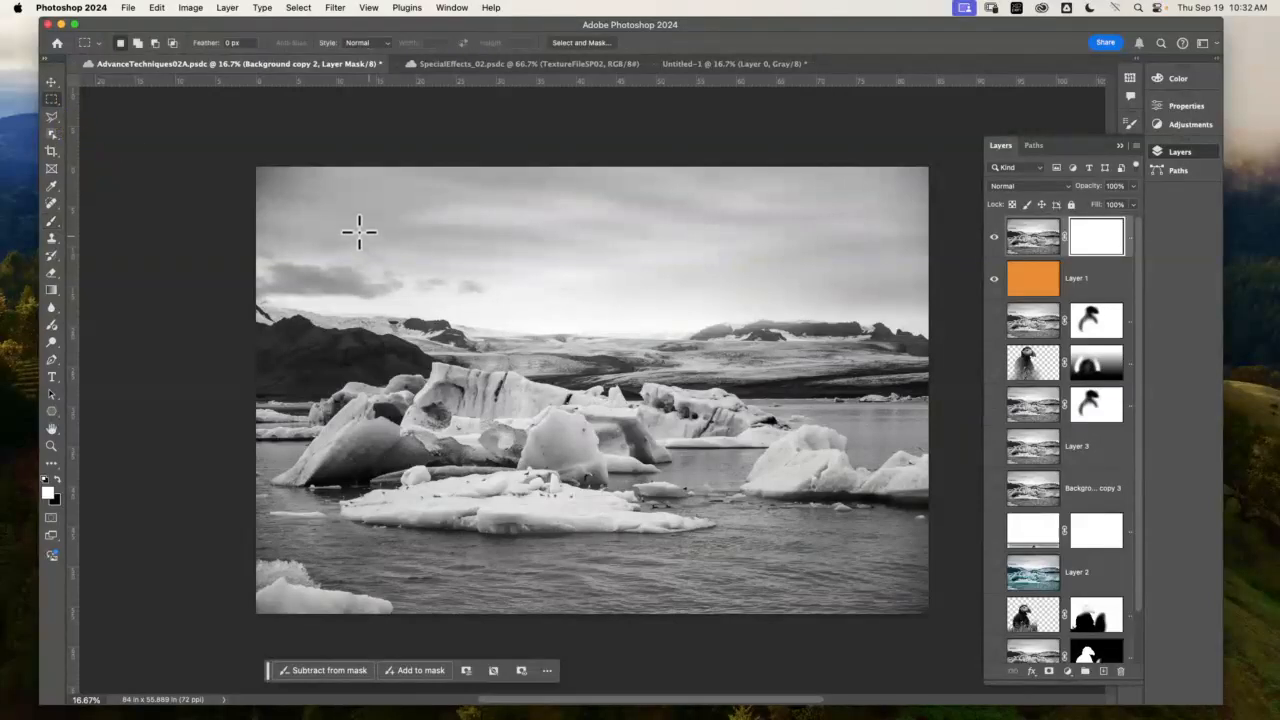
left_click_drag(387, 252, 496, 383)
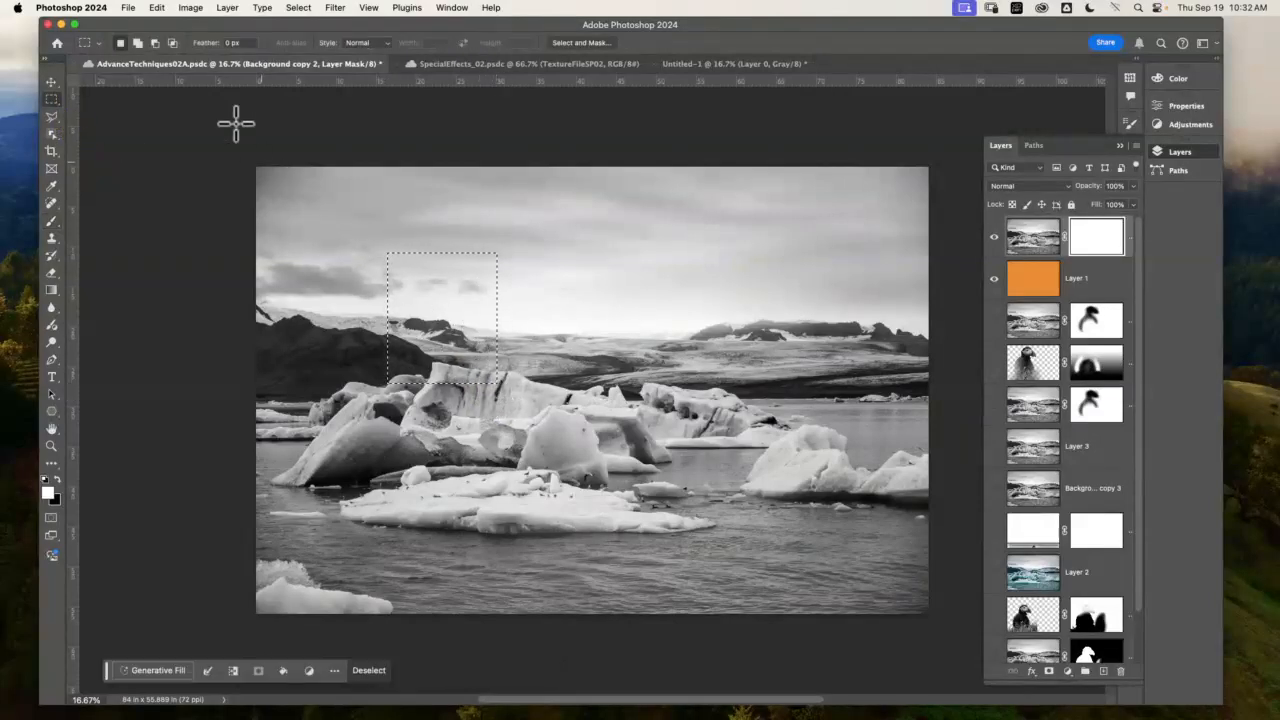
left_click(157, 8)
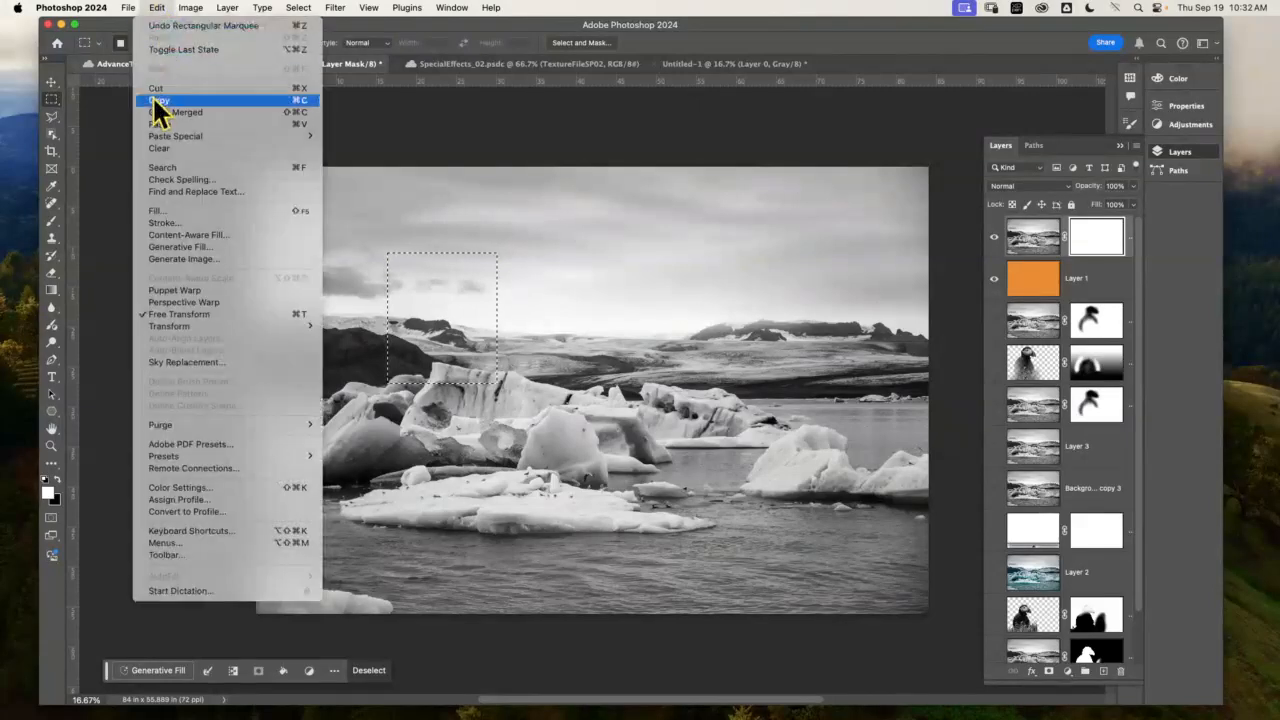
left_click(175, 211)
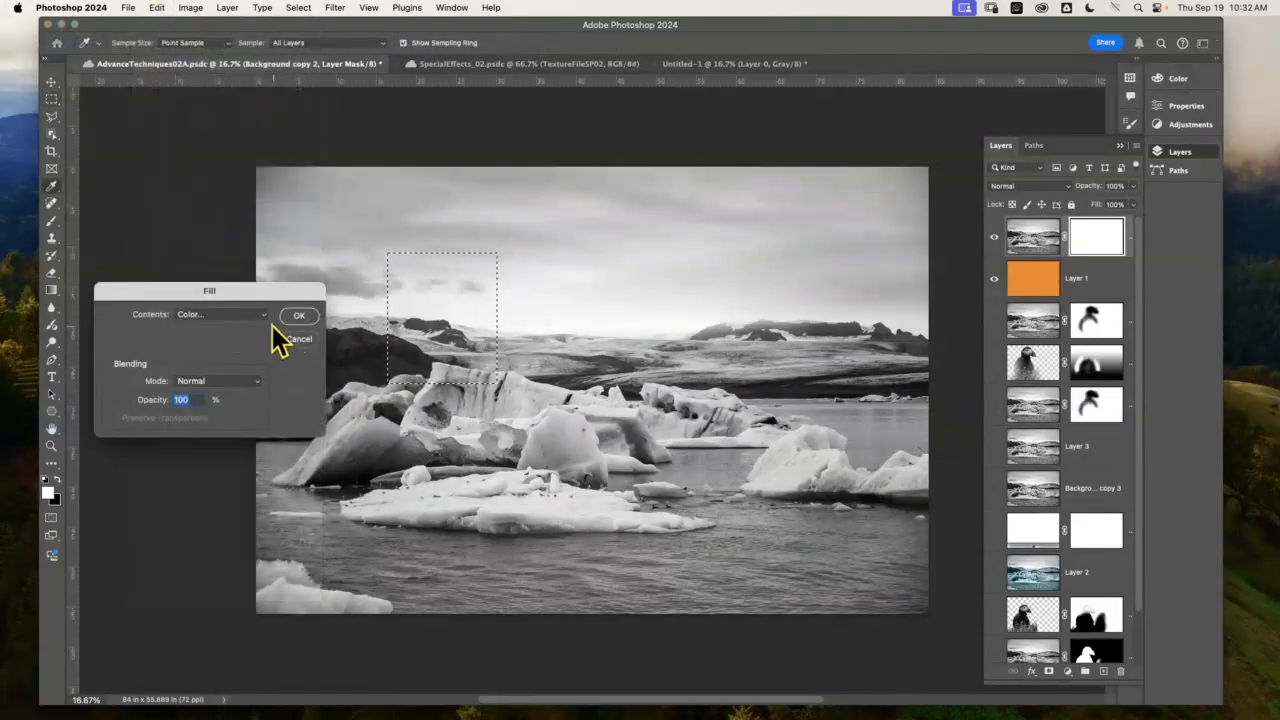
left_click(264, 315)
left_click(215, 386)
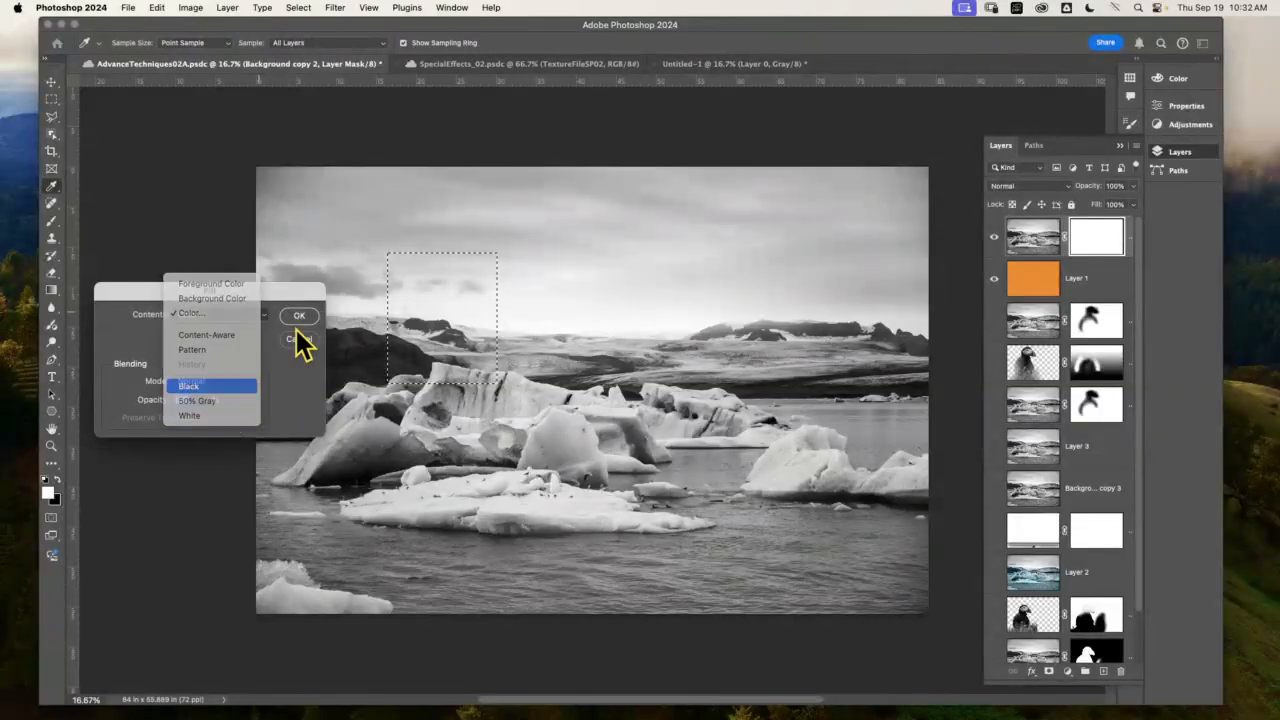
left_click(299, 316)
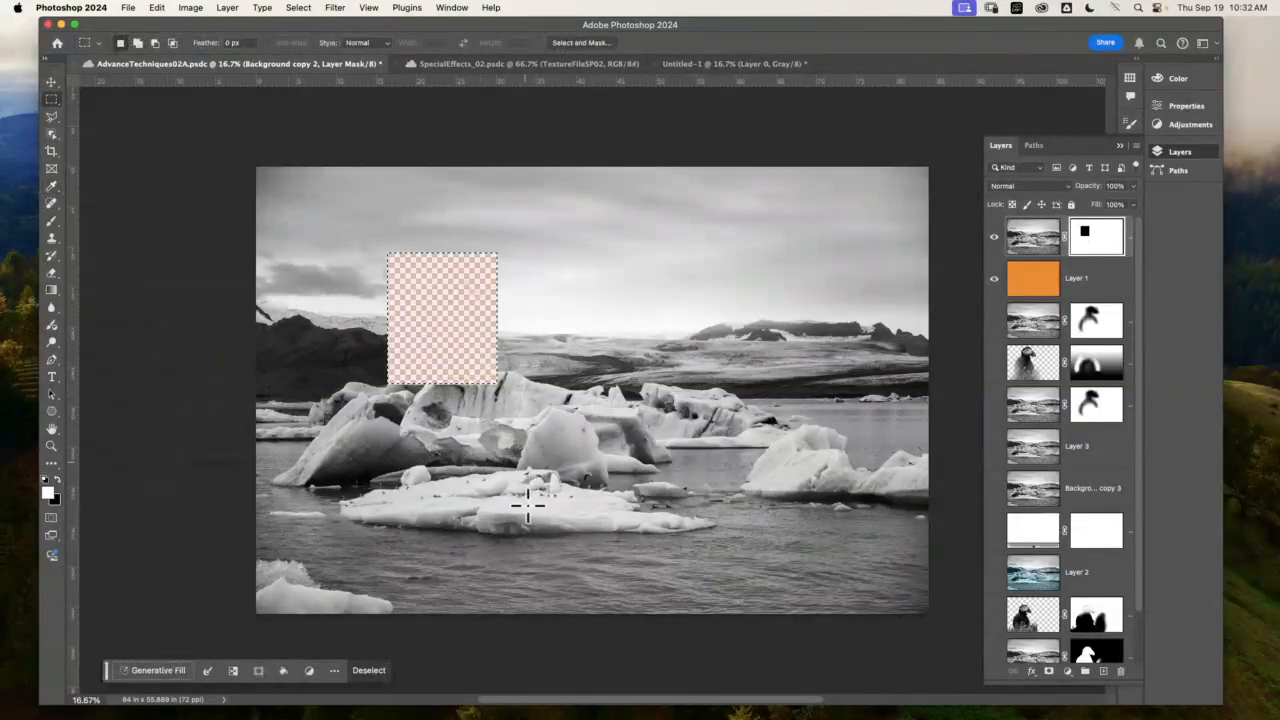
key("super+d")
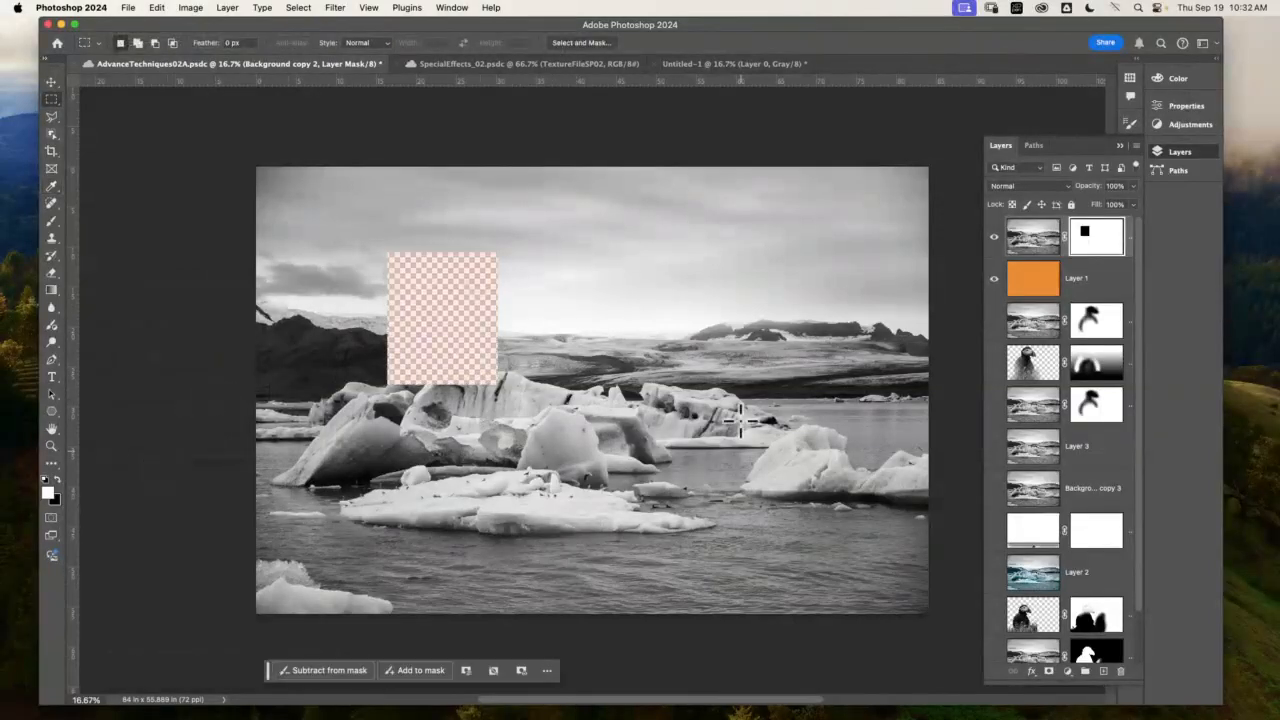
- Open the opacity value of the orange Layer 1 for editing
left_click(1095, 282)
left_click(1124, 186)
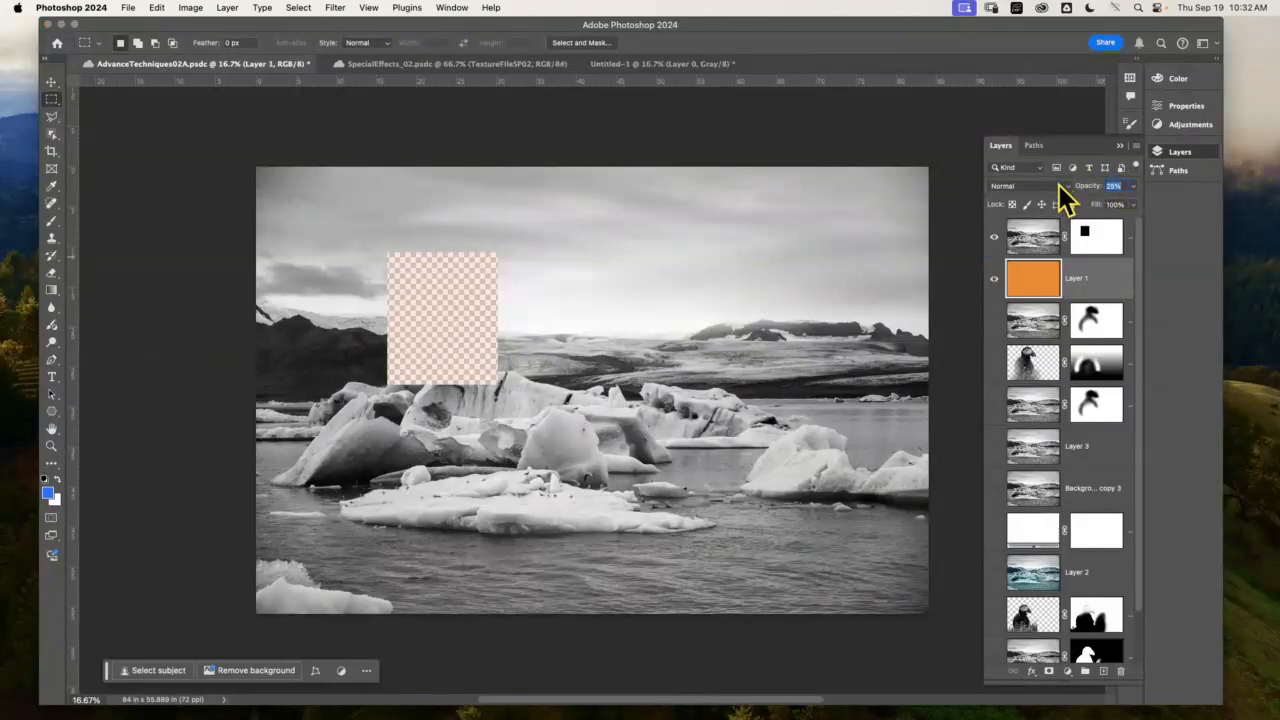
- Set the orange layer's opacity to 100% and brush a white diagonal stroke across the black rectangle on the top photo layer's mask
type("100")
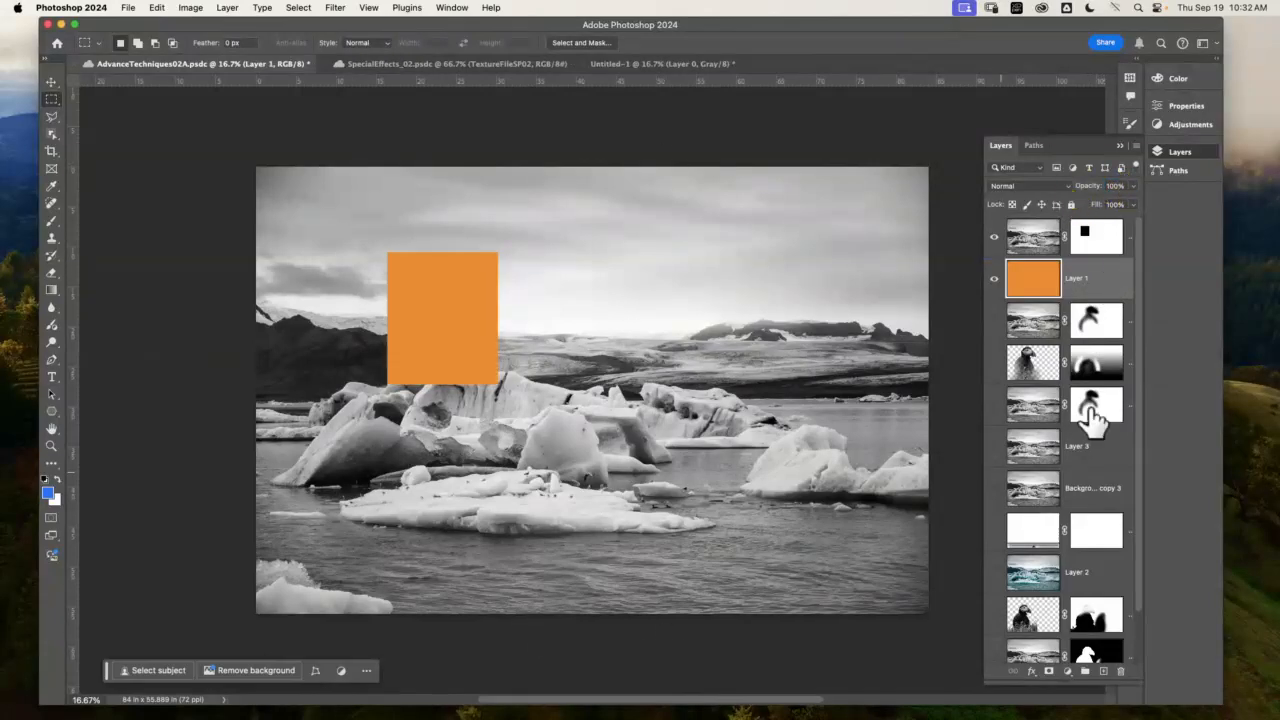
left_click(1098, 240)
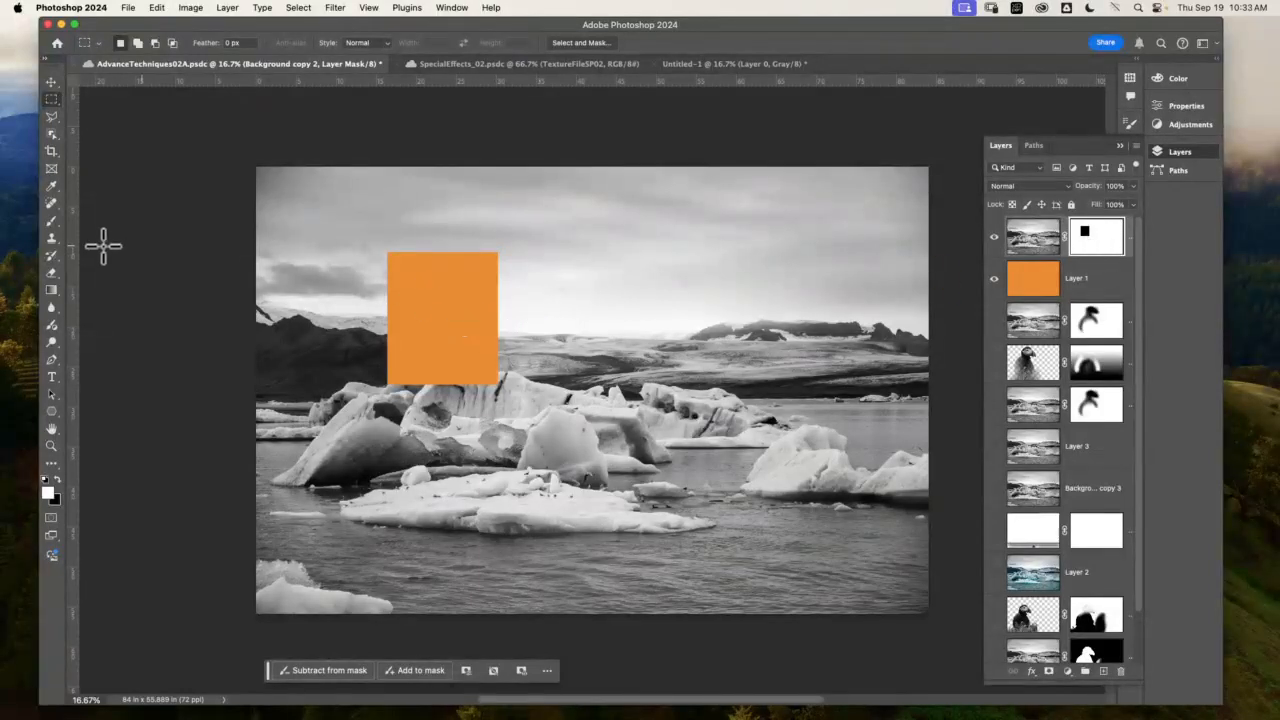
left_click(54, 222)
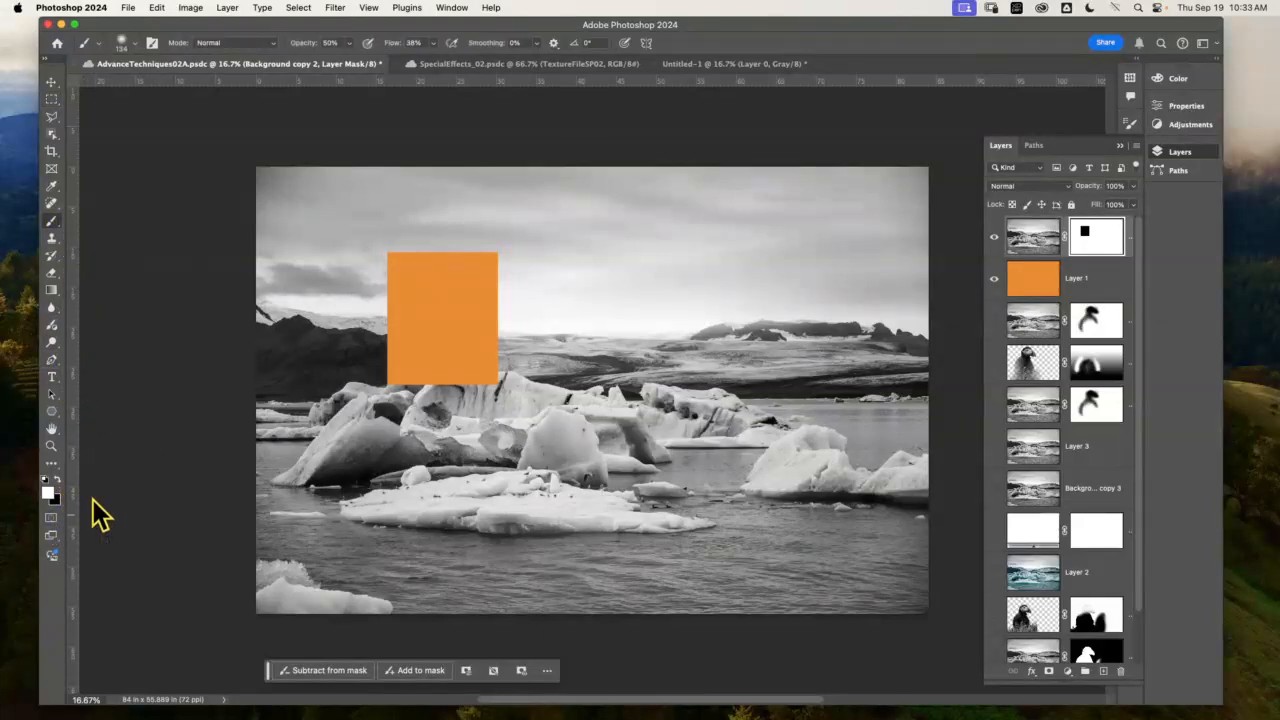
mouse_move(524, 296)
left_mouse_down()
mouse_move(374, 337)
mouse_move(541, 279)
mouse_move(348, 343)
mouse_move(562, 298)
mouse_move(514, 291)
mouse_move(363, 343)
mouse_move(524, 298)
mouse_move(519, 282)
mouse_move(428, 320)
mouse_move(512, 289)
left_mouse_up()
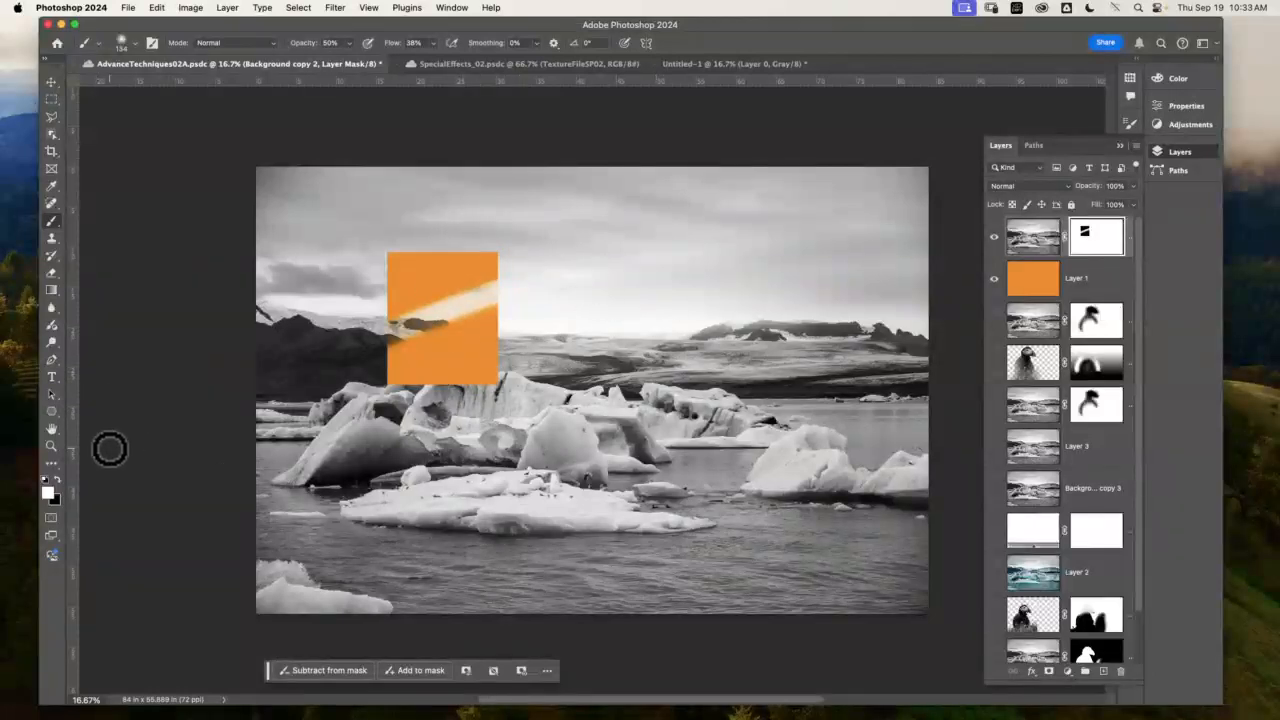
- Paint black on the photo's mask at 50% brush opacity: a filled patch over the lower-left iceberg and freehand curved and crossing lines across the right half
left_click(57, 481)
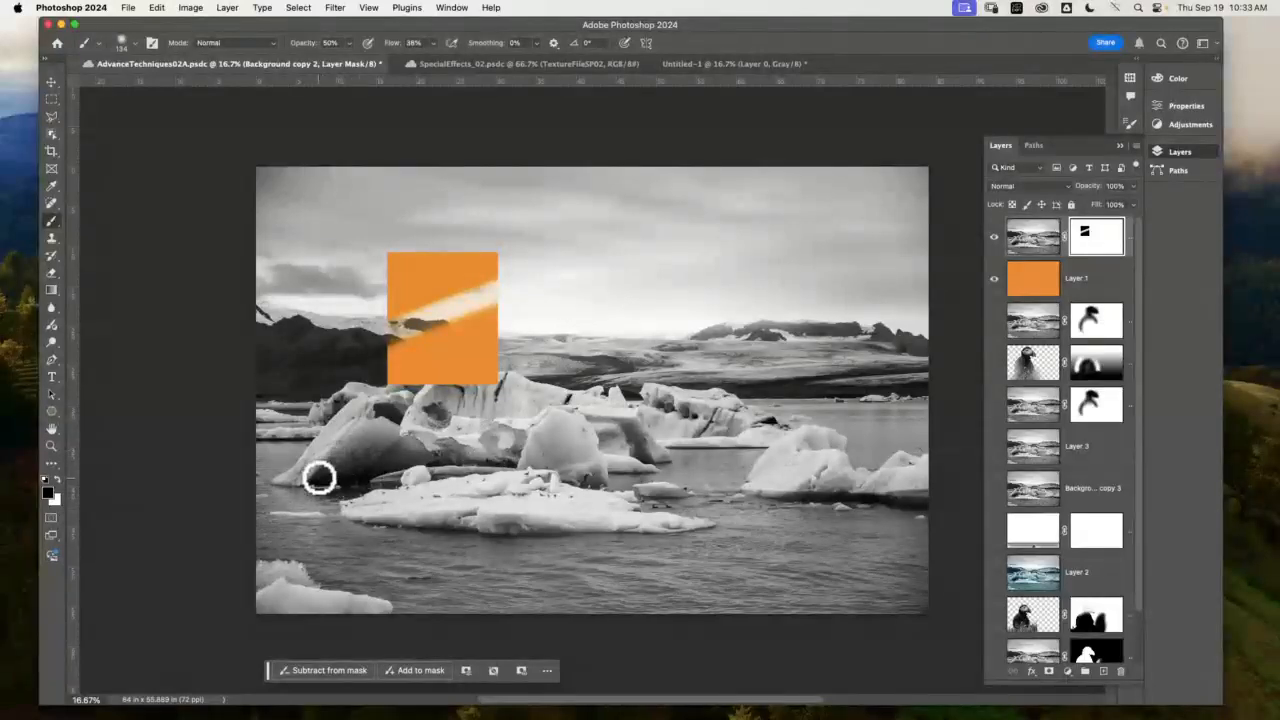
mouse_move(371, 423)
left_mouse_down()
mouse_move(347, 463)
mouse_move(399, 454)
mouse_move(417, 469)
mouse_move(400, 451)
mouse_move(436, 451)
mouse_move(379, 432)
mouse_move(310, 480)
mouse_move(411, 443)
mouse_move(380, 482)
mouse_move(406, 473)
mouse_move(307, 479)
mouse_move(398, 426)
mouse_move(343, 477)
mouse_move(413, 448)
mouse_move(372, 480)
mouse_move(446, 461)
mouse_move(348, 446)
mouse_move(330, 479)
mouse_move(435, 482)
mouse_move(382, 471)
mouse_move(377, 483)
mouse_move(403, 482)
mouse_move(389, 457)
mouse_move(378, 478)
mouse_move(407, 467)
mouse_move(388, 483)
mouse_move(408, 462)
mouse_move(393, 439)
mouse_move(355, 455)
mouse_move(346, 487)
mouse_move(412, 451)
mouse_move(362, 454)
mouse_move(365, 466)
mouse_move(406, 443)
mouse_move(366, 488)
mouse_move(439, 469)
mouse_move(358, 466)
mouse_move(385, 449)
mouse_move(381, 473)
mouse_move(407, 453)
mouse_move(365, 479)
mouse_move(396, 488)
mouse_move(367, 457)
mouse_move(380, 454)
mouse_move(360, 477)
left_mouse_up()
mouse_move(606, 232)
left_mouse_down()
mouse_move(663, 272)
mouse_move(610, 372)
mouse_move(729, 454)
mouse_move(685, 325)
left_mouse_up()
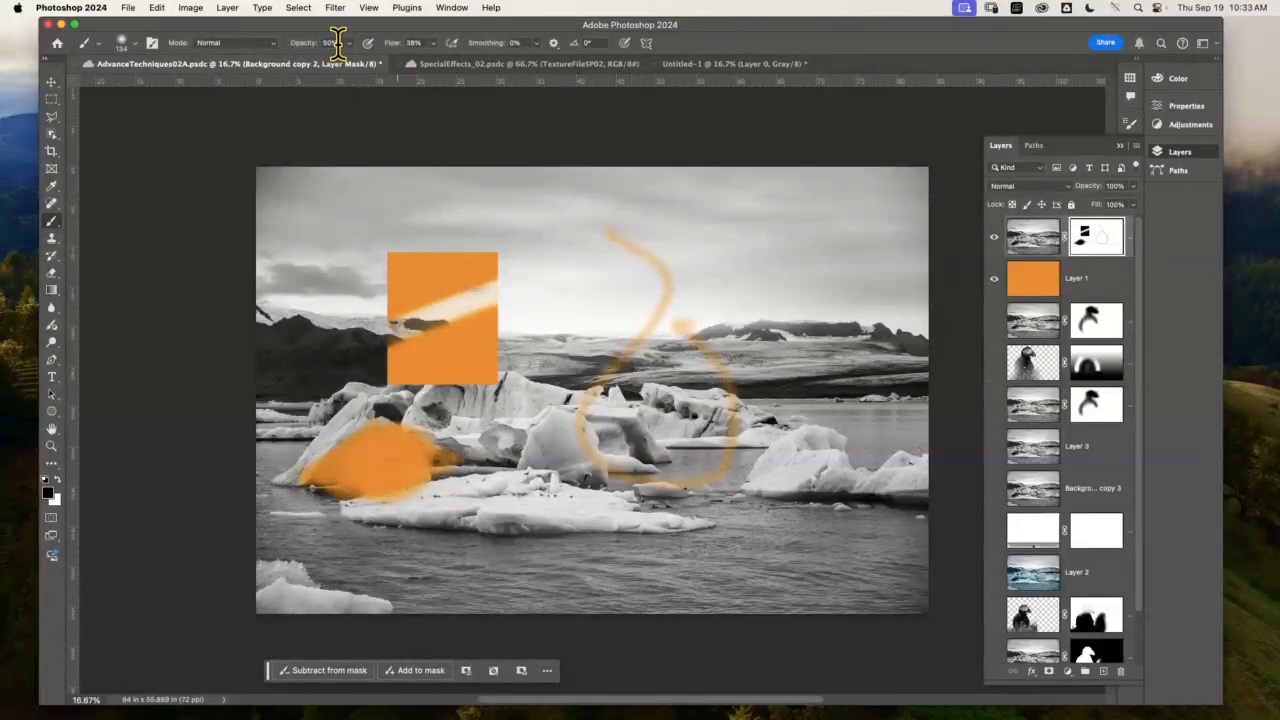
left_click(336, 42)
mouse_move(808, 246)
left_mouse_down()
mouse_move(808, 439)
mouse_move(803, 263)
mouse_move(764, 448)
mouse_move(835, 268)
left_mouse_up()
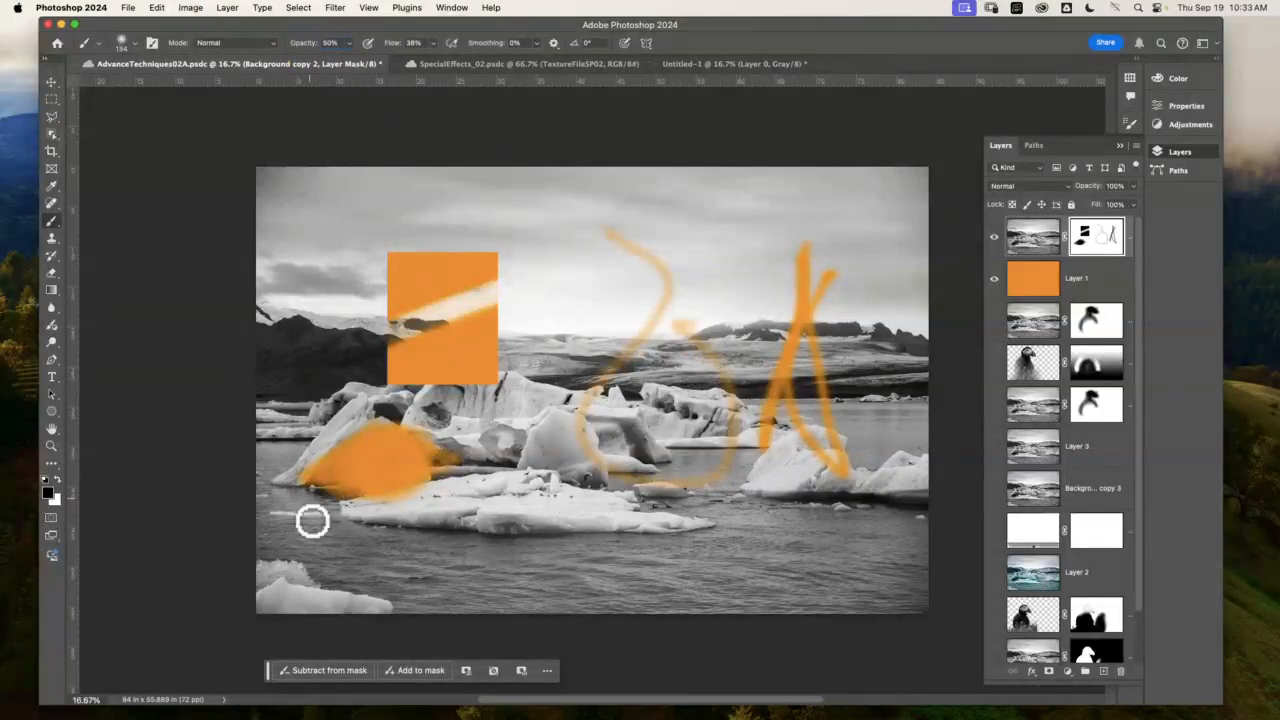
- Enlarge the brush to 364 px, paint broad black strokes across the middle of the mask, and hide the orange layer
left_click(121, 44)
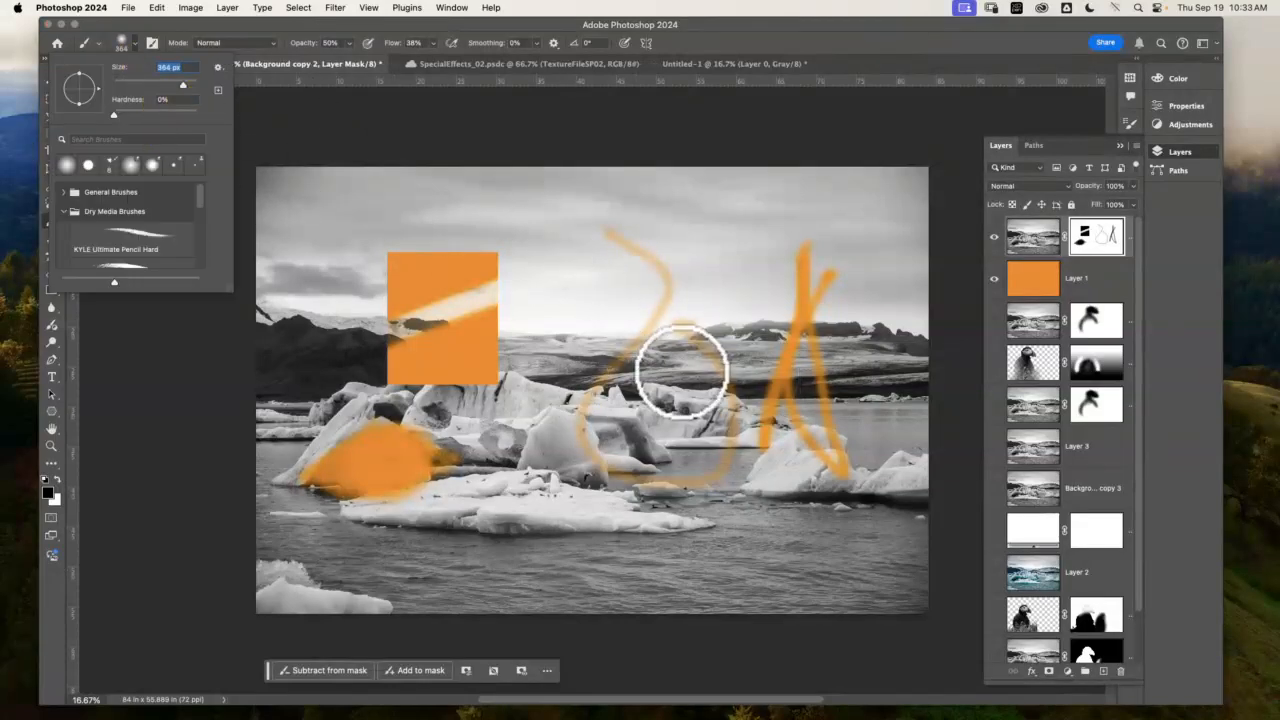
mouse_move(584, 309)
left_mouse_down()
mouse_move(554, 361)
mouse_move(583, 446)
mouse_move(566, 323)
mouse_move(586, 317)
mouse_move(569, 286)
mouse_move(577, 303)
mouse_move(557, 343)
mouse_move(586, 345)
mouse_move(557, 360)
mouse_move(563, 443)
mouse_move(663, 494)
mouse_move(590, 357)
mouse_move(711, 351)
mouse_move(629, 420)
mouse_move(625, 348)
mouse_move(723, 366)
mouse_move(760, 358)
left_mouse_up()
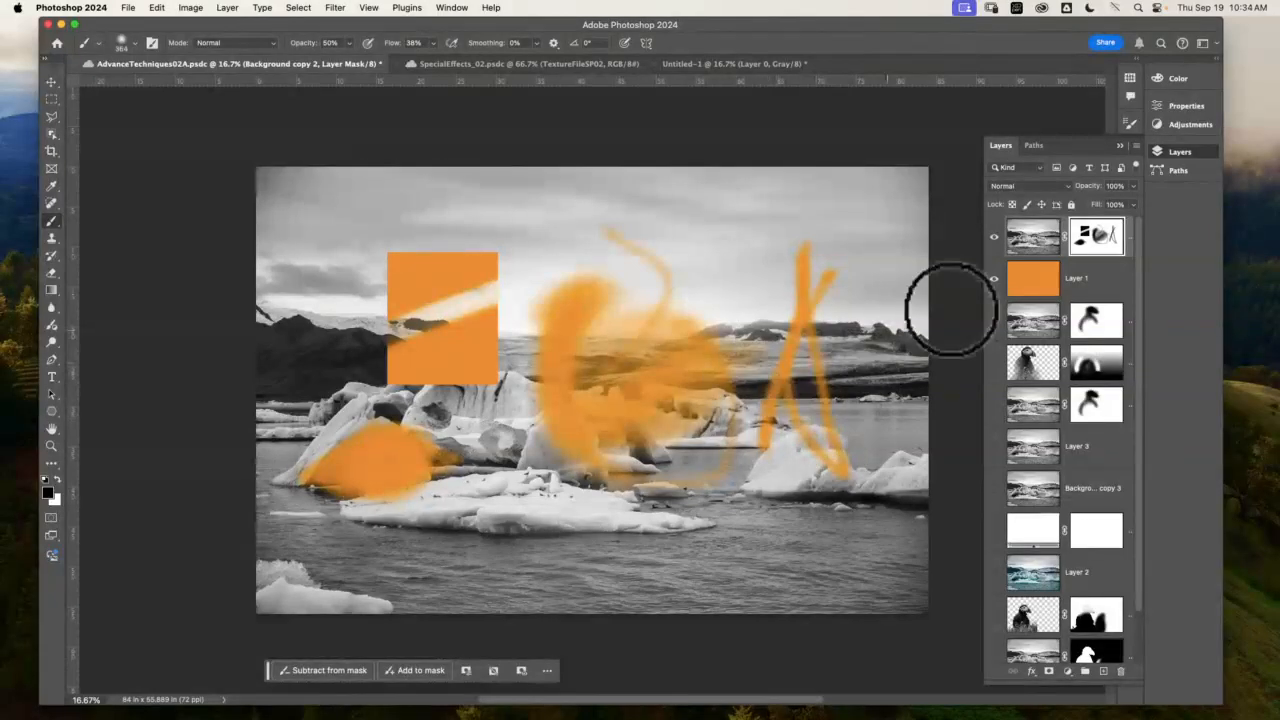
left_click(995, 279)
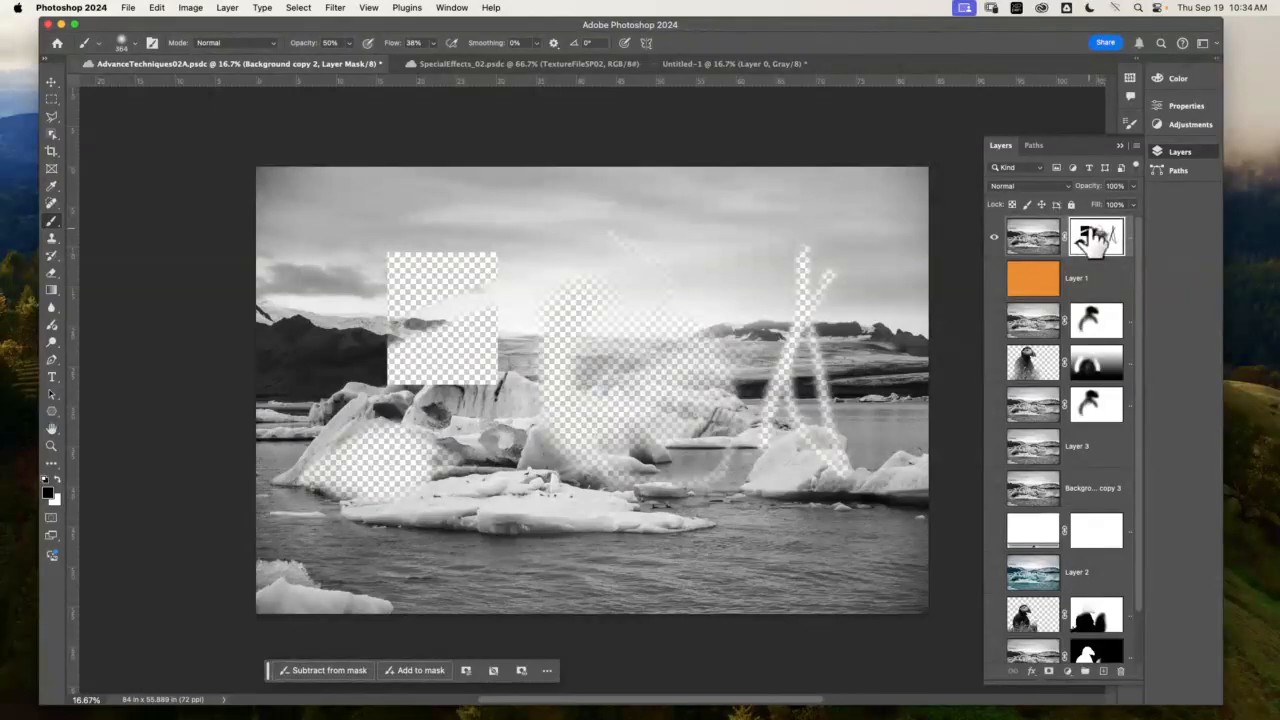
- Paint the mask's black areas back to white, raising the brush opacity to 100%, and show the orange layer again
left_click(57, 481)
mouse_move(472, 422)
left_mouse_down()
mouse_move(388, 493)
mouse_move(384, 467)
mouse_move(396, 528)
mouse_move(335, 426)
mouse_move(317, 509)
mouse_move(290, 445)
mouse_move(415, 528)
mouse_move(463, 440)
mouse_move(388, 468)
mouse_move(330, 440)
left_mouse_up()
left_click_drag(320, 66, 343, 51)
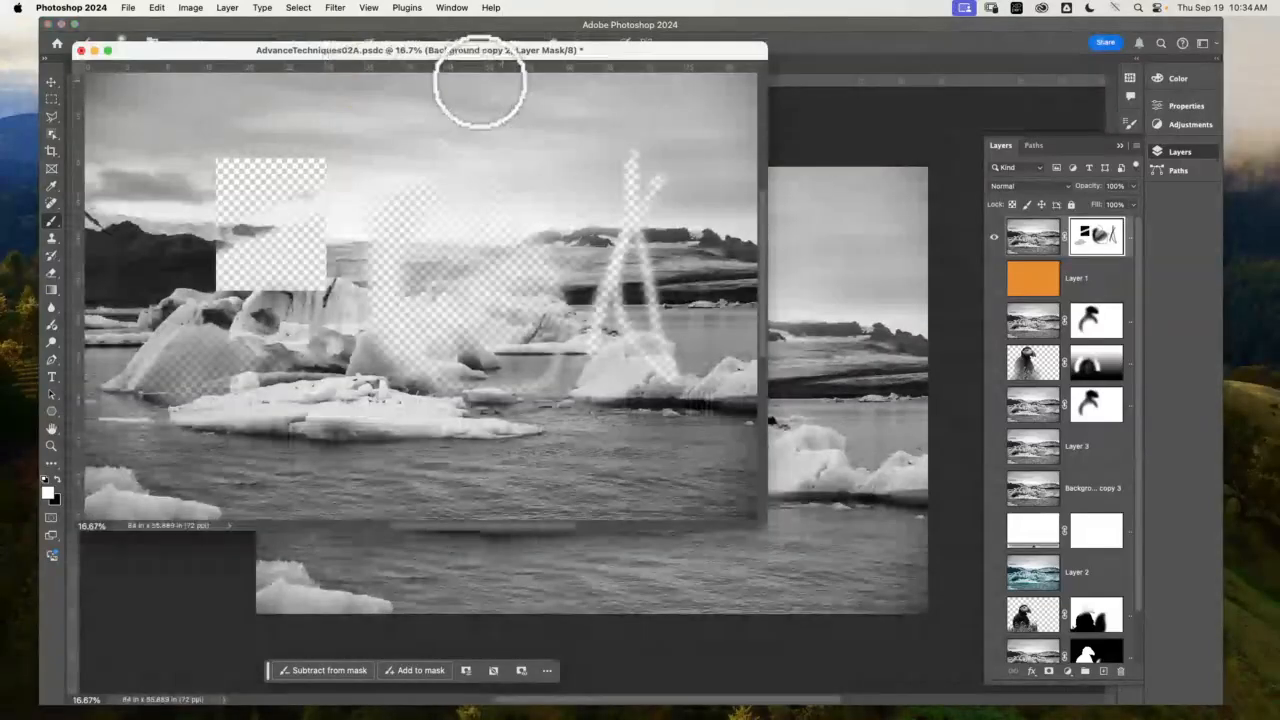
left_click_drag(181, 55, 279, 67)
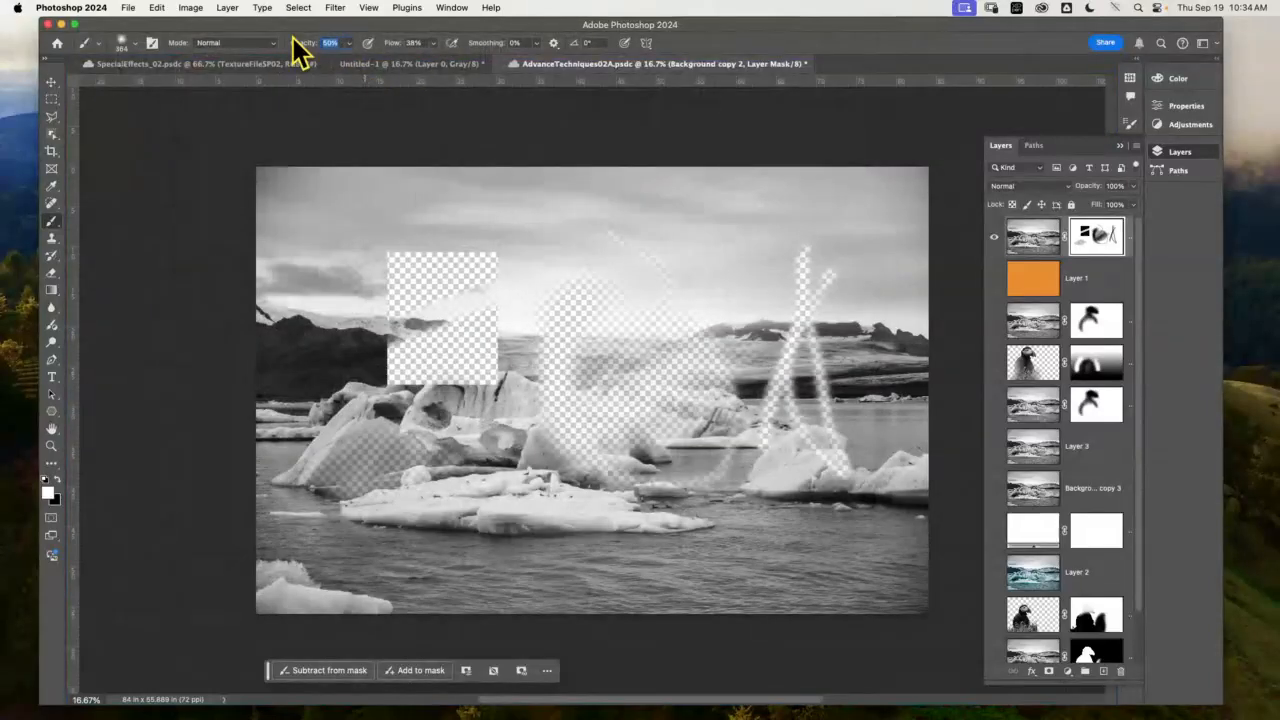
mouse_move(440, 290)
left_mouse_down()
mouse_move(453, 337)
mouse_move(493, 336)
mouse_move(492, 298)
mouse_move(383, 283)
mouse_move(422, 411)
mouse_move(439, 271)
mouse_move(442, 361)
mouse_move(425, 320)
mouse_move(457, 387)
mouse_move(654, 292)
mouse_move(620, 457)
mouse_move(608, 370)
mouse_move(569, 347)
mouse_move(372, 519)
mouse_move(419, 370)
mouse_move(309, 474)
mouse_move(400, 428)
mouse_move(455, 494)
mouse_move(535, 264)
mouse_move(347, 265)
mouse_move(367, 253)
mouse_move(637, 227)
mouse_move(566, 435)
mouse_move(826, 290)
mouse_move(772, 417)
mouse_move(837, 265)
mouse_move(867, 278)
mouse_move(843, 262)
mouse_move(774, 483)
mouse_move(714, 403)
mouse_move(487, 428)
mouse_move(686, 407)
mouse_move(568, 310)
mouse_move(586, 262)
mouse_move(811, 300)
left_mouse_up()
left_click(994, 279)
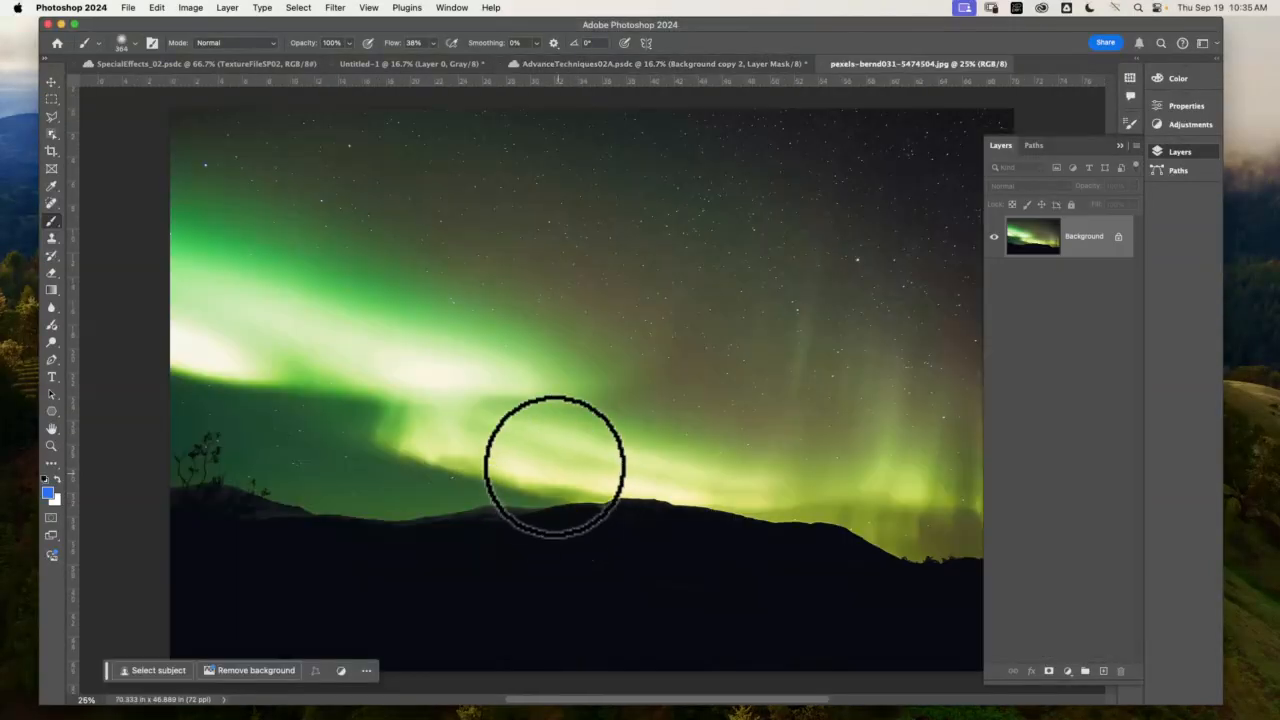
- Copy the aurora photo into the AdvanceTechniques02A document as a new top layer
left_click_drag(934, 64, 903, 283)
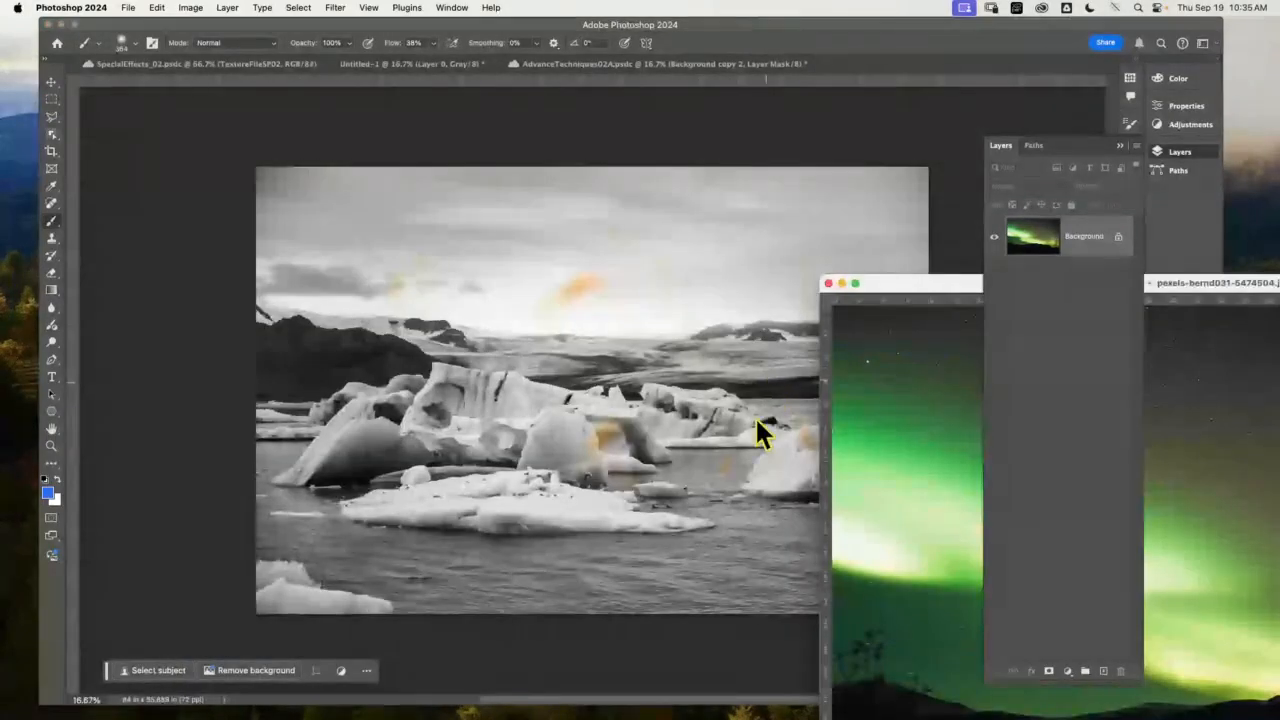
left_click(51, 81)
left_click_drag(897, 430, 591, 476)
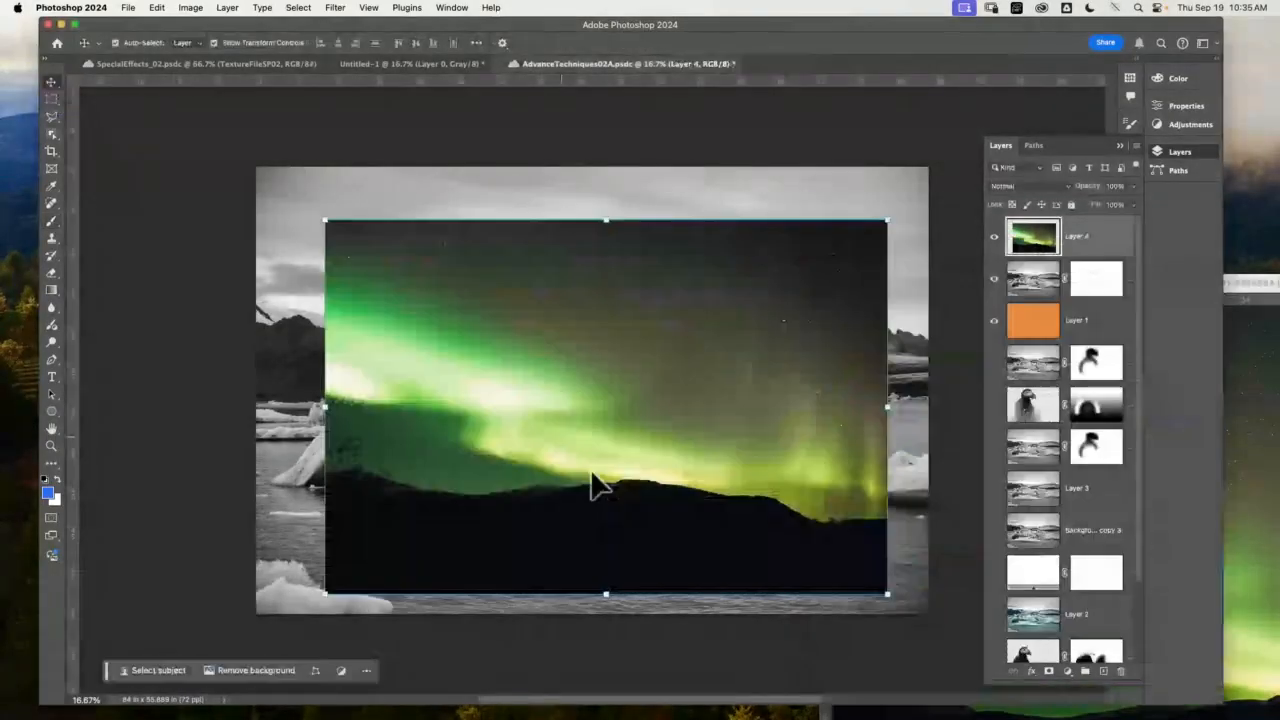
- Scale the aurora layer to the full image width, about 119%, and move it up so it covers the sky and upper icebergs
left_click_drag(730, 366, 642, 373)
key("ctrl+t")
left_click_drag(821, 232, 929, 167)
left_click_drag(597, 513, 620, 436)
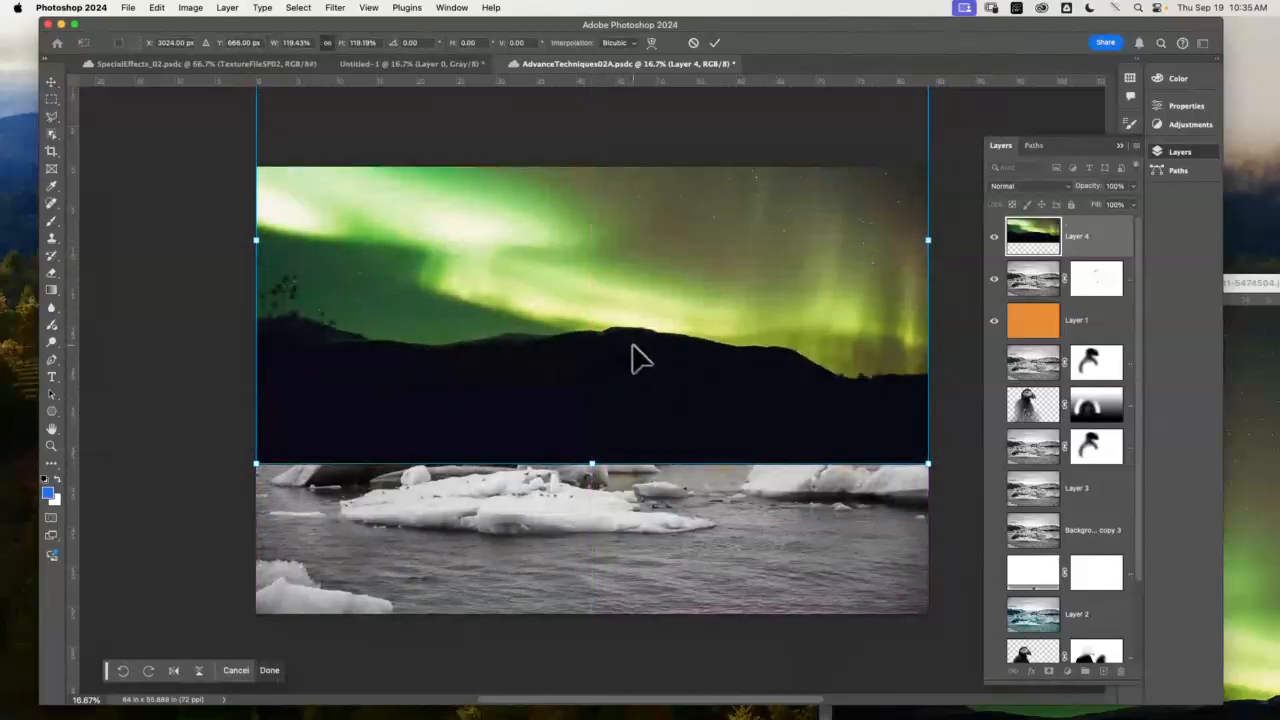
key("Return")
left_click(160, 243)
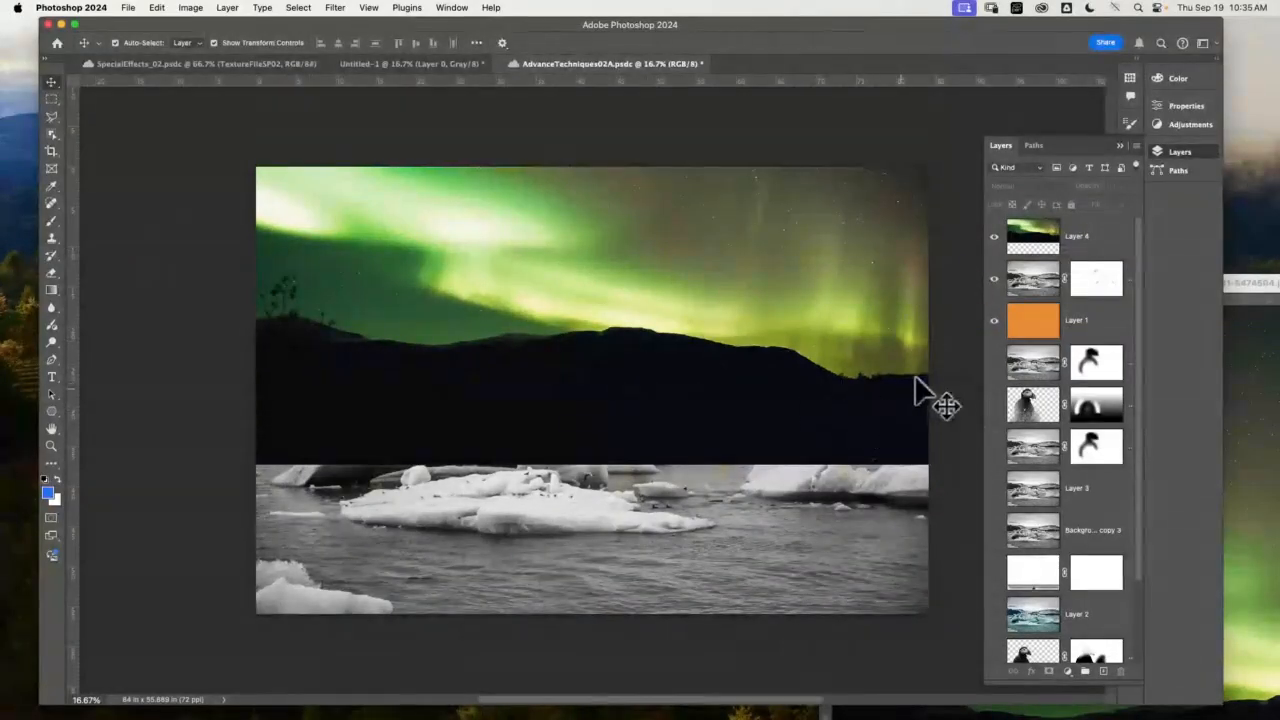
- Add a Reveal All layer mask to the aurora layer
left_click(52, 134)
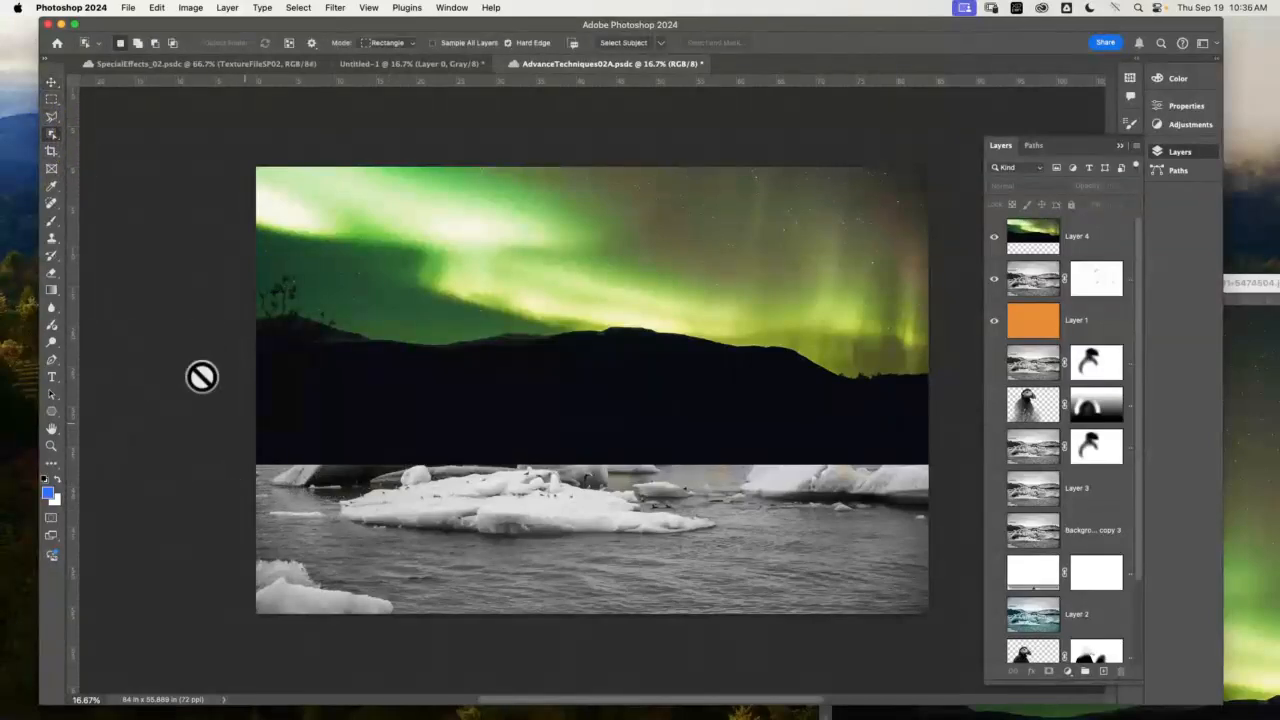
double_click(1110, 240)
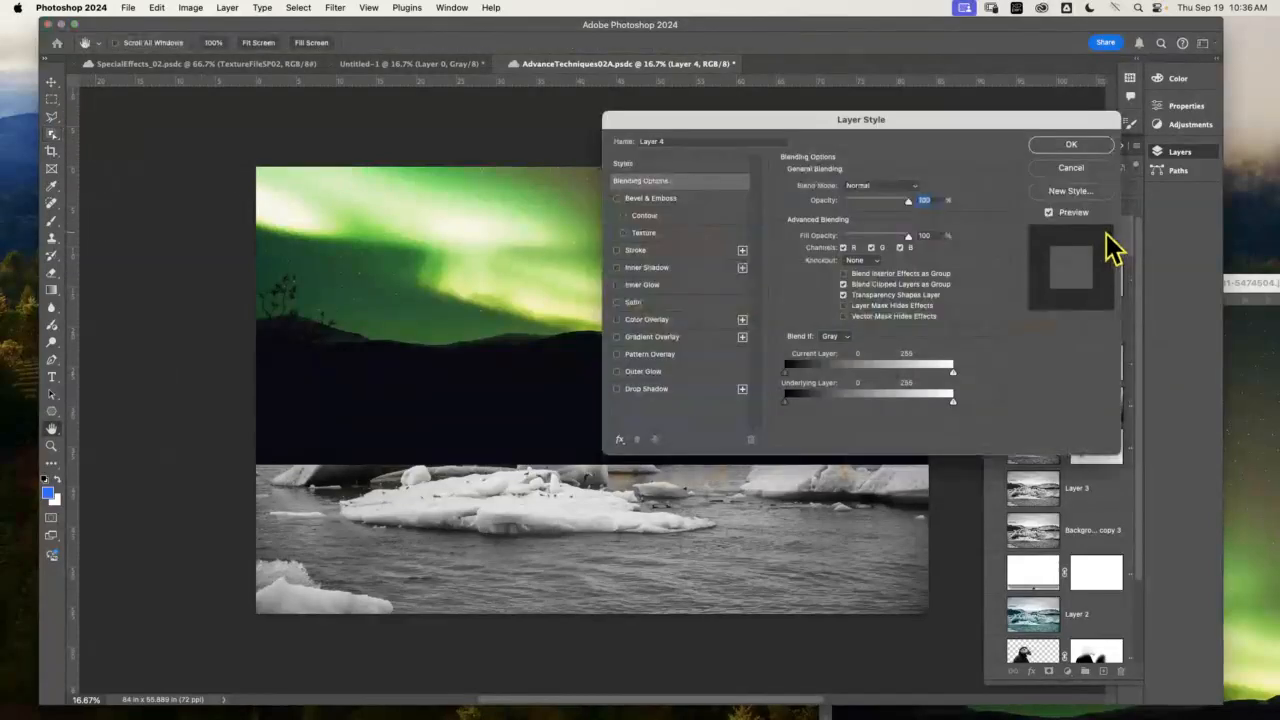
left_click(1080, 168)
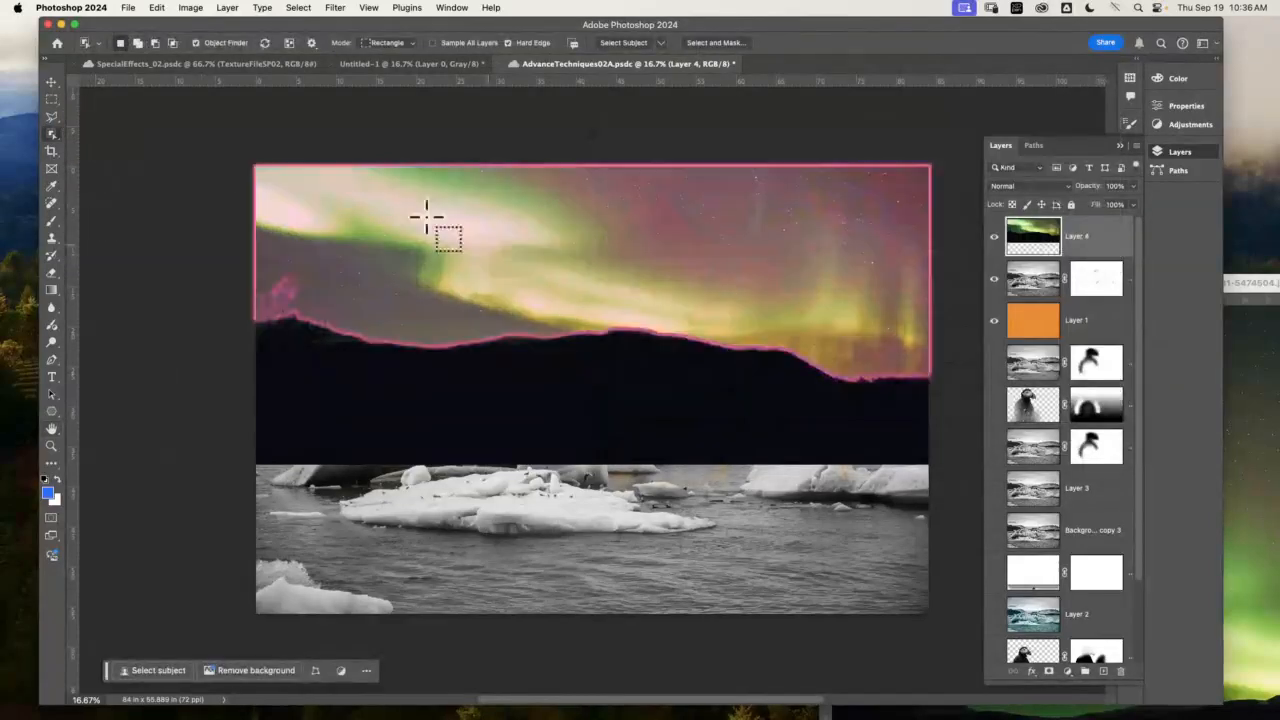
left_click(190, 8)
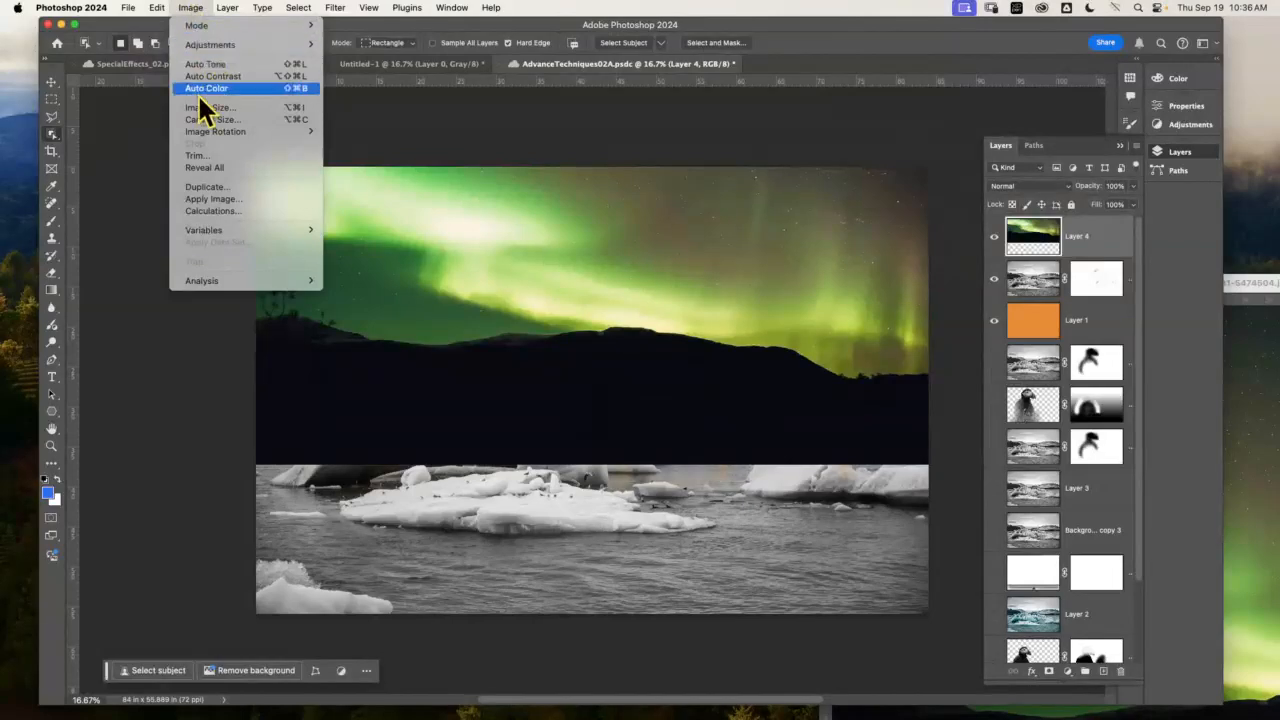
mouse_move(229, 14)
mouse_move(295, 212)
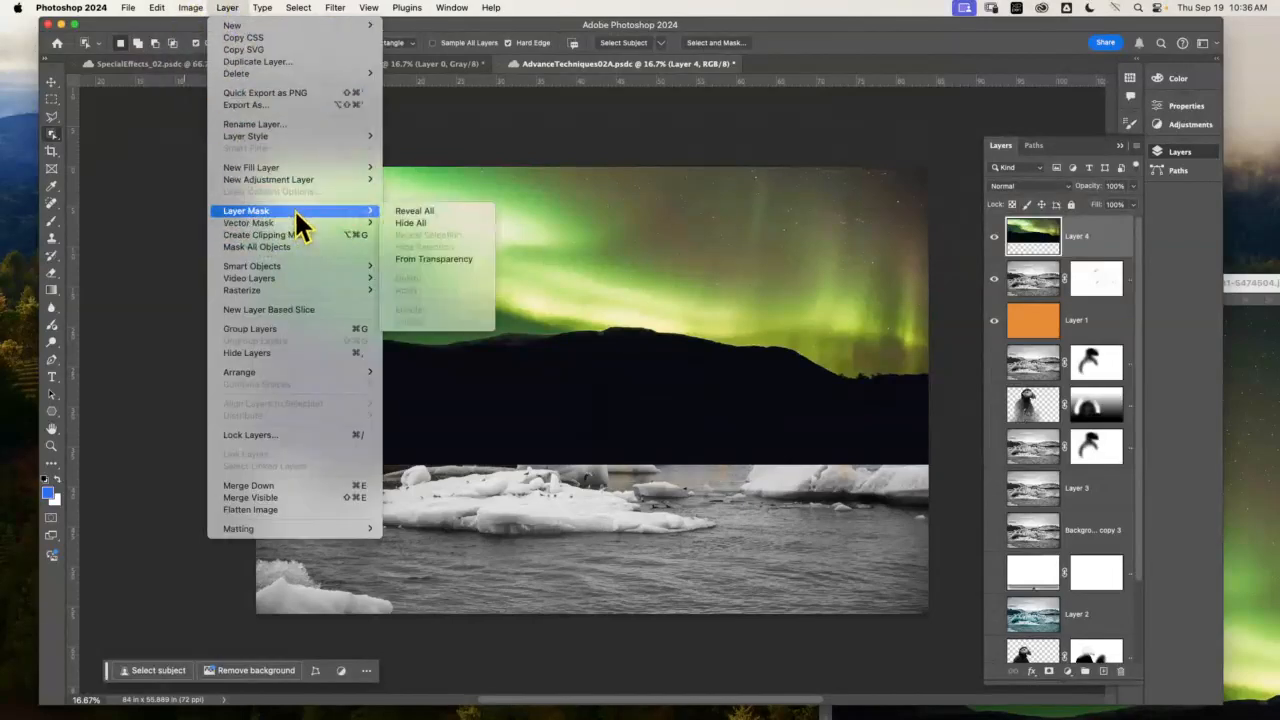
left_click(421, 208)
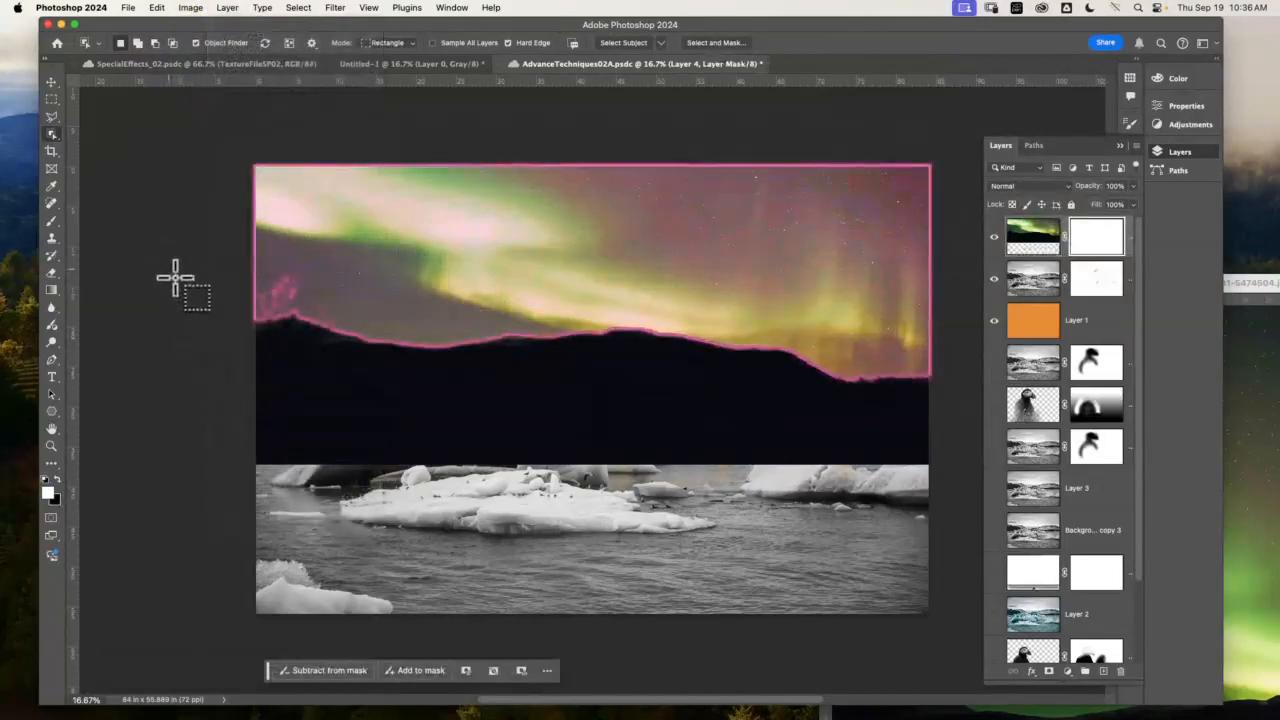
- Paint black on the aurora layer's mask over its dark hills to uncover the icebergs and mountains beneath
left_click(52, 221)
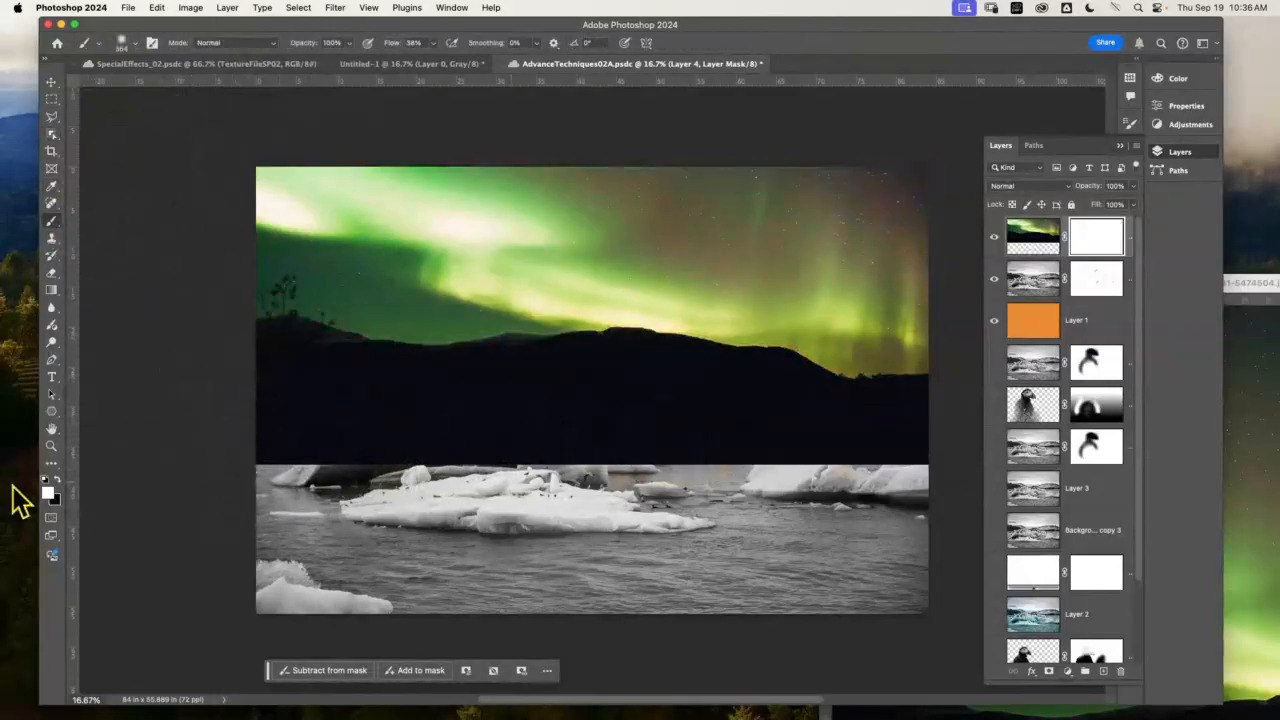
mouse_move(359, 435)
left_mouse_down()
mouse_move(330, 456)
mouse_move(329, 422)
mouse_move(295, 404)
mouse_move(331, 481)
mouse_move(390, 505)
mouse_move(553, 443)
mouse_move(572, 461)
mouse_move(556, 491)
mouse_move(511, 482)
mouse_move(824, 459)
mouse_move(868, 445)
mouse_move(848, 434)
mouse_move(907, 420)
mouse_move(890, 411)
mouse_move(910, 399)
mouse_move(842, 402)
mouse_move(777, 367)
mouse_move(904, 372)
mouse_move(824, 367)
mouse_move(906, 361)
mouse_move(884, 354)
mouse_move(781, 358)
mouse_move(836, 353)
mouse_move(811, 349)
mouse_move(719, 367)
mouse_move(817, 349)
mouse_move(781, 338)
mouse_move(711, 352)
mouse_move(719, 343)
mouse_move(703, 342)
mouse_move(664, 364)
mouse_move(627, 346)
mouse_move(586, 354)
mouse_move(639, 343)
mouse_move(642, 327)
mouse_move(647, 340)
mouse_move(608, 336)
mouse_move(478, 367)
mouse_move(513, 345)
mouse_move(444, 364)
mouse_move(453, 358)
mouse_move(323, 342)
mouse_move(278, 354)
mouse_move(266, 326)
mouse_move(400, 349)
mouse_move(280, 357)
mouse_move(283, 300)
mouse_move(264, 289)
mouse_move(274, 360)
mouse_move(406, 343)
mouse_move(411, 434)
mouse_move(632, 384)
mouse_move(611, 451)
mouse_move(811, 383)
mouse_move(914, 463)
mouse_move(849, 329)
mouse_move(883, 334)
mouse_move(689, 323)
mouse_move(469, 334)
mouse_move(294, 316)
mouse_move(400, 277)
mouse_move(355, 292)
left_mouse_up()
- With a 105 px white brush, paint the aurora back in along the mountain ridgeline on the layer's mask
left_click(52, 446)
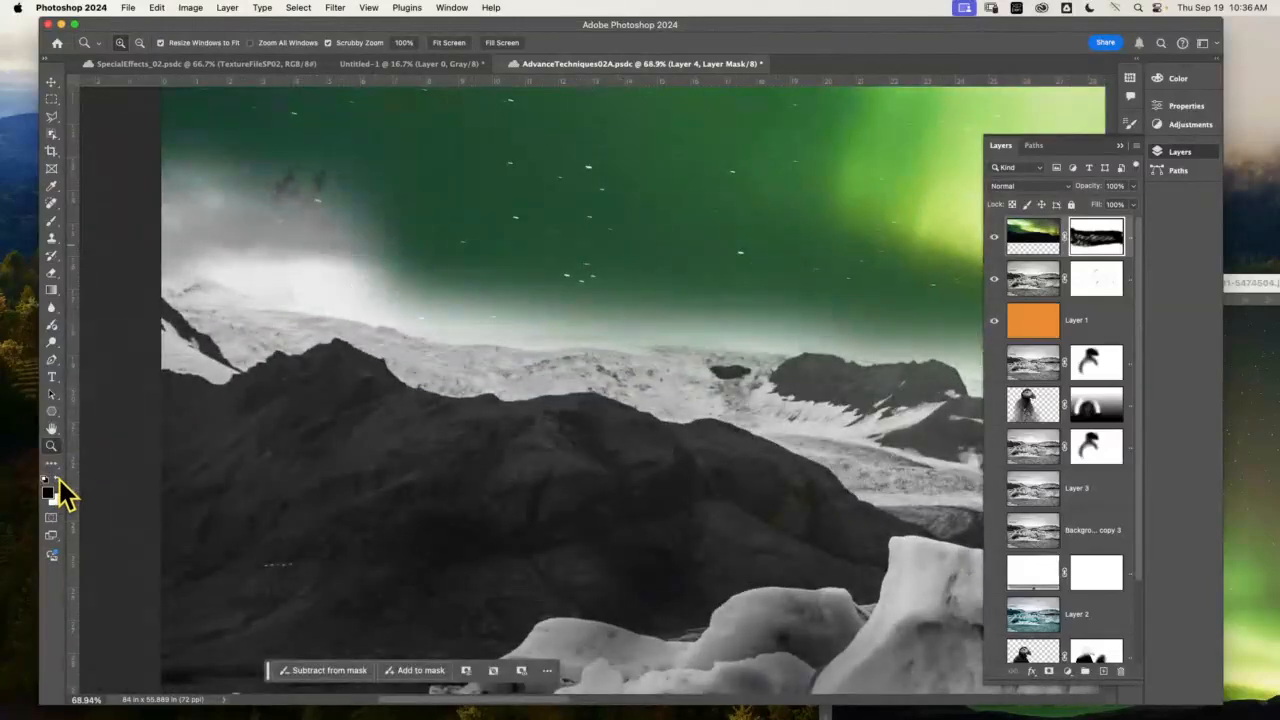
left_click(53, 224)
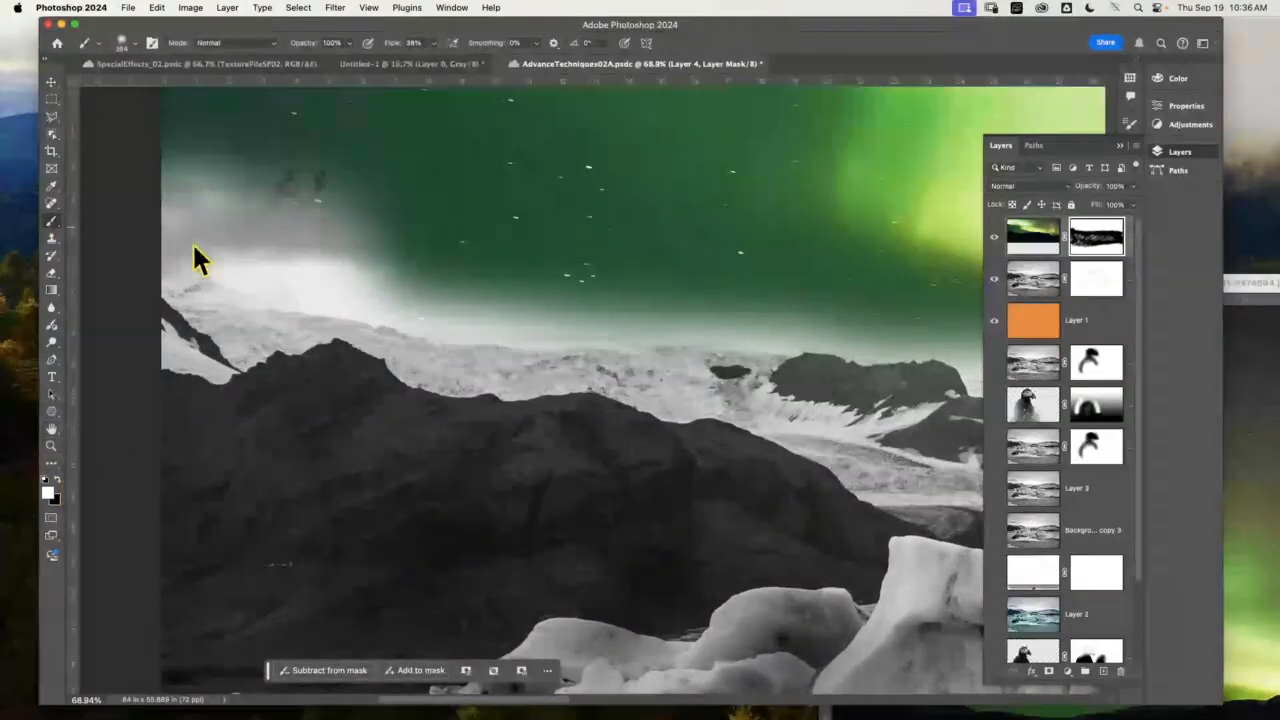
left_click(121, 44)
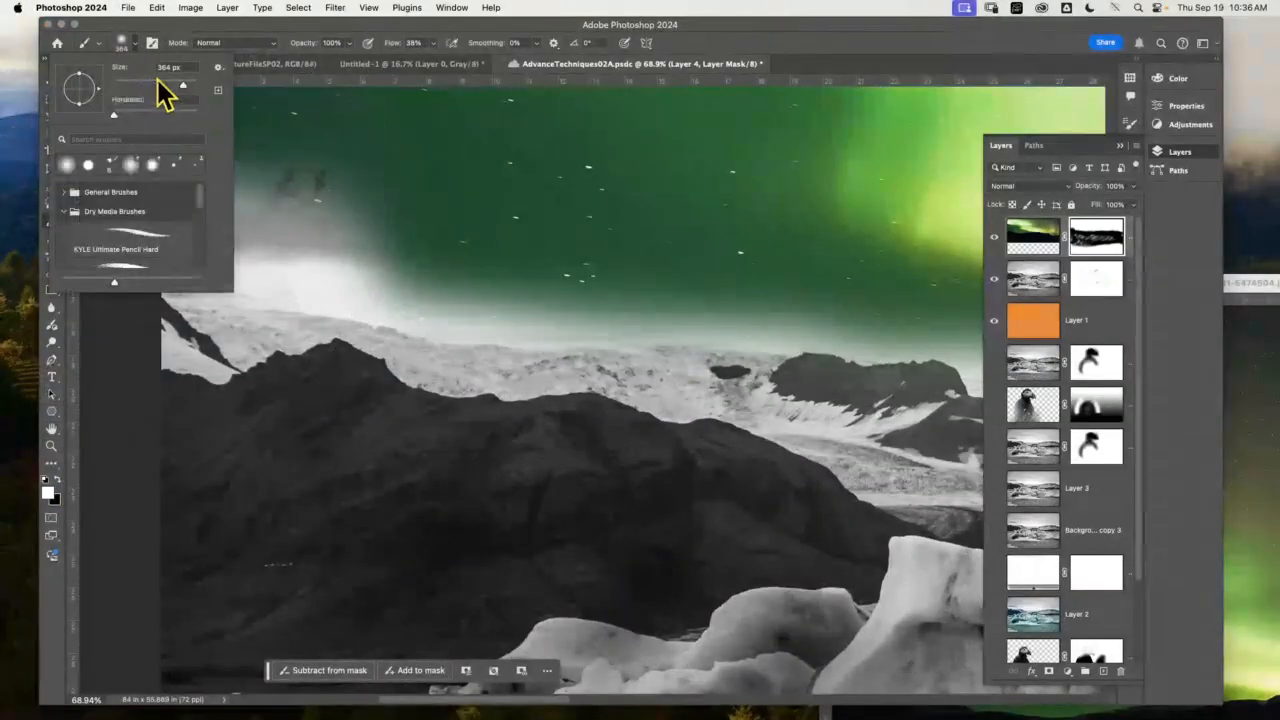
mouse_move(350, 232)
left_mouse_down()
mouse_move(366, 251)
mouse_move(314, 280)
mouse_move(205, 248)
mouse_move(257, 277)
mouse_move(200, 251)
mouse_move(183, 171)
mouse_move(170, 190)
mouse_move(234, 214)
mouse_move(200, 134)
mouse_move(360, 200)
mouse_move(377, 289)
mouse_move(314, 286)
mouse_move(434, 317)
mouse_move(880, 346)
mouse_move(343, 269)
mouse_move(657, 317)
mouse_move(555, 315)
left_mouse_up()
left_click_drag(803, 280, 307, 274)
mouse_move(378, 335)
left_mouse_down()
mouse_move(772, 379)
mouse_move(690, 378)
mouse_move(760, 376)
mouse_move(391, 318)
left_mouse_up()
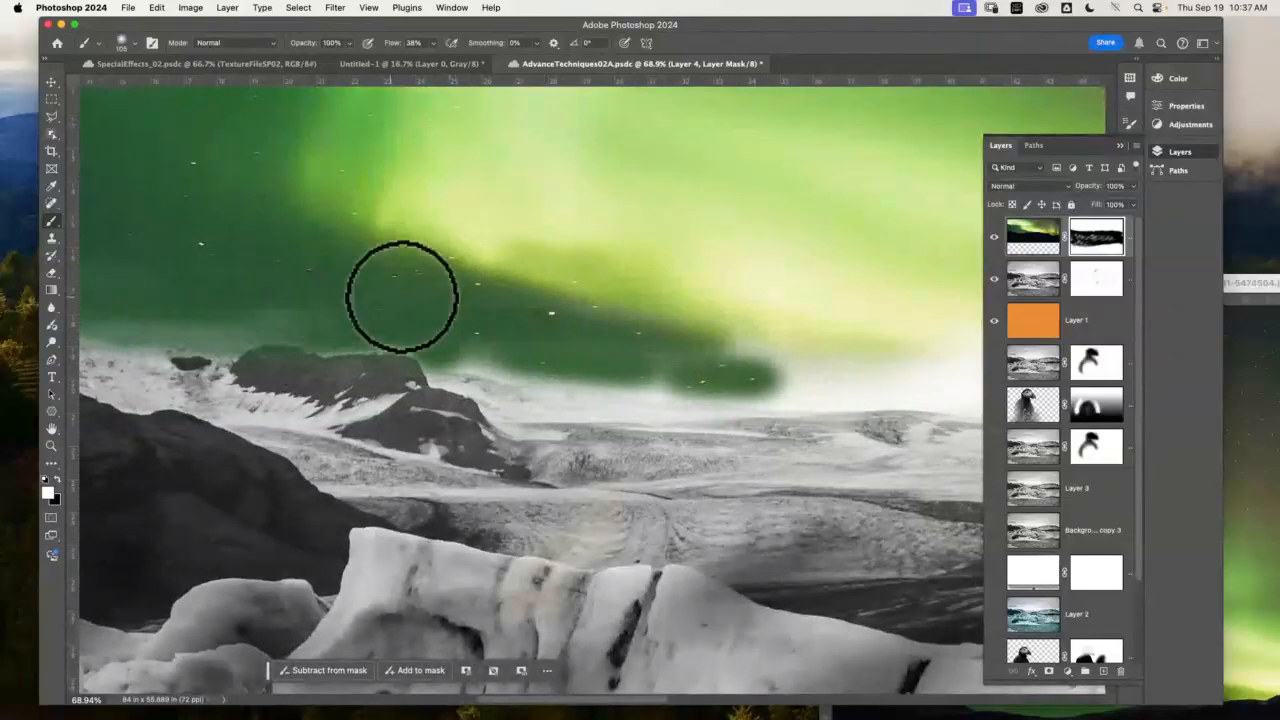
mouse_move(794, 343)
left_mouse_down()
mouse_move(402, 330)
mouse_move(406, 370)
mouse_move(374, 365)
mouse_move(467, 377)
mouse_move(692, 358)
mouse_move(713, 373)
mouse_move(652, 364)
mouse_move(515, 381)
mouse_move(653, 369)
mouse_move(724, 384)
mouse_move(541, 404)
left_mouse_up()
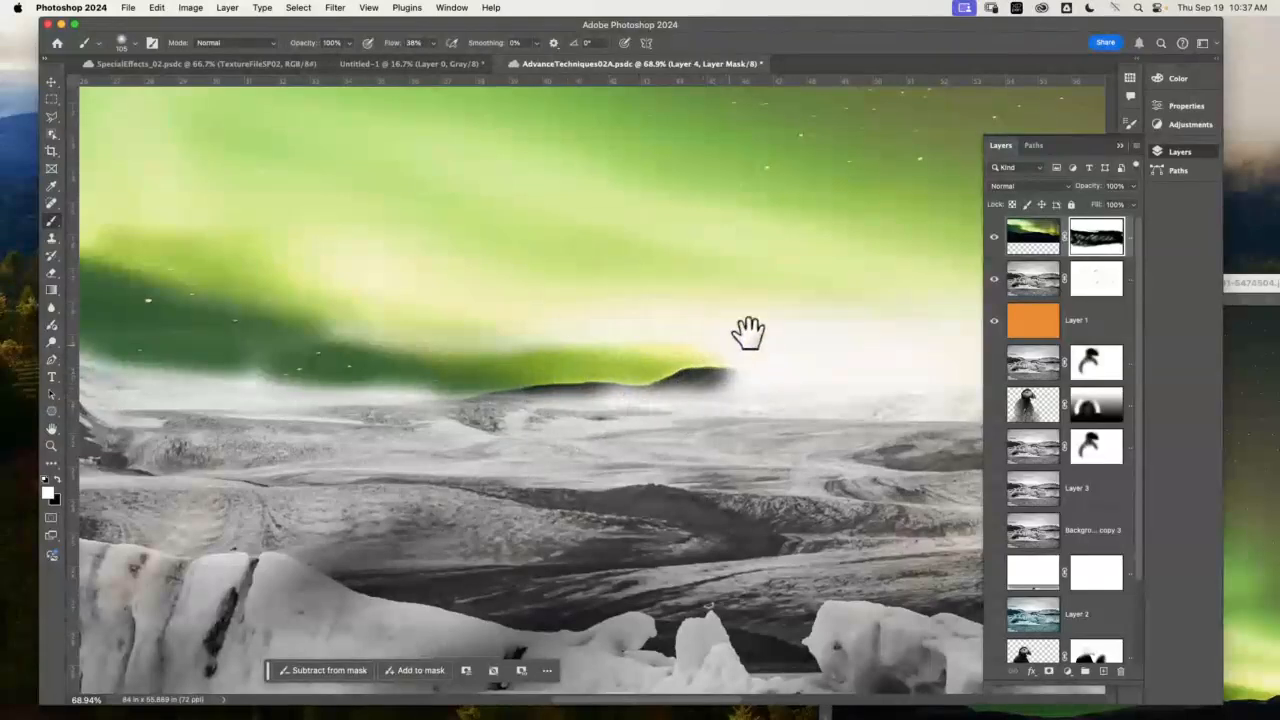
left_click_drag(746, 331, 400, 330)
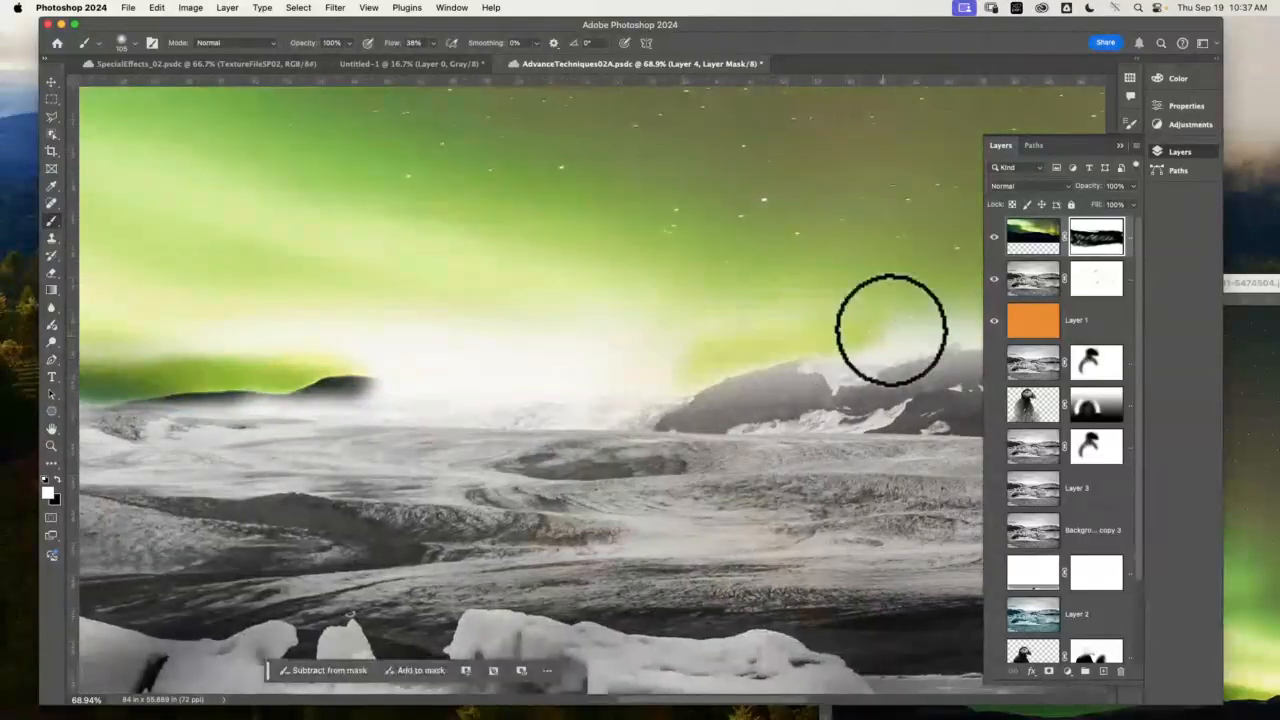
- Hide the aurora, top photo and orange layers, and show the puffin, the masked photos above and below it, and Layer 3
key("super+0")
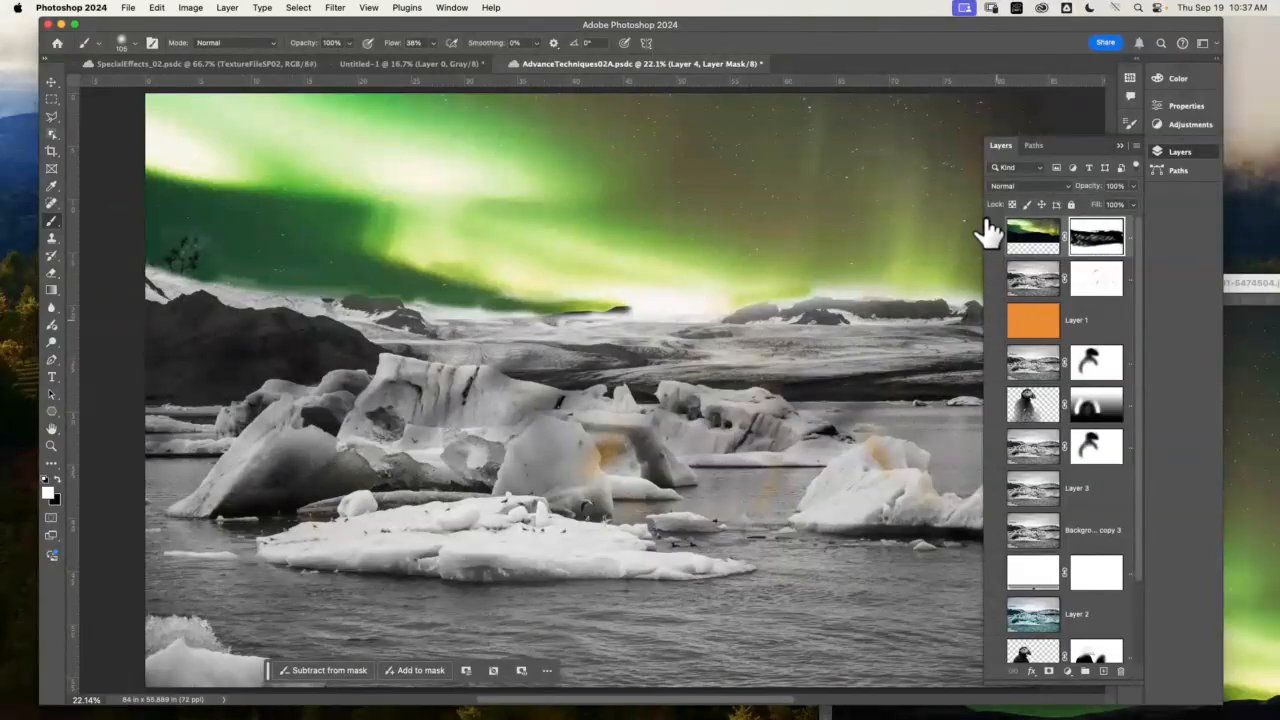
left_click_drag(994, 236, 994, 280)
left_click(994, 363)
left_click(994, 407)
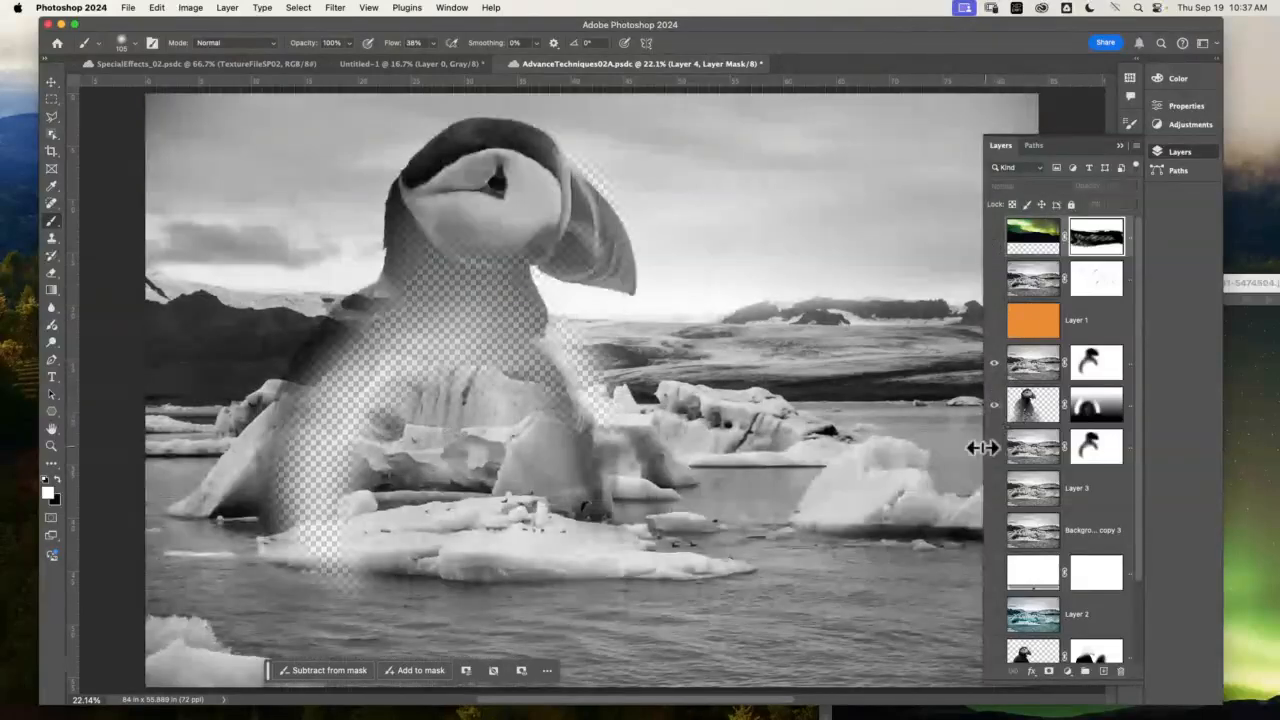
left_click(995, 448)
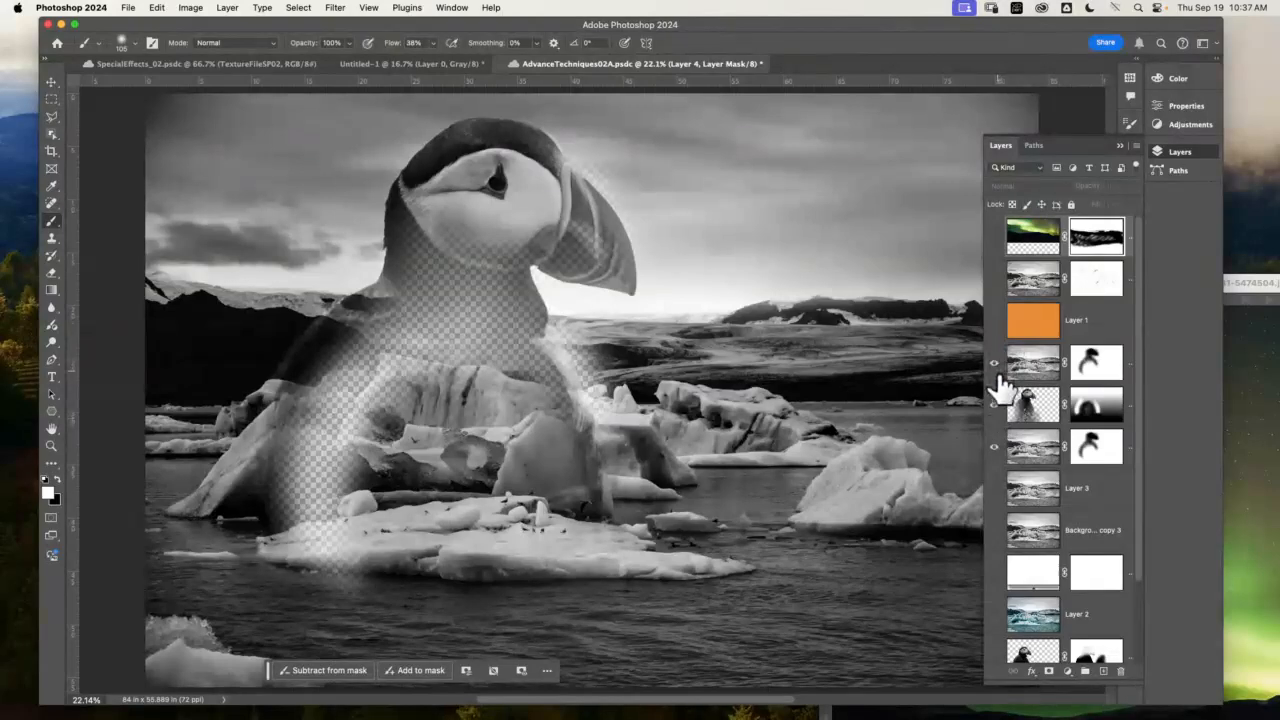
left_click(994, 490)
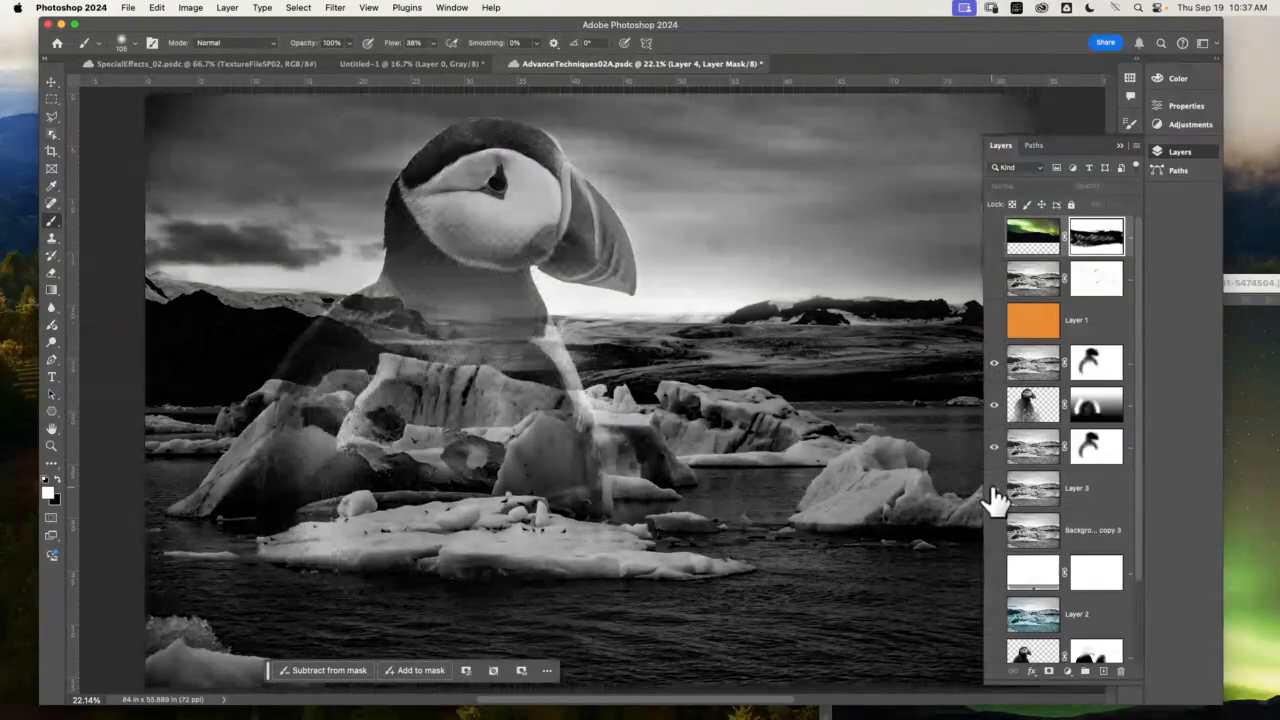
- Show the orange layer, set its opacity to 25% and change its blend mode to Color Burn
left_click(995, 322)
left_click(1097, 322)
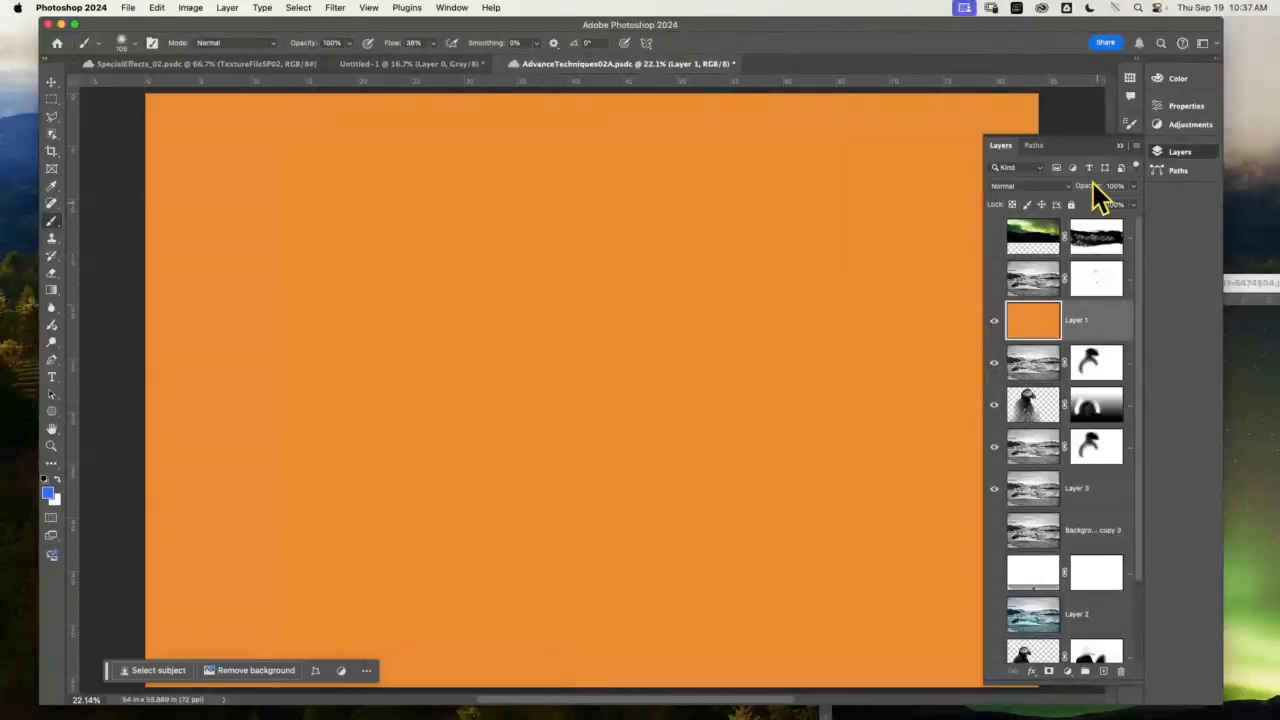
left_click(1112, 186)
type("25")
key("Return")
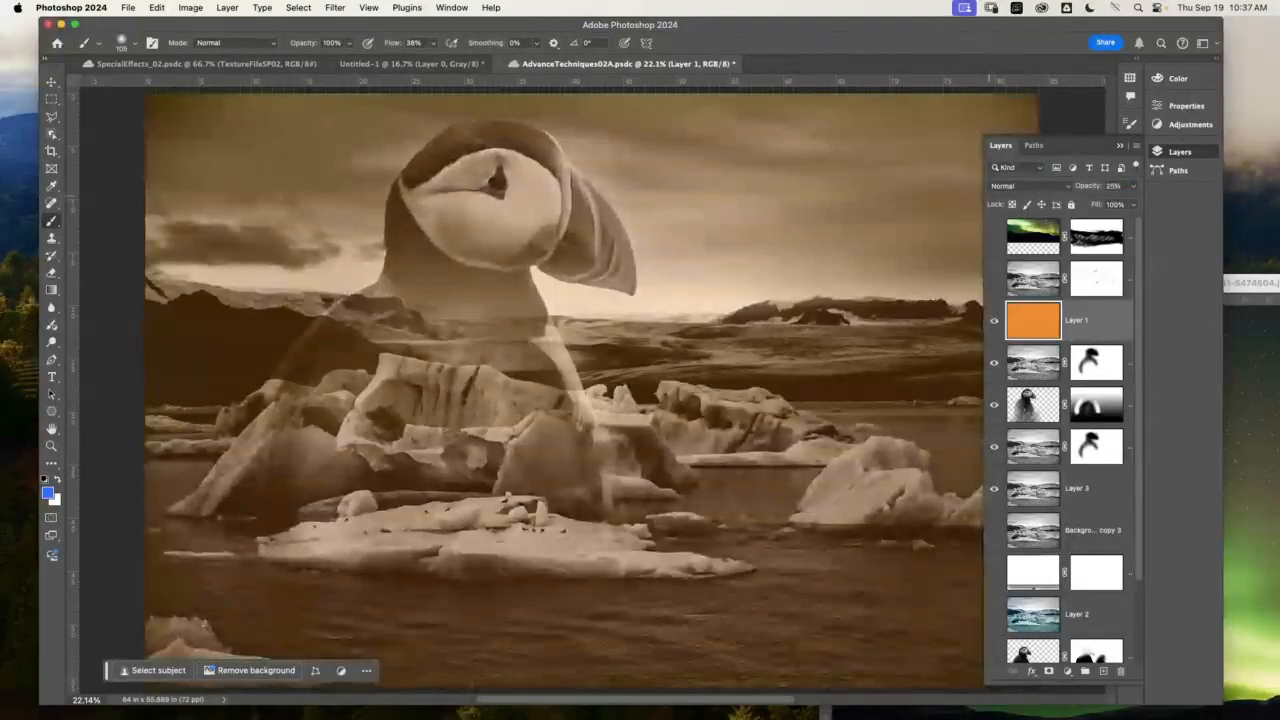
left_click(1042, 186)
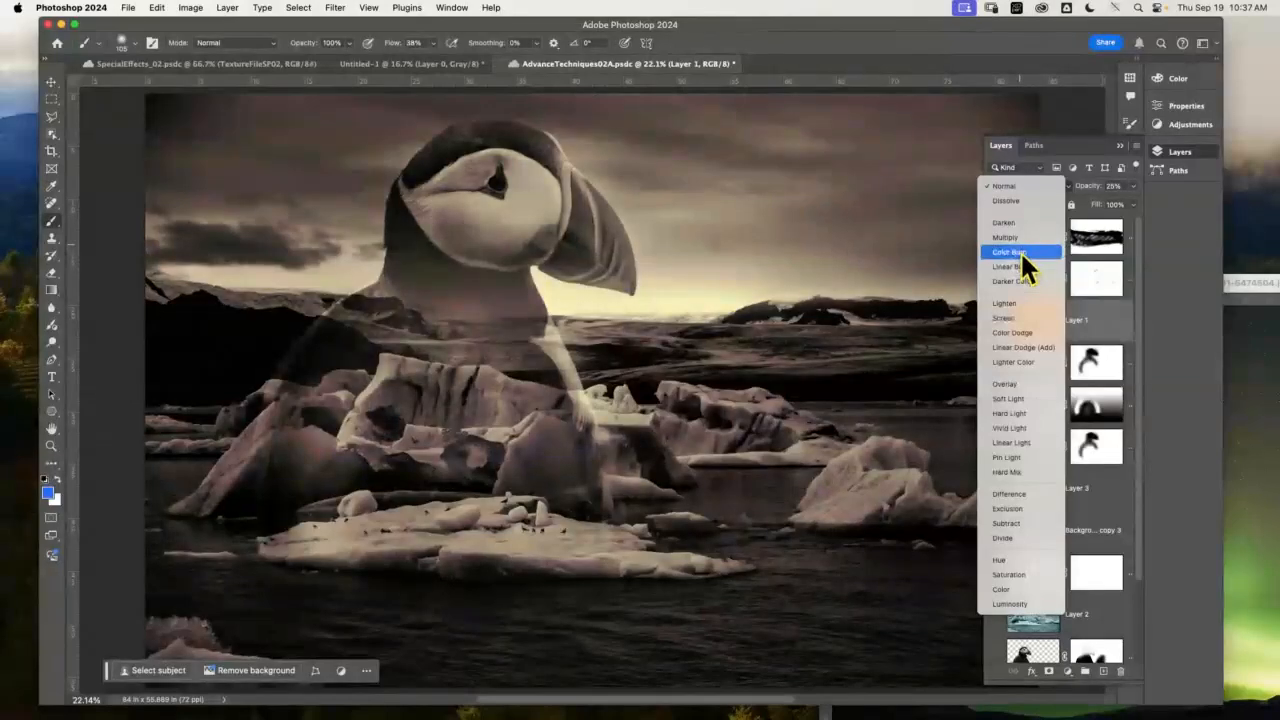
left_click(1019, 251)
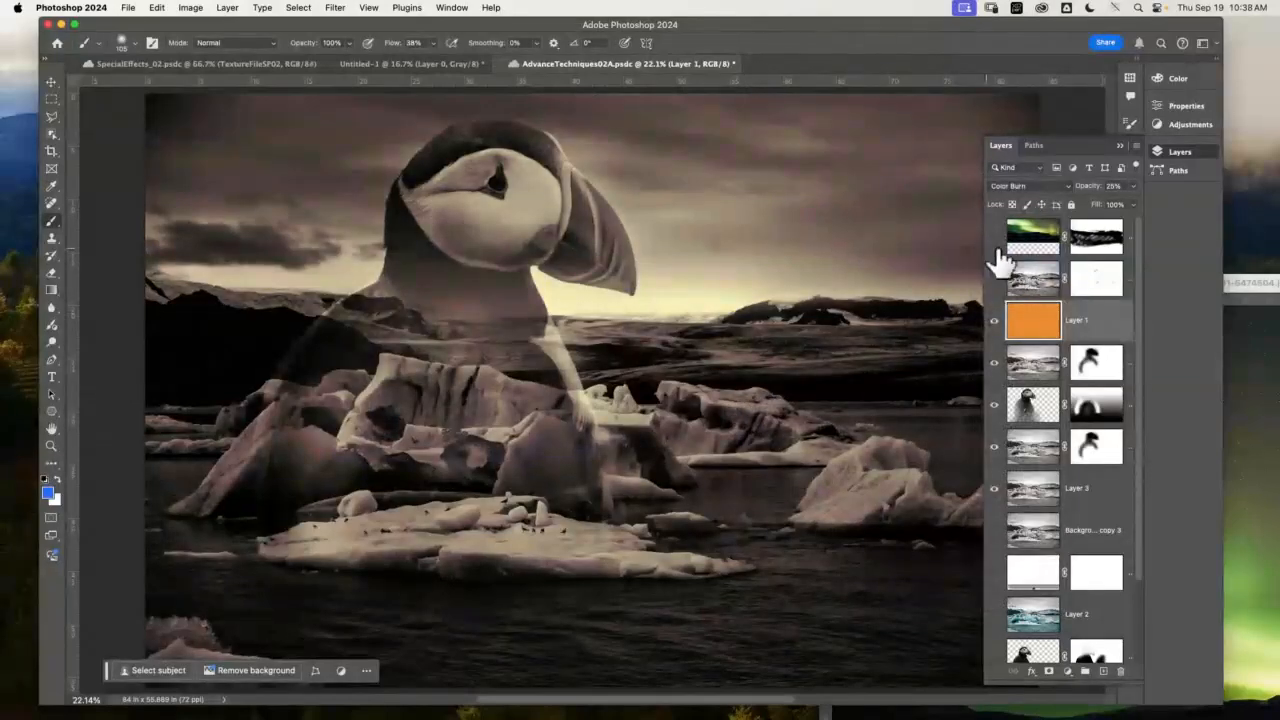
- Move the aurora layer directly below the puffin layer, preview it in the composite and hide it
mouse_move(1100, 242)
left_mouse_down()
mouse_move(1046, 288)
mouse_move(1048, 420)
mouse_move(1064, 422)
left_mouse_up()
left_click(994, 238)
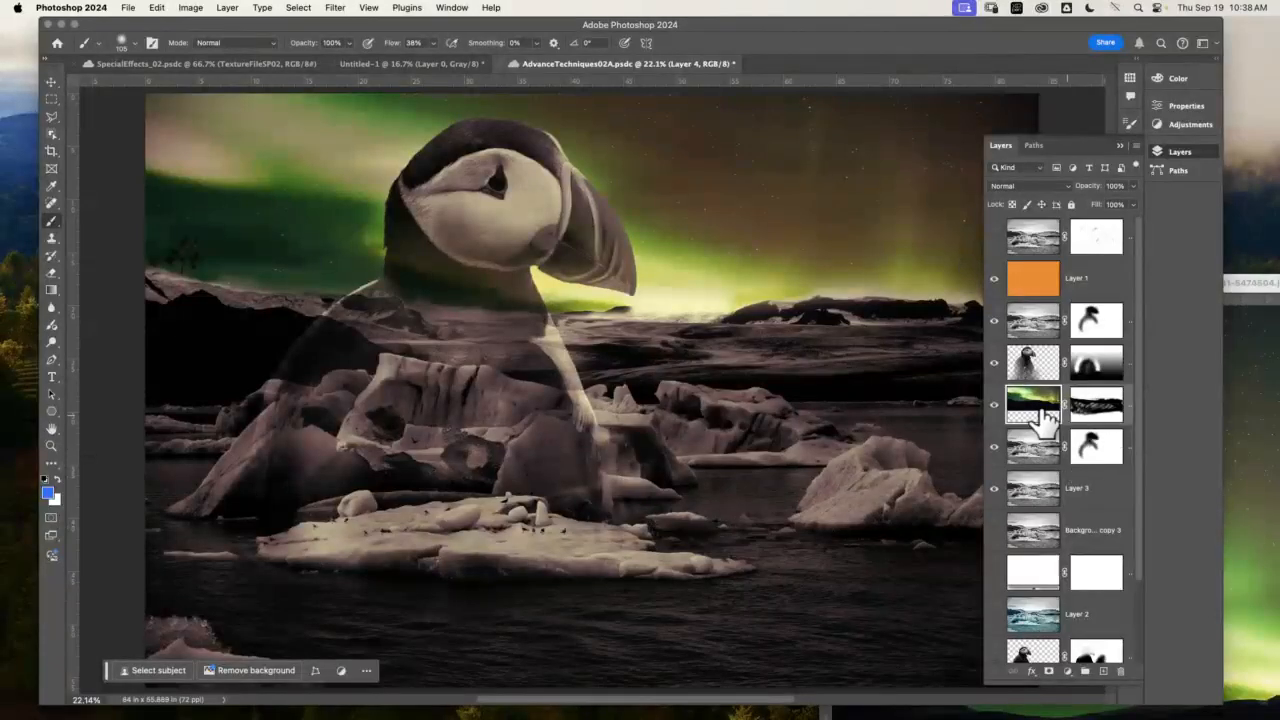
left_click(994, 406)
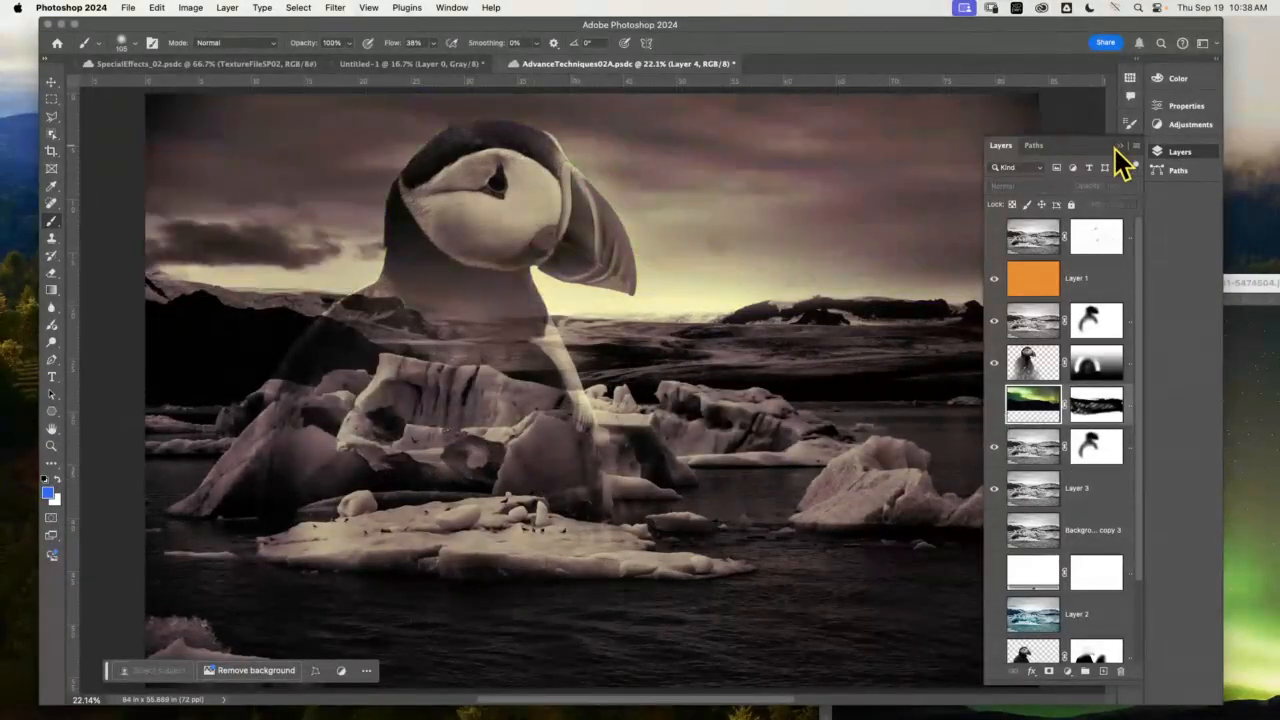
left_click(1118, 147)
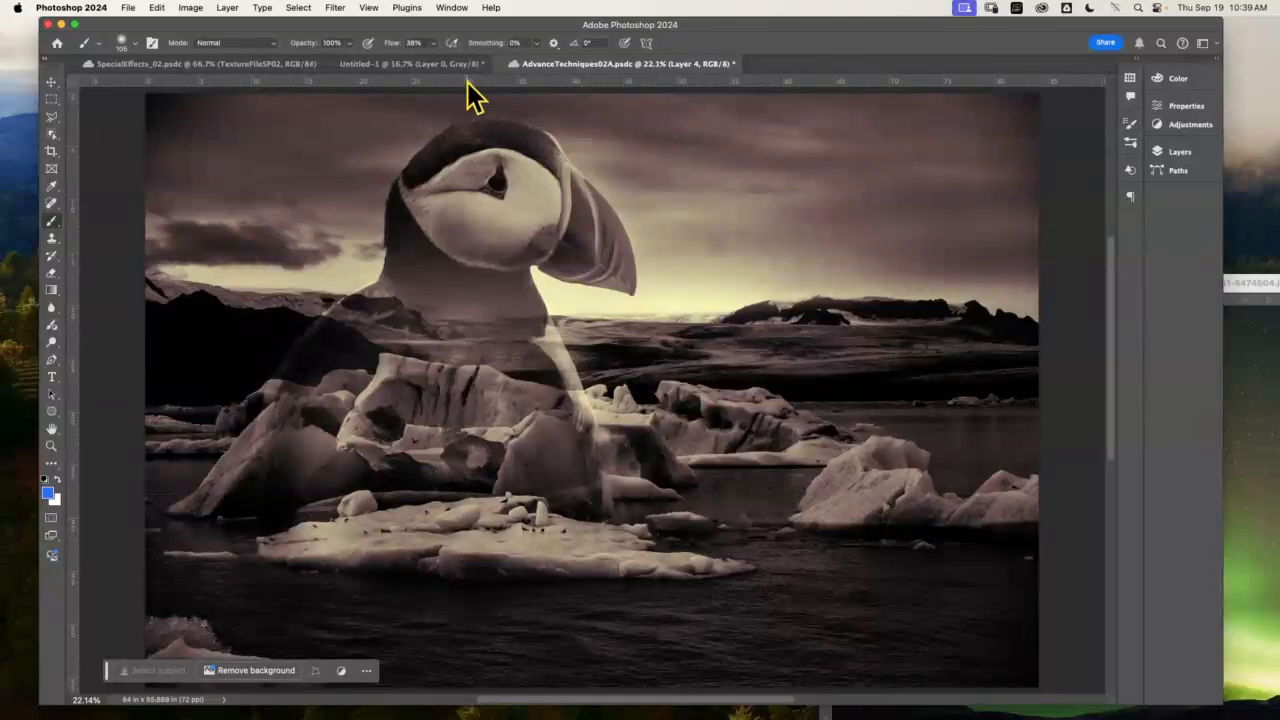
- Switch to the SpecialEffects_02 document and hide its flame, olive fill, texture and gradient layers, leaving the Text group shown
left_click(220, 70)
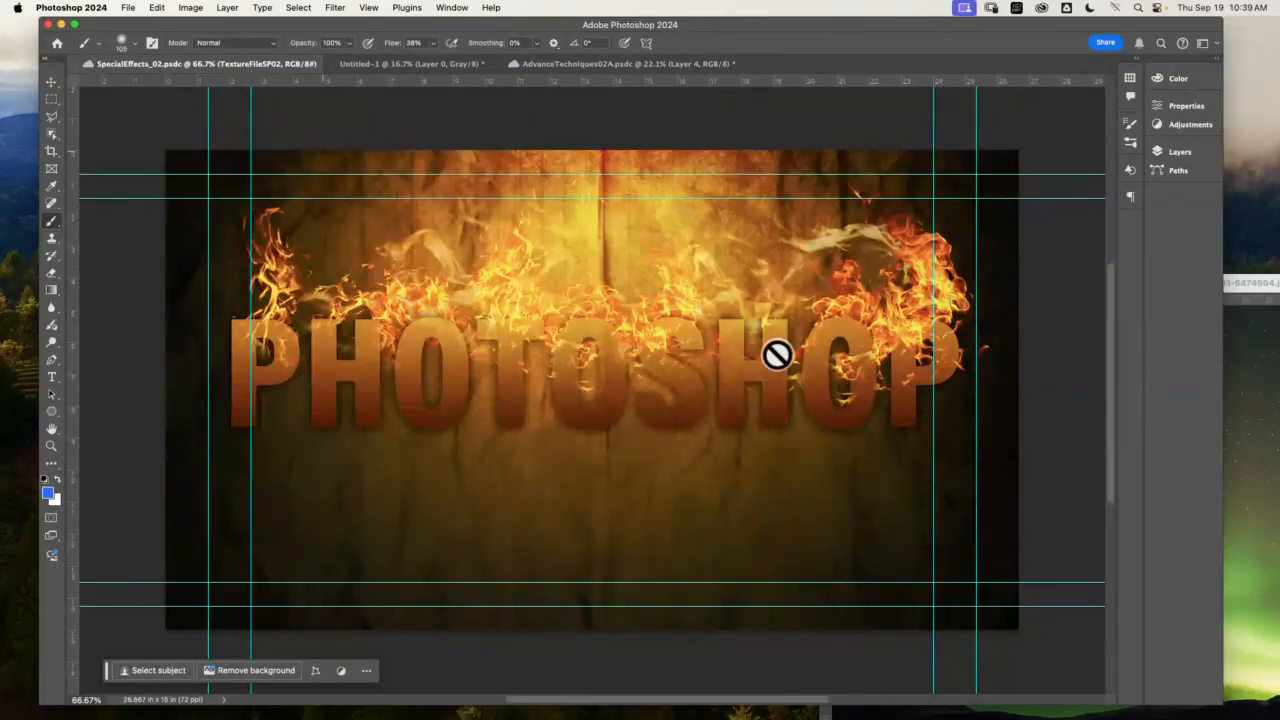
left_click(1181, 154)
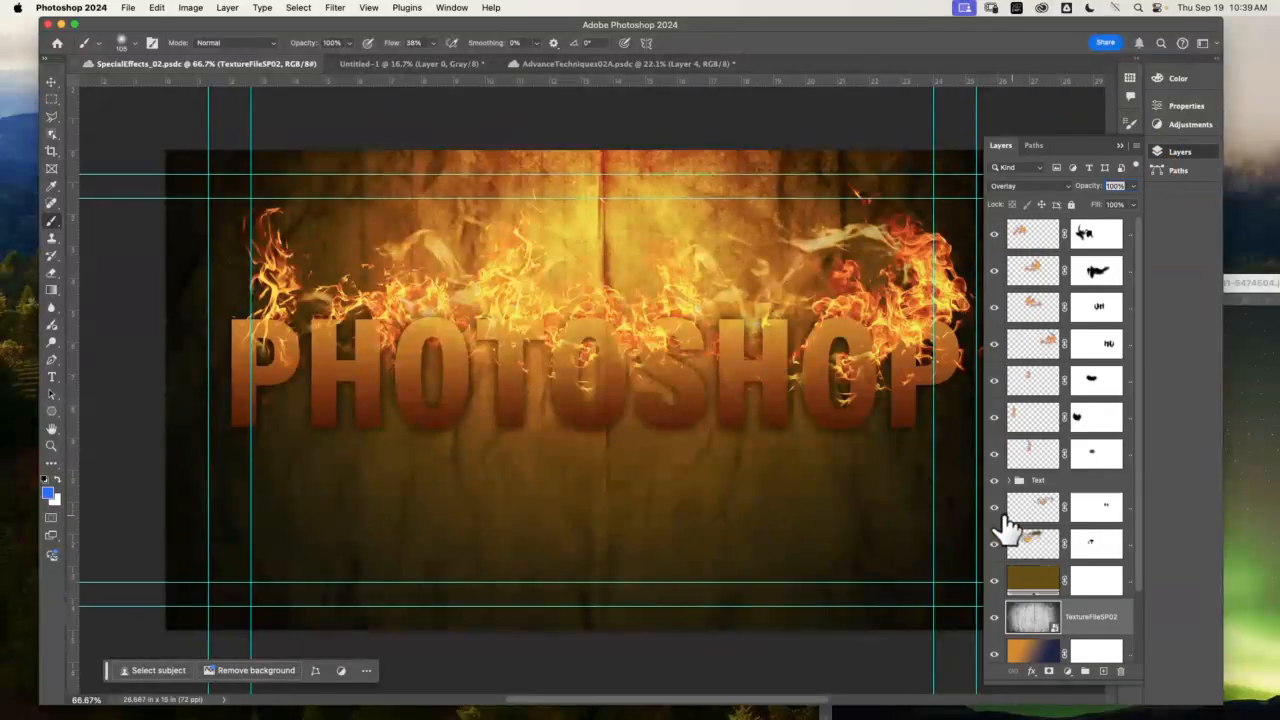
left_click_drag(995, 456, 995, 233)
left_click_drag(995, 508, 993, 665)
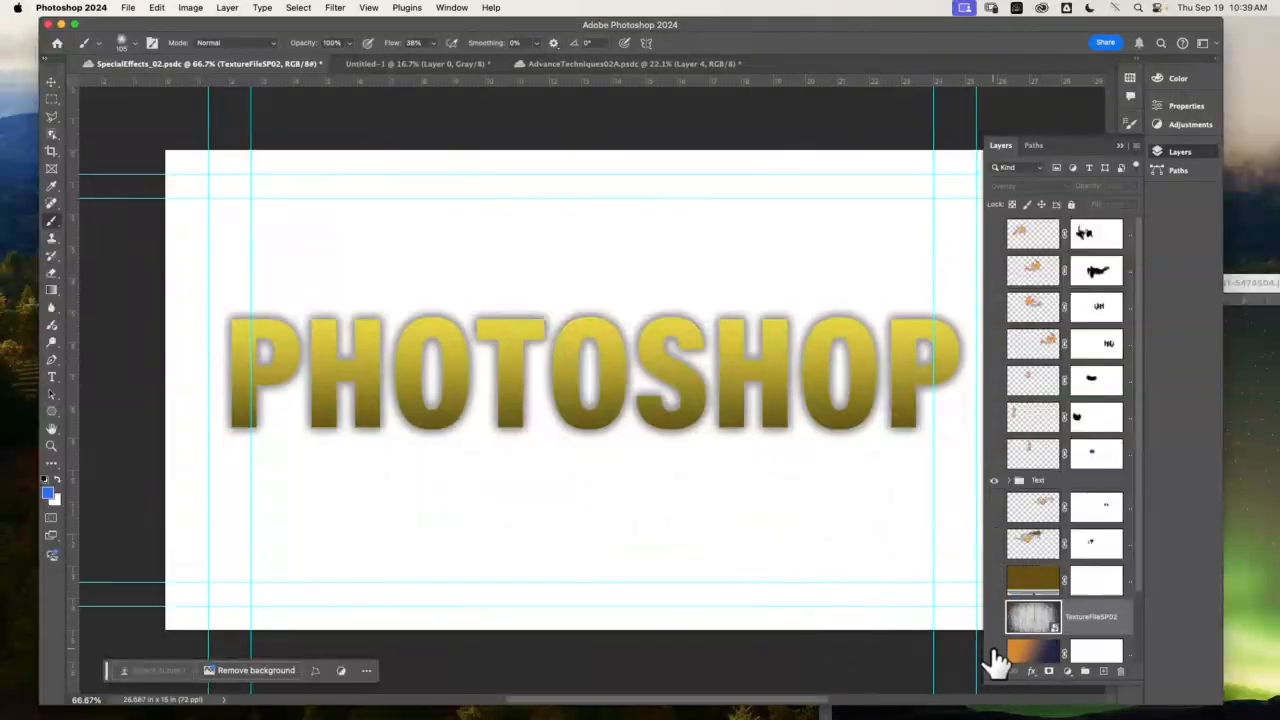
left_click_drag(994, 652, 994, 617)
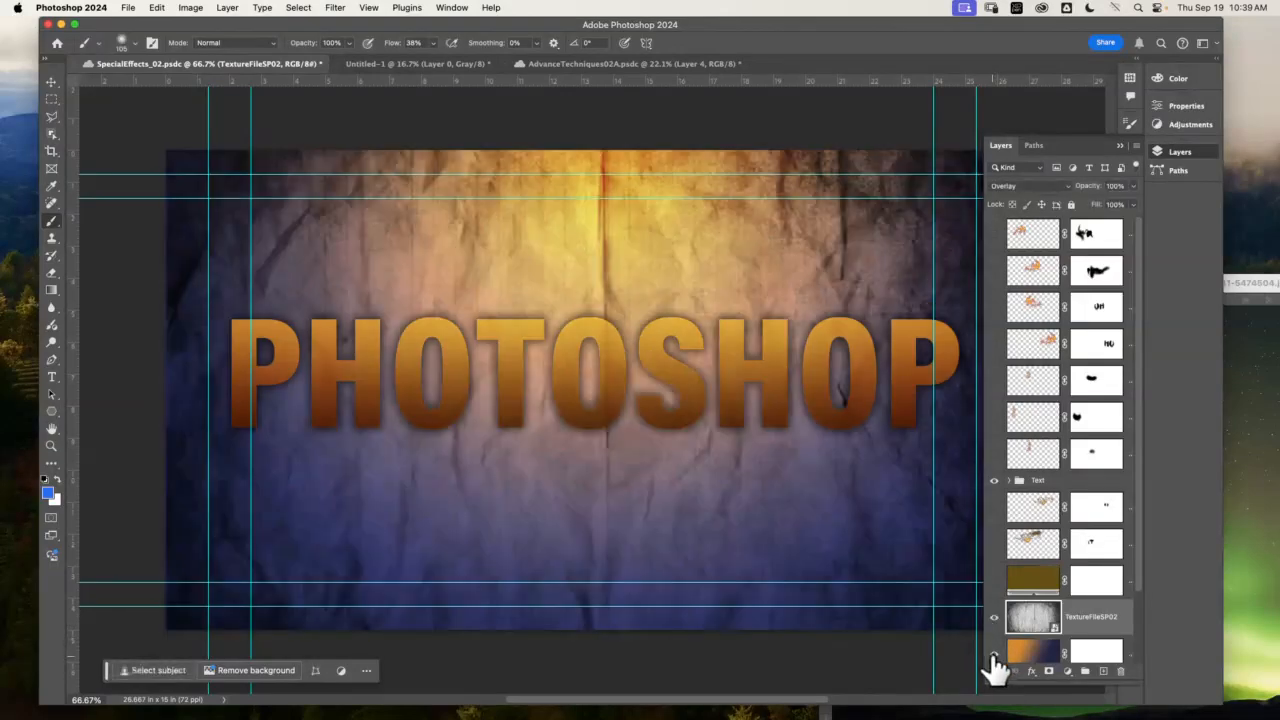
left_click_drag(994, 663, 994, 617)
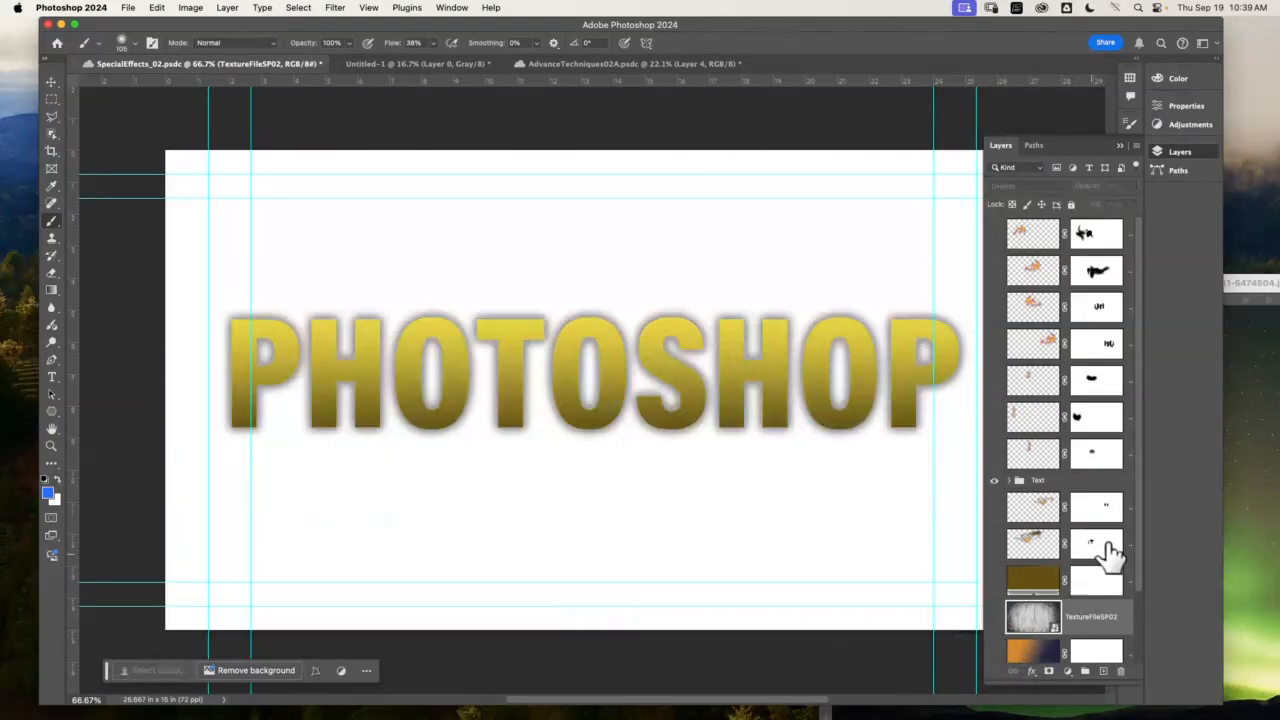
- Show the gradient fill, TextureFileSP02 and olive fill layers one by one from the lowest up
scroll(1145, 620, "down", 1)
scroll(1145, 620, "down", 1)
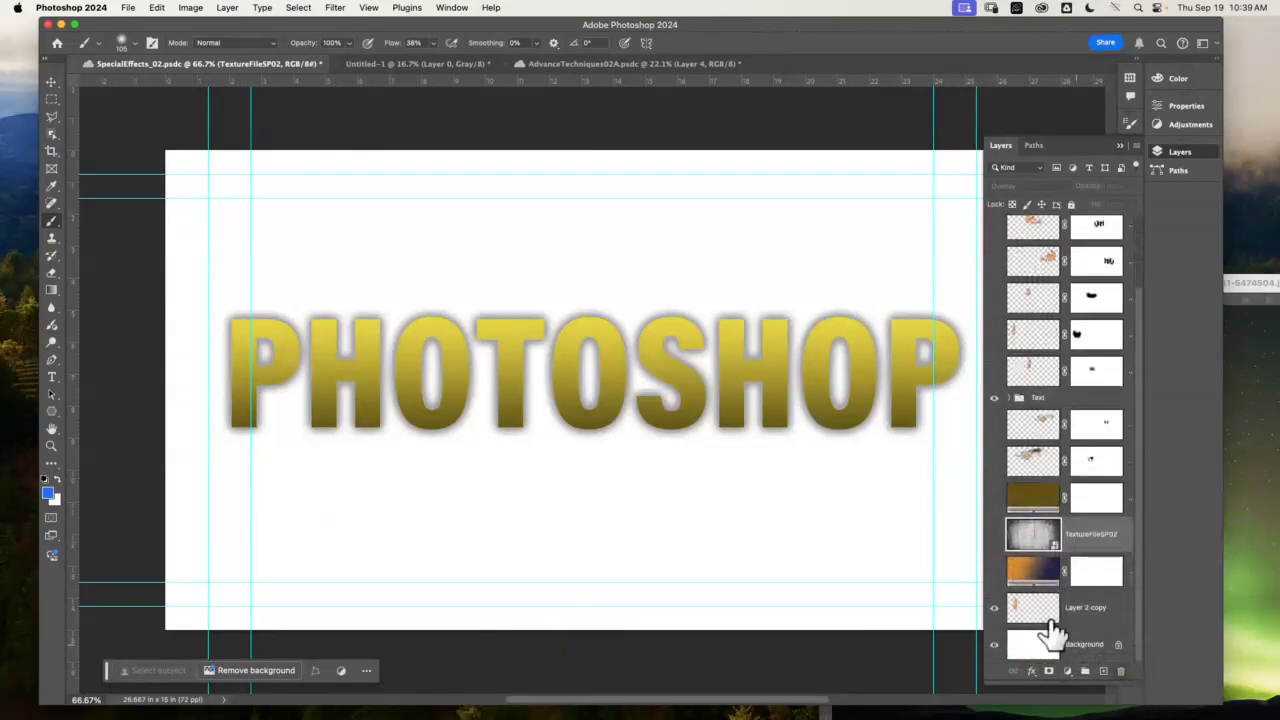
left_click(994, 600)
left_click(994, 572)
left_click(994, 535)
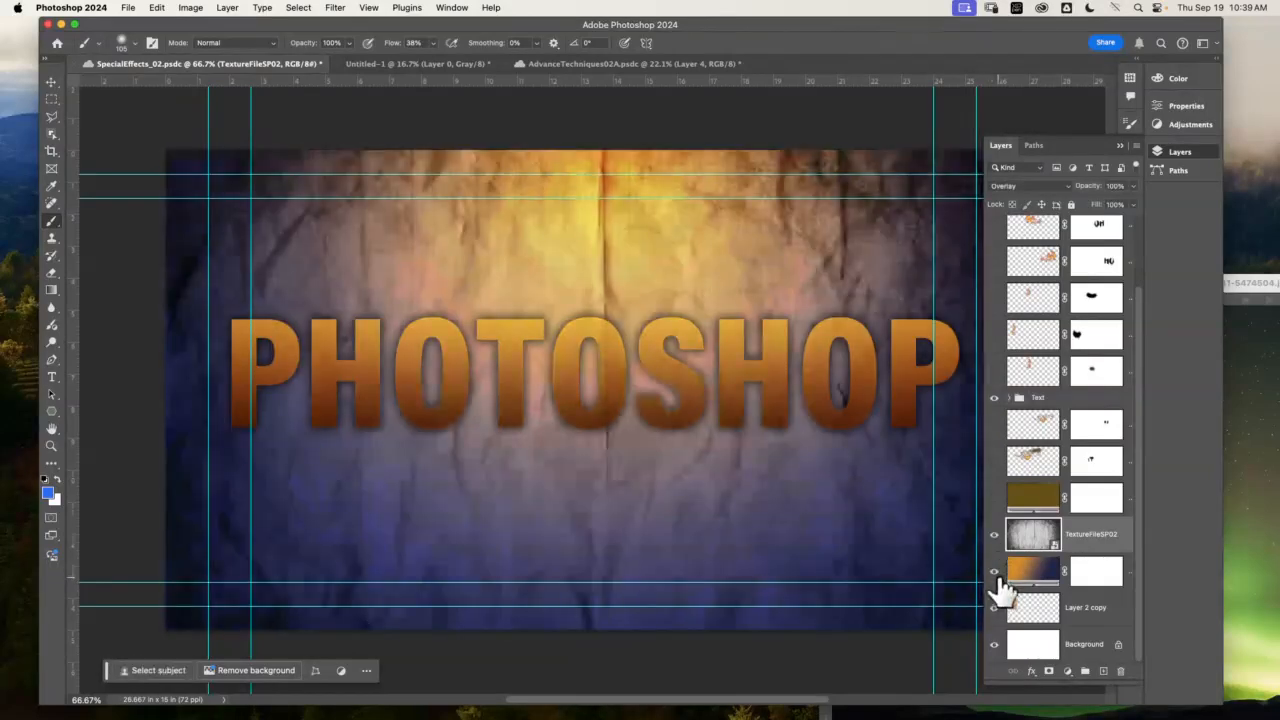
left_click(994, 497)
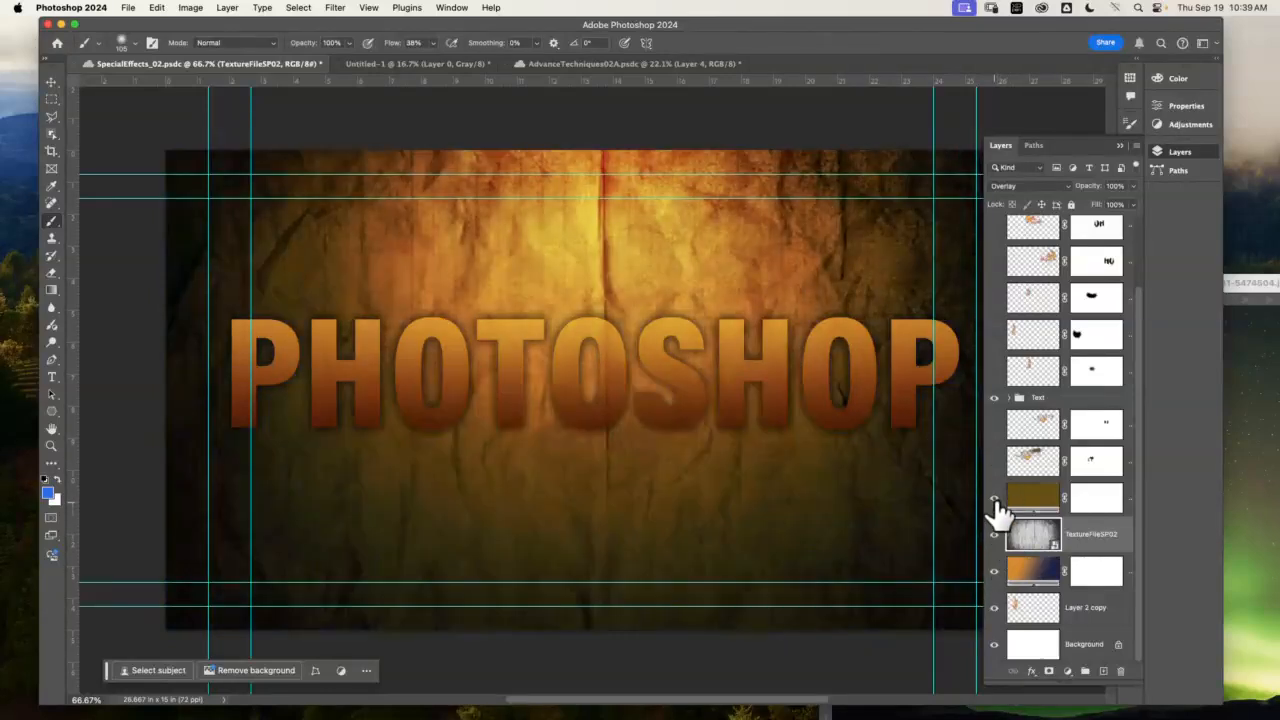
- Hide the olive fill, texture and gradient layers, and turn them back on starting with the gradient
left_click_drag(996, 534, 994, 573)
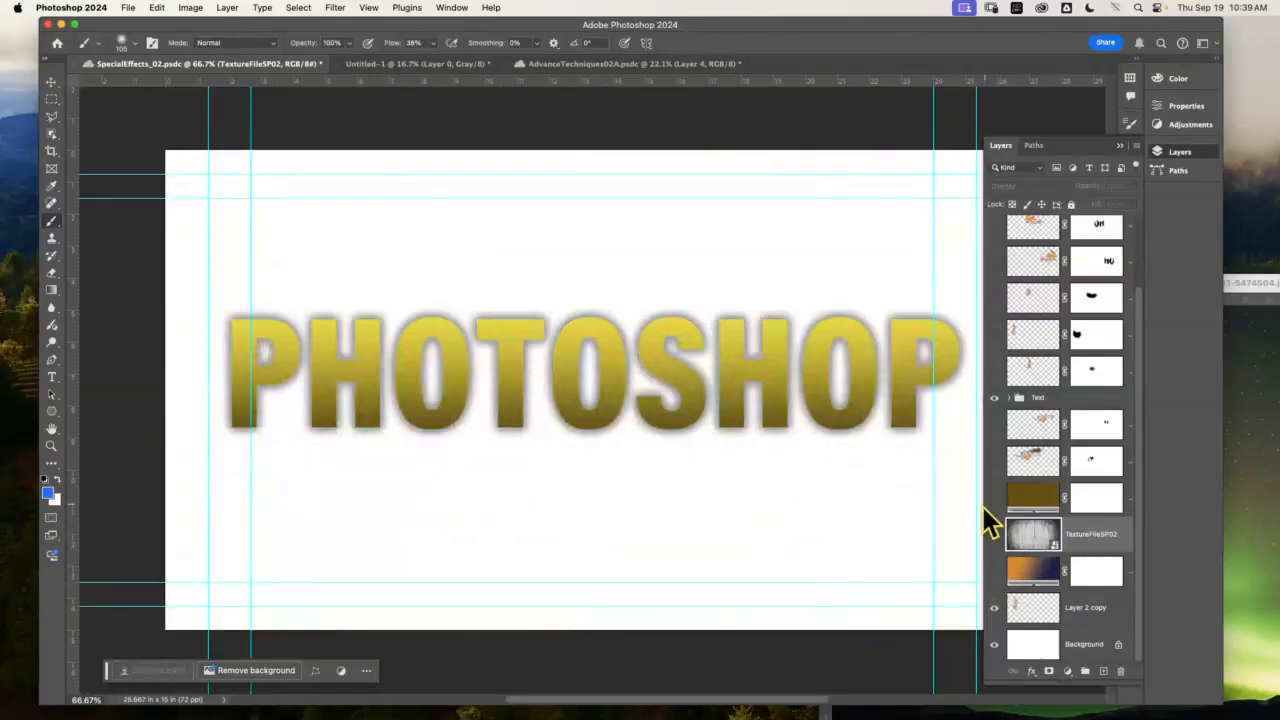
left_click(995, 572)
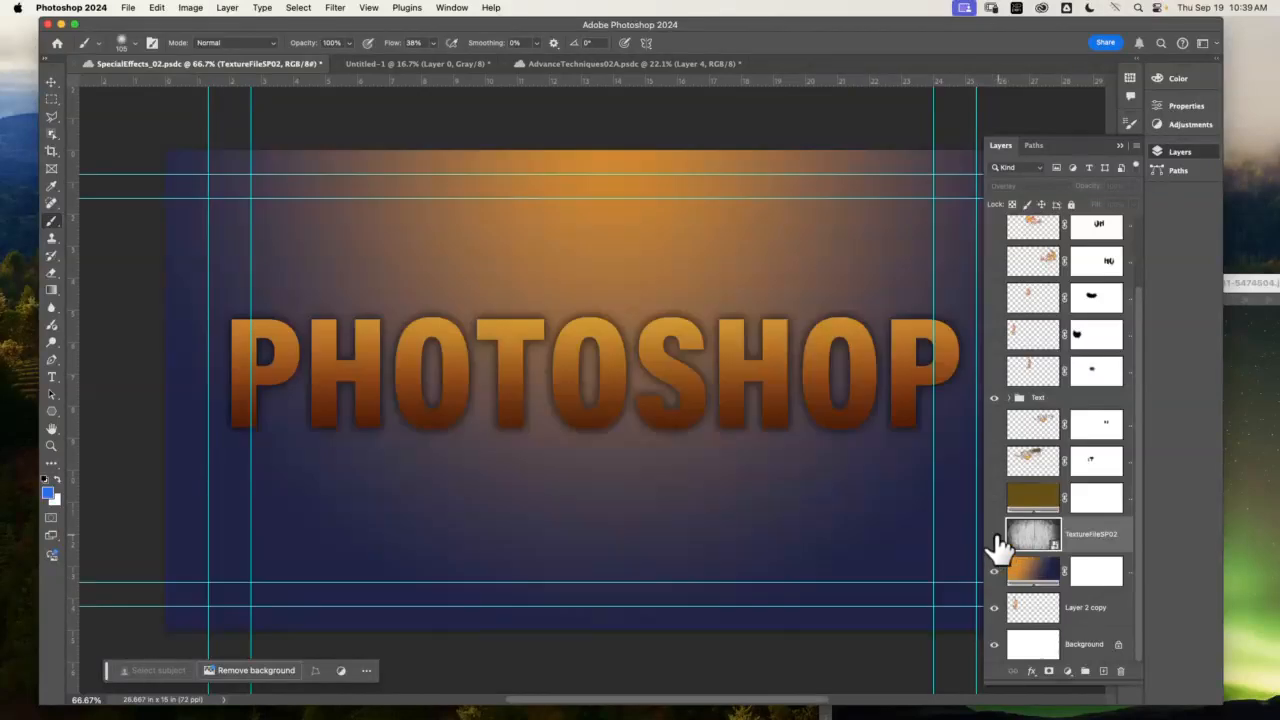
left_click(995, 536)
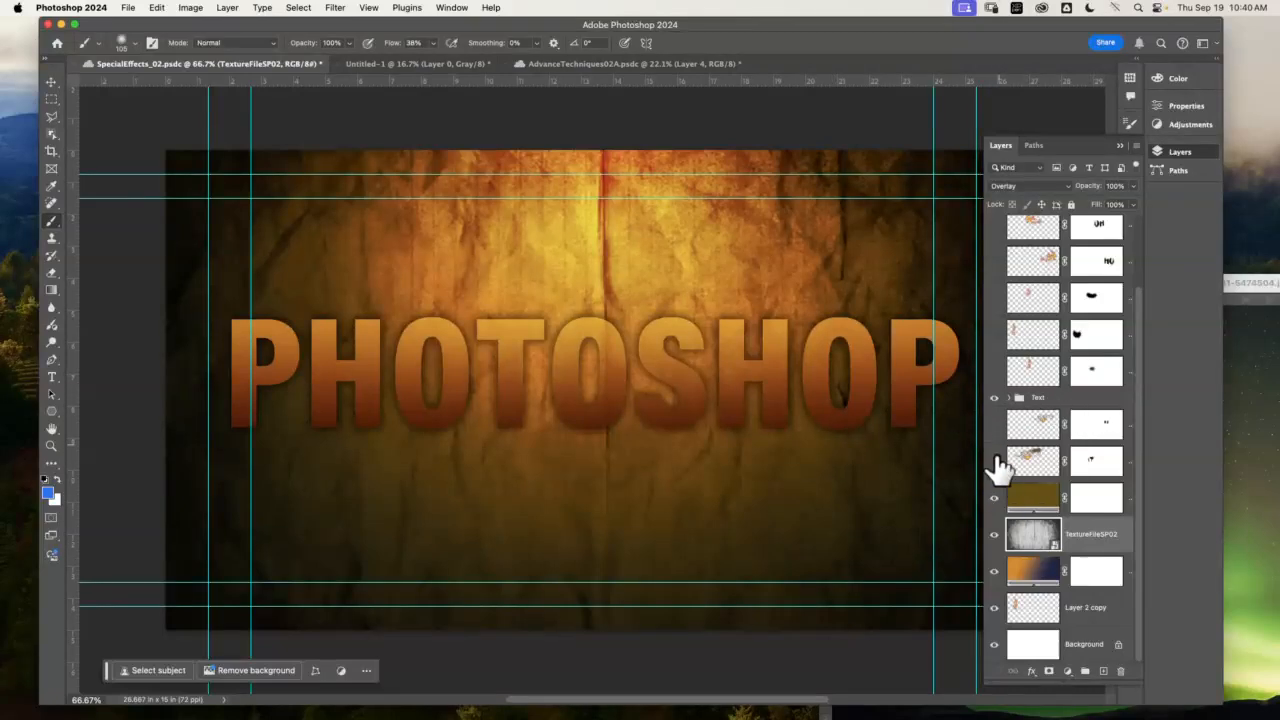
- Examine the type layers and masks inside the Text group and its place in the layer stack, leaving the group collapsed
left_click(1008, 398)
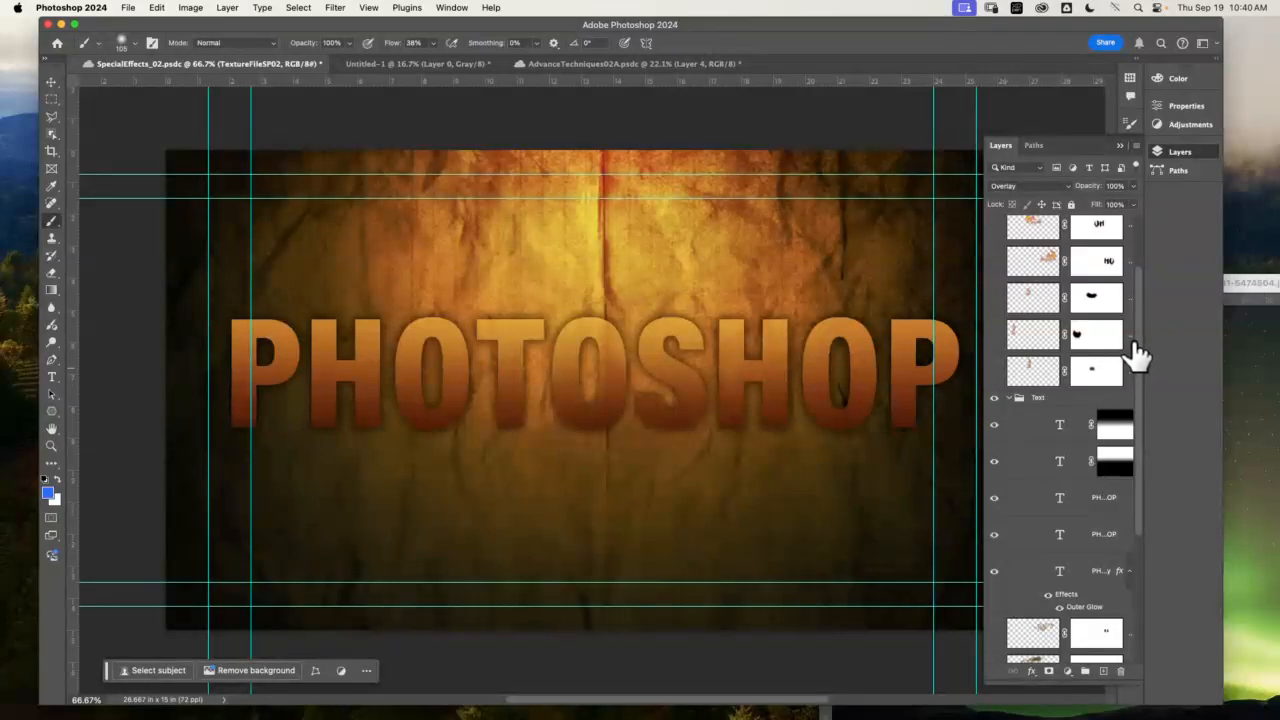
left_click_drag(1136, 343, 1137, 292)
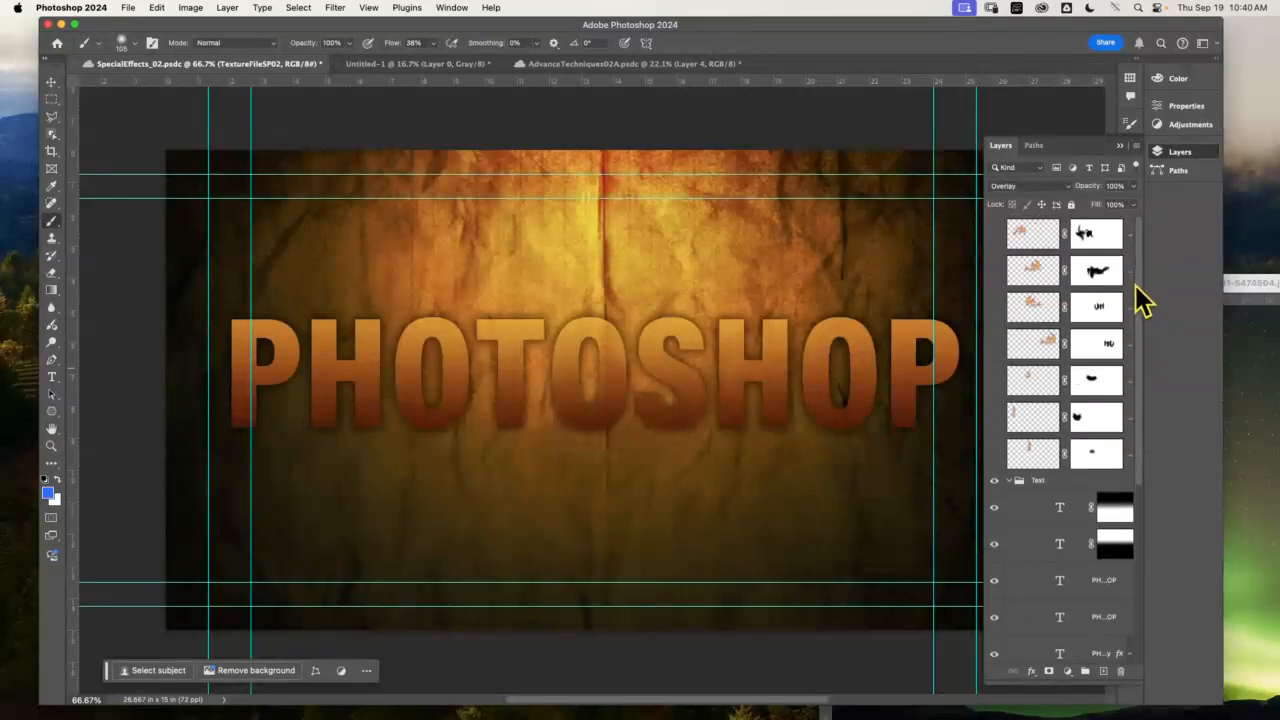
left_click(1010, 481)
left_click(1009, 481)
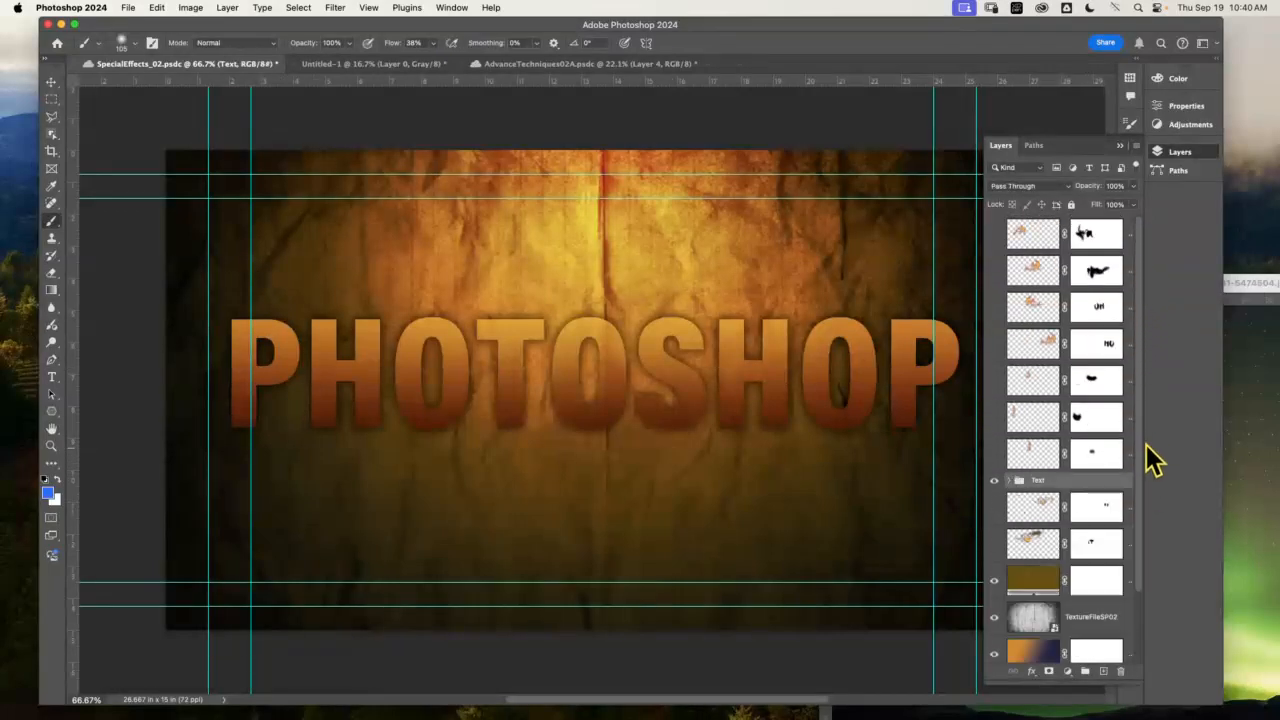
left_click_drag(1141, 451, 1147, 365)
left_click_drag(1143, 414, 1151, 660)
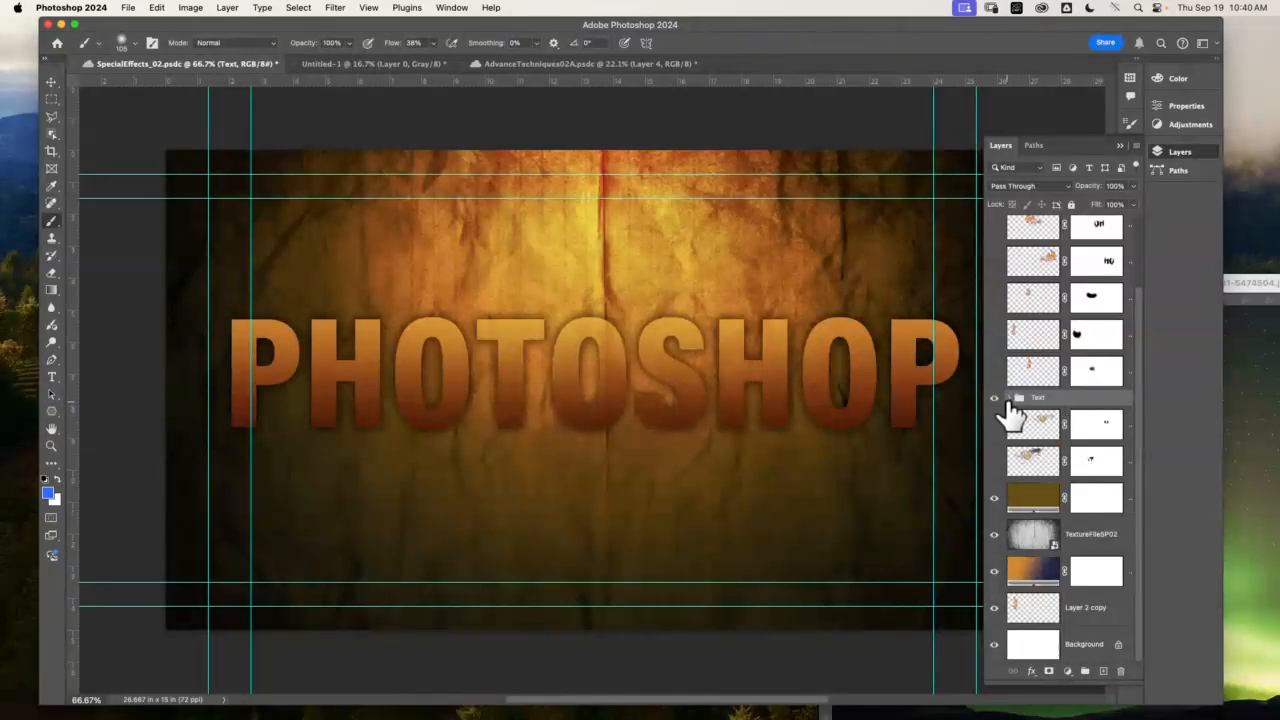
left_click(1009, 398)
left_click(1009, 399)
left_click_drag(1138, 400, 1128, 291)
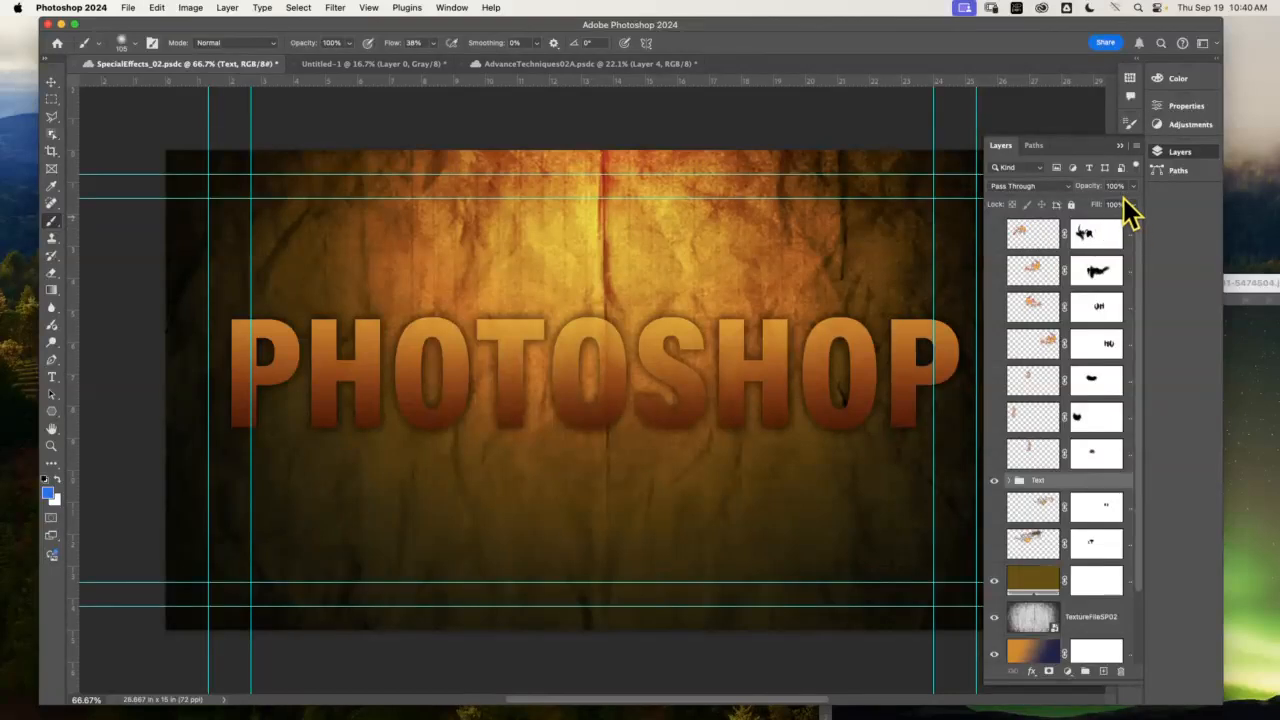
left_click(1135, 147)
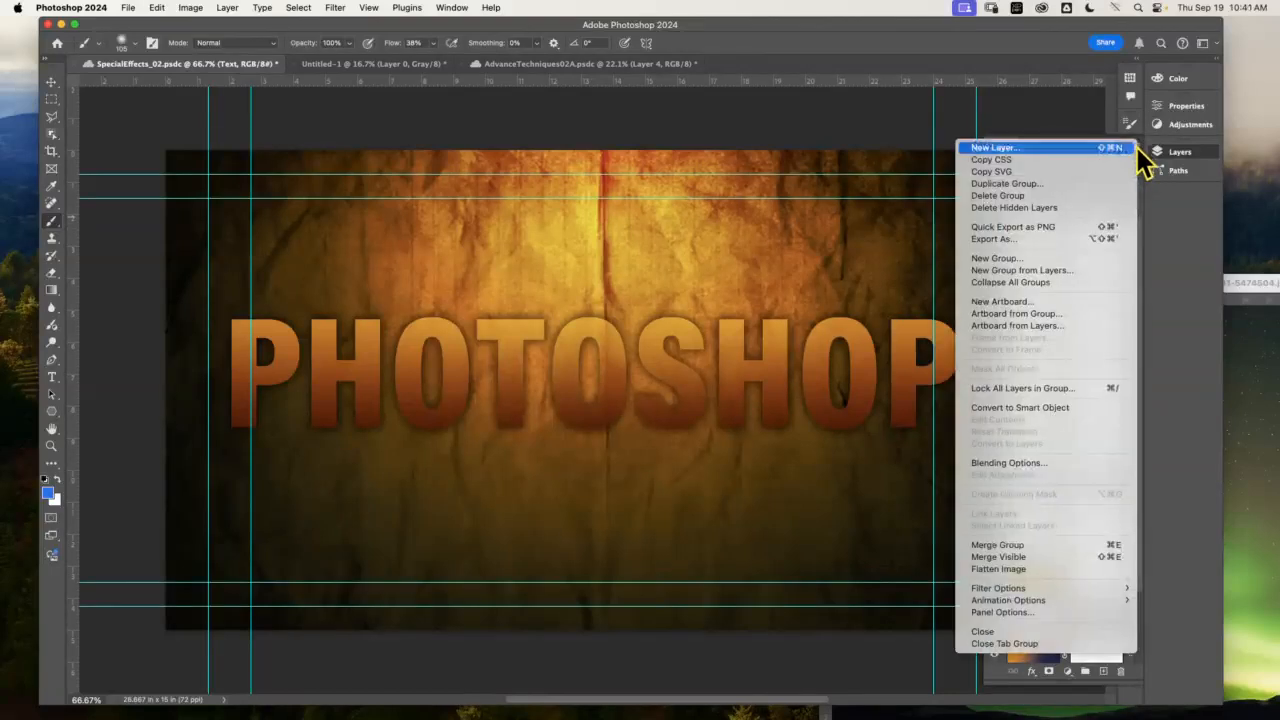
left_click(1194, 276)
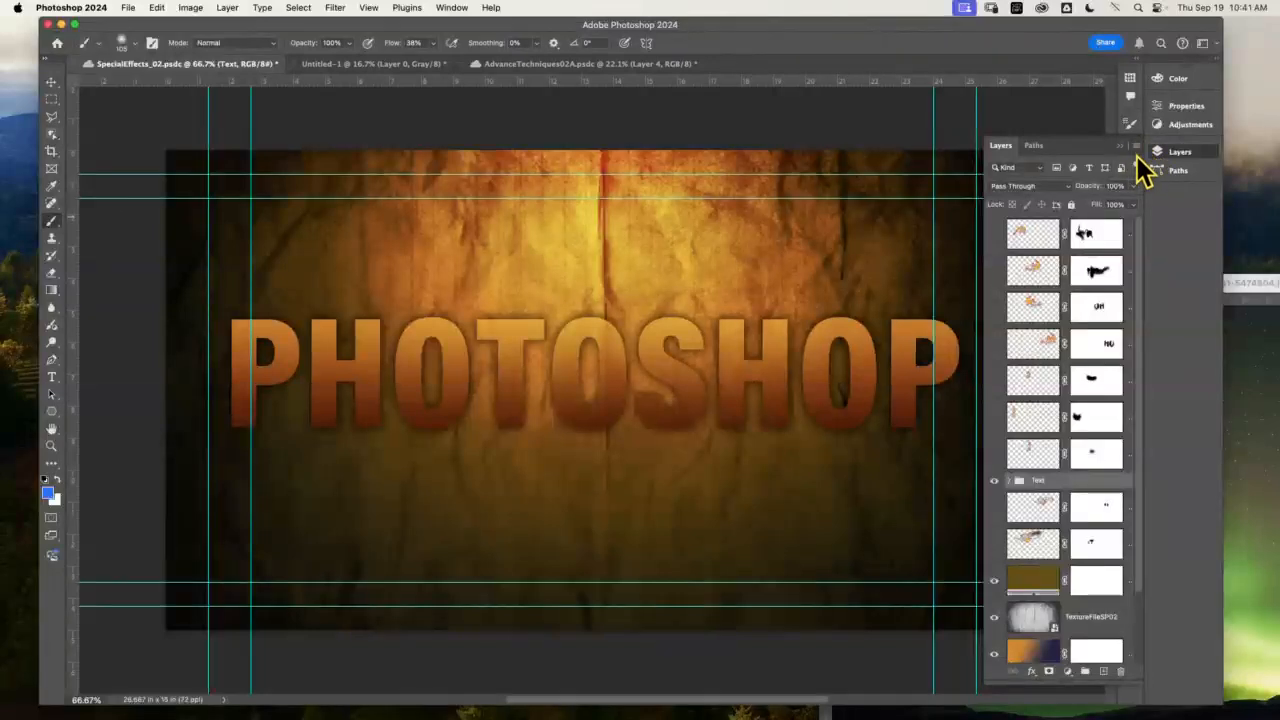
left_click(1135, 147)
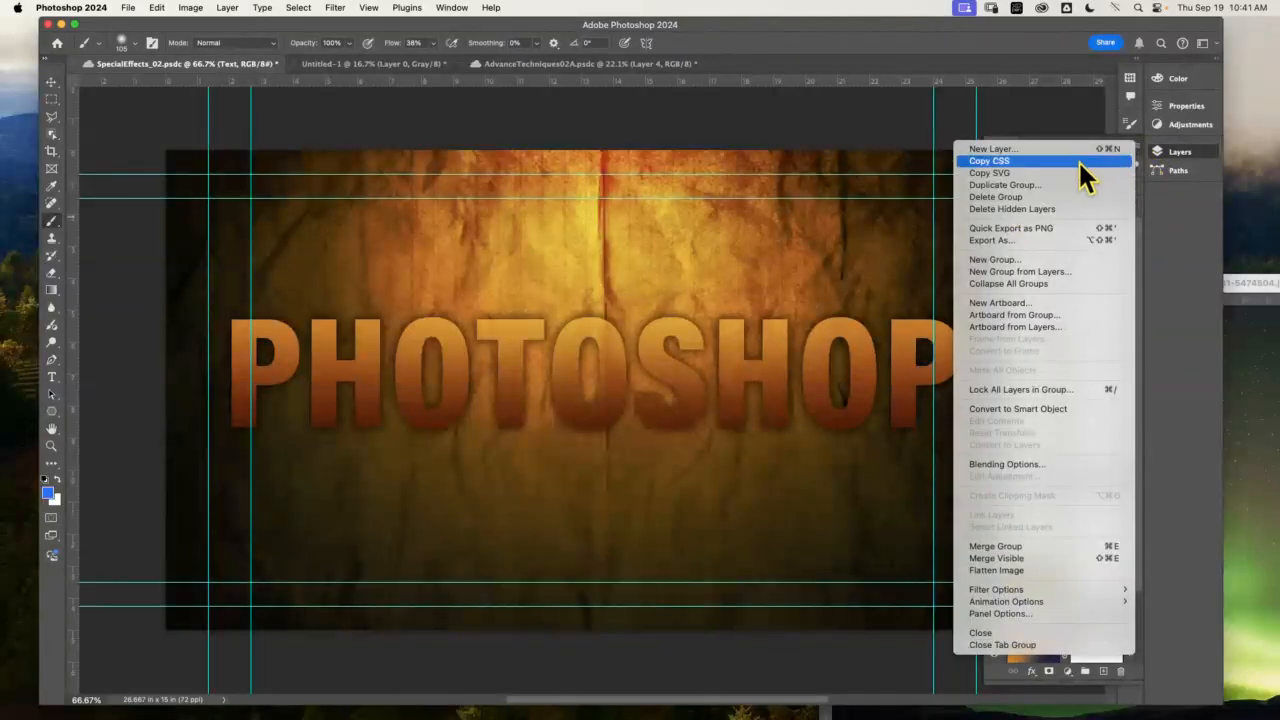
left_click(1013, 258)
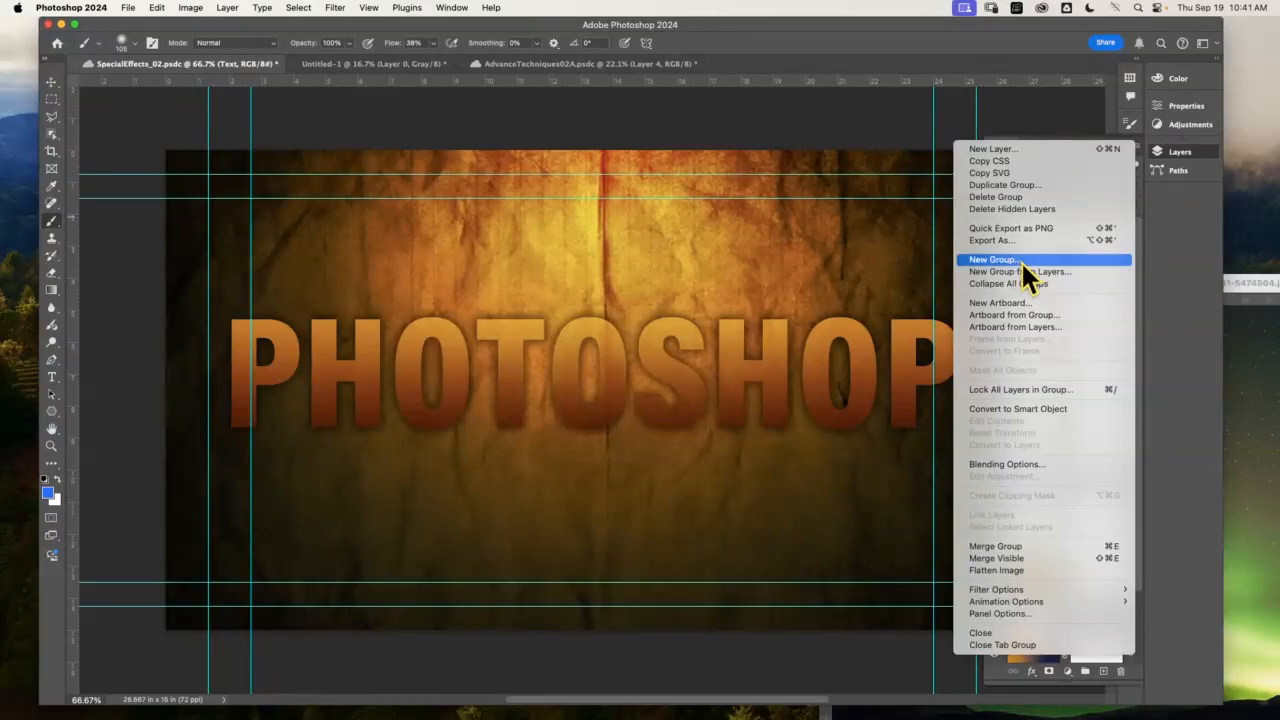
left_click(1188, 278)
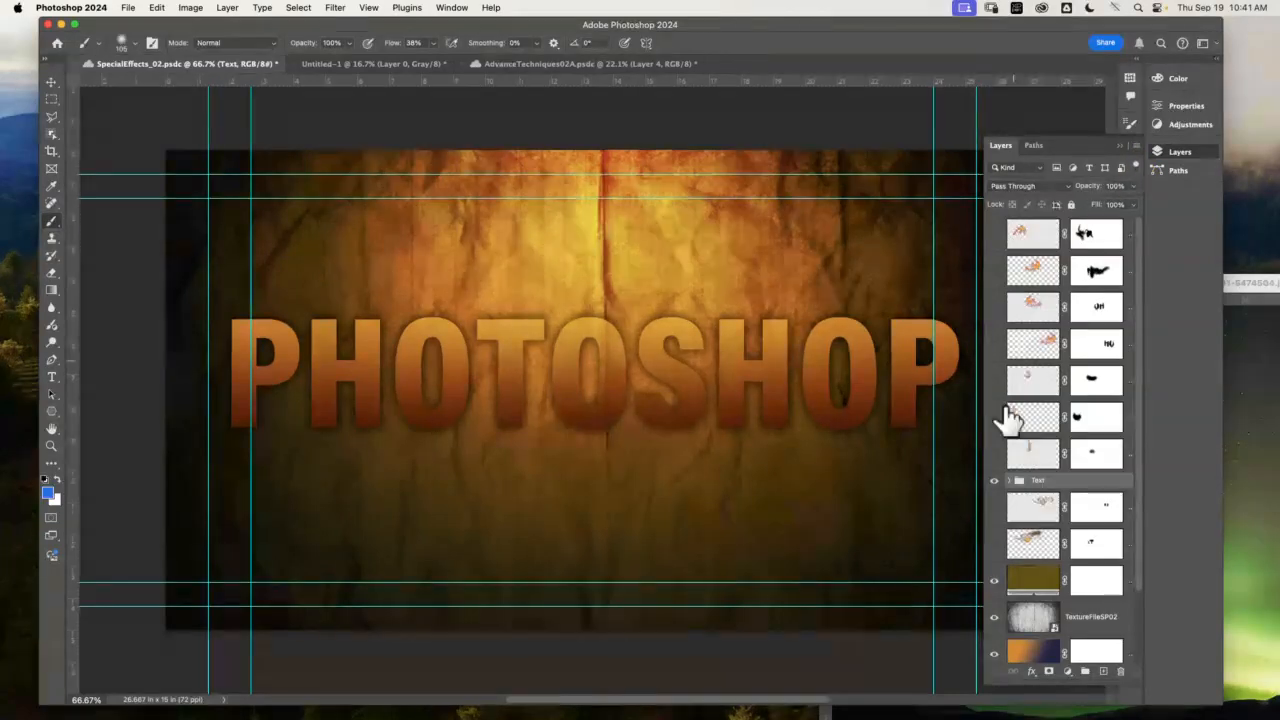
- Create a new layer group and move it to the very top of the layer stack
left_click(1085, 676)
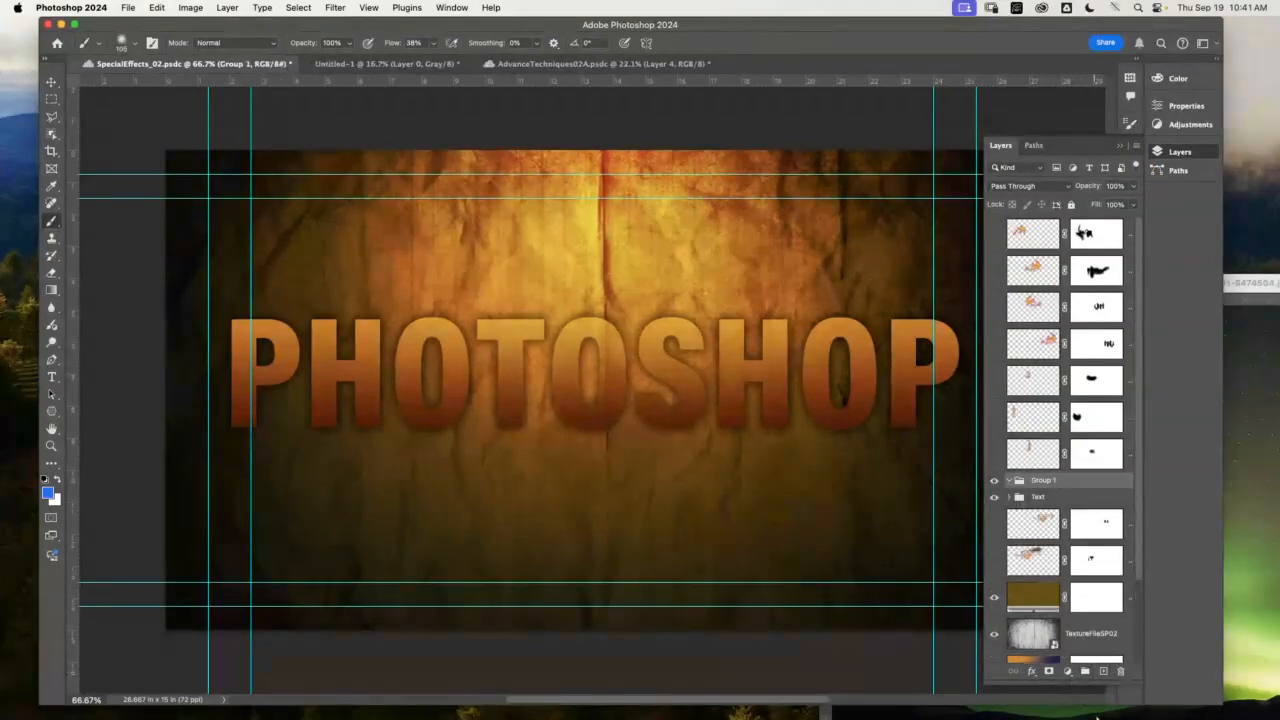
left_click_drag(1078, 490, 1057, 214)
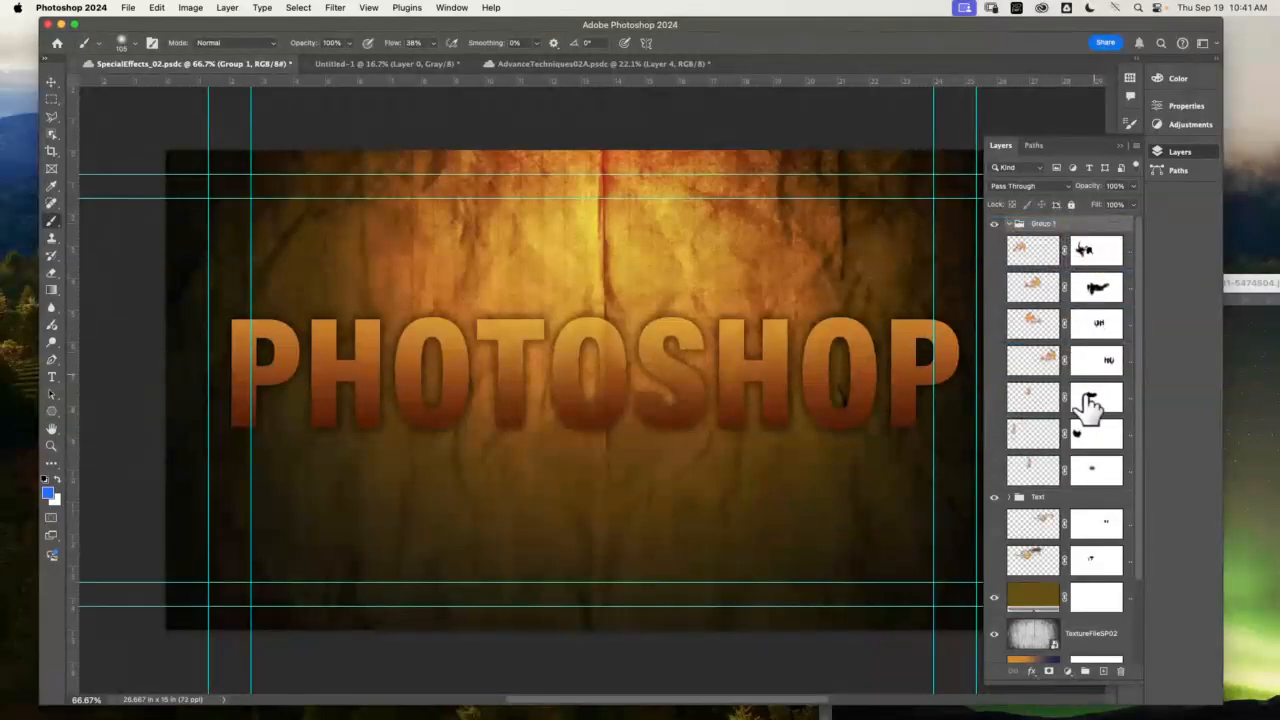
left_click(1137, 147)
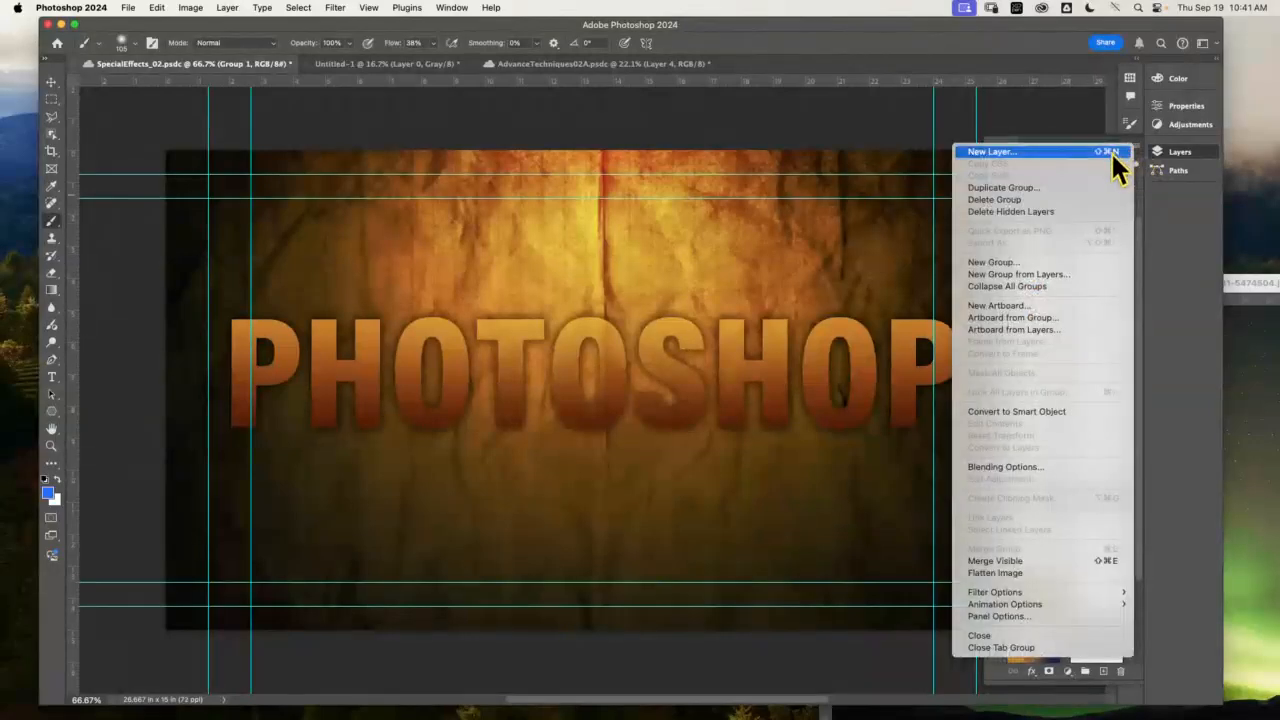
left_click(1185, 304)
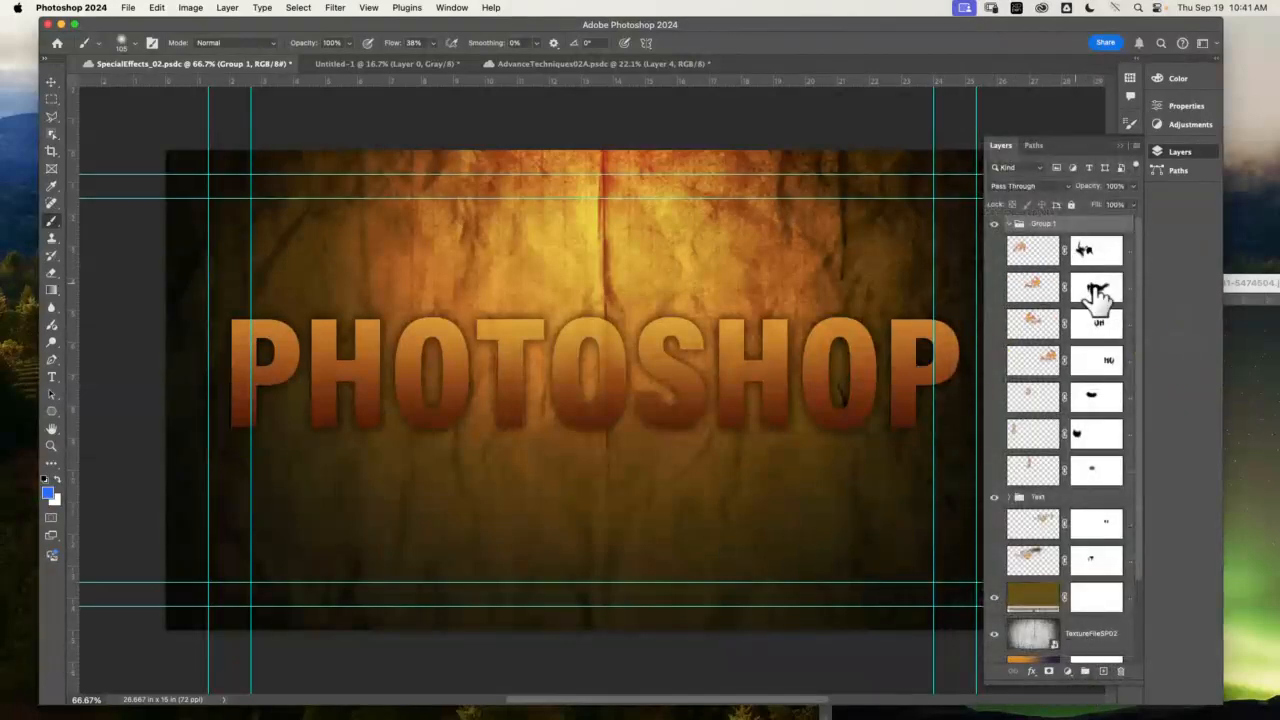
left_click(1009, 224)
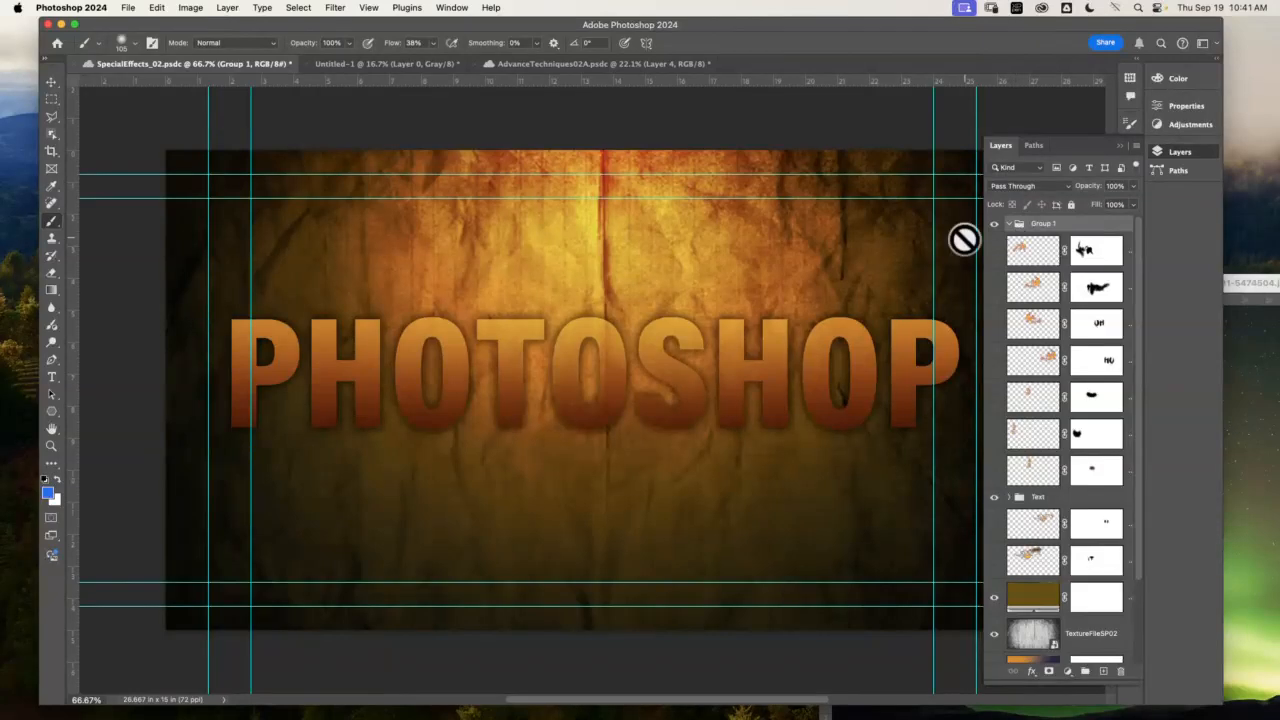
- Move the seven masked flame layers above the Text group into the new topmost group and collapse that group
left_click(1040, 258)
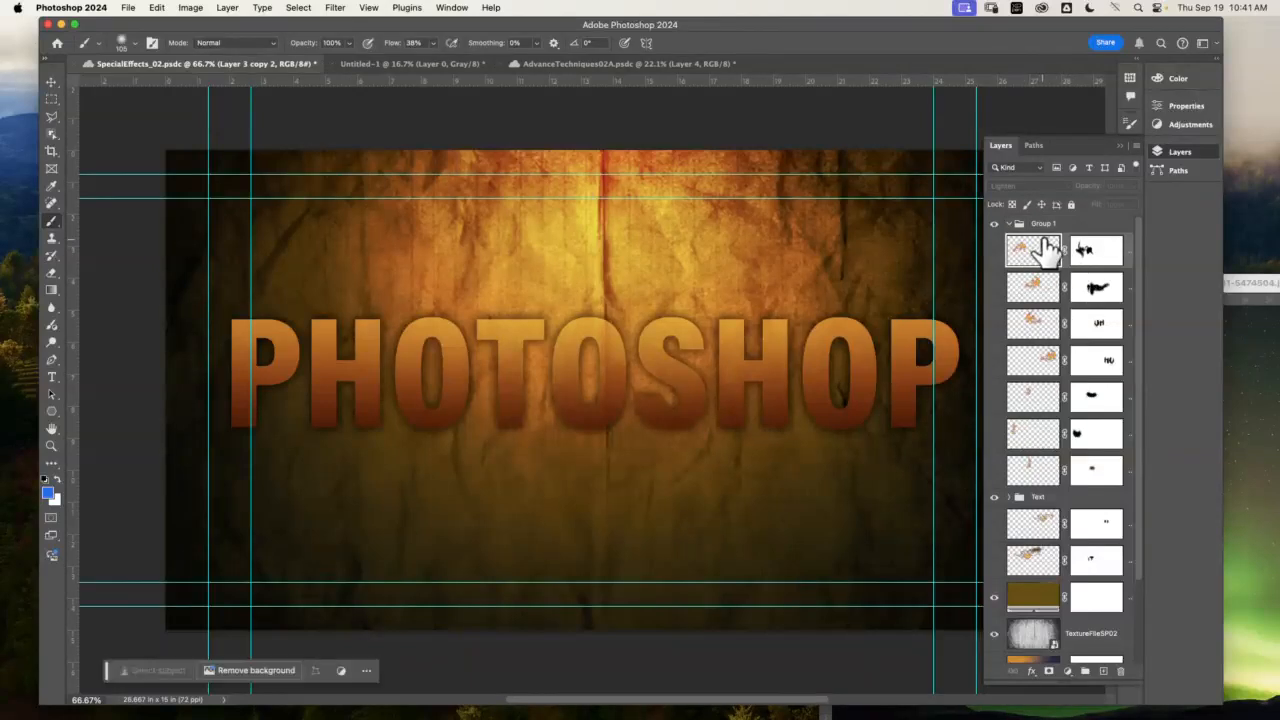
left_click(1040, 480, "shift")
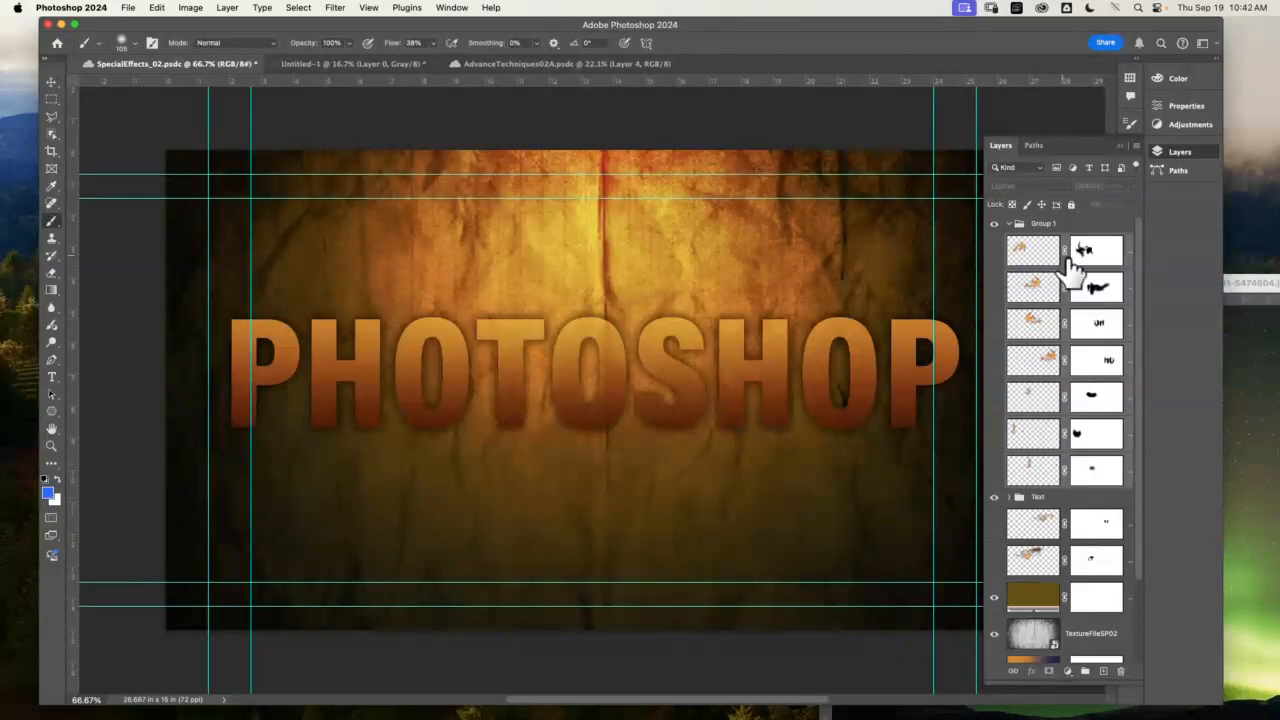
left_click_drag(1040, 258, 1070, 234)
left_click(1010, 223)
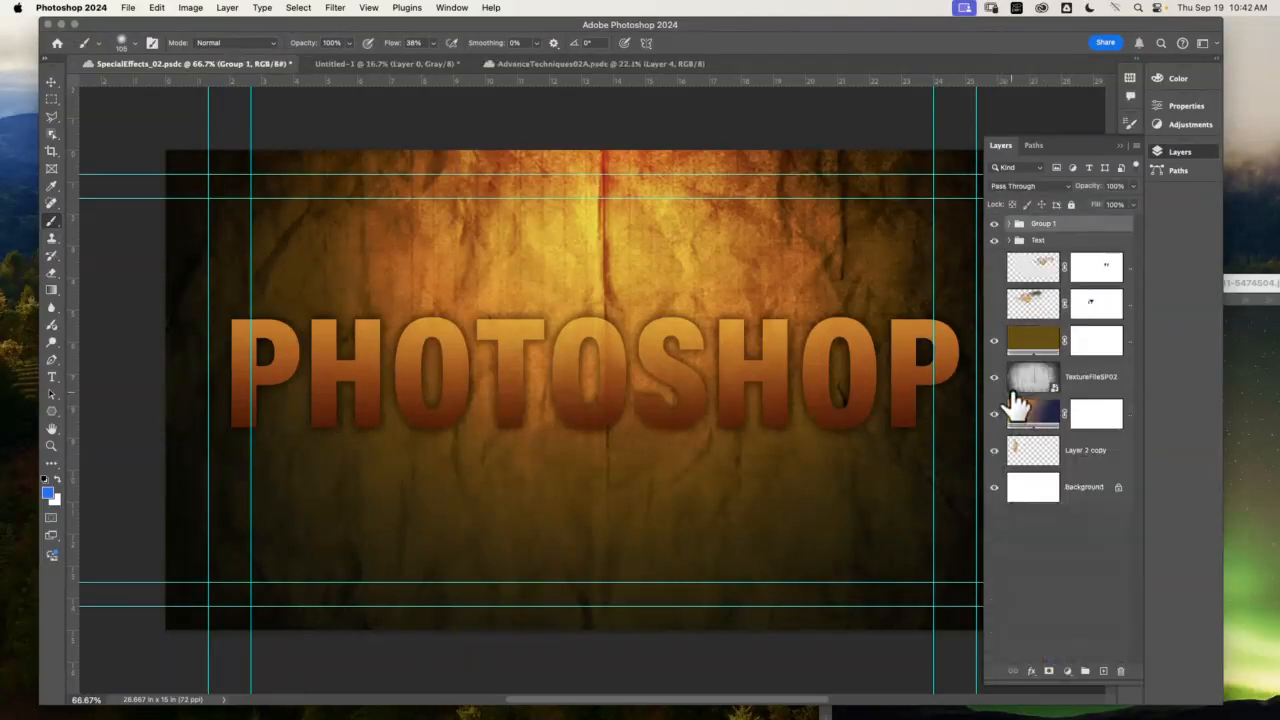
- Rename the topmost layer group as Upper Flames
left_click(1045, 229)
double_click(1045, 224)
type("U")
type("pper Flames")
key("Return")
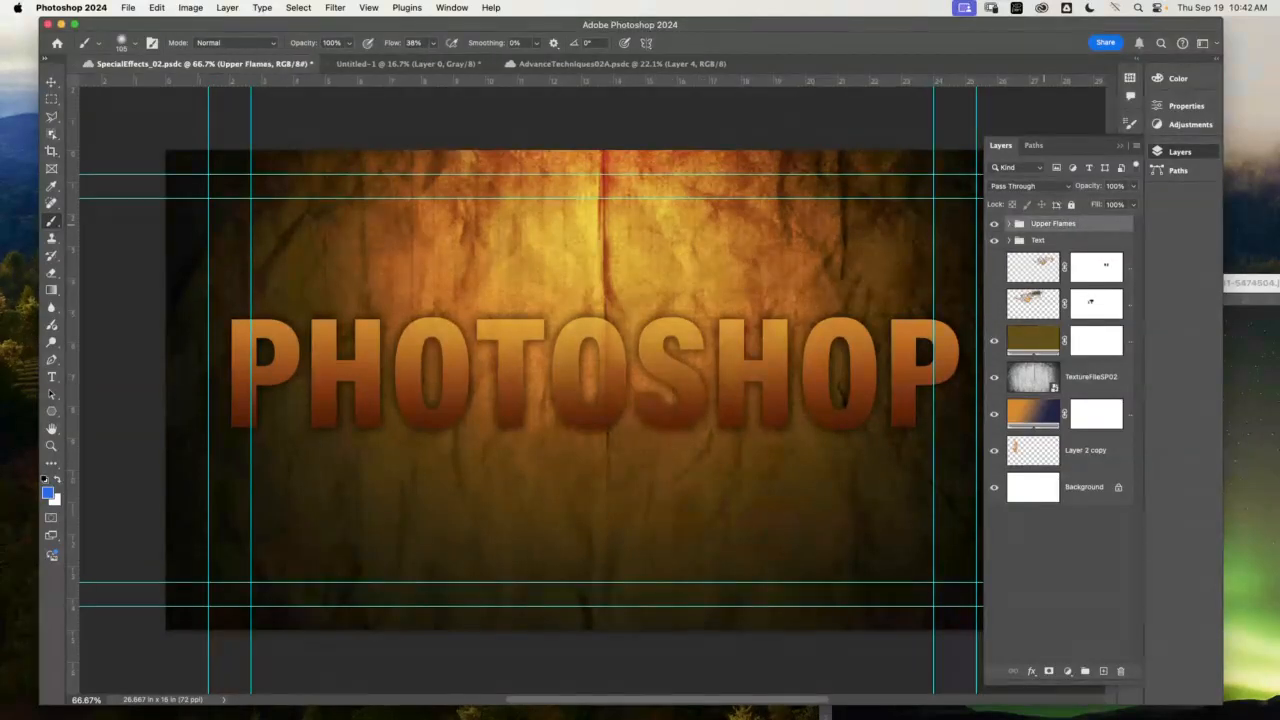
- Show all seven flame layers inside the Upper Flames group, then collapse the group
left_click(1009, 223)
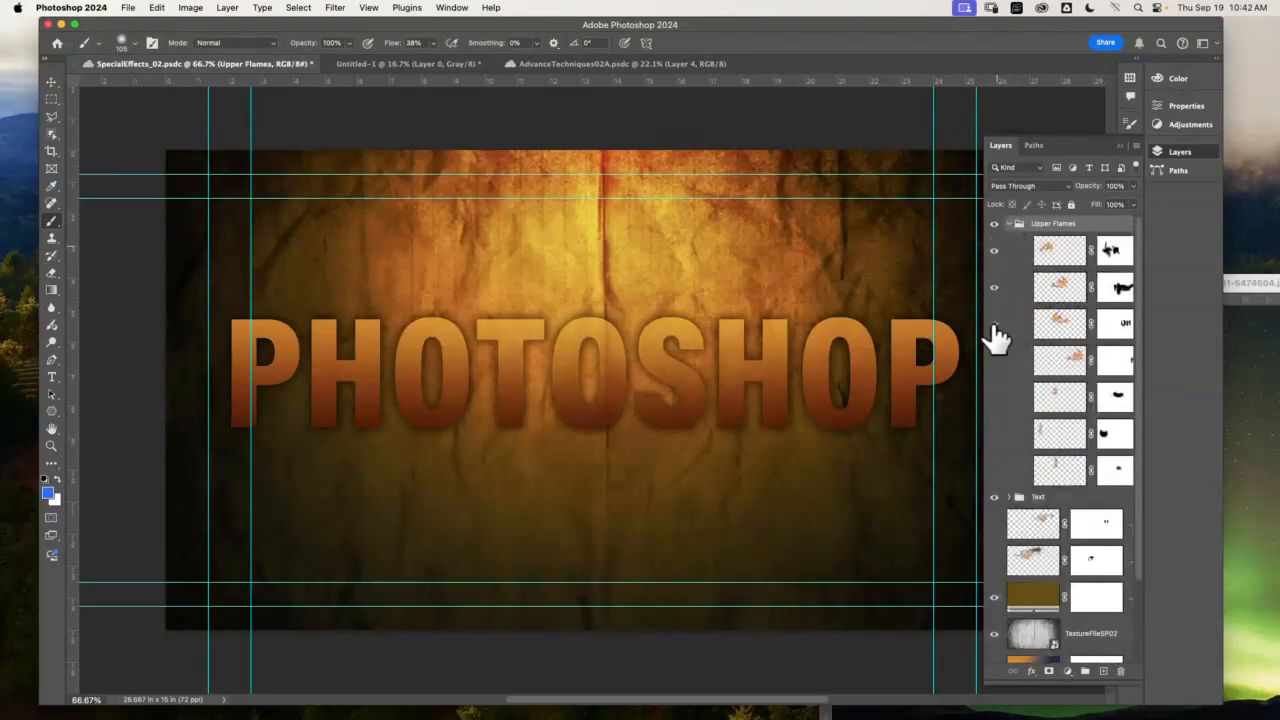
left_click(994, 495)
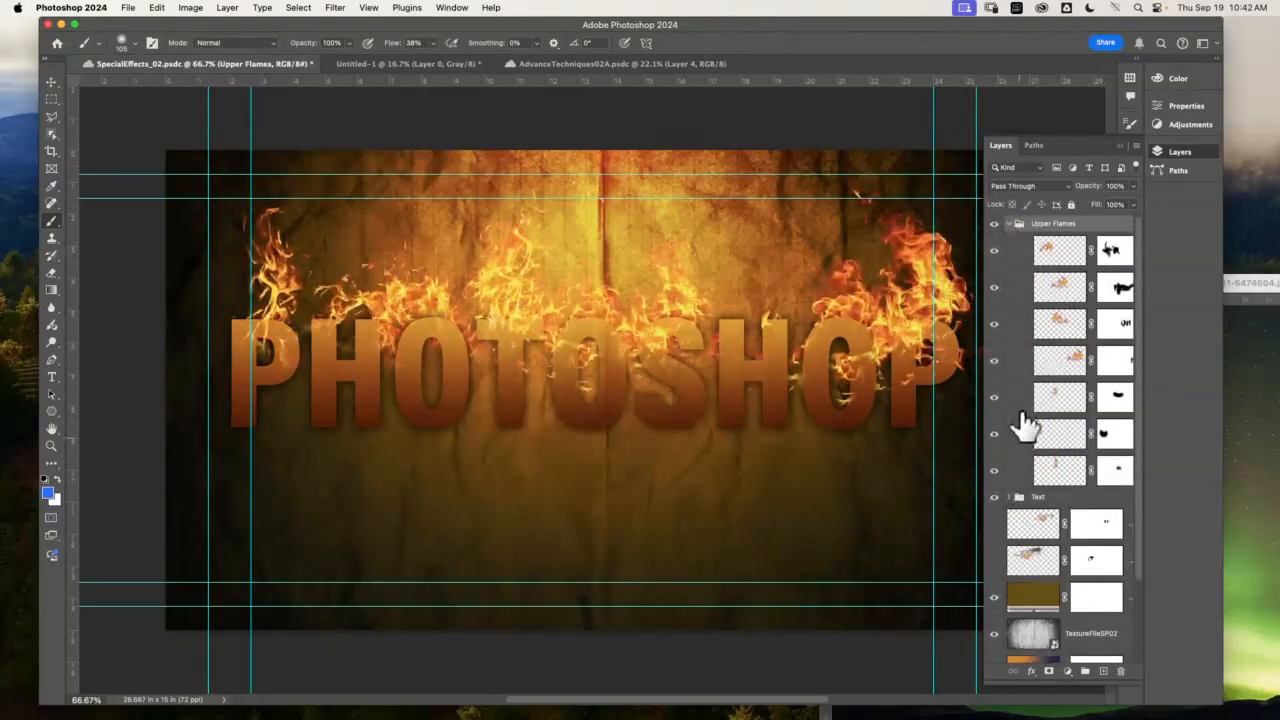
left_click(1009, 223)
- Compare the design with and without the whole Upper Flames group, leaving the group shown
left_click(995, 225)
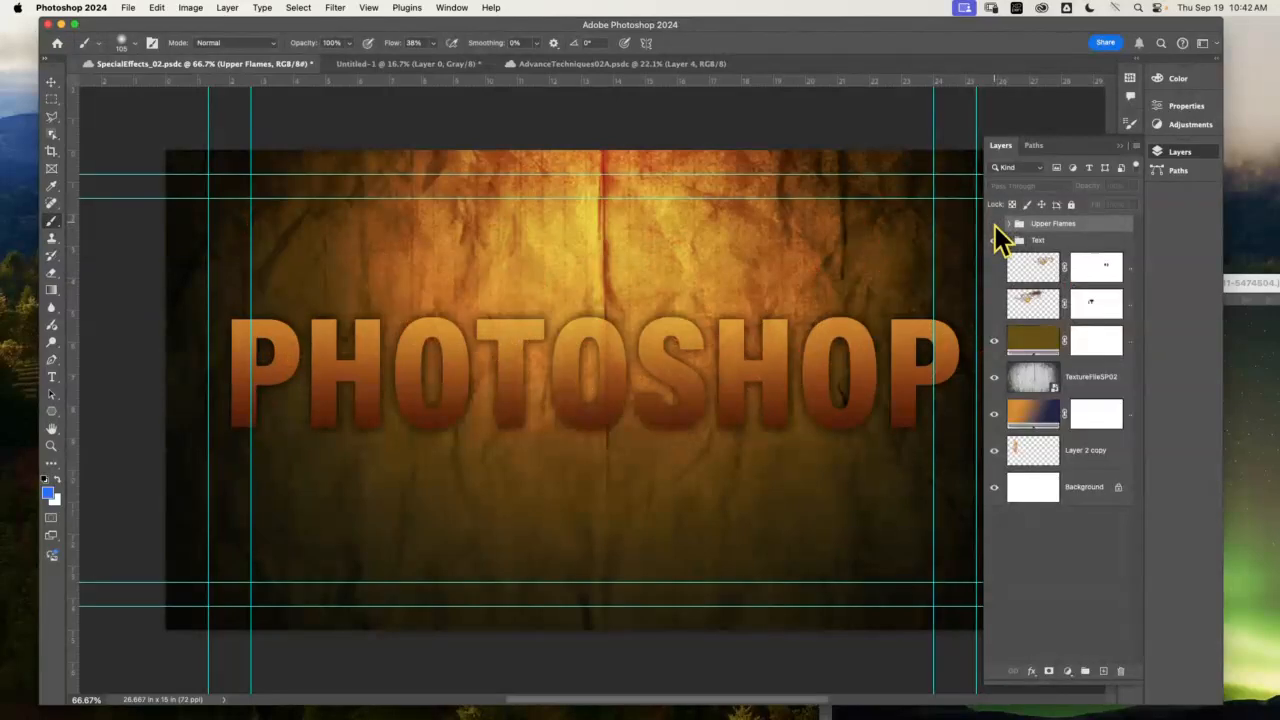
left_click(995, 225)
left_click(995, 225)
left_click(996, 226)
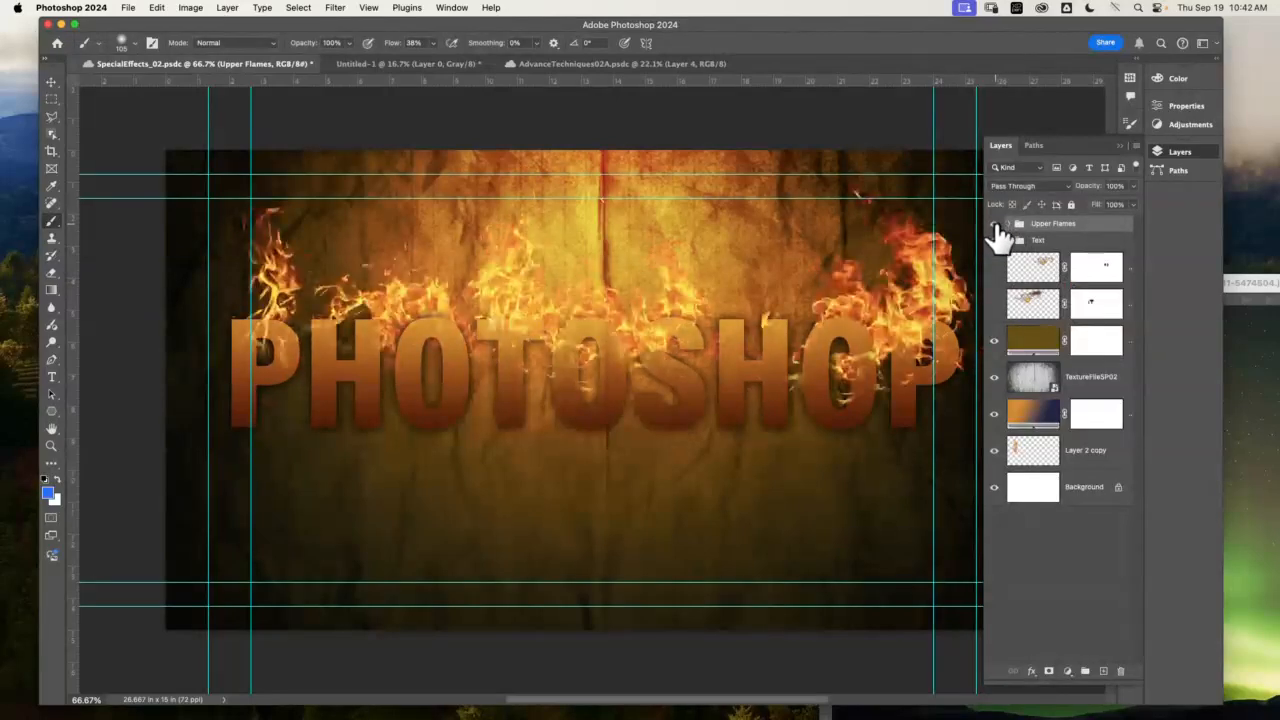
left_click(996, 226)
left_click(996, 226)
left_click(996, 226)
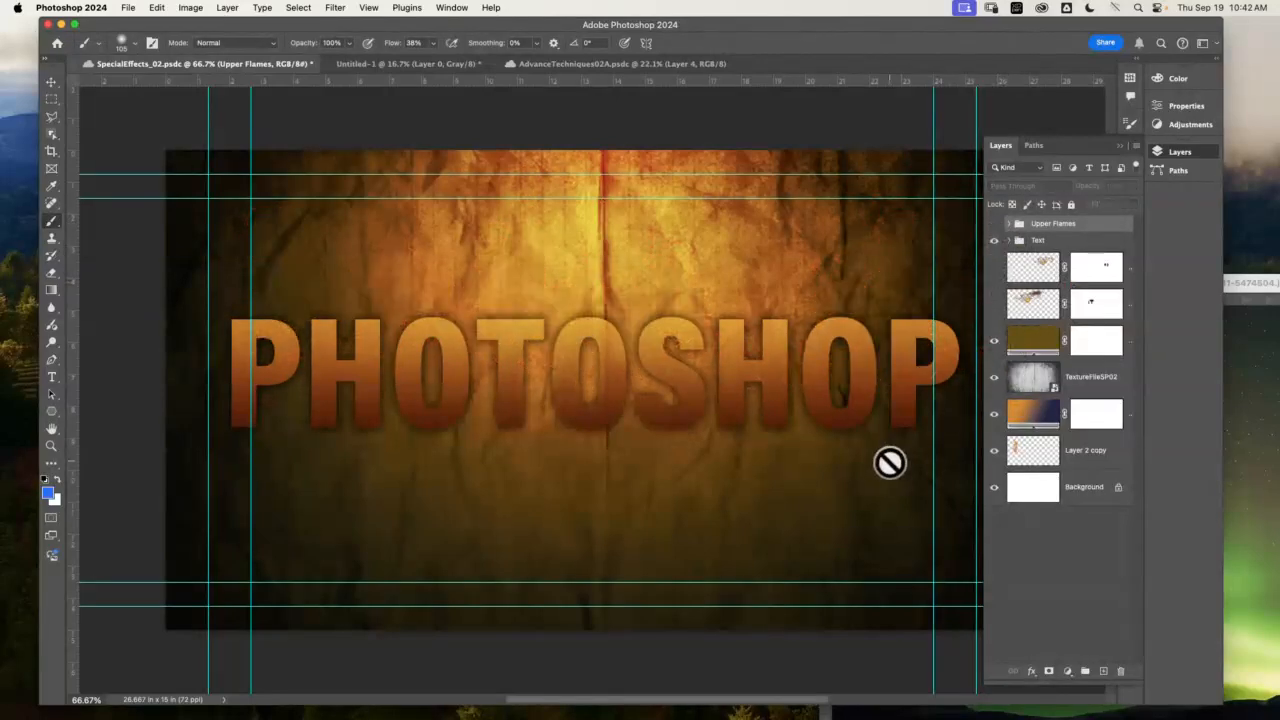
left_click(995, 225)
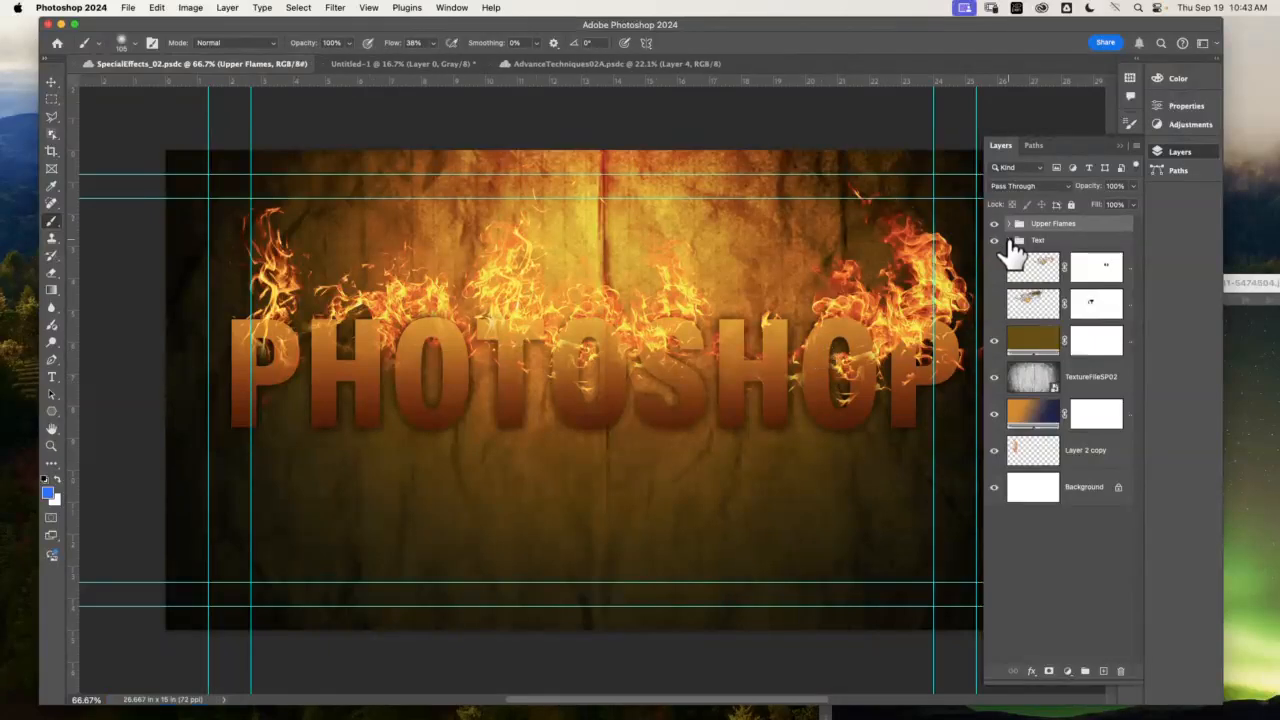
- Examine the layers inside the expanded Text and Upper Flames groups, then hide the seven flame layers and collapse both groups
left_click(1009, 240)
left_click(1009, 223)
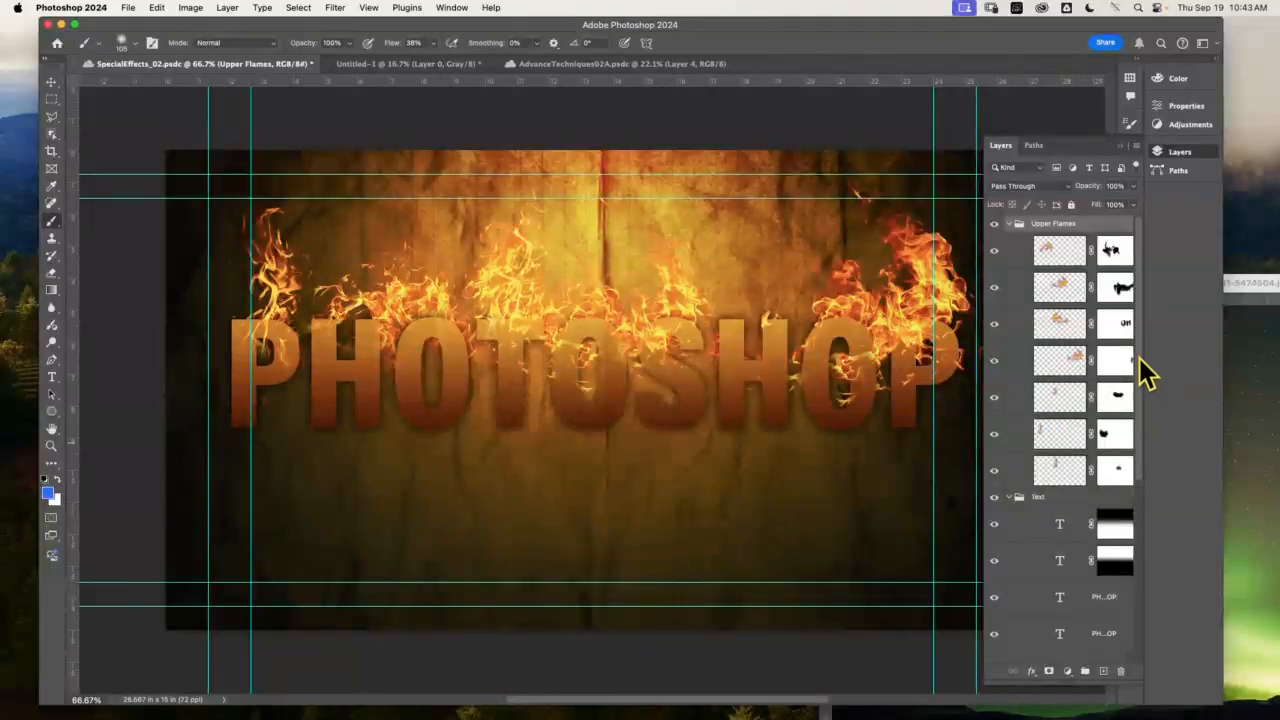
scroll(1150, 400, "down", 5)
scroll(1130, 470, "up", 5)
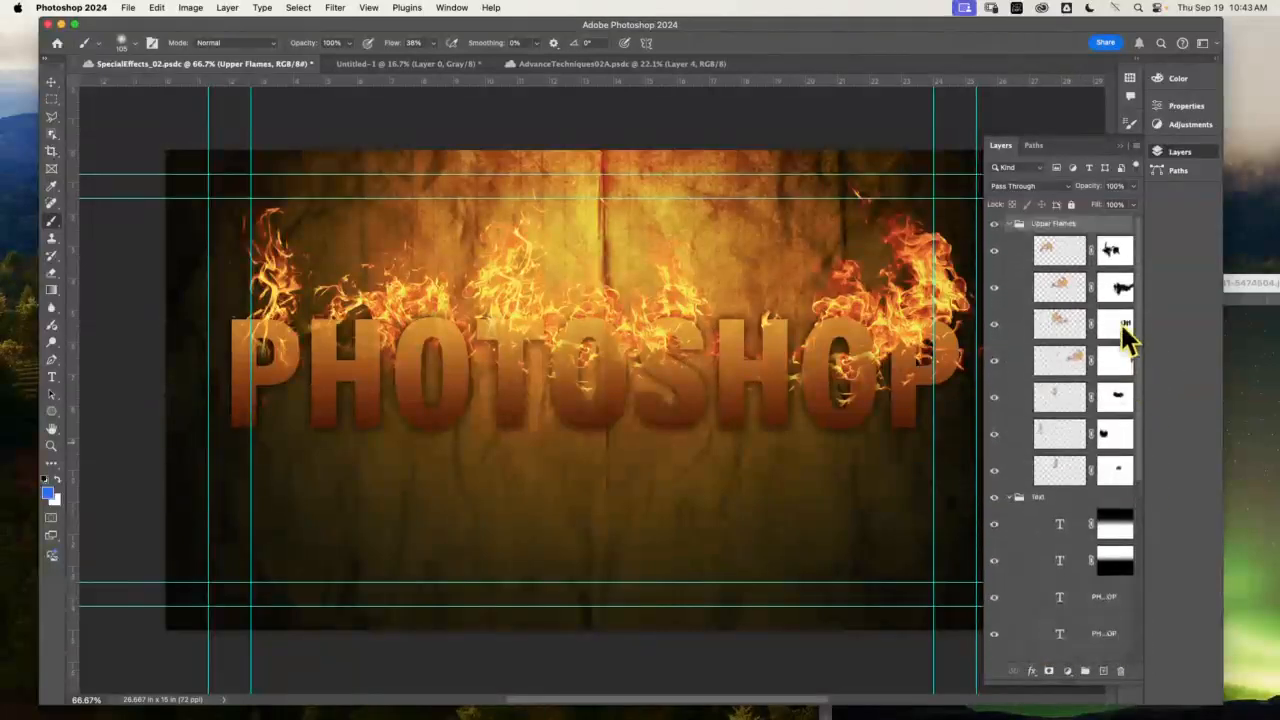
scroll(1125, 500, "down", 5)
scroll(1135, 400, "up", 5)
scroll(1120, 480, "down", 5)
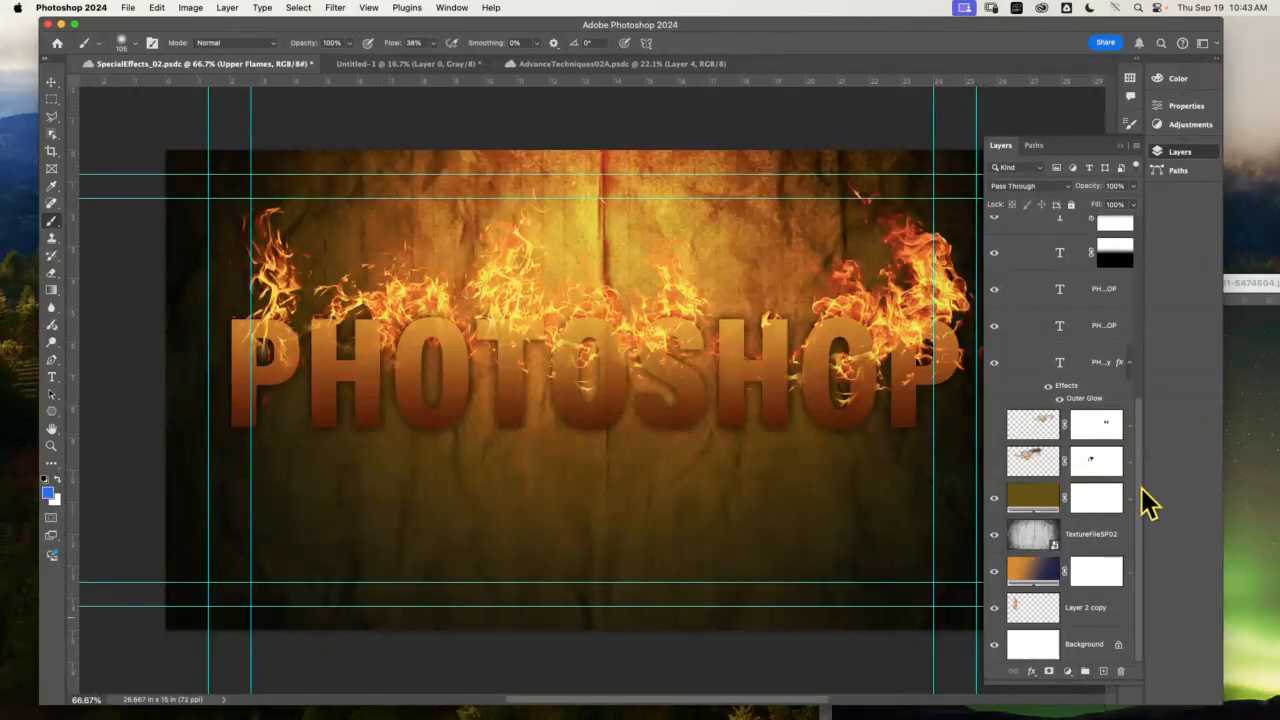
scroll(1143, 420, "up", 8)
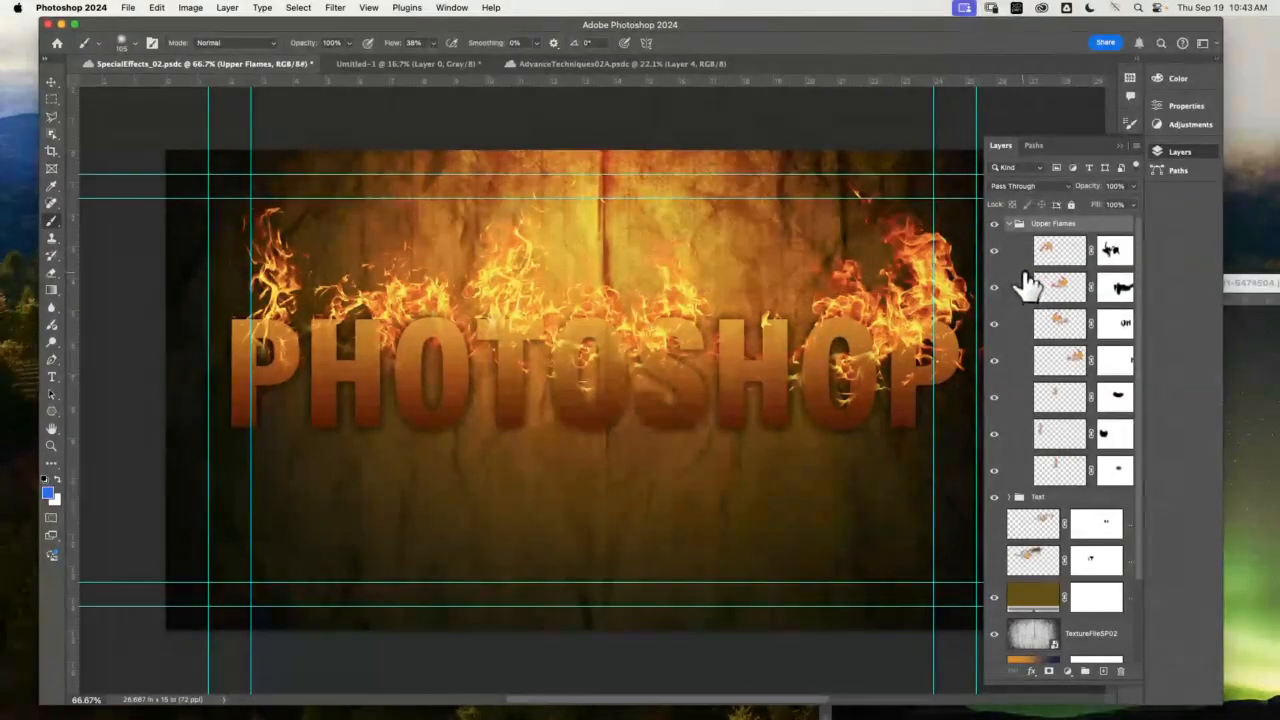
left_click_drag(994, 470, 994, 250)
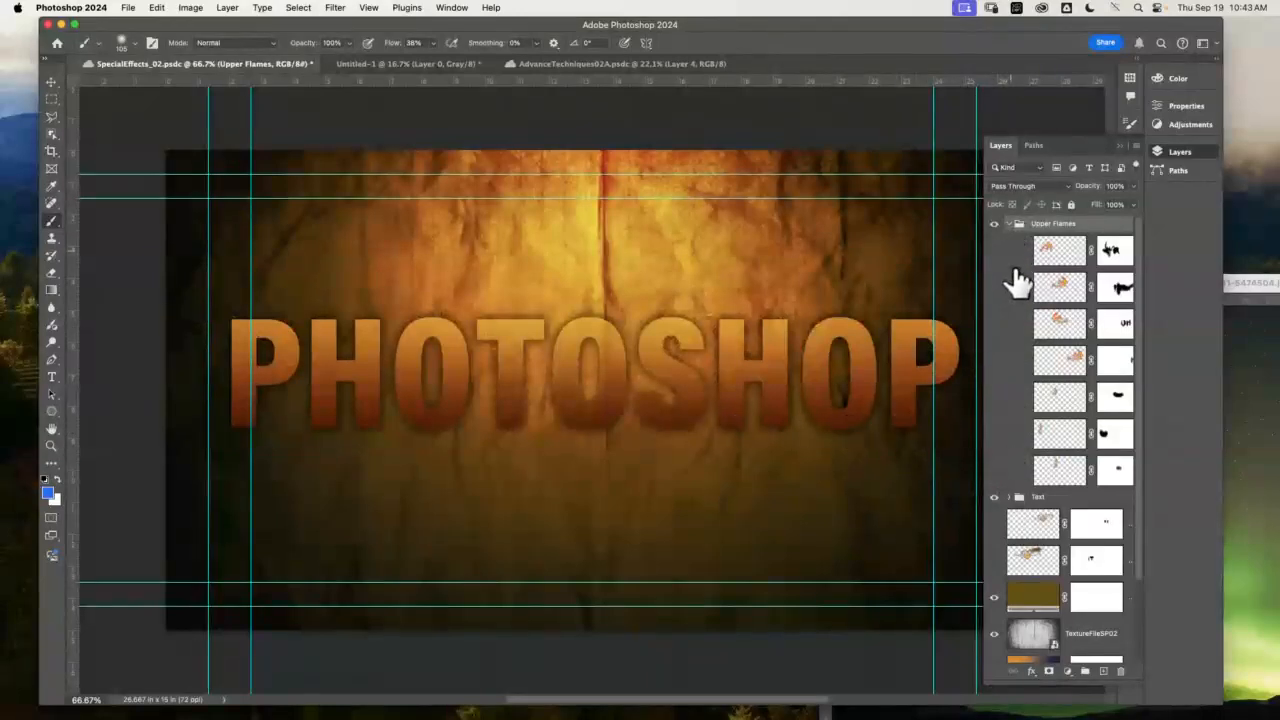
left_click(1009, 223)
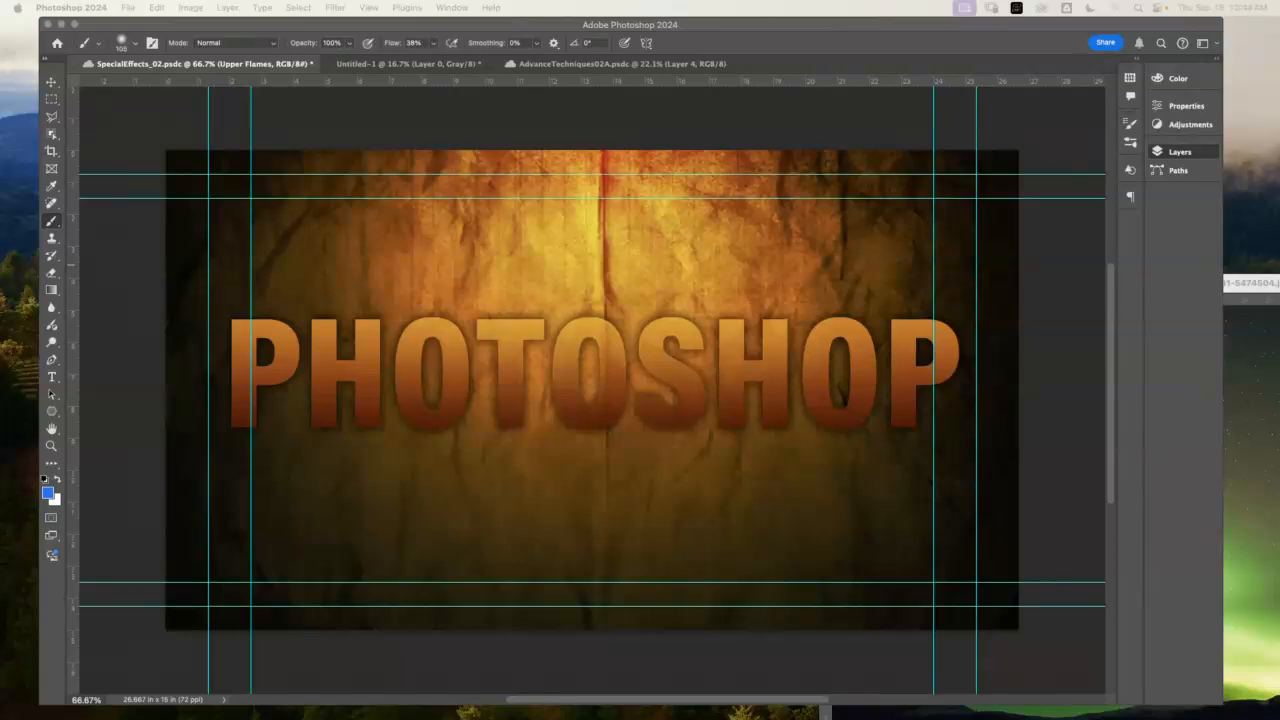
- Place the flame-on-black photo above the Upper Flames group, scale it down and move it over the first letters of PHOTOSHOP
left_click_drag(2, 308, 576, 350)
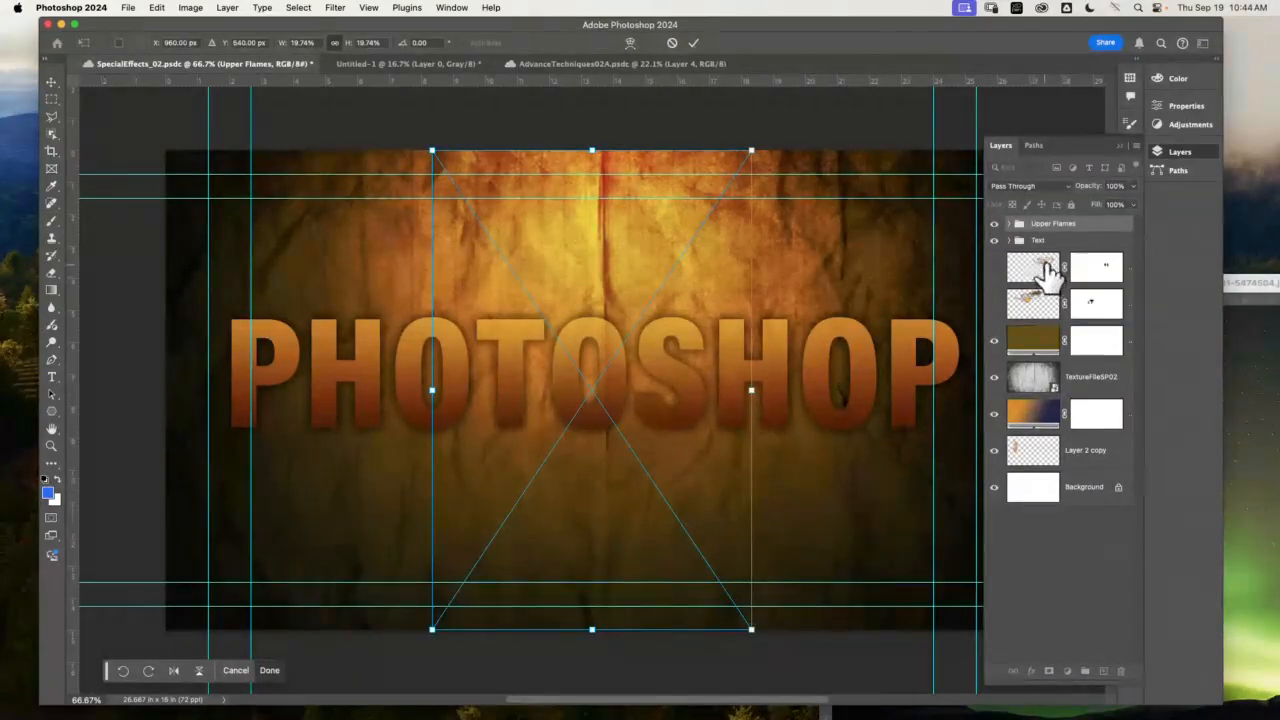
key("Return")
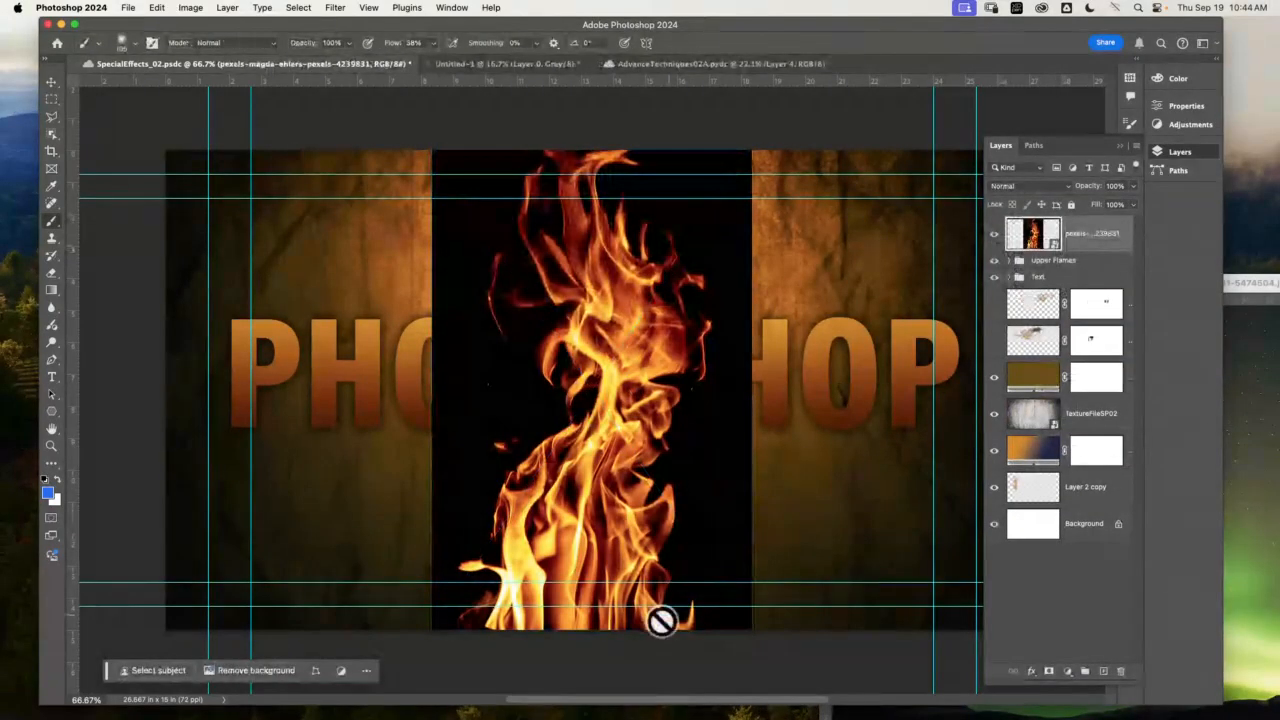
left_click(51, 82)
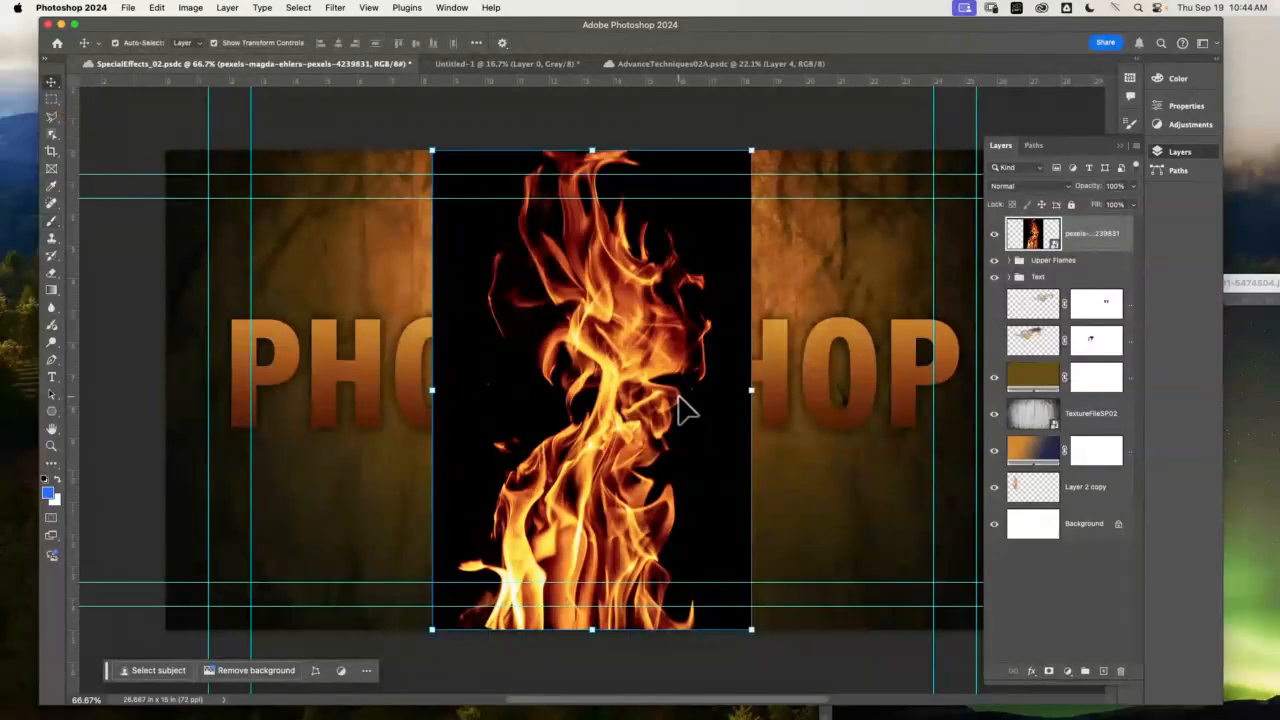
left_click_drag(751, 151, 688, 247)
left_click_drag(593, 494, 403, 371)
key("Return")
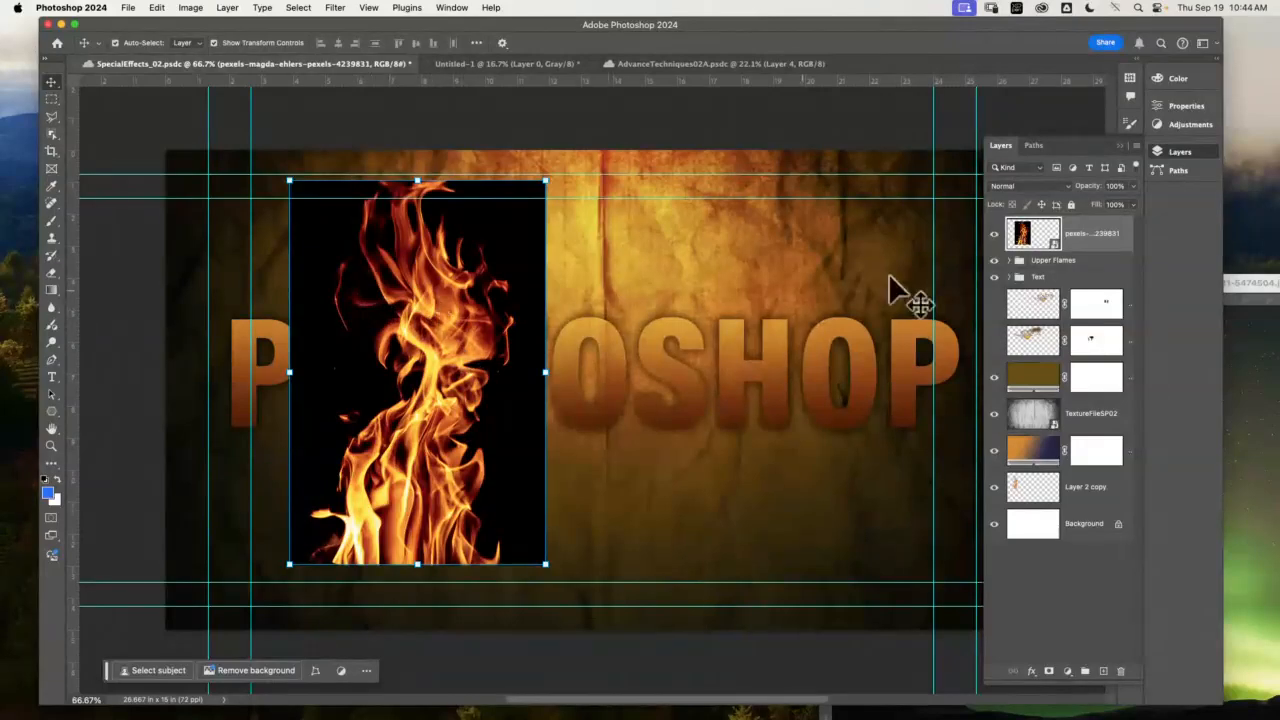
- Delete the placed flame photo layer from the design
left_click(1120, 672)
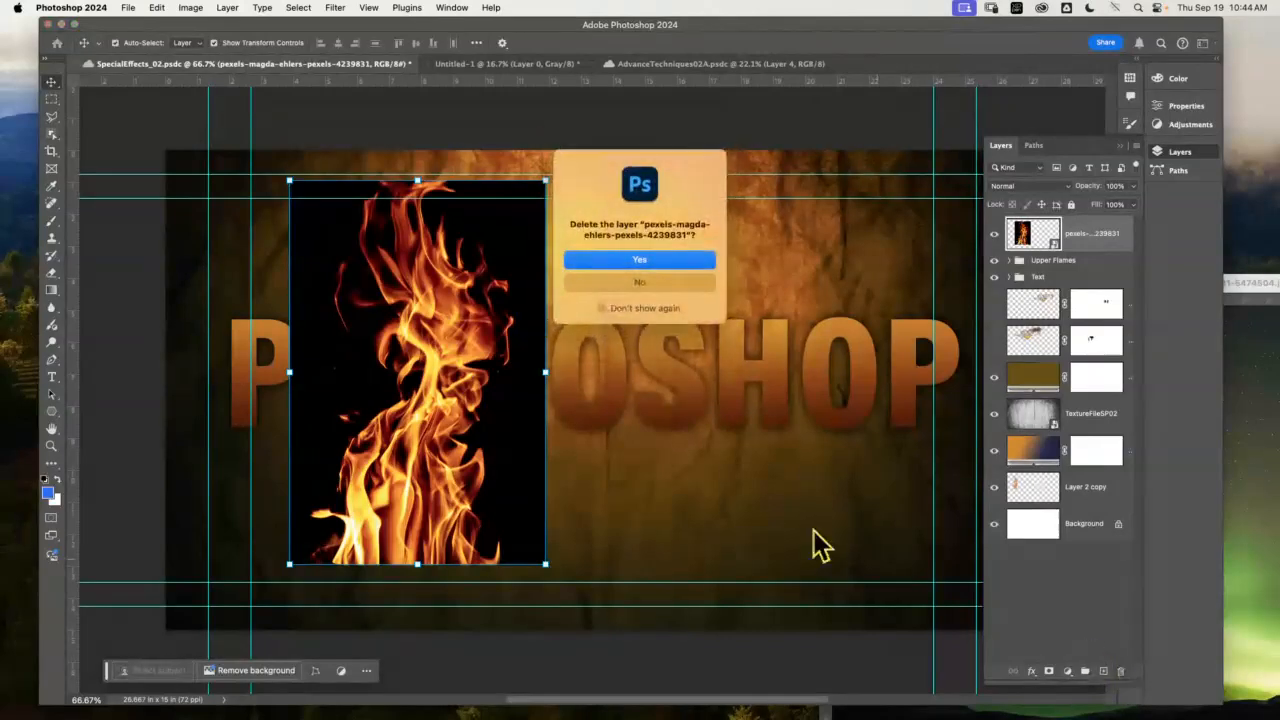
left_click(680, 284)
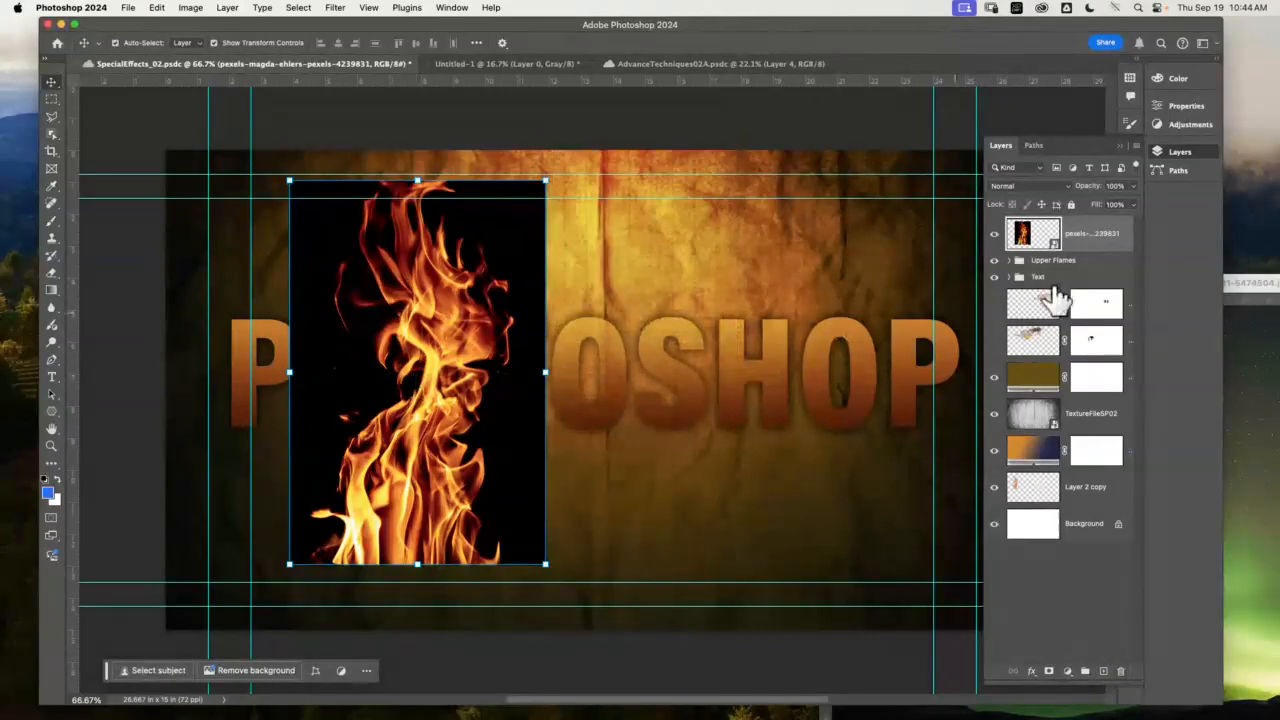
left_click(1120, 672)
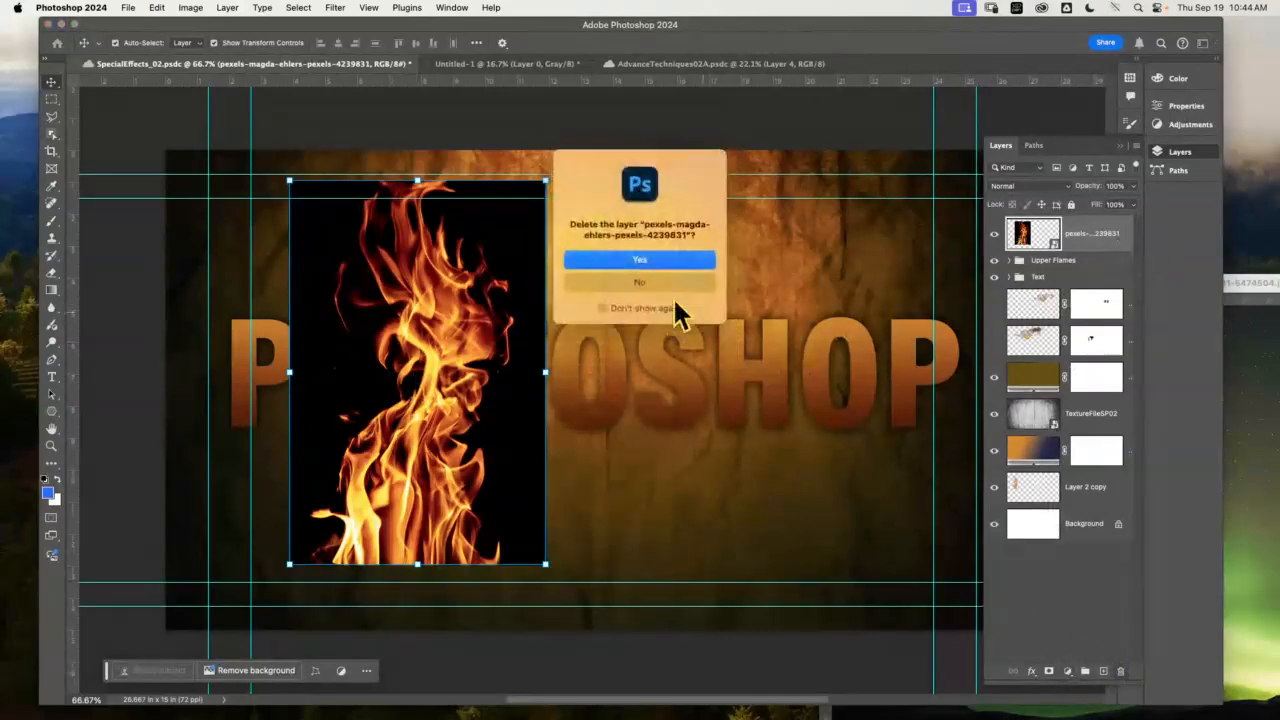
left_click(640, 262)
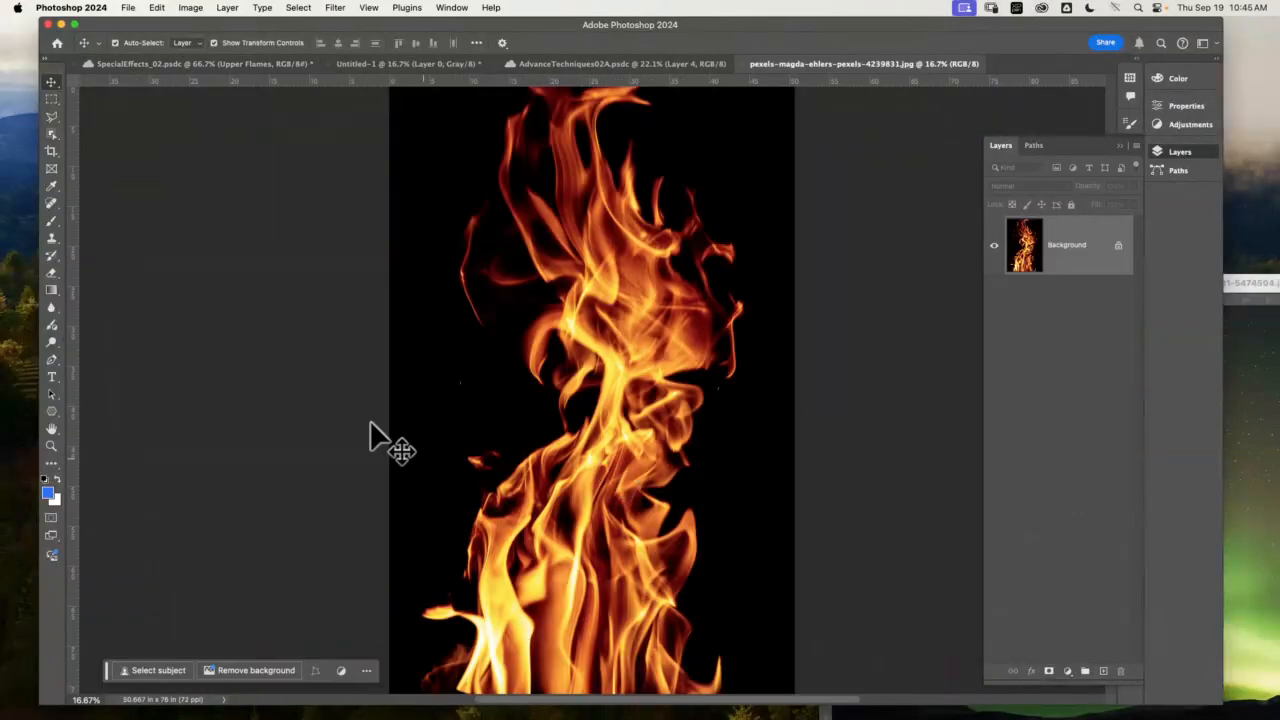
- Fit the separately opened flame photo in the window and display its full channel list beside the image
key("super+0")
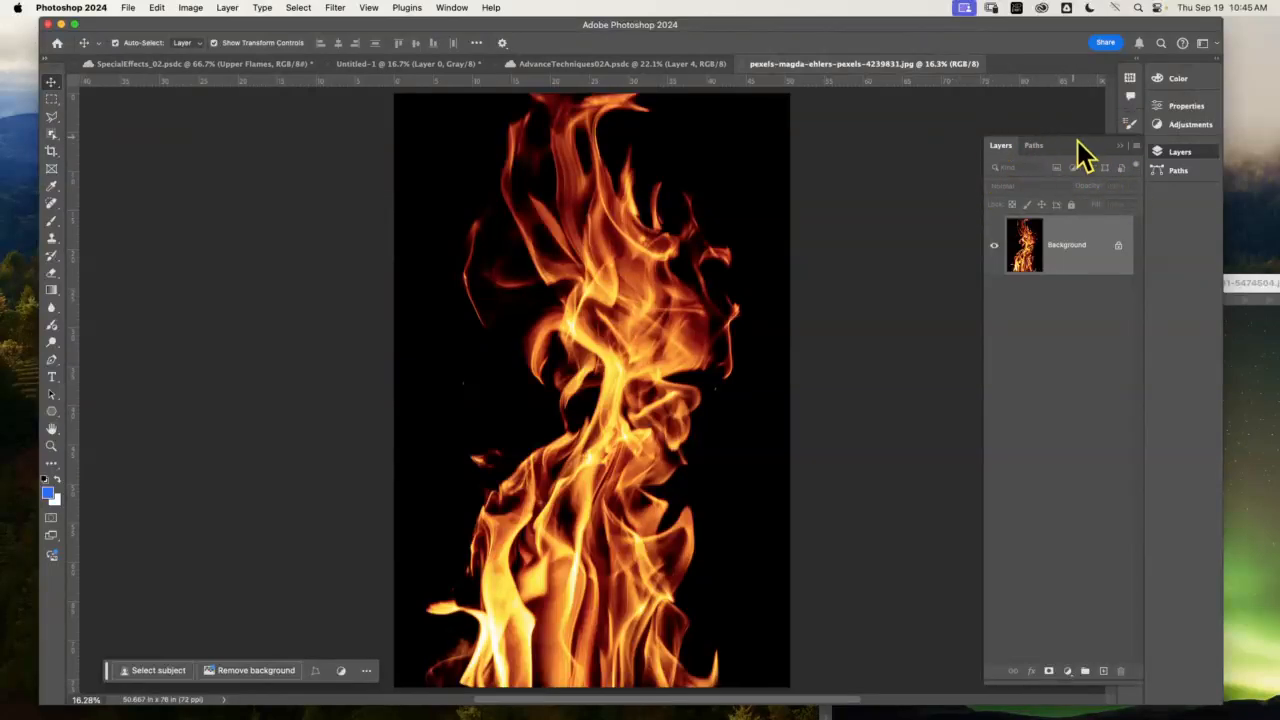
left_click(1121, 146)
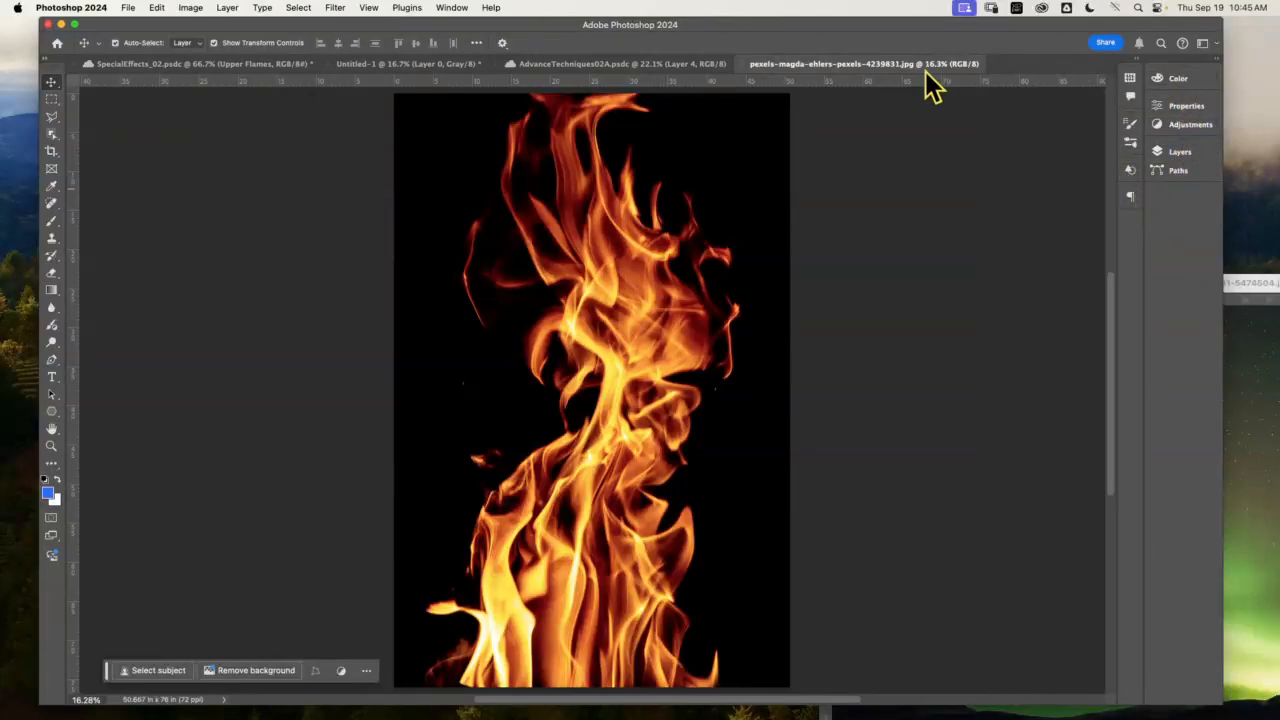
left_click(451, 8)
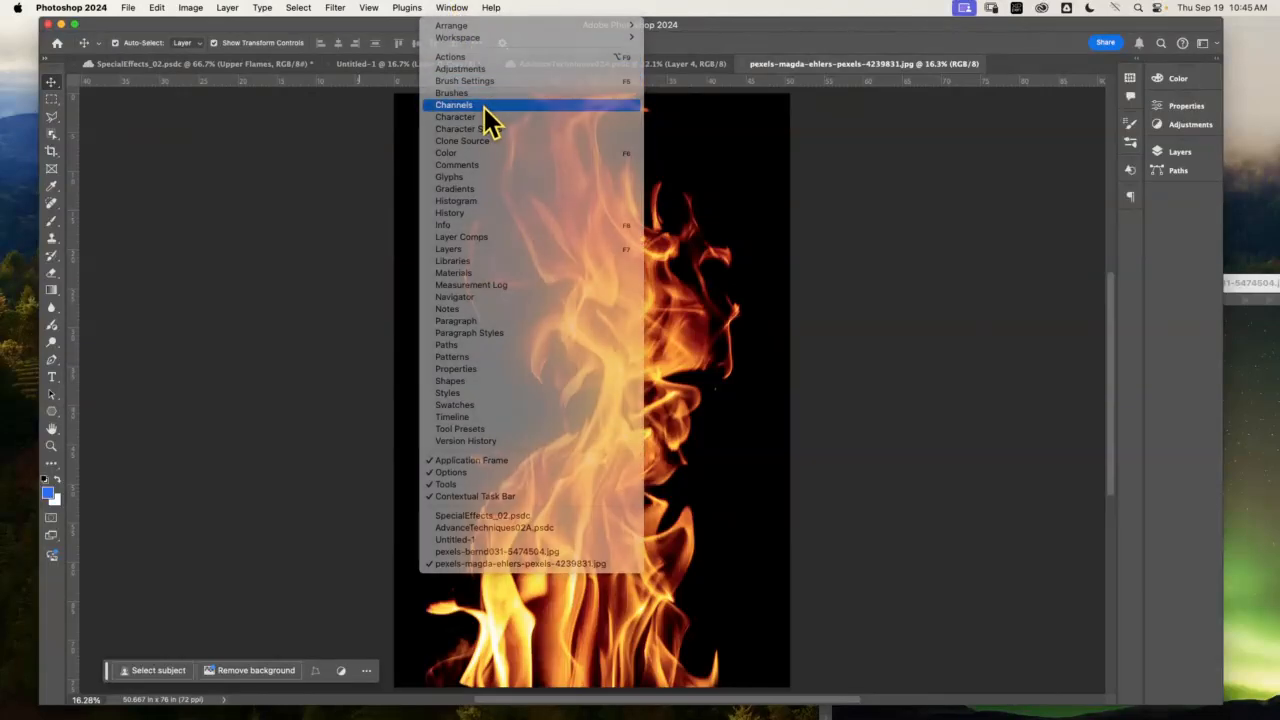
left_click(484, 107)
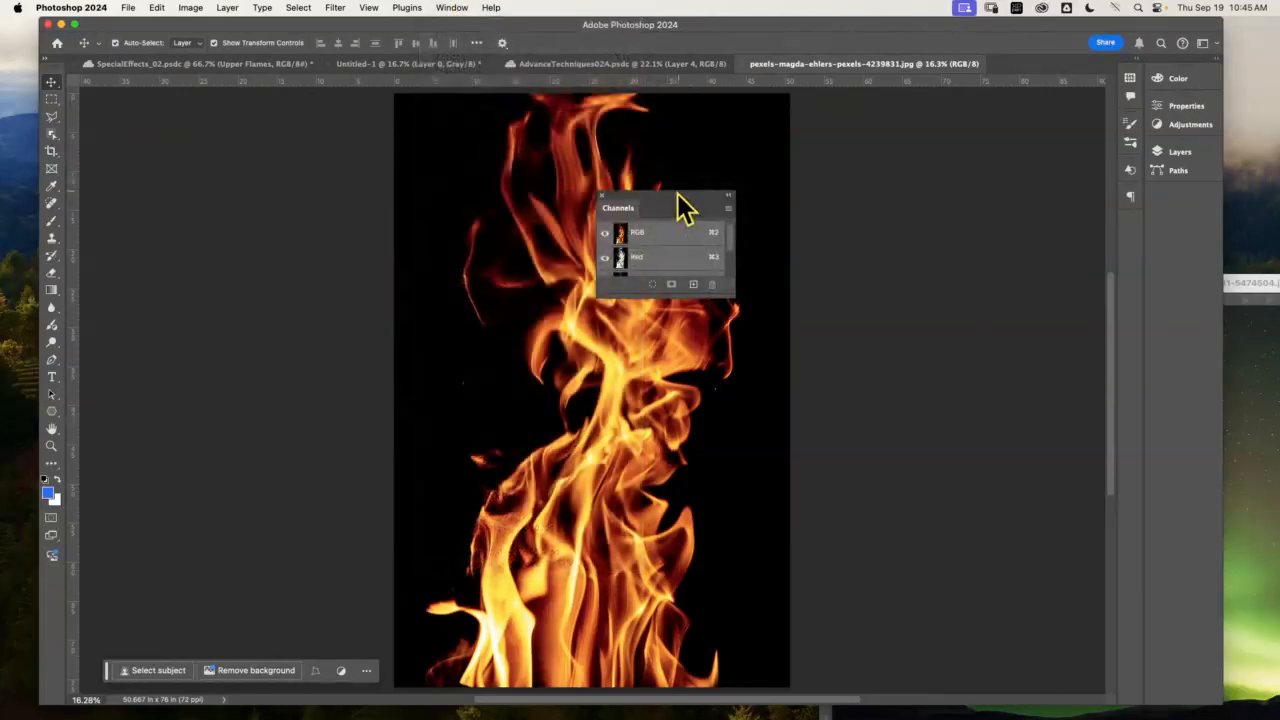
left_click_drag(680, 204, 932, 106)
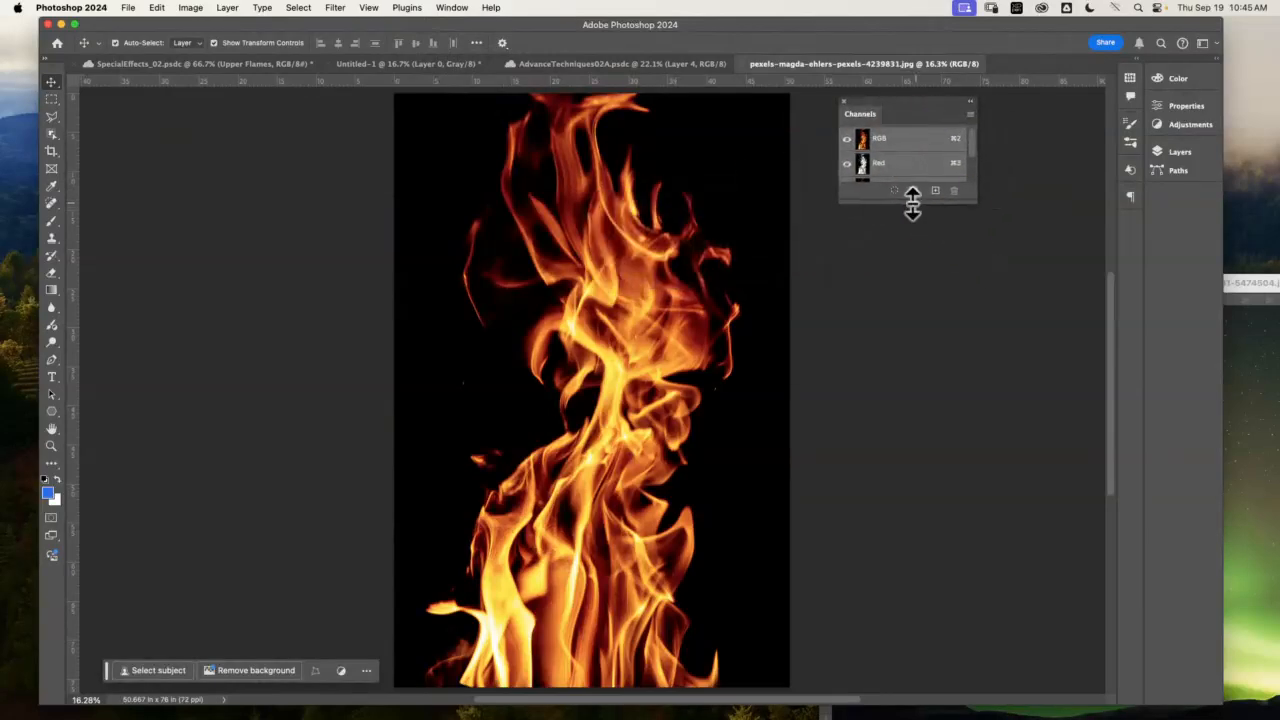
left_click_drag(911, 200, 964, 389)
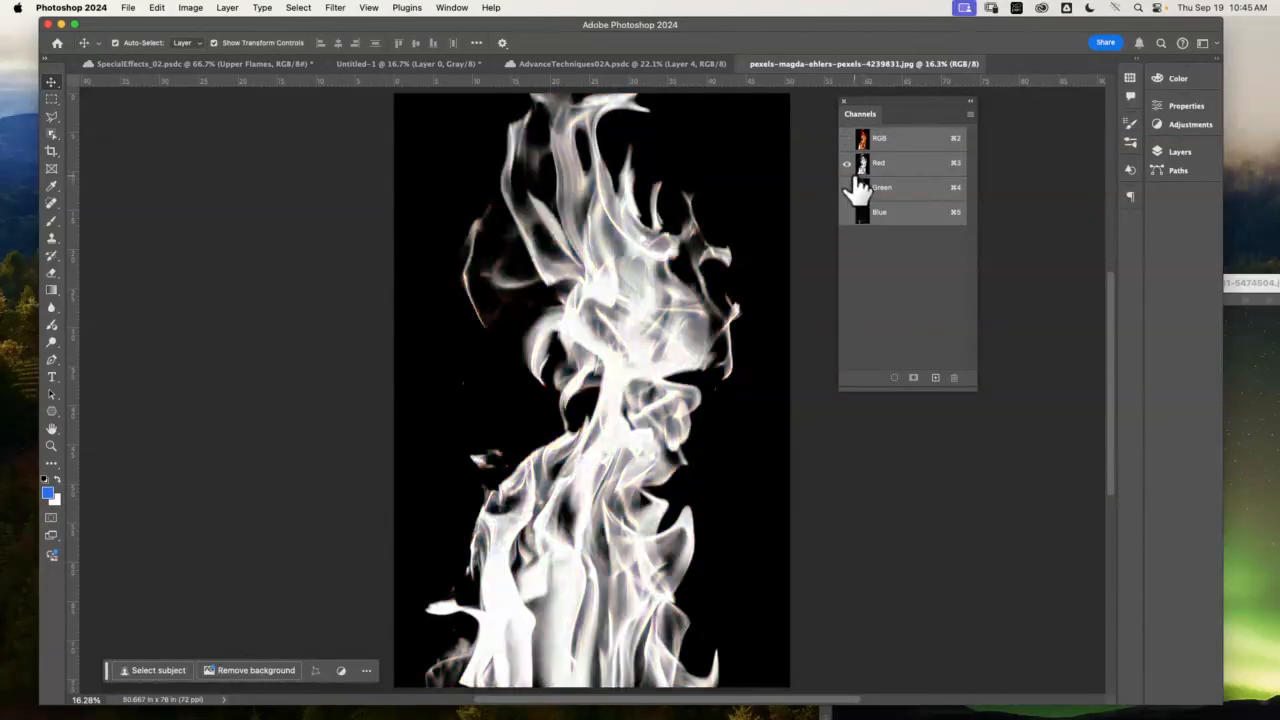
- Compare the flame photo's Red, Green and Blue channels one at a time, then show the full RGB composite again
left_click(858, 170)
left_click(848, 187)
left_click(847, 163)
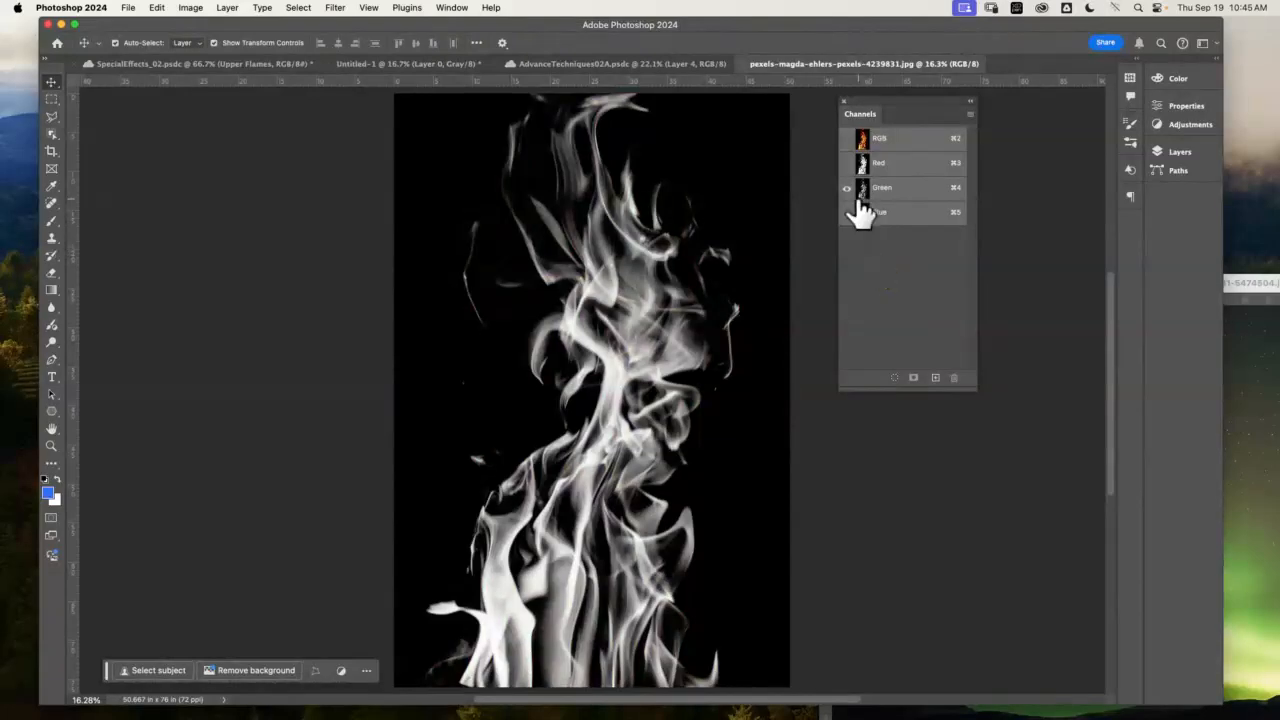
left_click(847, 213)
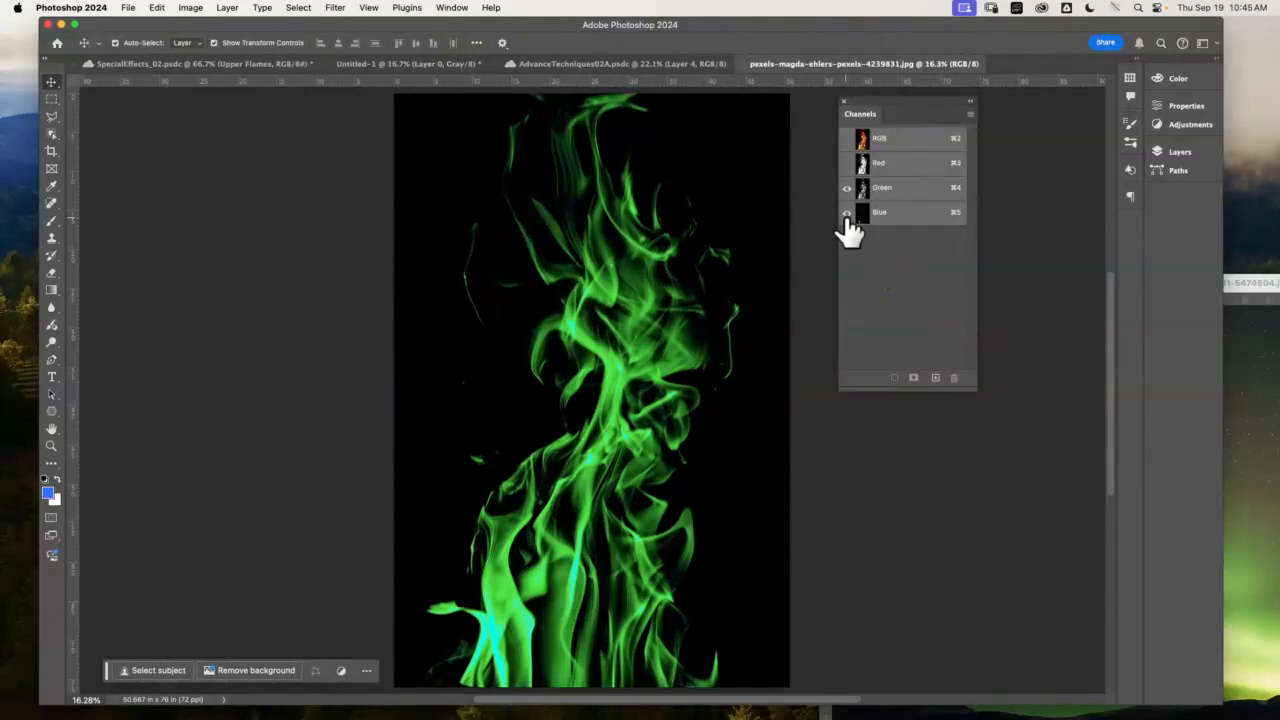
left_click(847, 187)
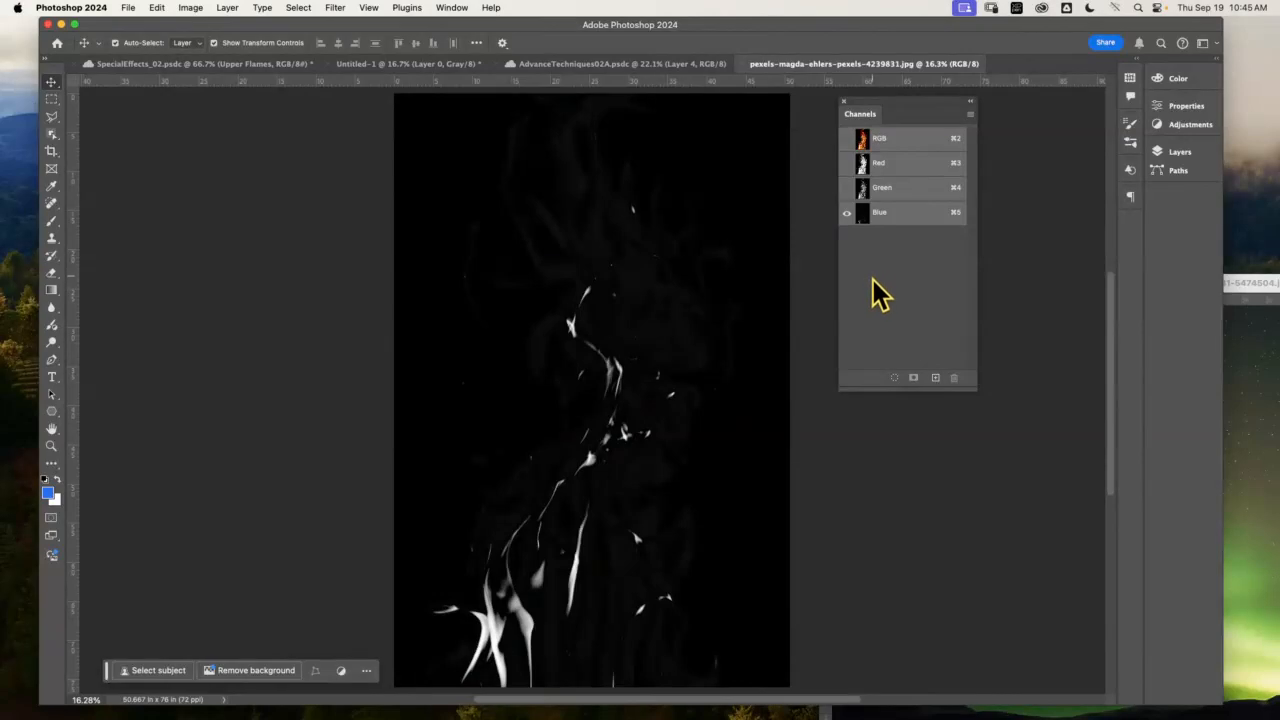
left_click(847, 188)
left_click(847, 212)
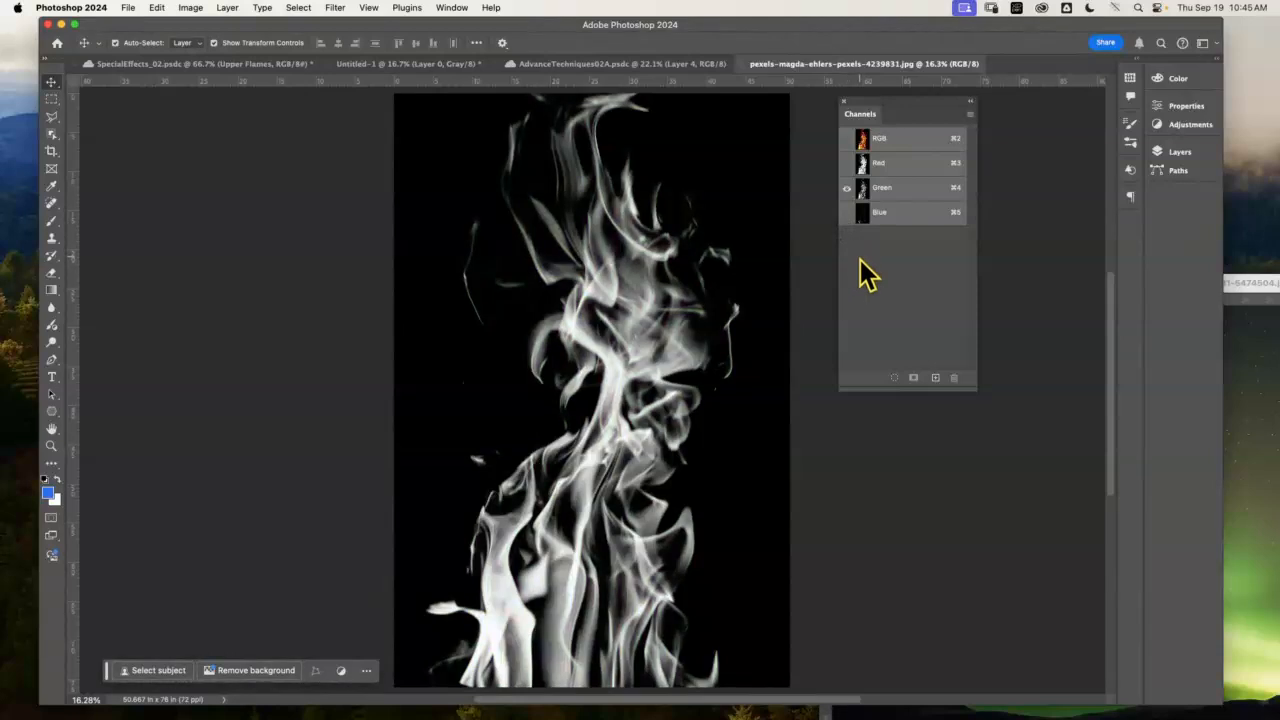
left_click(847, 212)
left_click(847, 163)
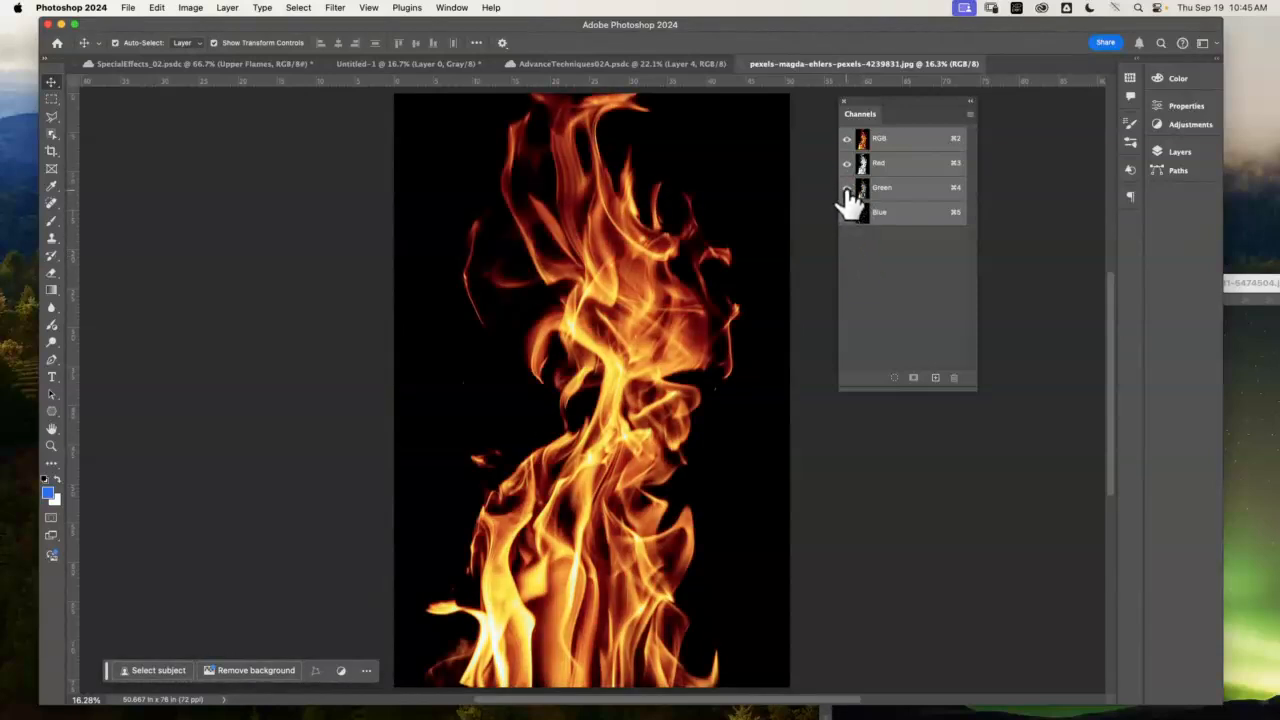
- Isolate the flame photo's Red channel by hiding Green and Blue, then show the full RGB composite again
left_click(847, 188)
left_click(847, 212)
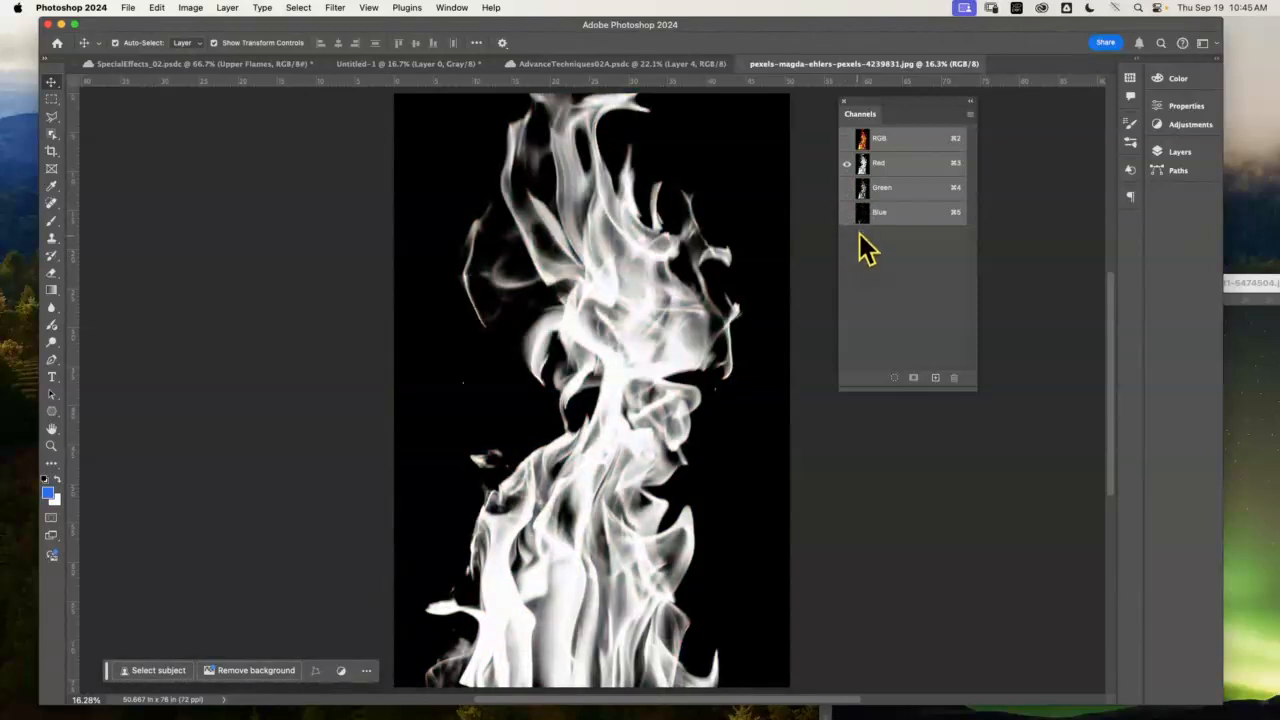
left_click(847, 138)
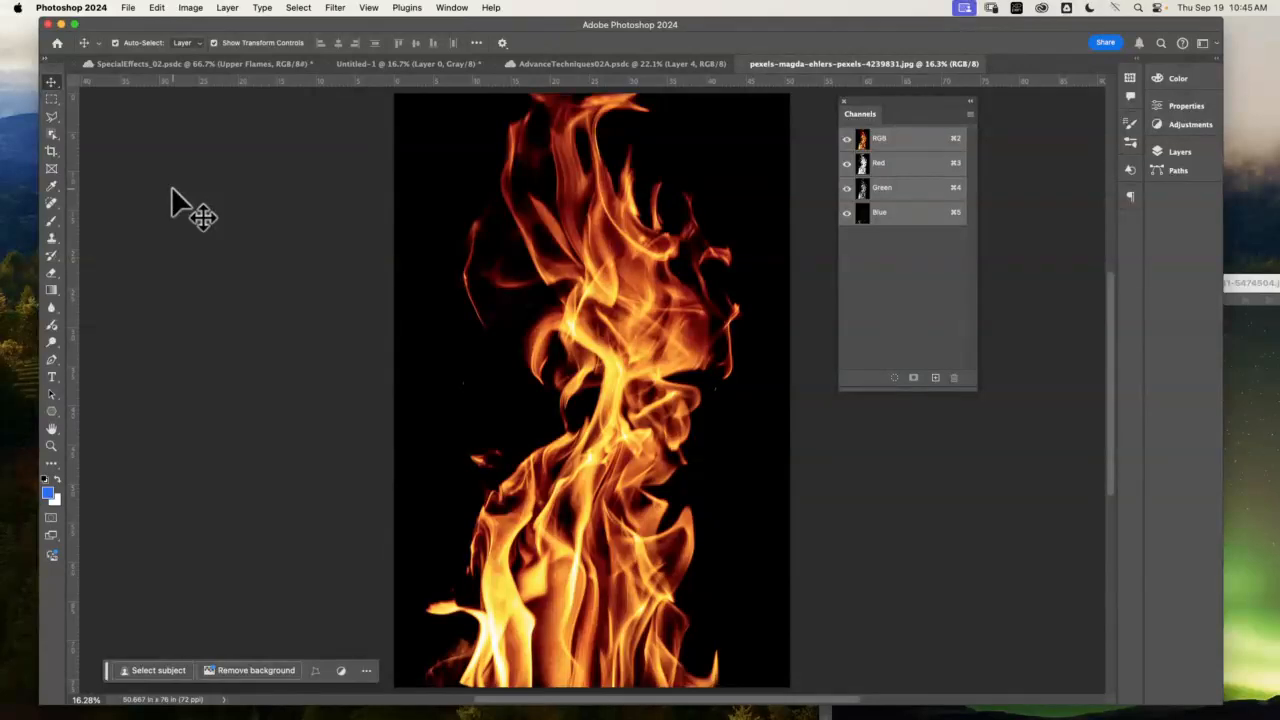
- Look through the PHOTOSHOP design, the grayscale iceberg image and the puffin composite, then return to the flame photo
left_click(236, 66)
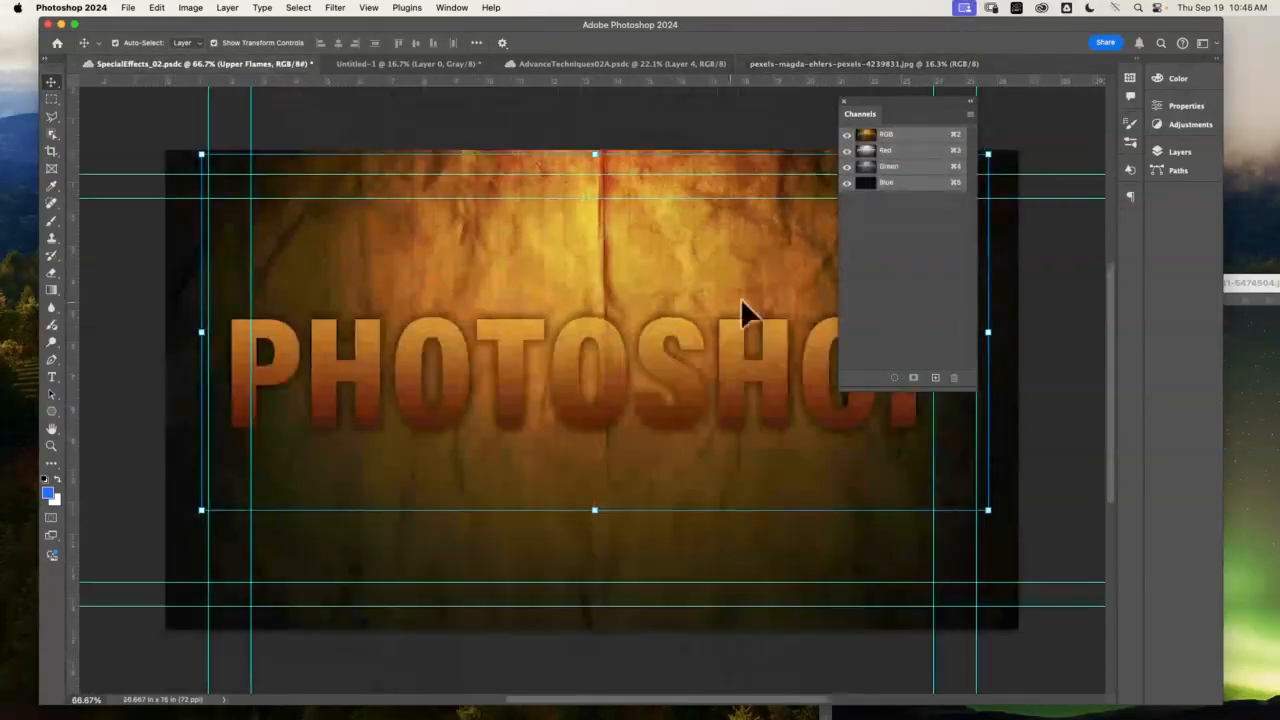
left_click(400, 66)
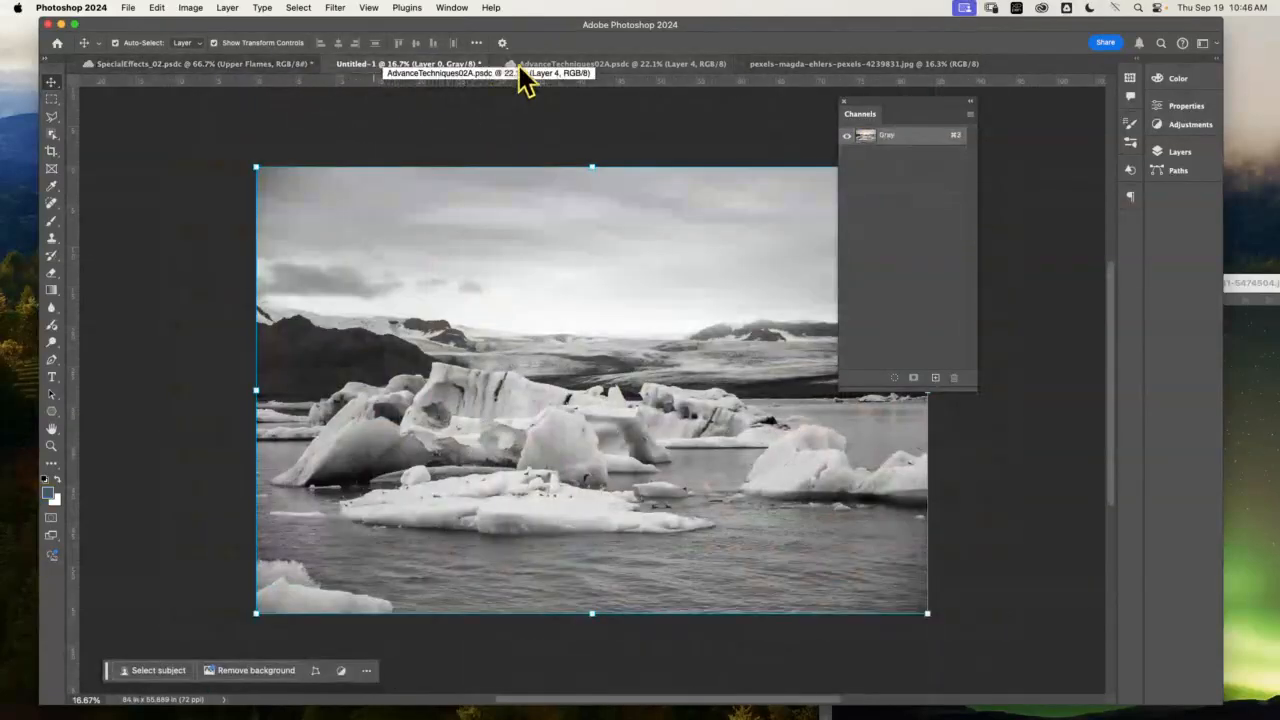
left_click(564, 76)
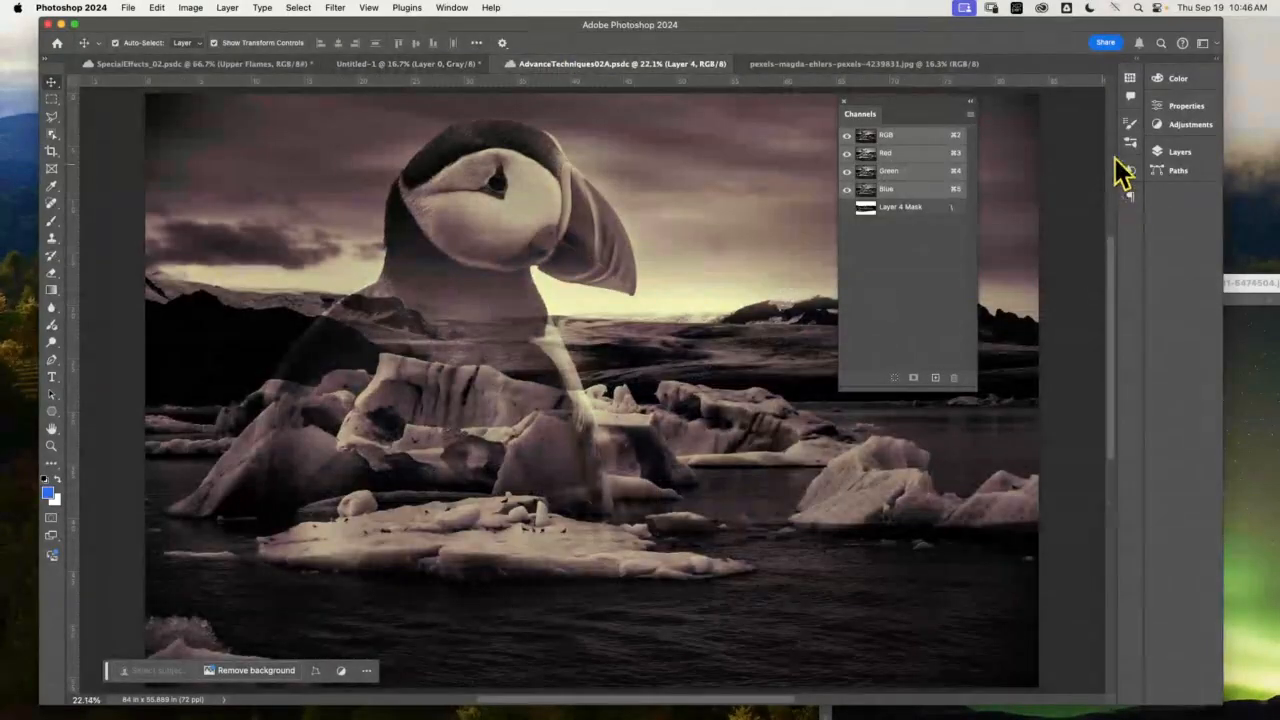
left_click(782, 66)
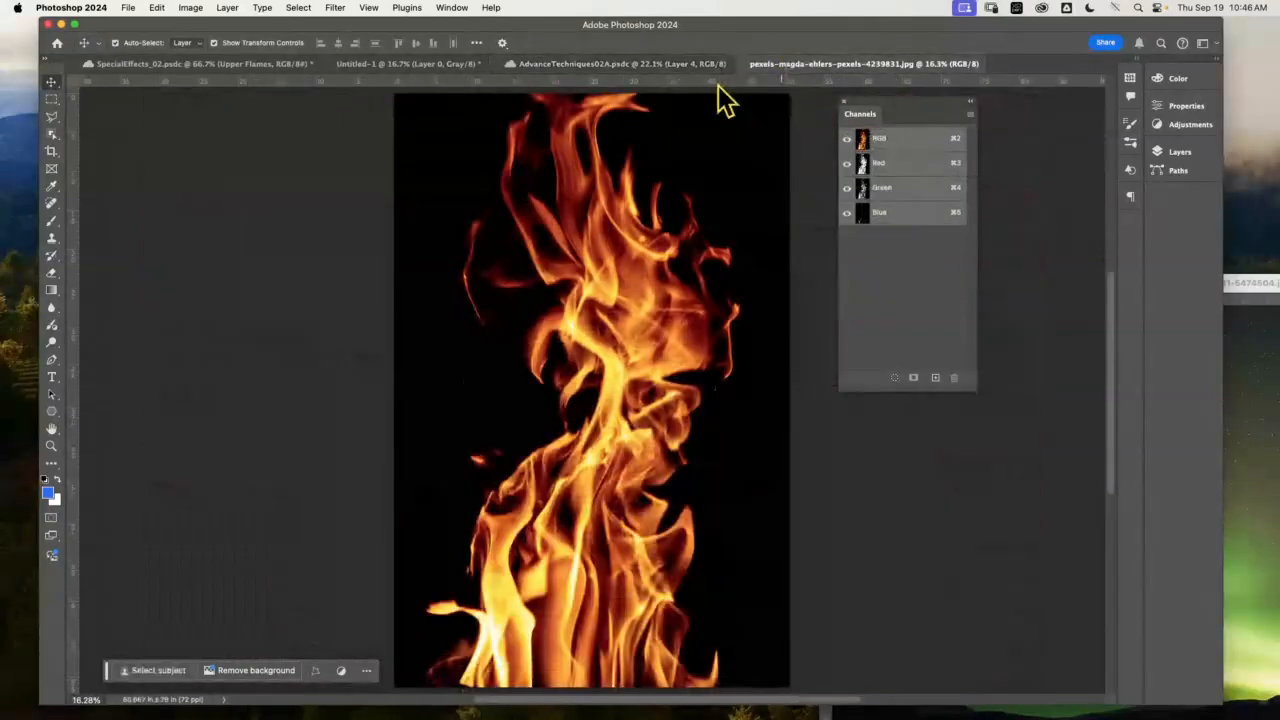
- Load the Red channel as a selection, then make the Green and Blue channels visible with it
left_click(916, 166)
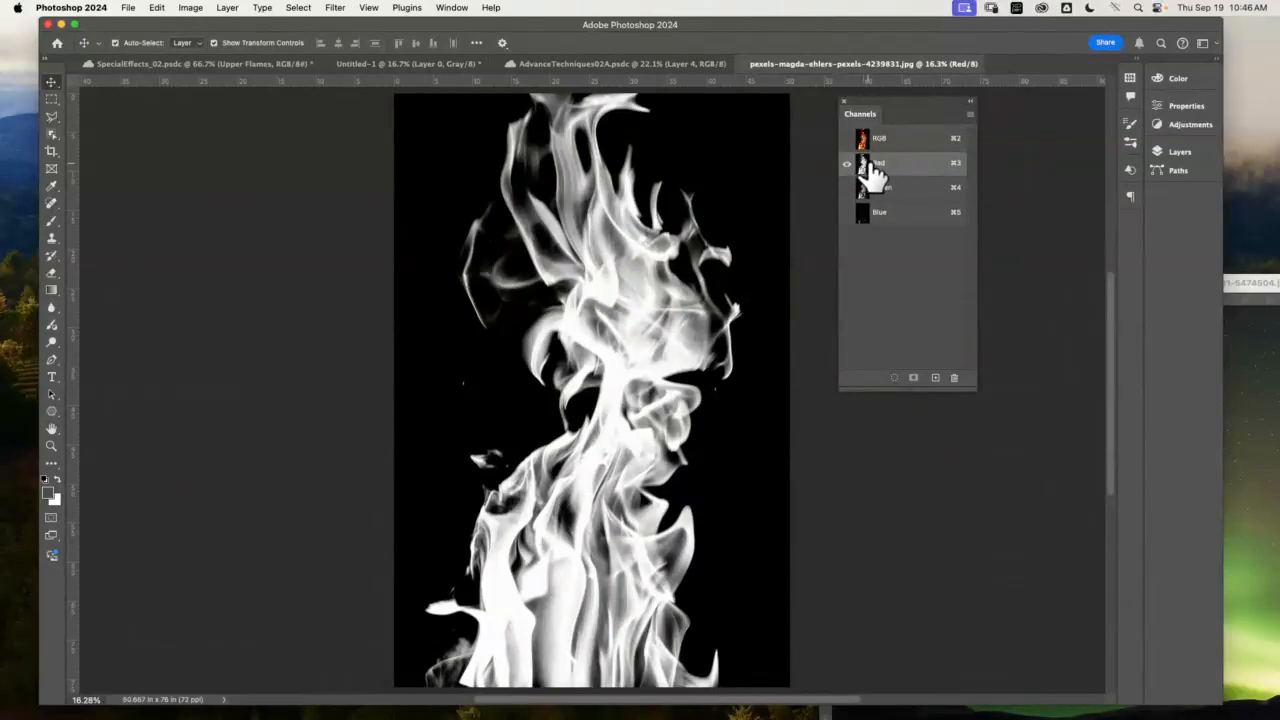
left_click(892, 378)
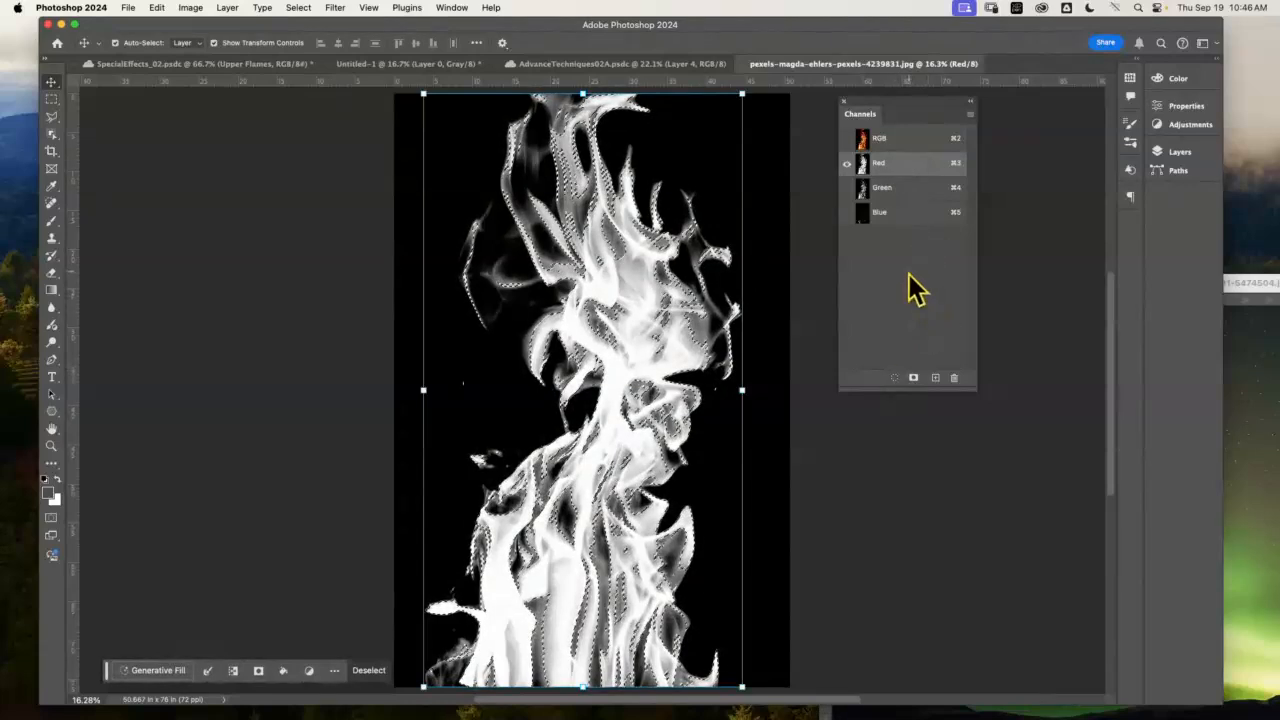
key("super+d")
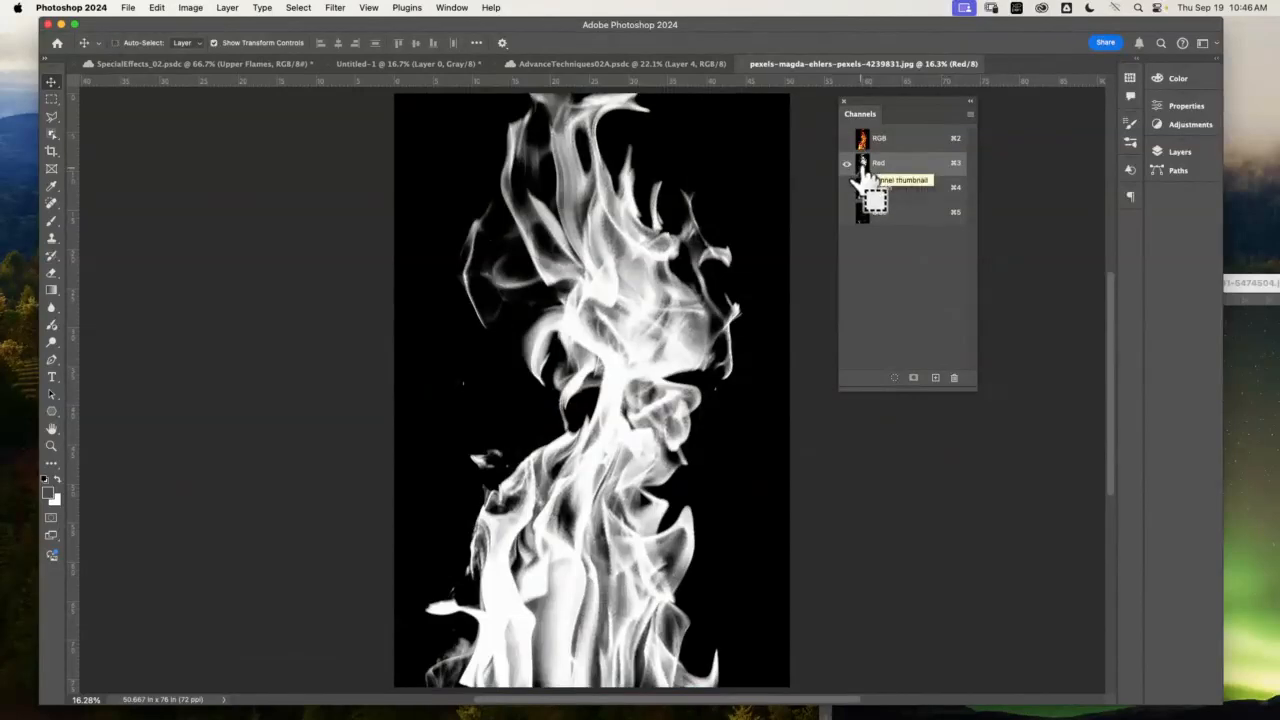
left_click(863, 168, "super")
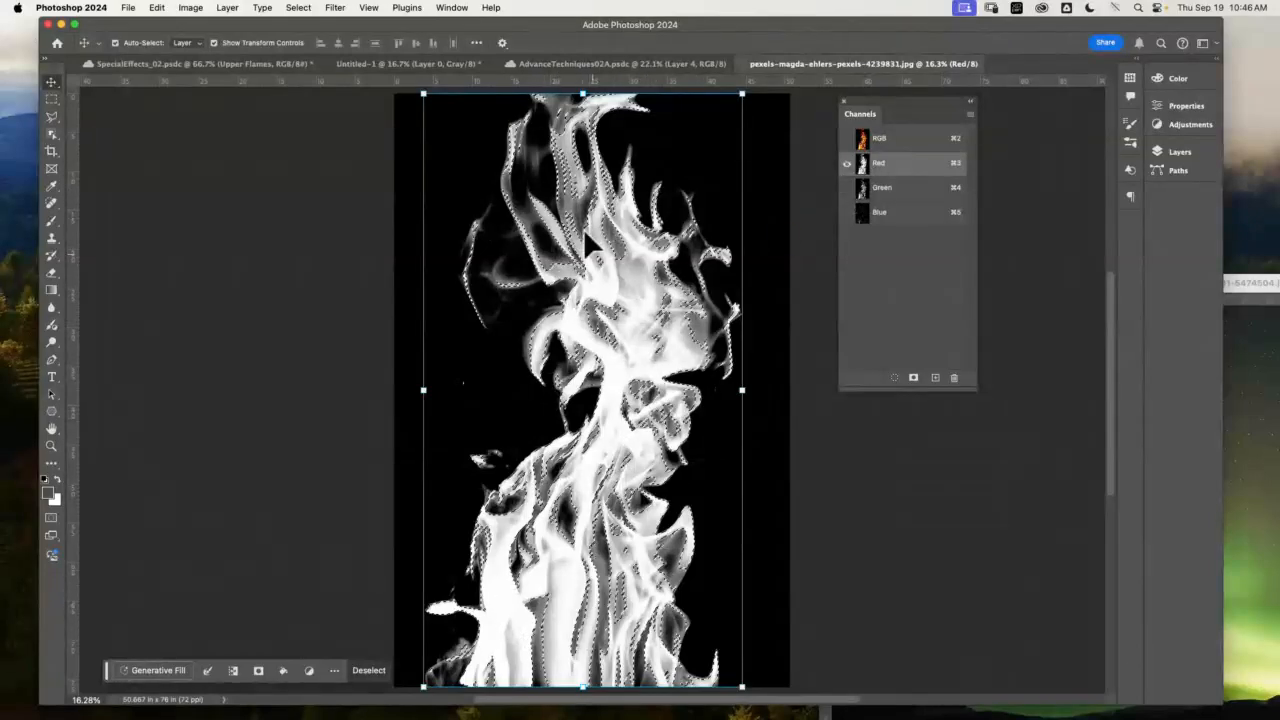
left_click(847, 212)
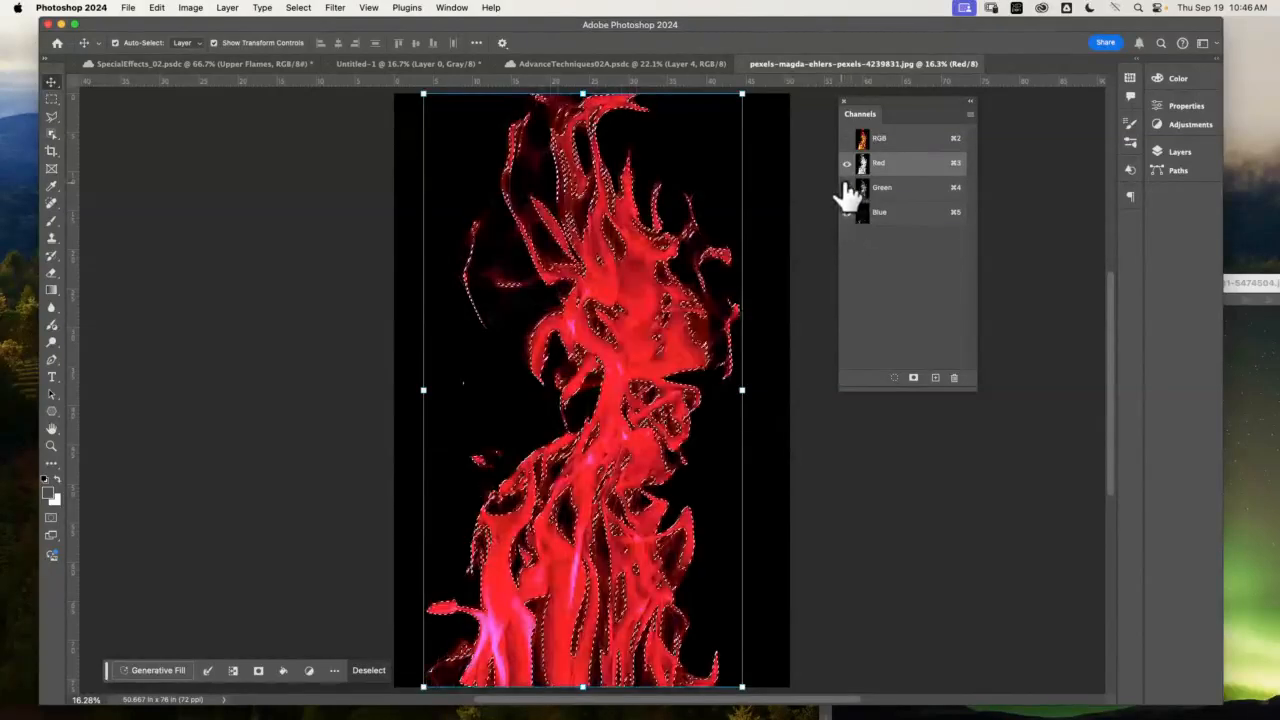
left_click(847, 187)
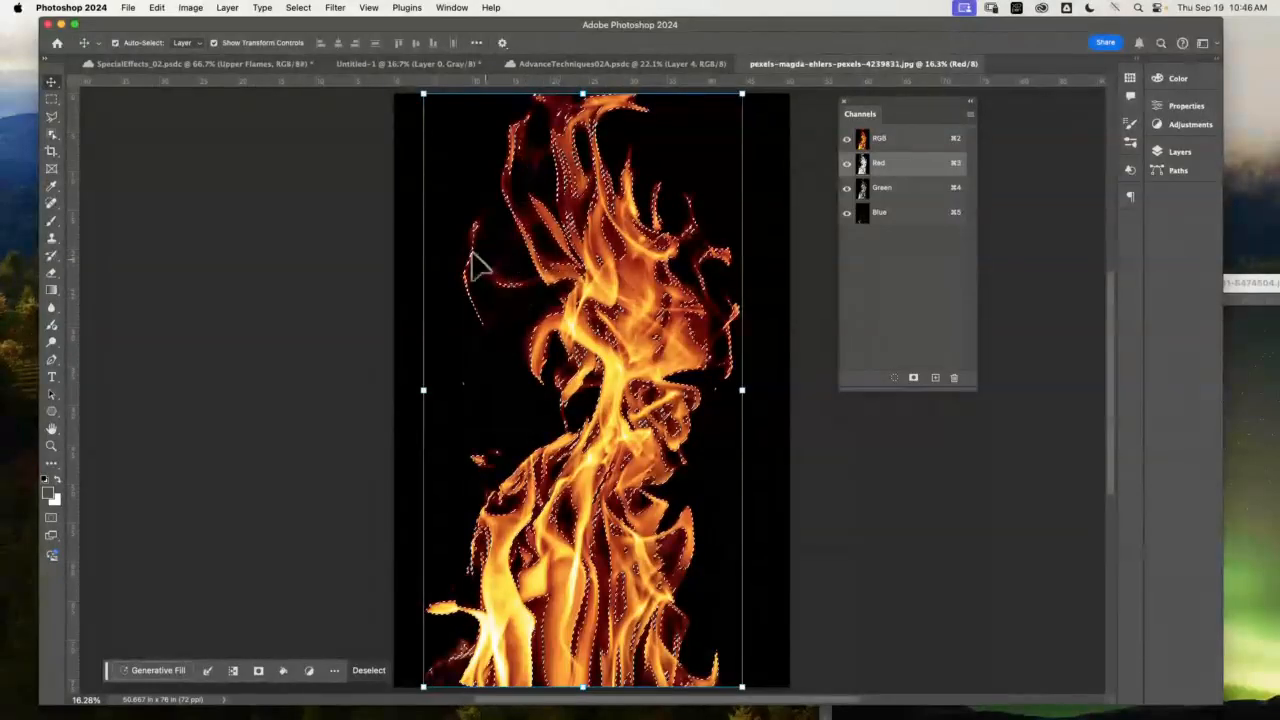
- Load the RGB composite as a selection, clear it and load it again with all the color channels active
left_click_drag(862, 162, 862, 145)
left_click(863, 140, "super")
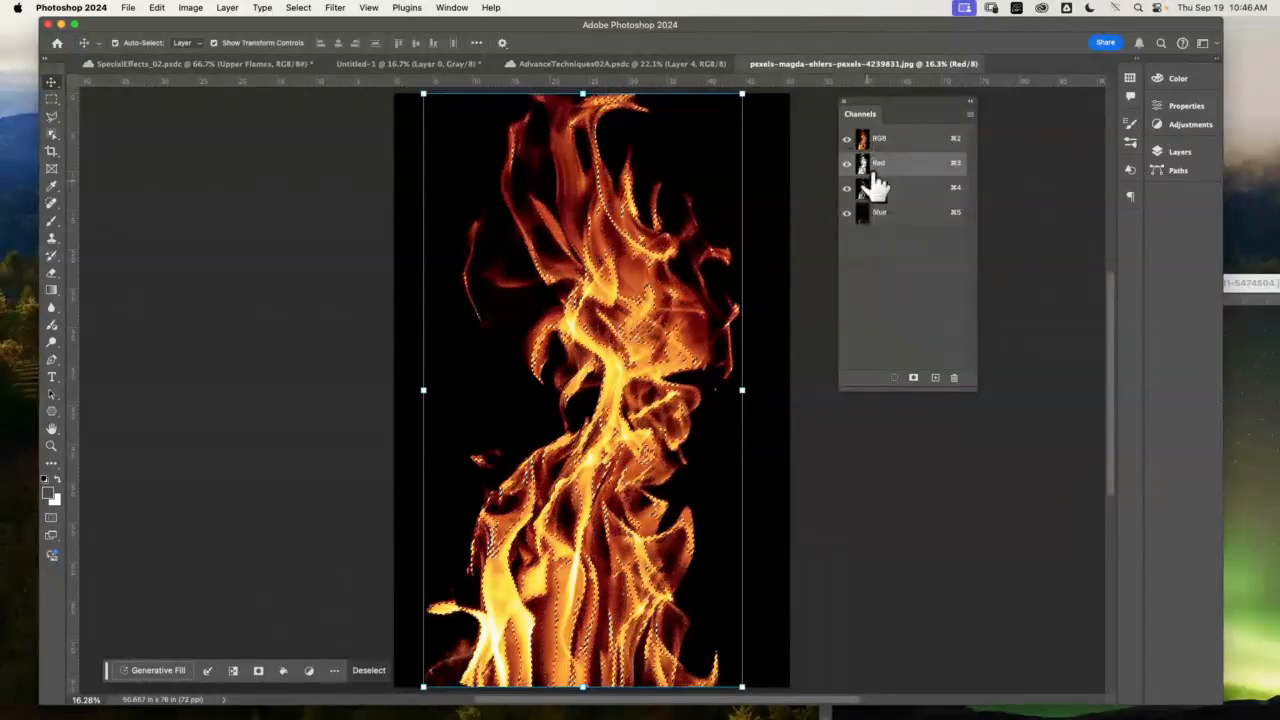
left_click(905, 143)
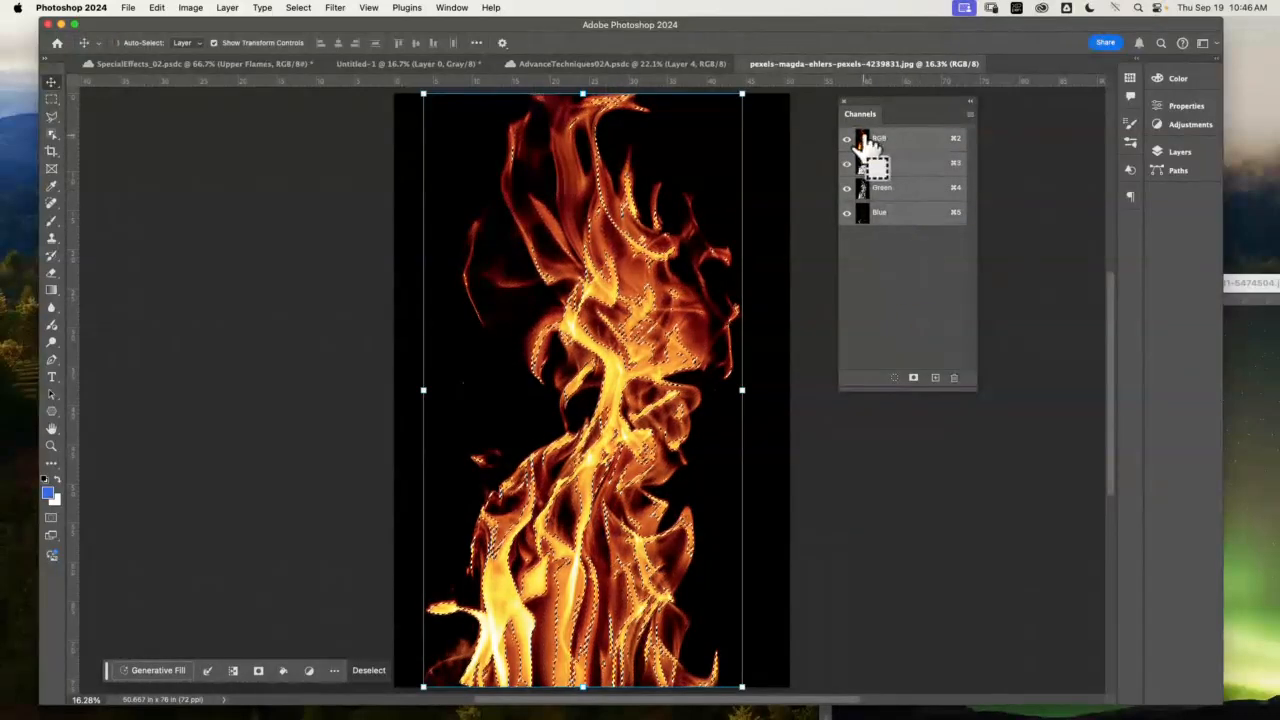
key("super+d")
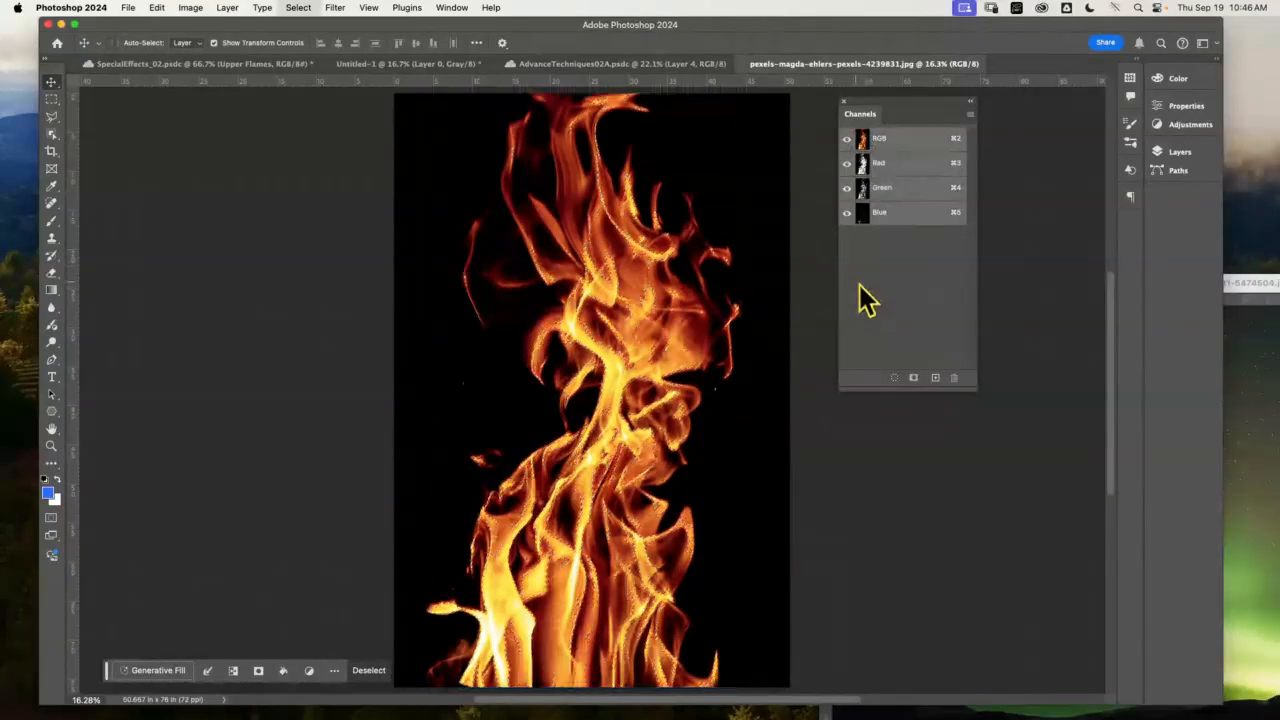
left_click(862, 145, "super")
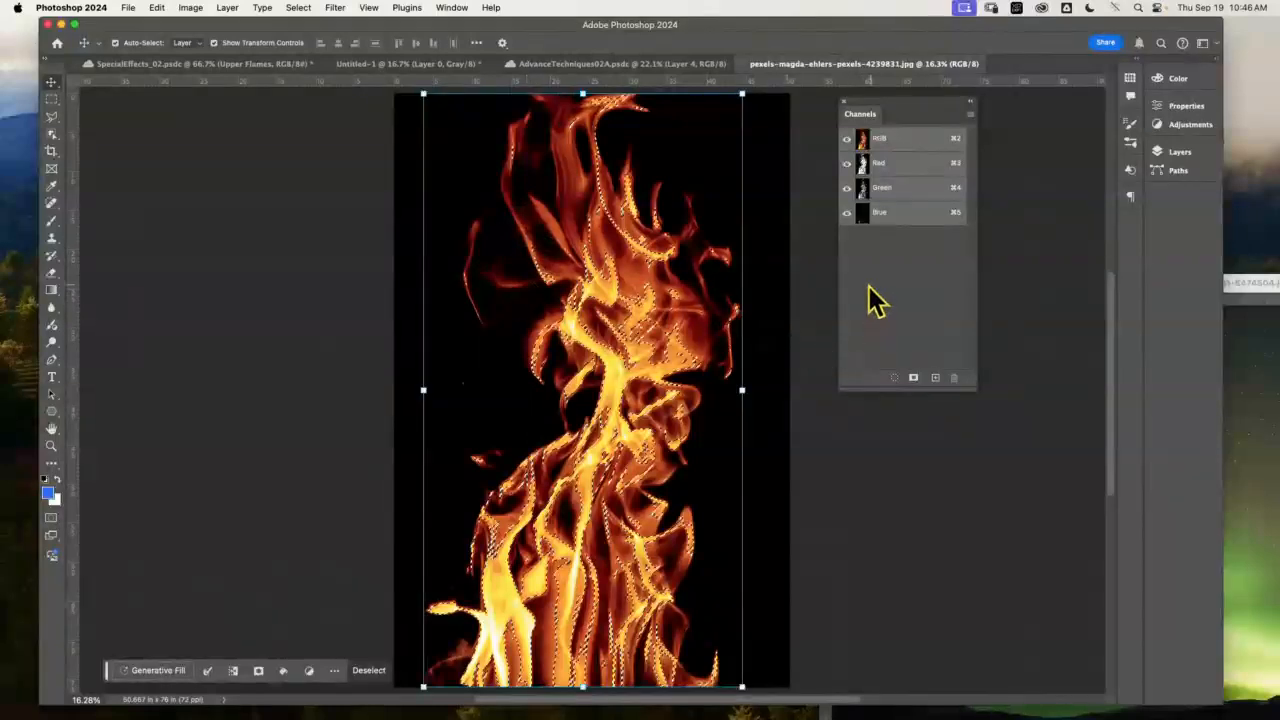
- Load the Red channel as the selection with only Red active, and show the flame photo's layers
left_click_drag(868, 175, 872, 196)
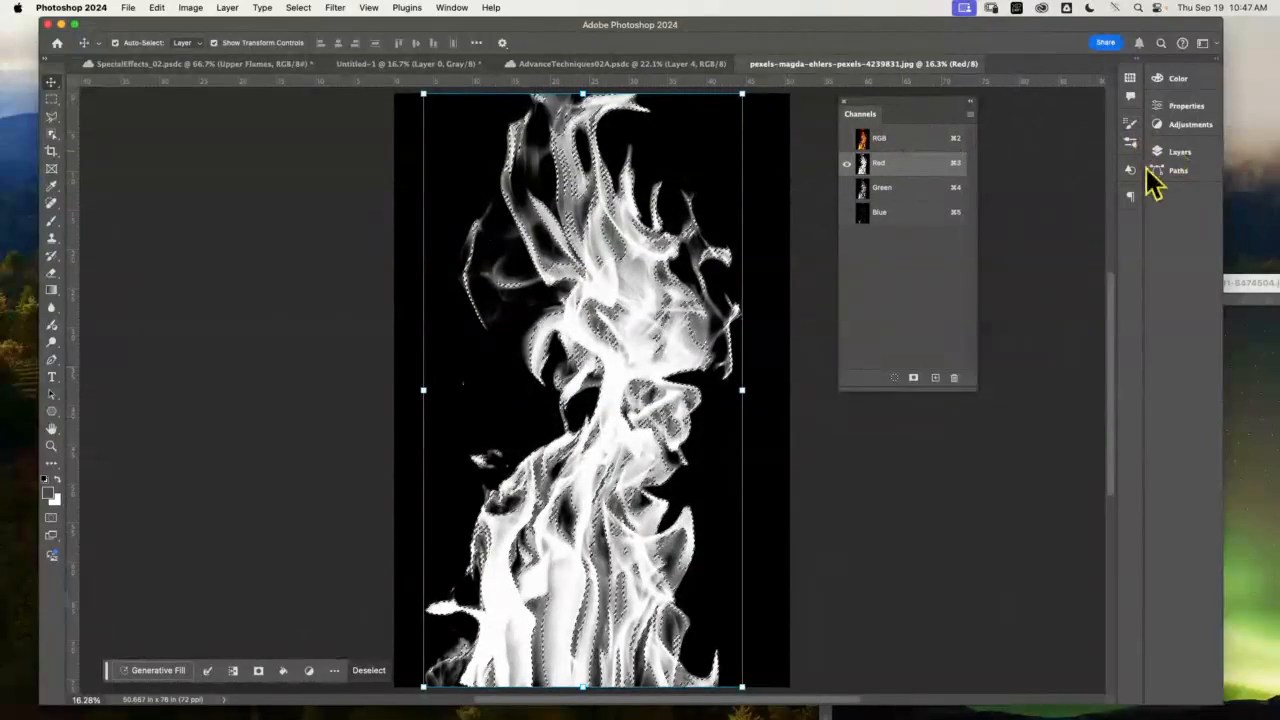
left_click(1178, 152)
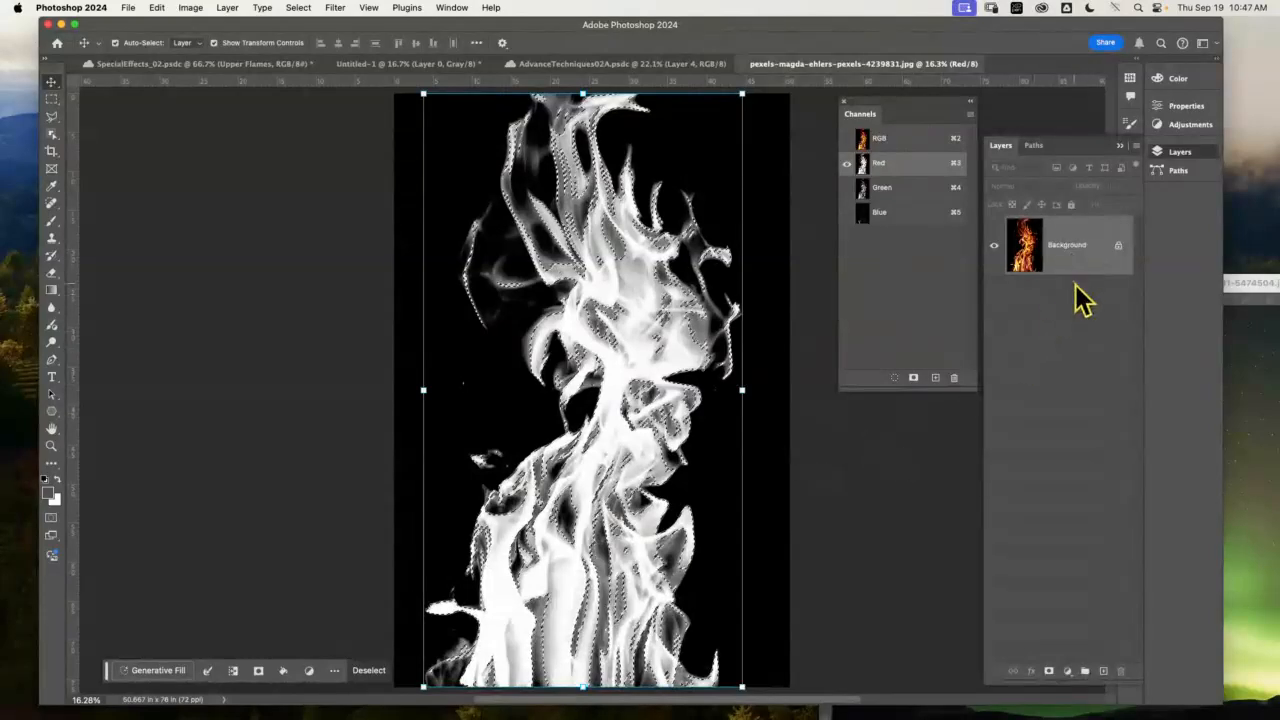
left_click_drag(1080, 236, 1068, 274)
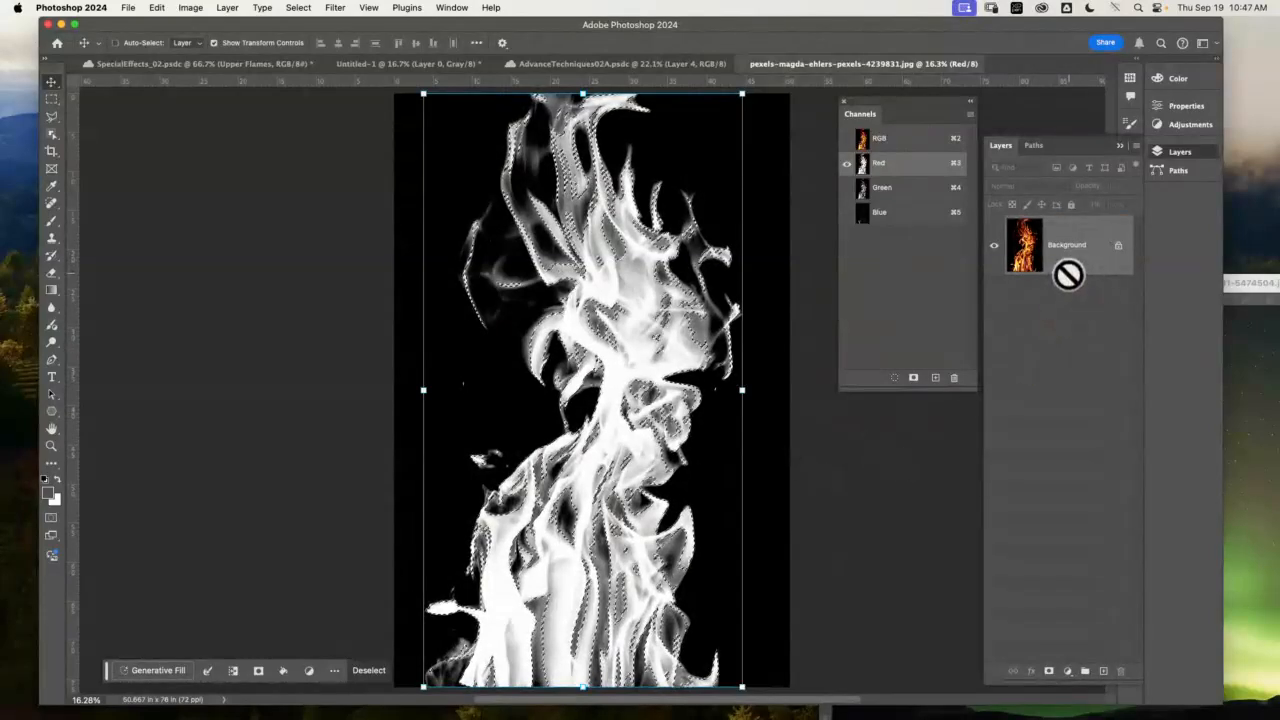
- Copy the selected flames from the Red channel alone and paste them above the Upper Flames group in SpecialEffects_02
left_click(614, 68)
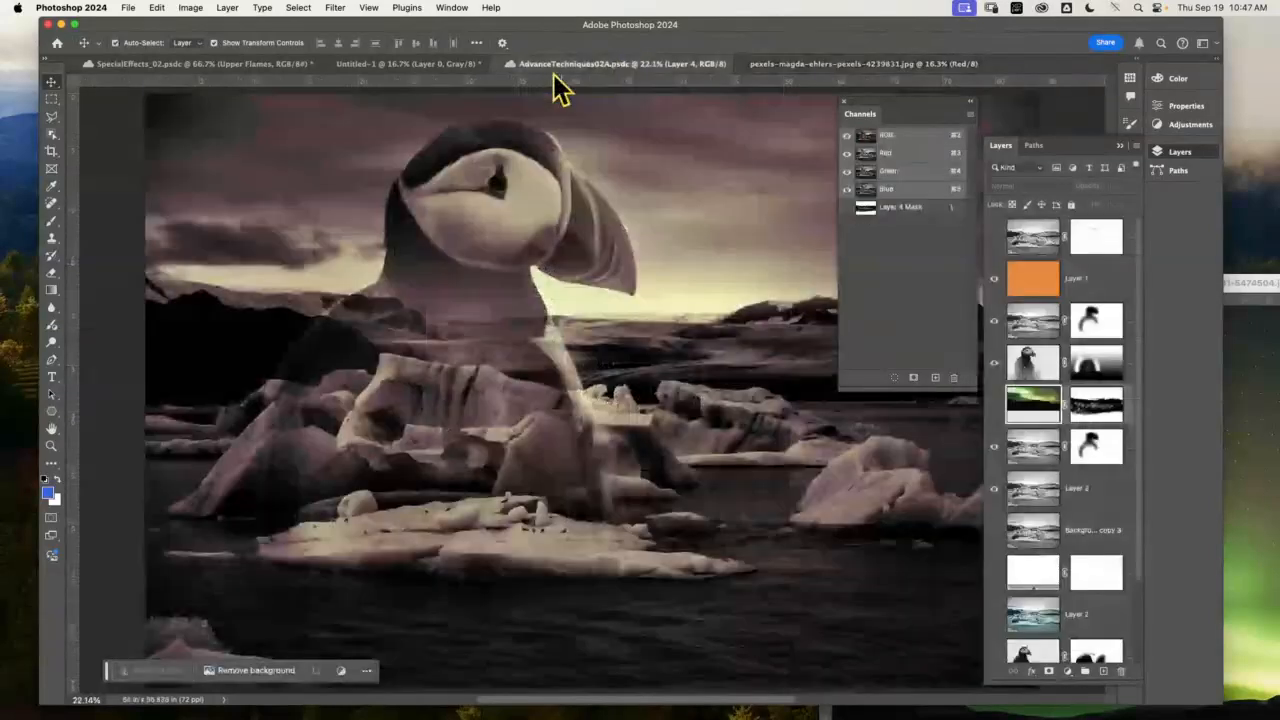
left_click(355, 66)
left_click(272, 66)
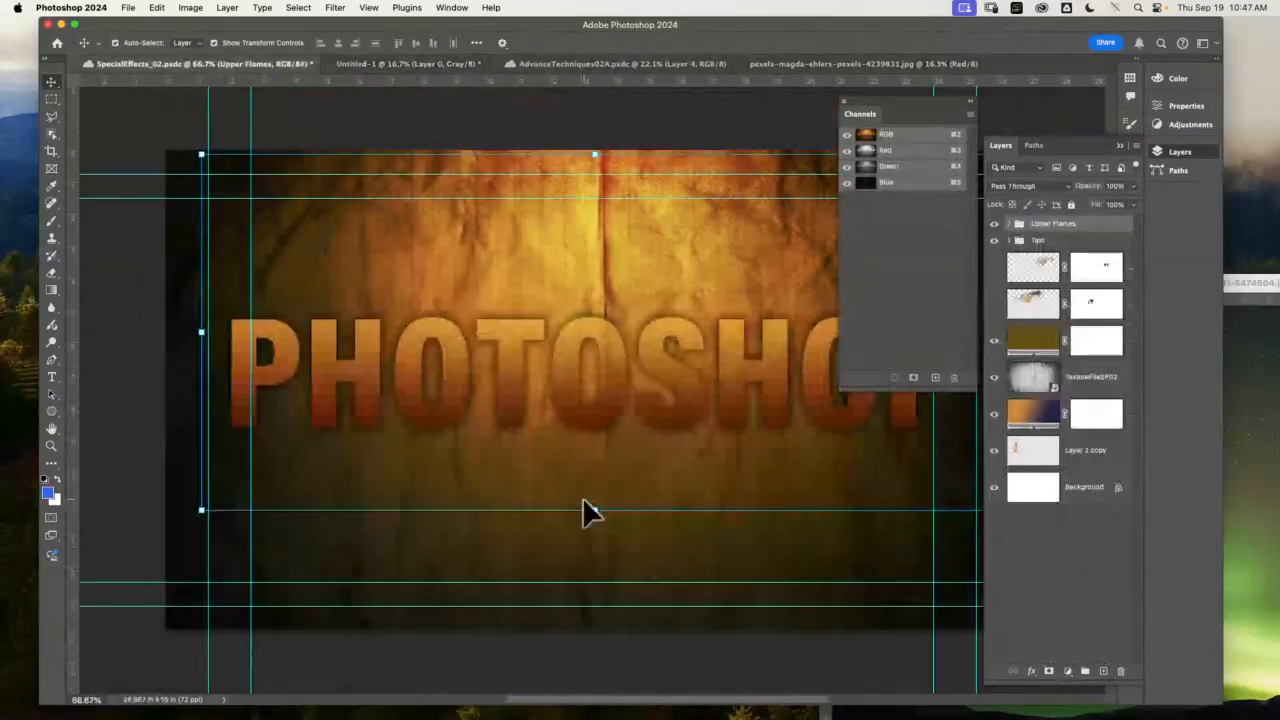
left_click_drag(583, 498, 590, 495)
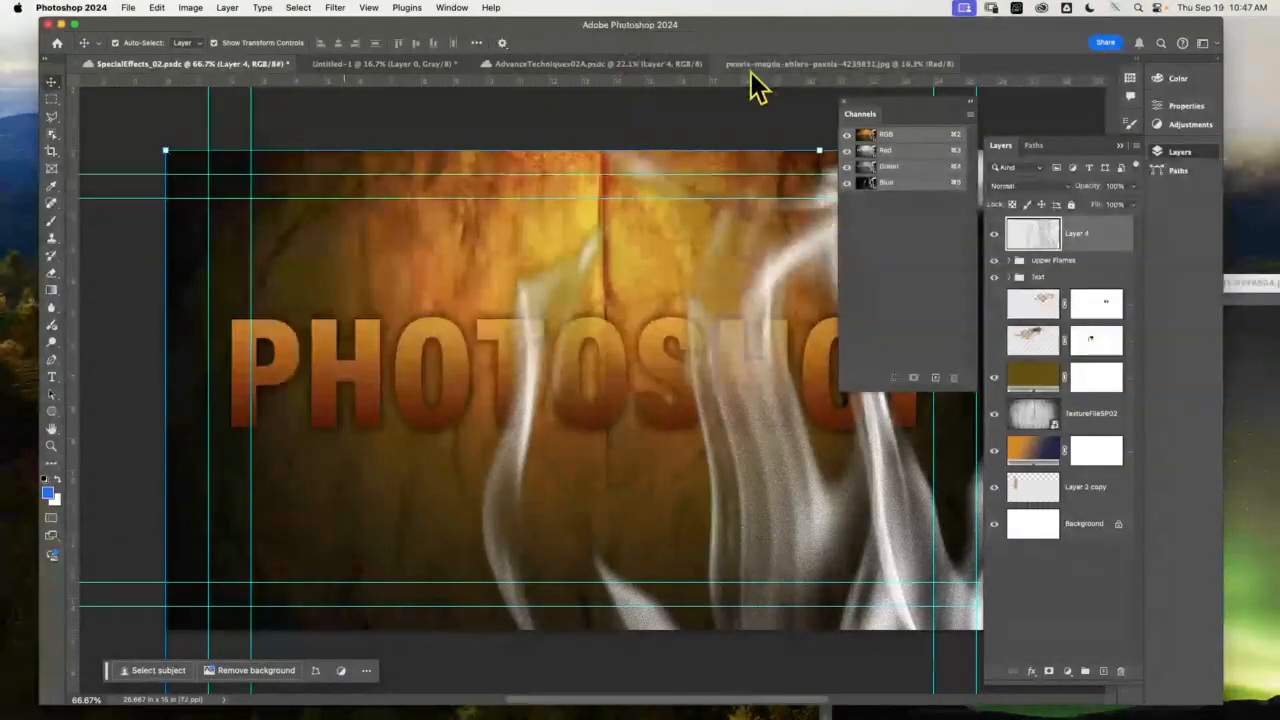
- Copy the selected flames with the RGB composite active, and delete the grayscale flame layer from SpecialEffects_02
left_click(838, 66)
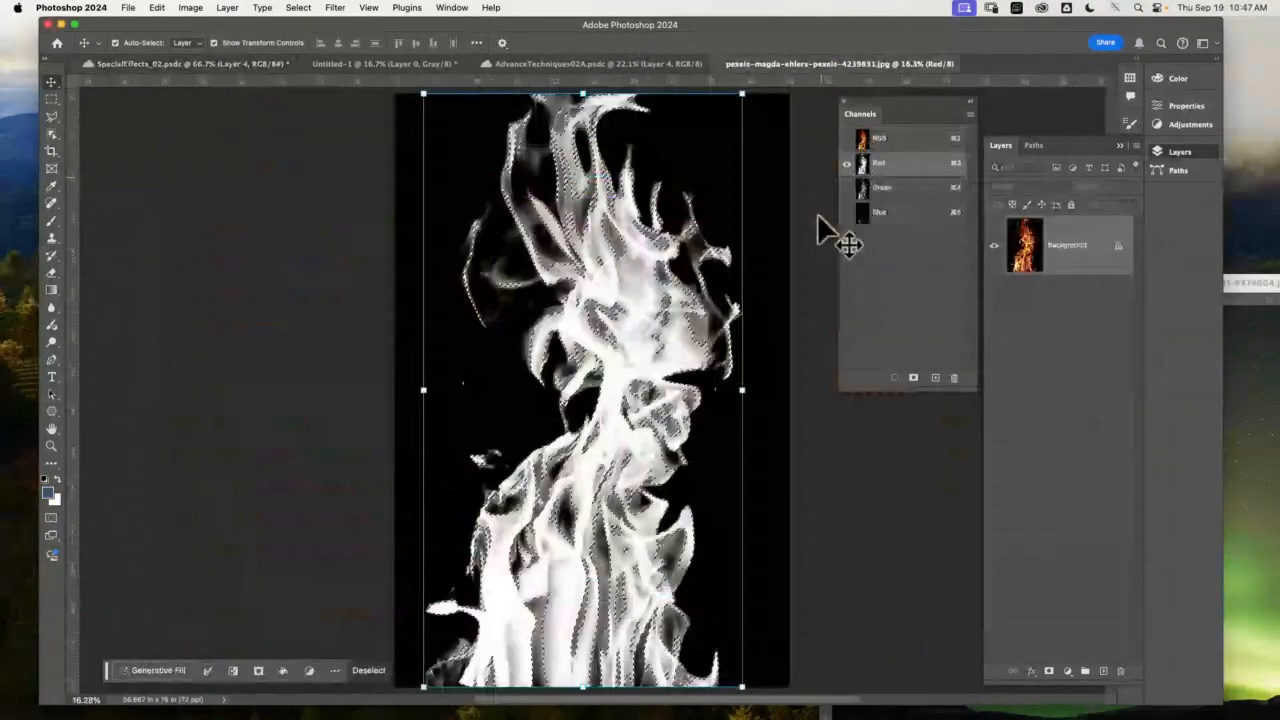
left_click(858, 140)
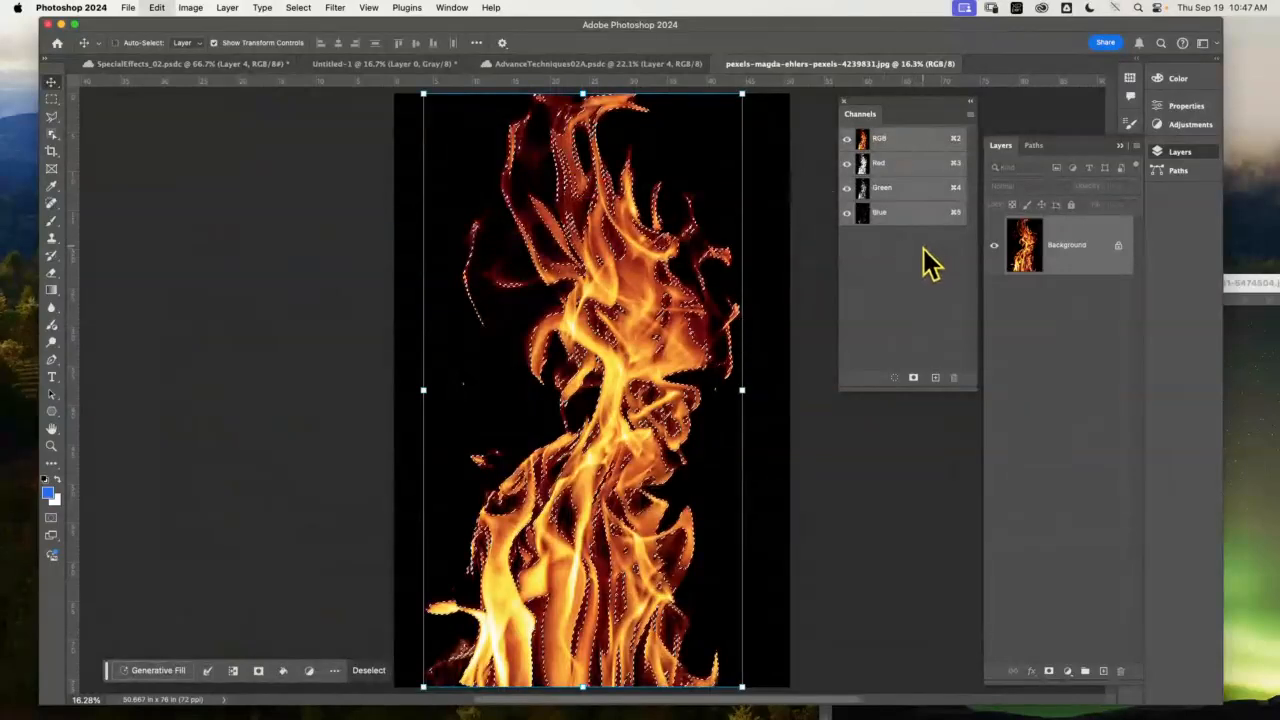
left_click(150, 64)
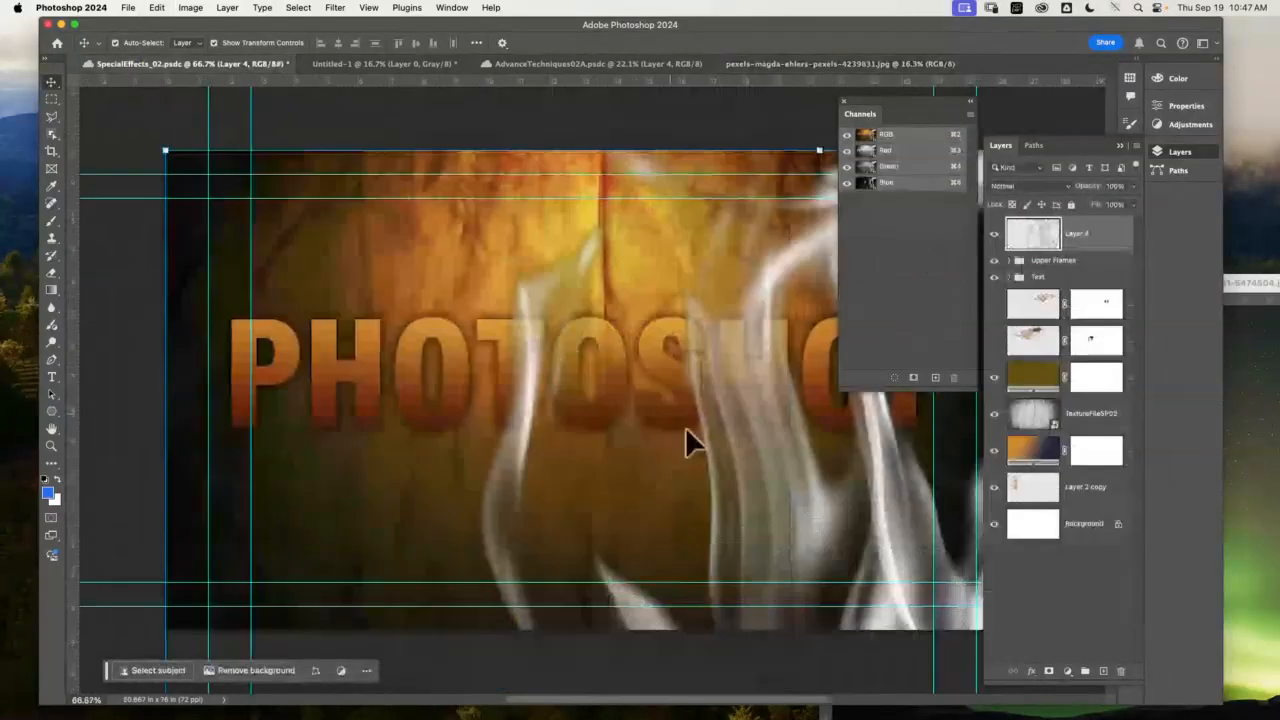
left_click_drag(1091, 243, 1121, 671)
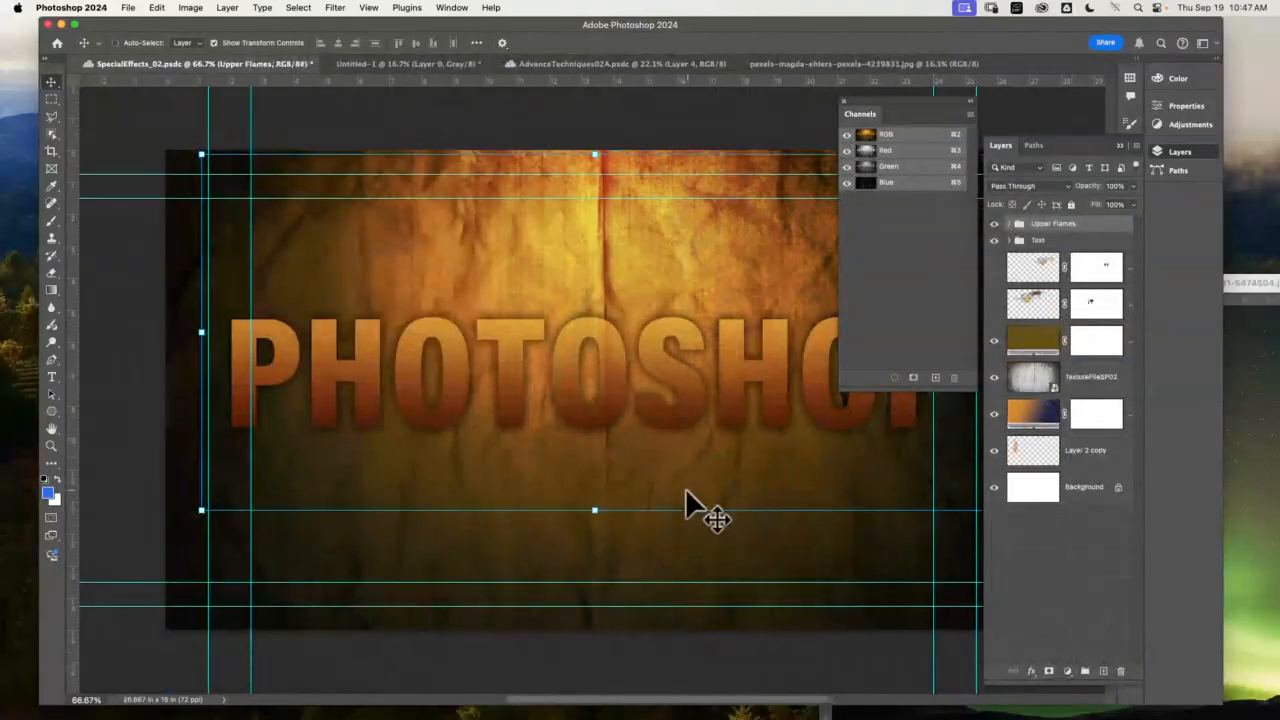
- Paste the full-color flames above the Upper Flames group and move them down across the first letters of PHOTOSHOP
key("super+v")
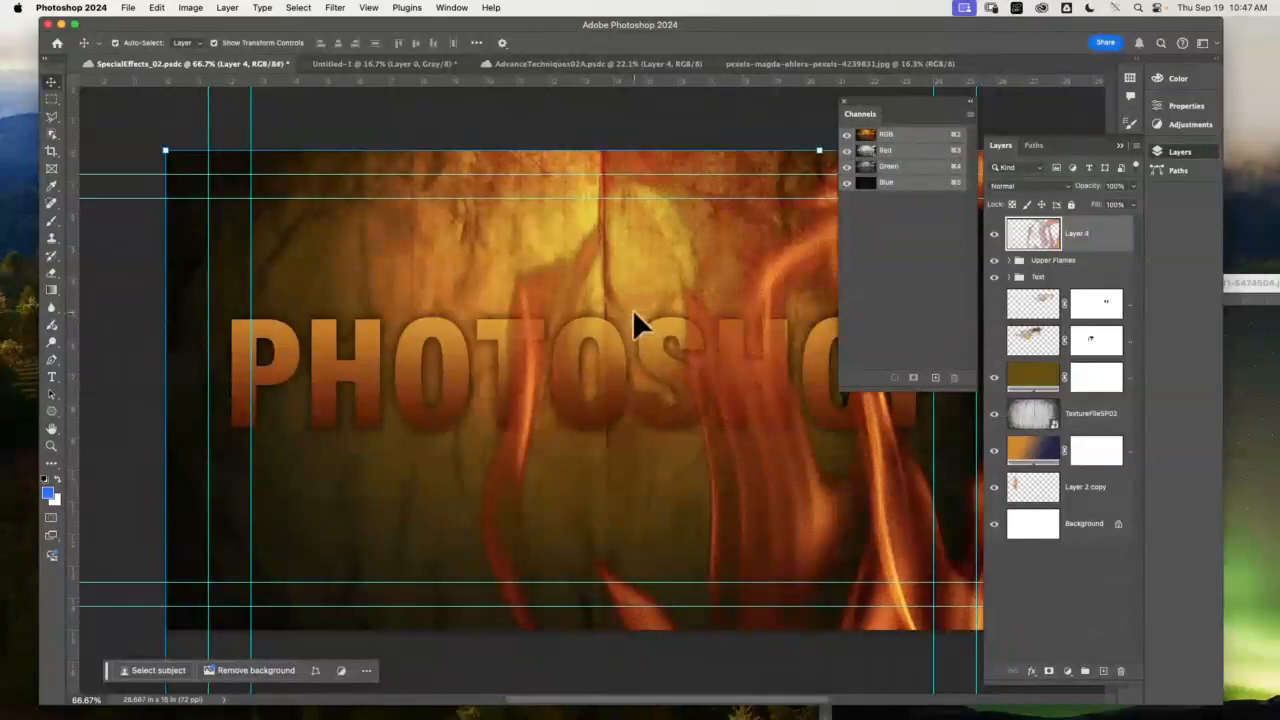
key("super+minus")
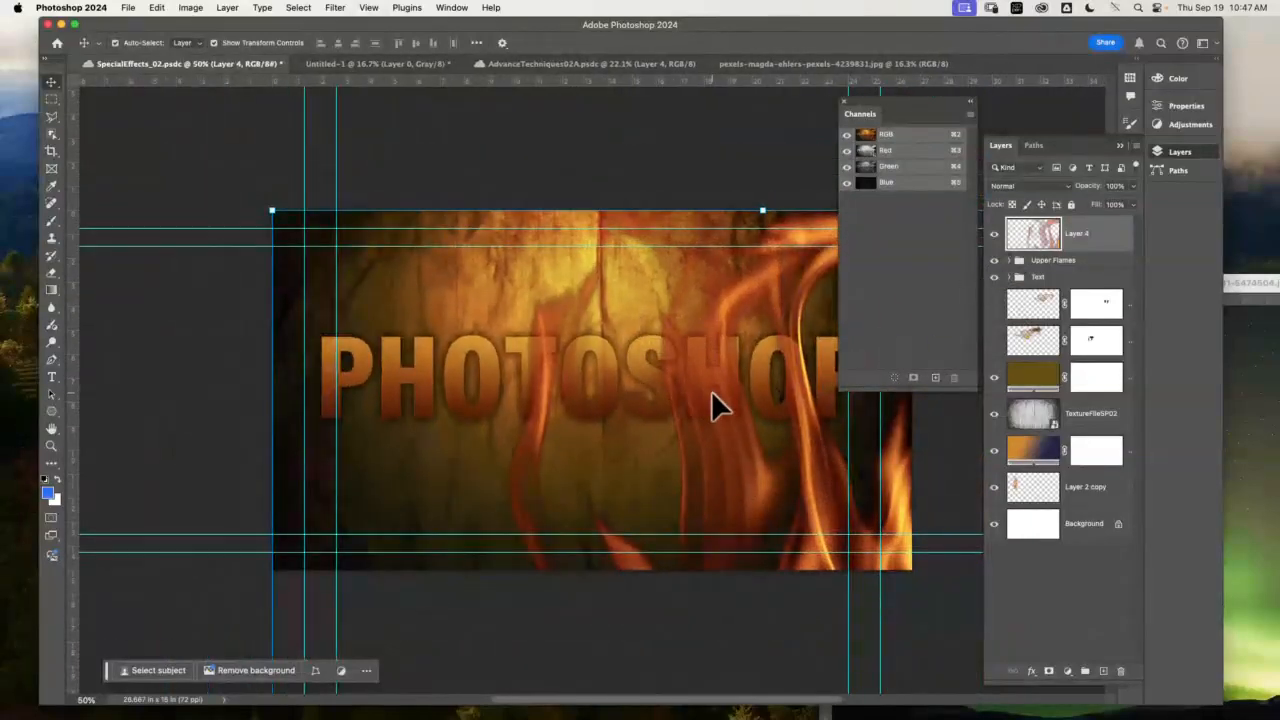
left_click_drag(713, 393, 615, 462)
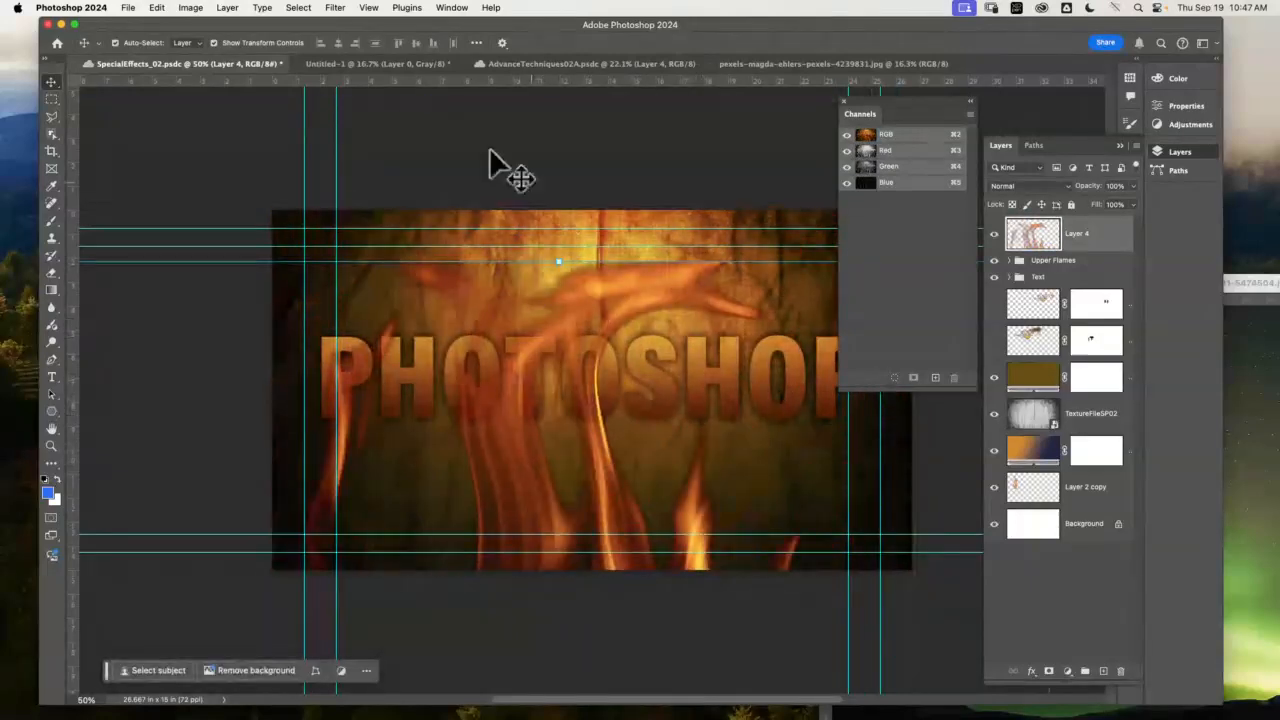
- Return to the flame photo, close its channel list and open another flame-on-black photo with a wide campfire shape
left_click(814, 63)
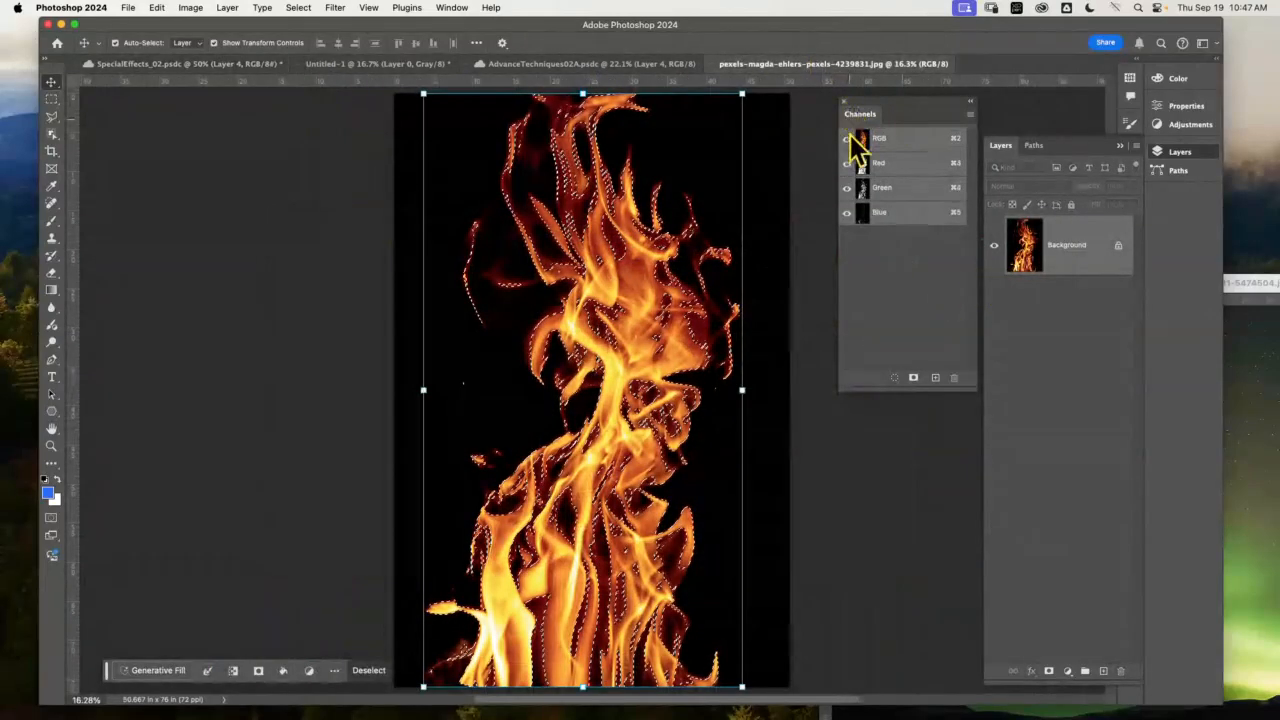
left_click(844, 101)
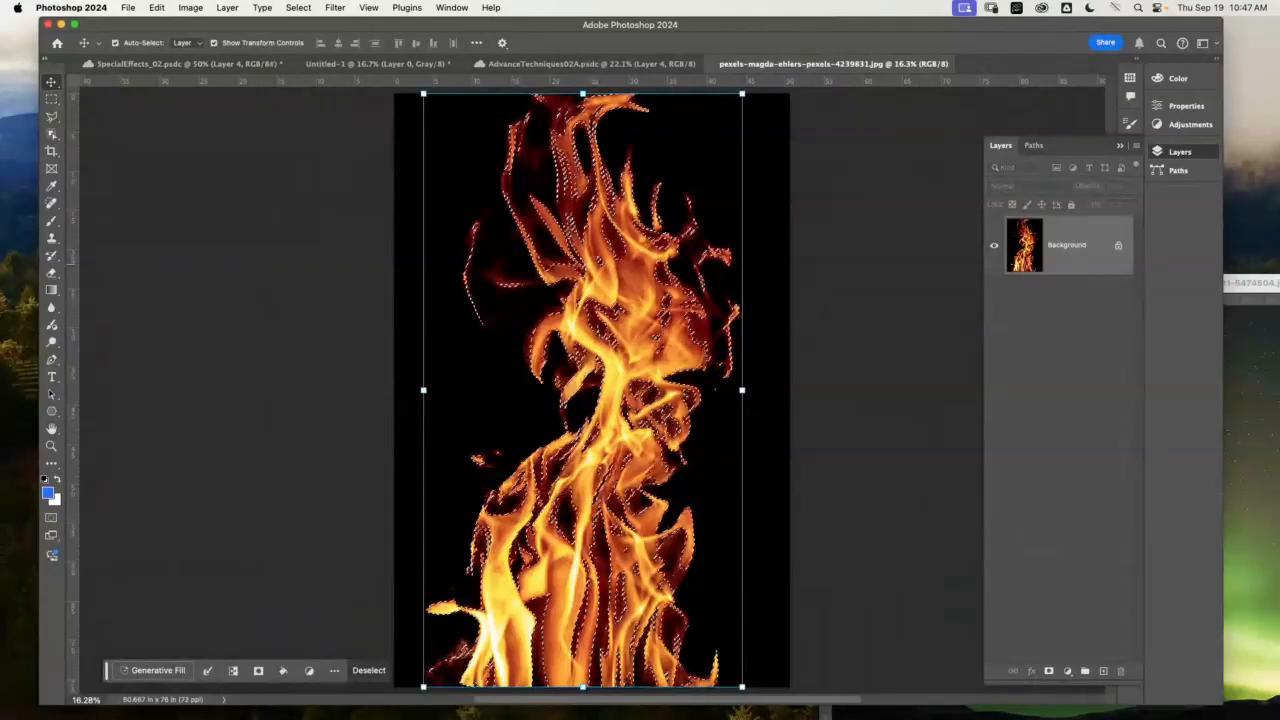
key("super+Tab")
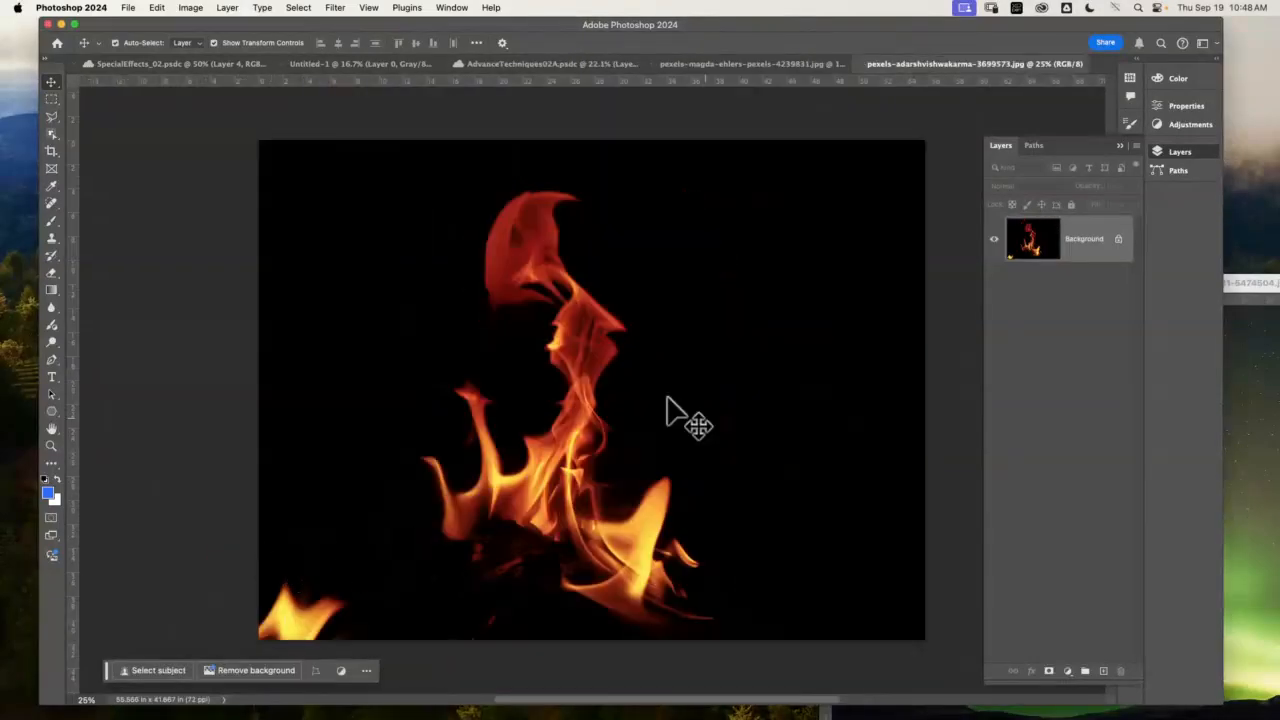
- Display the newly opened flame photo's channels and make only the Red channel active
left_click(450, 12)
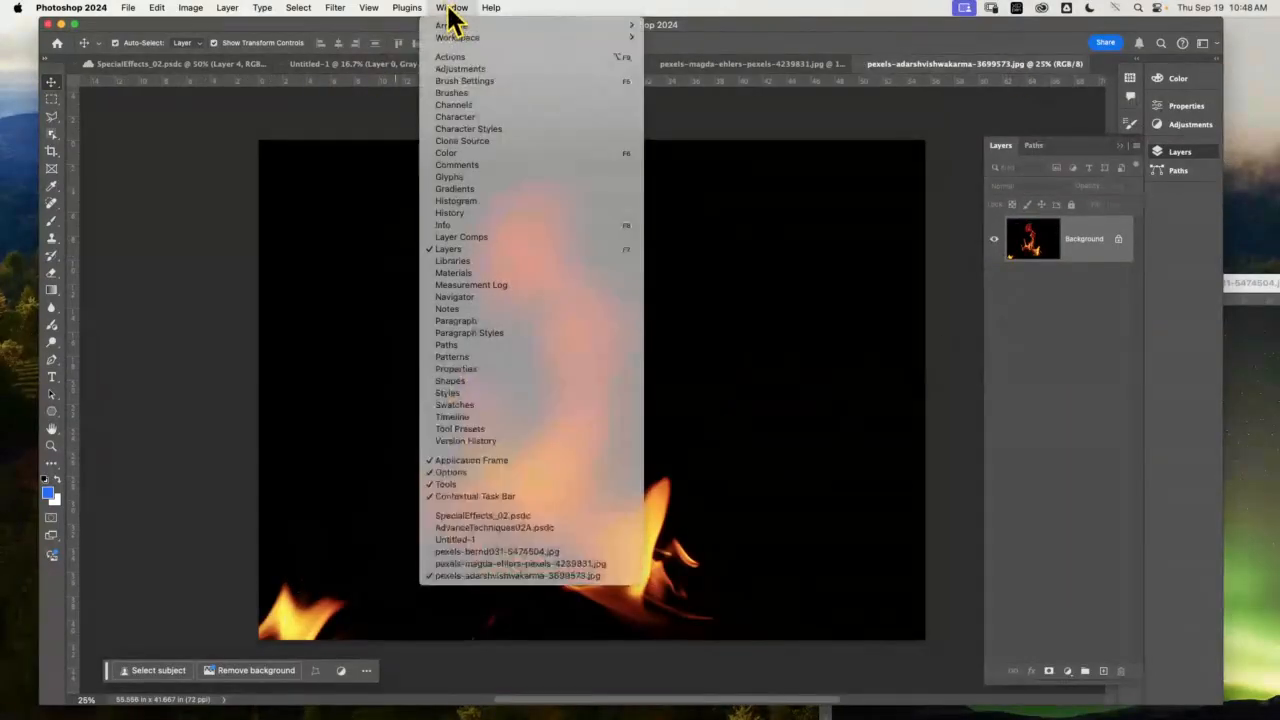
left_click(495, 104)
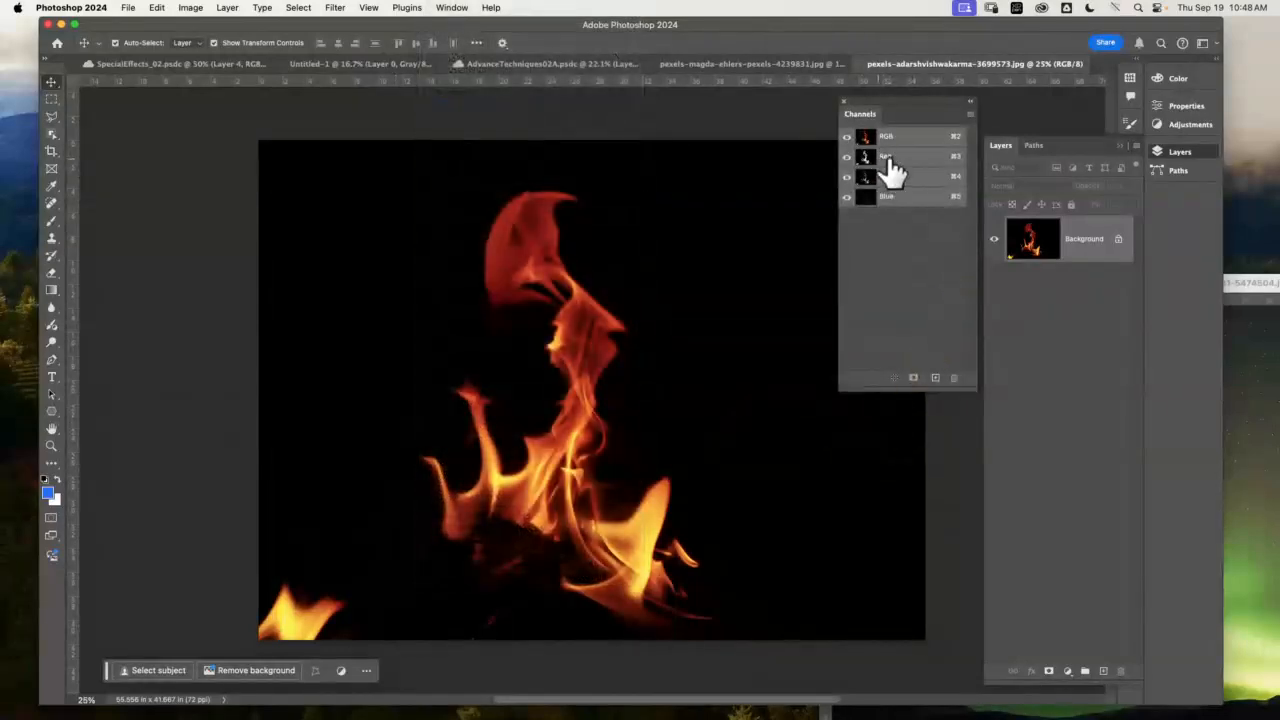
left_click(907, 158)
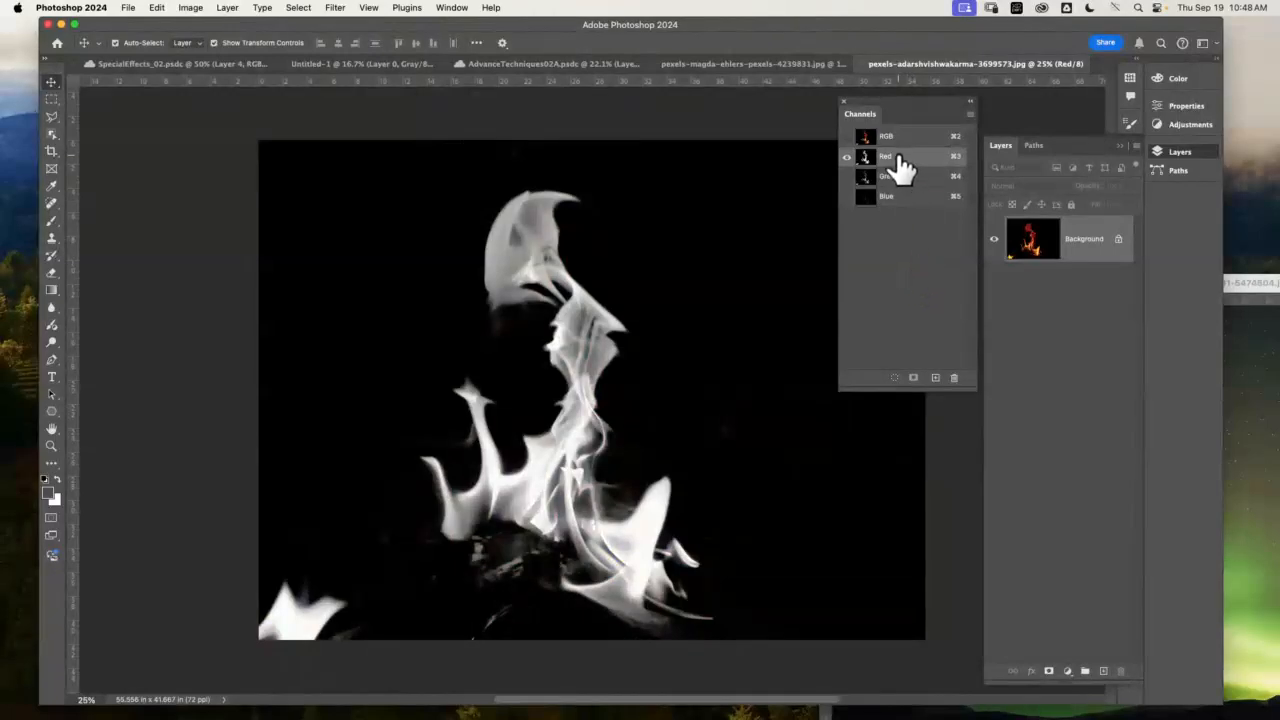
- Load the campfire photo's Red channel as a selection and make the RGB composite active again
left_click_drag(892, 163, 710, 255)
left_click_drag(866, 175, 868, 170)
left_click(866, 165, "super")
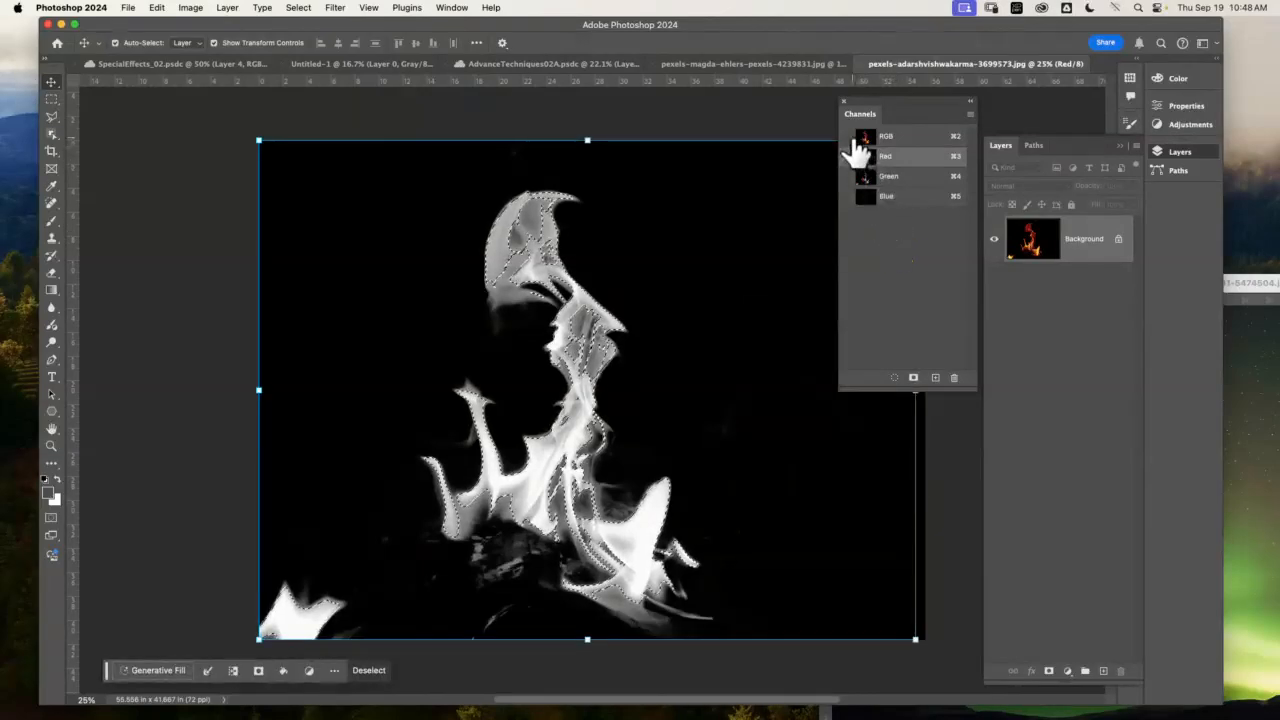
left_click(848, 137)
left_click(916, 138)
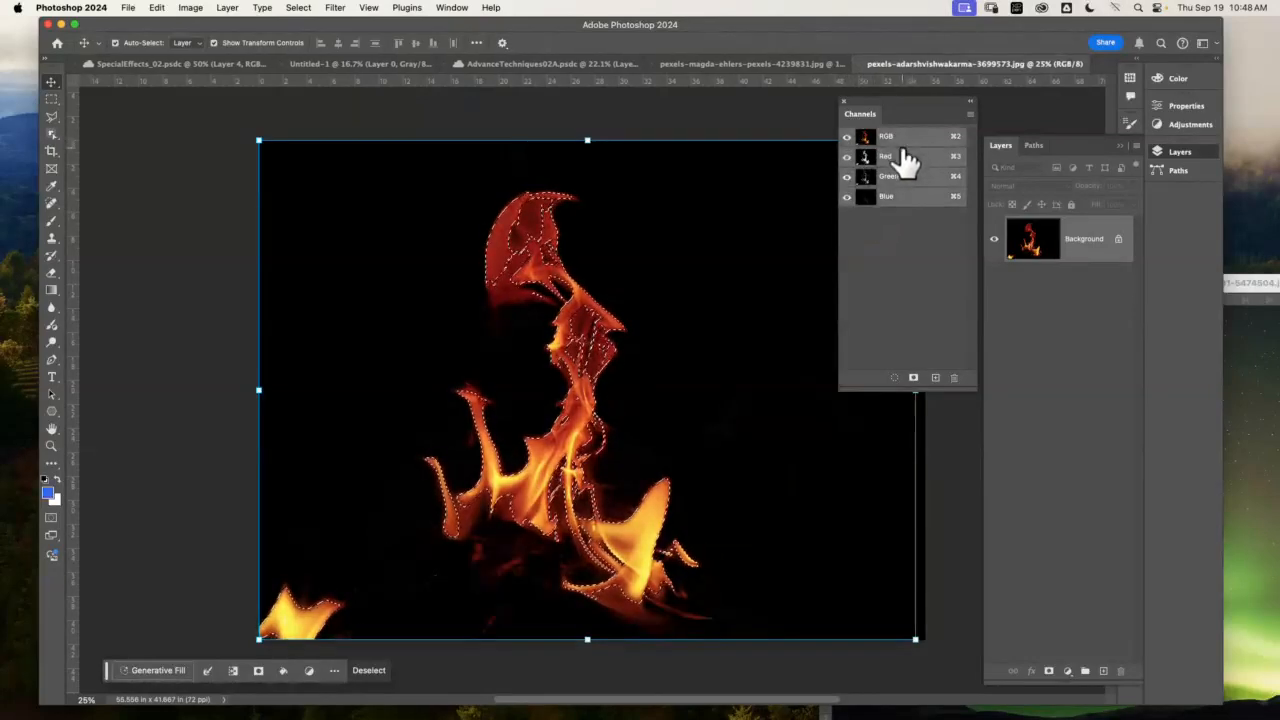
- Copy the selected flames into SpecialEffects_02 as a new layer, hide Layer 4, and move the new flames across the PHOTOSHOP lettering
left_click_drag(905, 160, 620, 407)
left_click(995, 272)
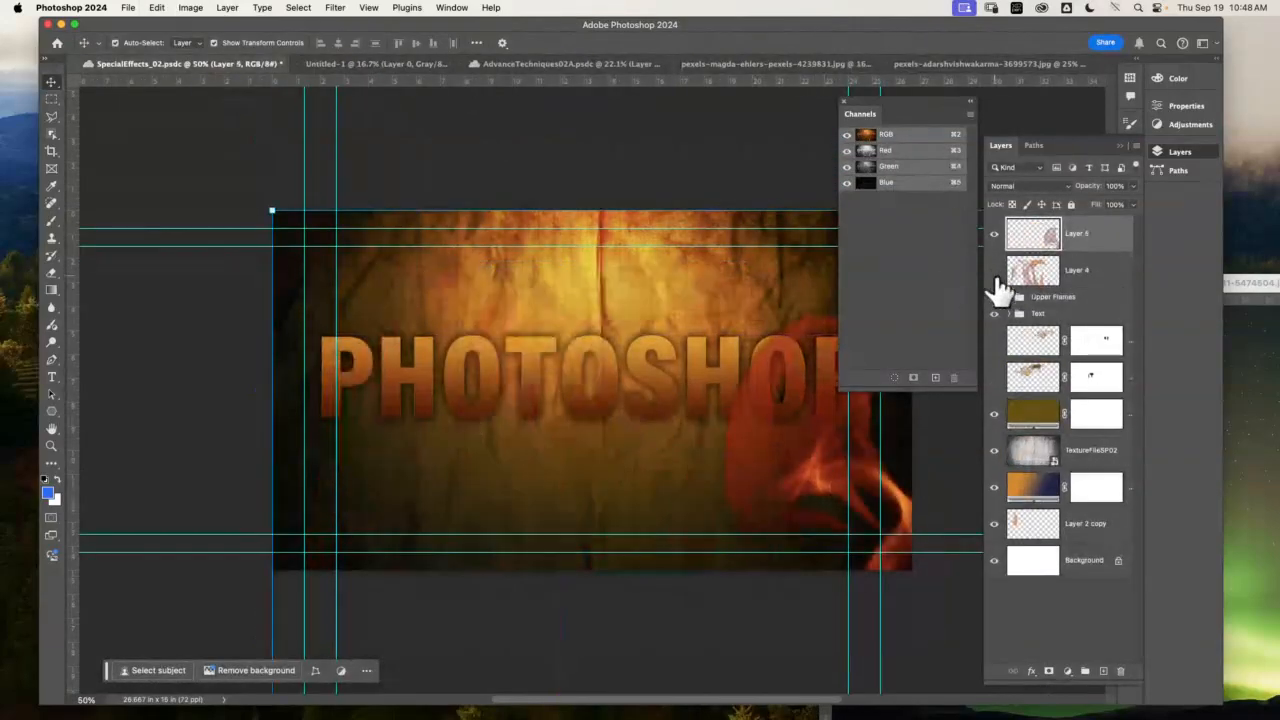
left_click_drag(817, 482, 561, 317)
left_click_drag(598, 457, 577, 297)
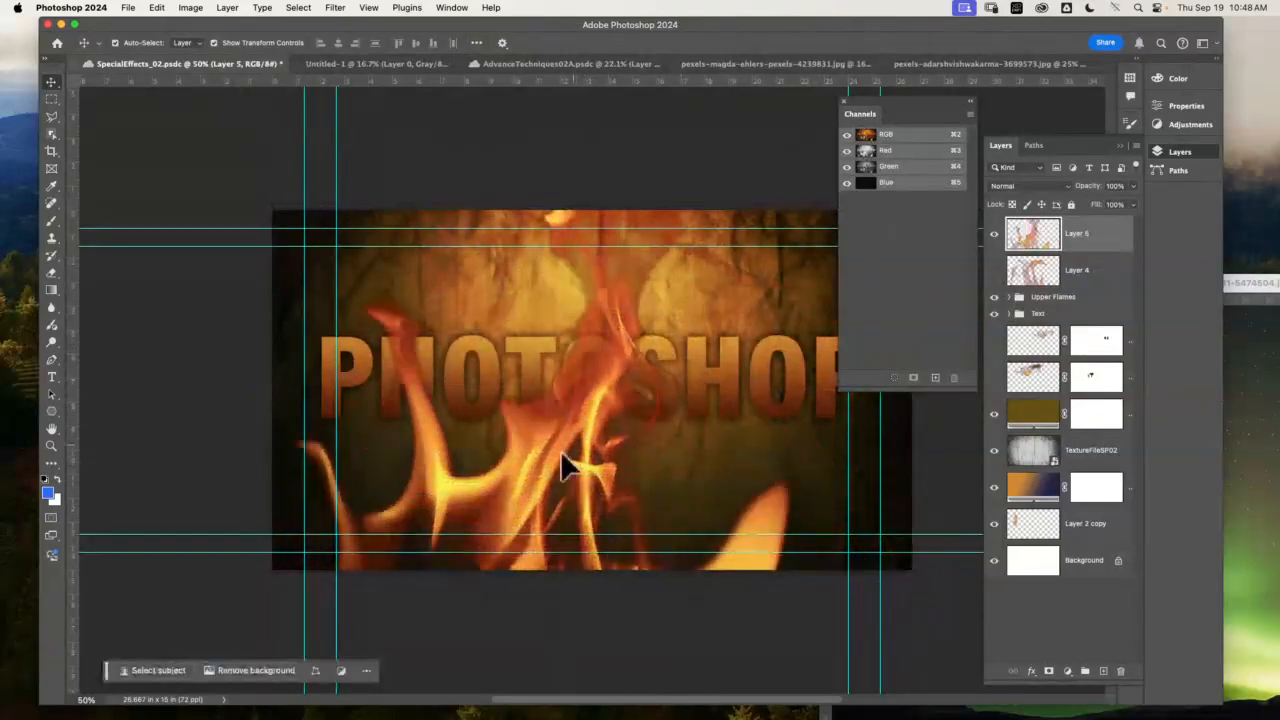
left_click_drag(540, 452, 571, 295)
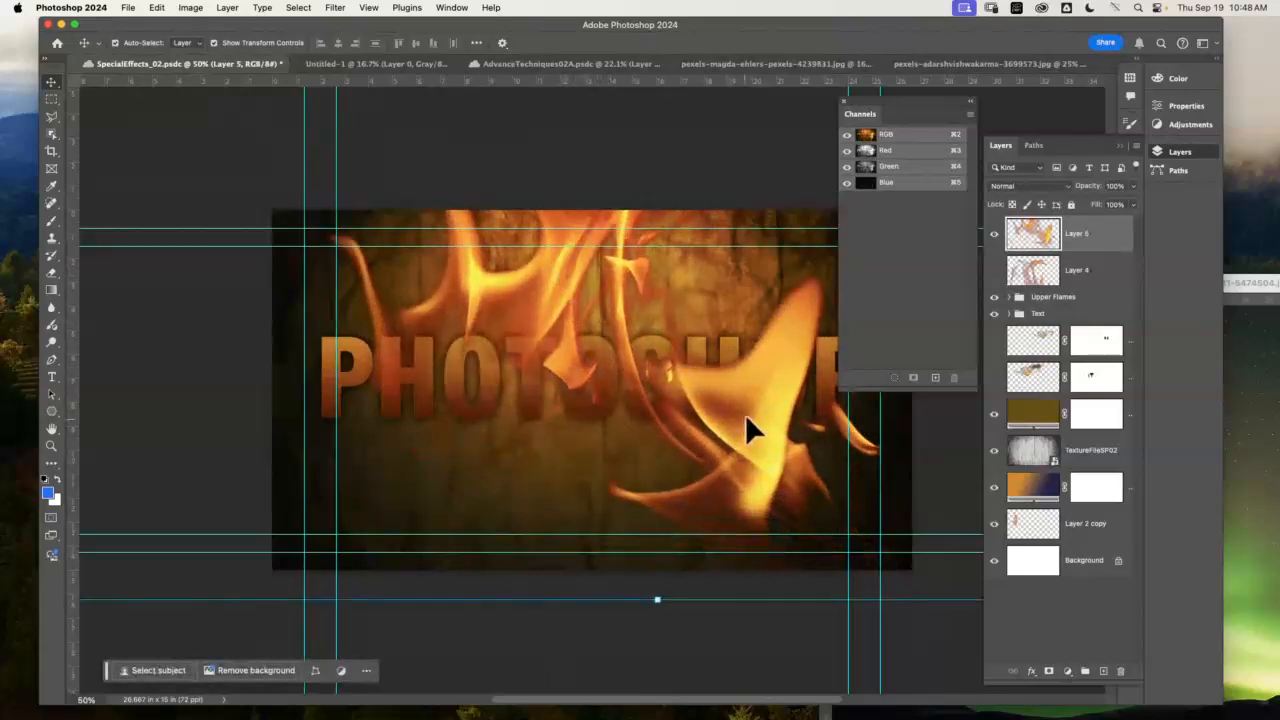
left_click_drag(745, 420, 684, 548)
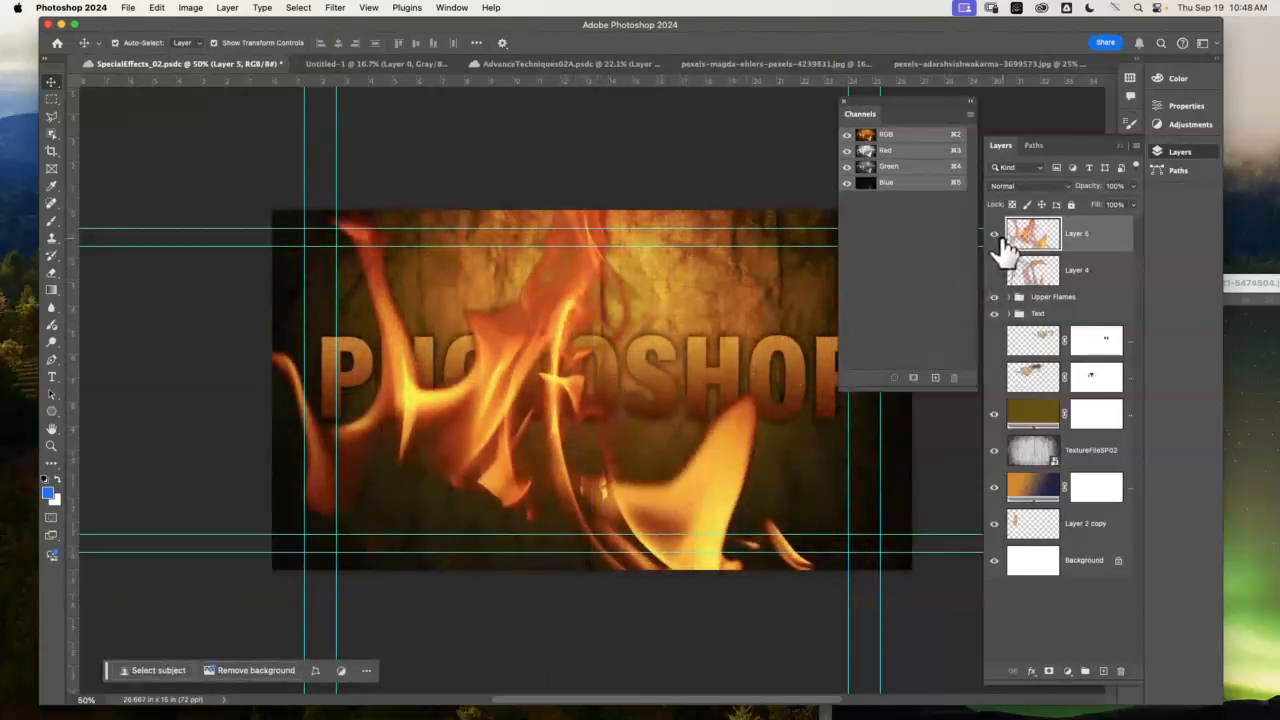
- Hide Layer 5, select and show Layer 4, close the channel list, and shift Layer 4's flames slightly down over the letters
left_click(995, 234)
left_click(1109, 276)
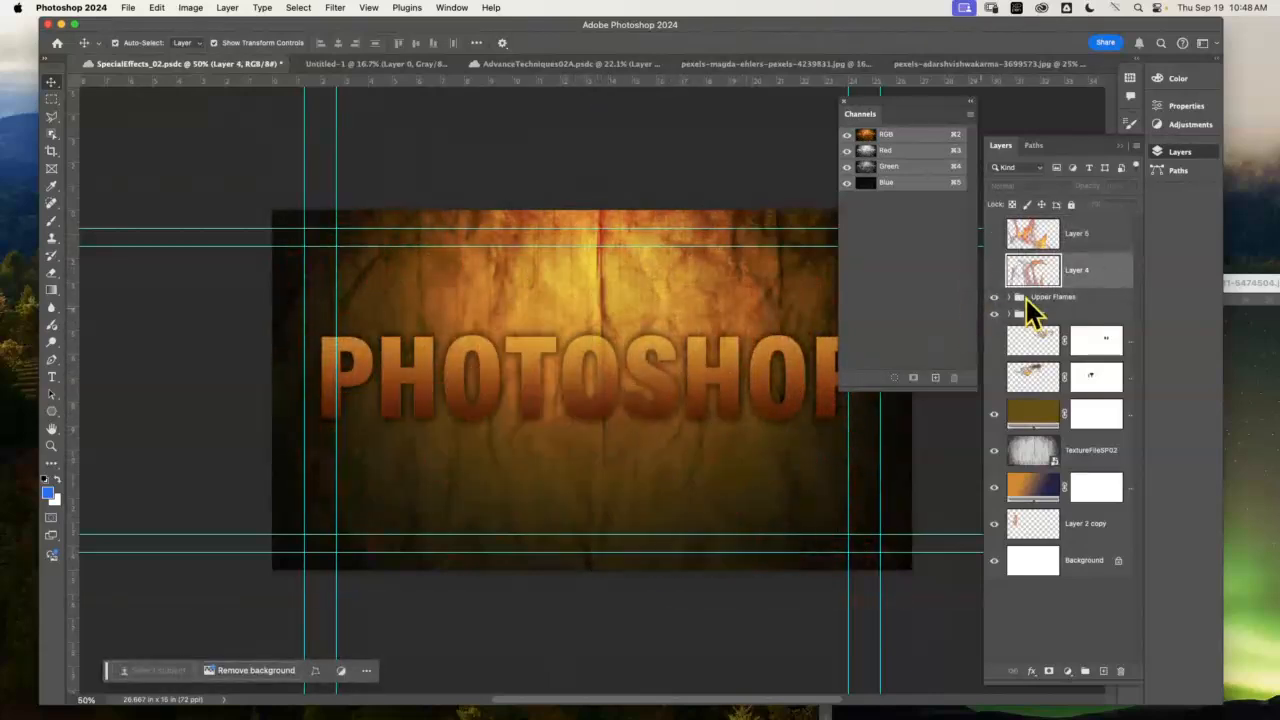
left_click(994, 270)
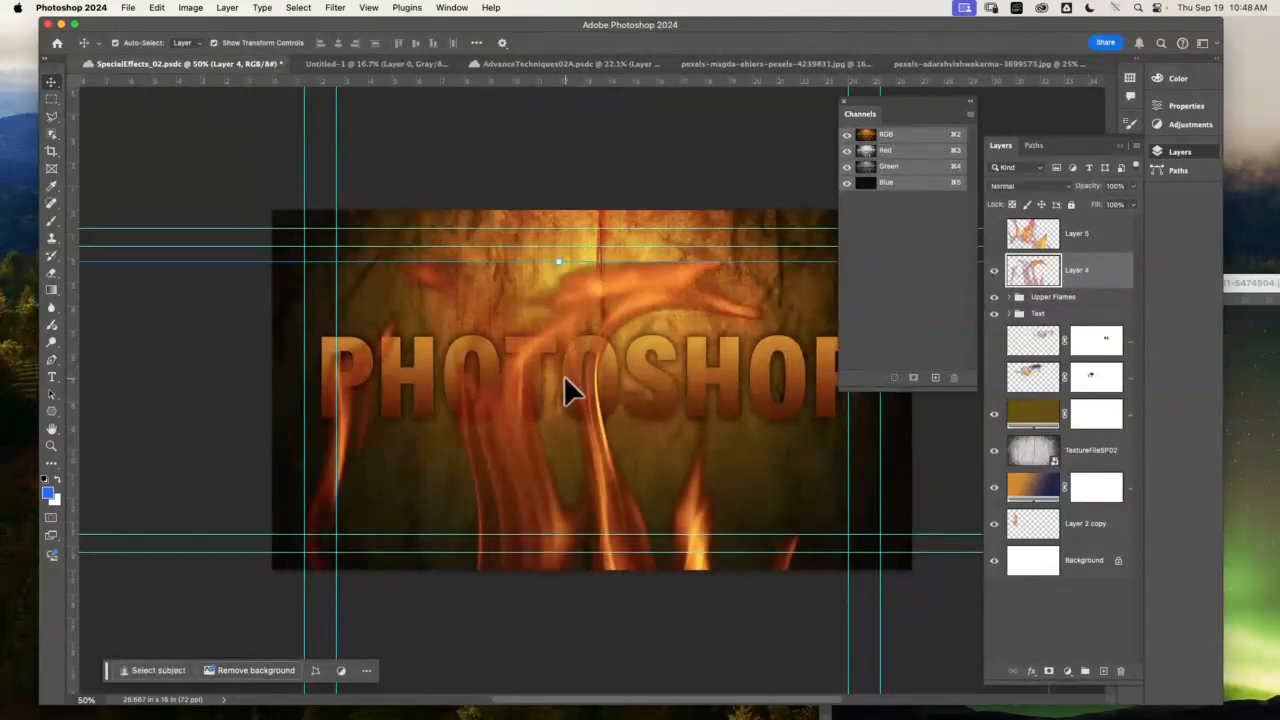
left_click(844, 102)
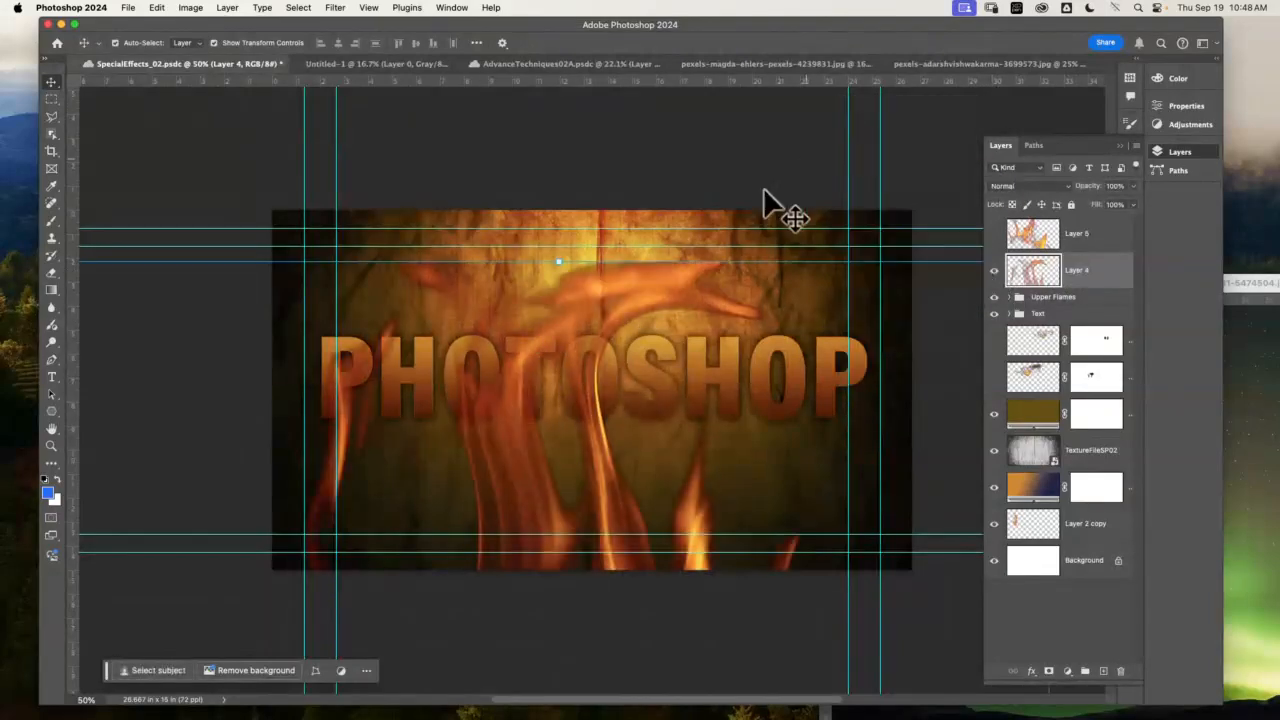
mouse_move(600, 433)
left_mouse_down()
mouse_move(603, 400)
mouse_move(615, 446)
left_mouse_up()
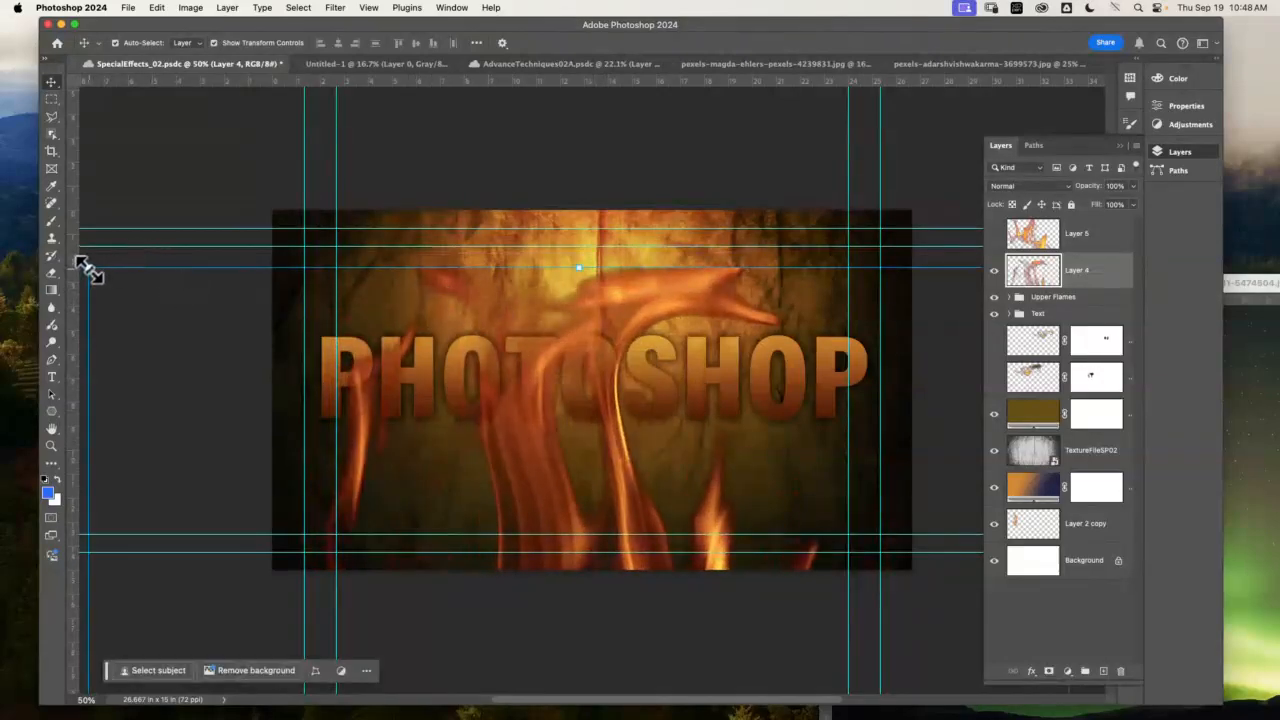
- Try scaling Layer 4's flames down to about 23% and placing them over the first letters of PHOTOSHOP
left_click_drag(86, 268, 540, 258)
left_click_drag(681, 476, 652, 224)
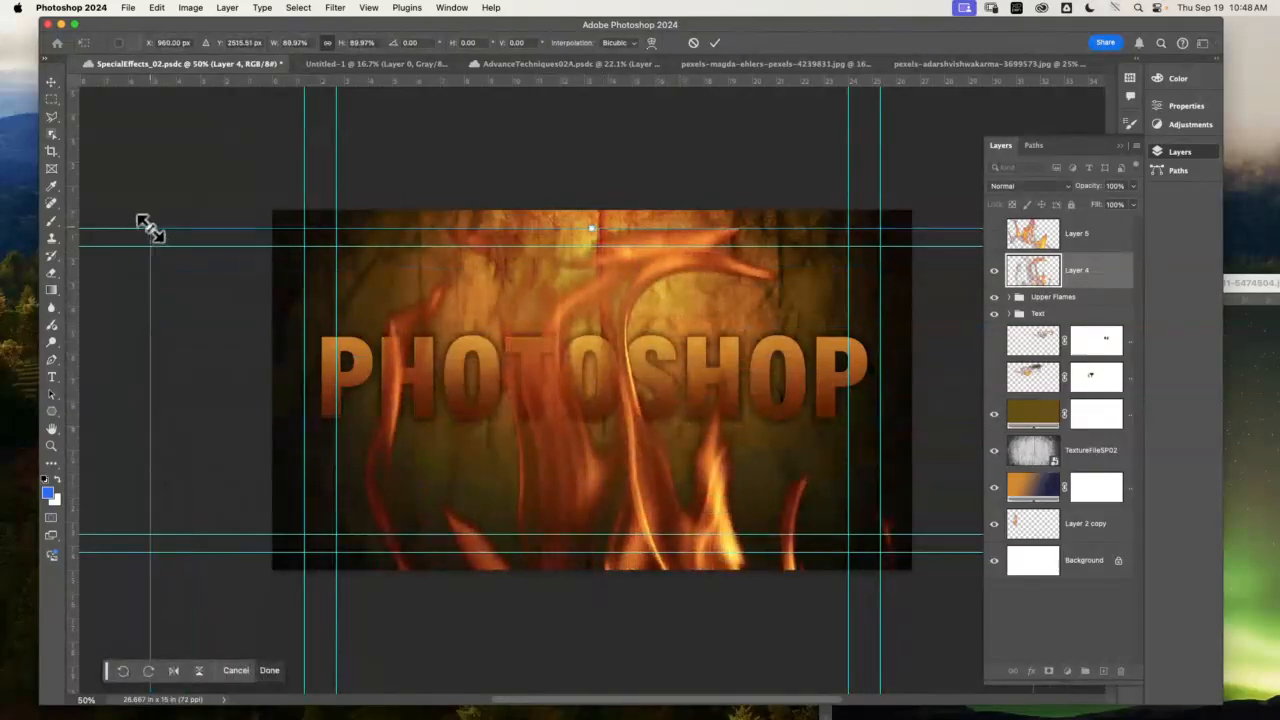
left_click_drag(150, 228, 527, 333)
left_click_drag(729, 503, 648, 139)
left_click_drag(208, 150, 684, 364)
left_click_drag(723, 502, 554, 165)
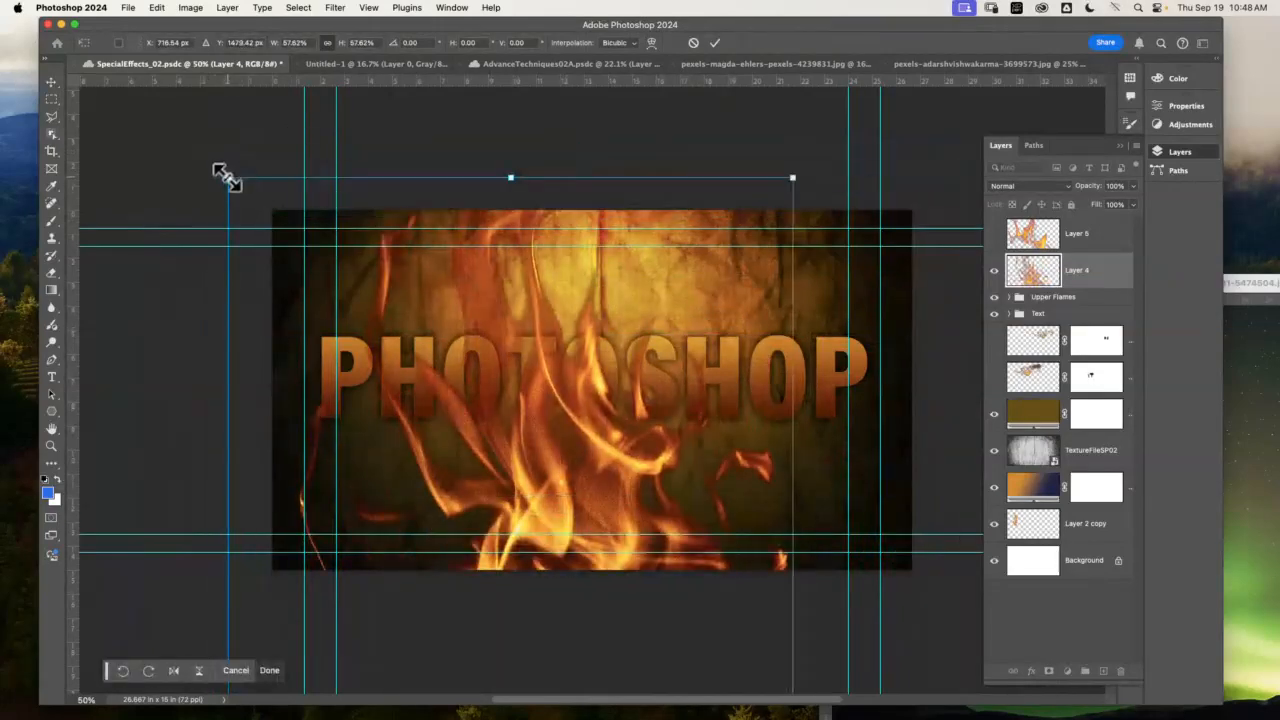
left_click_drag(228, 177, 720, 289)
left_click_drag(623, 509, 517, 133)
left_click_drag(288, 150, 695, 351)
left_click_drag(595, 530, 428, 231)
left_click_drag(467, 446, 516, 373)
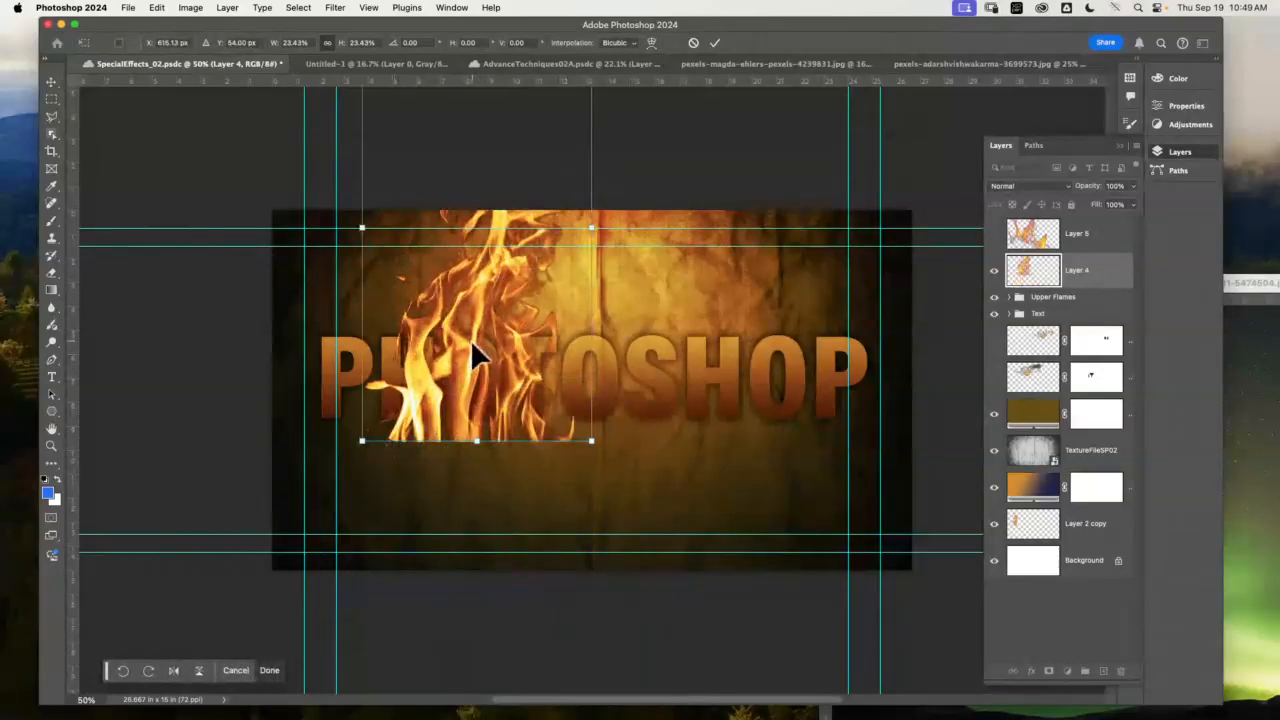
- Reduce Layer 4's flames further to about 5% and place them just above the letter T
left_click_drag(466, 378, 506, 501)
left_click_drag(638, 140, 658, 408)
left_click_drag(493, 500, 557, 285)
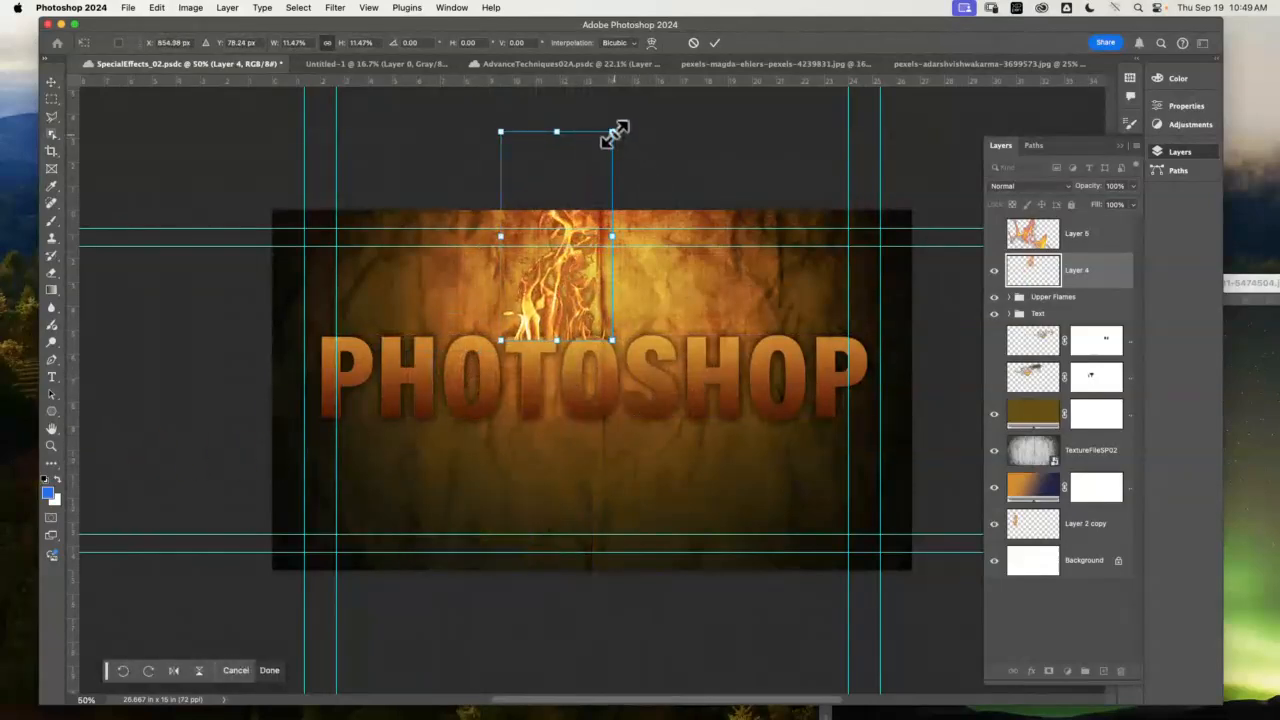
left_click_drag(614, 135, 628, 284)
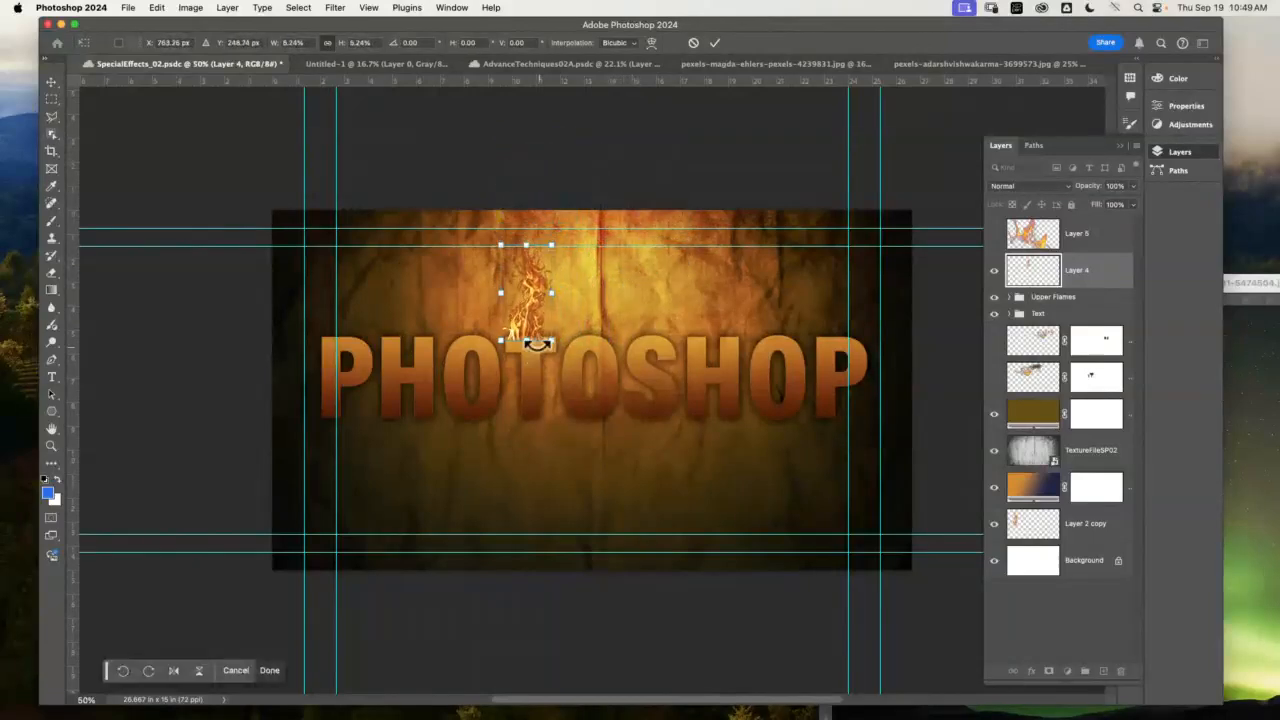
mouse_move(529, 330)
left_mouse_down()
mouse_move(540, 310)
mouse_move(540, 325)
left_mouse_up()
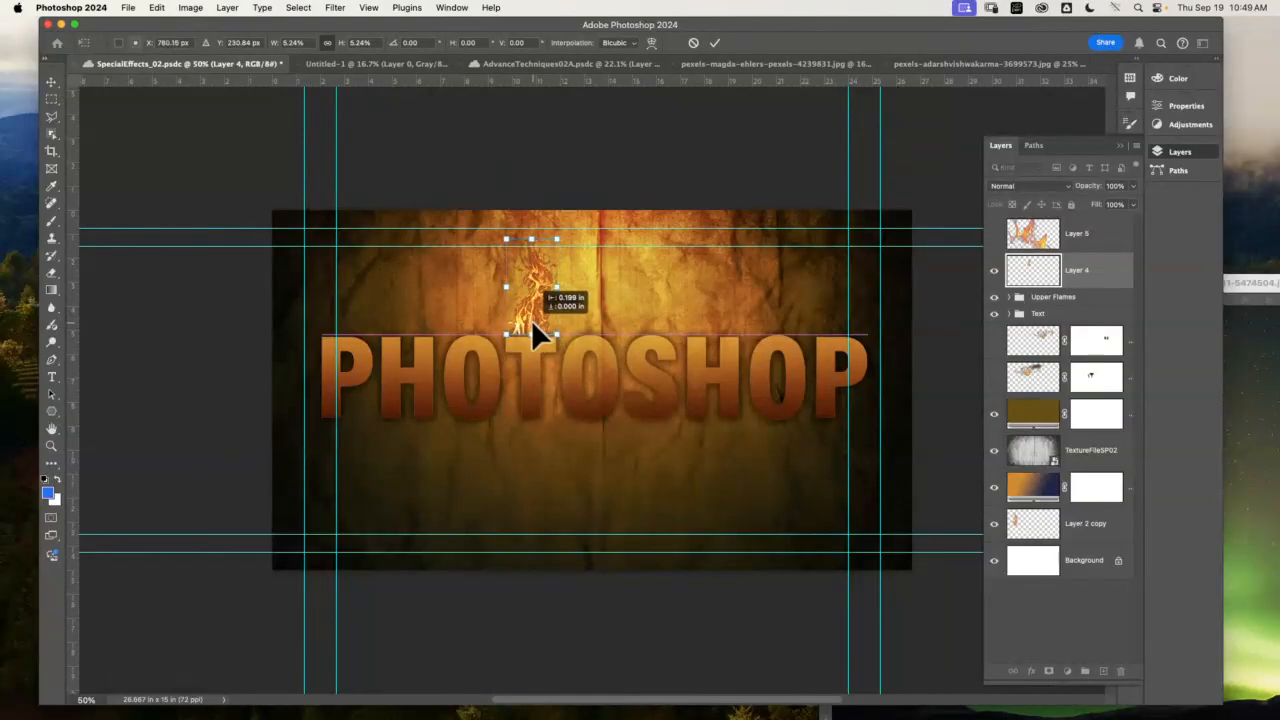
- Set the small flame on the upper edge of the T, and undo both this move and the scaling
left_click(52, 446)
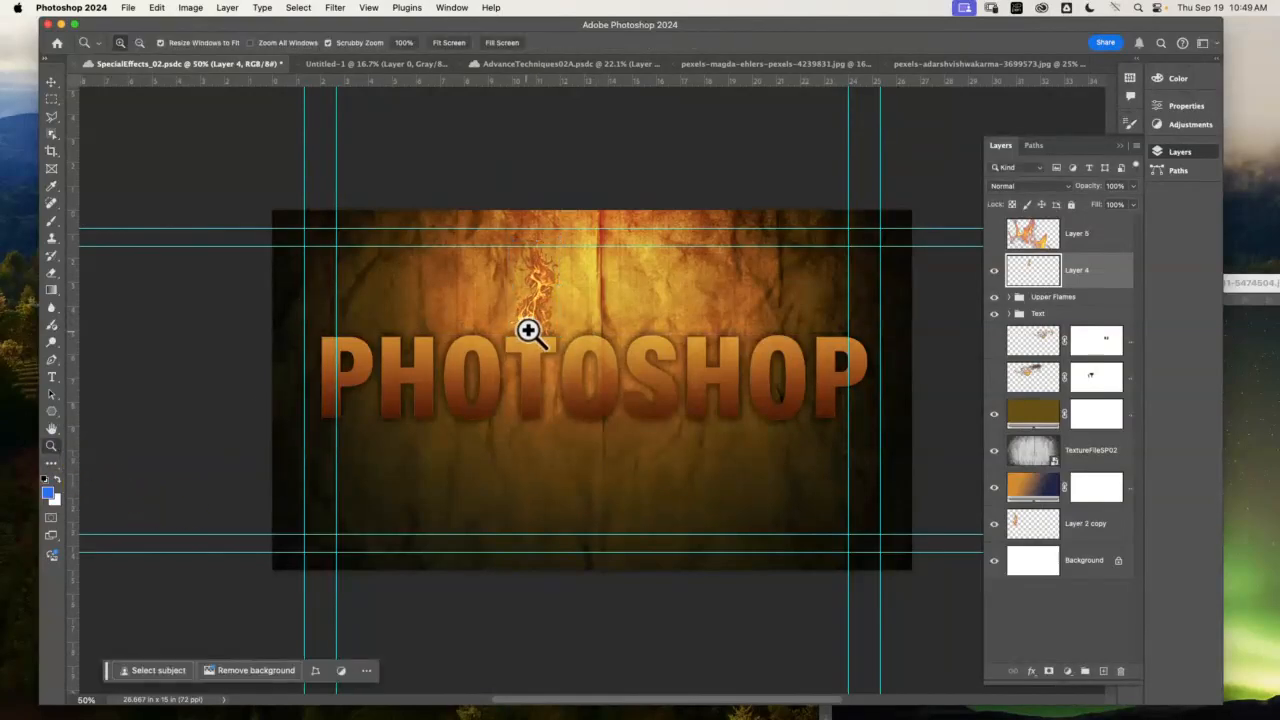
left_click_drag(527, 330, 618, 303)
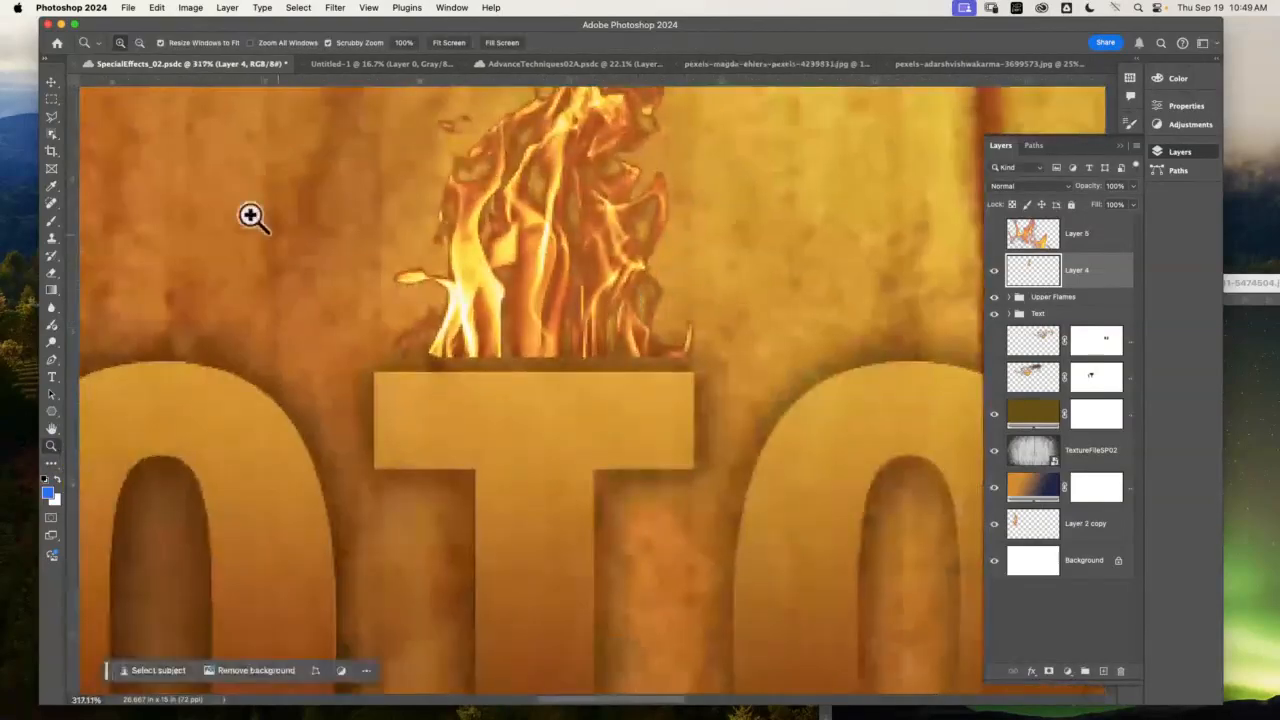
left_click(52, 81)
mouse_move(472, 322)
left_mouse_down()
mouse_move(465, 340)
mouse_move(484, 334)
left_mouse_up()
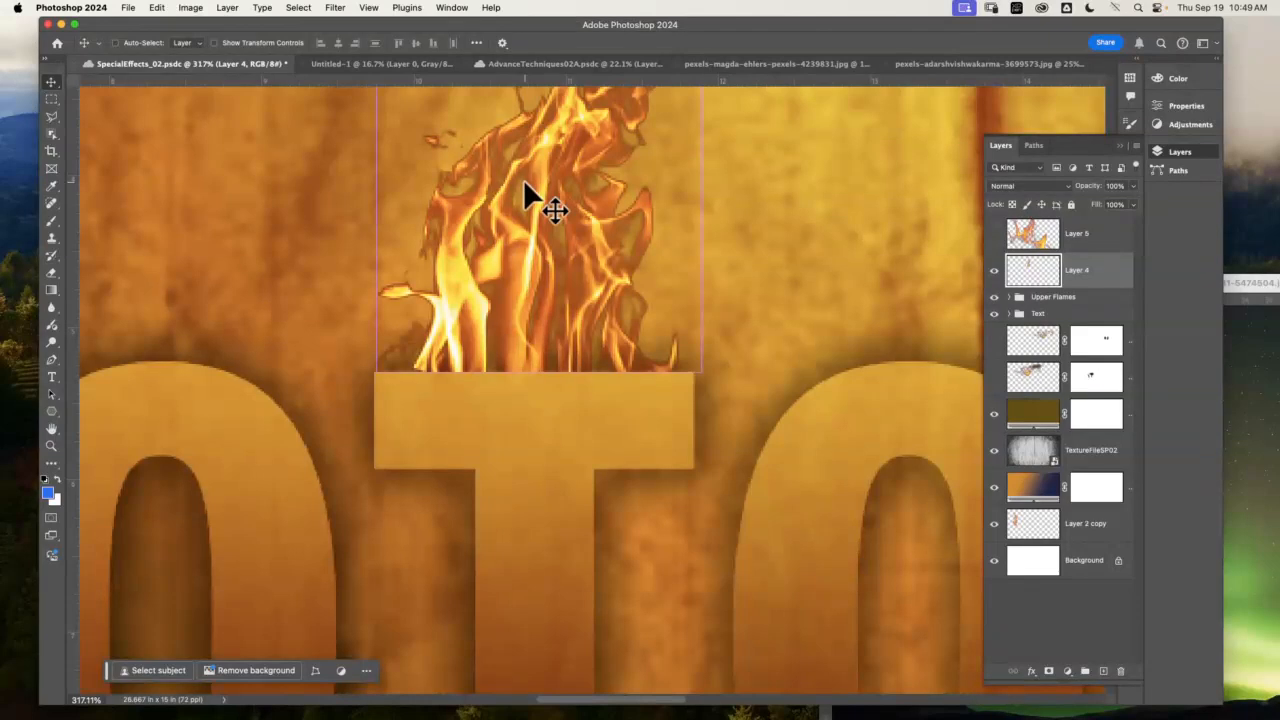
key("super+z")
key("super+z")
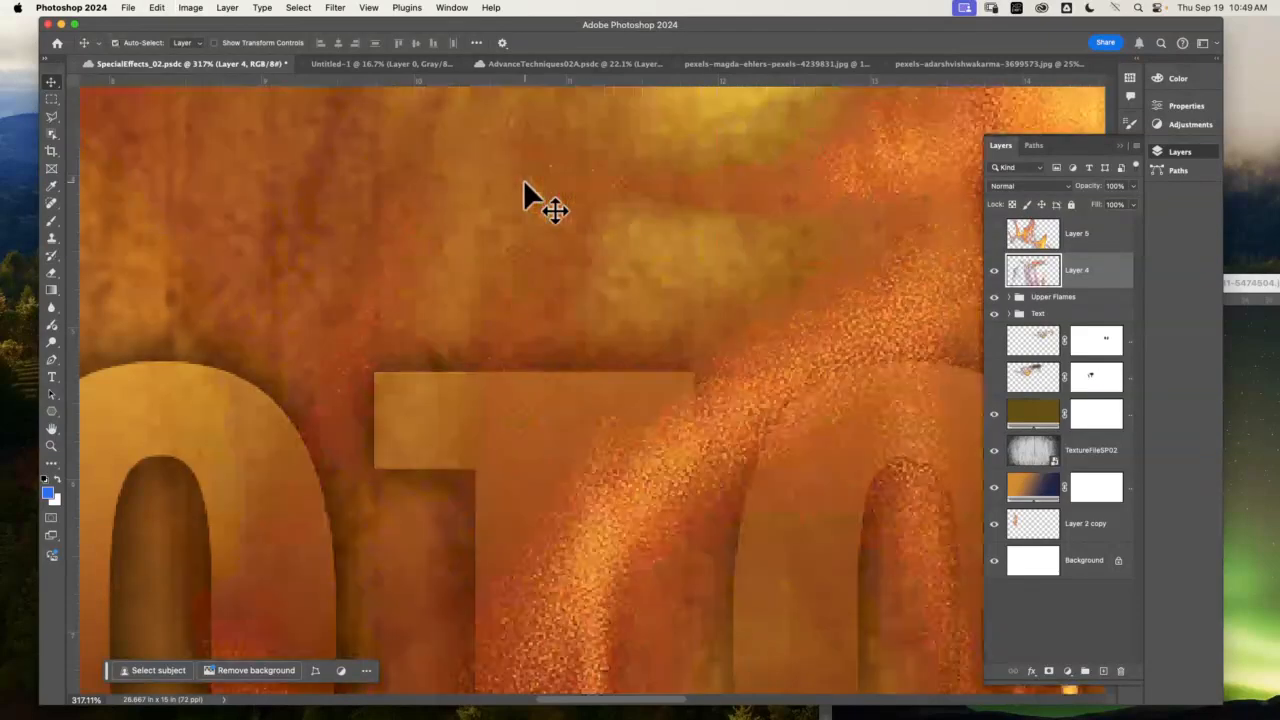
- Show the transform controls and move Layer 4's large flames to the left side of the canvas
key("super+0")
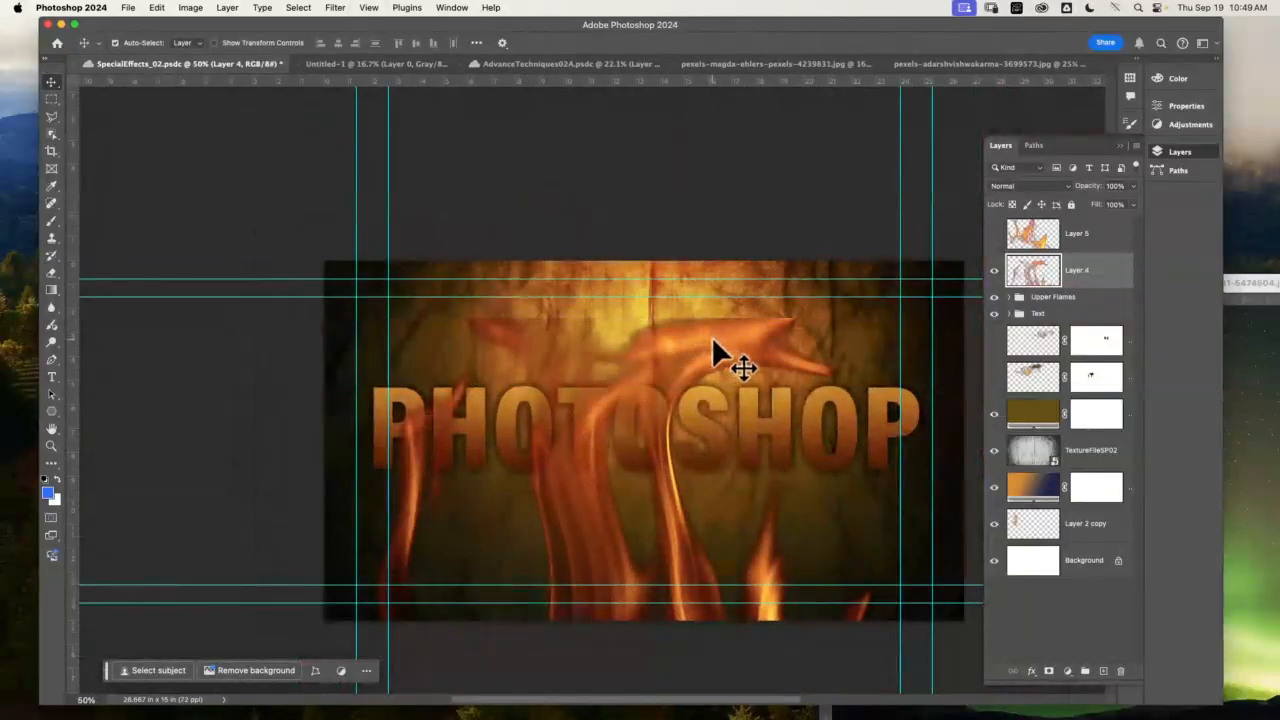
left_click_drag(712, 336, 616, 452)
left_click_drag(578, 372, 800, 342)
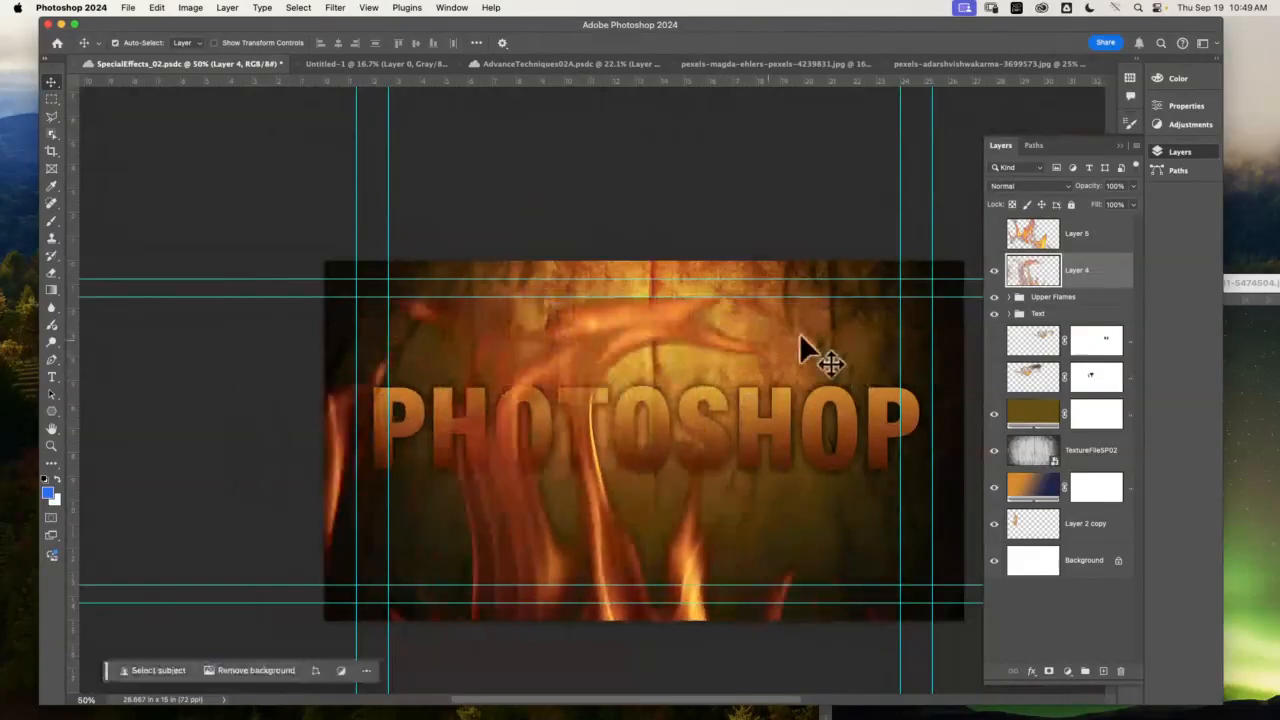
left_click(213, 43)
left_click_drag(662, 335, 489, 318)
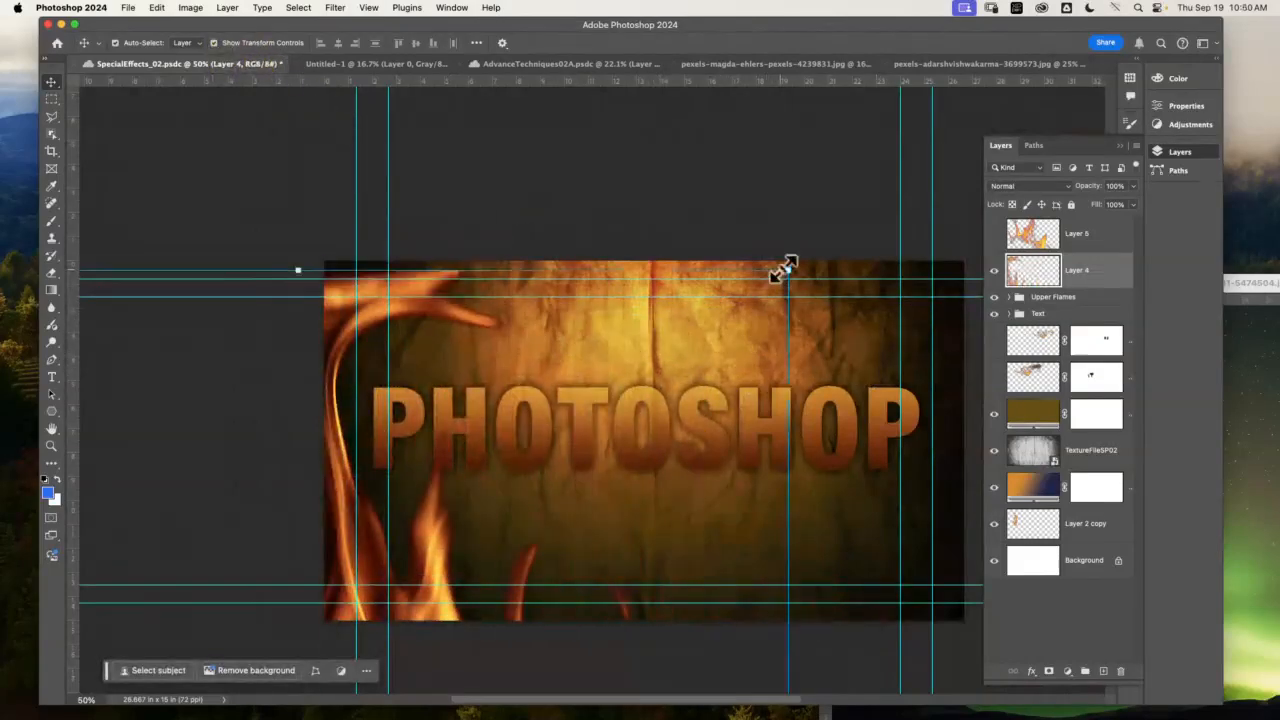
- Scale Layer 4's flames down to about 29% and center them over the PHOTOSHOP text
left_click_drag(786, 270, 697, 185)
left_click_drag(922, 160, 767, 155)
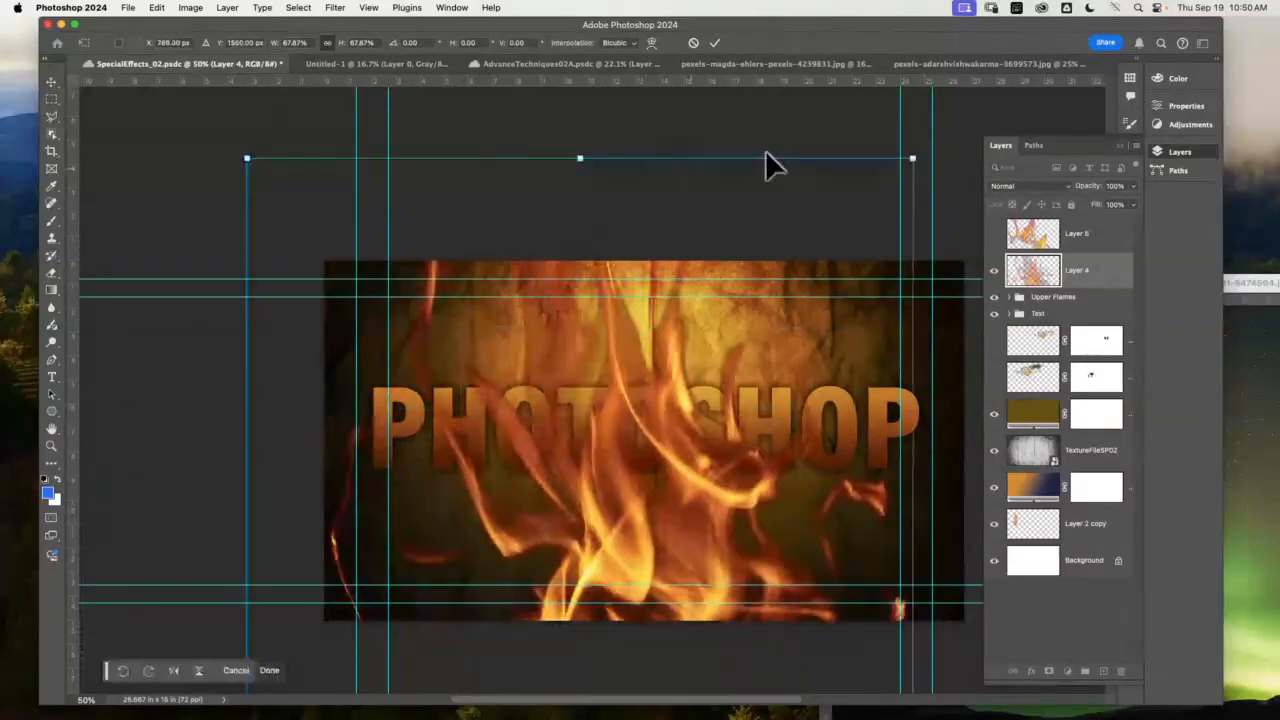
left_click_drag(915, 160, 437, 397)
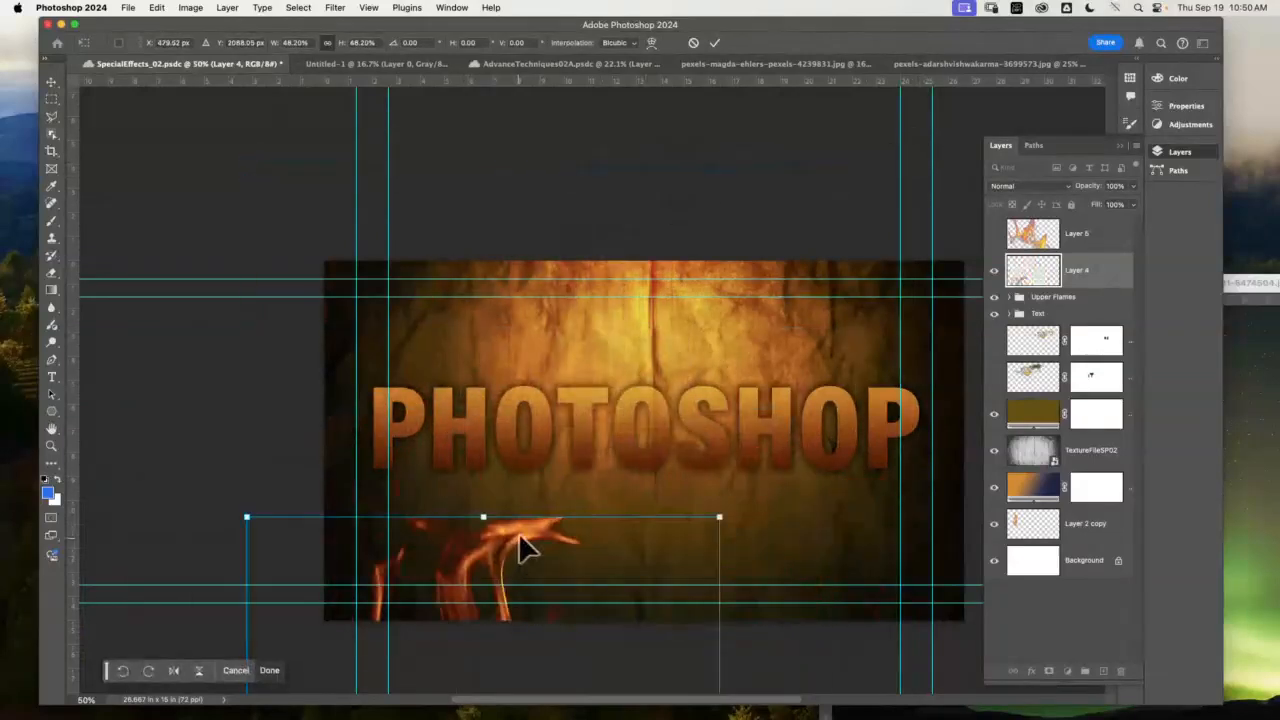
left_click_drag(519, 537, 673, 231)
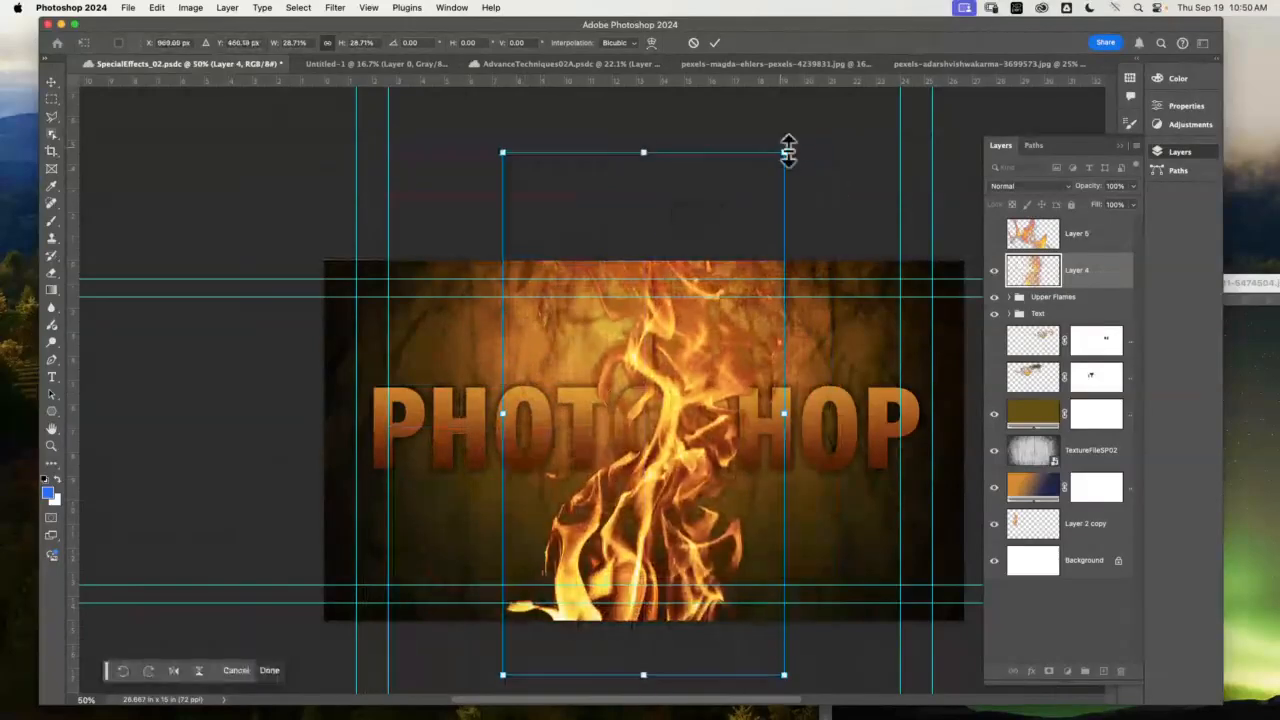
- Shrink the flames further, stand them on the text baseline over the letter T, and apply the transformation
left_click_drag(786, 154, 600, 427)
left_click_drag(588, 541, 605, 336)
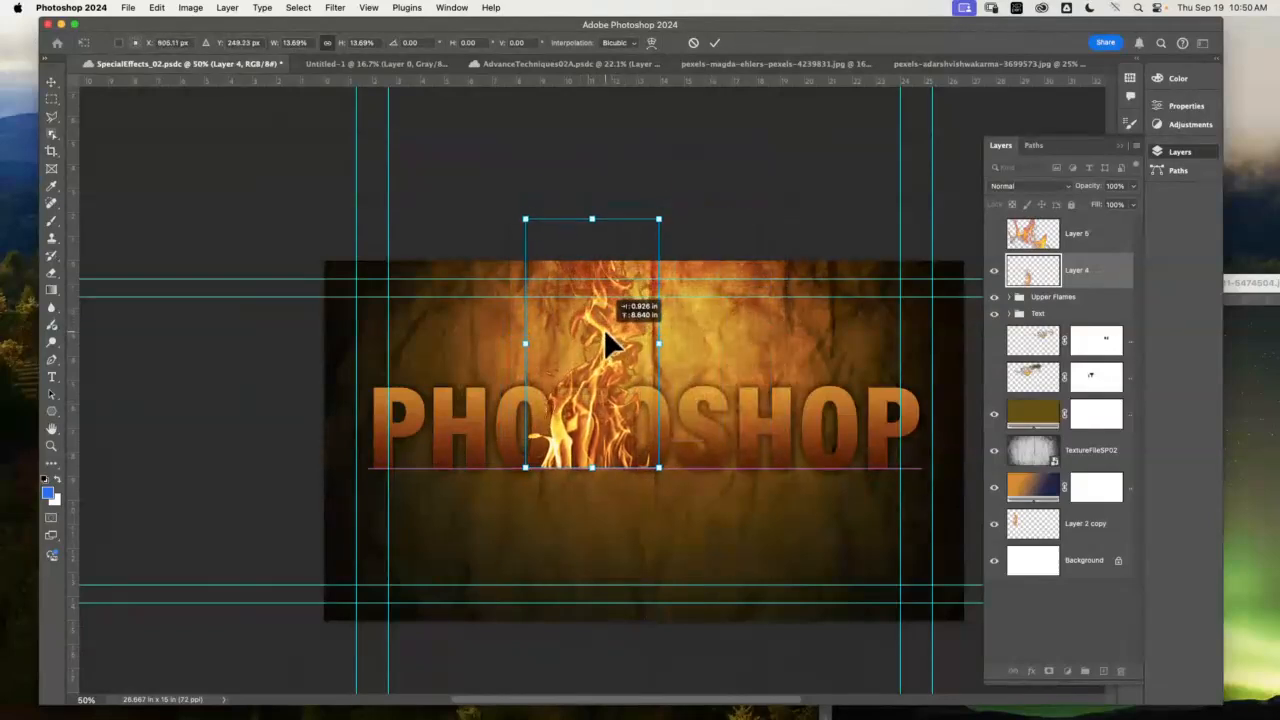
left_click_drag(660, 220, 626, 277)
left_click_drag(586, 372, 590, 367)
key("Return")
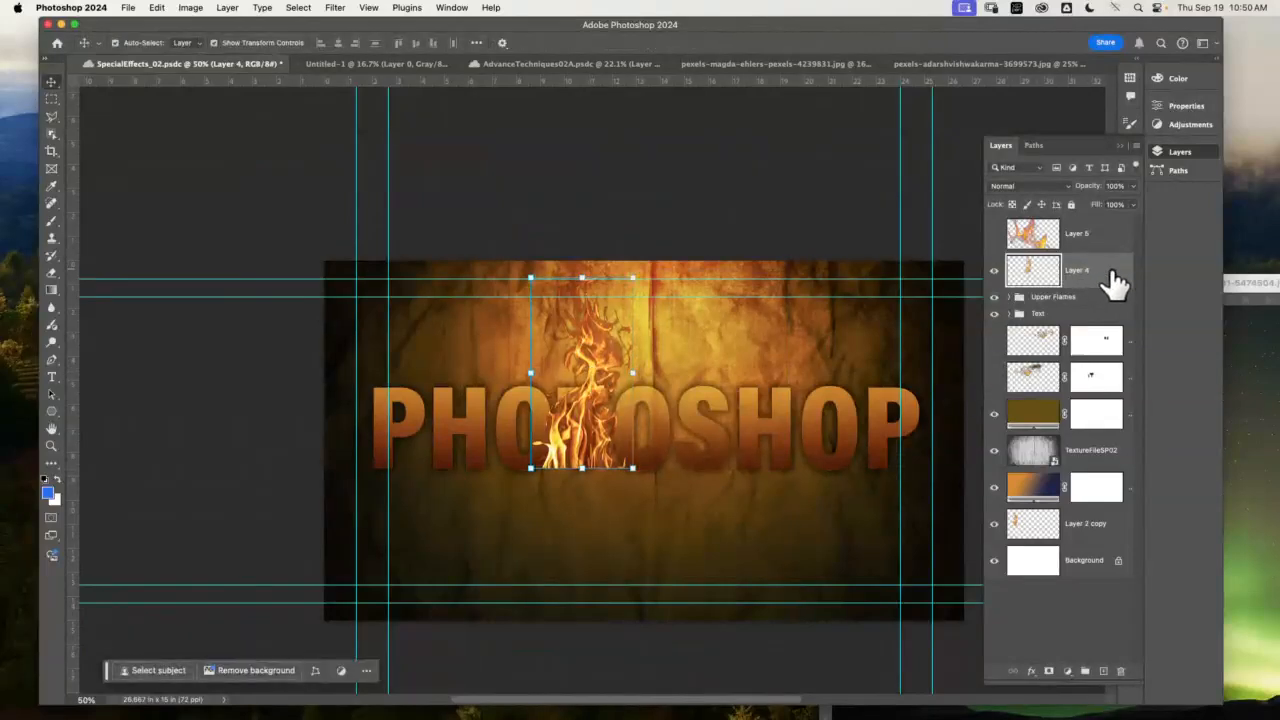
- Duplicate Layer 4 twice, move both copies directly above the Background layer, and hide them together with Layer 2 copy
left_click_drag(1113, 278, 1103, 671)
left_click_drag(1107, 280, 1105, 671)
left_click_drag(1094, 334, 1100, 643)
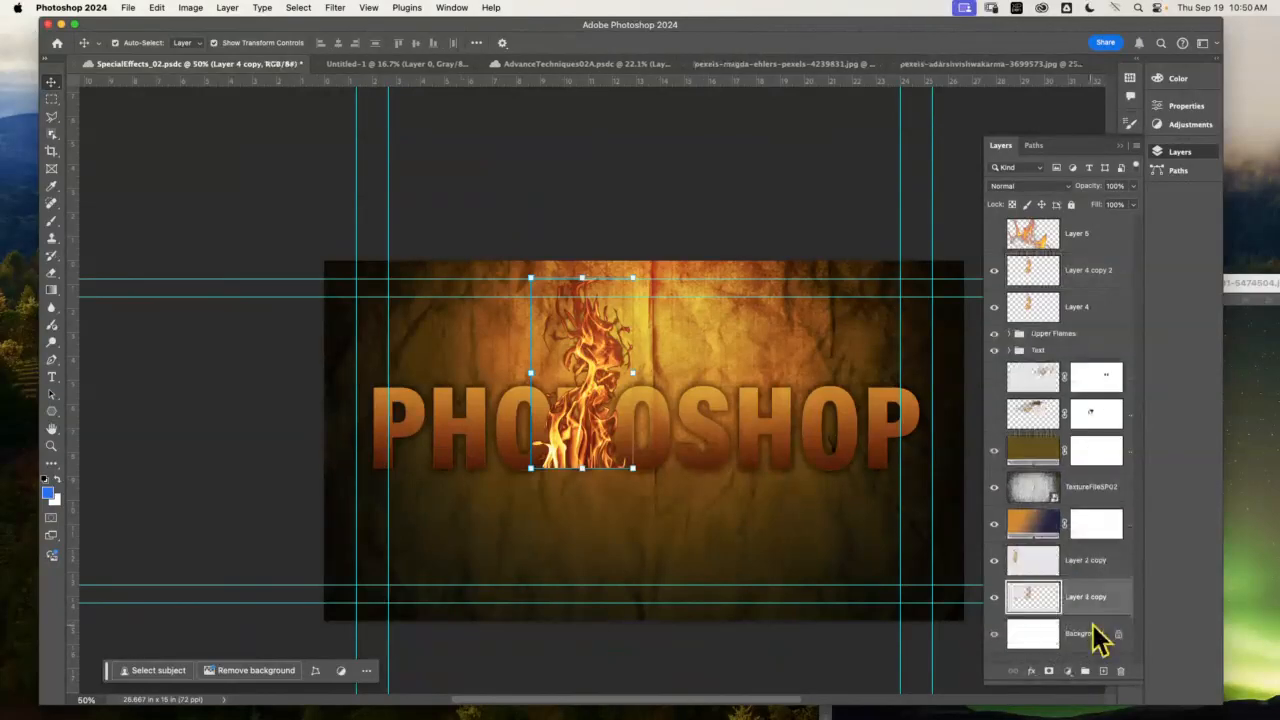
left_click_drag(1103, 277, 1046, 611)
left_click(995, 525)
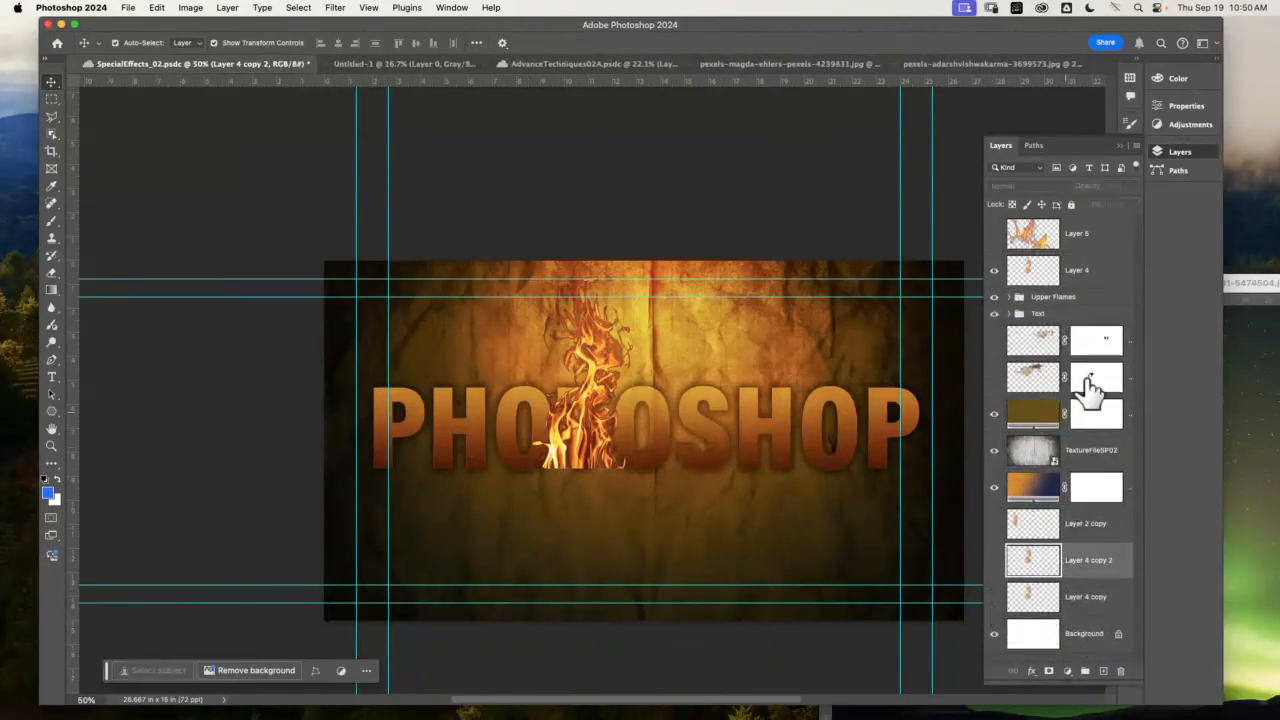
- Select the original Layer 4 and add a layer mask that reveals all of it
left_click(1116, 285)
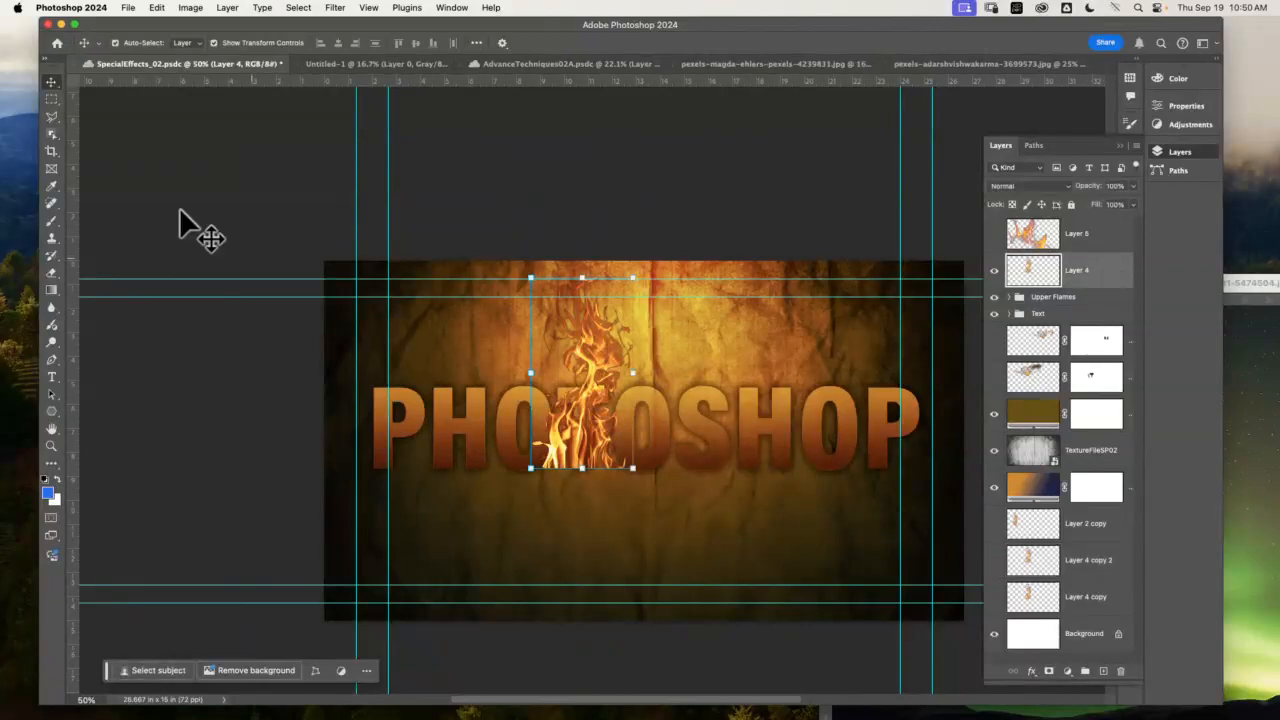
left_click(227, 8)
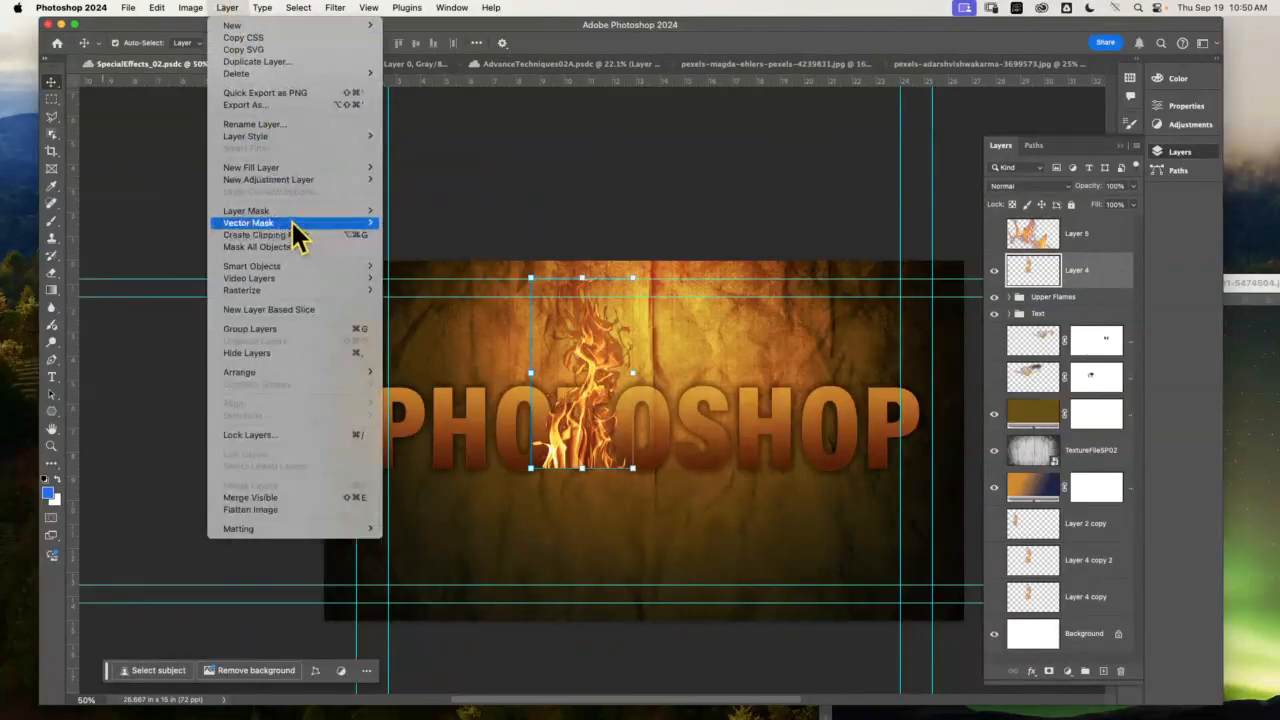
mouse_move(305, 211)
left_click(414, 211)
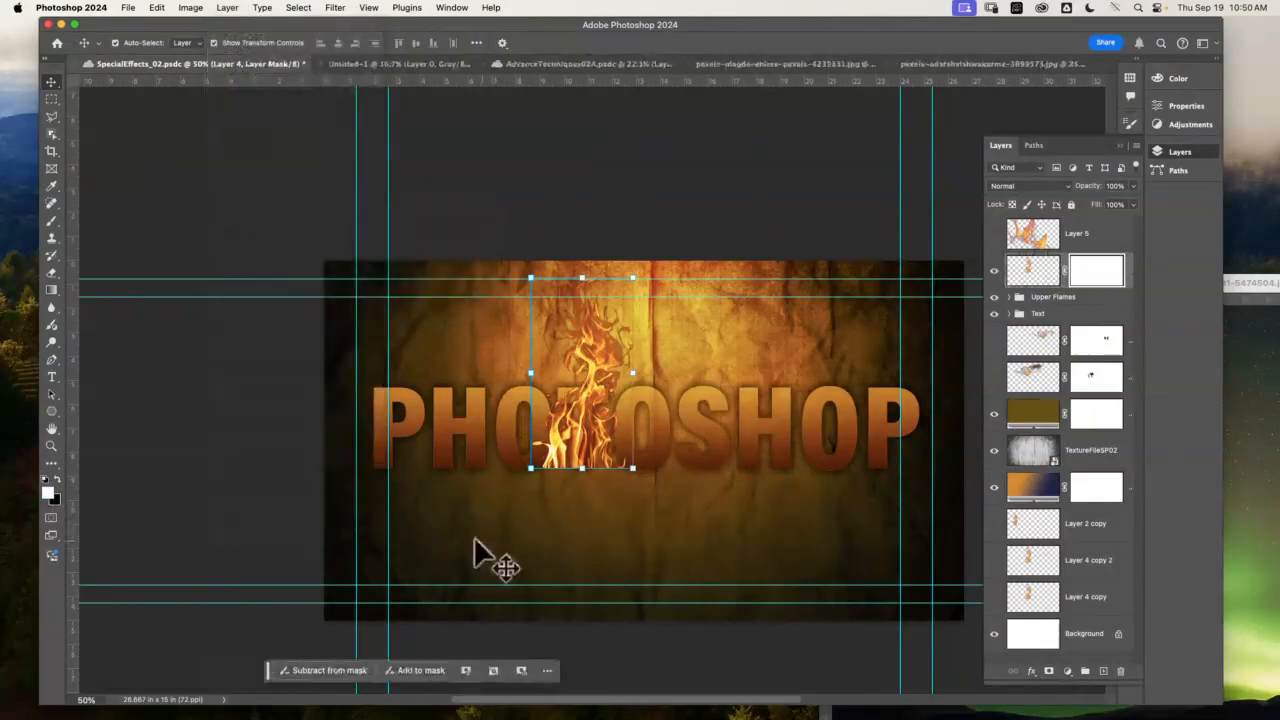
- Paint black on Layer 4's mask to hide the flames covering the letter T, keeping those rising above its crossbar
left_click(53, 446)
left_click_drag(629, 417, 670, 396)
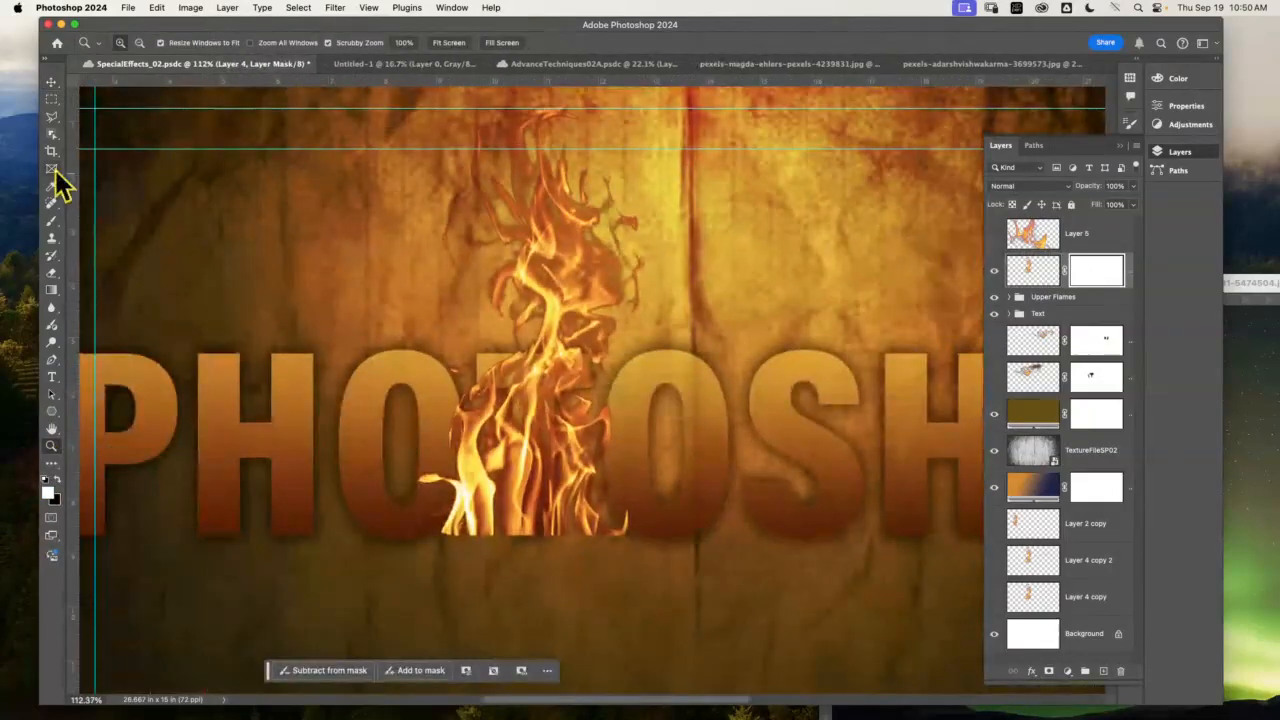
left_click(52, 221)
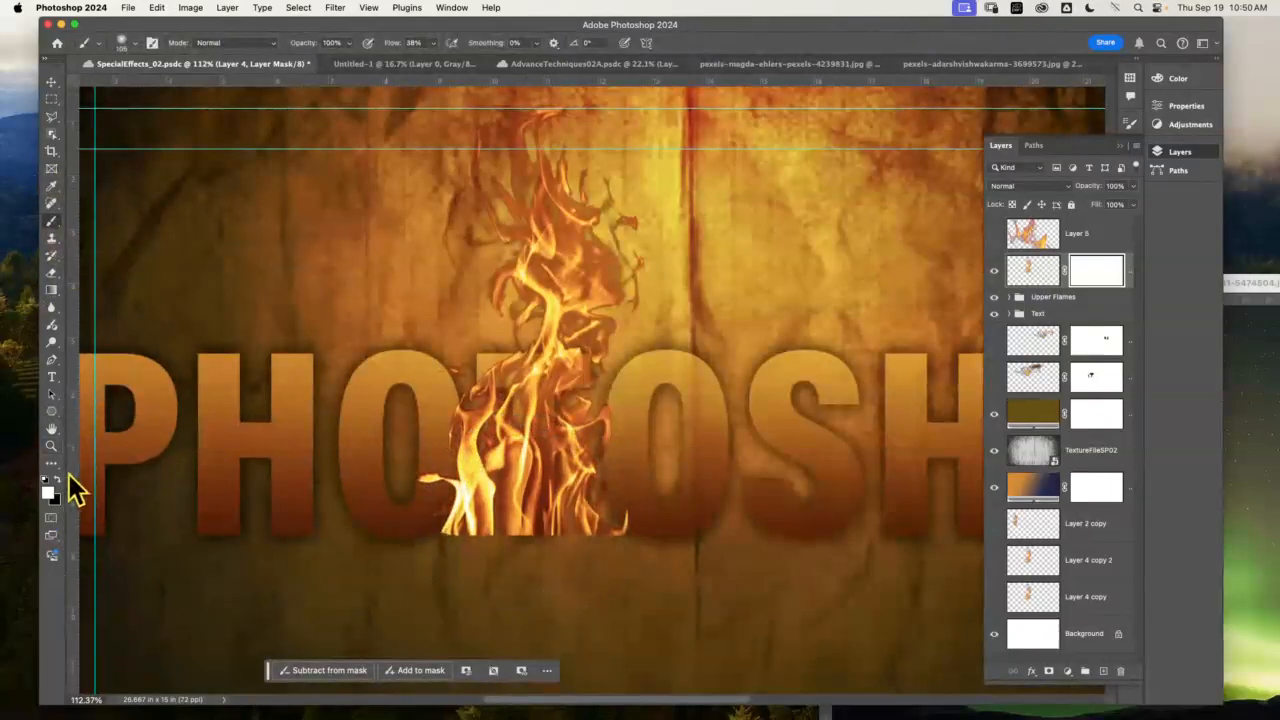
mouse_move(510, 500)
left_mouse_down()
mouse_move(440, 501)
mouse_move(458, 521)
mouse_move(581, 534)
mouse_move(520, 525)
mouse_move(529, 503)
mouse_move(444, 480)
mouse_move(466, 486)
mouse_move(412, 430)
mouse_move(424, 379)
mouse_move(484, 494)
mouse_move(450, 436)
mouse_move(440, 376)
mouse_move(497, 432)
mouse_move(510, 480)
mouse_move(521, 471)
mouse_move(474, 423)
mouse_move(557, 463)
mouse_move(592, 444)
mouse_move(509, 437)
mouse_move(470, 405)
mouse_move(536, 430)
mouse_move(534, 446)
mouse_move(523, 444)
mouse_move(623, 418)
mouse_move(634, 397)
mouse_move(562, 426)
mouse_move(585, 402)
mouse_move(492, 418)
left_mouse_up()
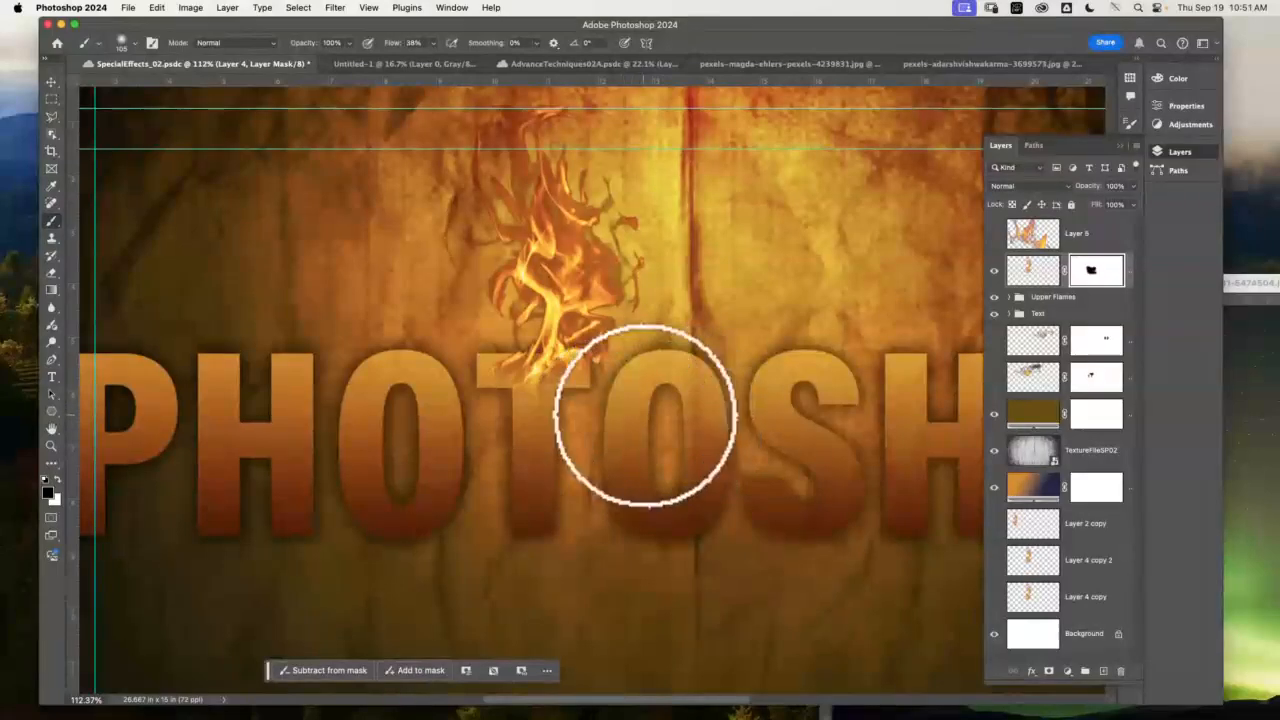
- Set the blend mode of Layer 4's flames to Lighten
left_click(1040, 272)
left_click(1043, 186)
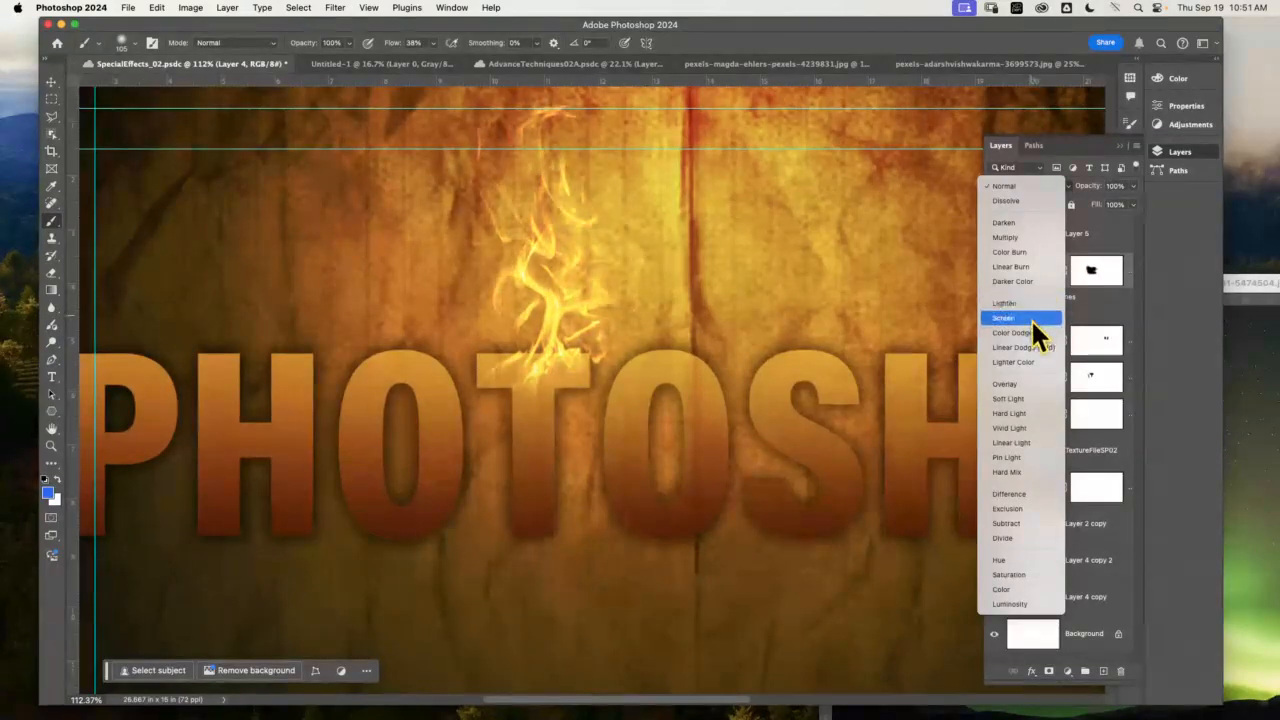
left_click(1033, 303)
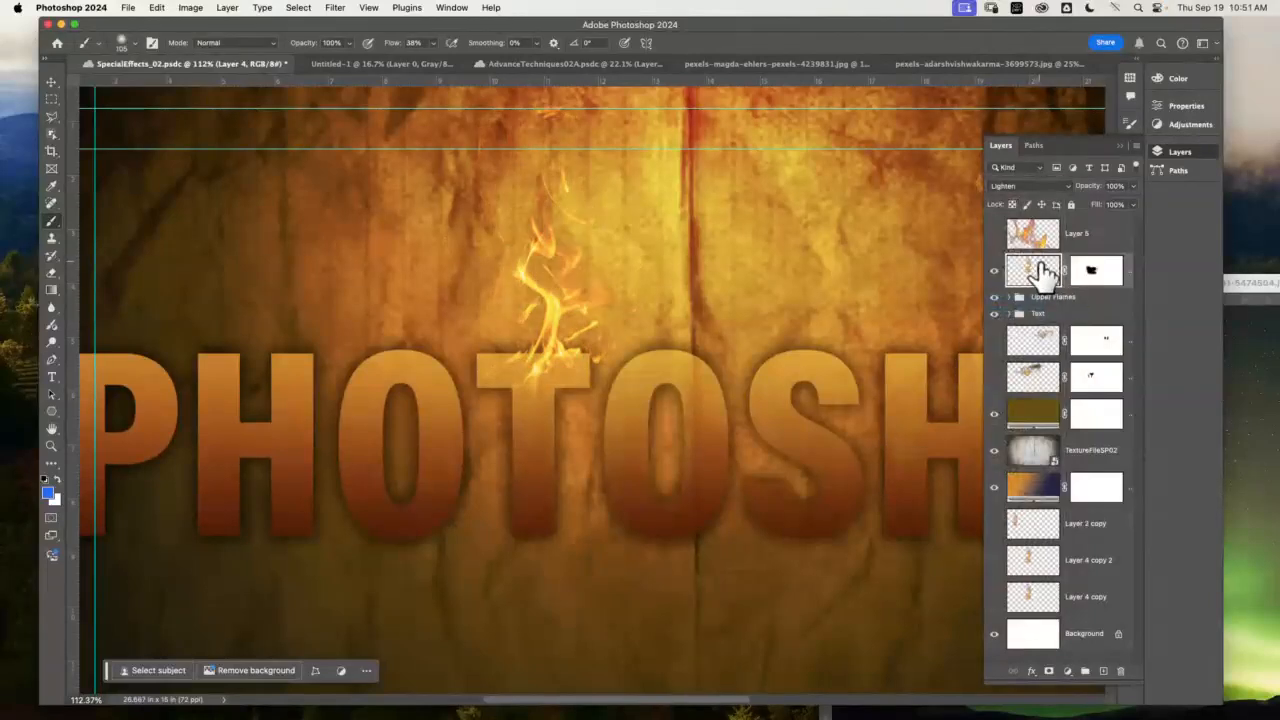
- Duplicate the masked Layer 4 and set the copy to Screen blend mode at 25% opacity
left_click_drag(1046, 271, 1102, 671)
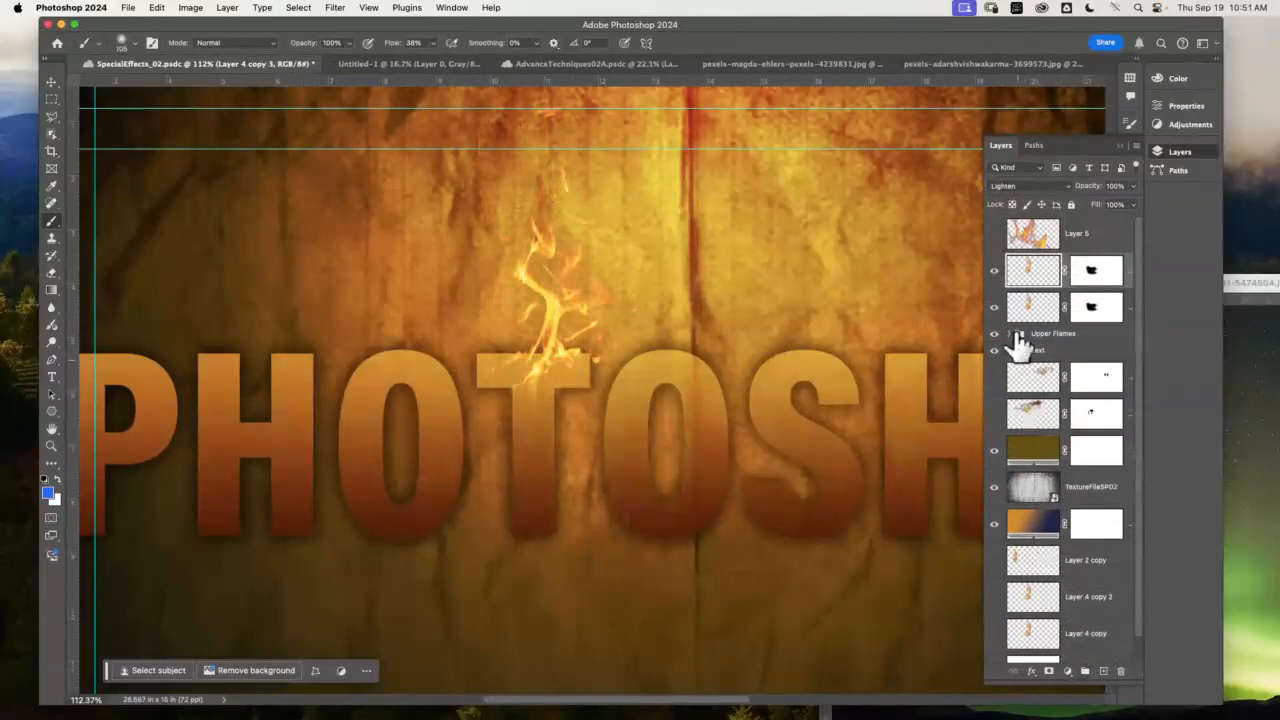
left_click(995, 272)
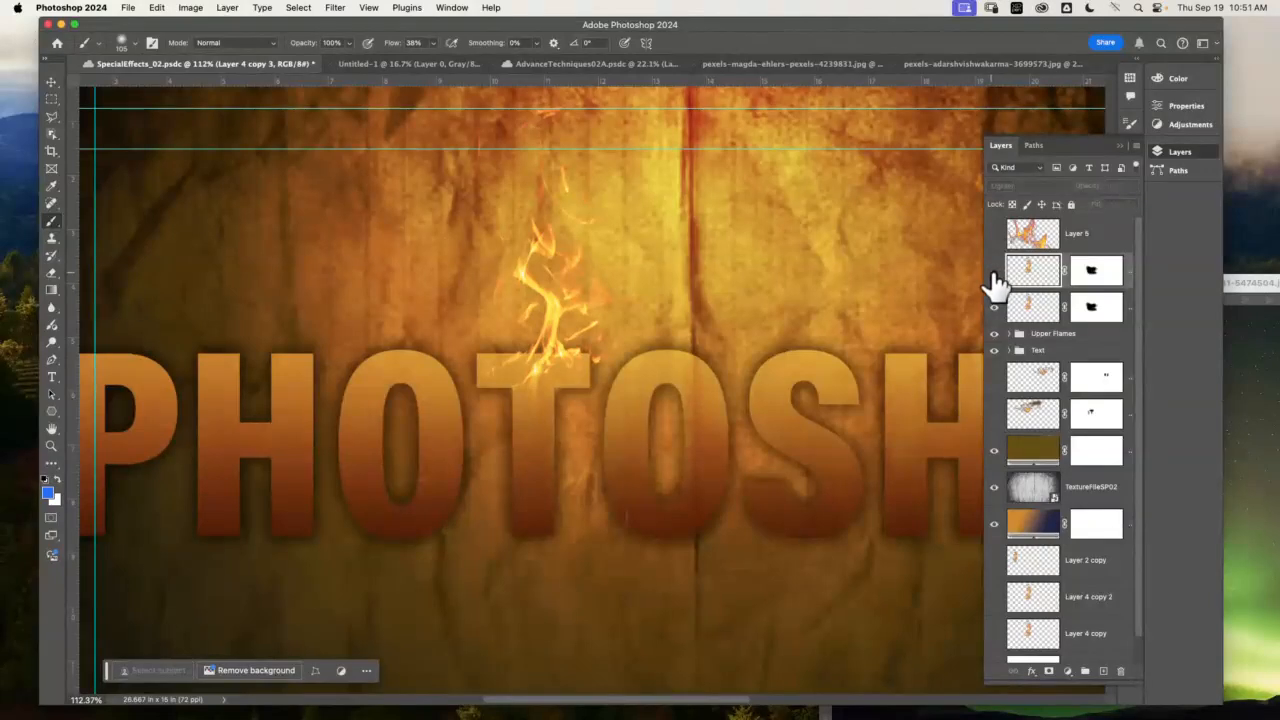
left_click(995, 271)
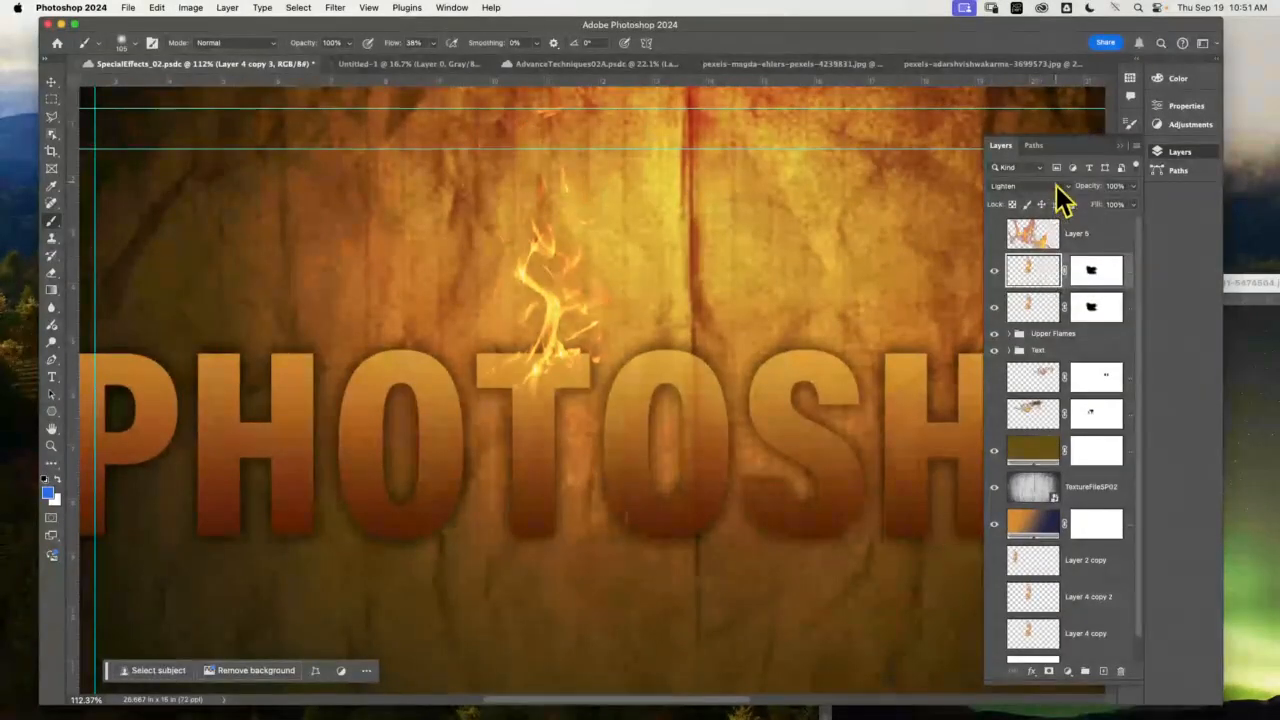
left_click(1056, 186)
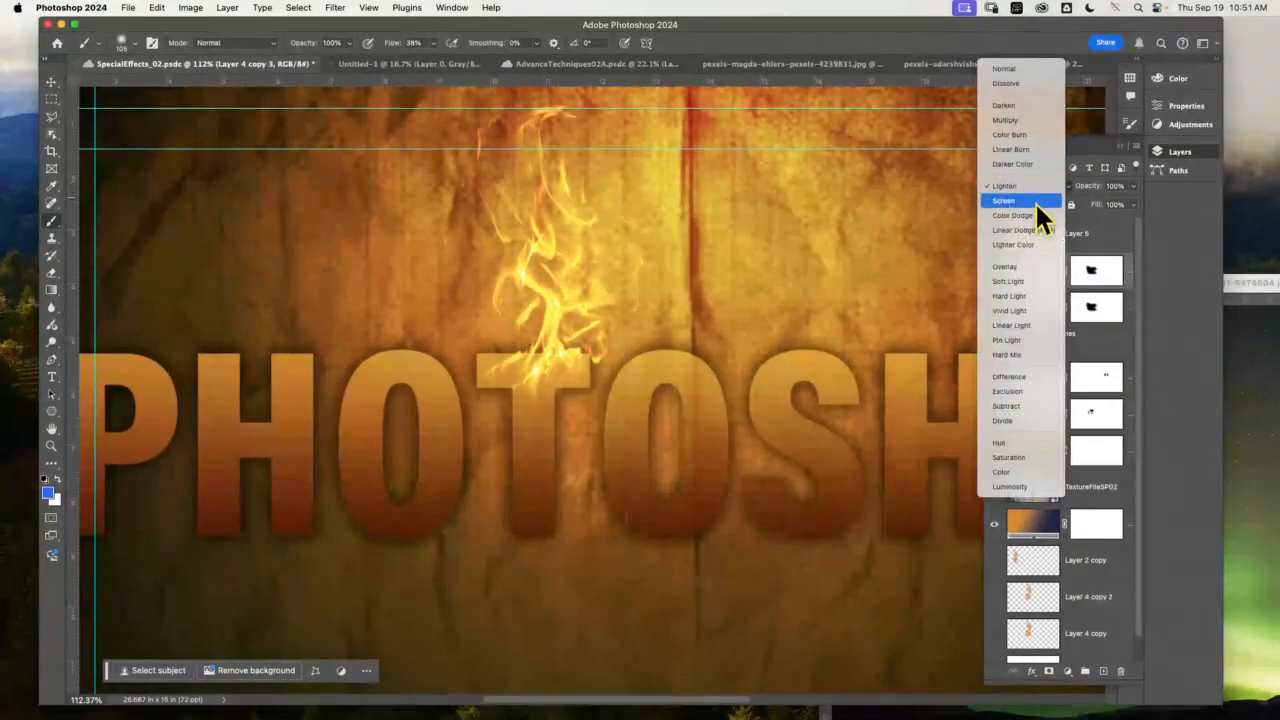
left_click(1035, 201)
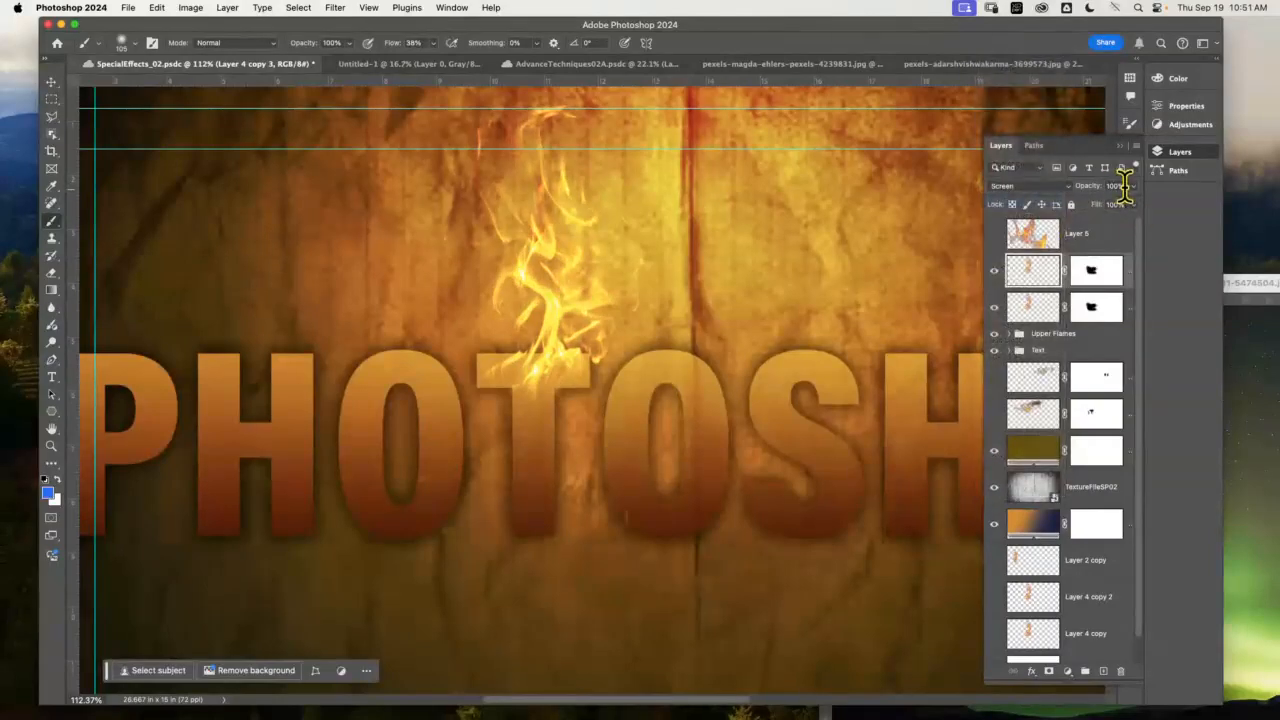
left_click(1125, 186)
type("60")
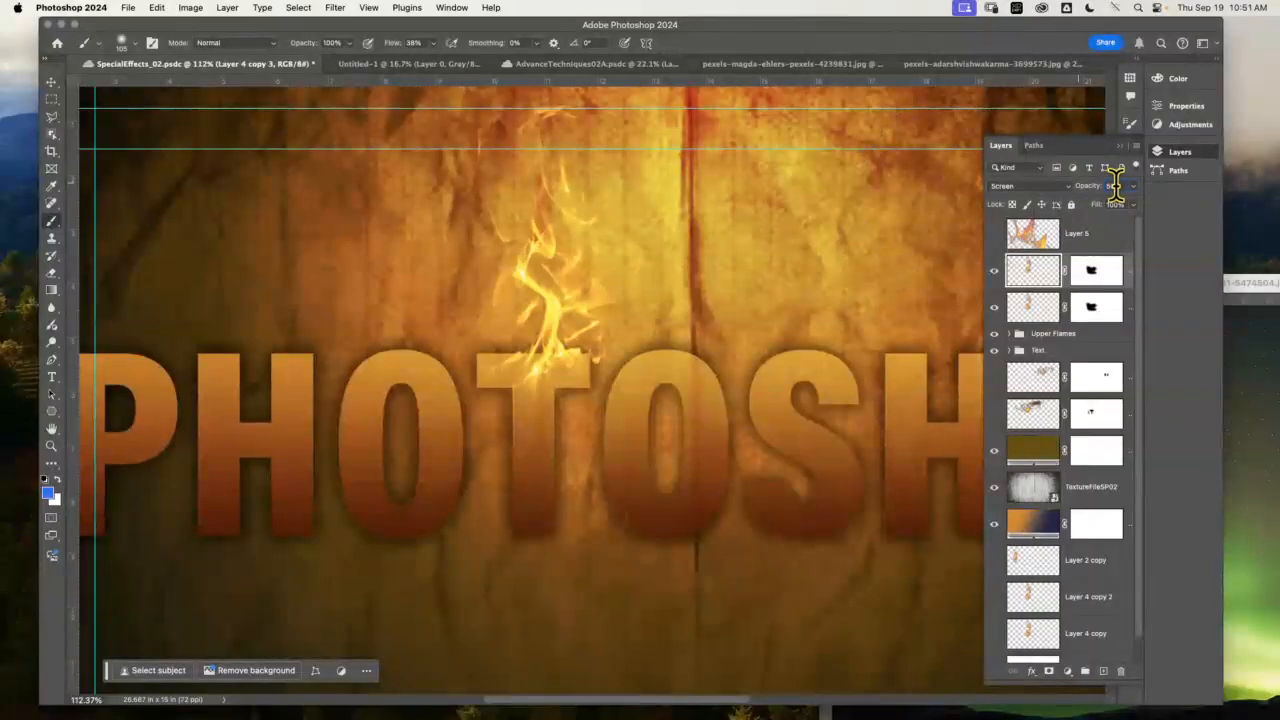
type("20")
key("Return")
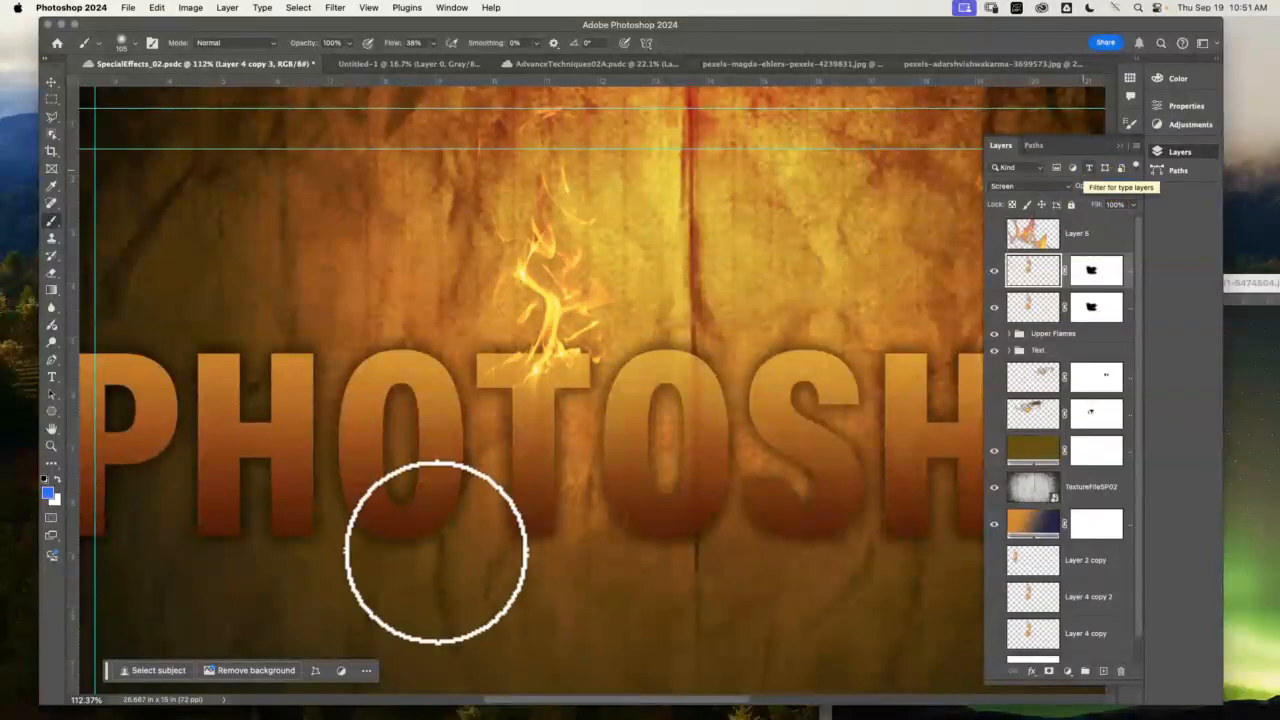
- Hide both masked flame layers, then show Layer 4 copy 2 and move it directly above the Upper Flames group
left_click(51, 82)
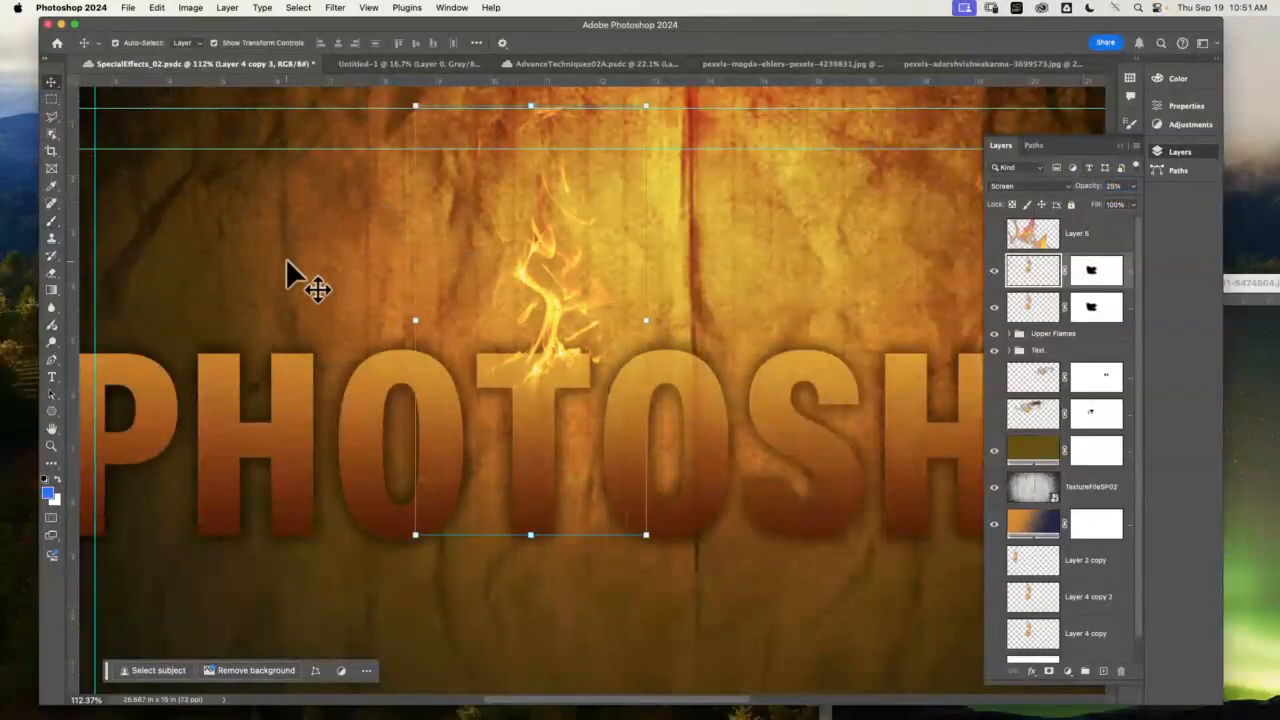
left_click(558, 362)
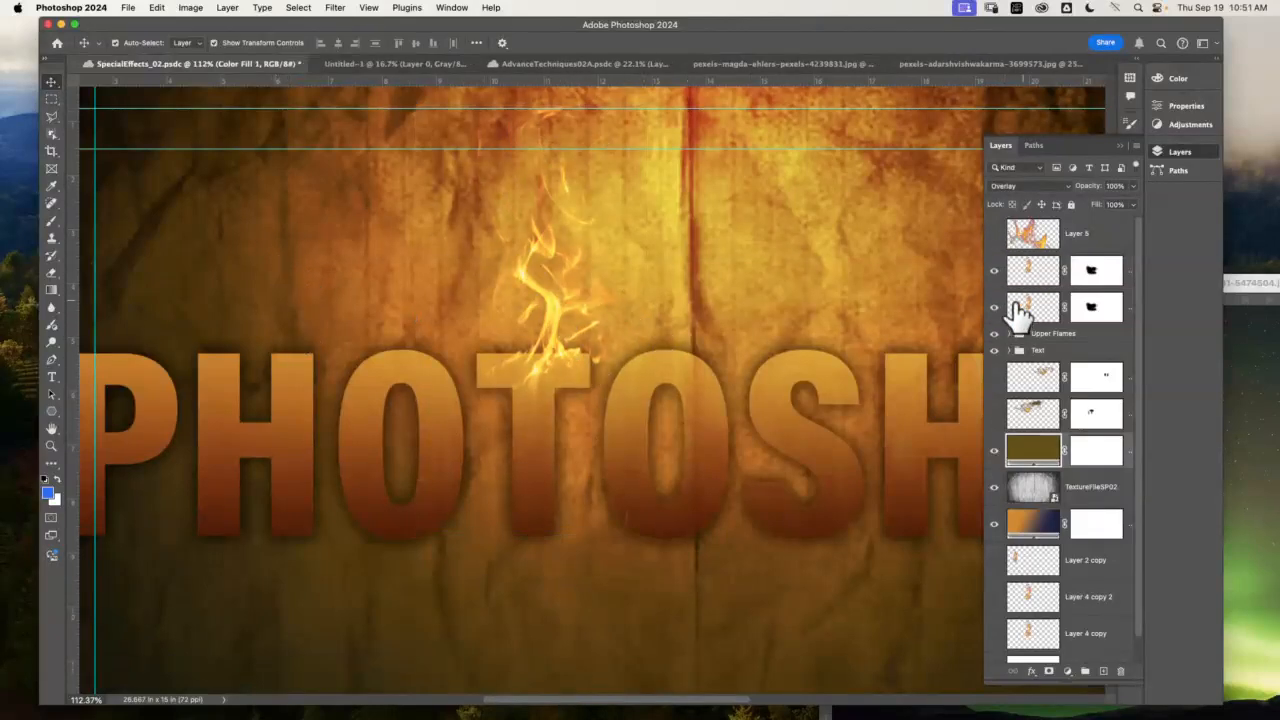
left_click(994, 270)
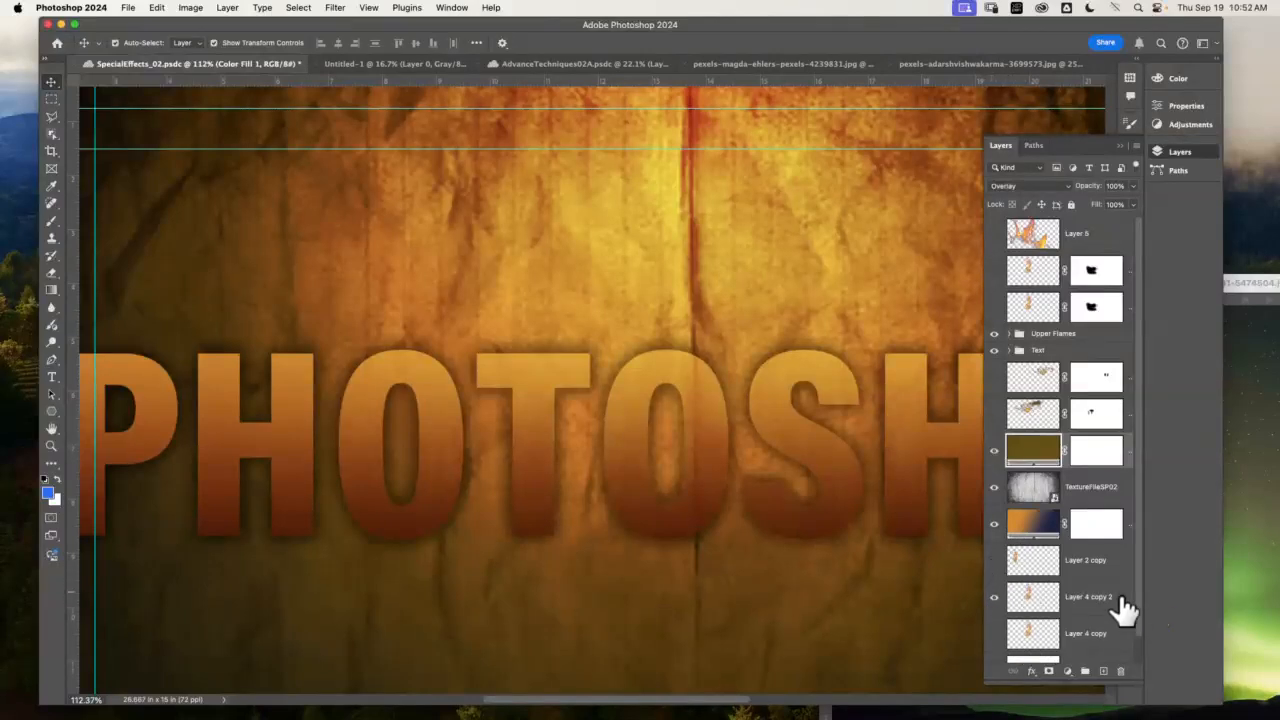
left_click_drag(1105, 603, 1094, 340)
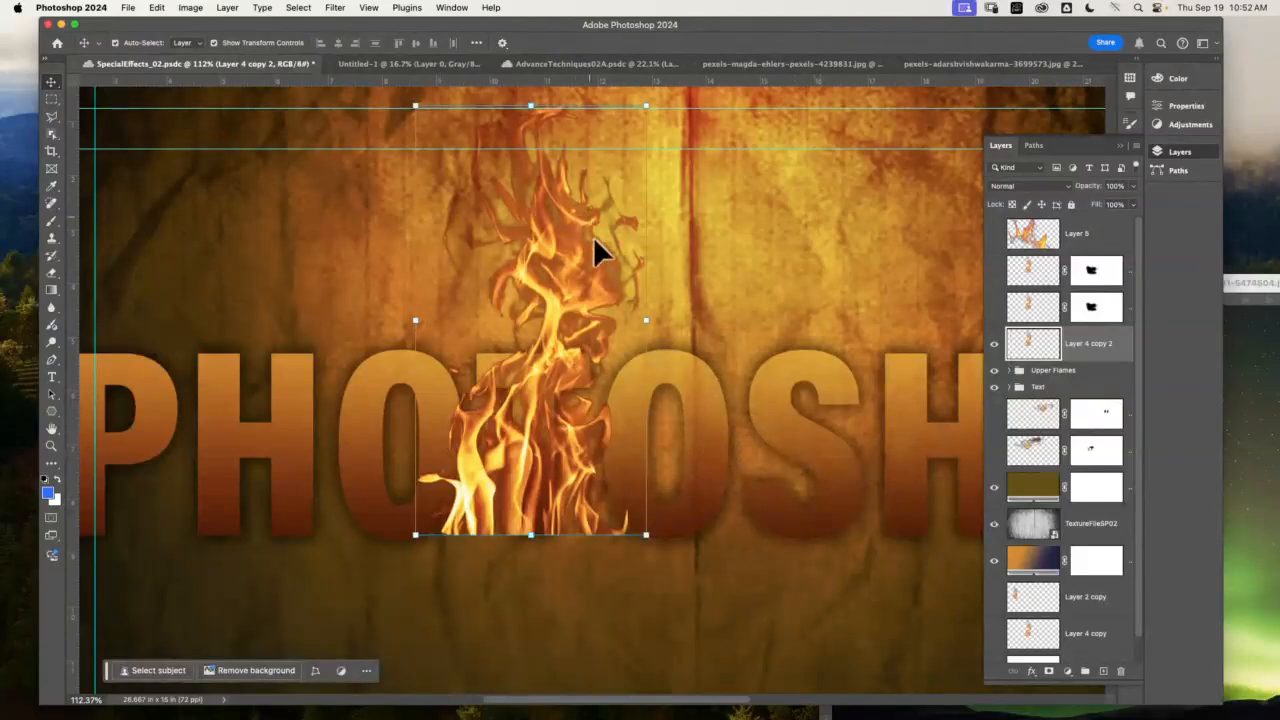
- Inspect the unmasked flames up close, hide Layer 4 copy 2, and show the two masked flame layers again
left_click(51, 446)
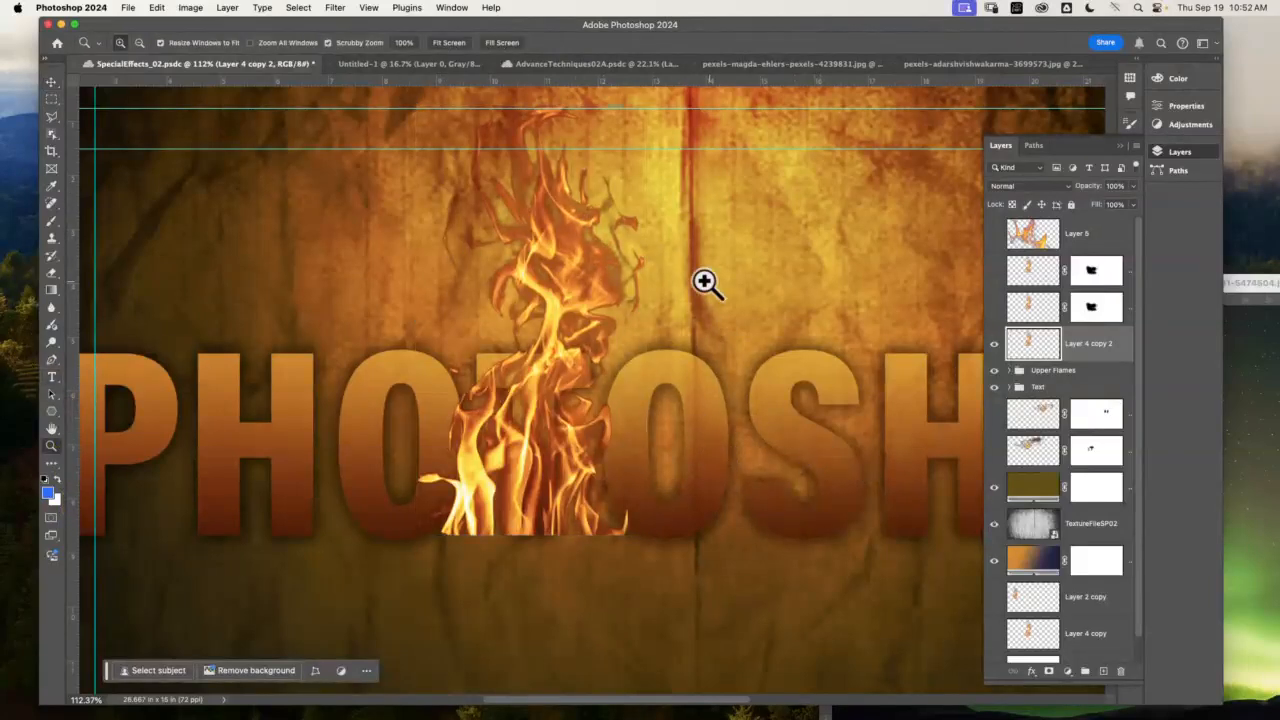
left_click(530, 261)
left_click_drag(530, 261, 603, 280)
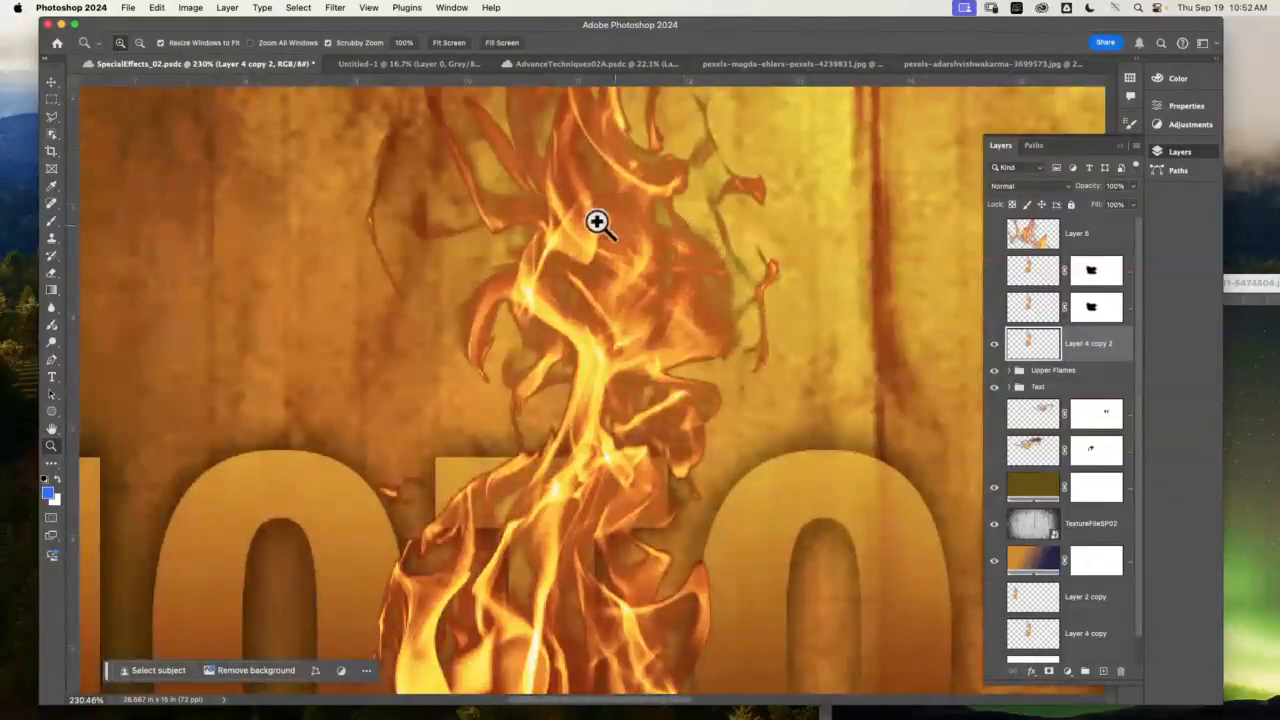
left_click(995, 344)
left_click(995, 307)
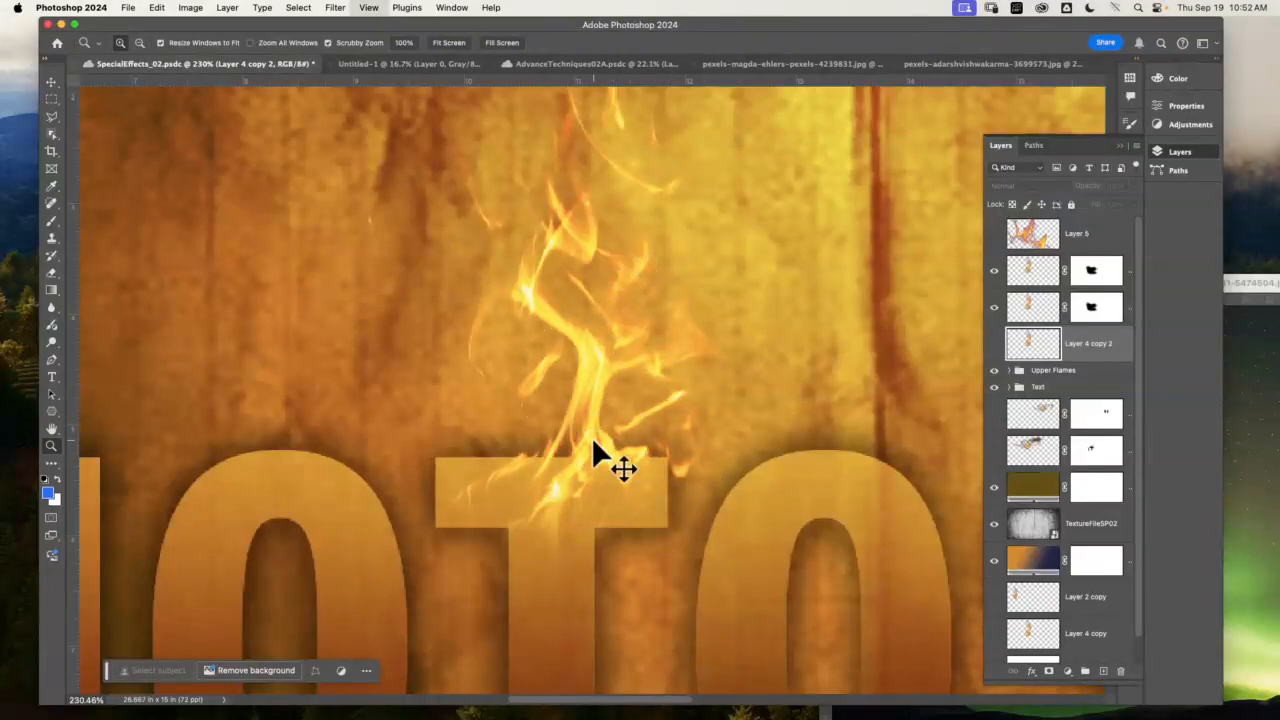
key("super+0")
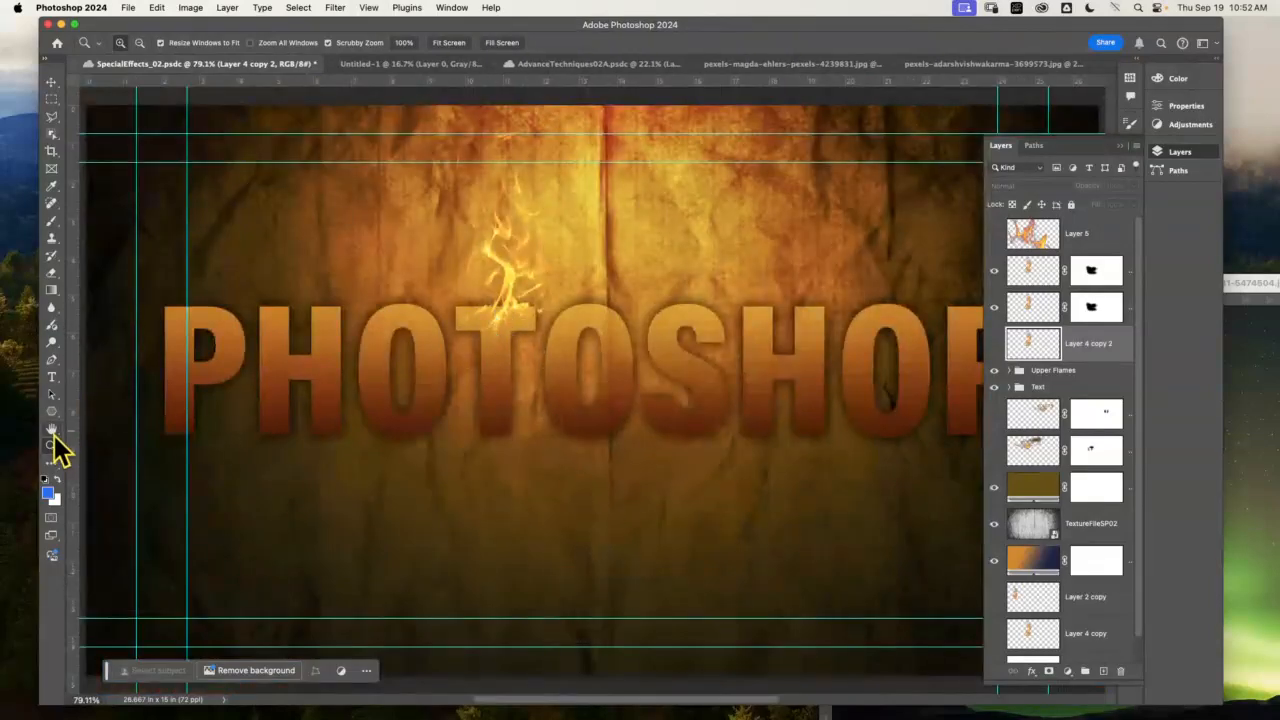
- Touch up Layer 4 copy 3's mask with a smaller brush where the flame base overlaps the T's crossbar
left_click_drag(486, 320, 537, 318)
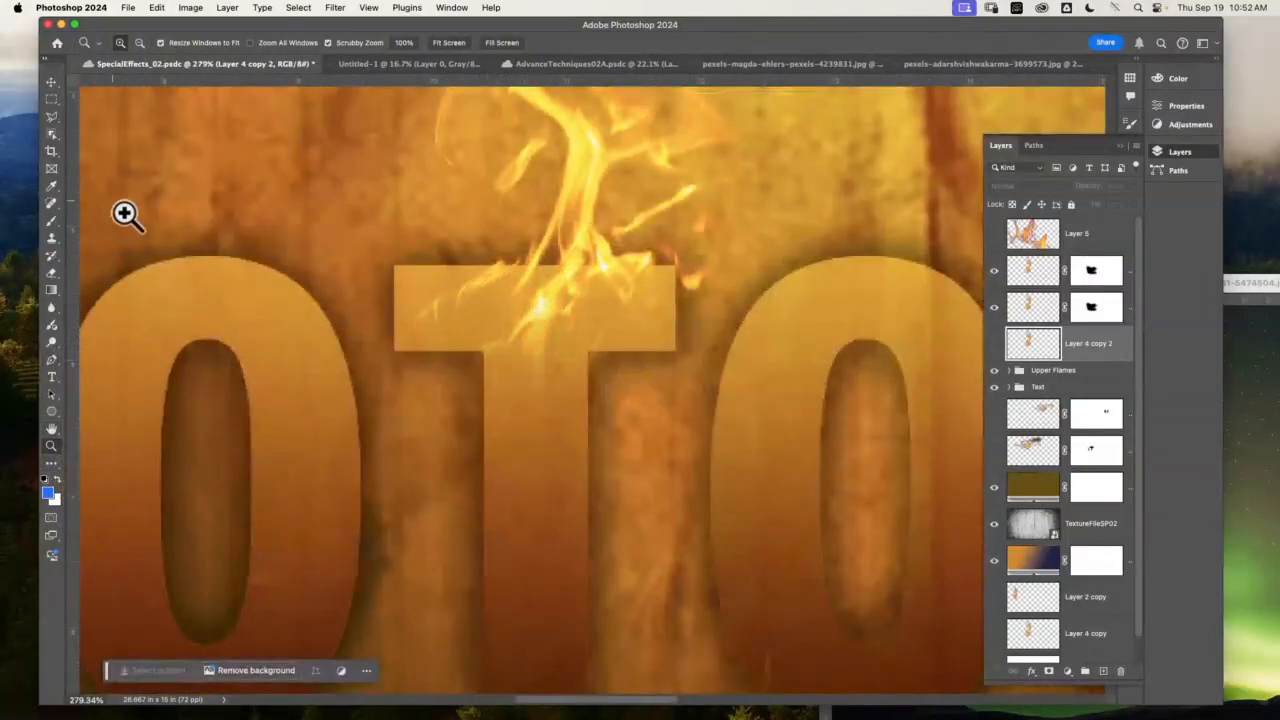
left_click(1091, 270)
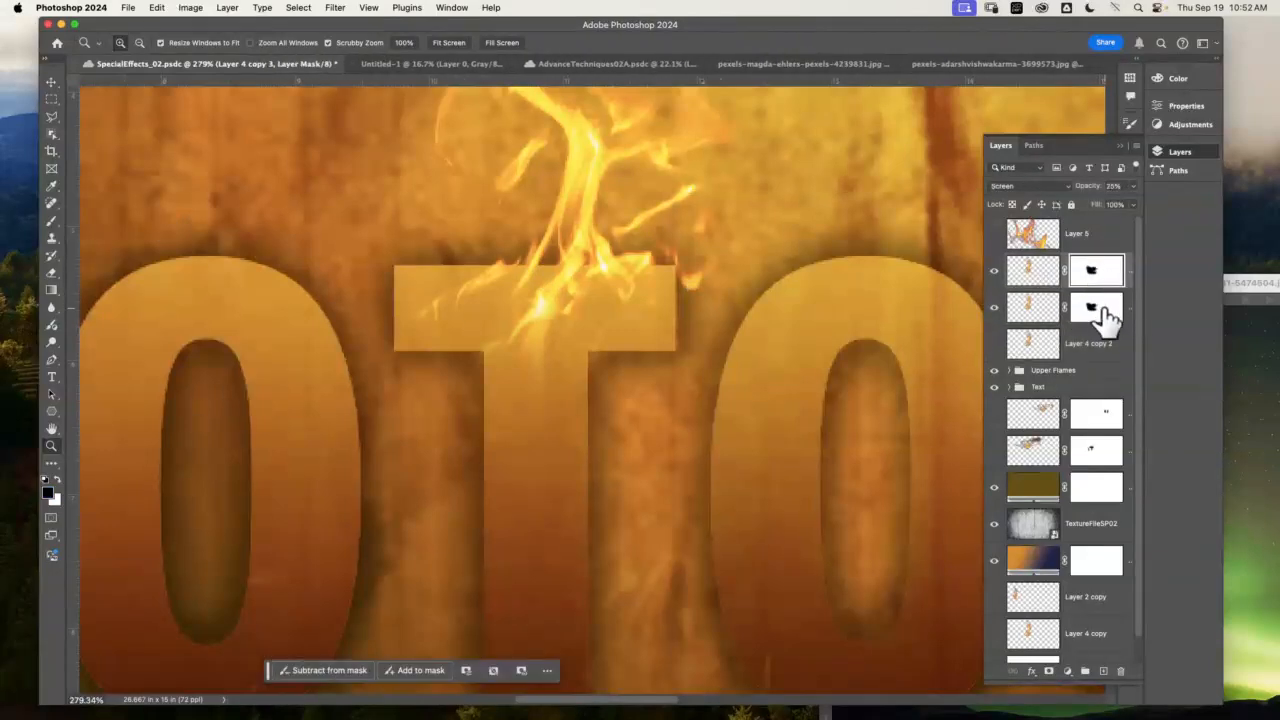
left_click(54, 222)
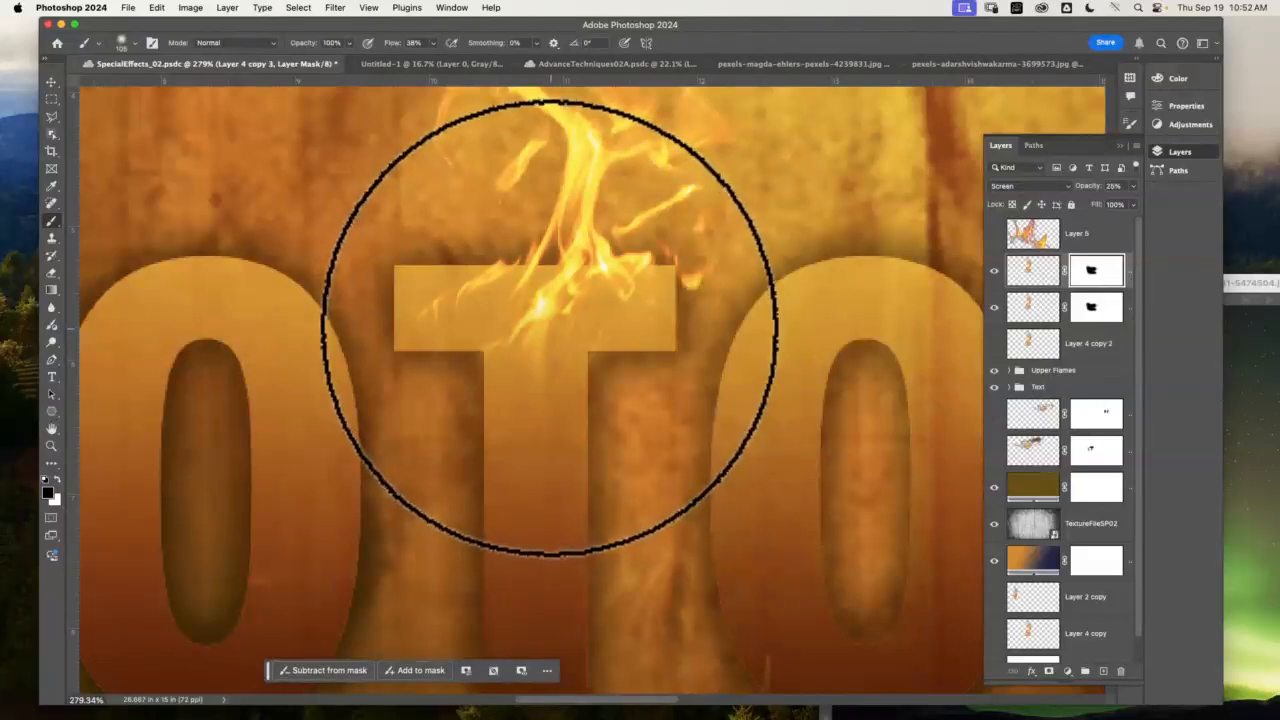
left_click(121, 43)
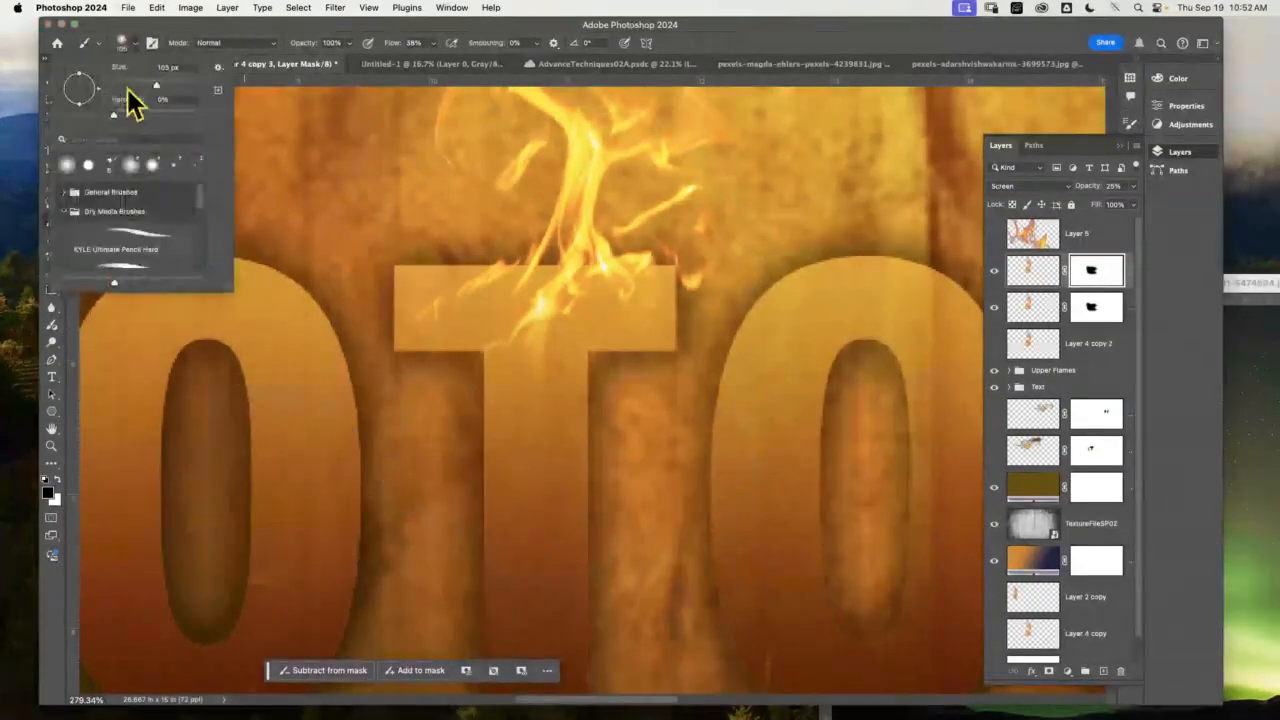
left_click(560, 327)
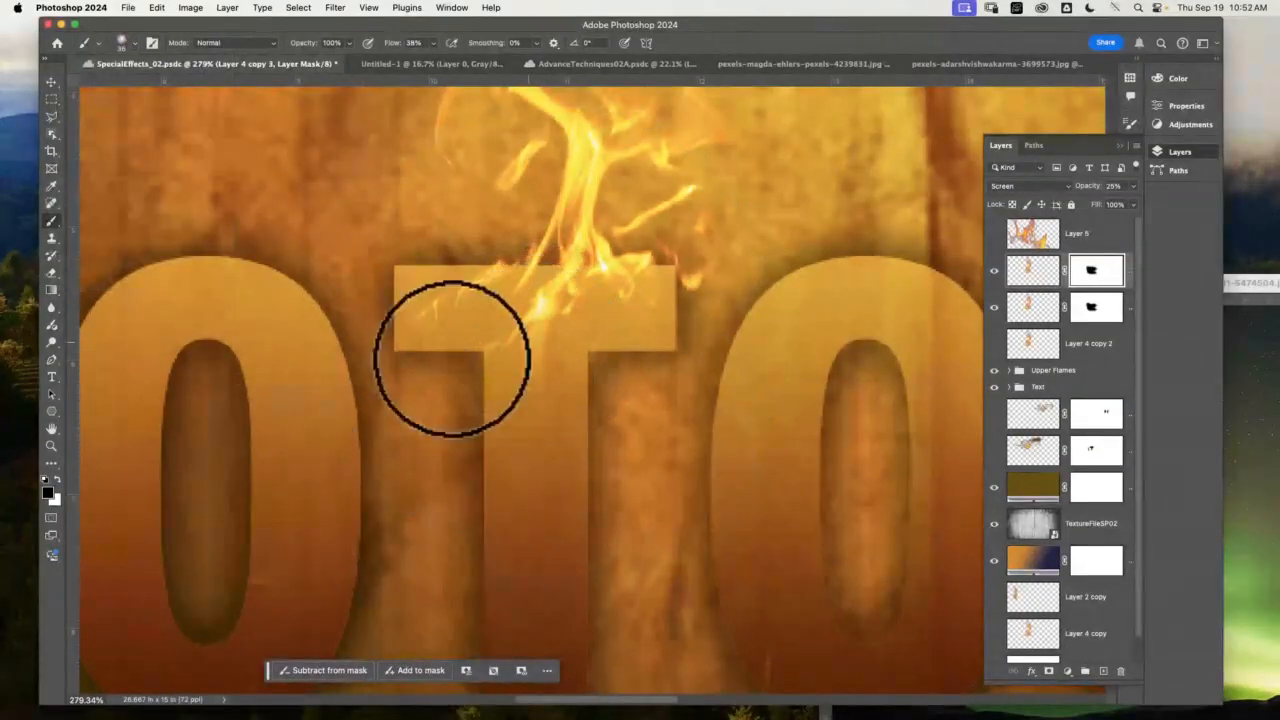
mouse_move(605, 316)
left_mouse_down()
mouse_move(561, 317)
mouse_move(549, 331)
left_mouse_up()
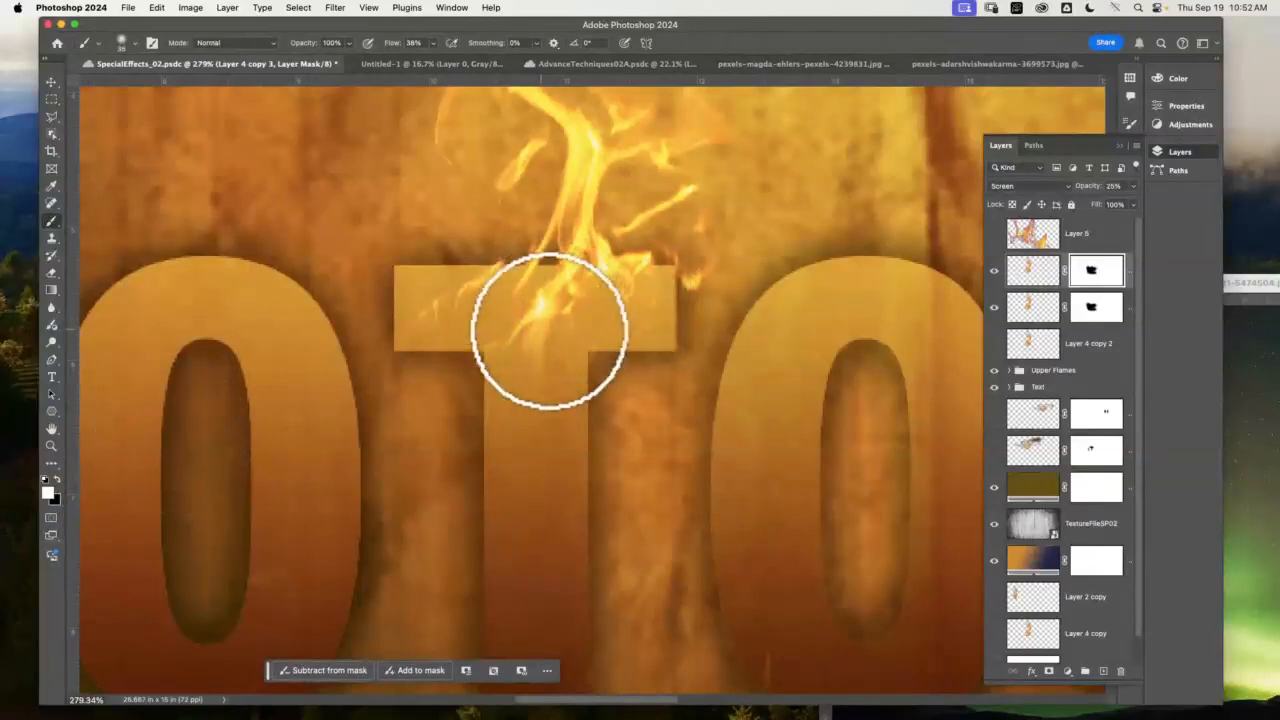
left_click(57, 481)
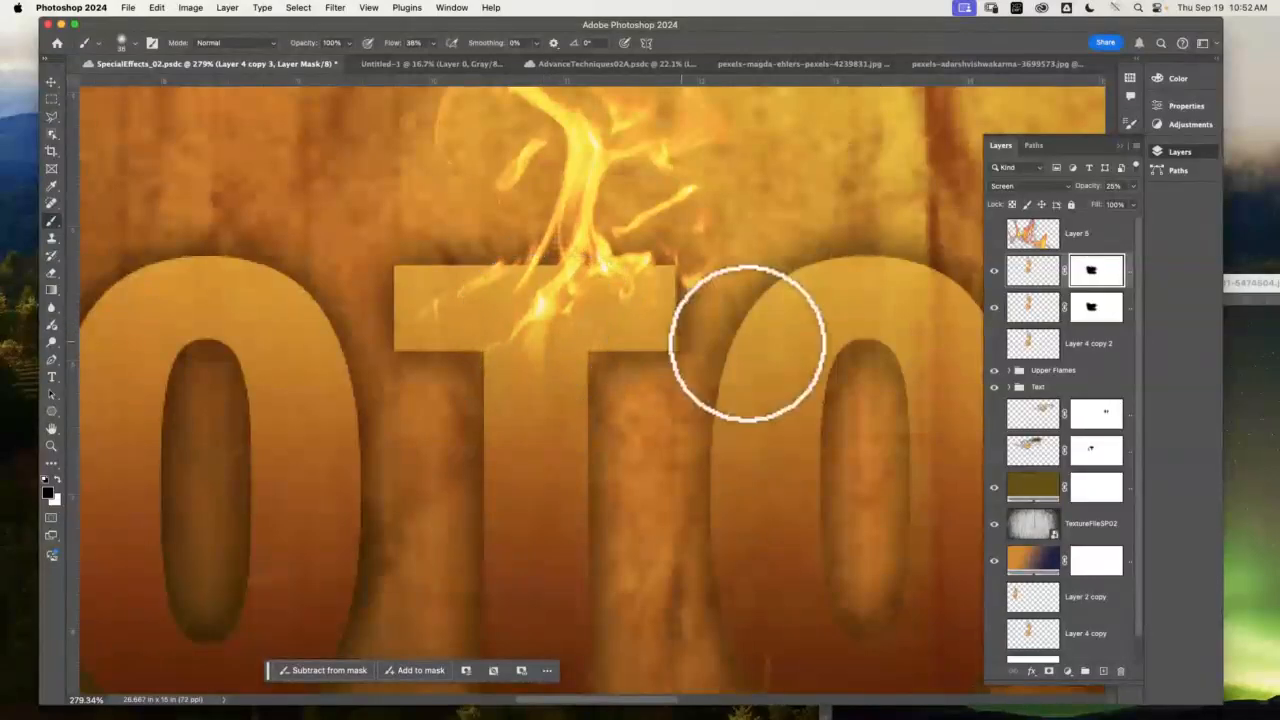
left_click(1030, 310)
left_click_drag(551, 323, 525, 325)
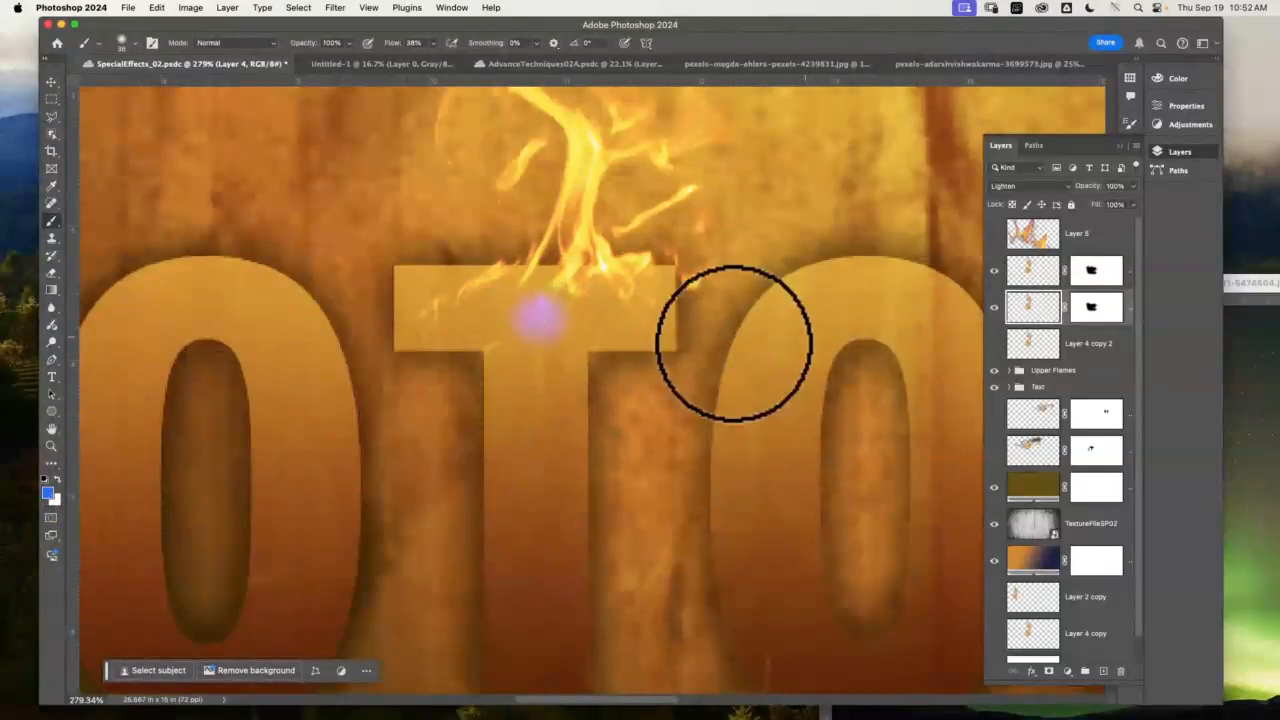
key("super+z")
- Paint black on Layer 4's mask to remove the flame base hanging over the middle of the letter T
left_click(1094, 310)
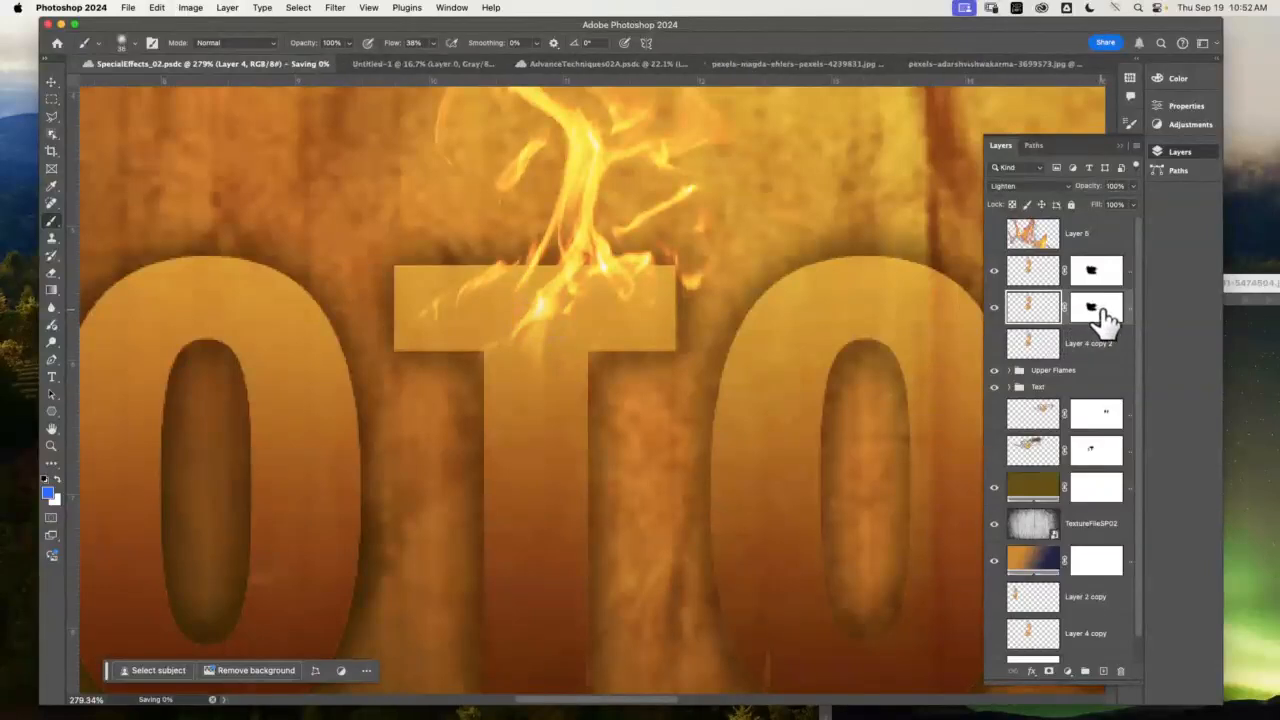
mouse_move(546, 316)
left_mouse_down()
mouse_move(512, 372)
mouse_move(498, 358)
mouse_move(536, 371)
left_mouse_up()
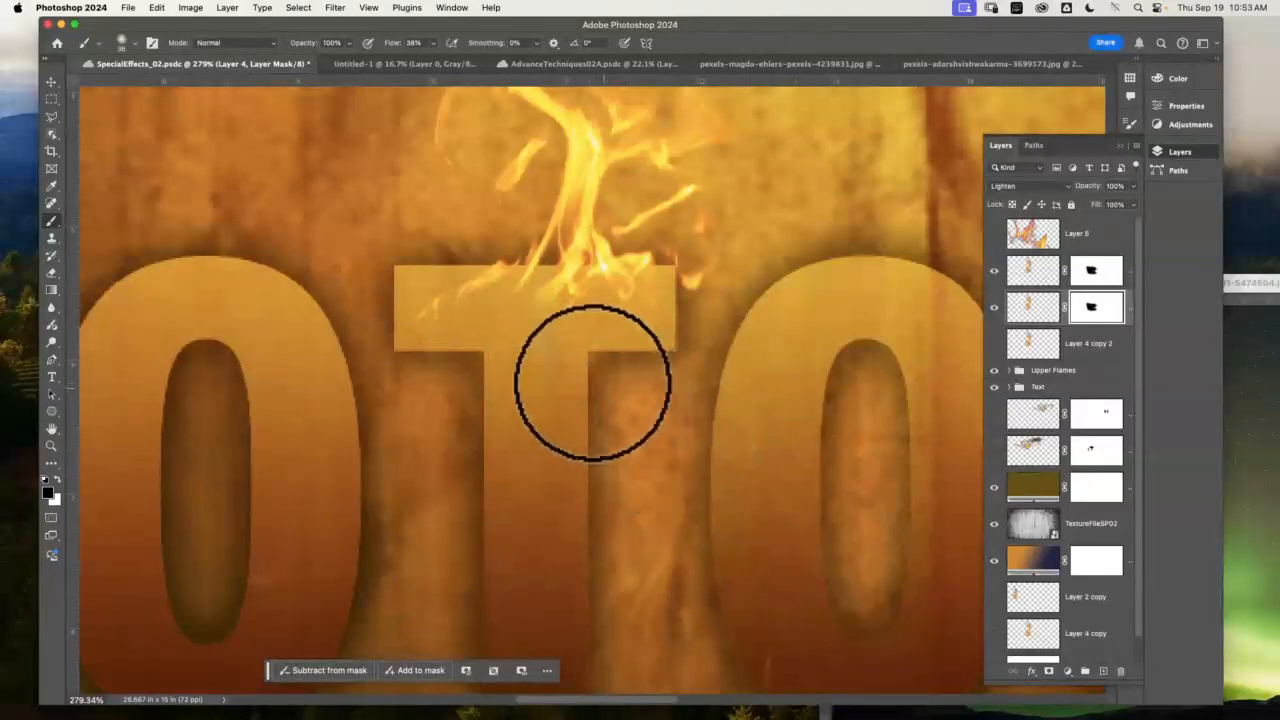
key("super+0")
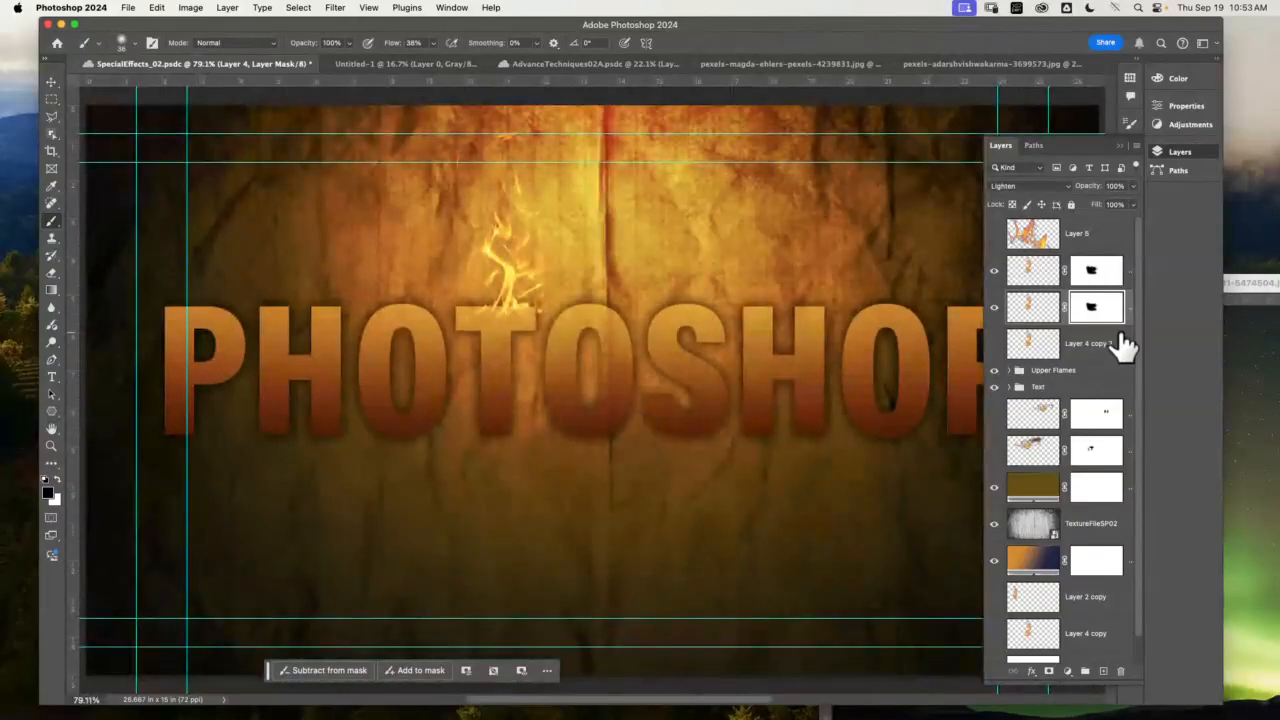
- Hide both masked flame layers, preview all the flames in the Upper Flames group, and leave that group hidden and collapsed
left_click_drag(1001, 308, 989, 352)
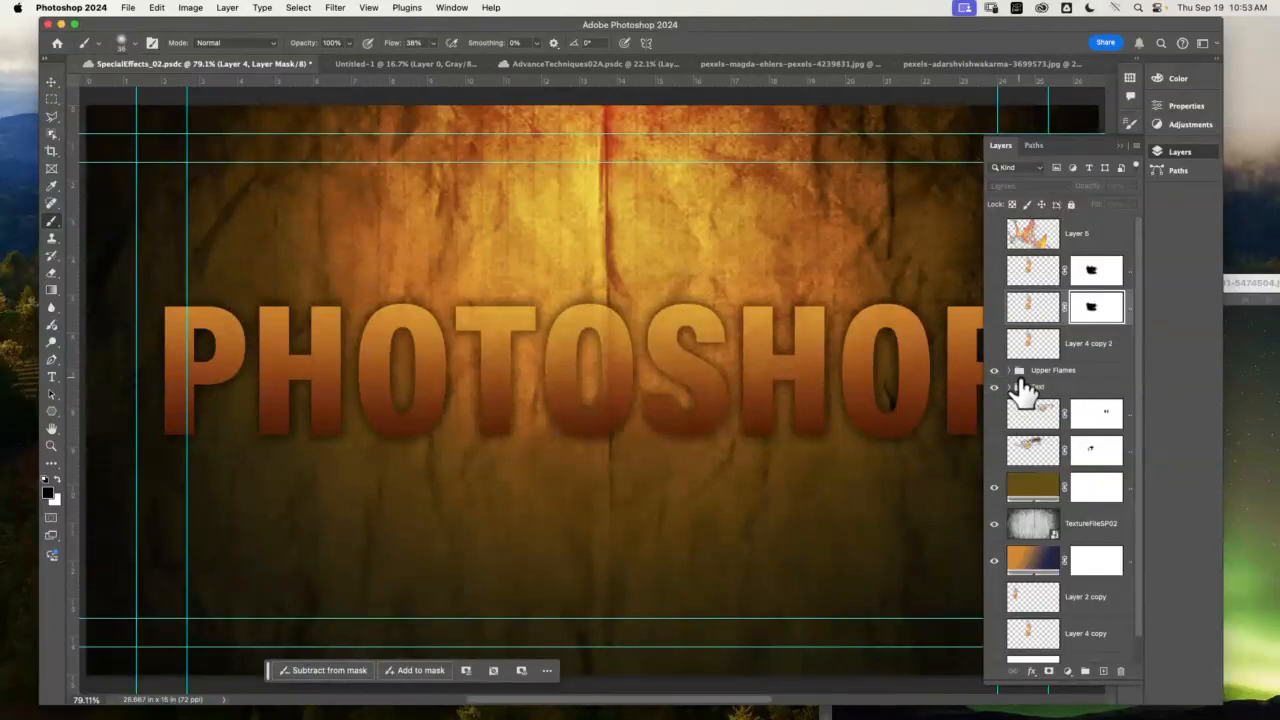
left_click(1010, 370)
left_click_drag(992, 405, 994, 634)
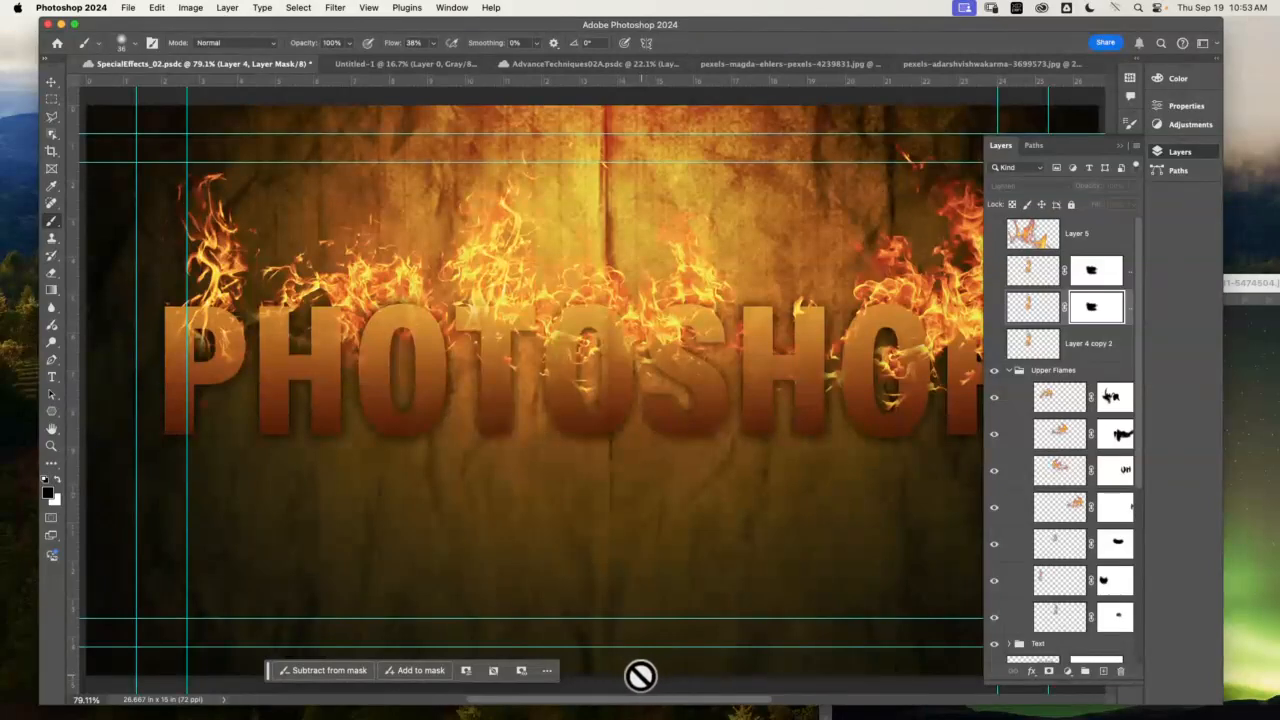
left_click(994, 370)
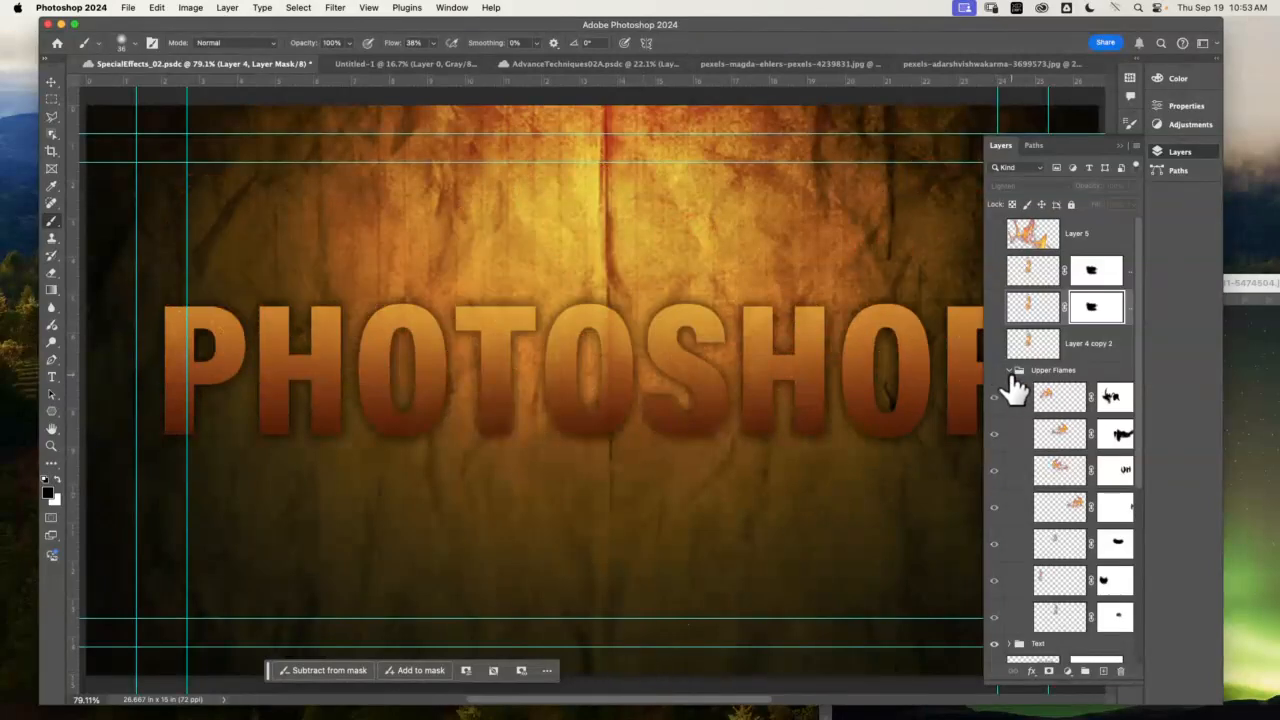
left_click(1008, 370)
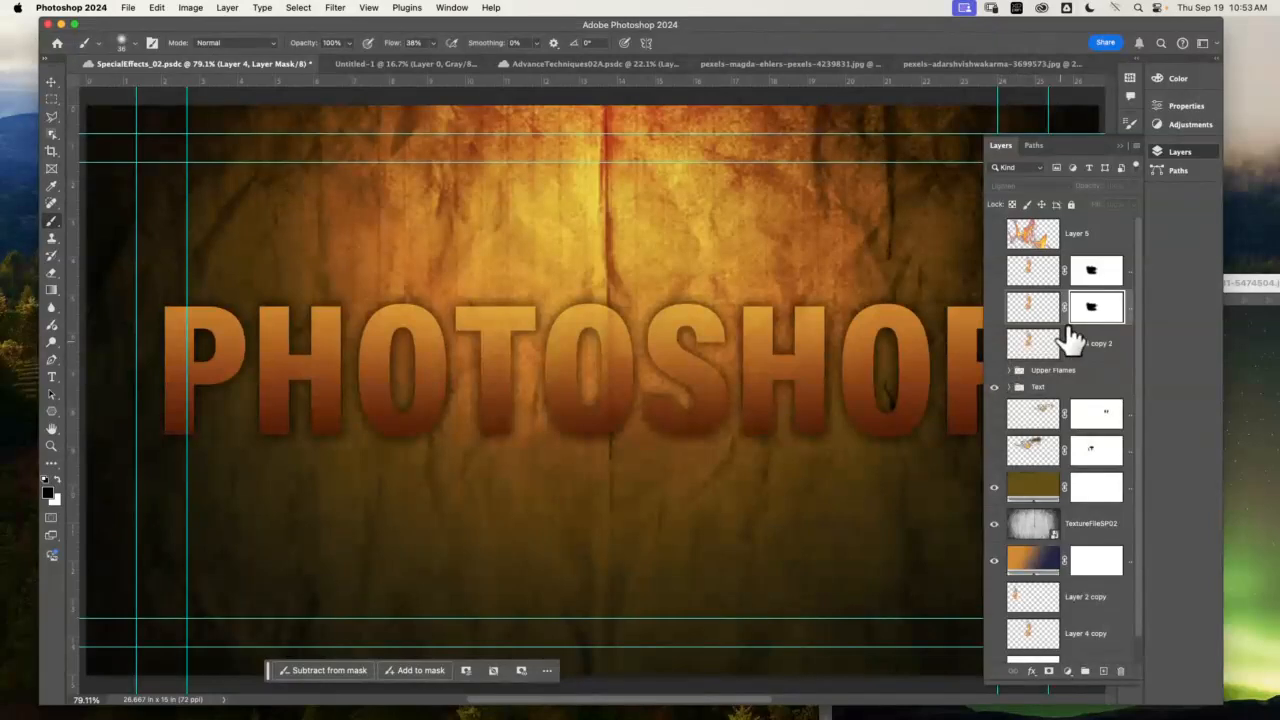
- Show the two masked flame layers again, keep Layer 4 copy 2 hidden, and duplicate the masked pair together
left_click(994, 307)
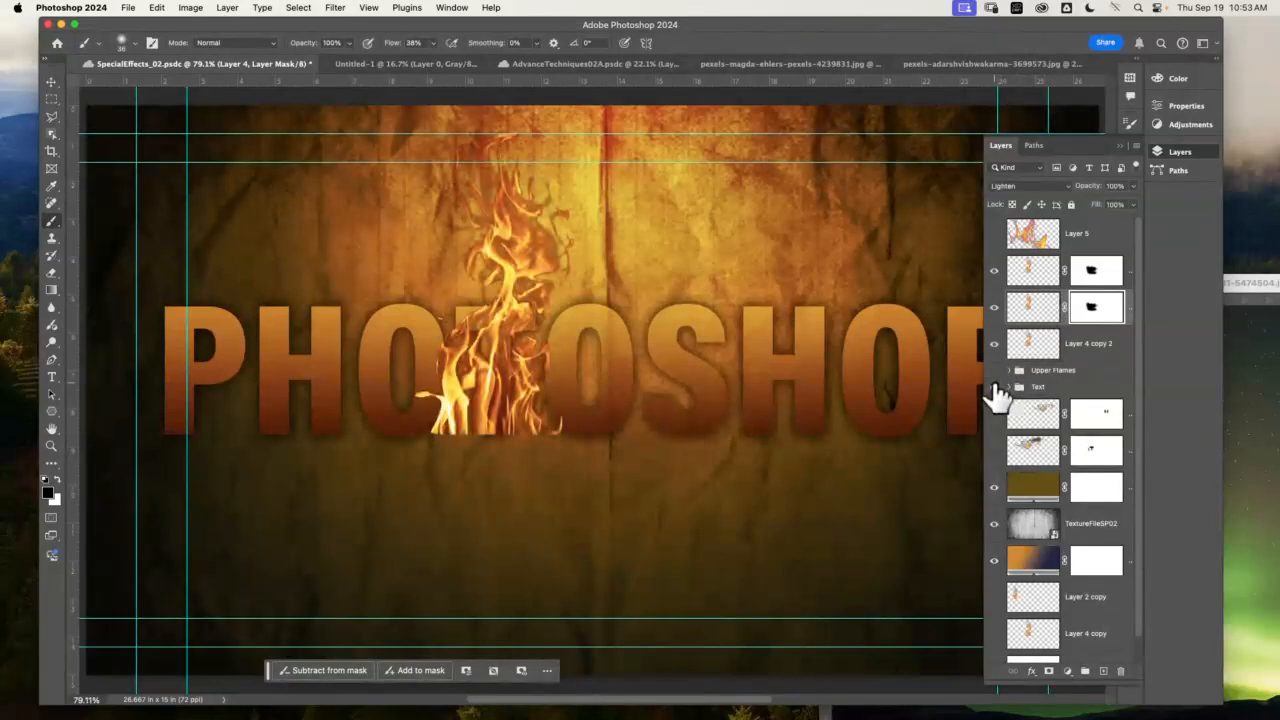
left_click(994, 343)
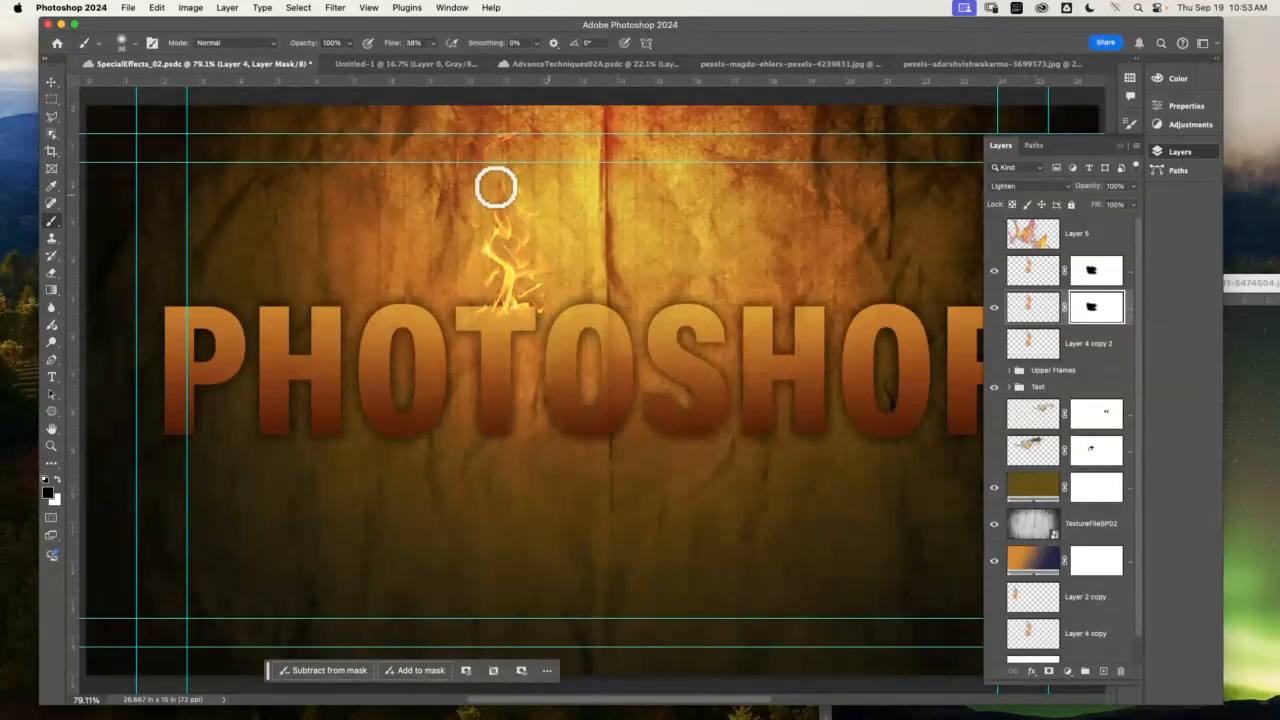
left_click(1025, 275)
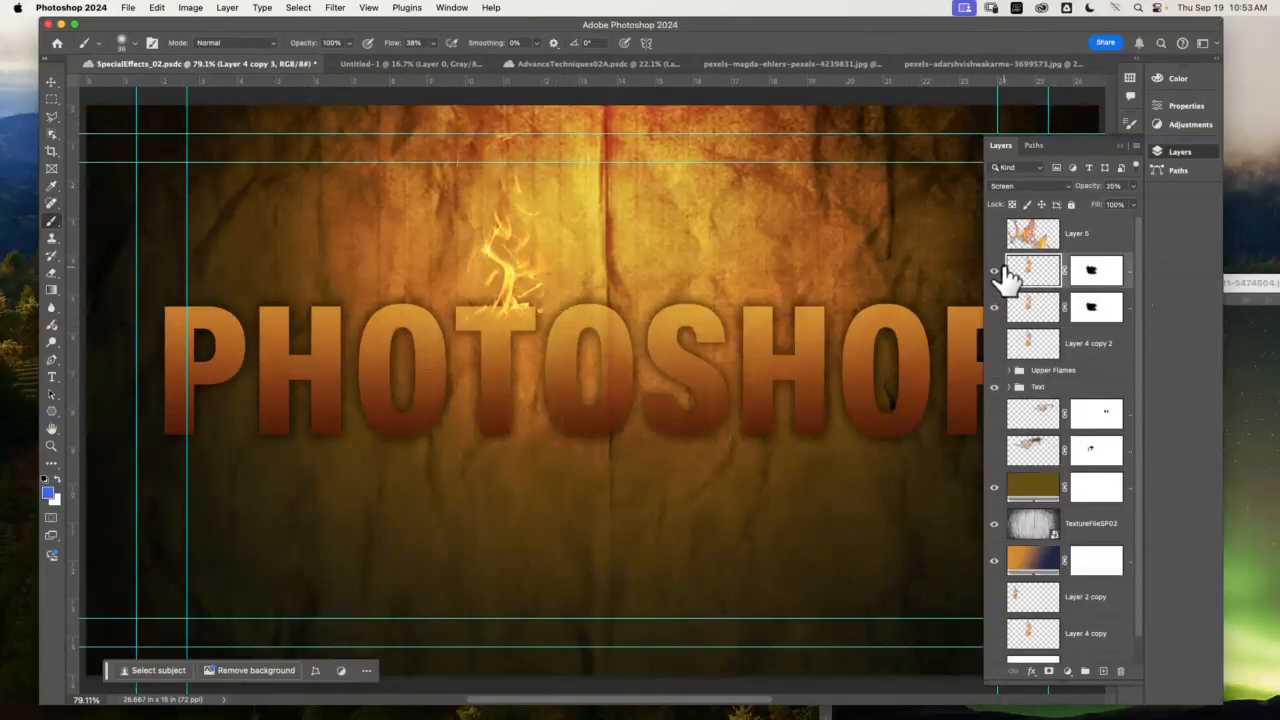
left_click(1043, 308, "shift")
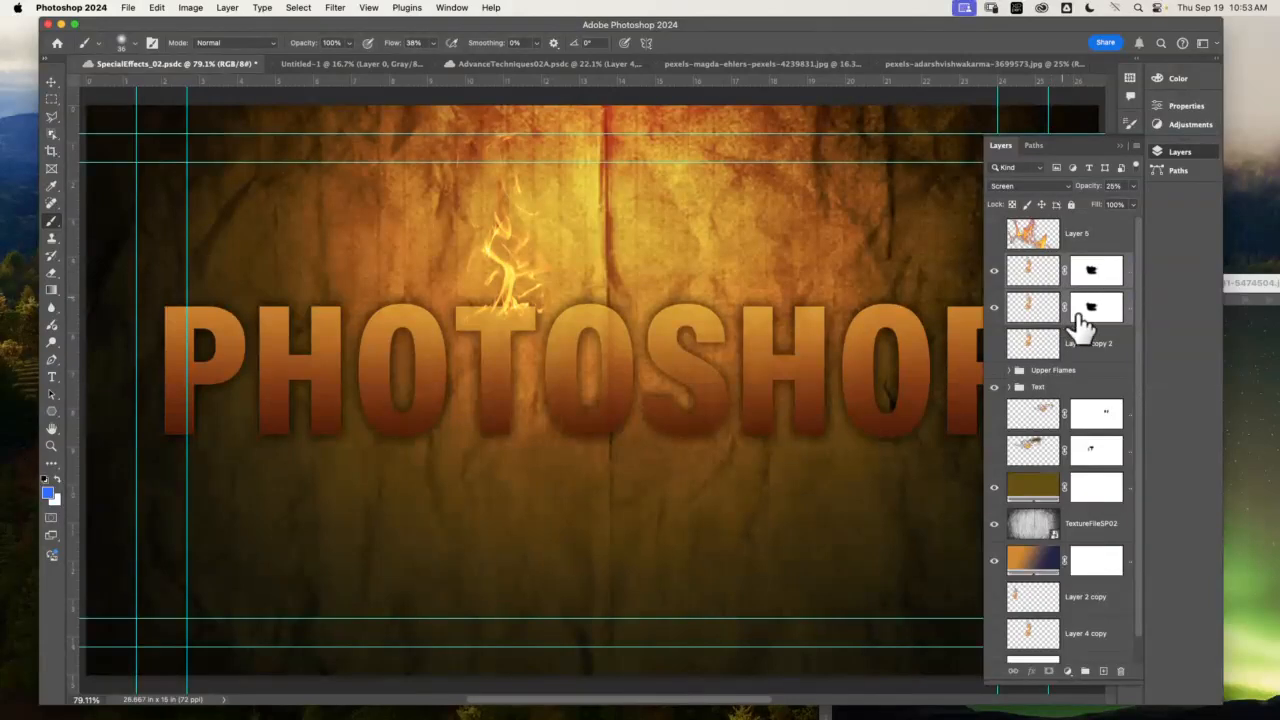
key("super+j")
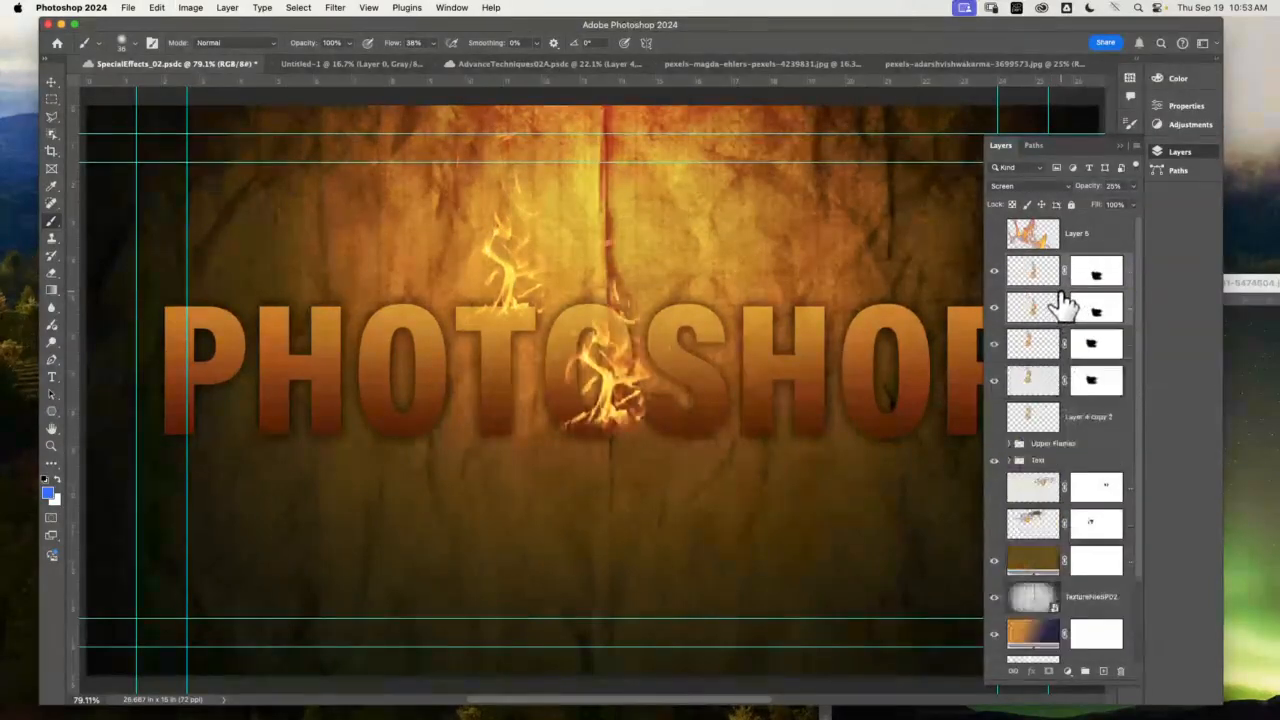
- Move the duplicated flame pair onto the top edge of the letter P
left_click(51, 82)
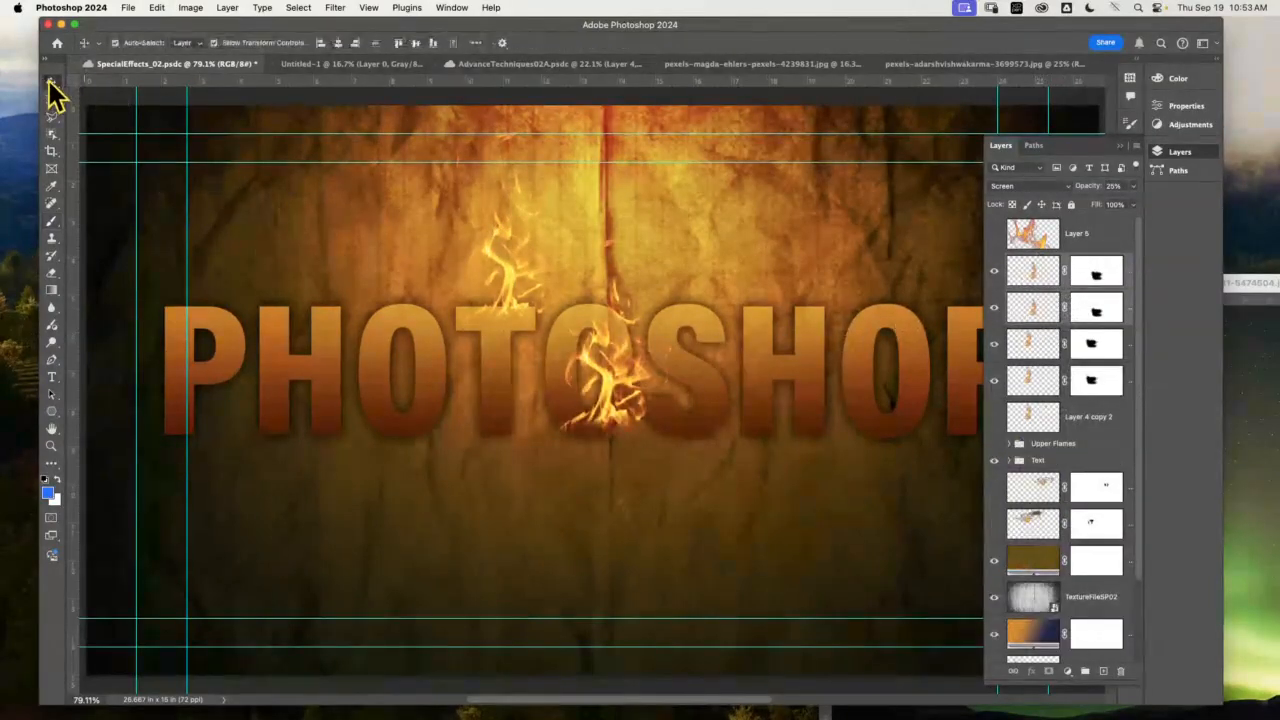
left_click_drag(600, 406, 286, 309)
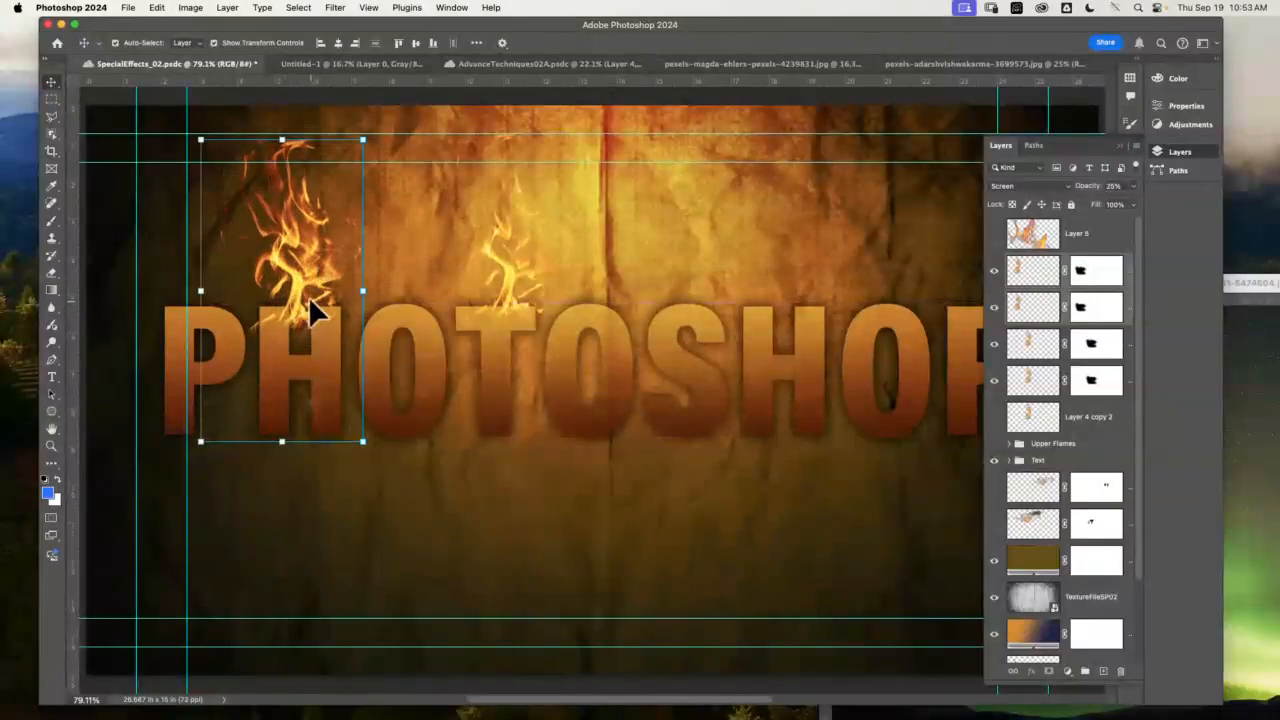
left_click_drag(312, 313, 230, 307)
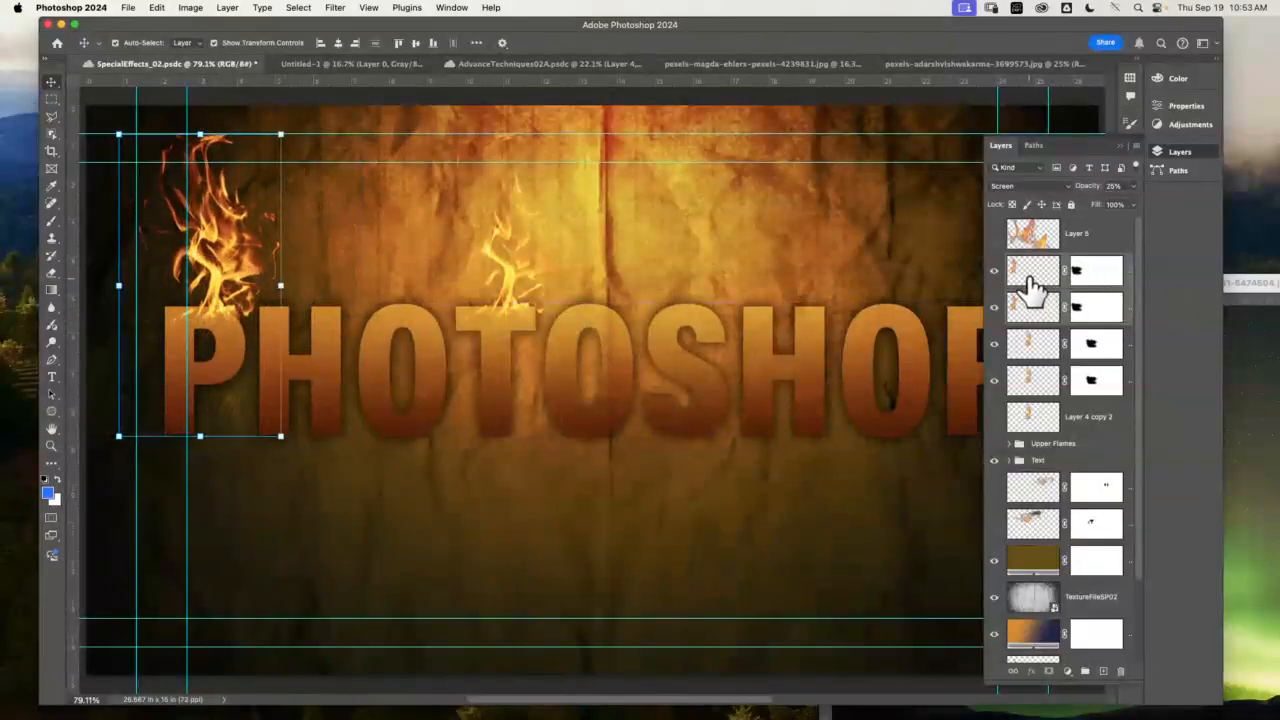
- Add two more copies of the flame pair above the H and the first O, and turn off the transform controls
left_click_drag(1035, 280, 494, 405)
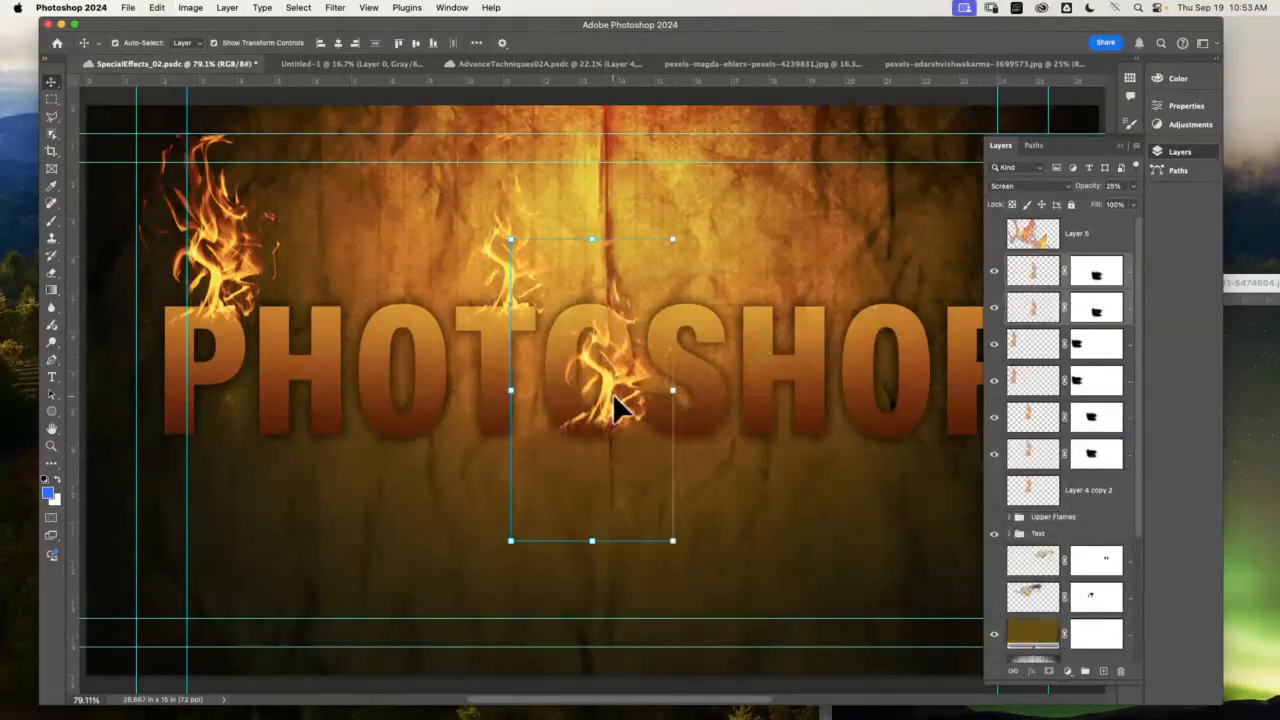
left_click_drag(618, 405, 334, 298)
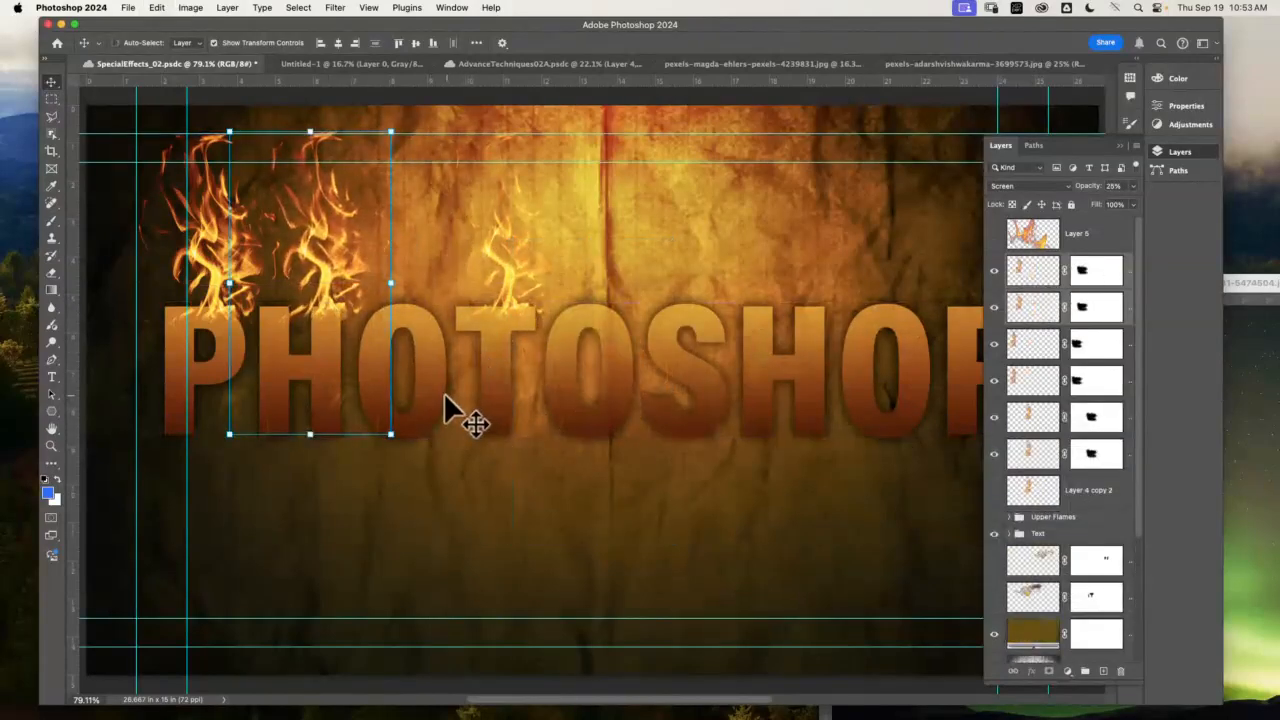
key("super+v")
left_click_drag(626, 392, 438, 288)
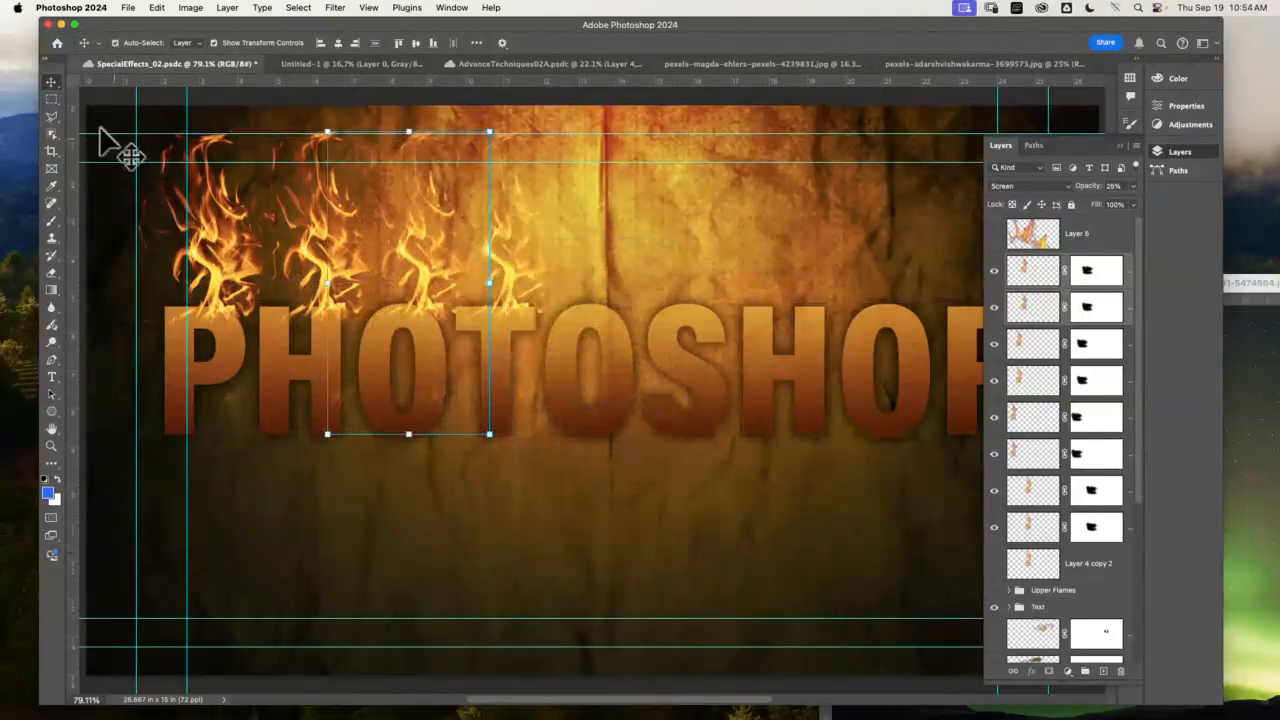
left_click(214, 43)
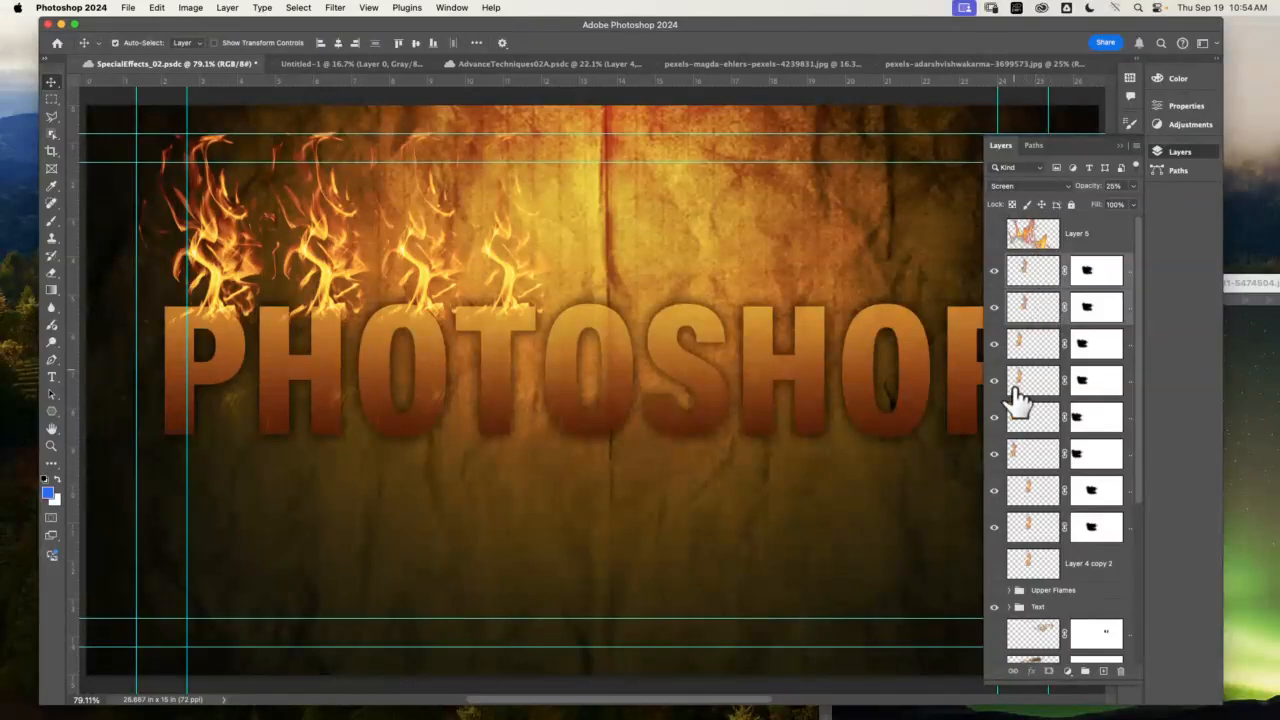
- Hide the flame pairs above the H and first O, leaving only the P and T flames visible
left_click(995, 527)
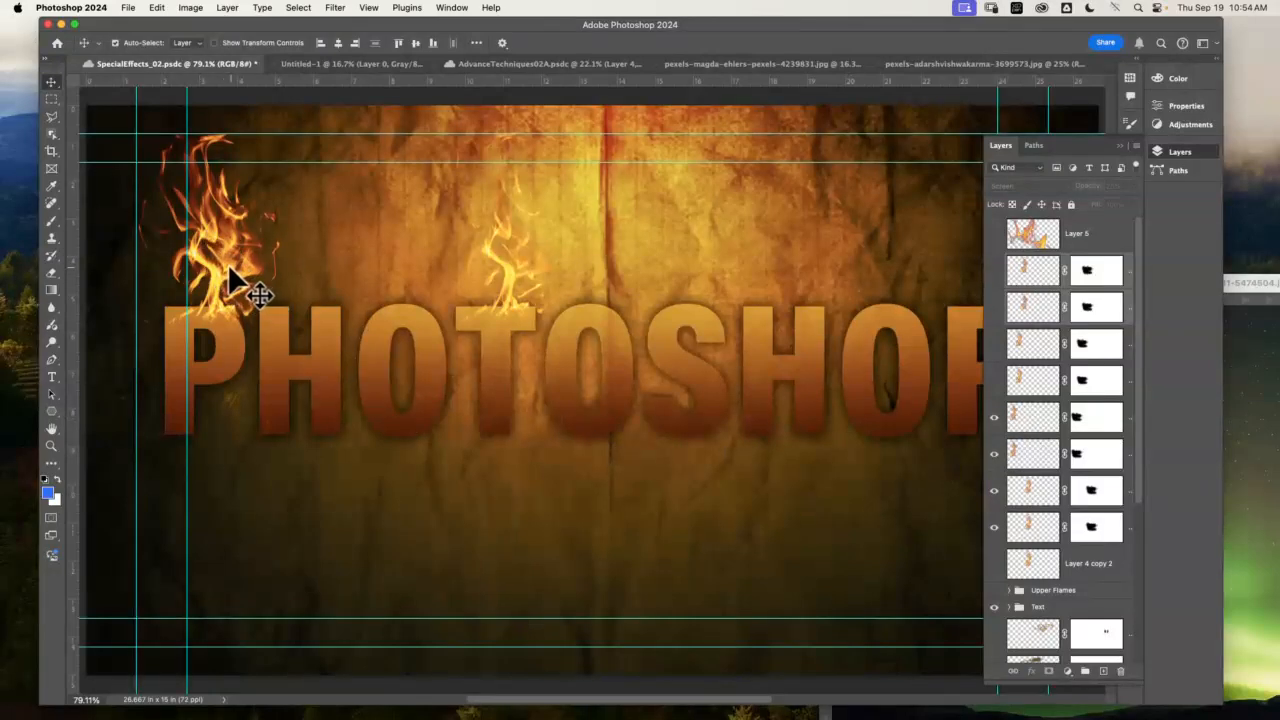
left_click(51, 446)
left_click_drag(240, 258, 514, 320)
key("space")
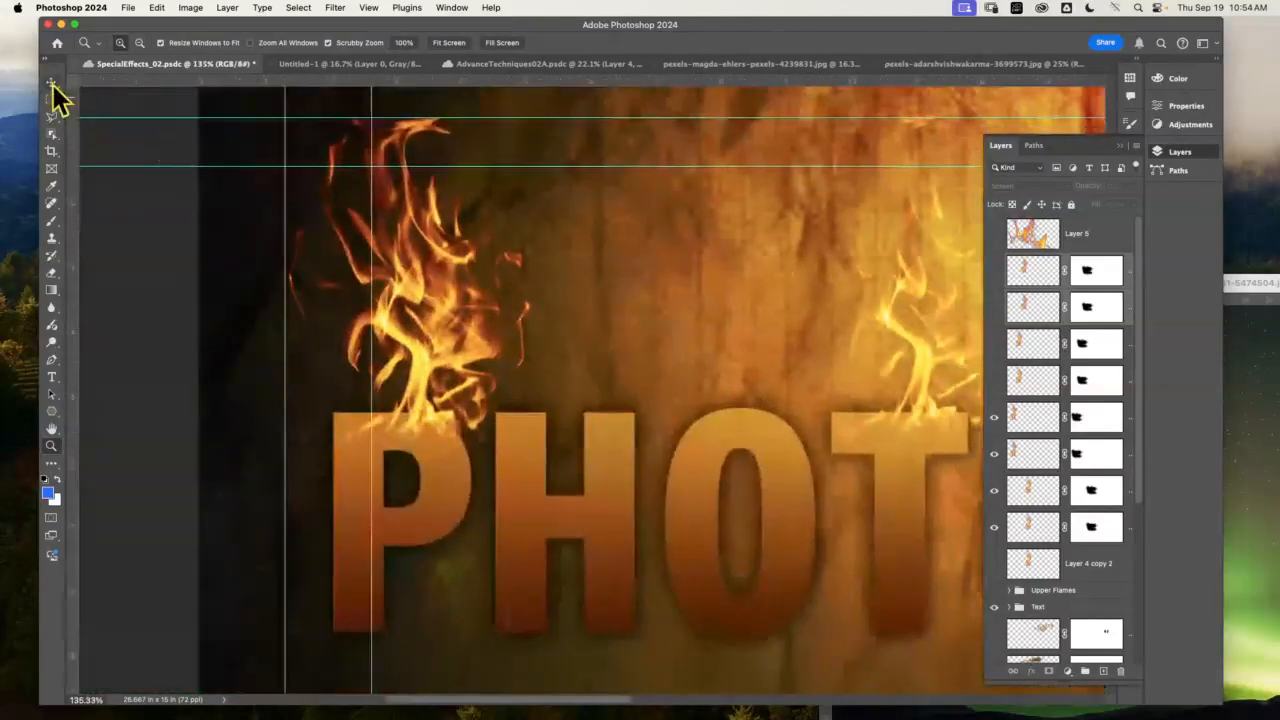
left_click(51, 83)
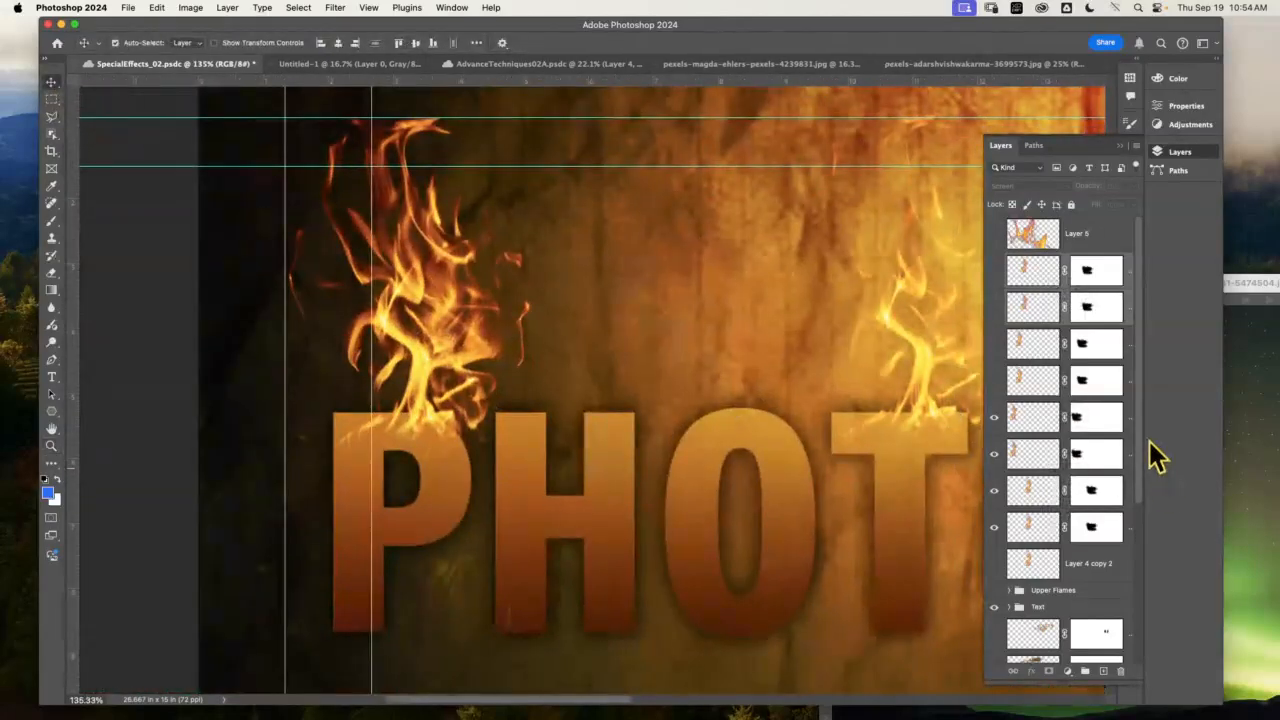
- Move the P's two flame layers beneath the Text group and lower the flame so it burns behind the letter
left_click_drag(1139, 451, 1136, 514)
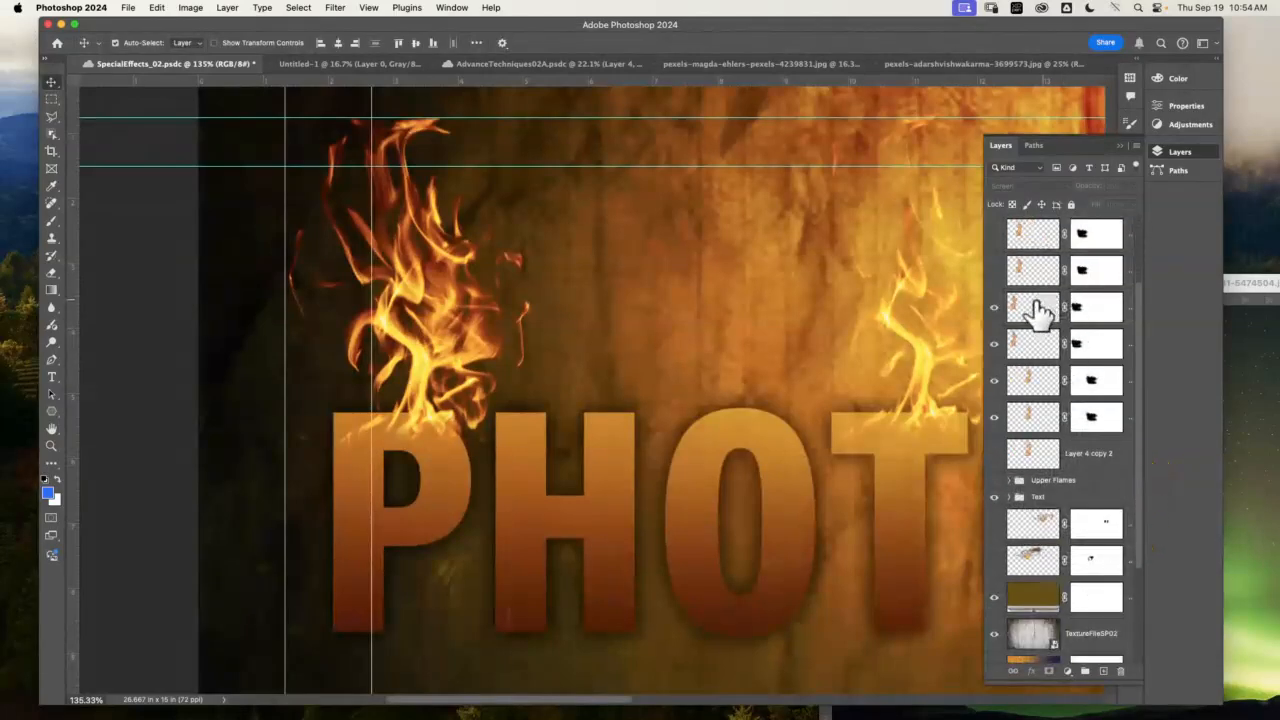
left_click(1036, 310)
left_click(1039, 349, "shift")
left_click_drag(1038, 350, 1076, 510)
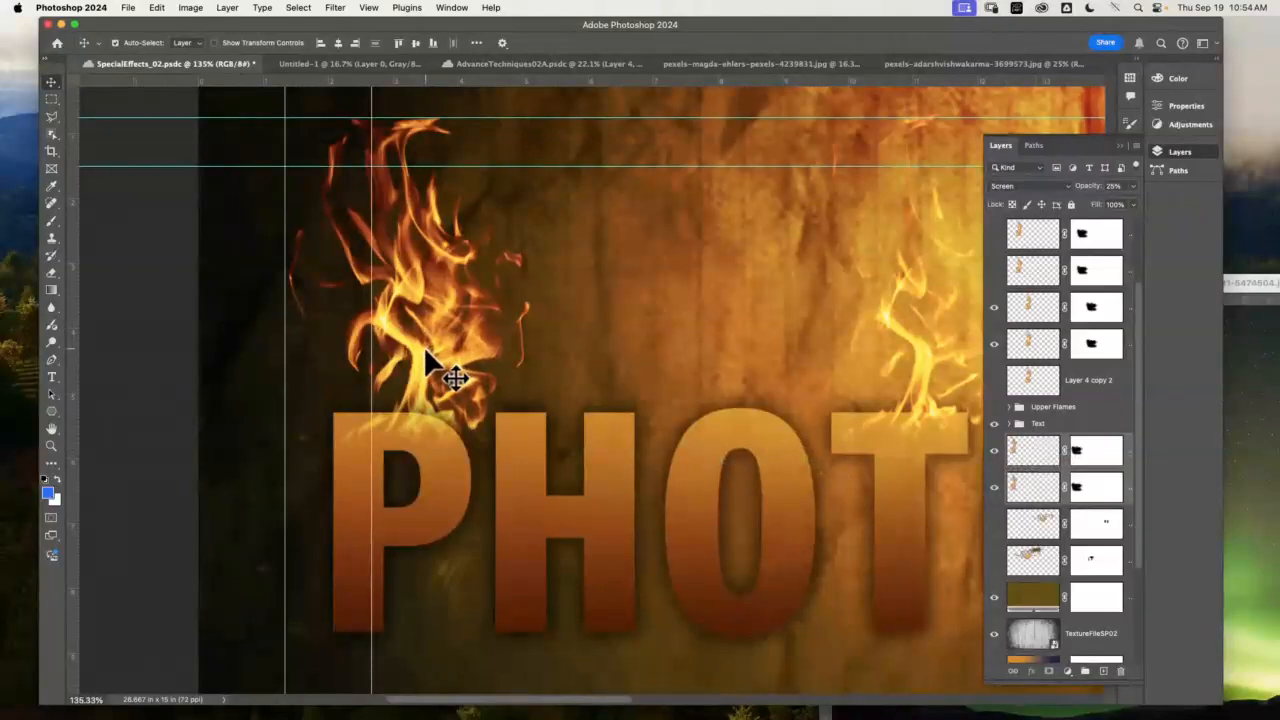
left_click_drag(426, 350, 418, 458)
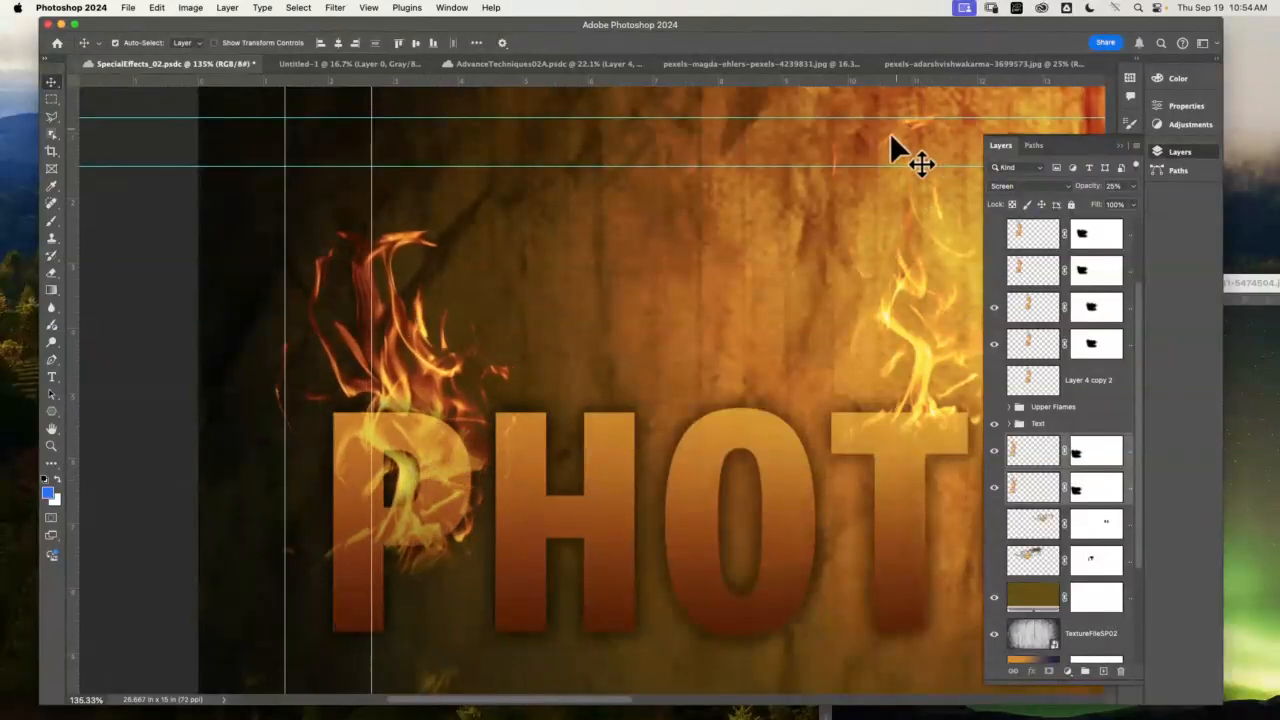
- Paint black on the P flame pair's masks to remove the flame base hanging below the P's bowl
left_click(1098, 489)
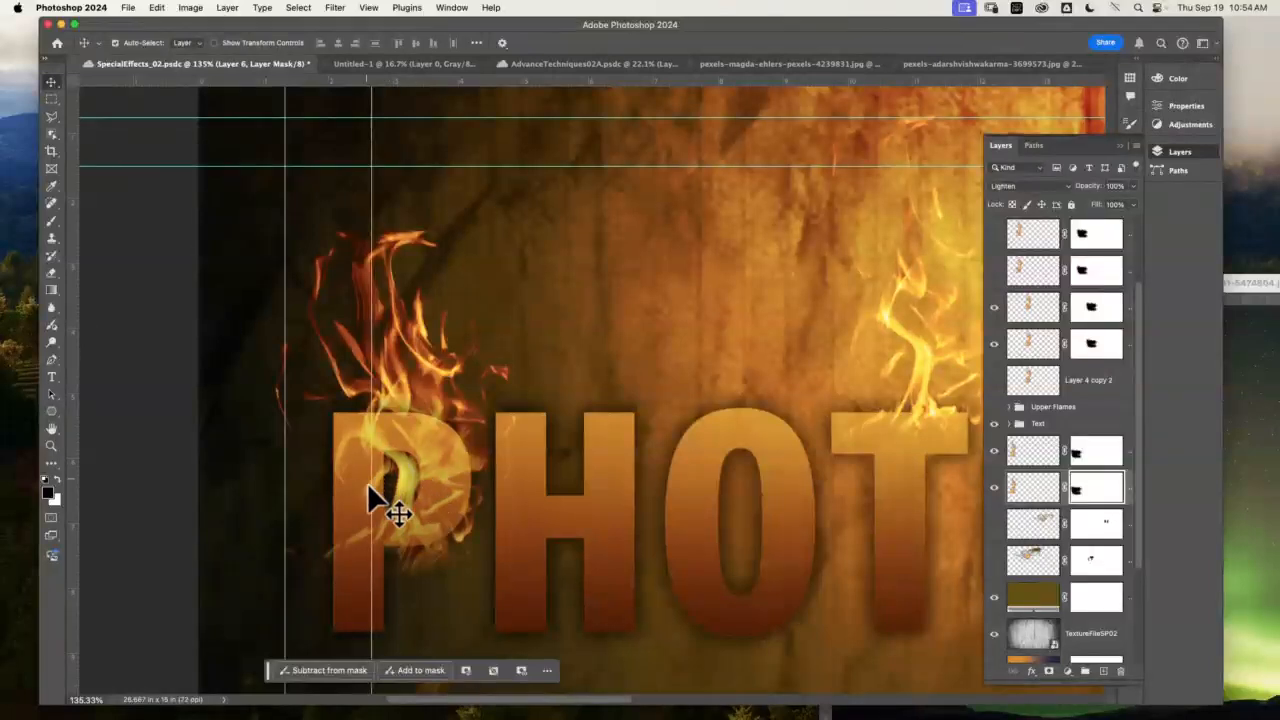
left_click(51, 446)
mouse_move(414, 500)
left_mouse_down()
mouse_move(466, 477)
mouse_move(431, 492)
left_mouse_up()
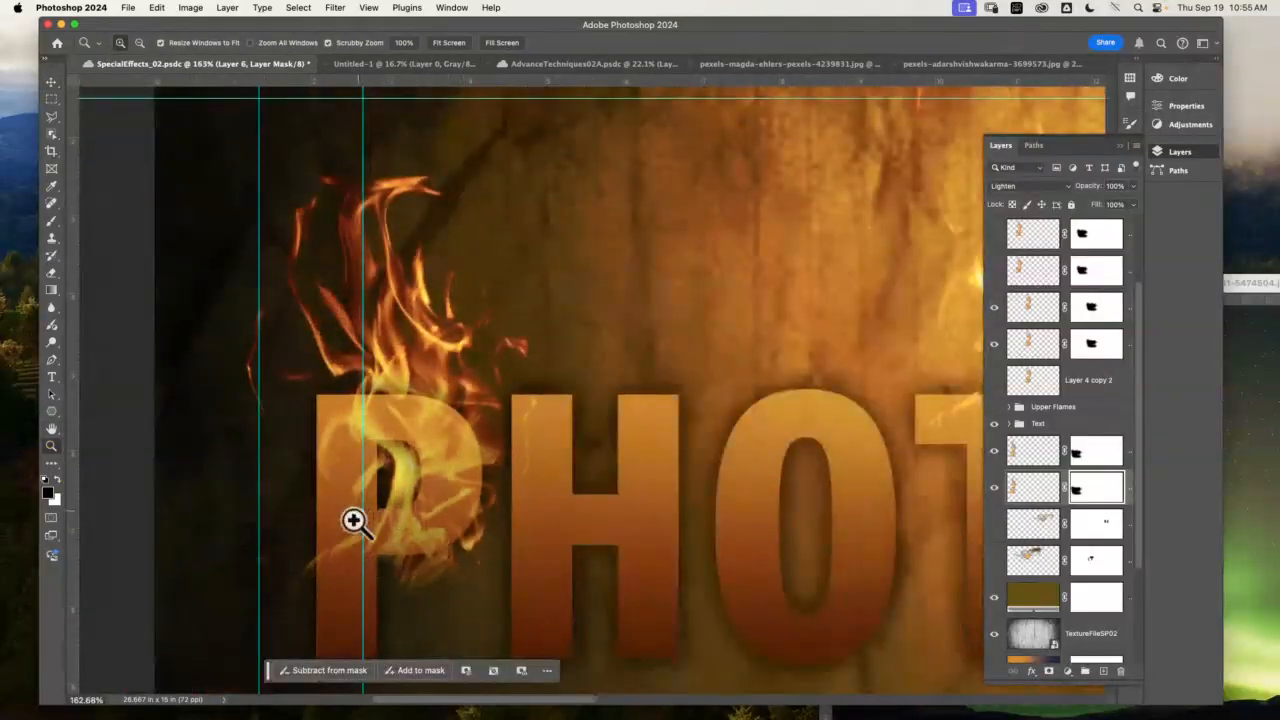
left_click(1096, 454)
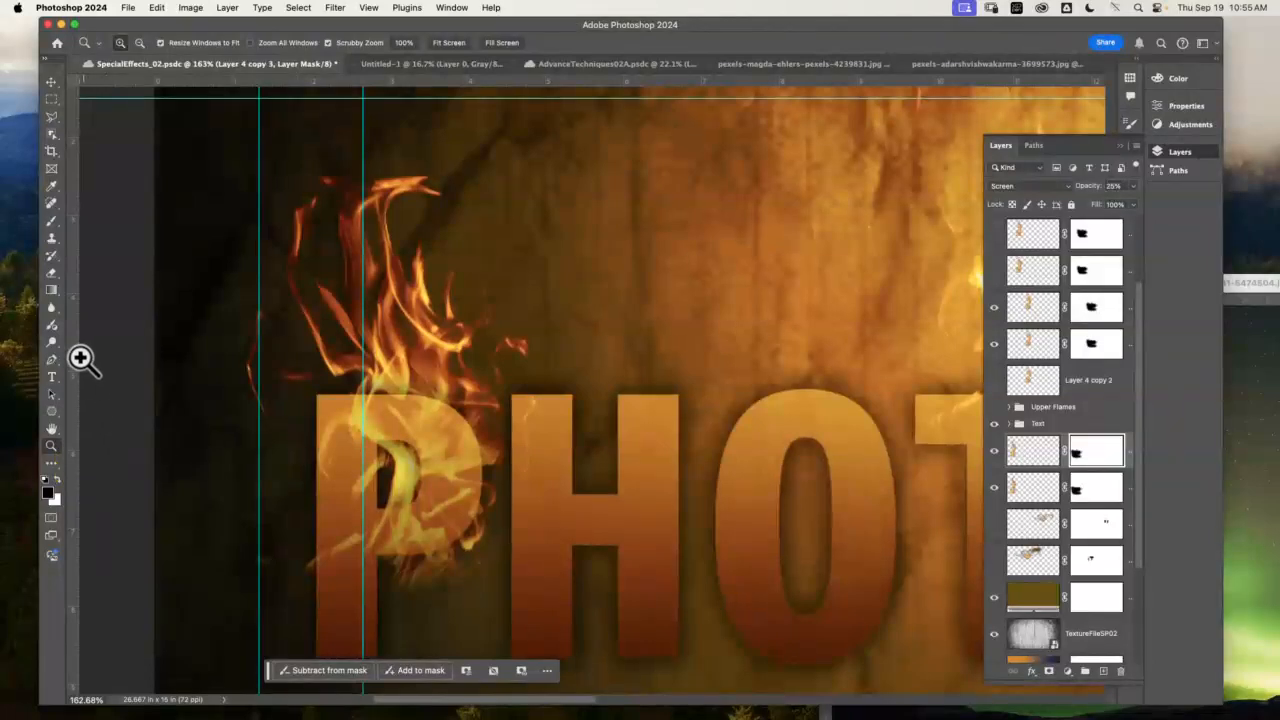
left_click(52, 221)
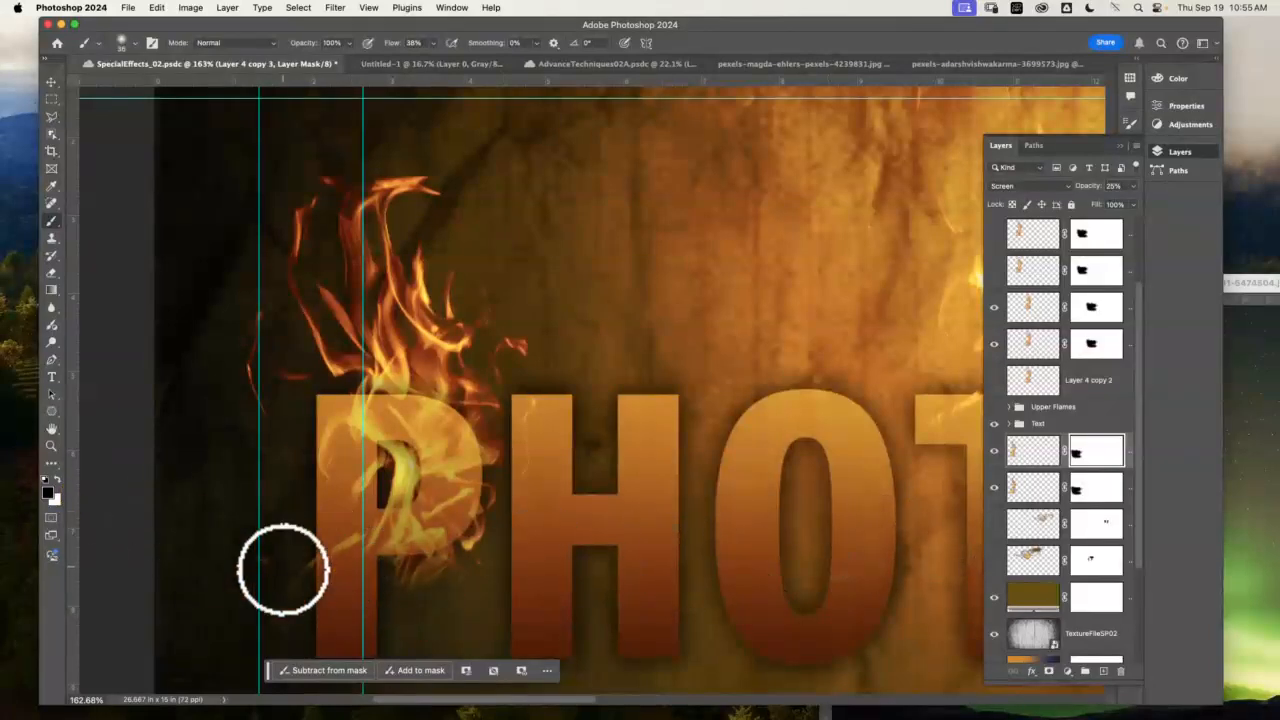
left_click(1097, 488)
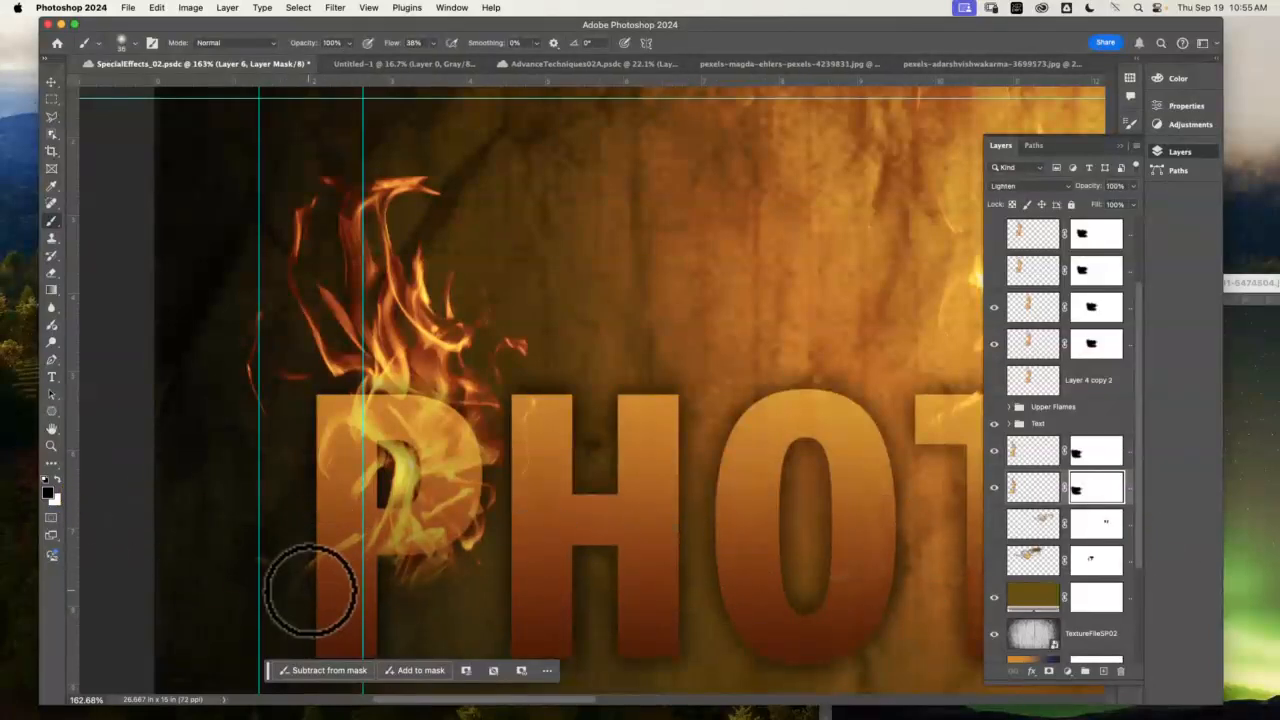
mouse_move(358, 568)
left_mouse_down()
mouse_move(424, 537)
mouse_move(386, 528)
mouse_move(483, 535)
mouse_move(437, 533)
mouse_move(434, 520)
mouse_move(231, 549)
mouse_move(509, 553)
mouse_move(471, 529)
left_mouse_up()
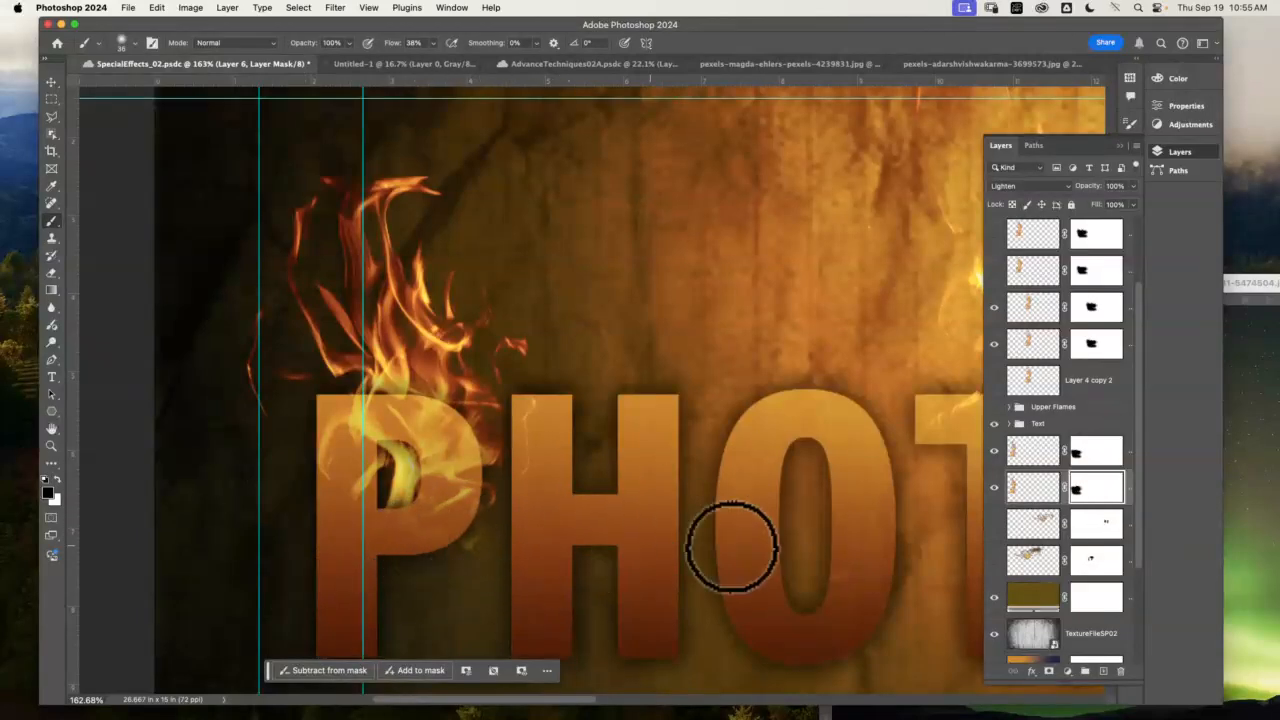
- Paint out the stray flame wisps over the H's stem and around the lower bowl of the P on both masks
left_click(1099, 453)
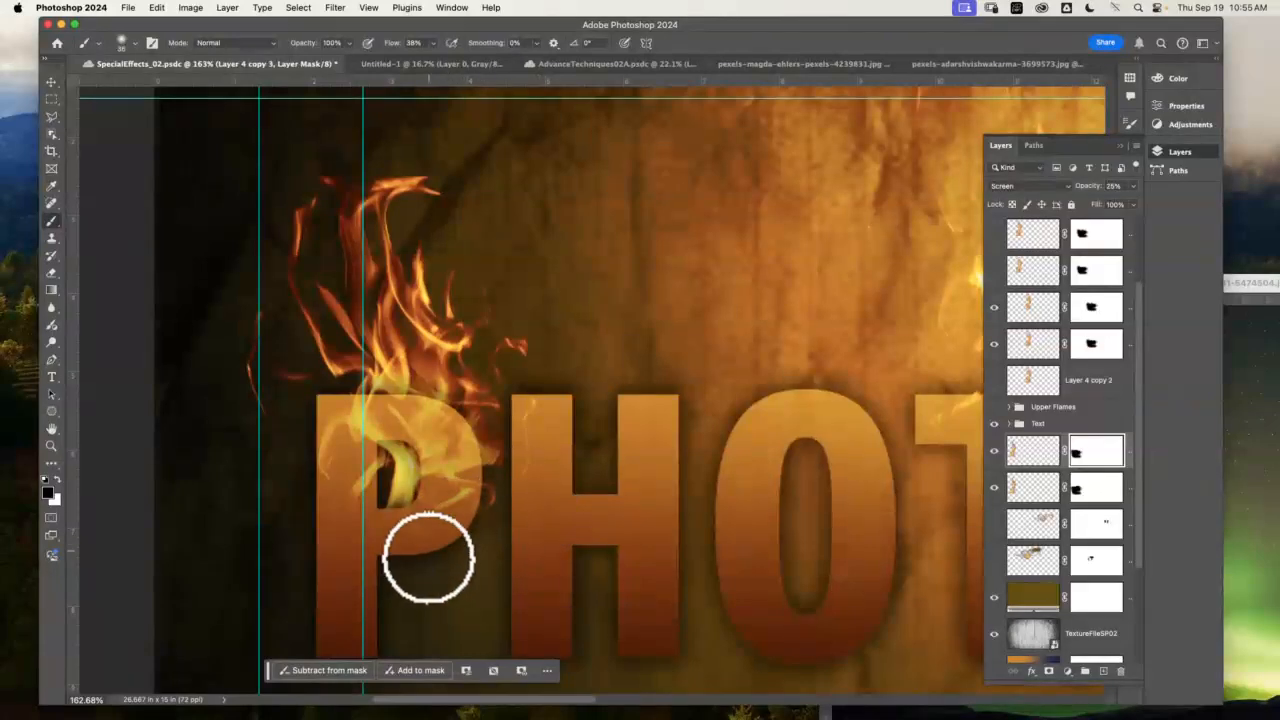
left_click(1097, 488)
mouse_move(525, 436)
left_mouse_down()
mouse_move(531, 409)
mouse_move(540, 489)
left_mouse_up()
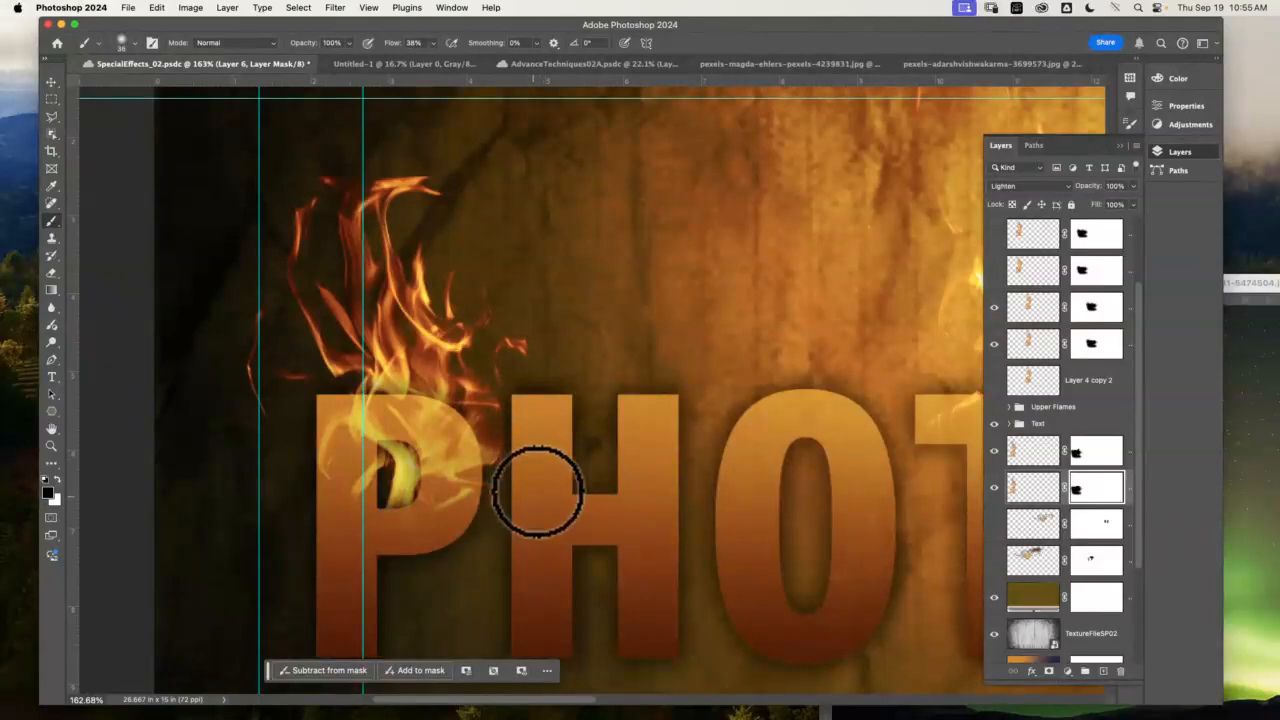
left_click(1097, 451)
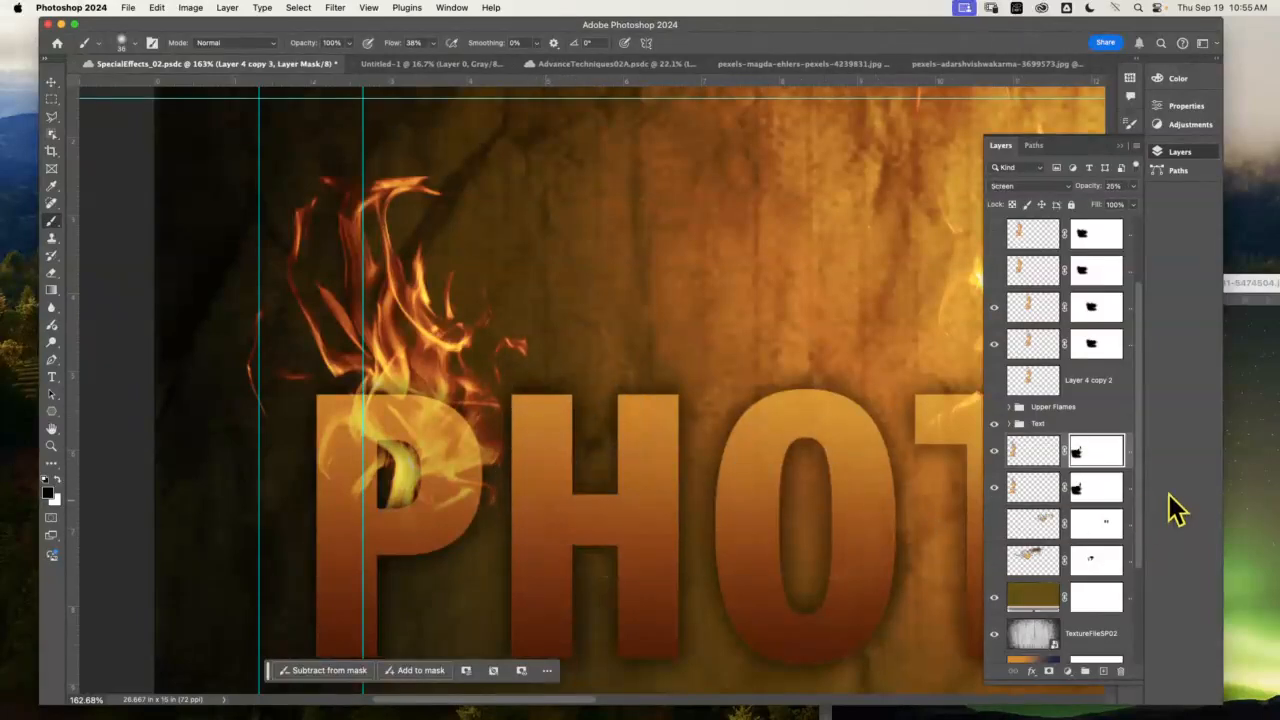
left_click(1097, 488)
mouse_move(420, 530)
left_mouse_down()
mouse_move(464, 508)
mouse_move(445, 497)
mouse_move(406, 543)
mouse_move(396, 533)
mouse_move(452, 527)
mouse_move(451, 542)
mouse_move(405, 535)
mouse_move(439, 523)
mouse_move(395, 528)
mouse_move(454, 525)
mouse_move(479, 507)
left_mouse_up()
- Mask the stray wisps beside the P's flame and thin its upper tongues on both flame layers' masks
left_click(1093, 455)
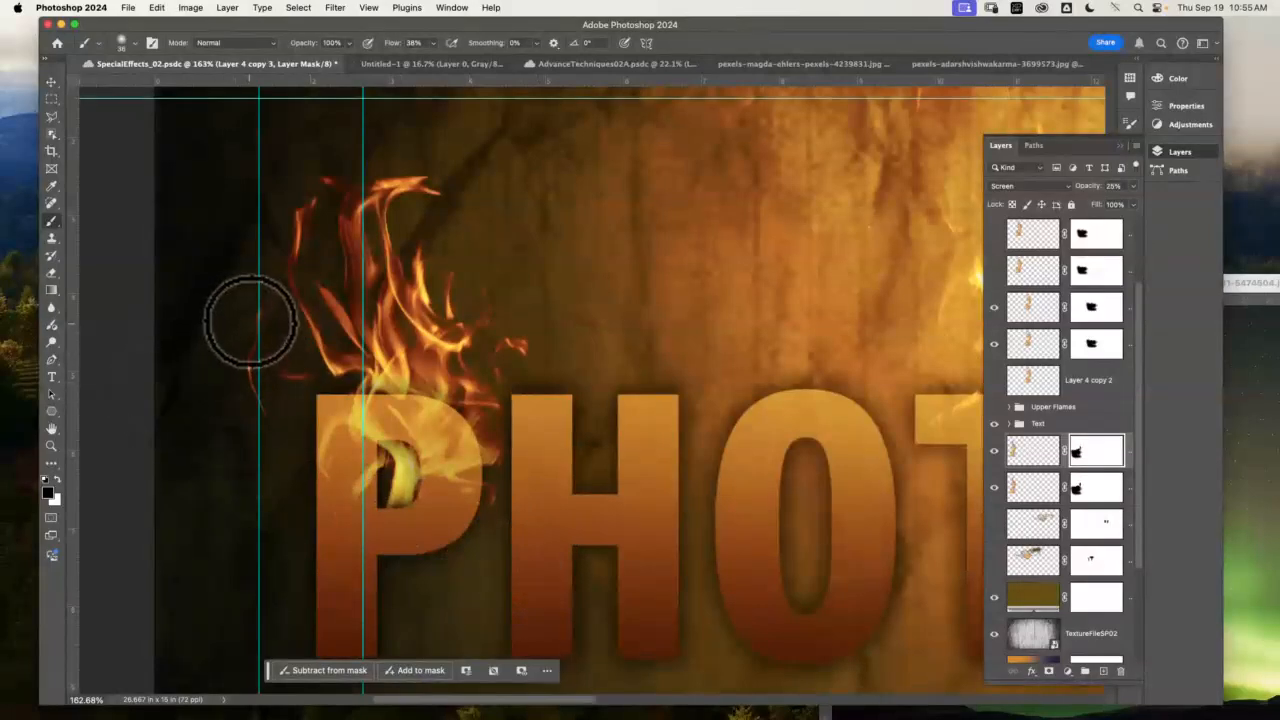
left_click(1107, 489)
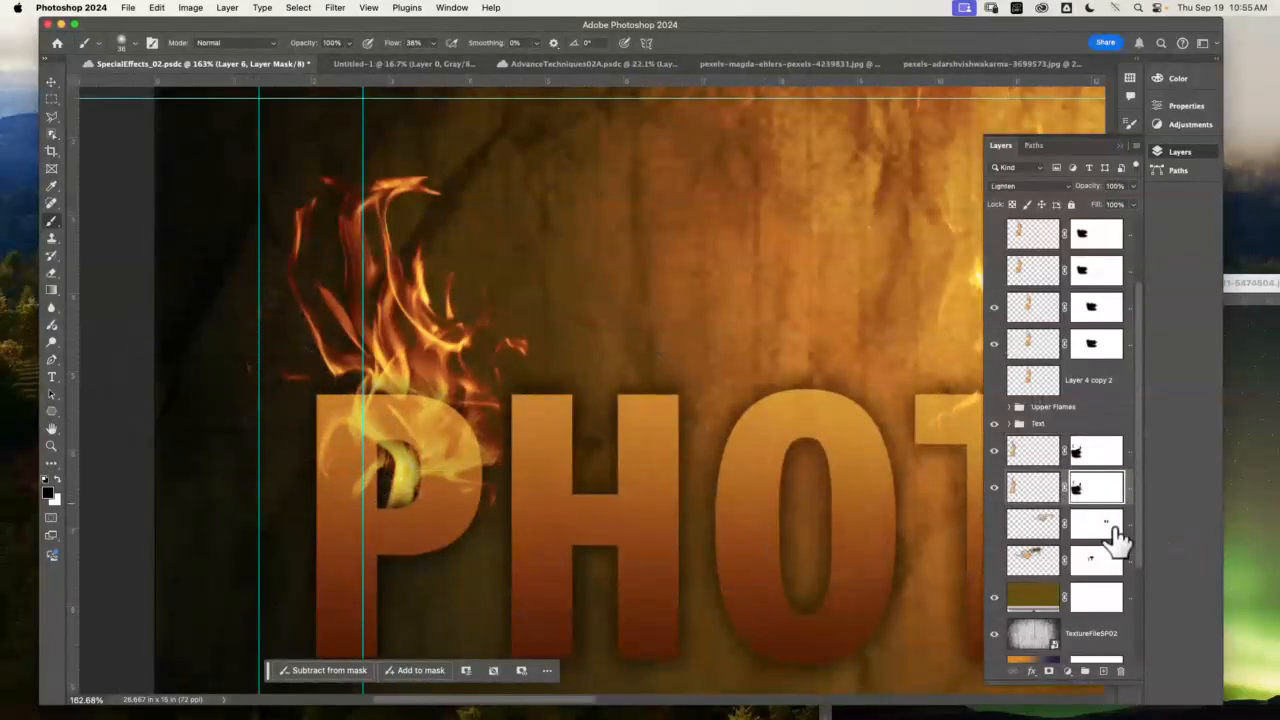
left_click(1108, 452)
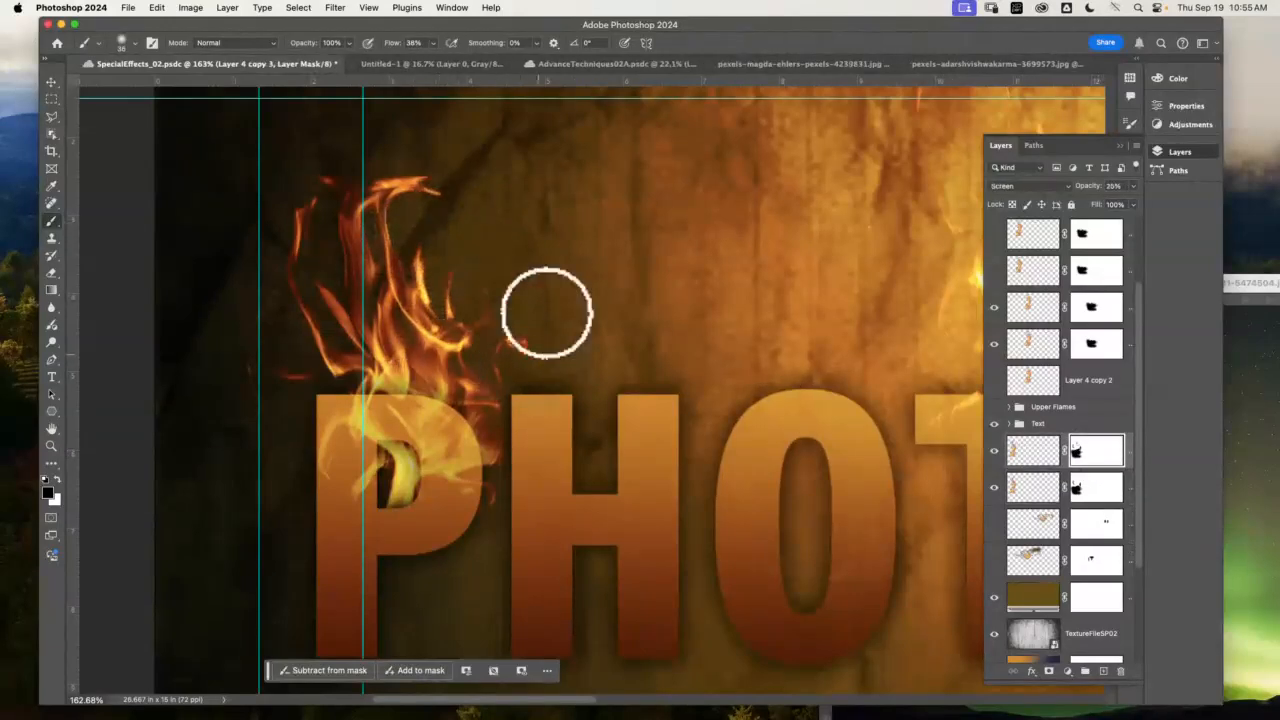
left_click(1100, 489)
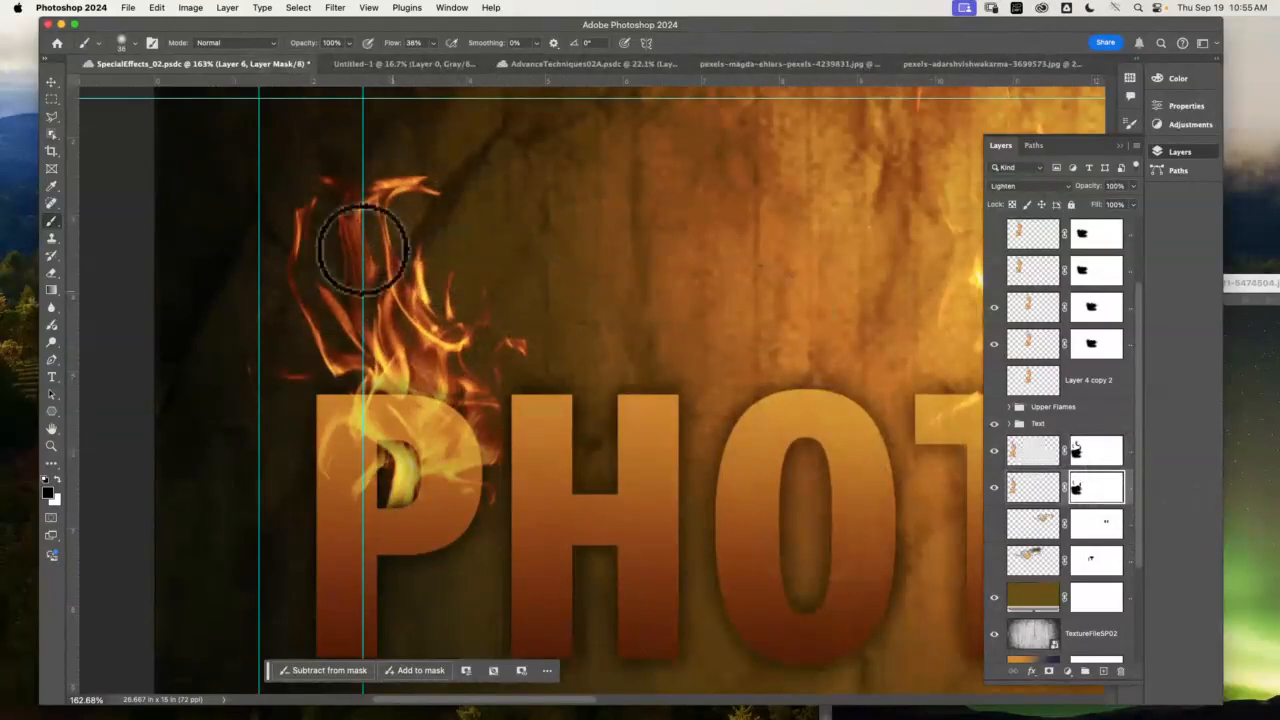
mouse_move(364, 190)
left_mouse_down()
mouse_move(306, 191)
mouse_move(304, 232)
left_mouse_up()
mouse_move(432, 280)
left_mouse_down()
mouse_move(420, 337)
mouse_move(414, 318)
mouse_move(494, 361)
left_mouse_up()
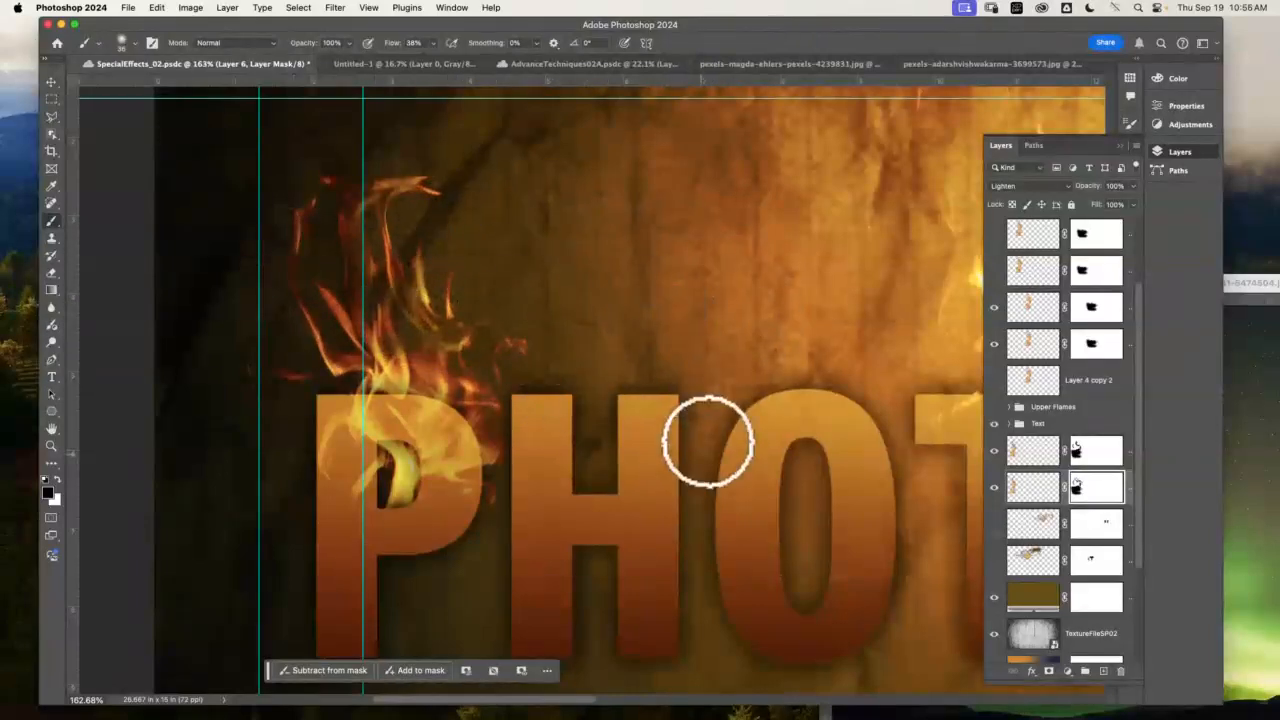
- Show the flame pair above the letter H again and select Layer 7's mask
key("super+0")
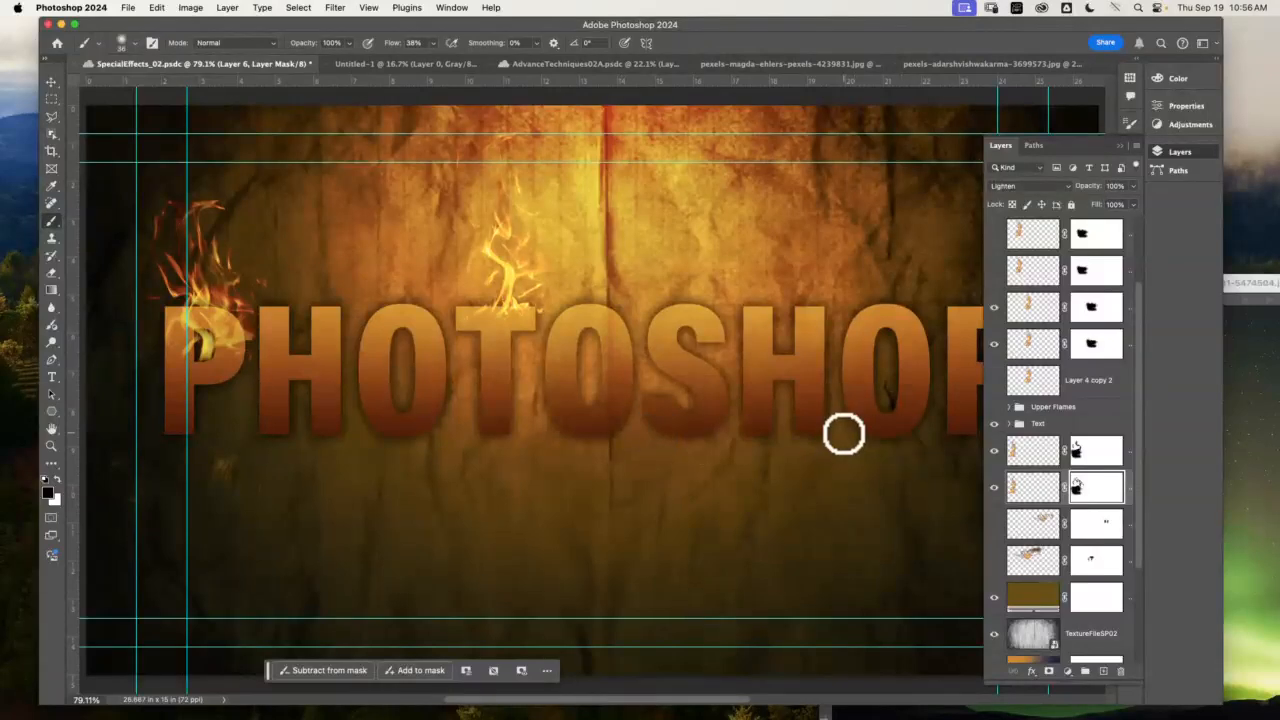
left_click(994, 270)
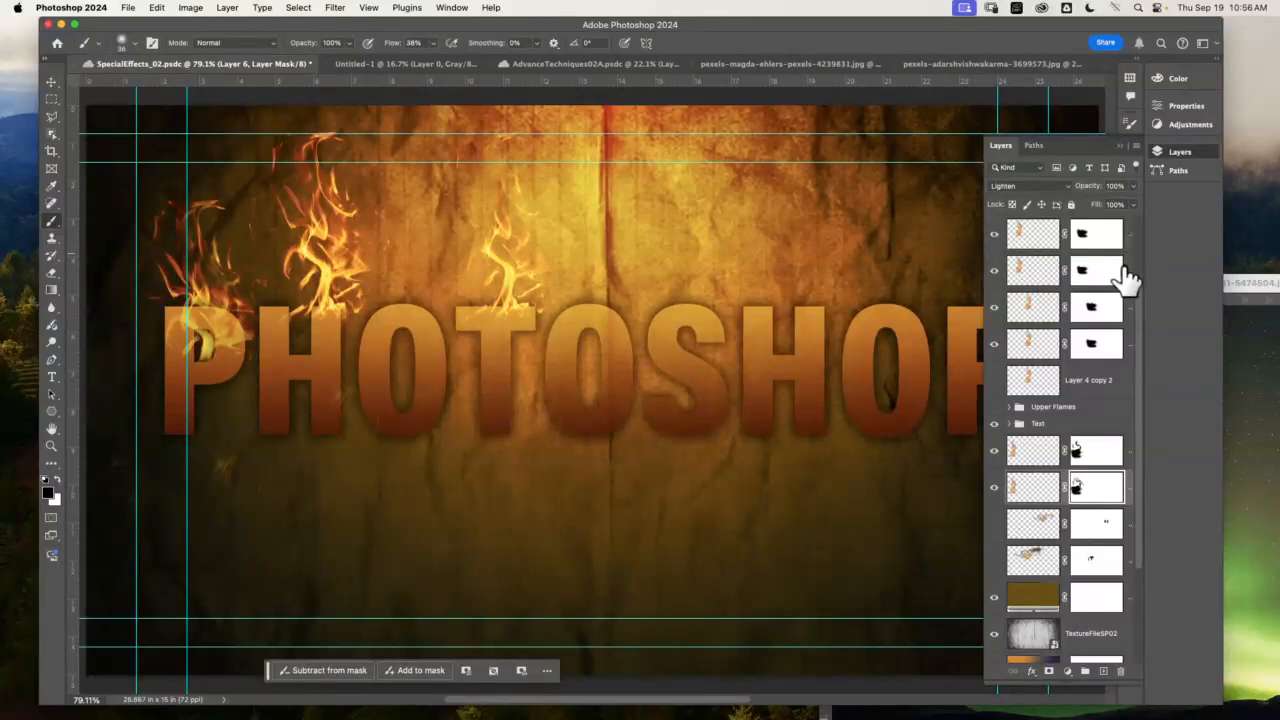
left_click(1108, 279)
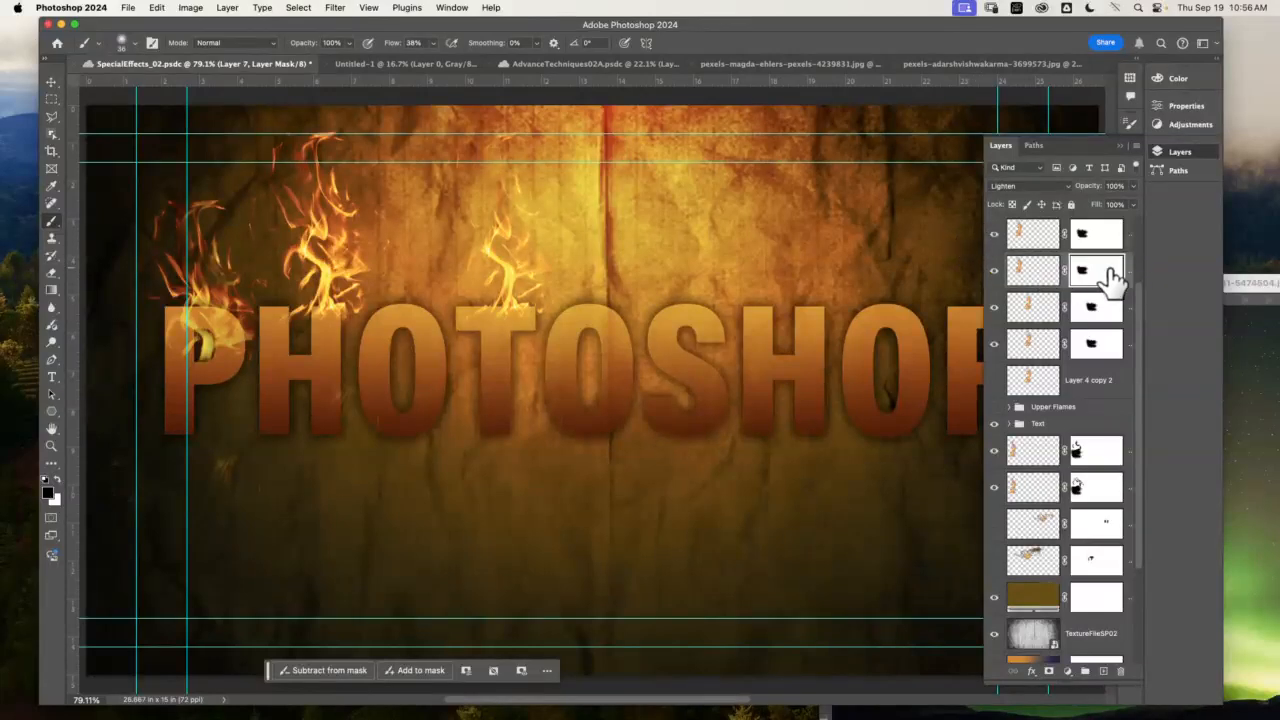
- Delete Layer 7's mask and move Layer 7 above Layer 4 copy 3 in the layer stack
left_click(1121, 671)
left_click(695, 276)
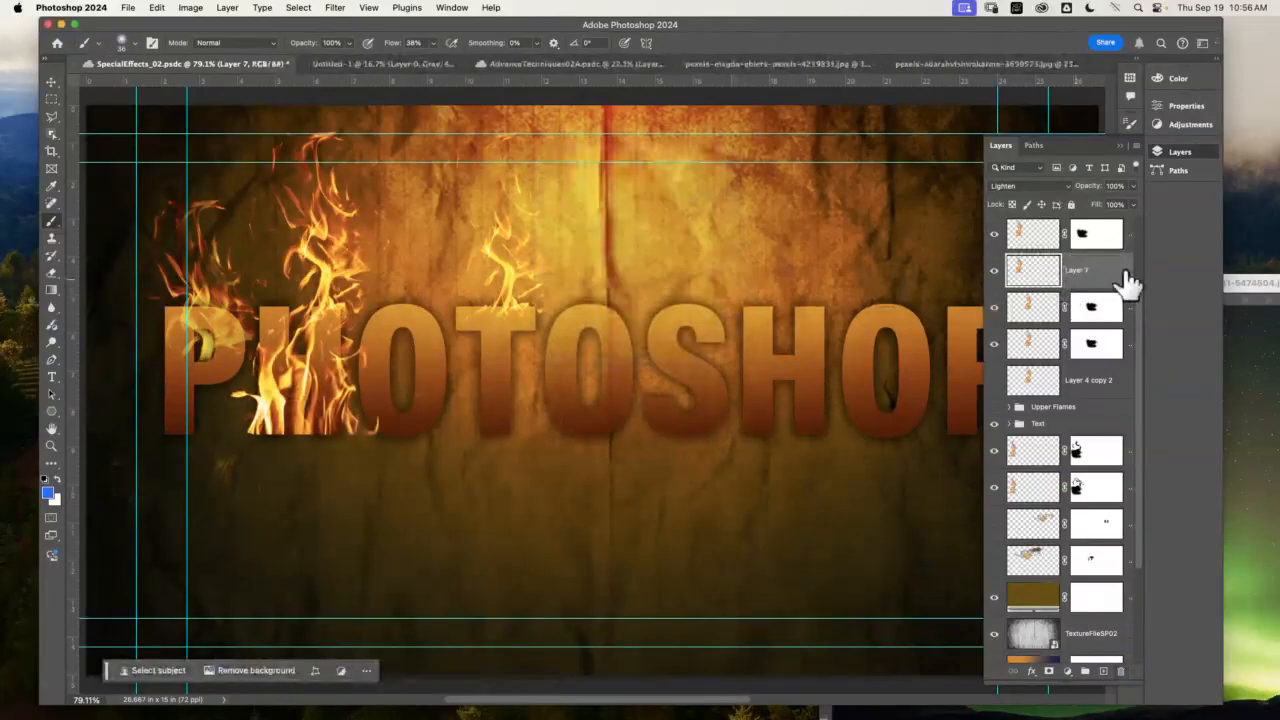
left_click(1106, 240)
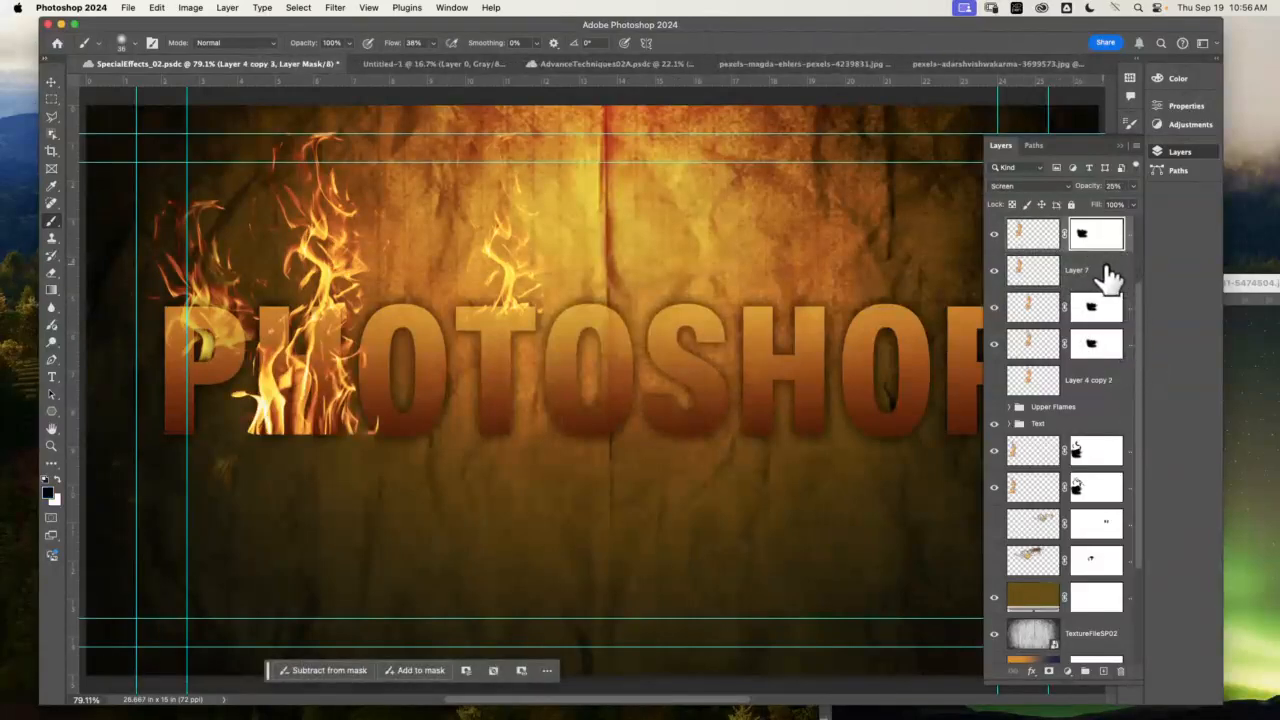
left_click_drag(1110, 275, 1088, 222)
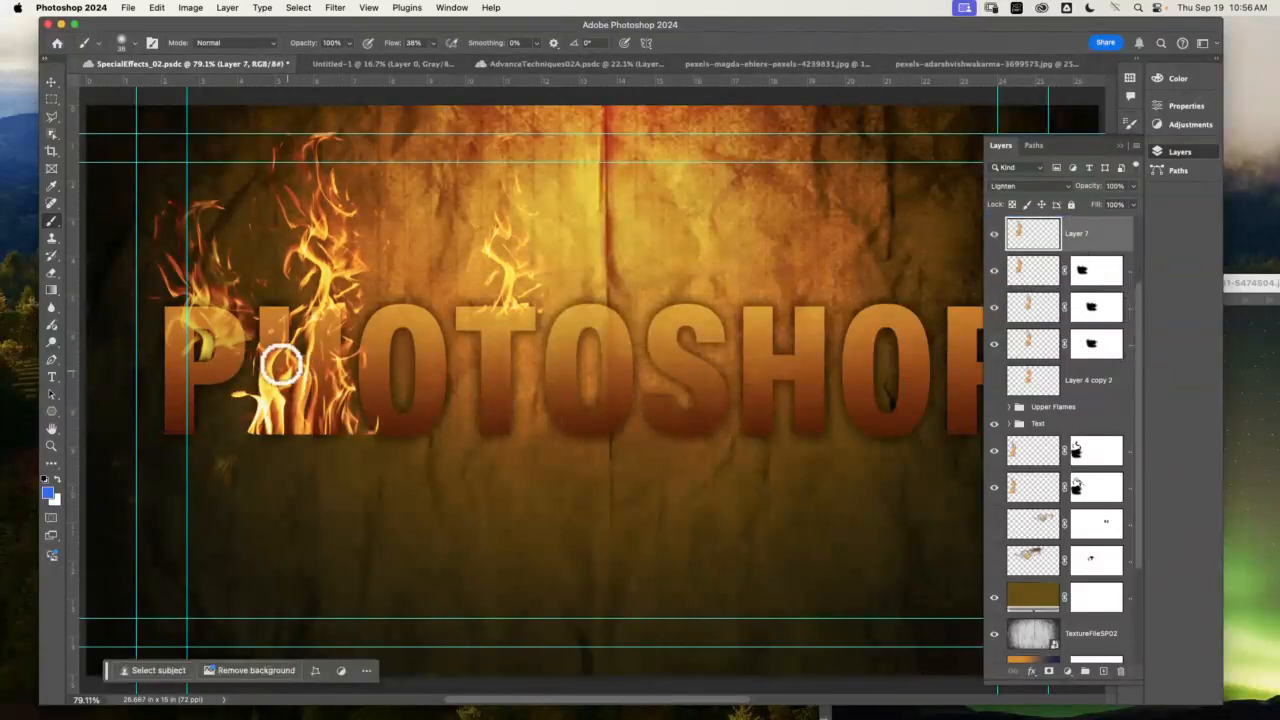
- Move the unmasked Layer 7 flame from the first H over to the S
left_click(48, 84)
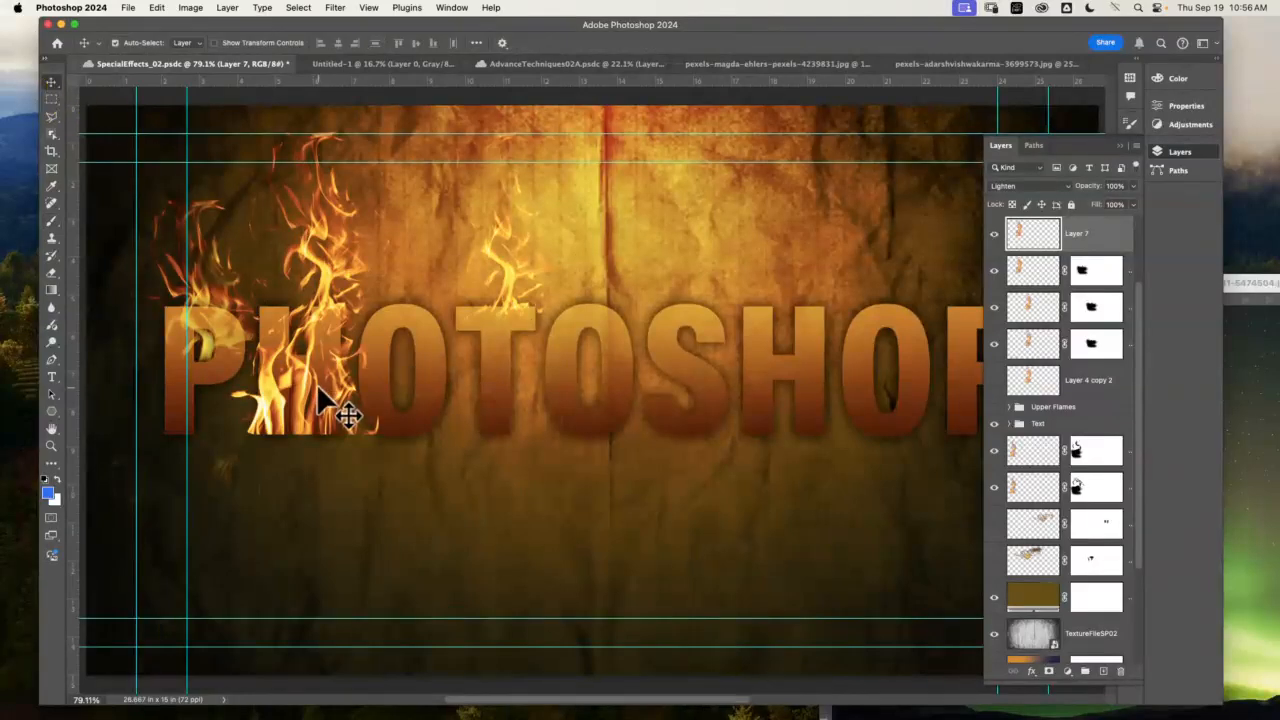
left_click_drag(318, 390, 358, 420)
left_click_drag(391, 376, 669, 422)
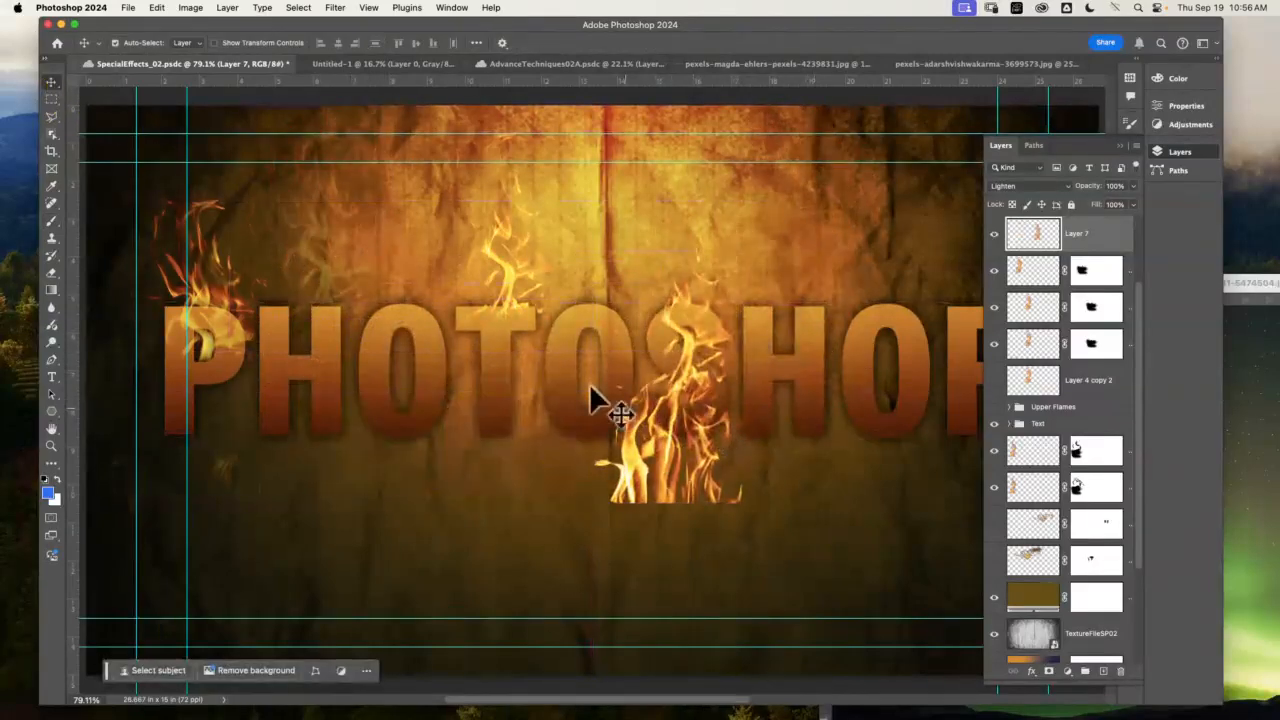
- Show the transform controls, scale the flame over the S to about 155% width and 84% height, and flip it horizontally
left_click(213, 43)
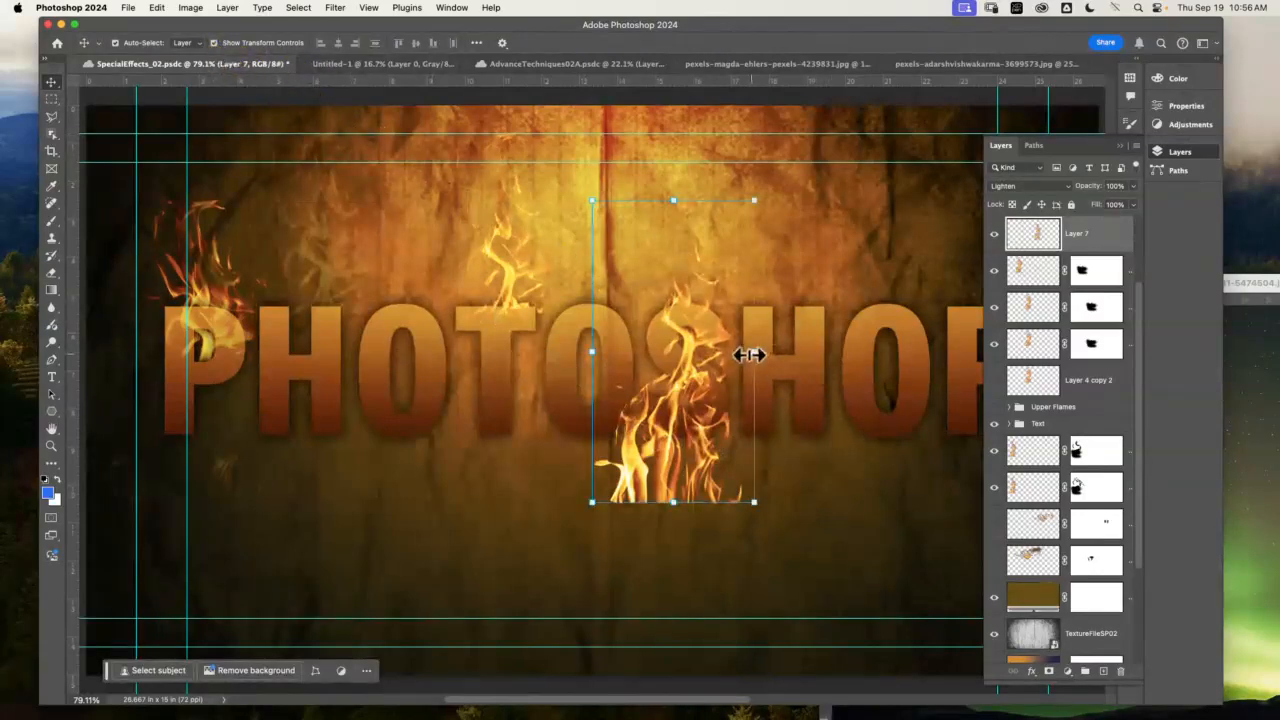
left_click_drag(754, 352, 890, 356)
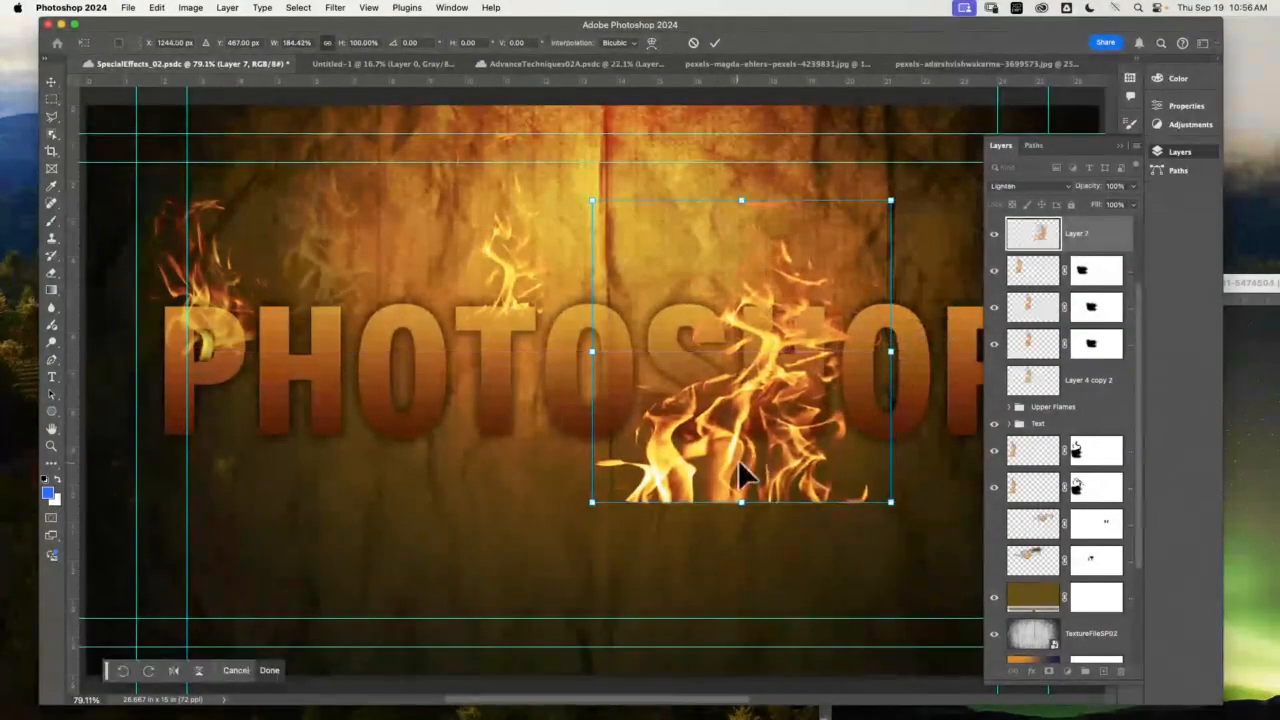
left_click_drag(742, 478, 675, 520)
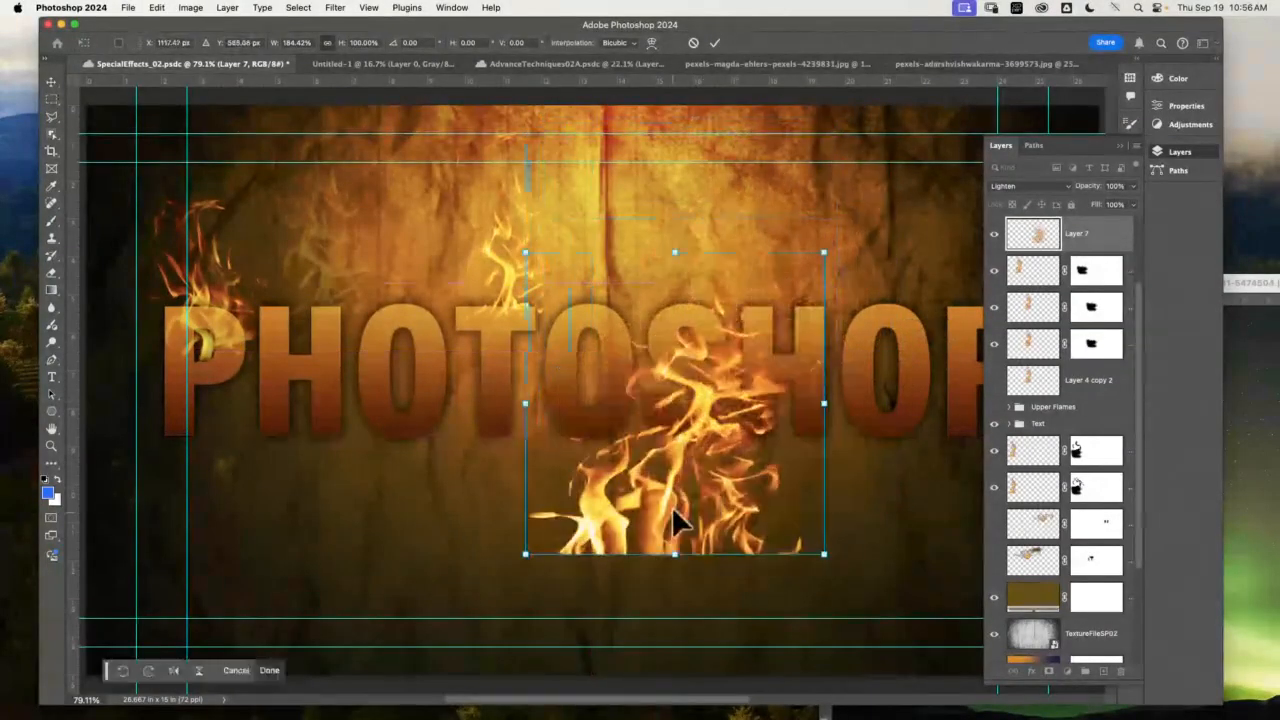
left_click_drag(820, 403, 757, 426)
left_click_drag(686, 486, 722, 372)
left_click(157, 8)
mouse_move(211, 326)
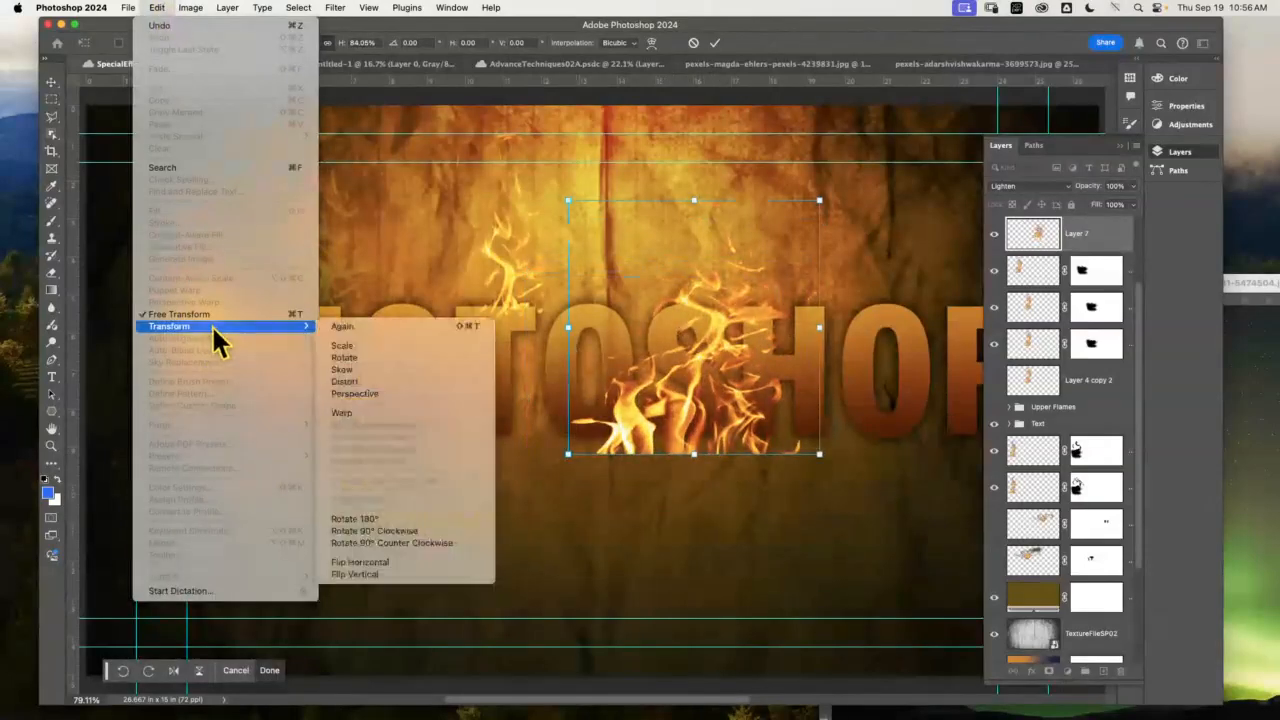
left_click(425, 577)
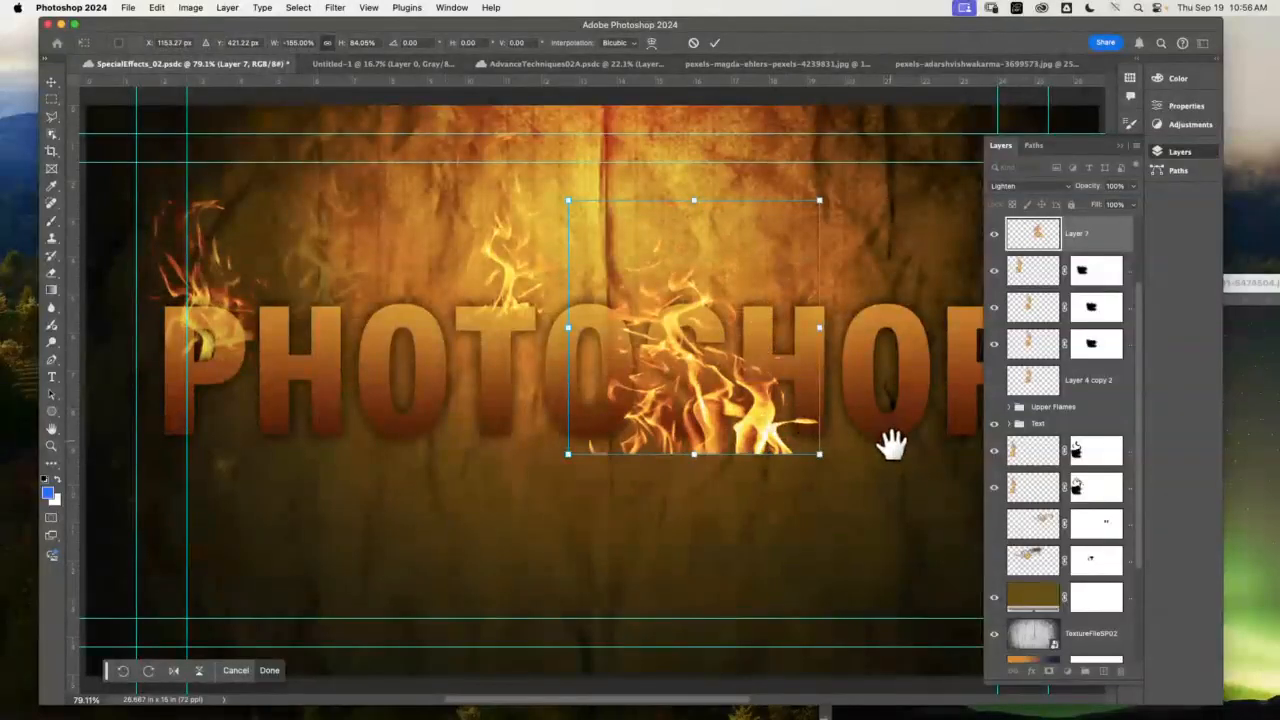
- Move the flipped flame onto the final P, shrink it to about 95% width and 51.5% height, and apply the transform
left_click_drag(890, 443, 715, 458)
left_click_drag(555, 452, 880, 338)
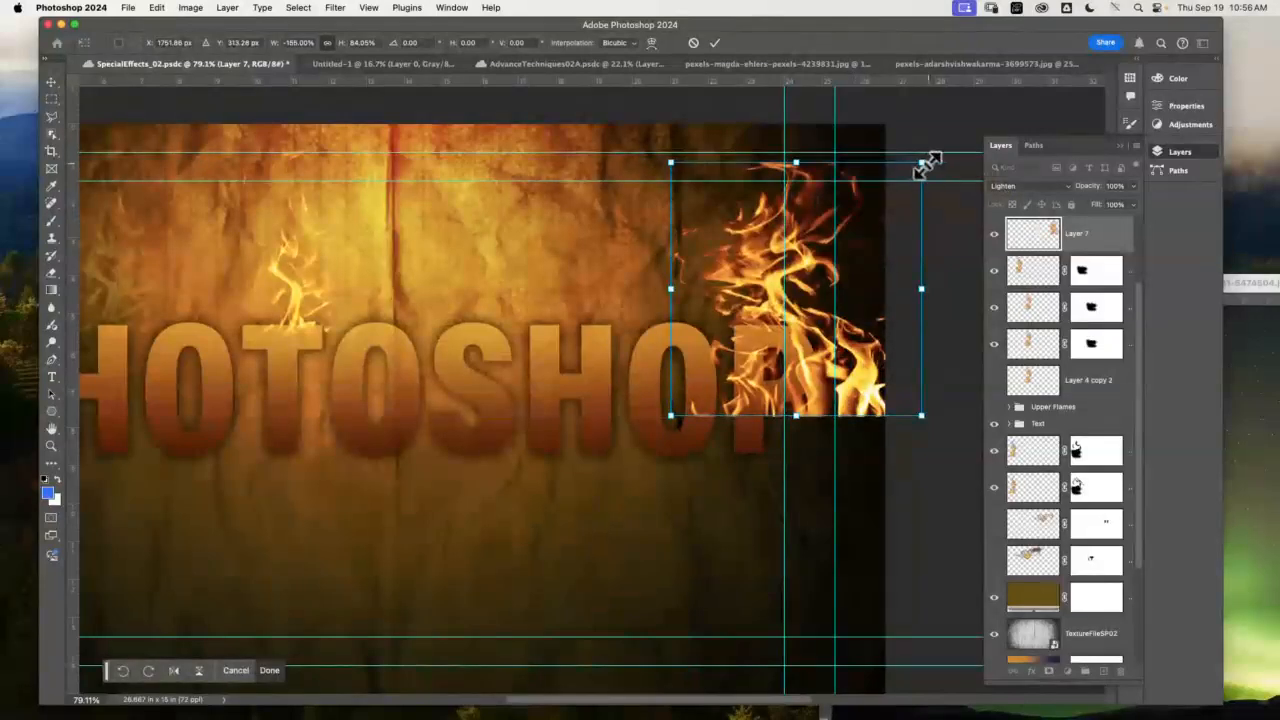
left_click_drag(922, 163, 824, 261)
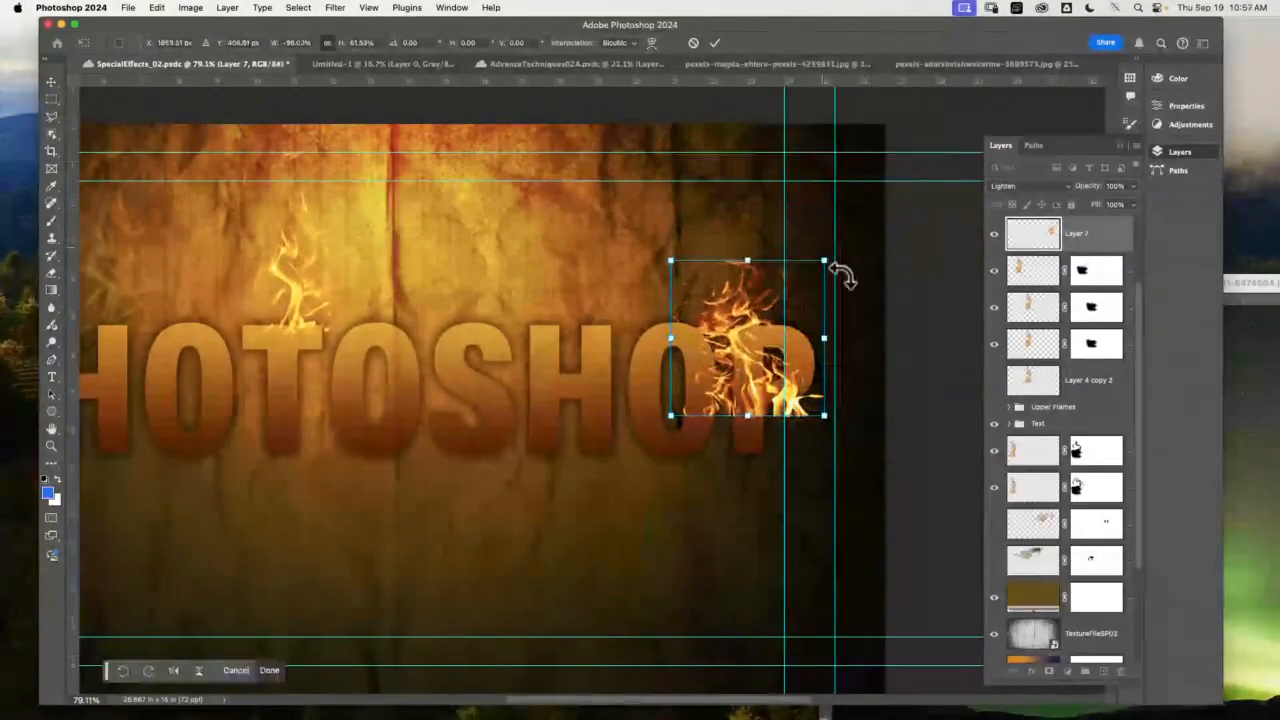
left_click_drag(770, 418, 784, 361)
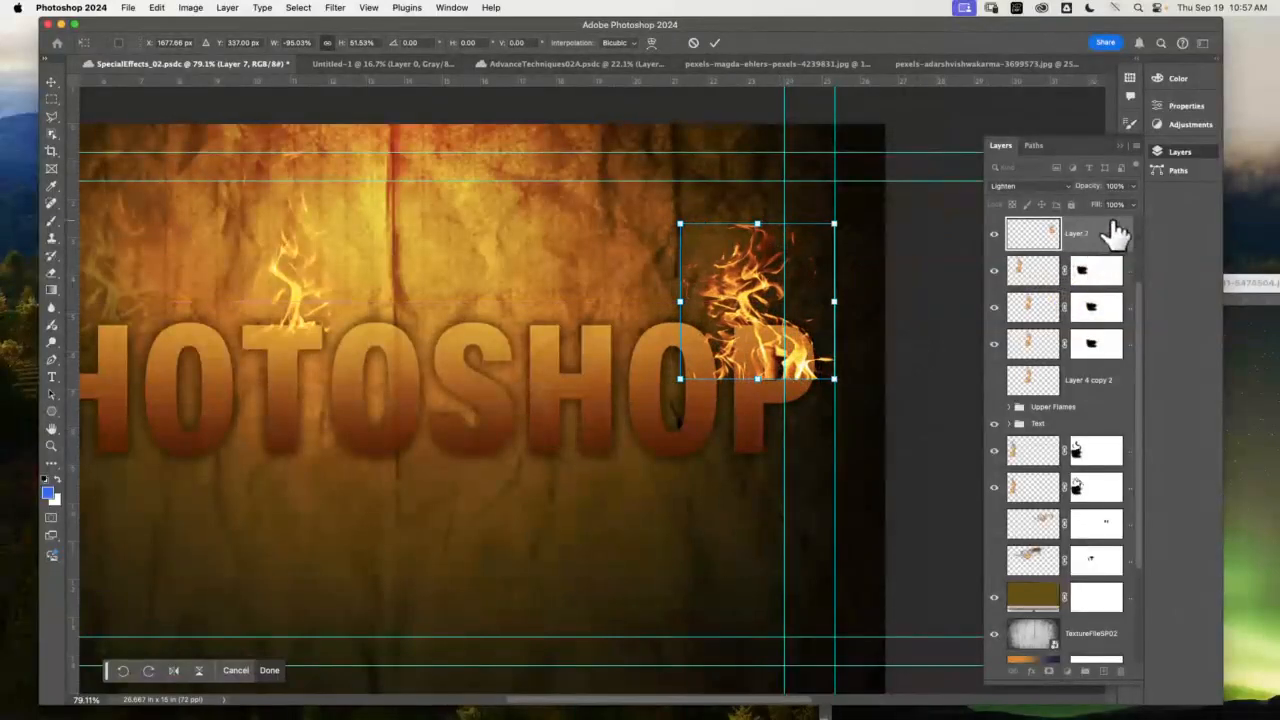
key("Return")
- Add a Reveal All layer mask to the Layer 7 flame
left_click(191, 8)
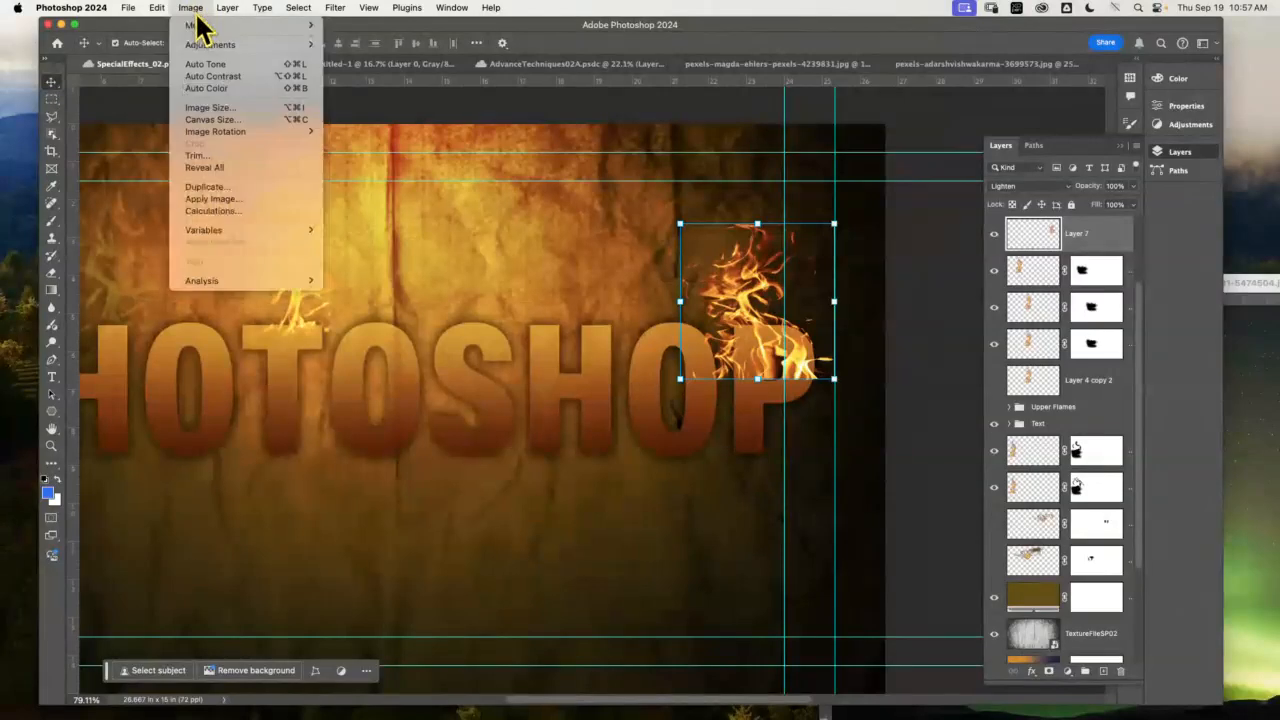
mouse_move(226, 9)
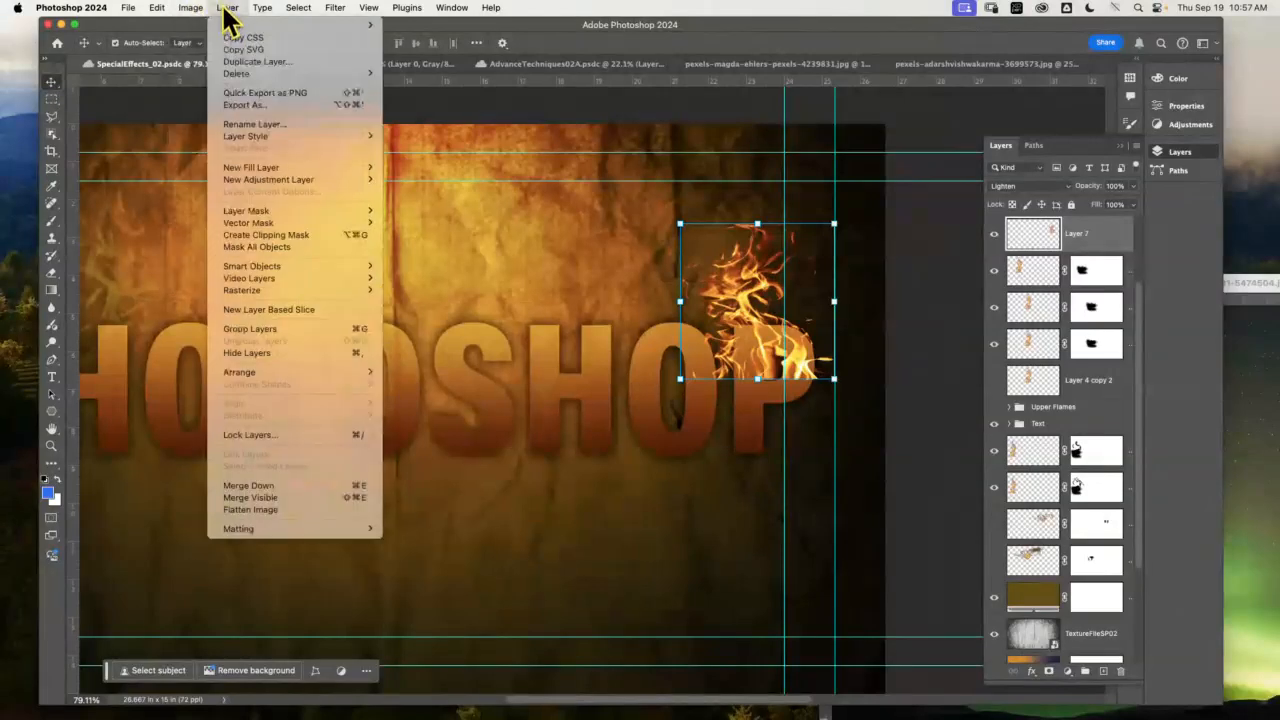
mouse_move(316, 207)
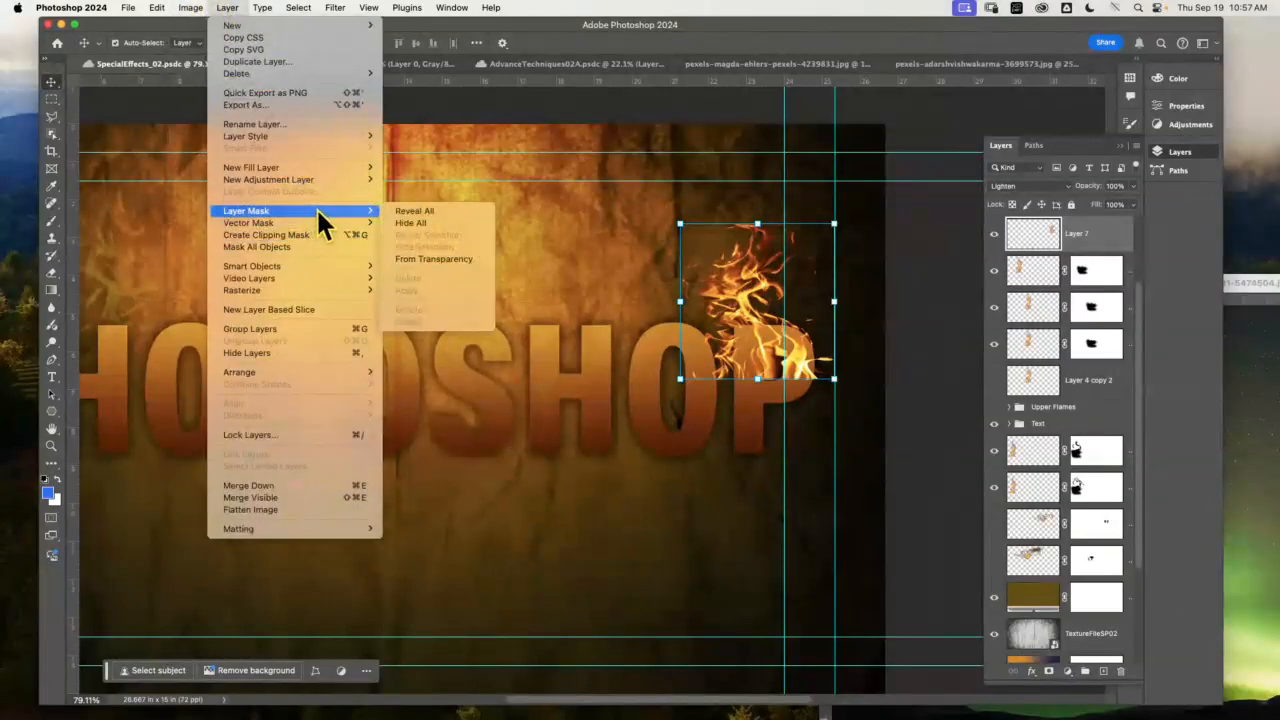
left_click(444, 206)
- Paint black on Layer 7's mask to hide the flame's base over the right side of the final P's bowl
left_click(52, 445)
left_click_drag(755, 308, 506, 290)
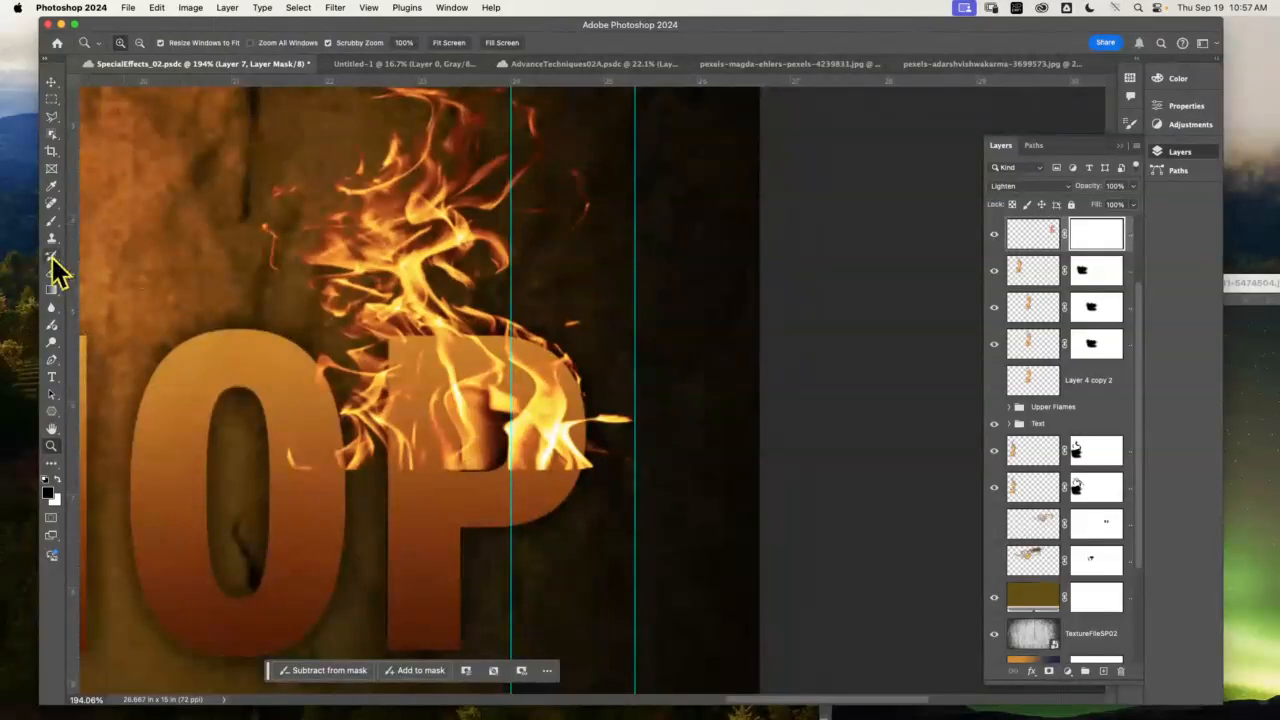
left_click(53, 221)
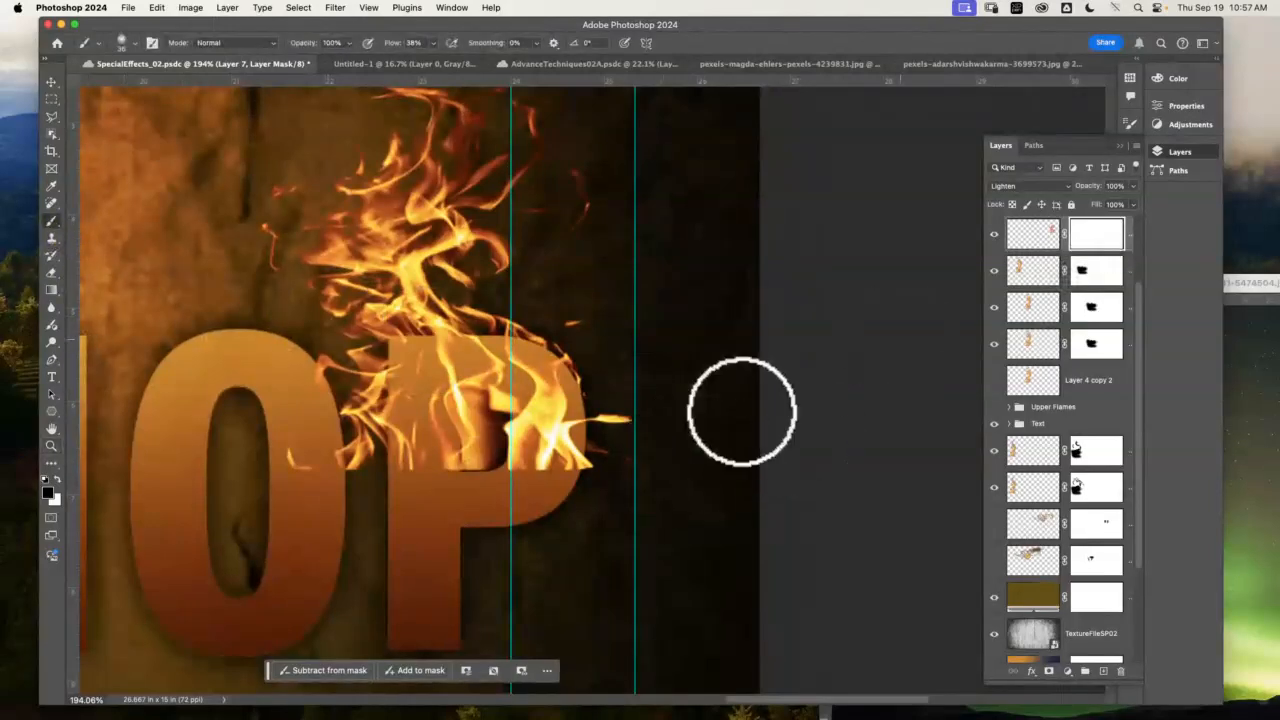
mouse_move(627, 413)
left_mouse_down()
mouse_move(653, 384)
mouse_move(554, 531)
mouse_move(550, 413)
mouse_move(540, 458)
left_mouse_up()
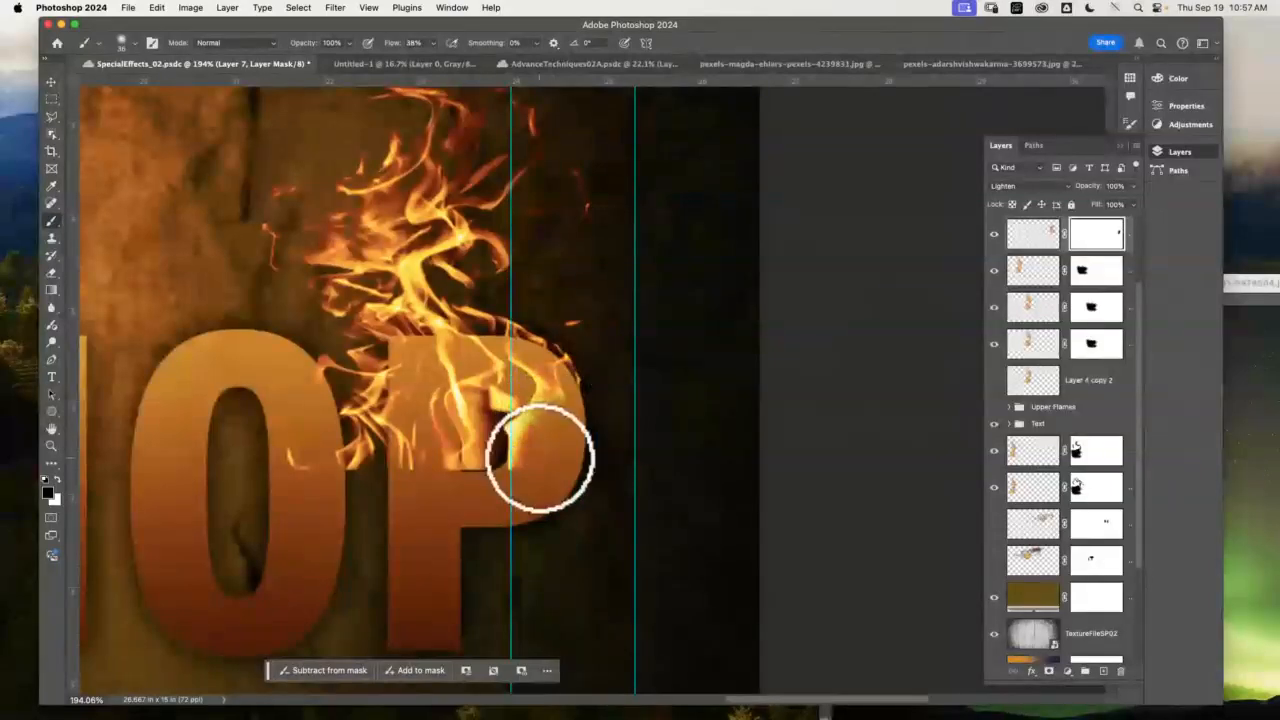
- Turn off the Move tool's transform controls
left_click(51, 81)
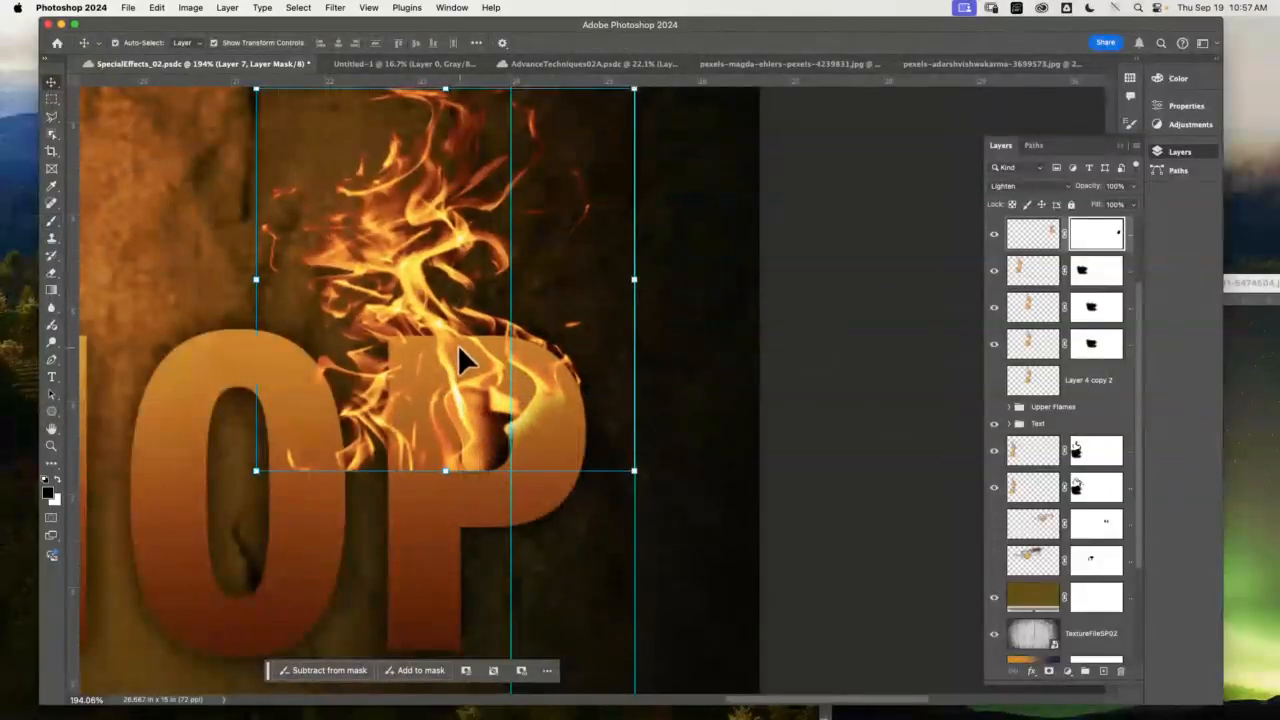
left_click(491, 585)
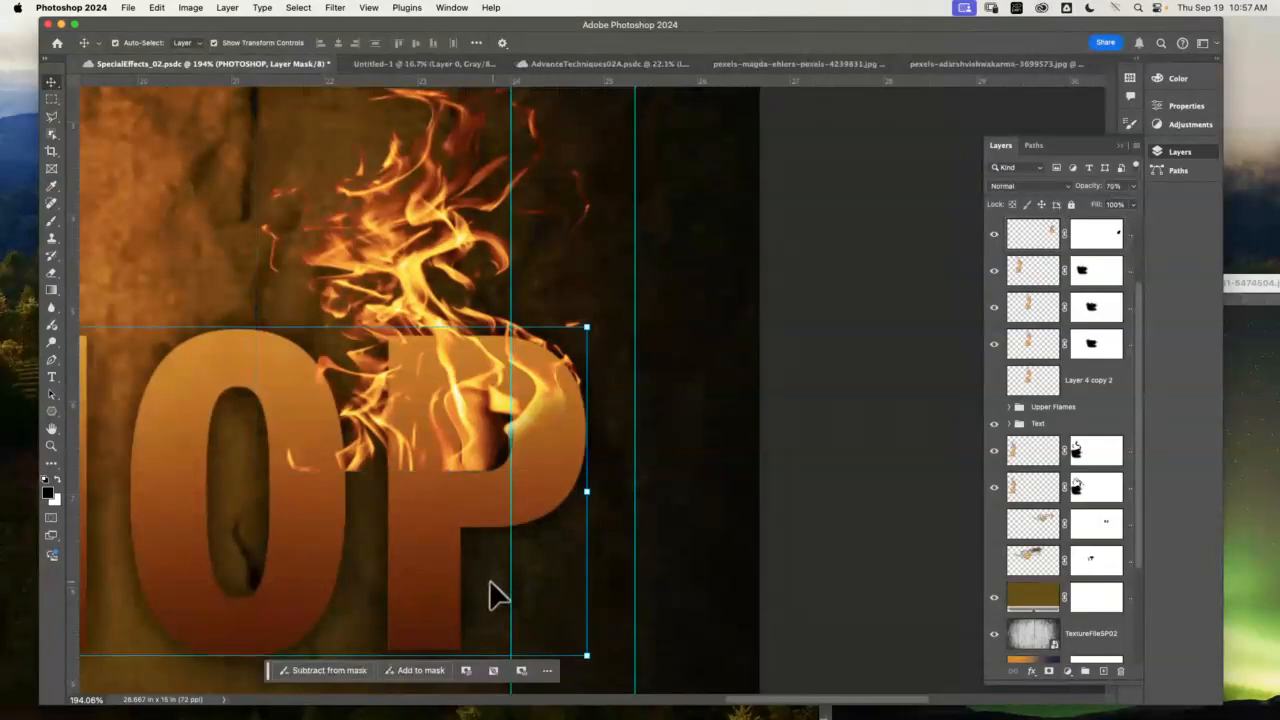
left_click(489, 440)
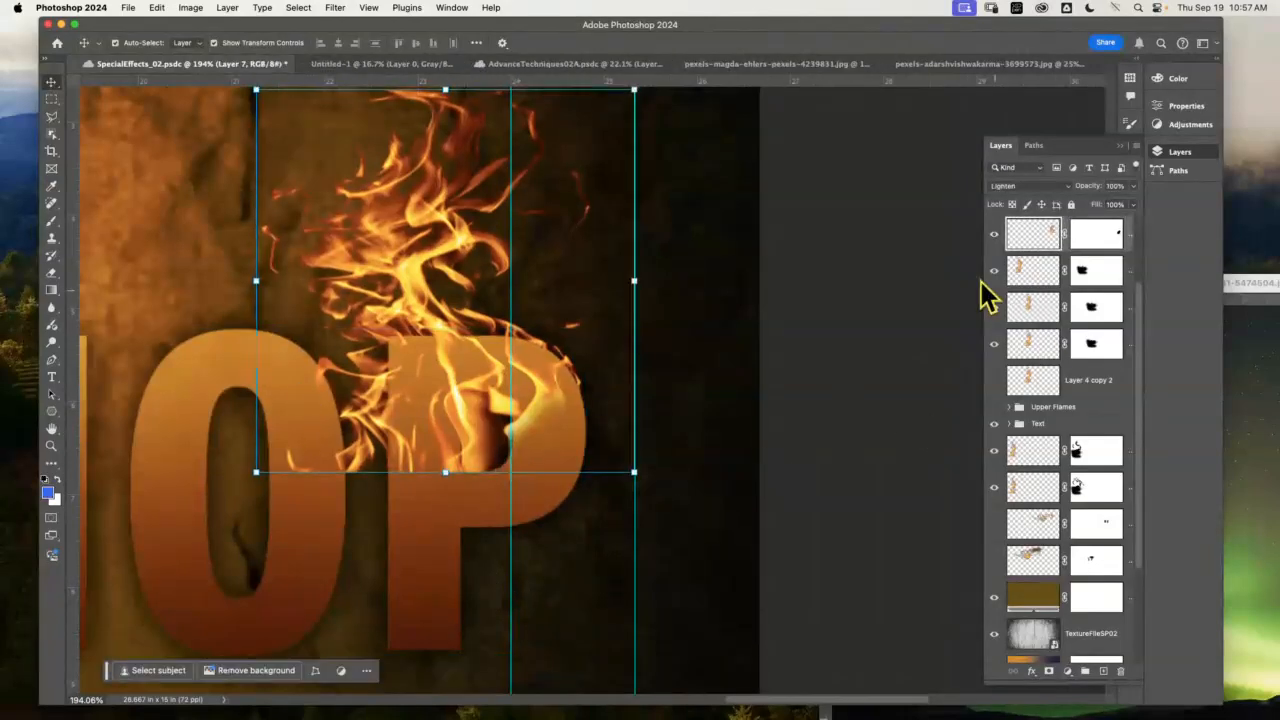
left_click(1100, 242)
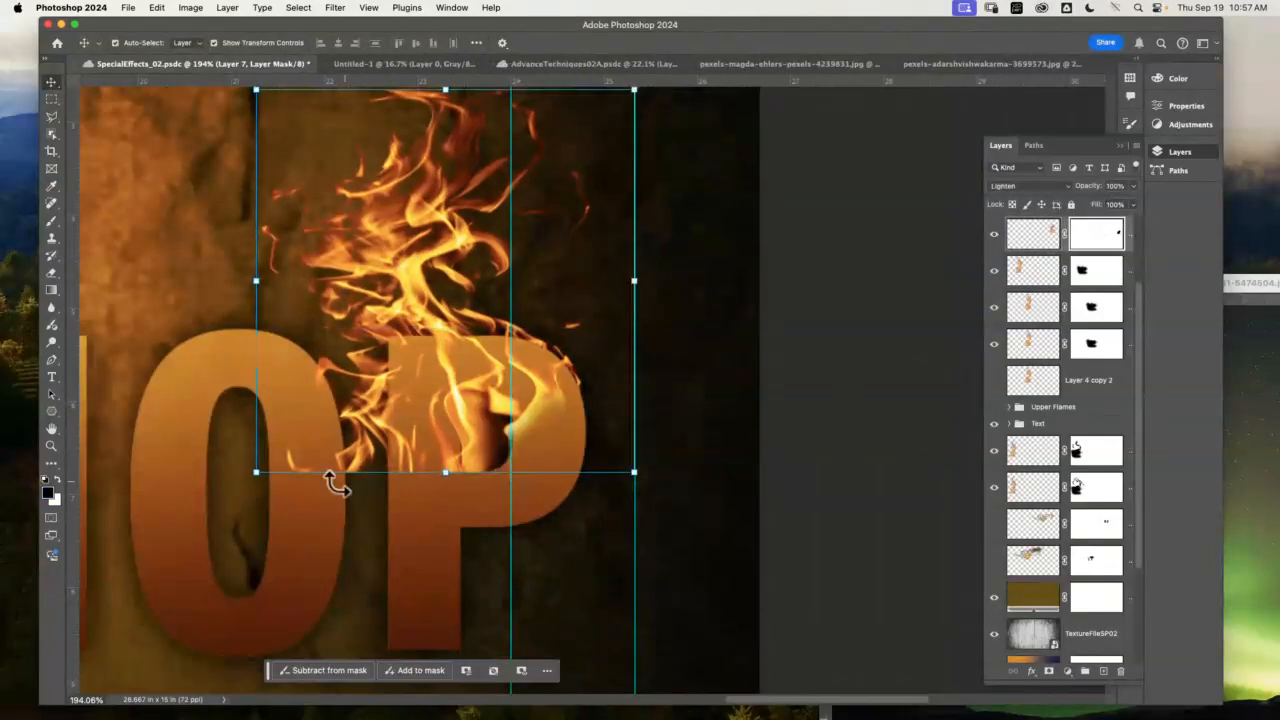
left_click(214, 43)
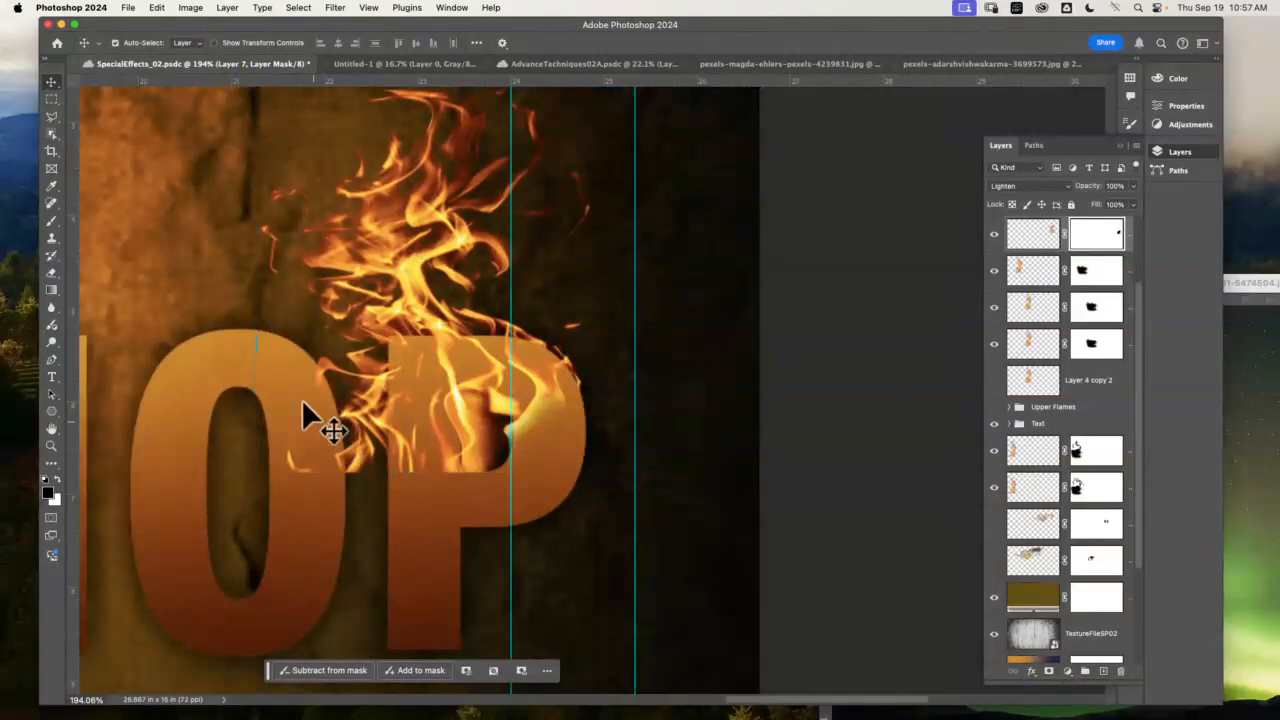
left_click_drag(303, 400, 291, 393)
left_click_drag(510, 440, 512, 440)
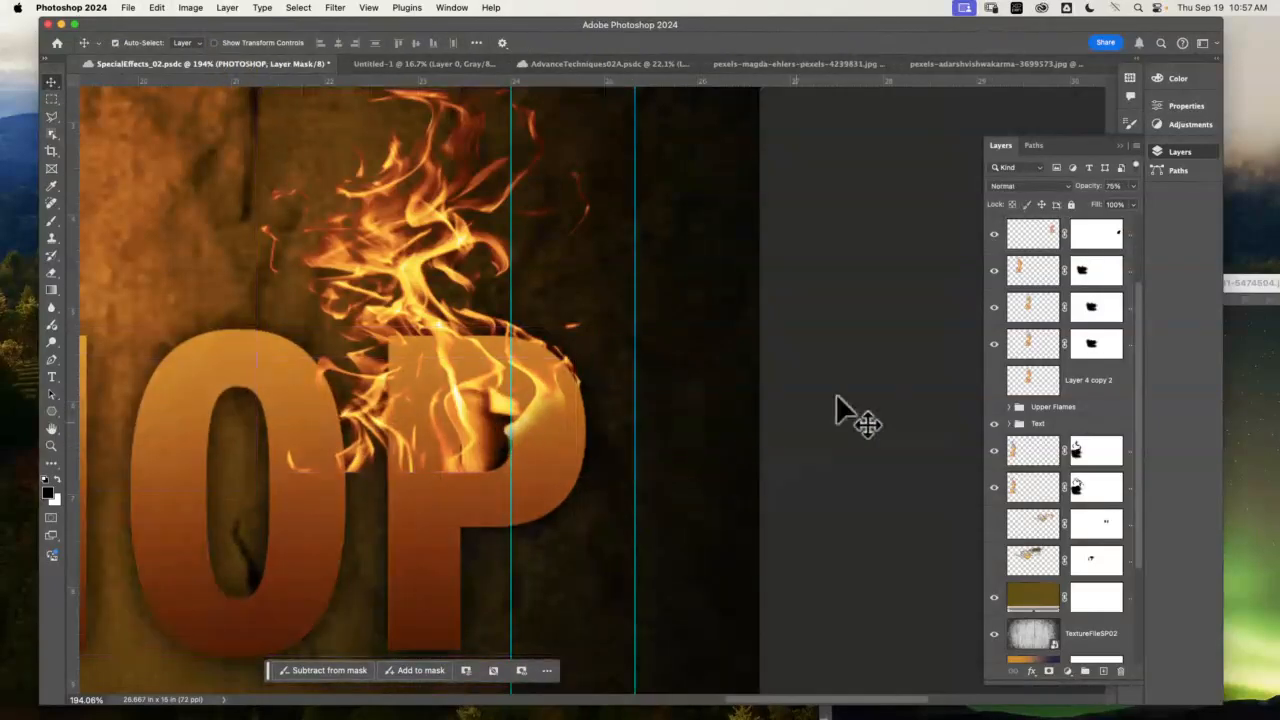
- Paint black on Layer 7's mask over the flame wisps between the last O and the final P's stem
left_click(1097, 238)
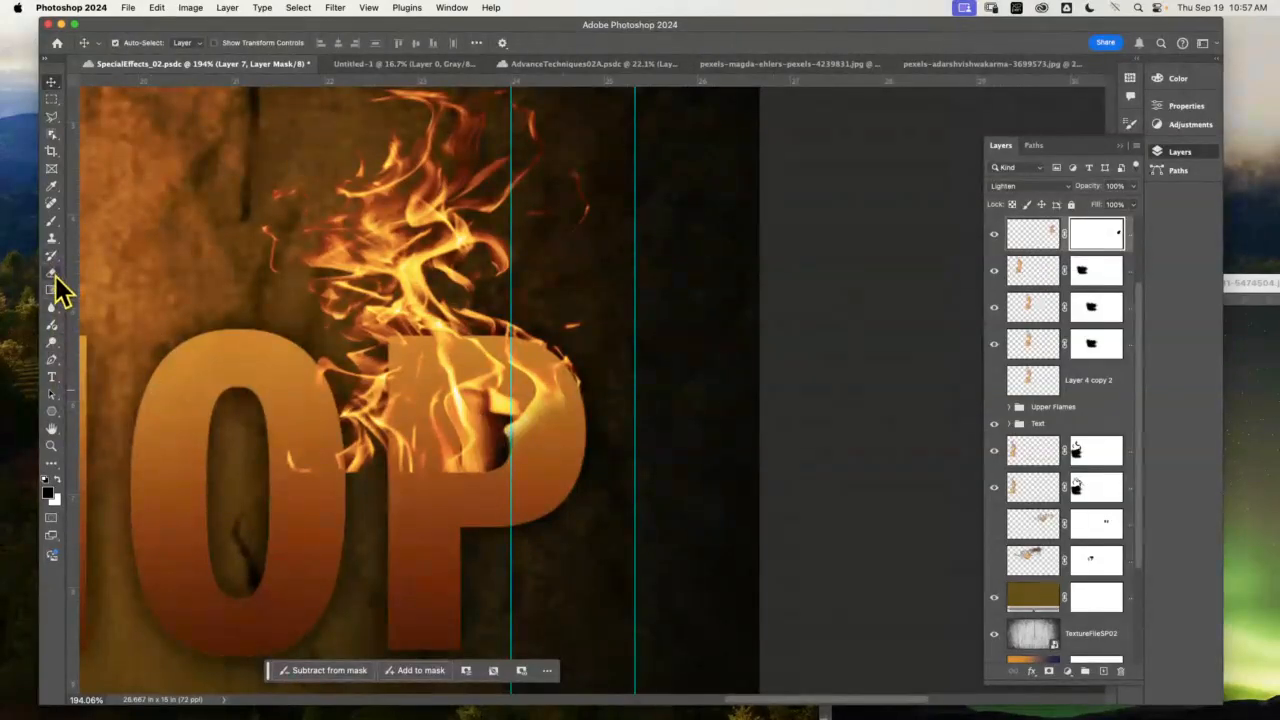
left_click(52, 222)
mouse_move(351, 397)
left_mouse_down()
mouse_move(314, 489)
mouse_move(280, 396)
mouse_move(316, 471)
mouse_move(404, 485)
mouse_move(384, 433)
mouse_move(407, 451)
mouse_move(404, 471)
mouse_move(378, 399)
mouse_move(391, 401)
mouse_move(359, 392)
mouse_move(390, 444)
mouse_move(406, 430)
mouse_move(433, 481)
mouse_move(447, 459)
mouse_move(416, 400)
mouse_move(406, 444)
mouse_move(428, 495)
mouse_move(442, 497)
mouse_move(418, 431)
mouse_move(416, 475)
mouse_move(408, 453)
mouse_move(428, 459)
mouse_move(432, 495)
mouse_move(442, 427)
mouse_move(422, 423)
mouse_move(438, 455)
mouse_move(446, 435)
mouse_move(423, 432)
mouse_move(422, 528)
mouse_move(314, 528)
mouse_move(350, 550)
mouse_move(428, 526)
mouse_move(395, 476)
left_mouse_up()
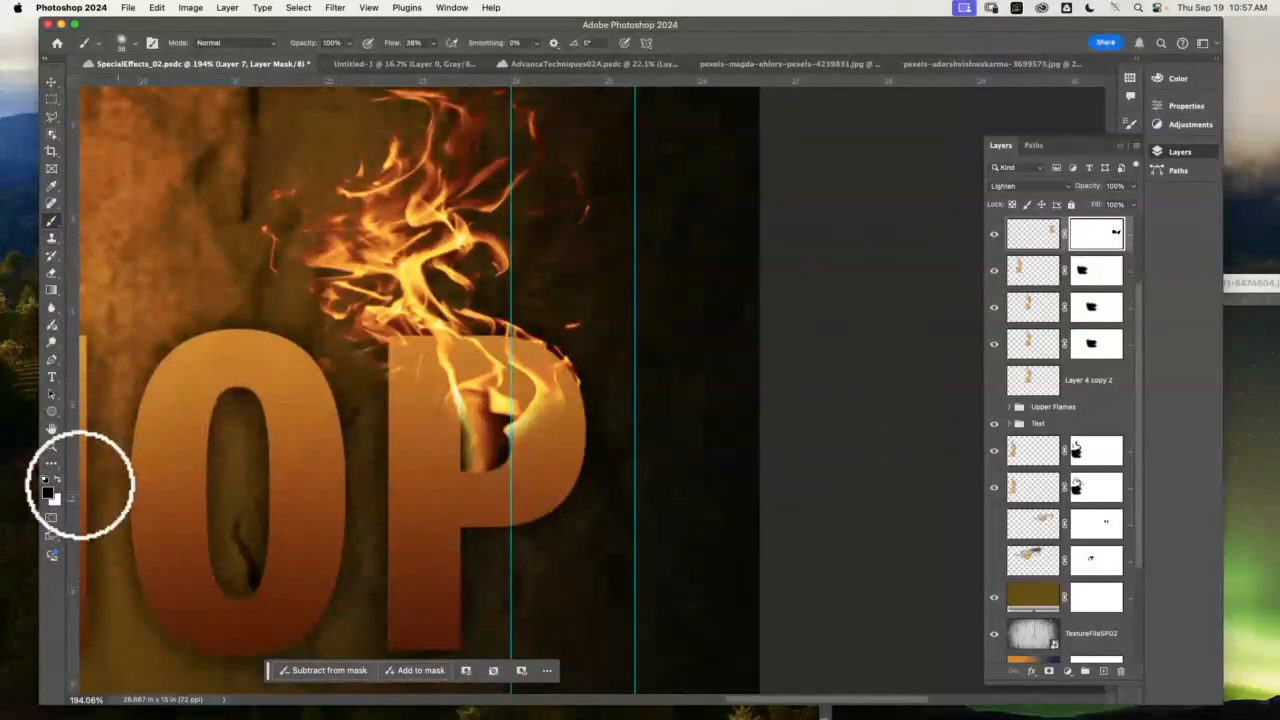
- Paint white on Layer 7's mask to restore the flame along the left edge of the final P's opening
left_click(56, 480)
mouse_move(480, 432)
left_mouse_down()
mouse_move(454, 390)
mouse_move(436, 398)
mouse_move(466, 380)
left_mouse_up()
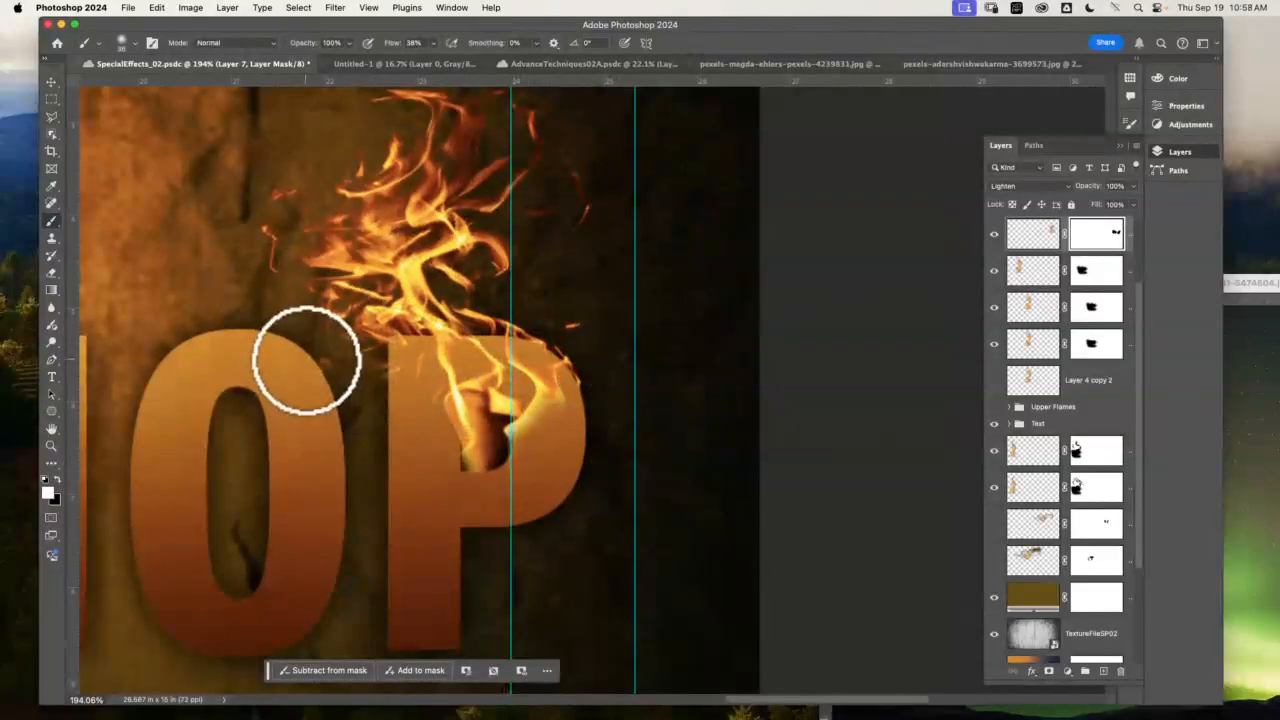
left_click_drag(306, 360, 309, 380)
- Paint black over the stray wisps around the final P's flame and fade its upper-left tongues with a larger soft brush
left_click(58, 480)
key("space")
left_click_drag(630, 234, 571, 326)
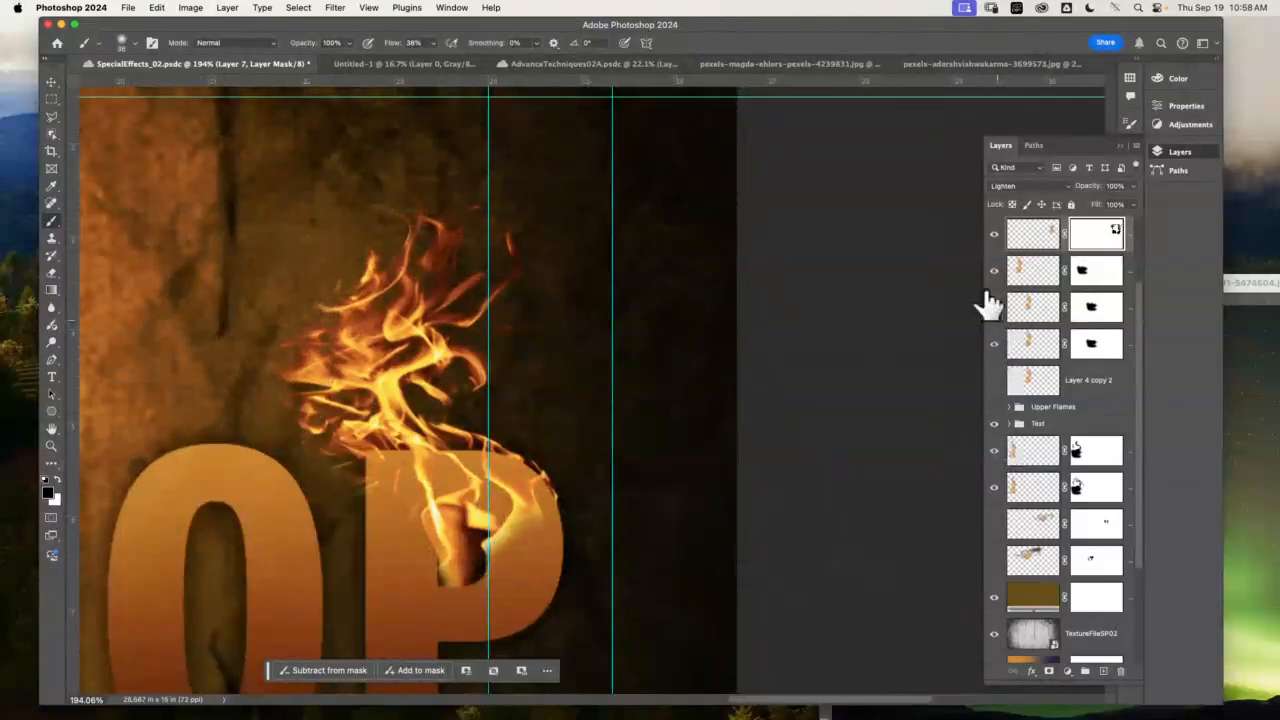
left_click(122, 45)
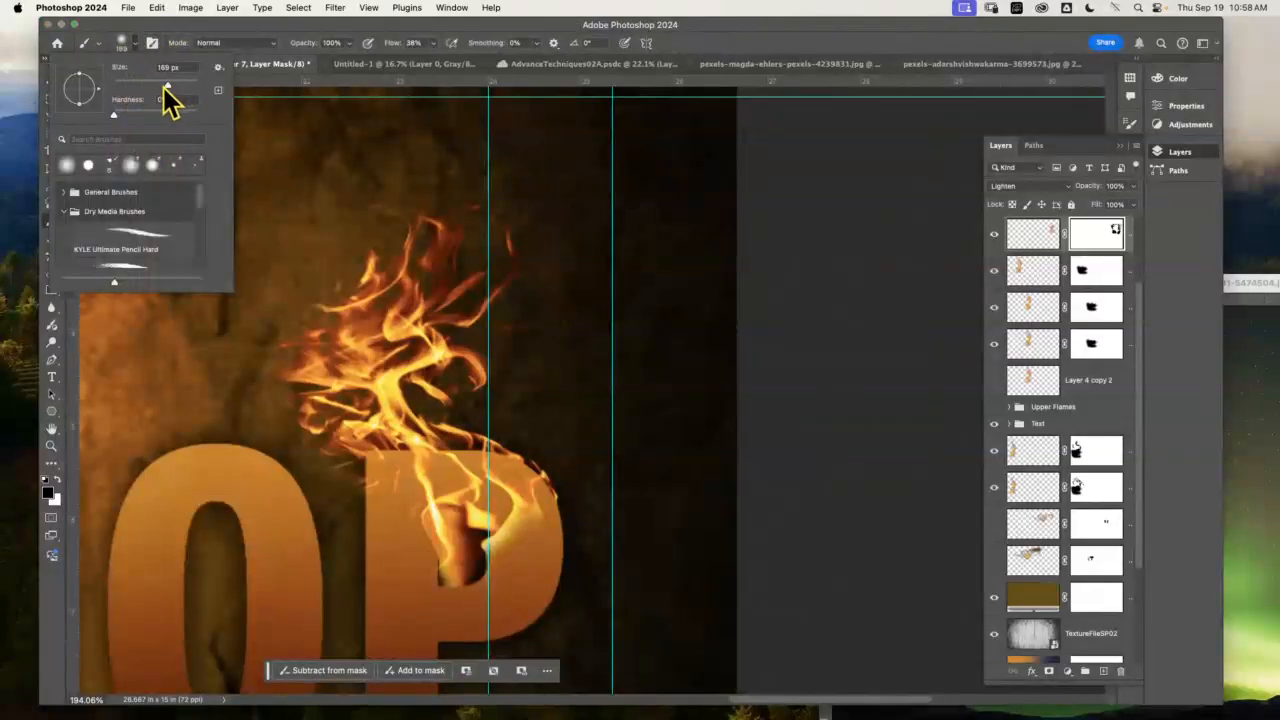
mouse_move(256, 342)
left_mouse_down()
mouse_move(256, 280)
mouse_move(296, 268)
left_mouse_up()
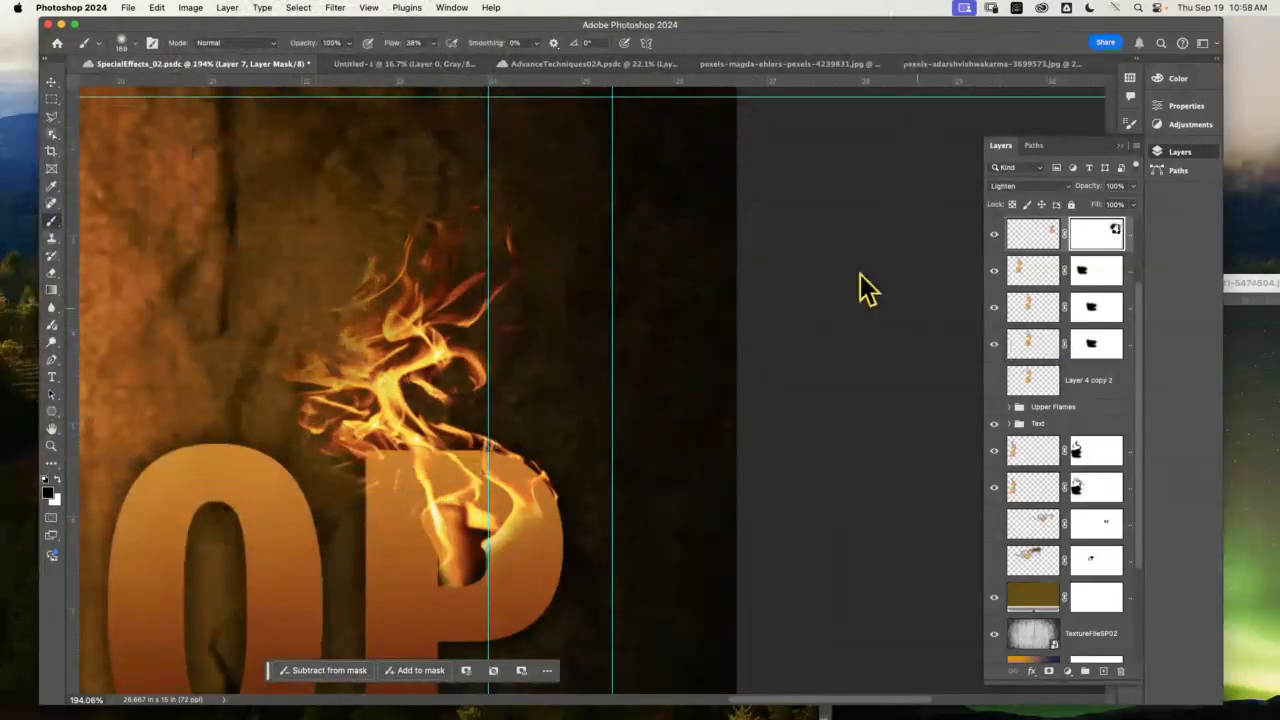
- Fit the whole composition on screen and examine the flames across the lettering, including the one on the final P
key("super+0")
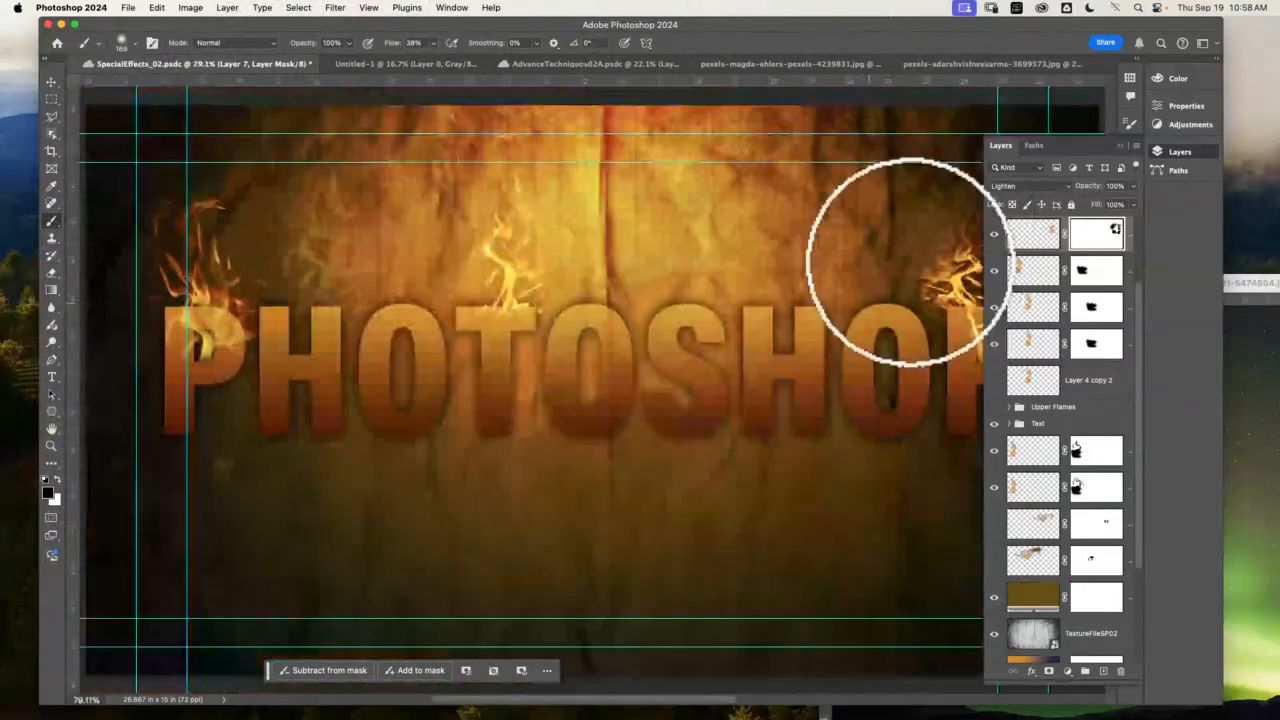
left_click(1120, 147)
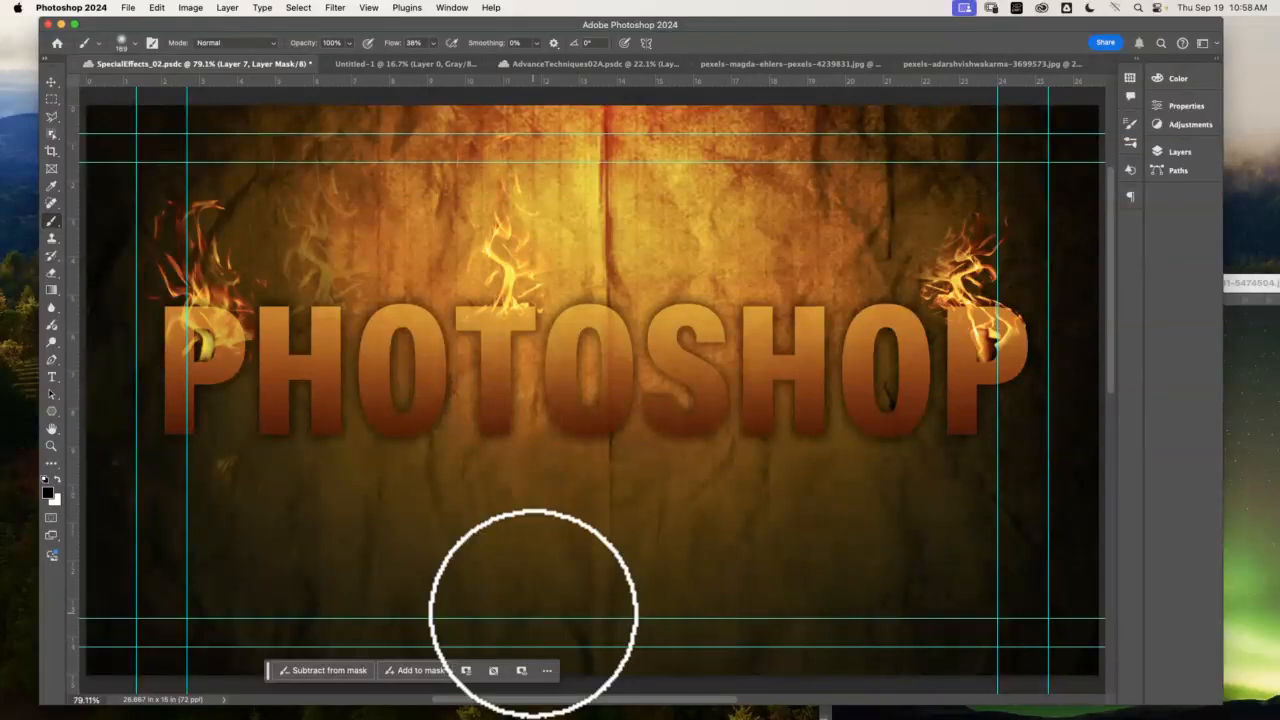
left_click(1180, 152)
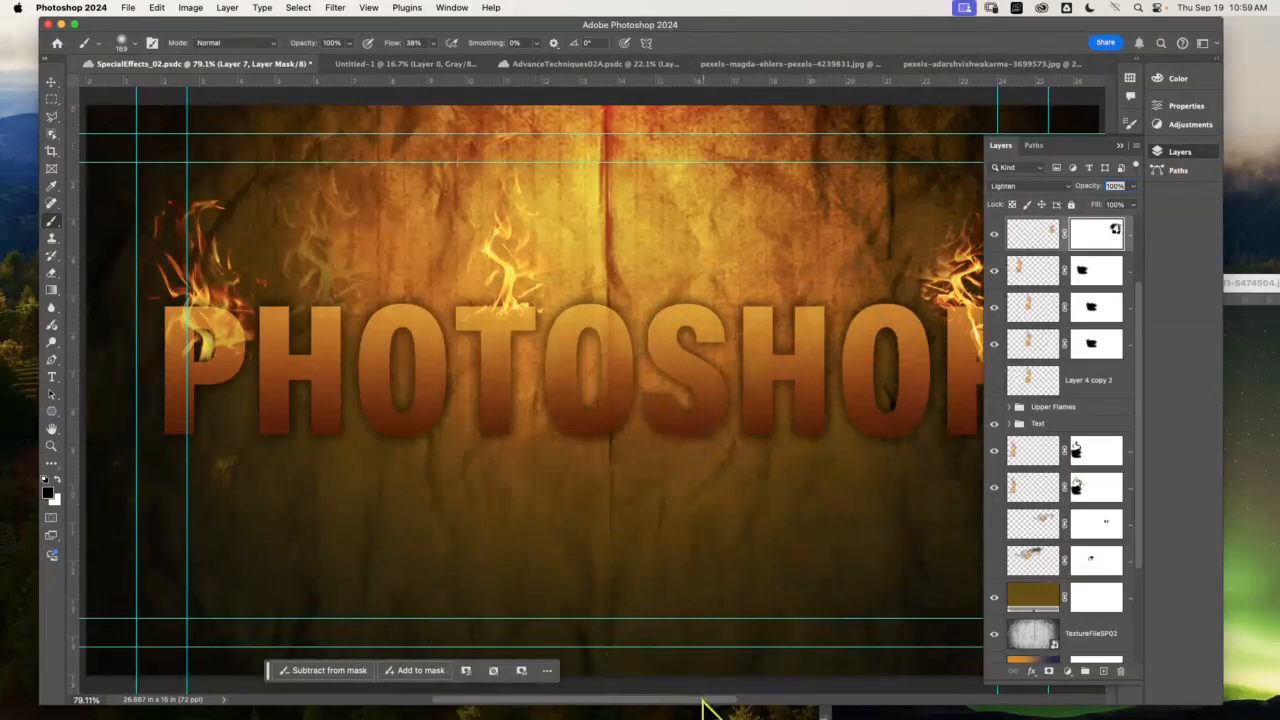
left_click_drag(703, 701, 857, 700)
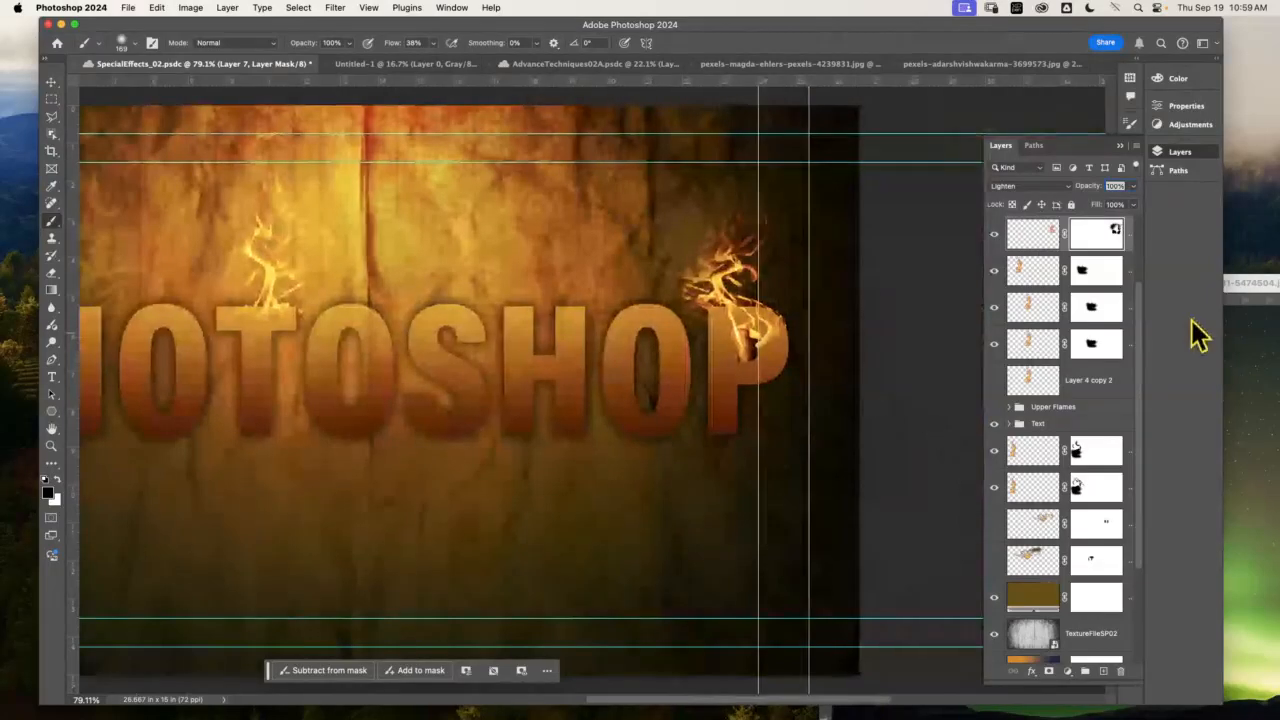
- Target Layer 7's flame image instead of its mask and set the layer's opacity to 75%
left_click(1066, 238)
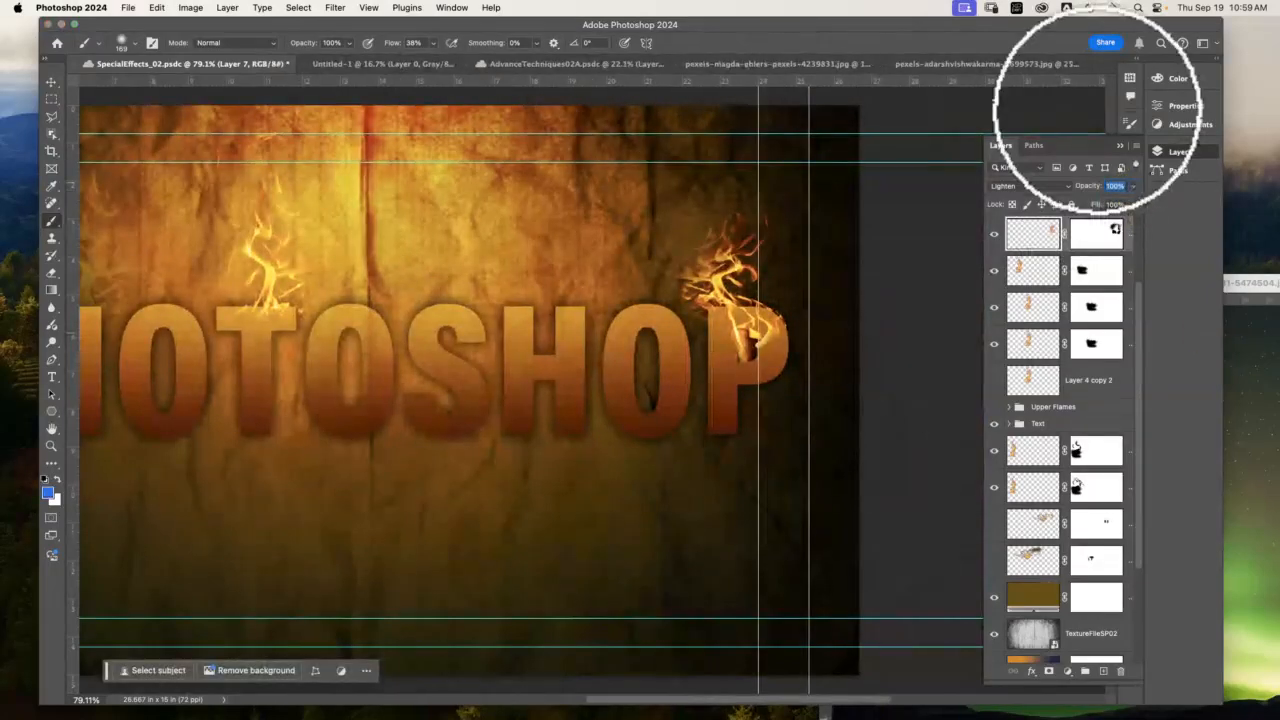
type("50")
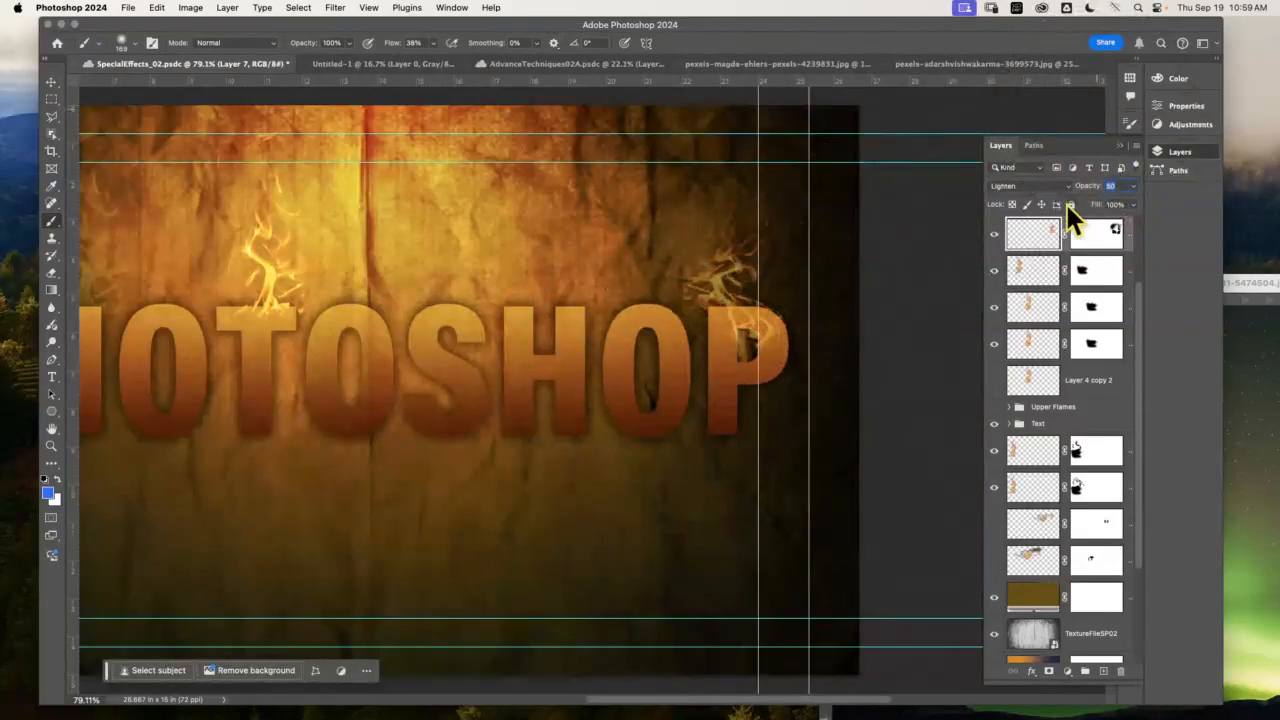
type("75")
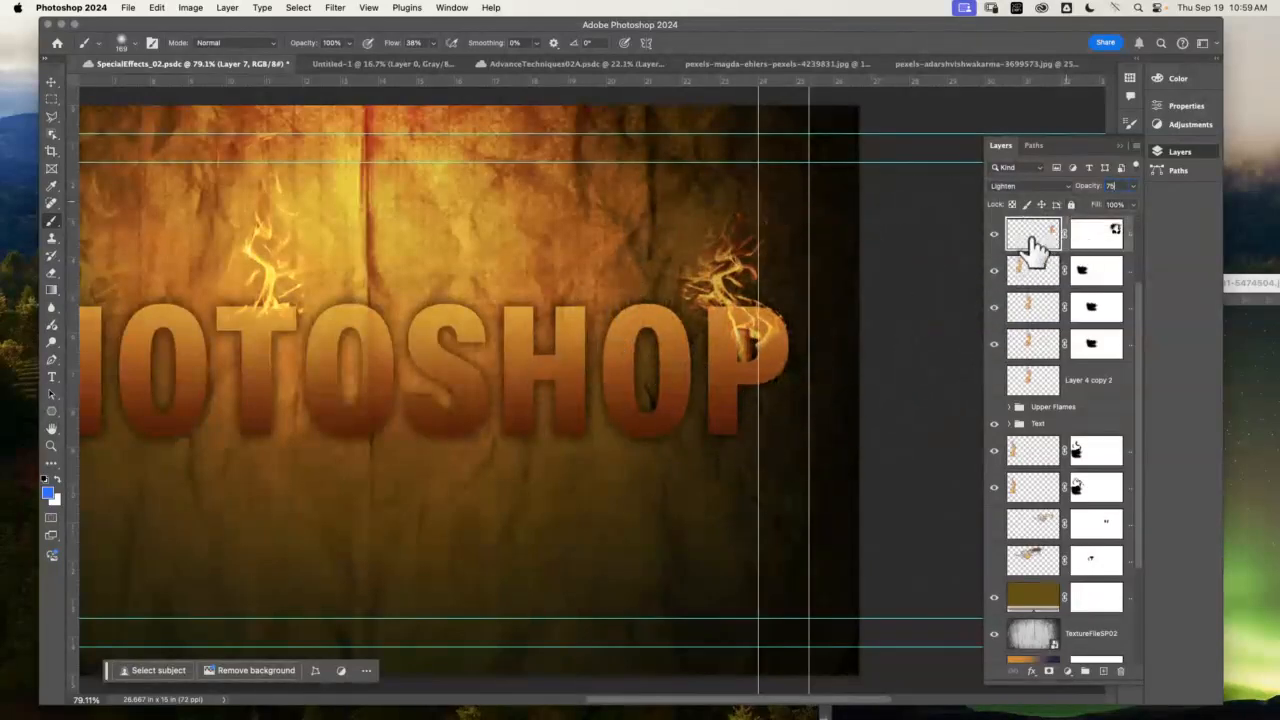
- Duplicate Layer 7 together with its mask and set the copy's blend mode to Lighter Color
left_click_drag(1033, 250, 1103, 671)
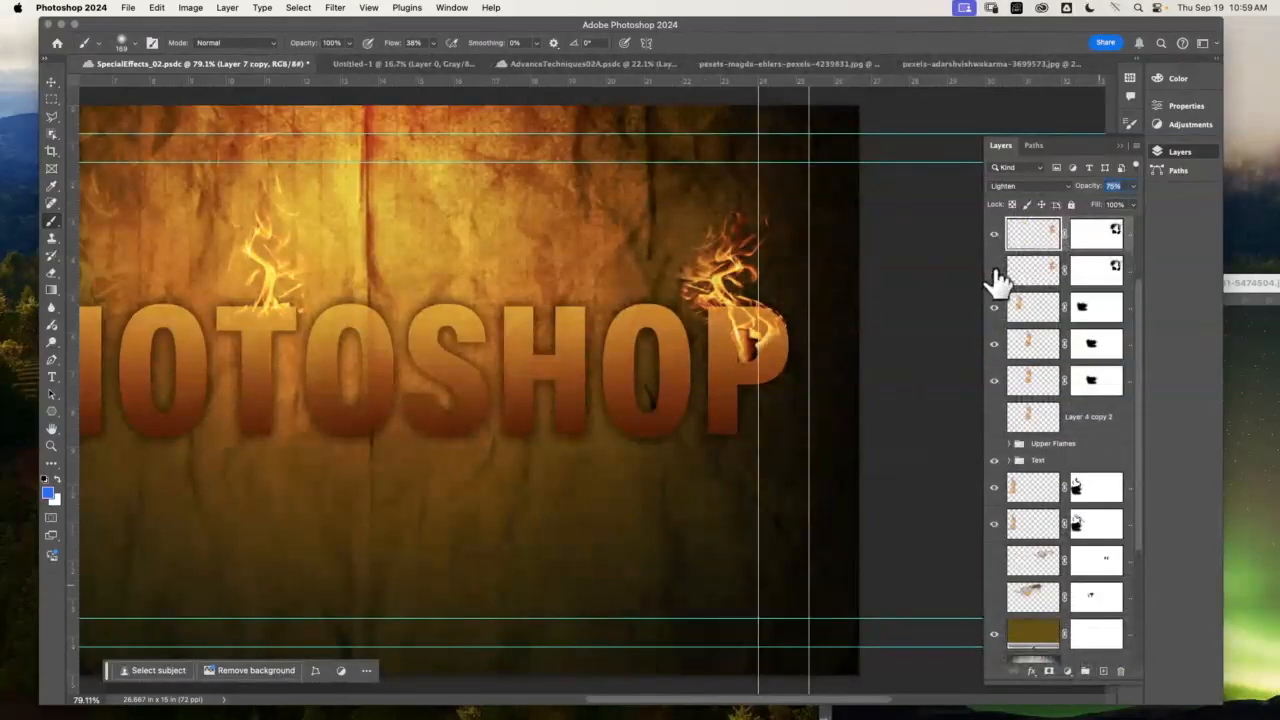
left_click(1044, 187)
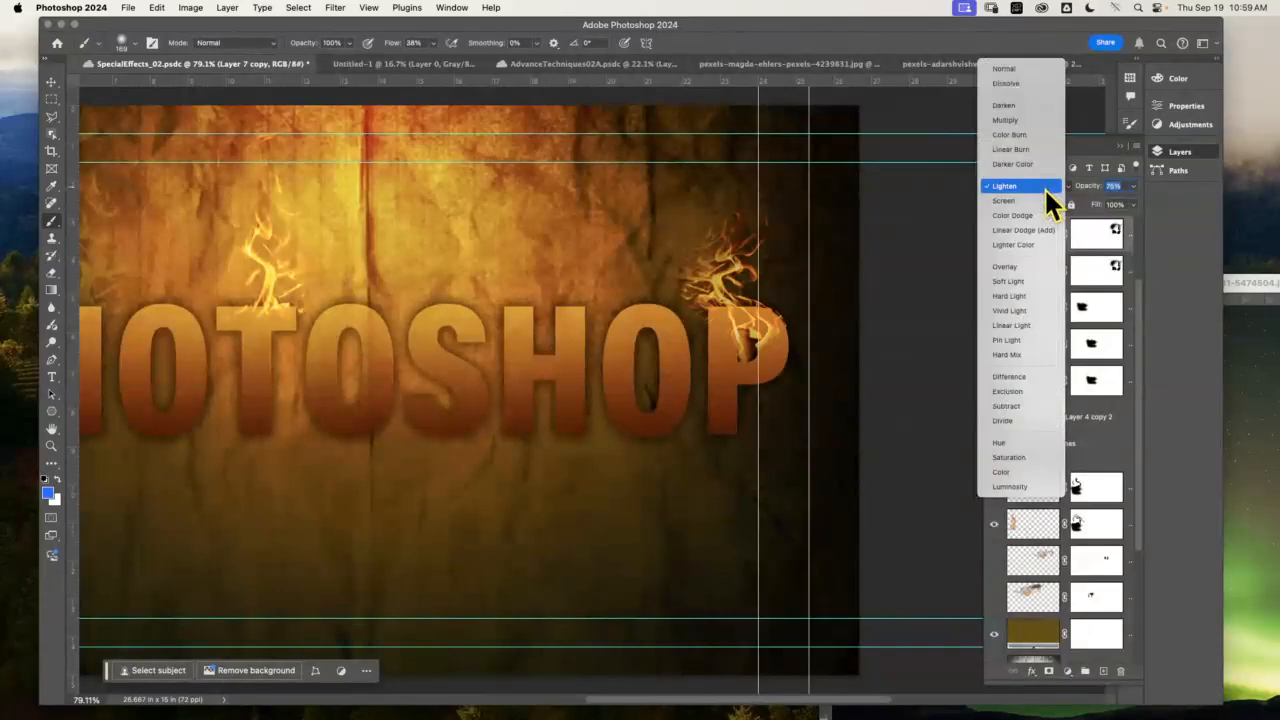
left_click(1033, 243)
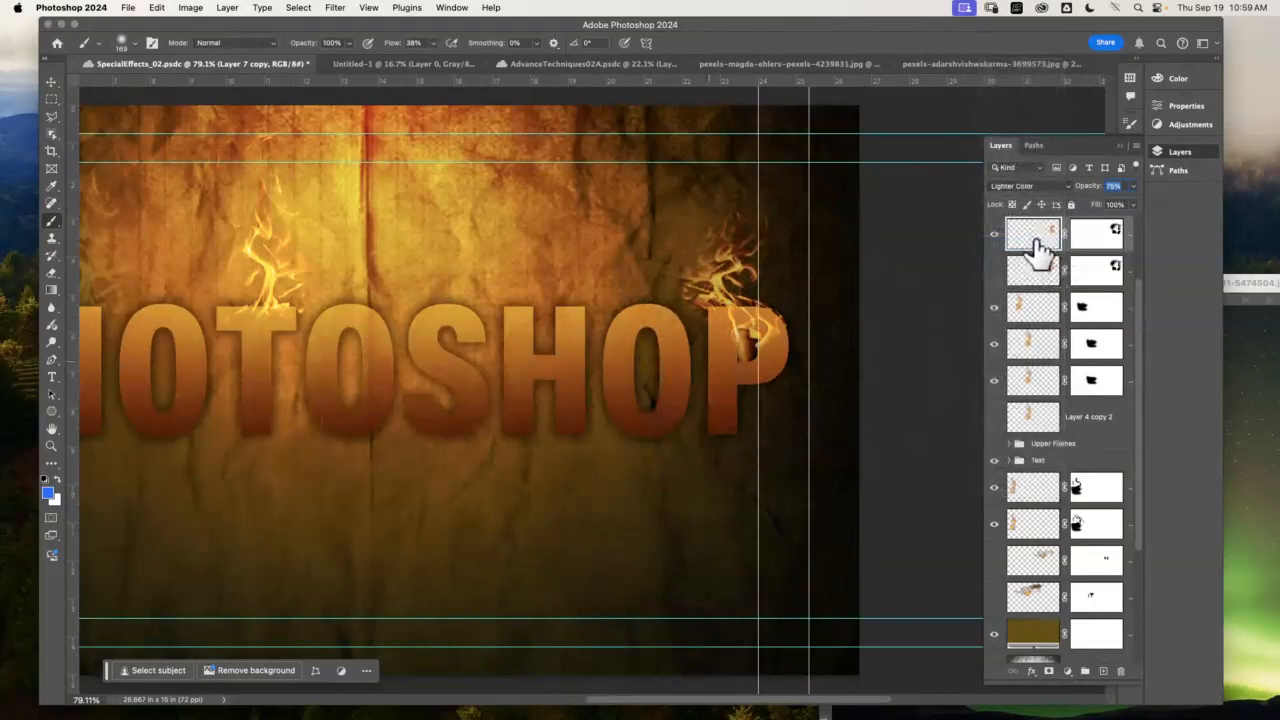
- Compare Layer 7 and its copy by toggling their visibility, leaving the copy shown and the original Layer 7 hidden
left_click(995, 236)
left_click(994, 272)
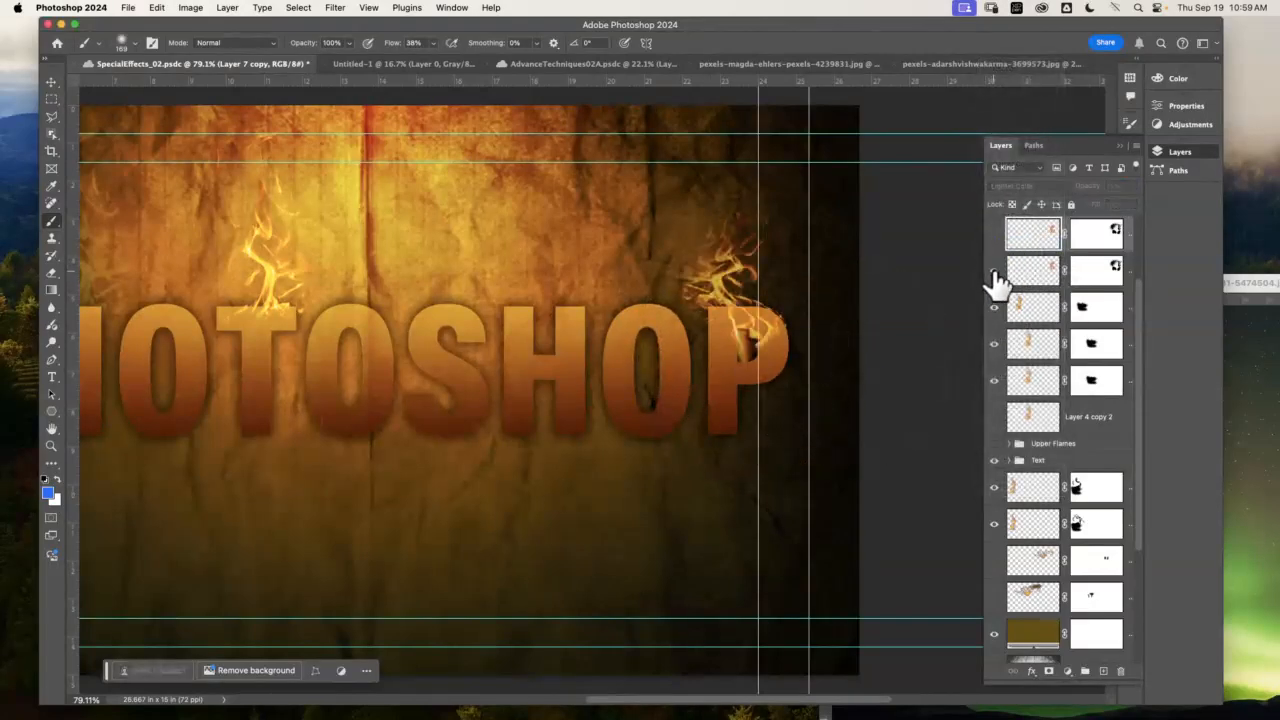
left_click(994, 271)
left_click(996, 243)
left_click(996, 243)
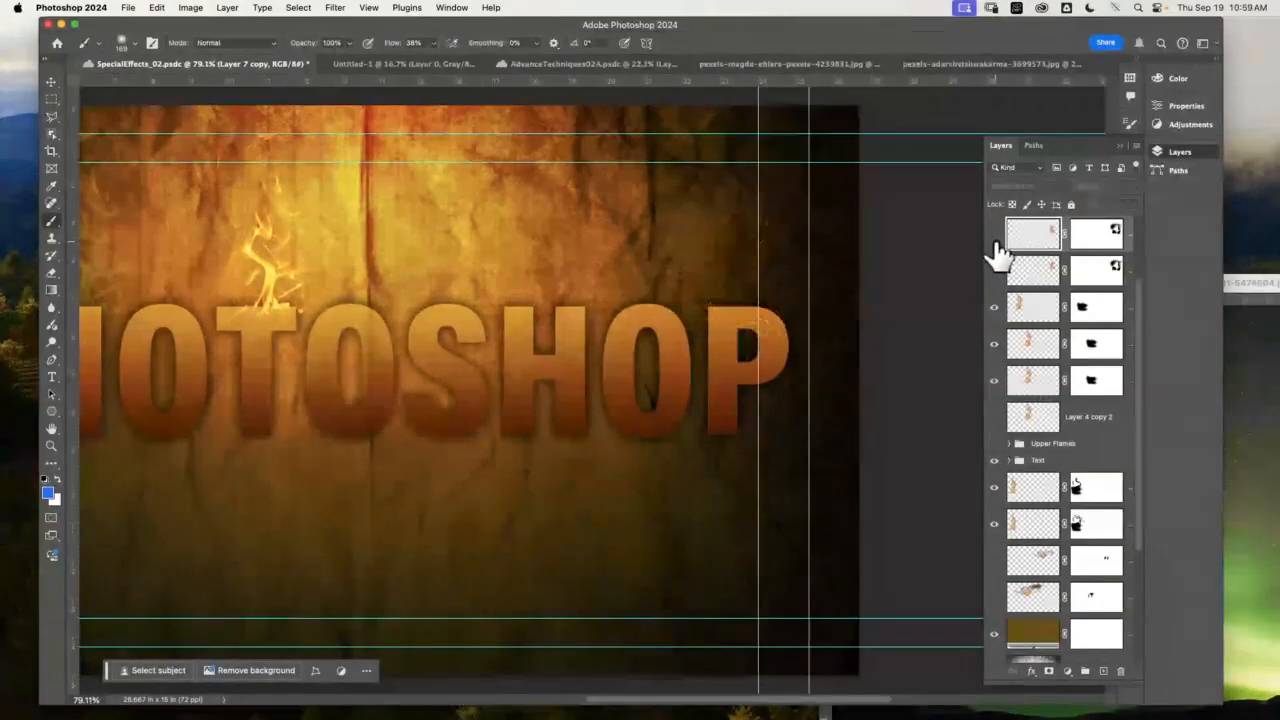
left_click(995, 275)
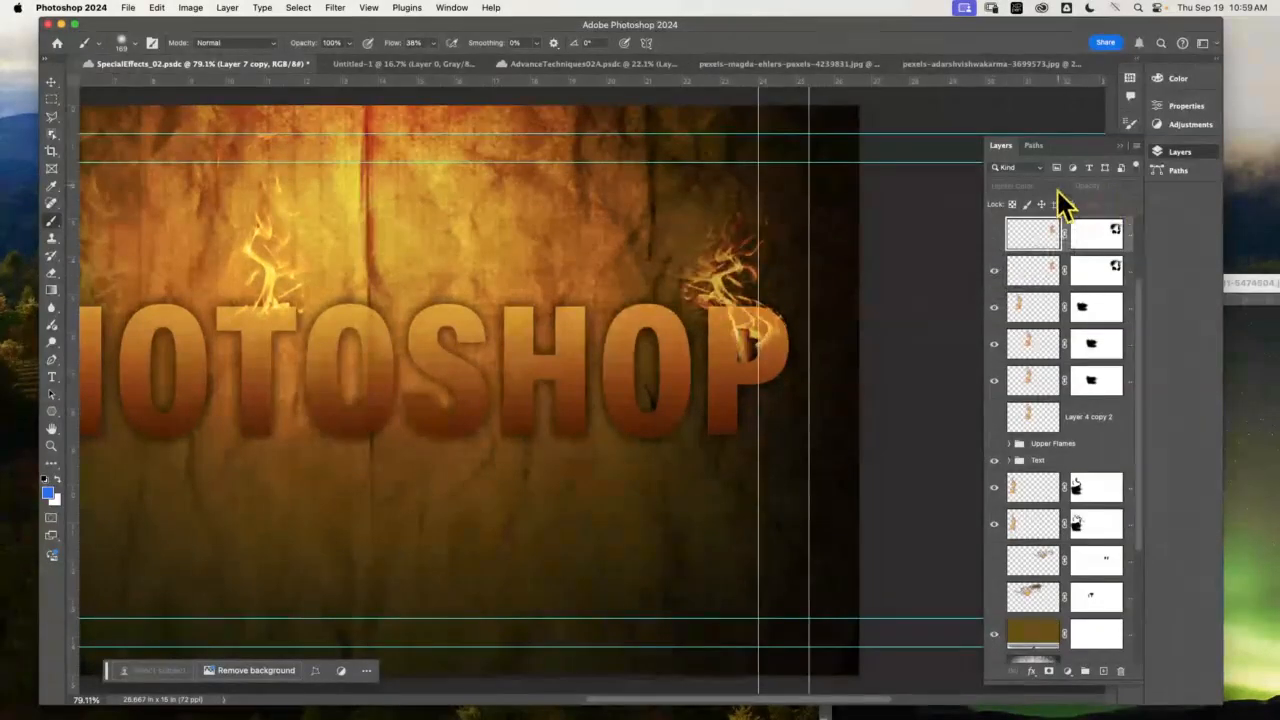
left_click(996, 237)
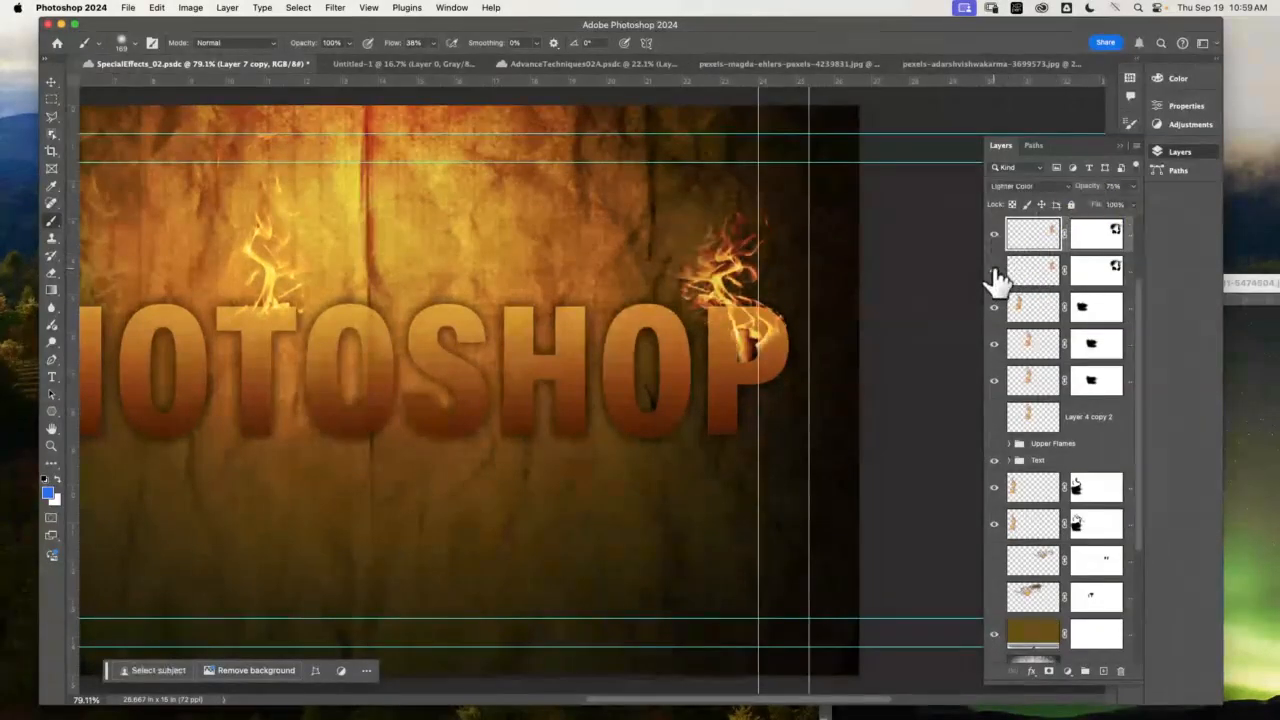
left_click(994, 271)
- Try the Linear Light blend mode on the Layer 7 copy and inspect its flame on the final P up close
left_click(1055, 188)
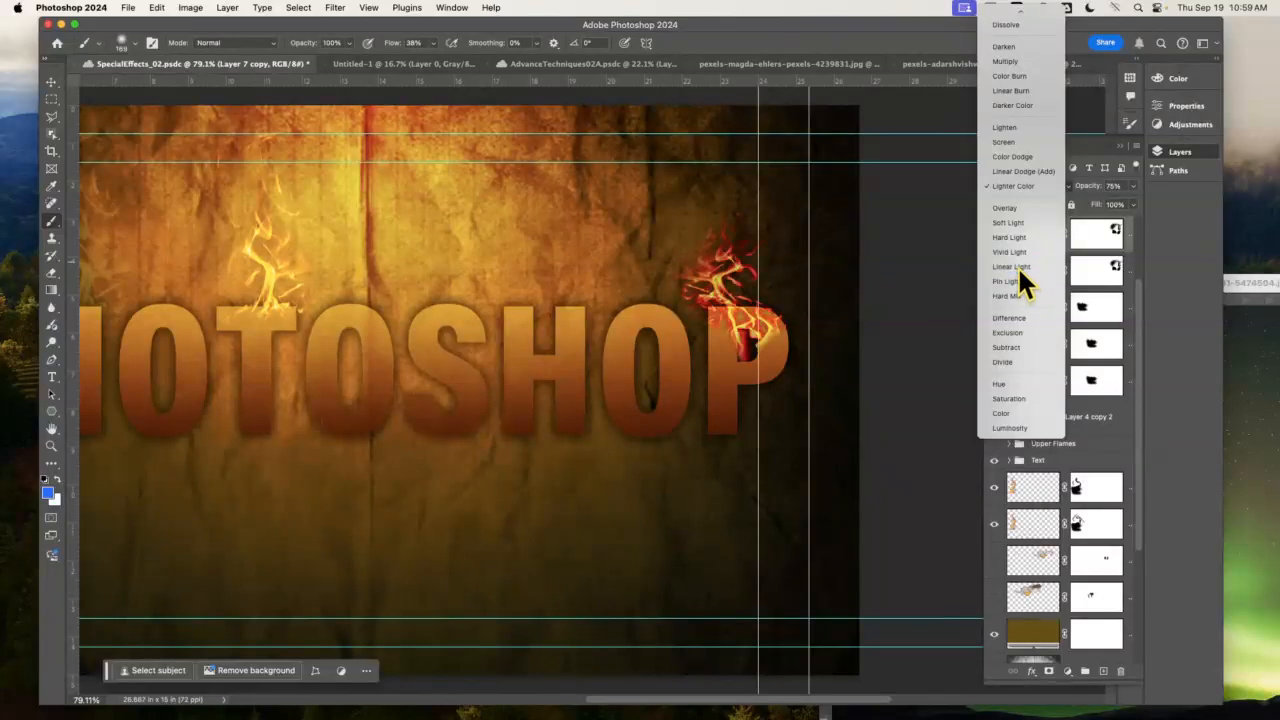
left_click(1017, 267)
left_click(51, 446)
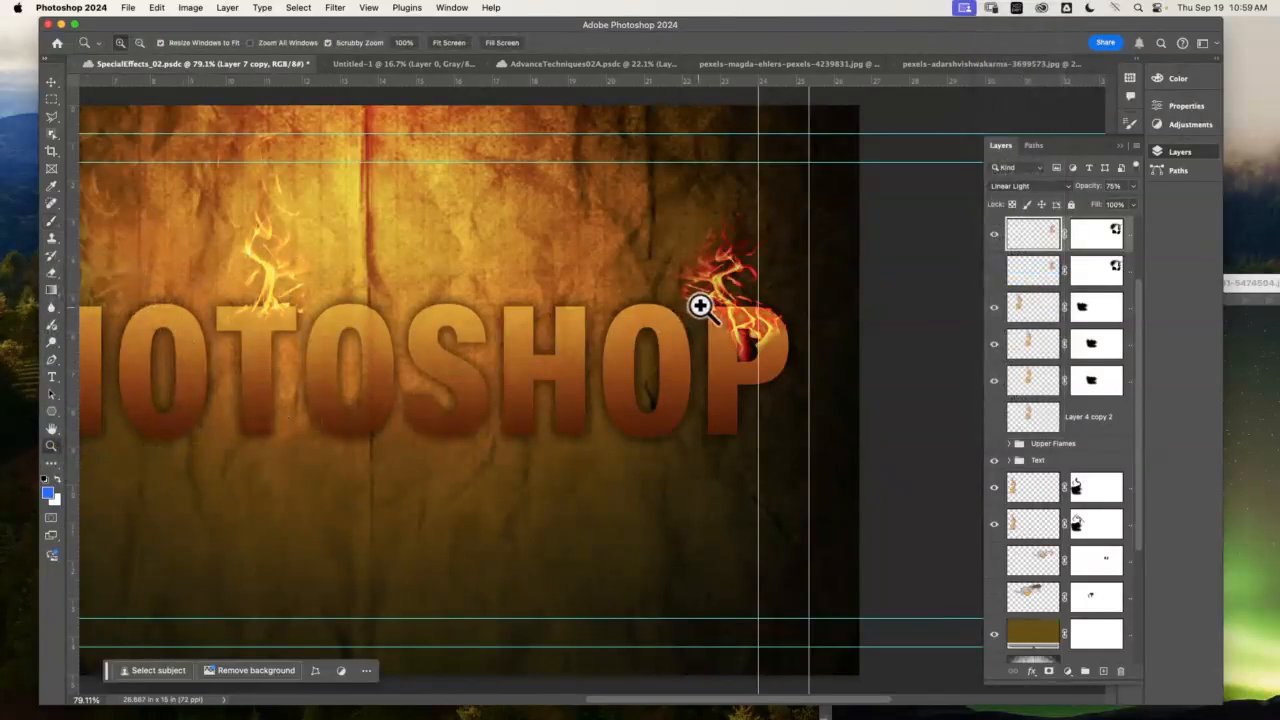
left_click_drag(700, 306, 766, 294)
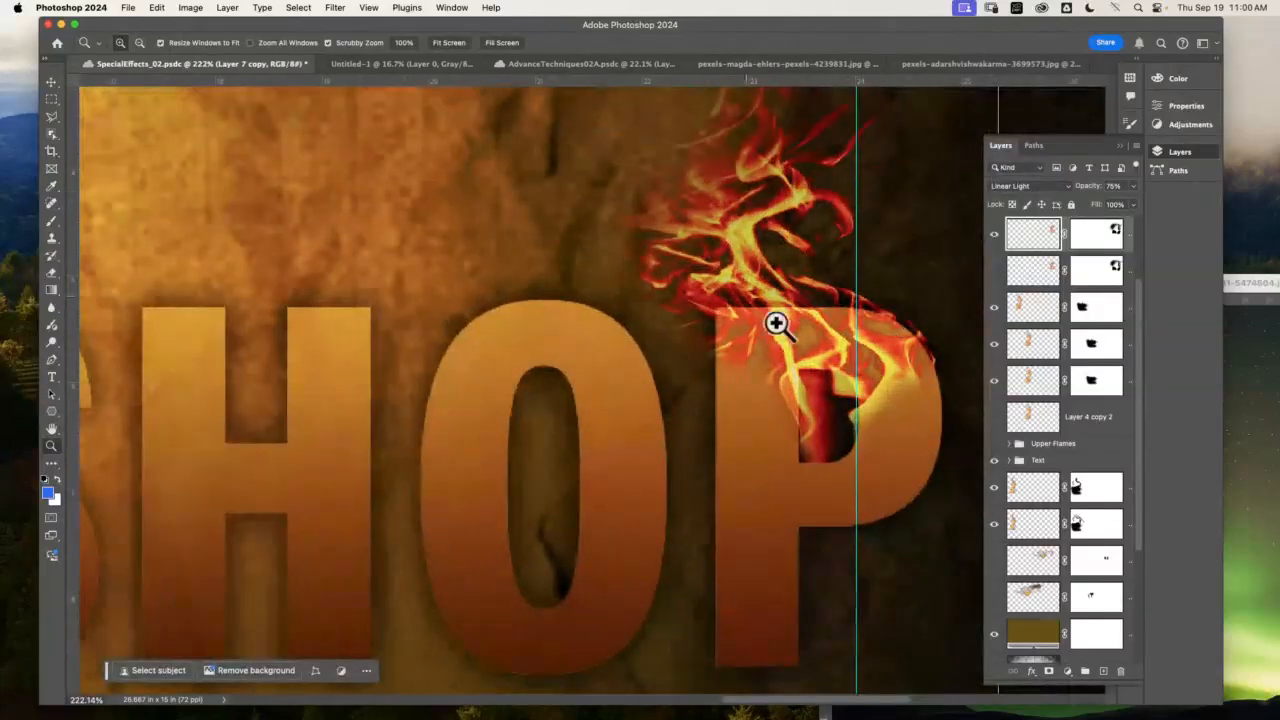
left_click_drag(777, 277, 663, 383)
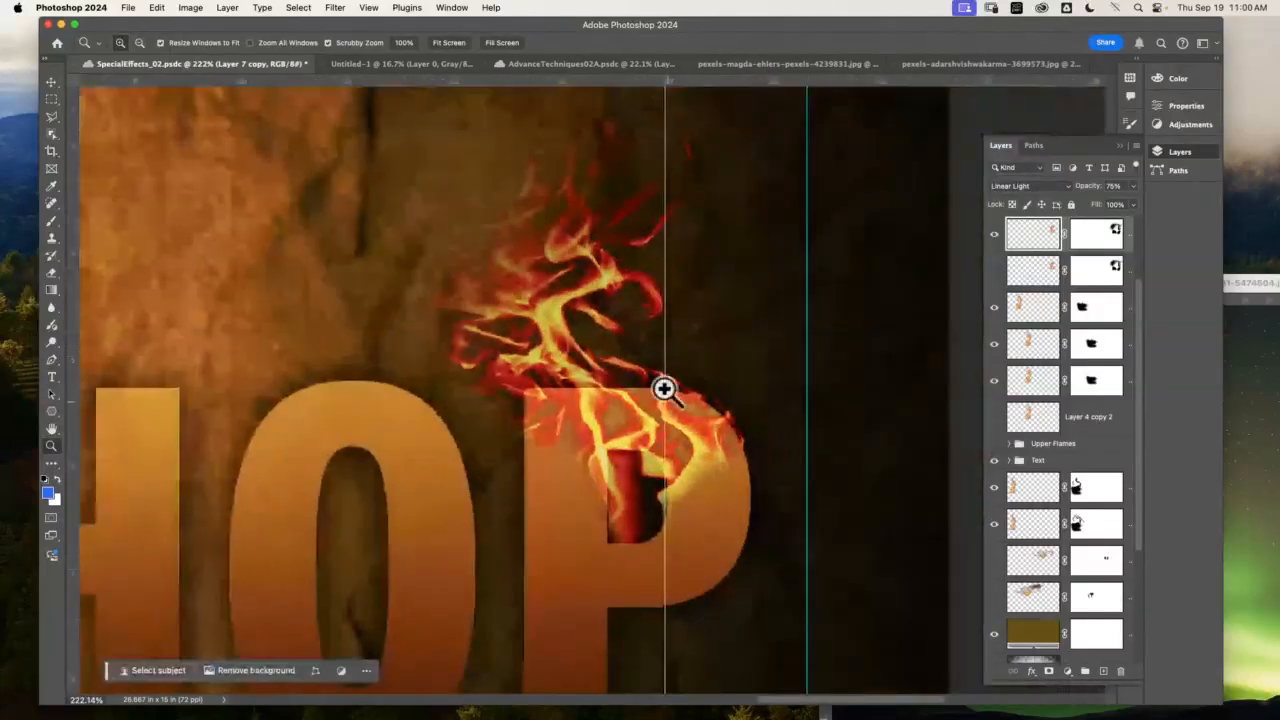
- Set the Layer 7 copy's blend mode to Subtract and move its flame onto the brighter background above the H
left_click(1064, 186)
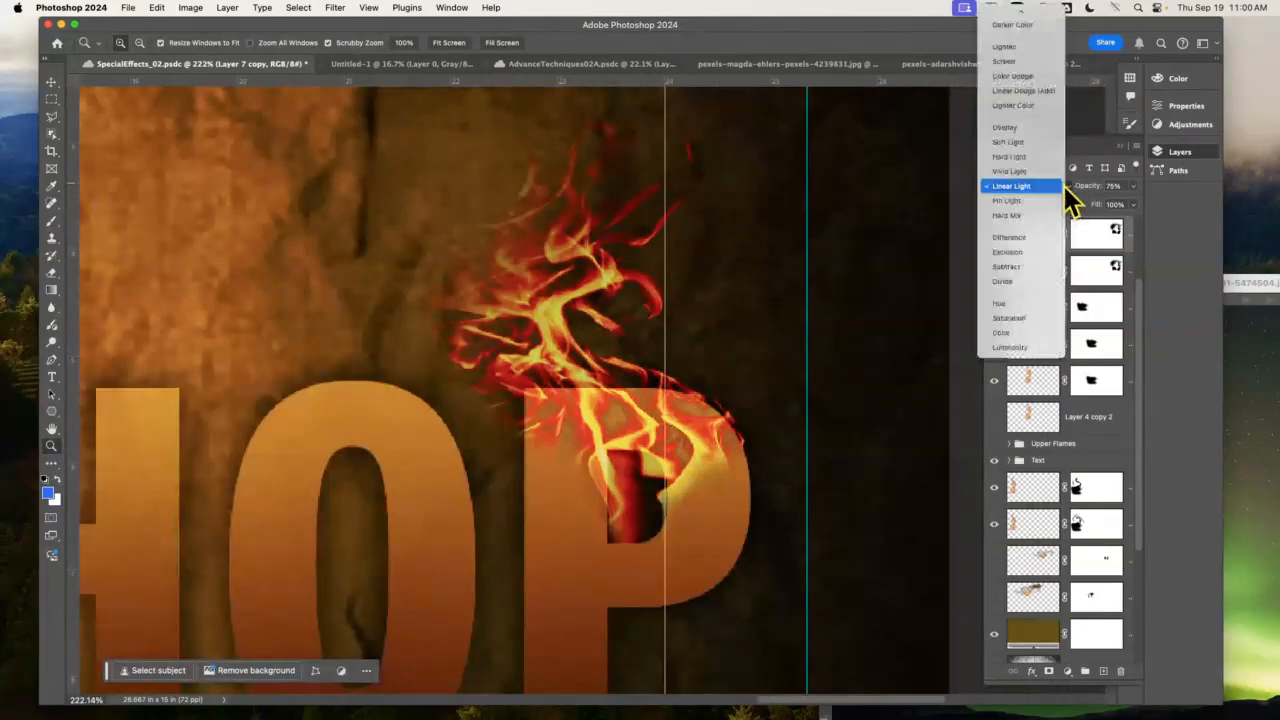
left_click(1017, 266)
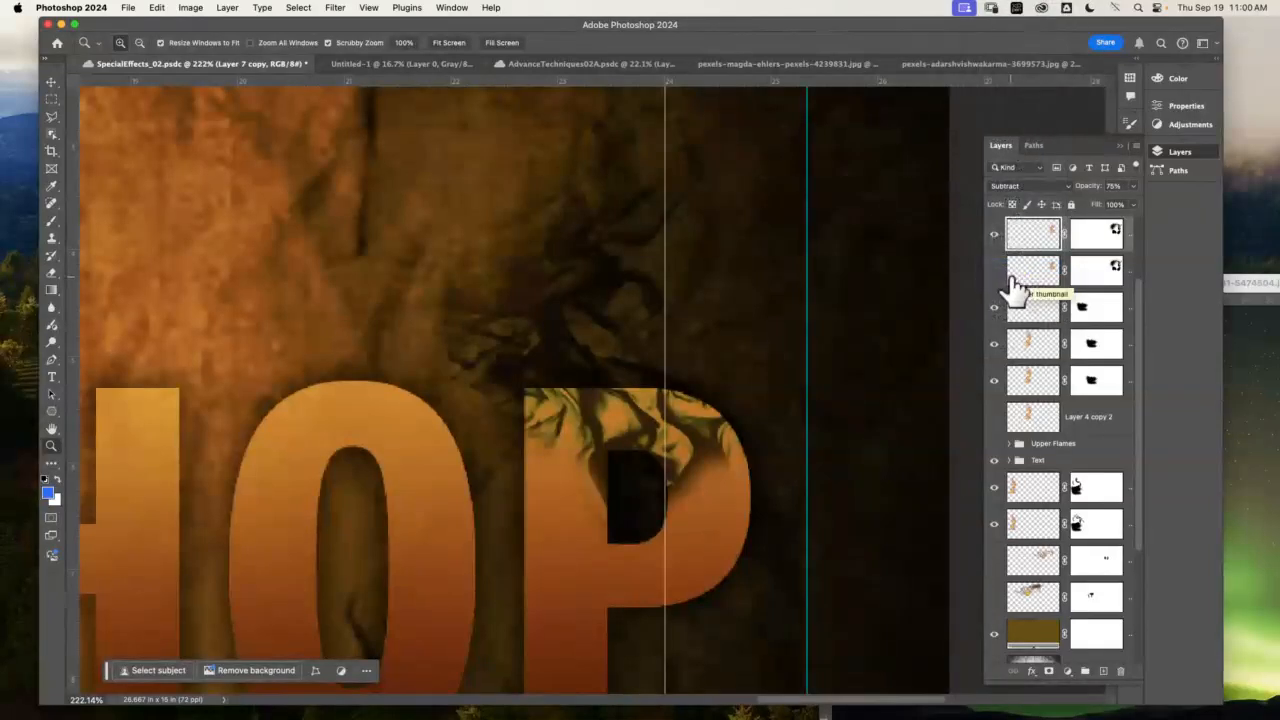
left_click(53, 82)
left_click_drag(562, 372, 180, 282)
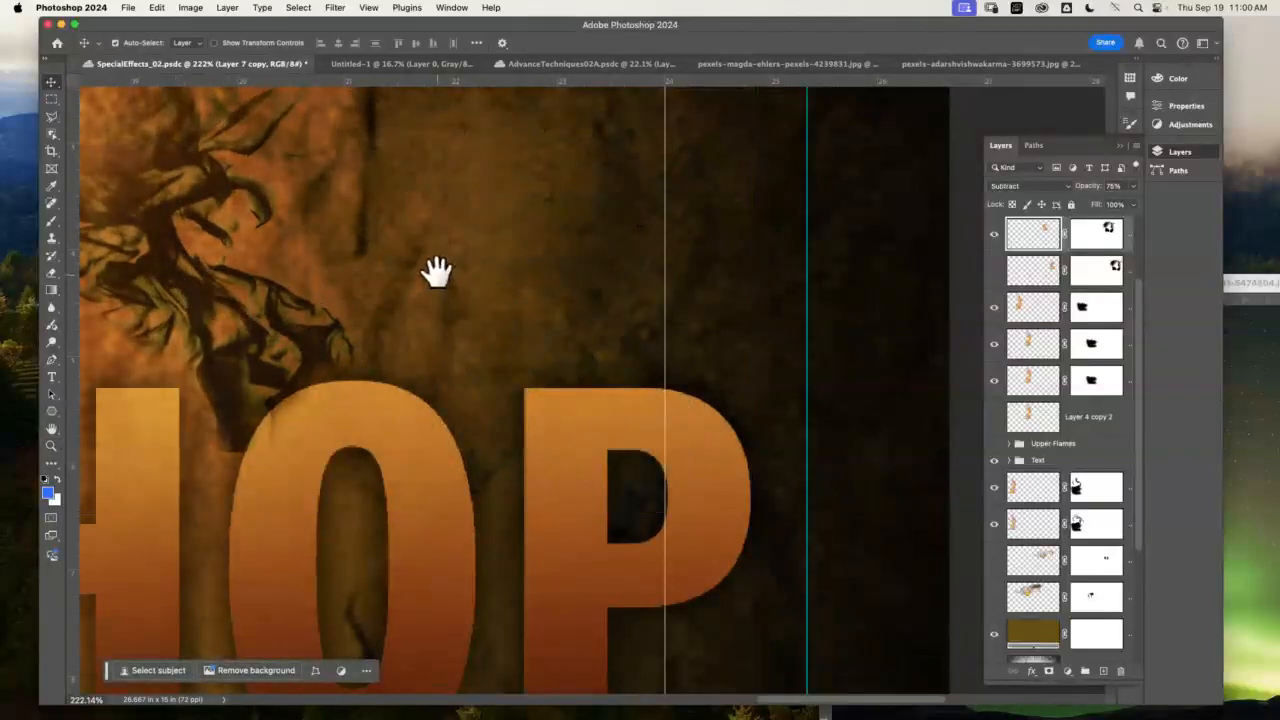
left_click_drag(437, 270, 829, 306)
left_click_drag(614, 357, 338, 267)
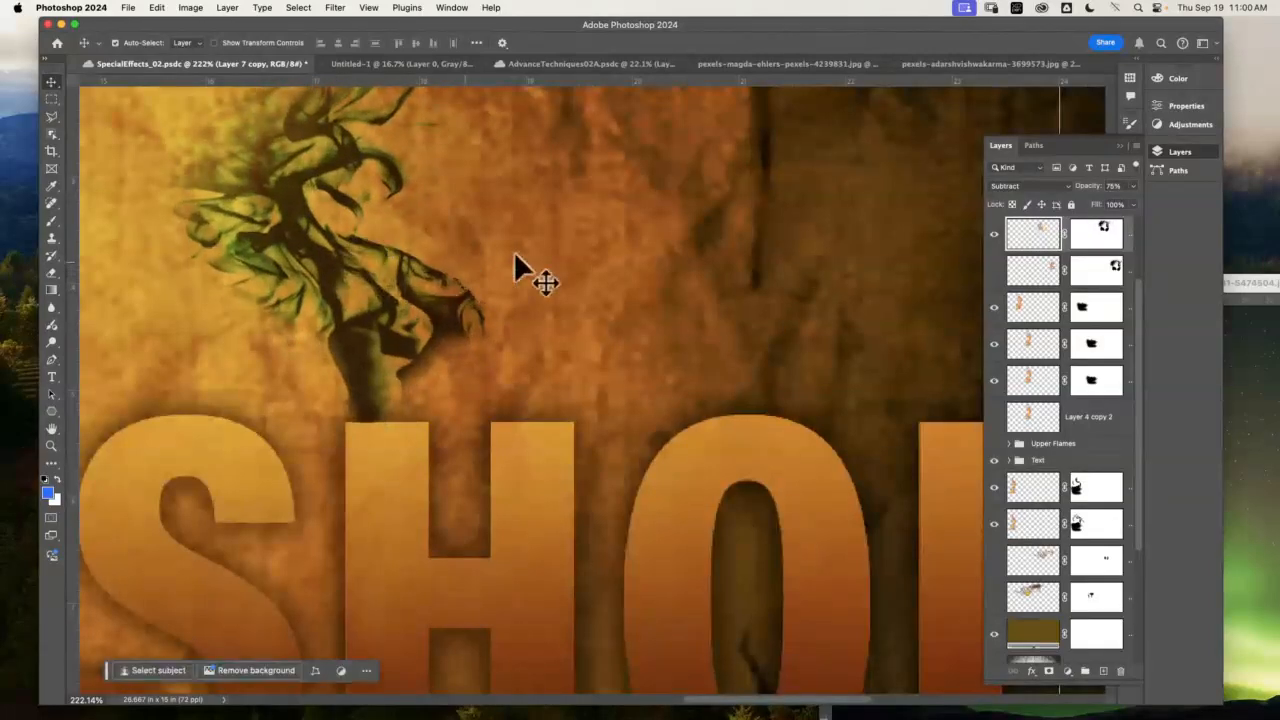
scroll(560, 280, "up", 3)
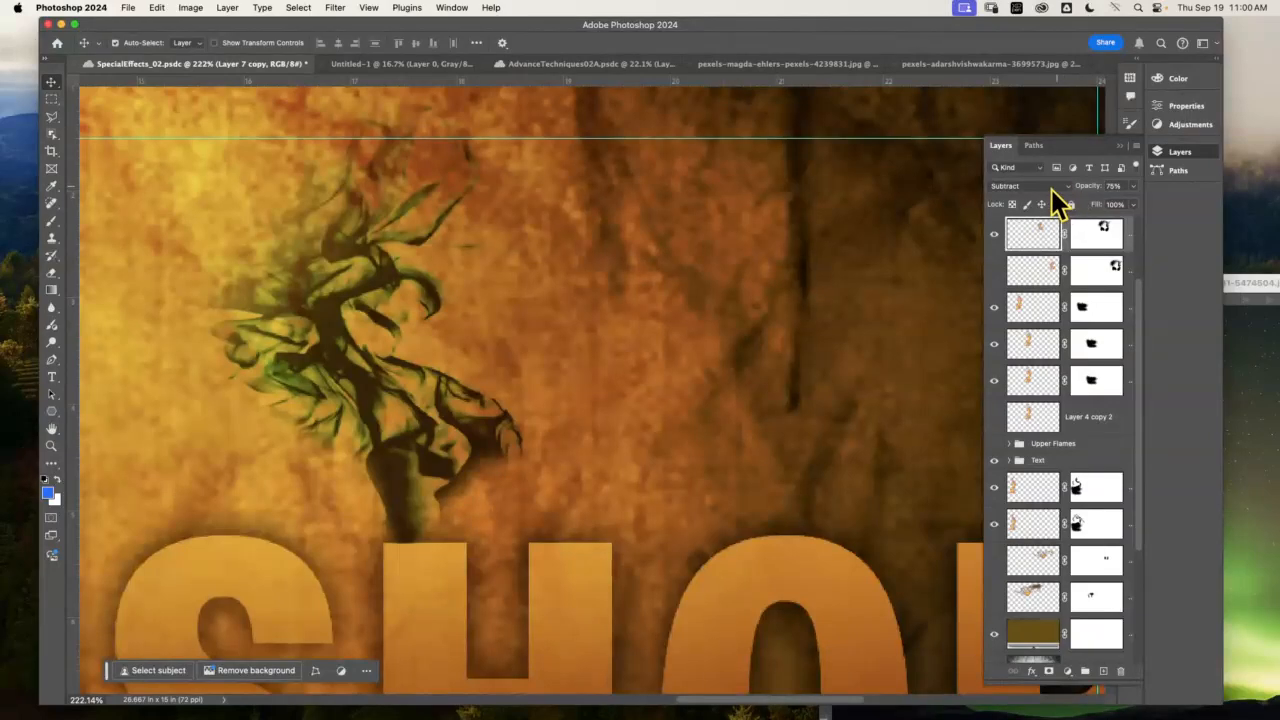
- Preview other blend modes such as Difference on the Layer 7 copy, keep Subtract, and examine the shape against the whole lettering
left_click(1063, 188)
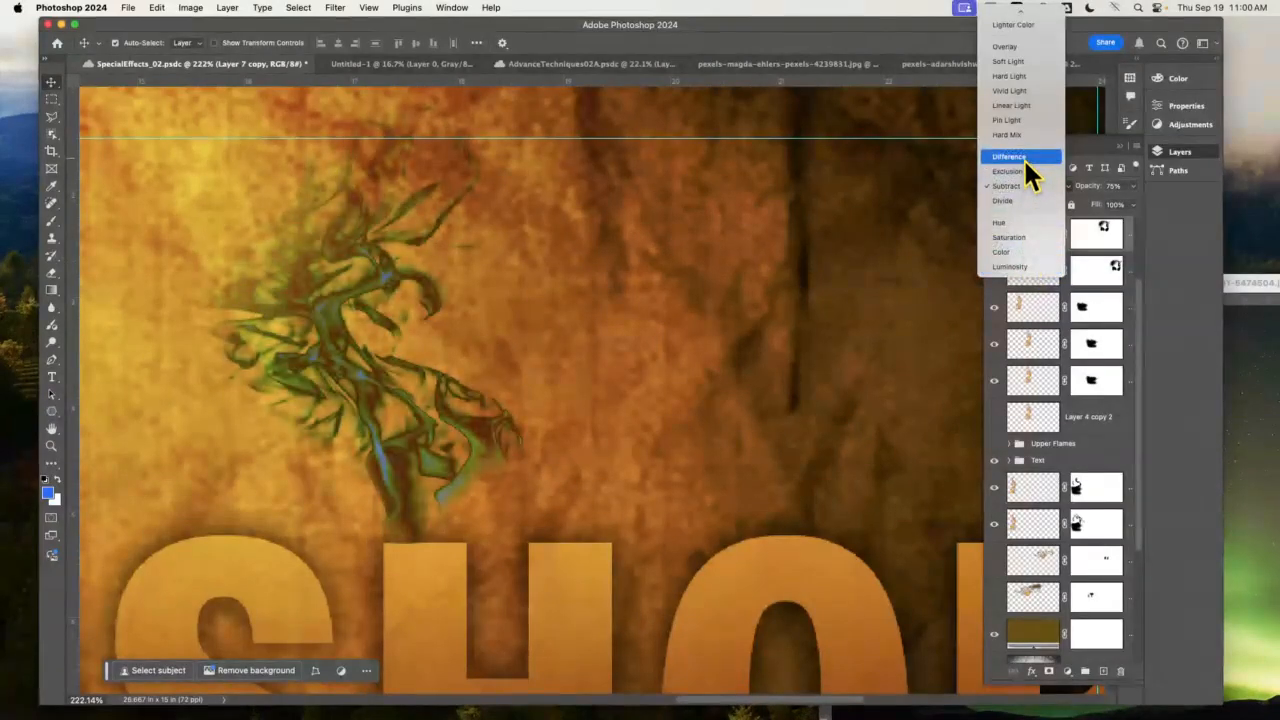
left_click(1020, 186)
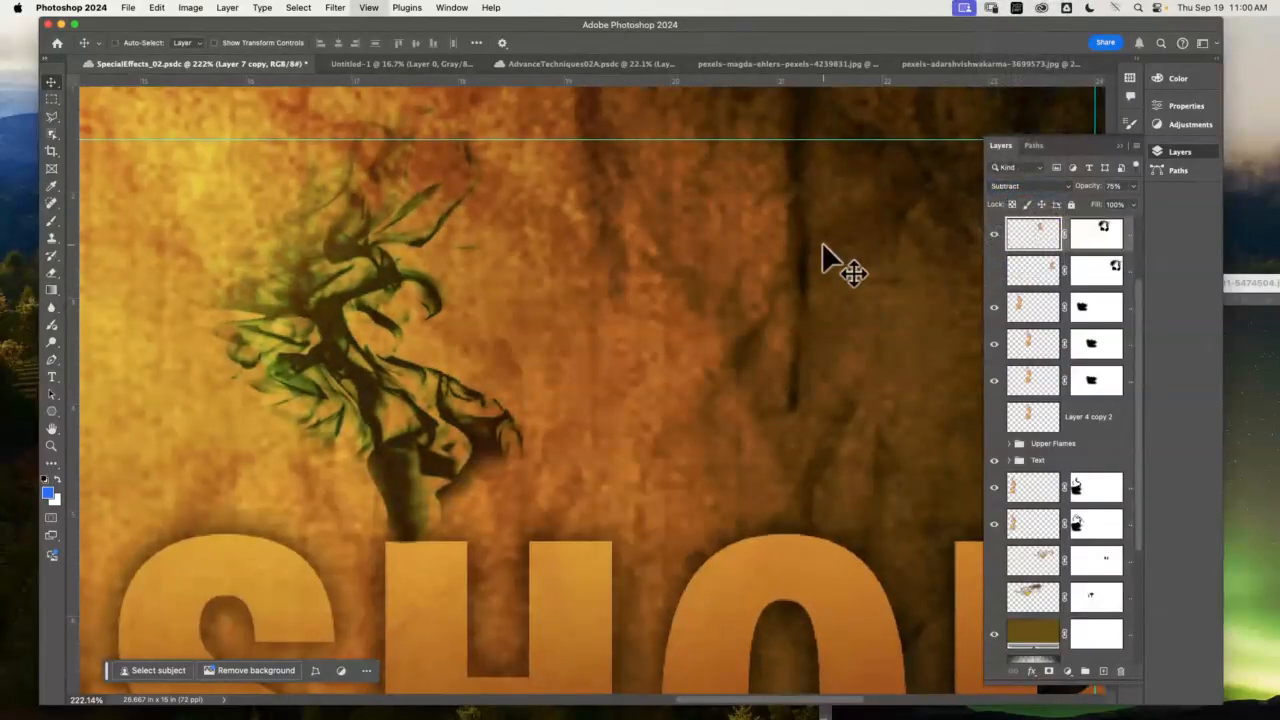
key("super+minus")
key("super+minus")
key("super+minus")
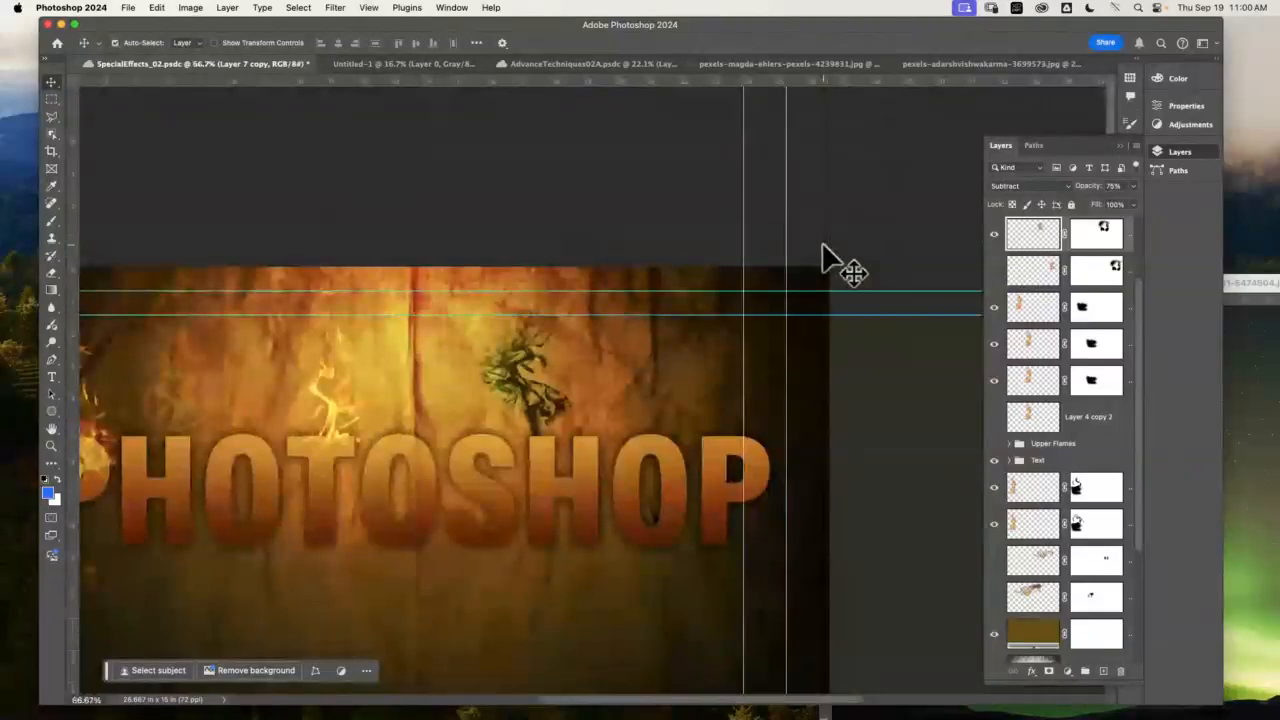